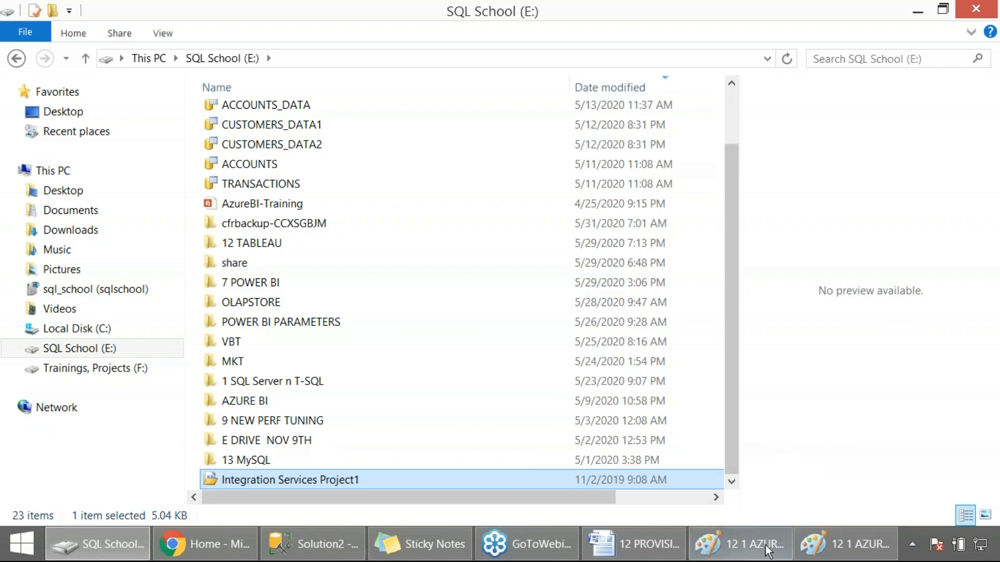
Step: Check the SSIS-to-Azure Data Factory deployment diagram and launch Visual Studio 2017 (SSDT)
click(813, 553)
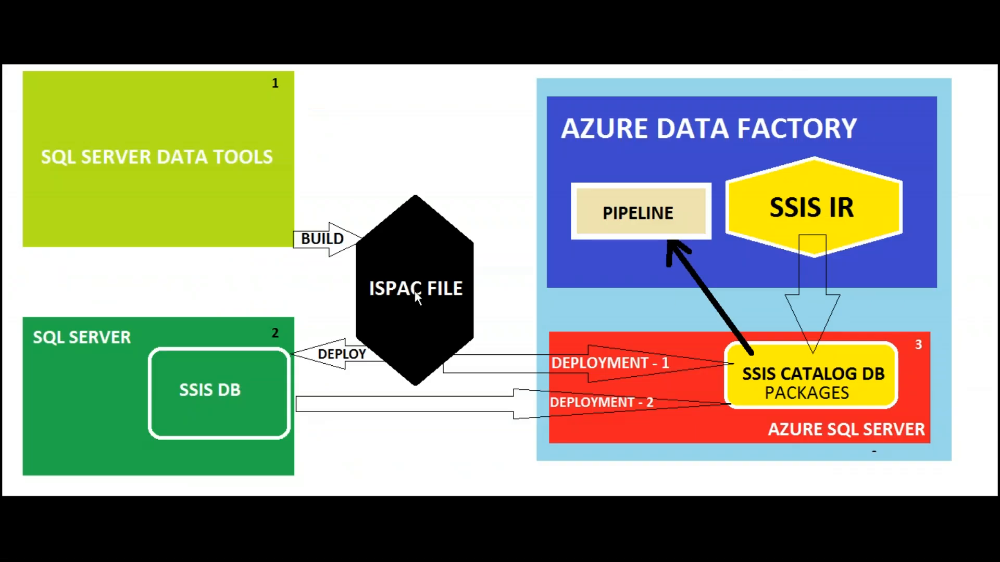
key(alt+Tab)
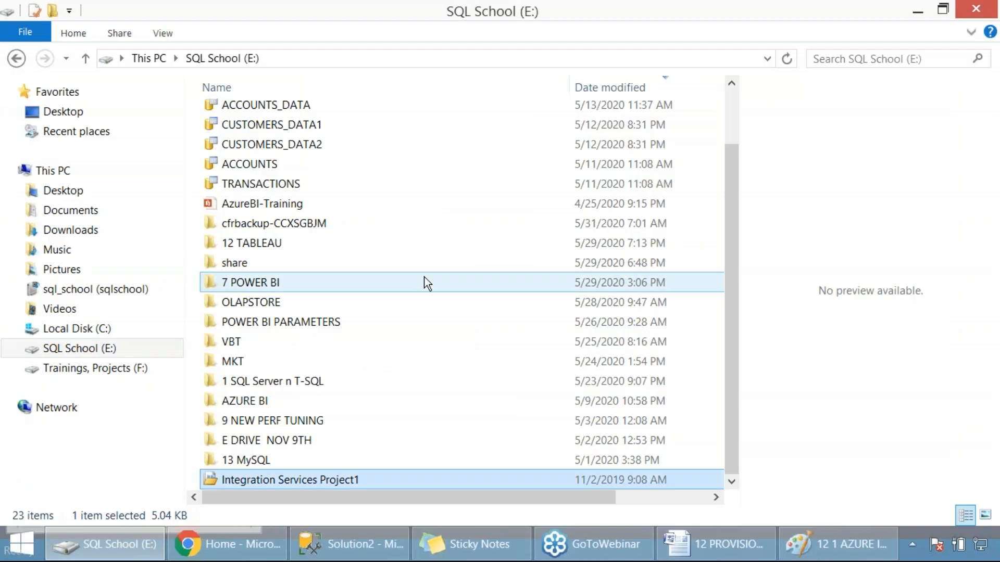
key(super)
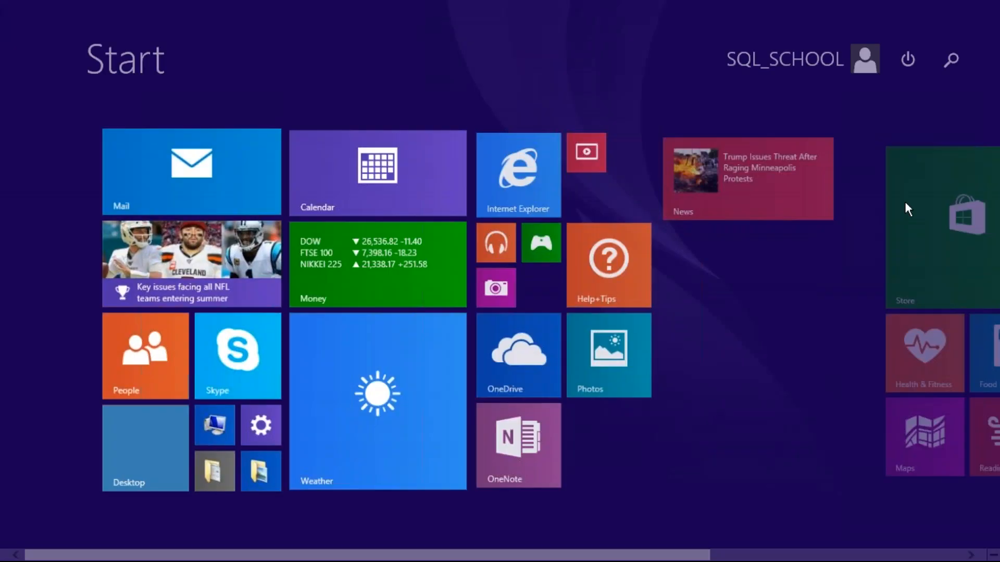
text(ssdt)
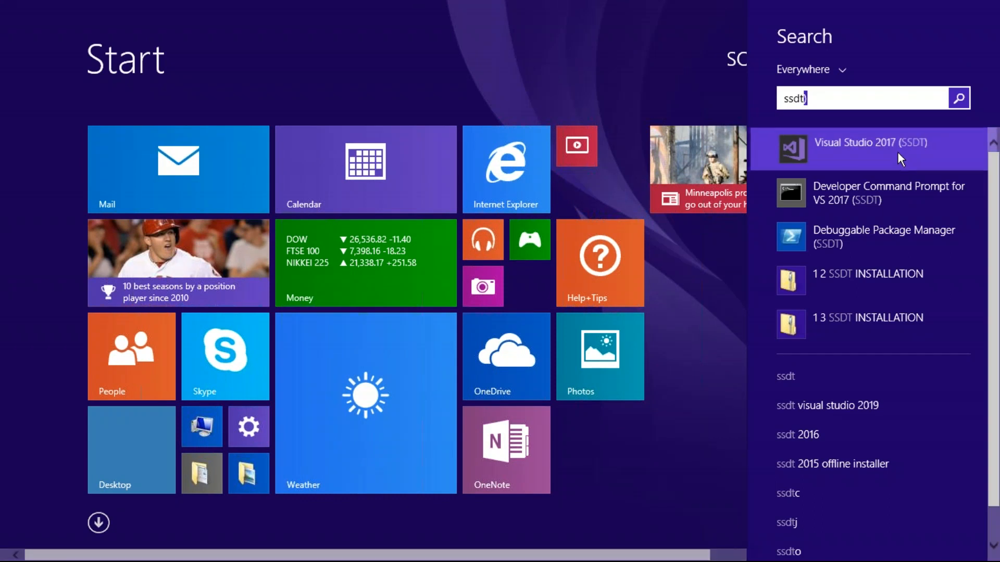
click(898, 152)
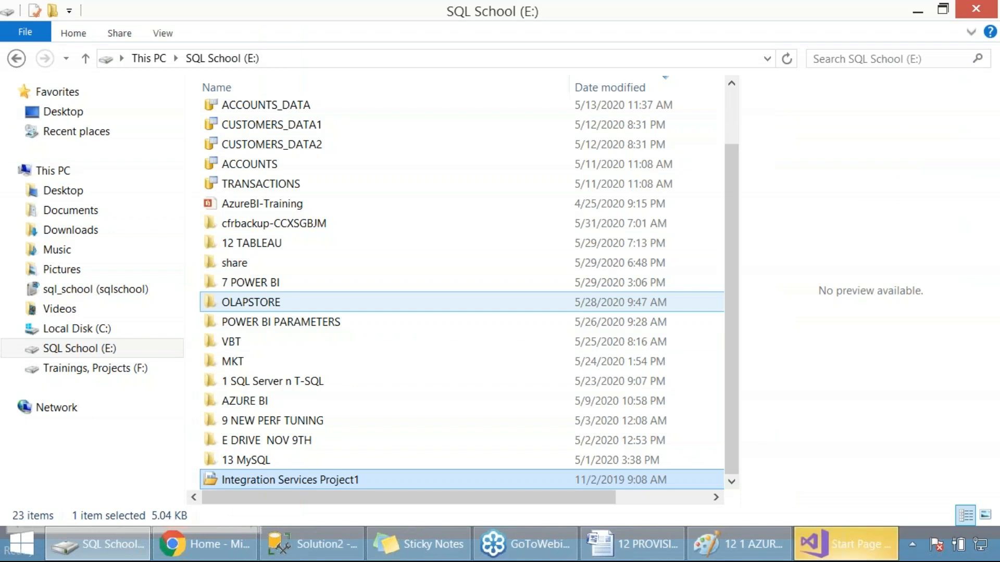
click(815, 551)
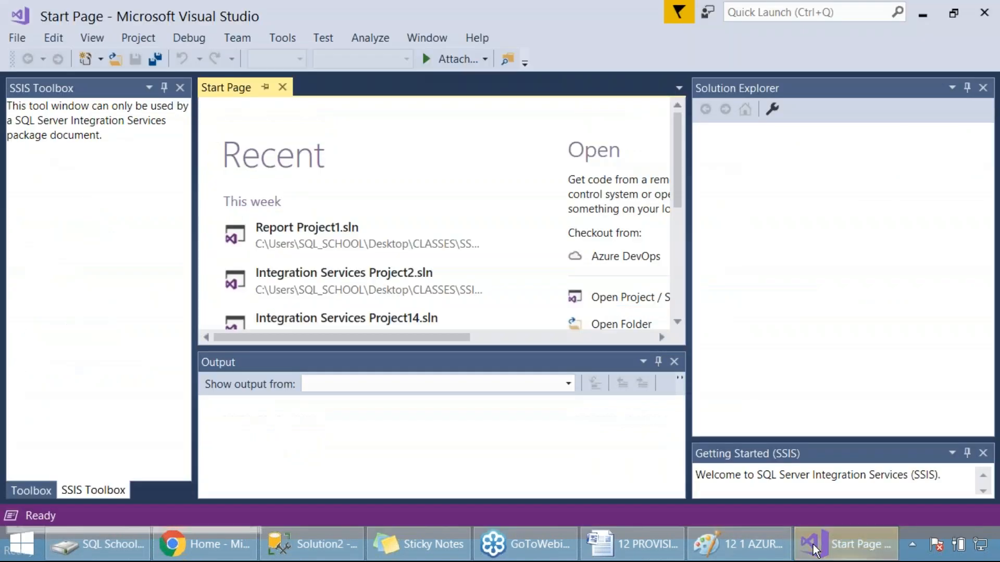
Step: Capture a screenshot of Visual Studio showing the command for creating a new project
click(11, 43)
mouse_move(90, 63)
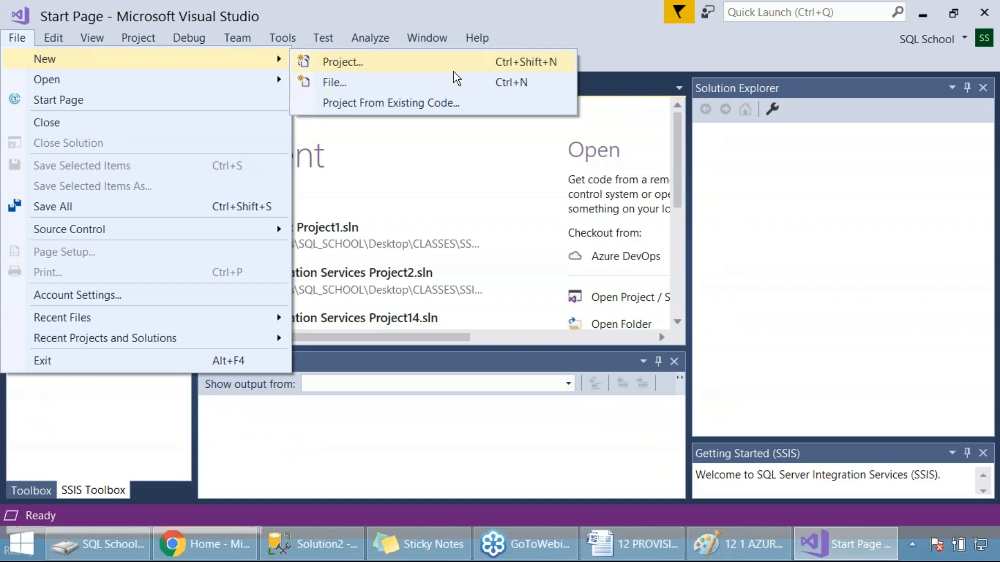
key(Print)
drag(1, 1, 807, 391)
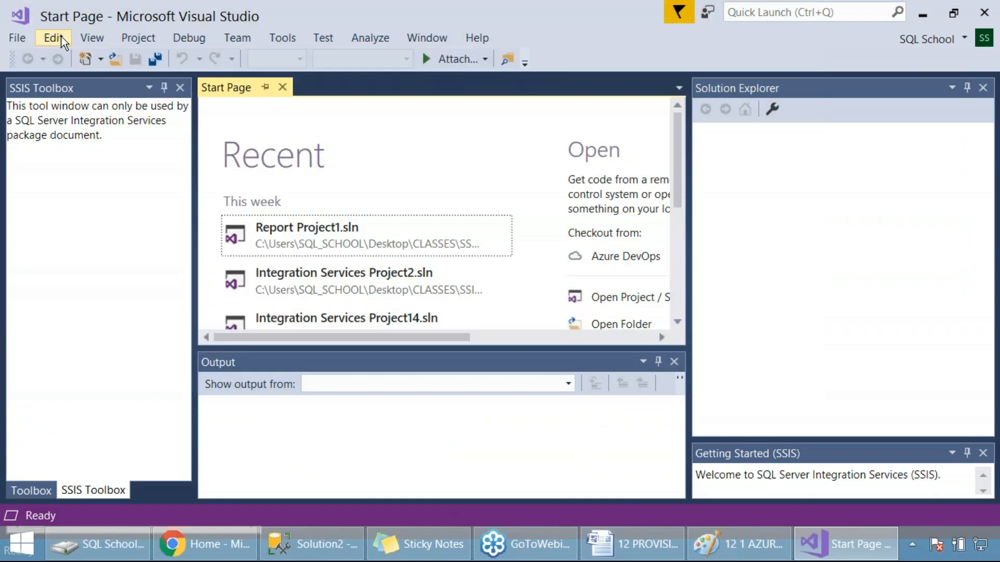
Step: Start a new project from the Business Intelligence Integration Services Project template
click(14, 38)
mouse_move(255, 60)
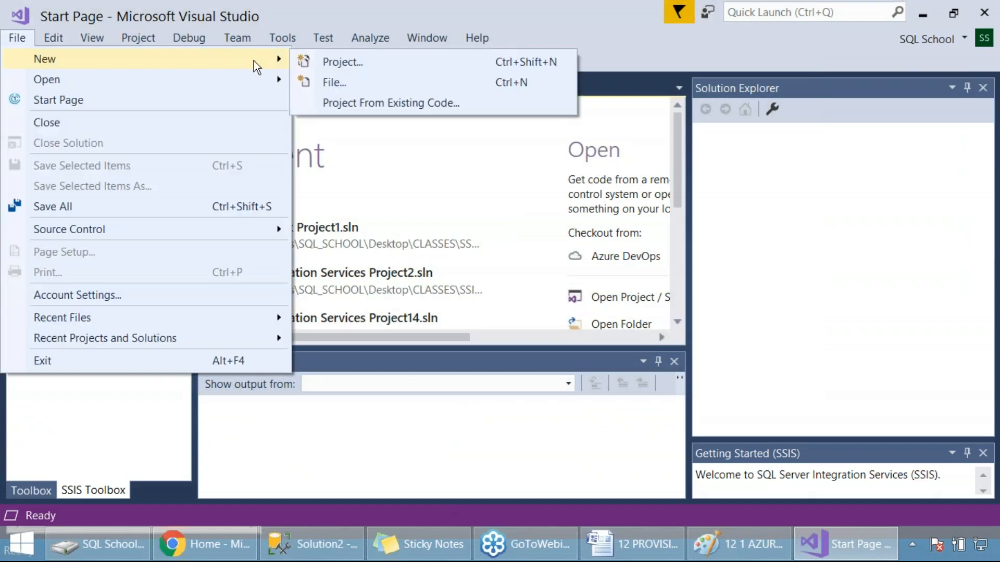
click(350, 63)
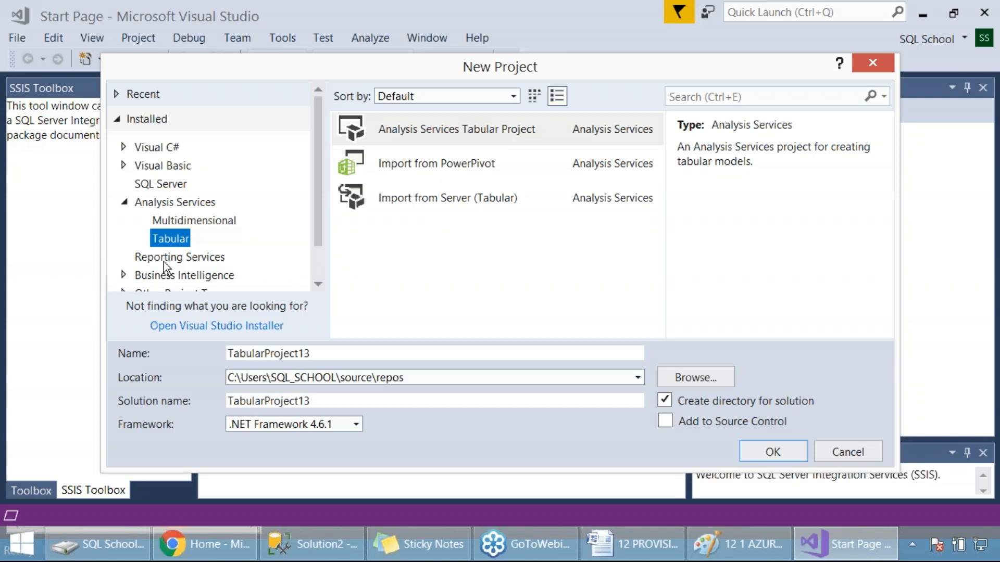
click(178, 274)
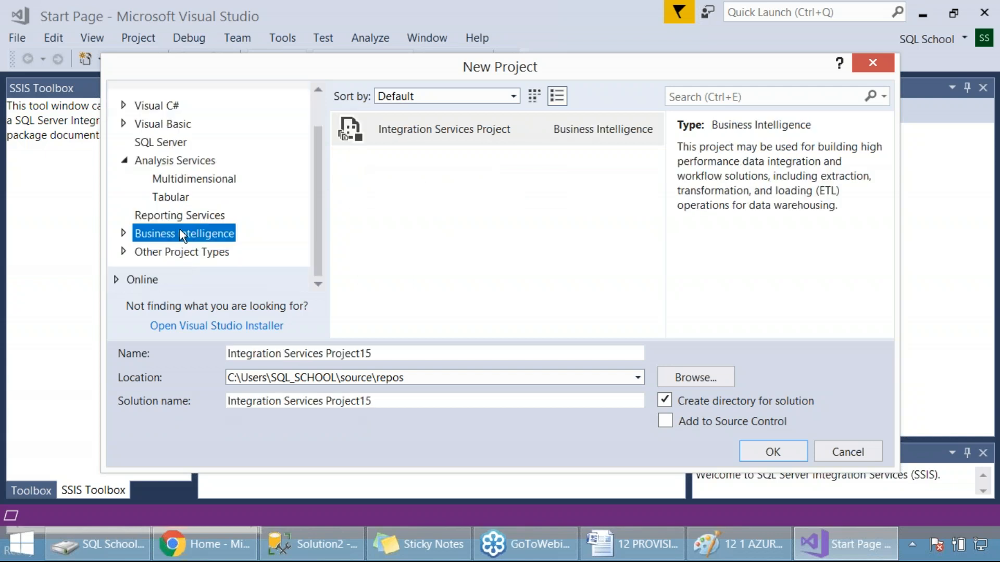
double_click(180, 232)
click(245, 233)
click(444, 129)
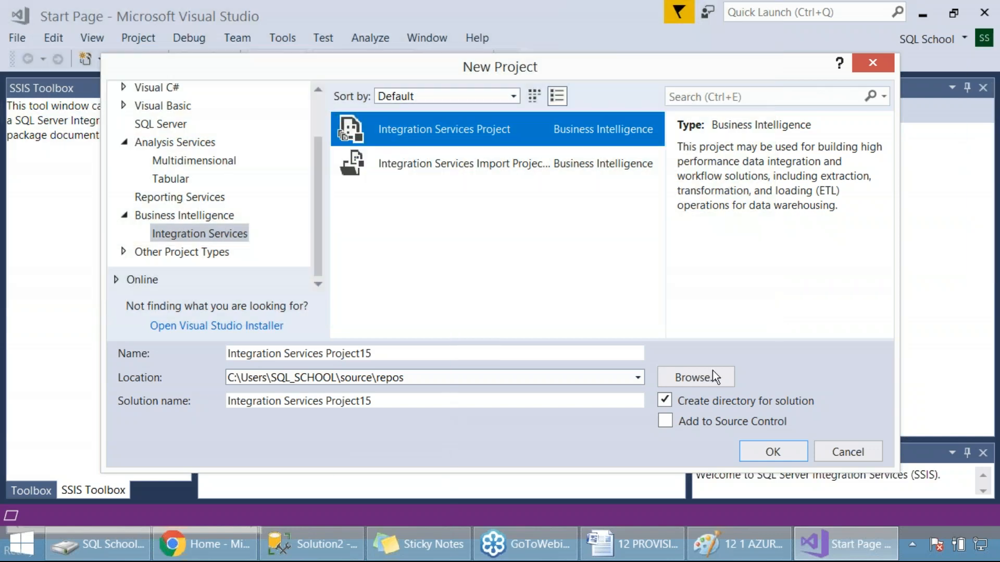
Step: Create a Desktop folder named AZURE BI FOR ADF MIGRATIONS and set it as the project location
click(696, 378)
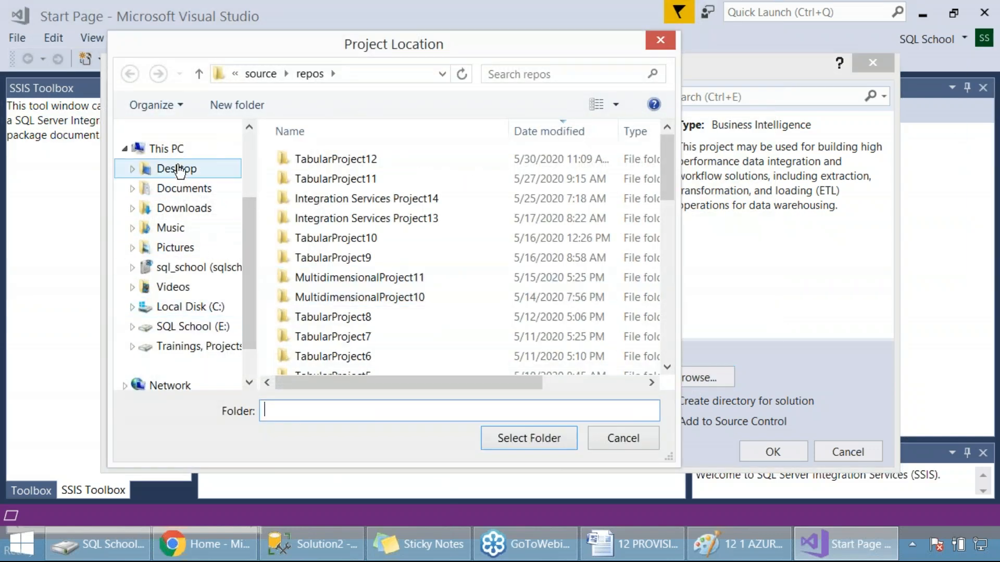
click(182, 168)
click(238, 105)
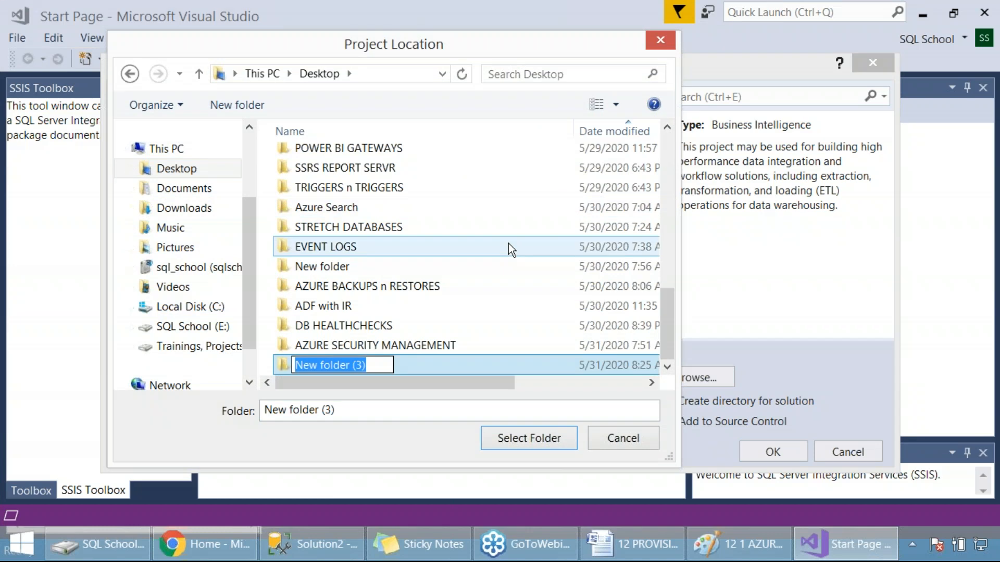
text(AZUR)
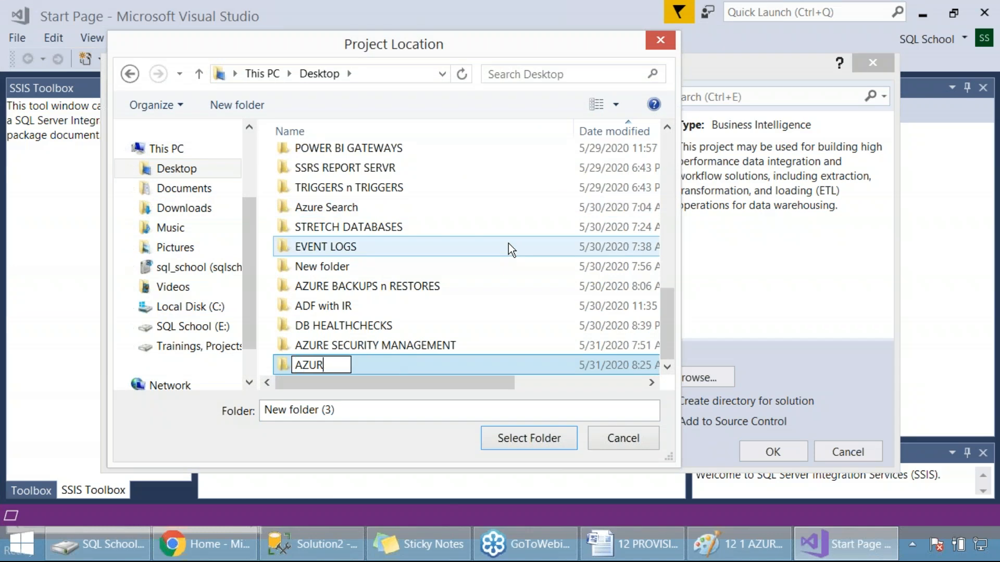
text(E BI )
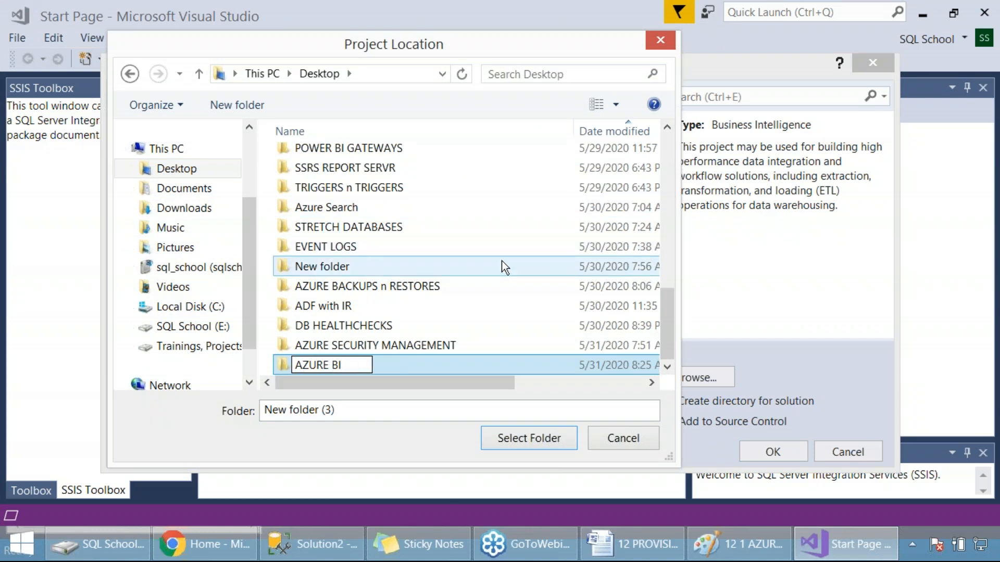
text(FOR ADF )
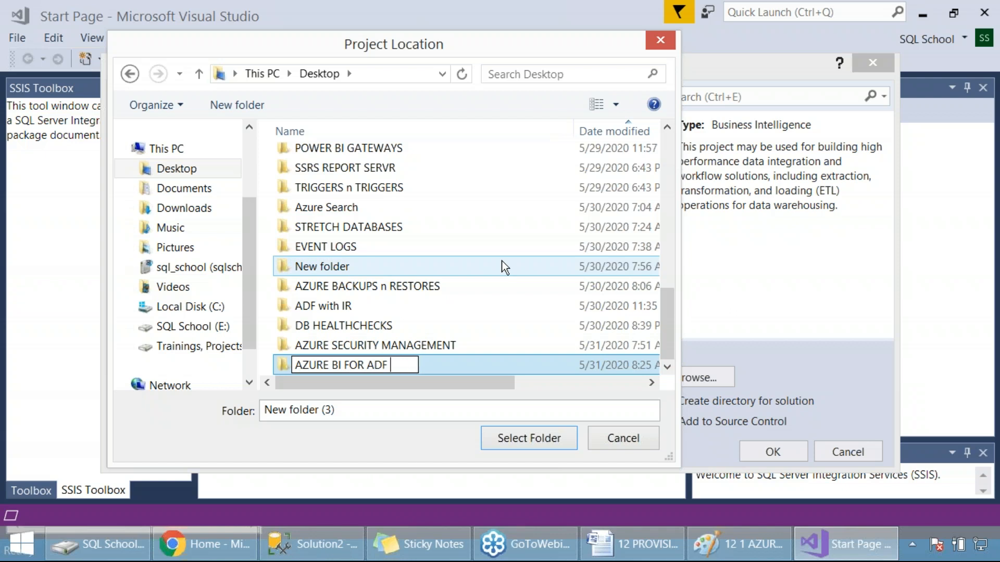
text(MIGRATIONS)
key(Return)
key(Return)
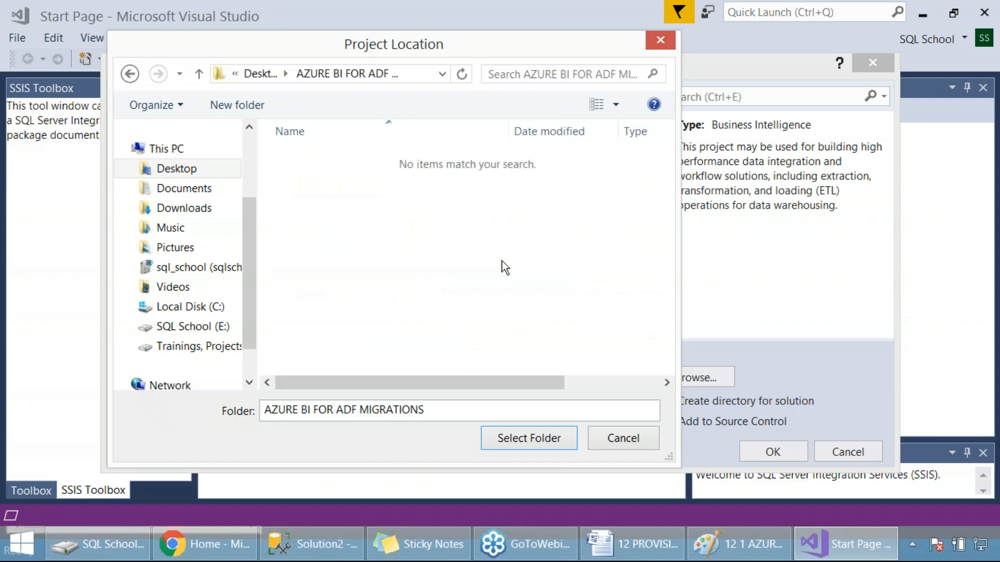
click(535, 442)
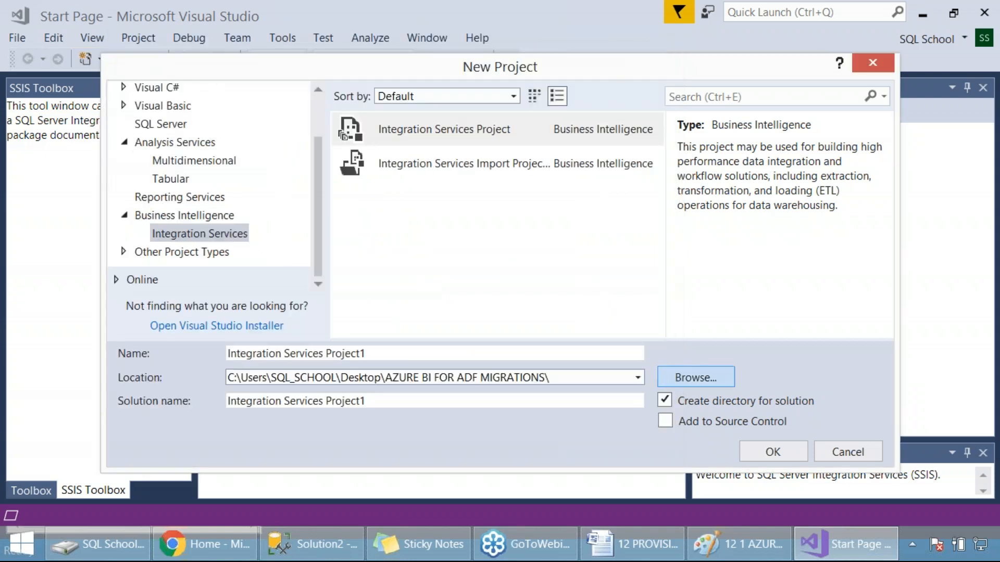
Step: Name the project SSIS DEV PROJECT FROM ONPREMISE, capture the completed settings, and create the project
drag(394, 355, 195, 355)
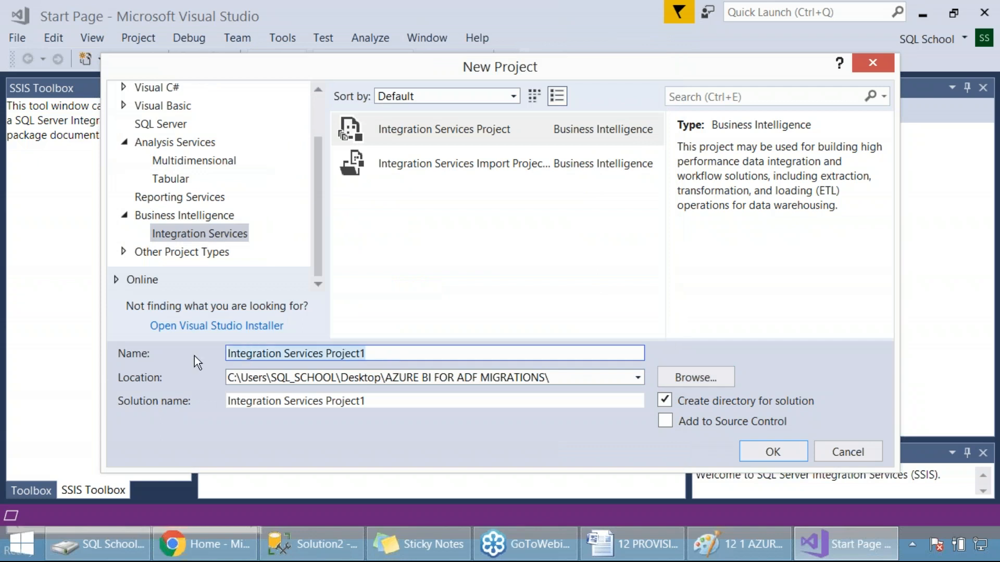
text(SSIS)
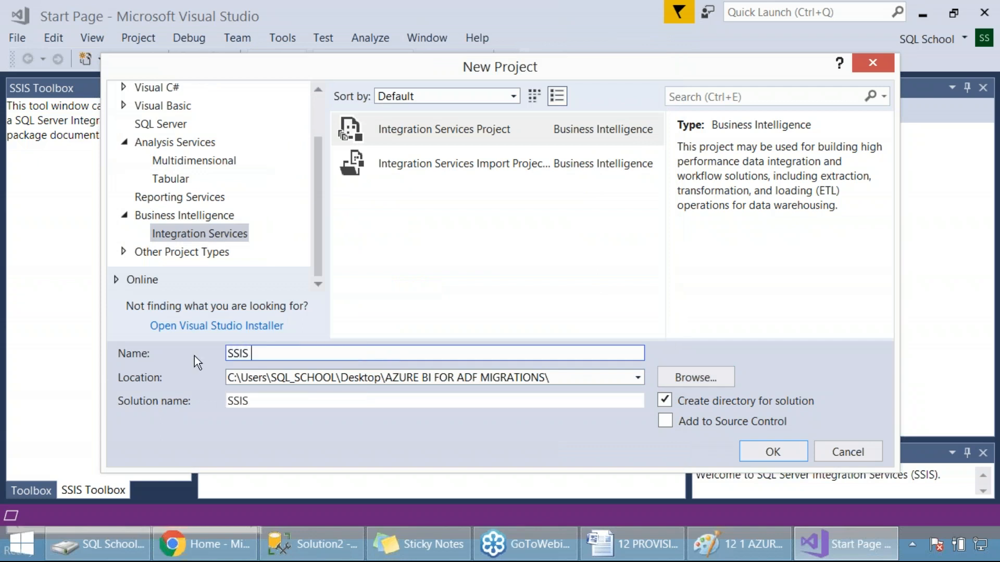
text( DEV PROJ)
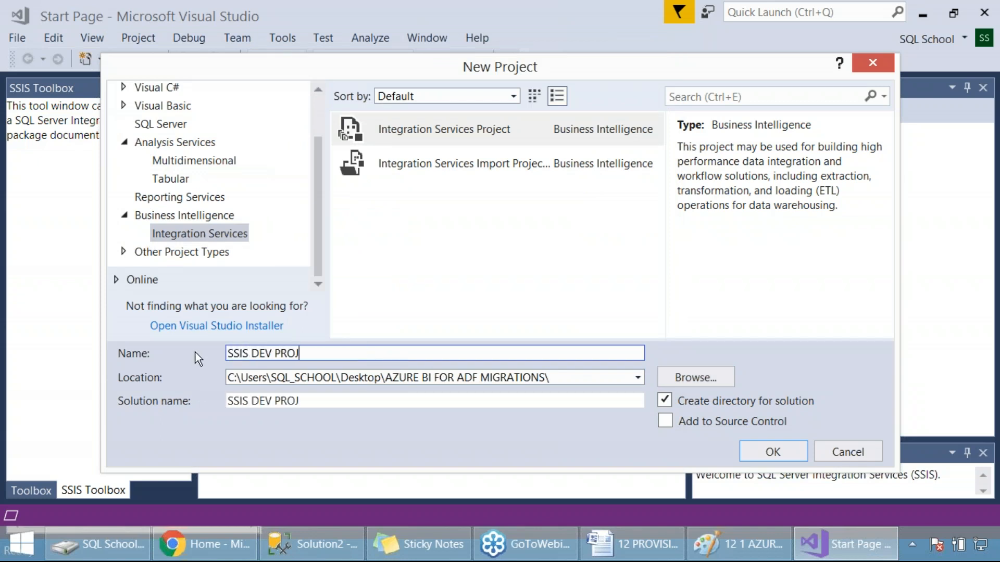
text(ECT FROM ONP)
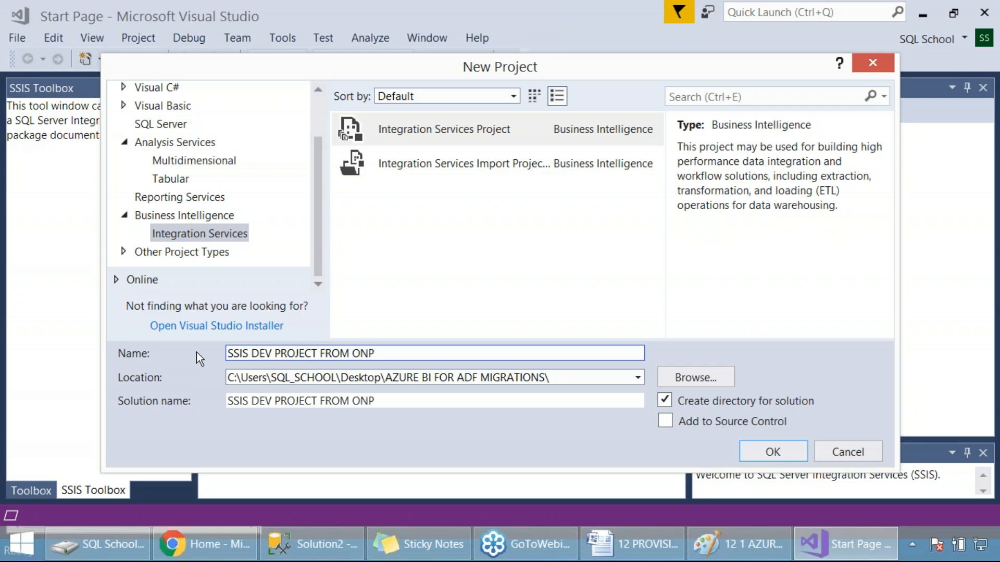
text(REMISE)
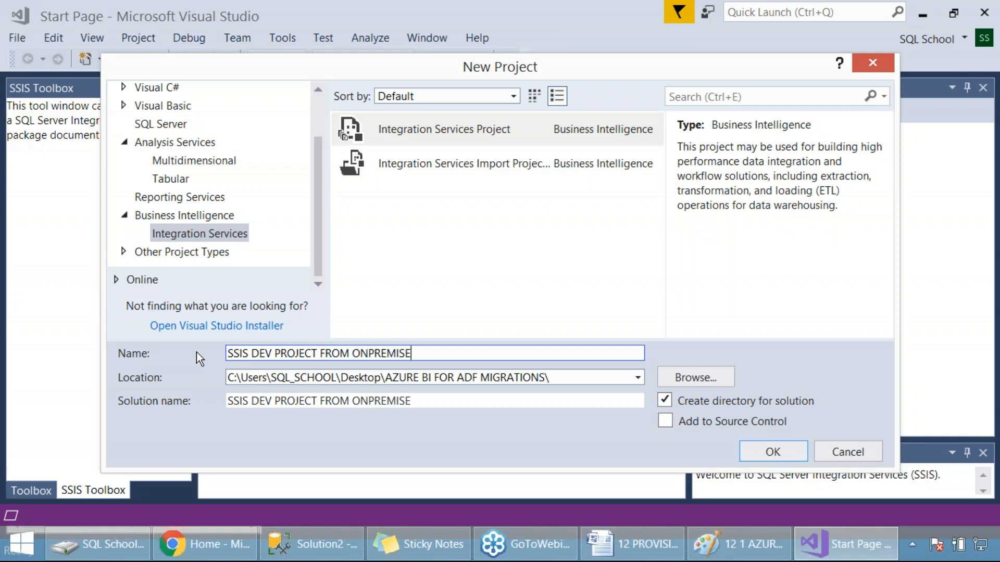
drag(50, 93, 864, 485)
click(775, 453)
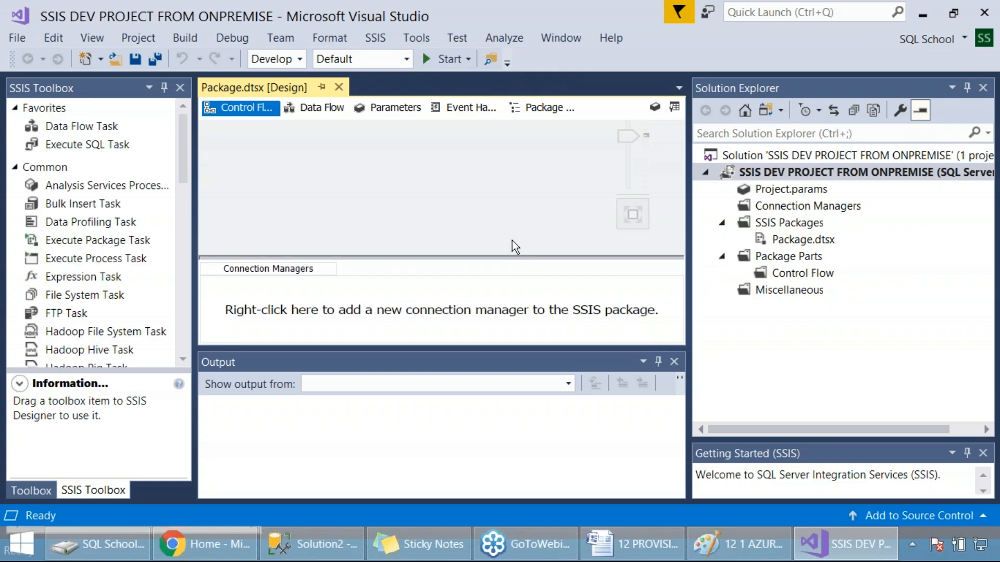
Step: Close the Output pane and capture a screenshot of the empty package designer
click(674, 361)
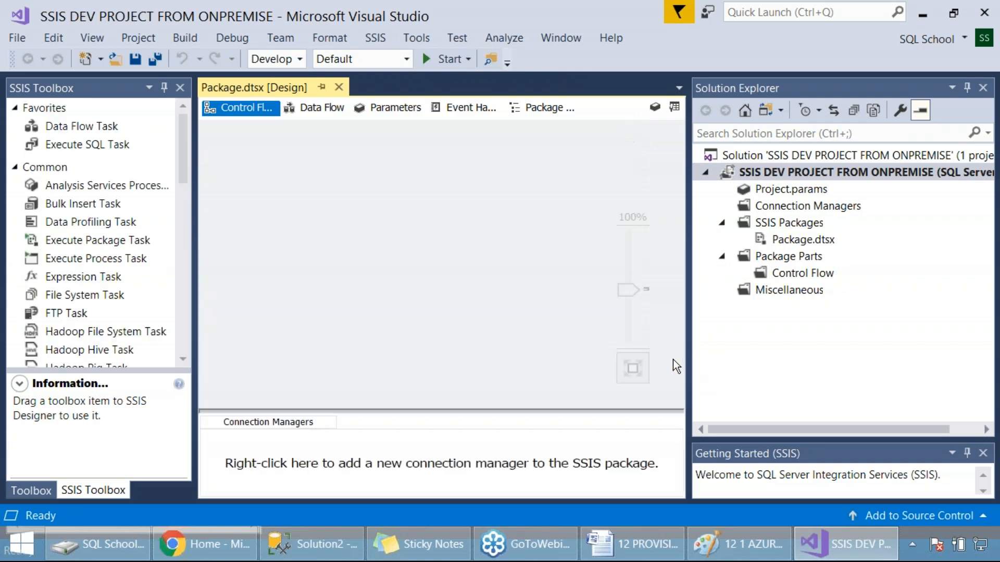
key(Print)
drag(0, 1, 952, 503)
Step: Choose Package10_Properties from Integration Services Project2 in Desktop\CLASSES\SSIS 7 15 as the existing package to add
click(793, 241)
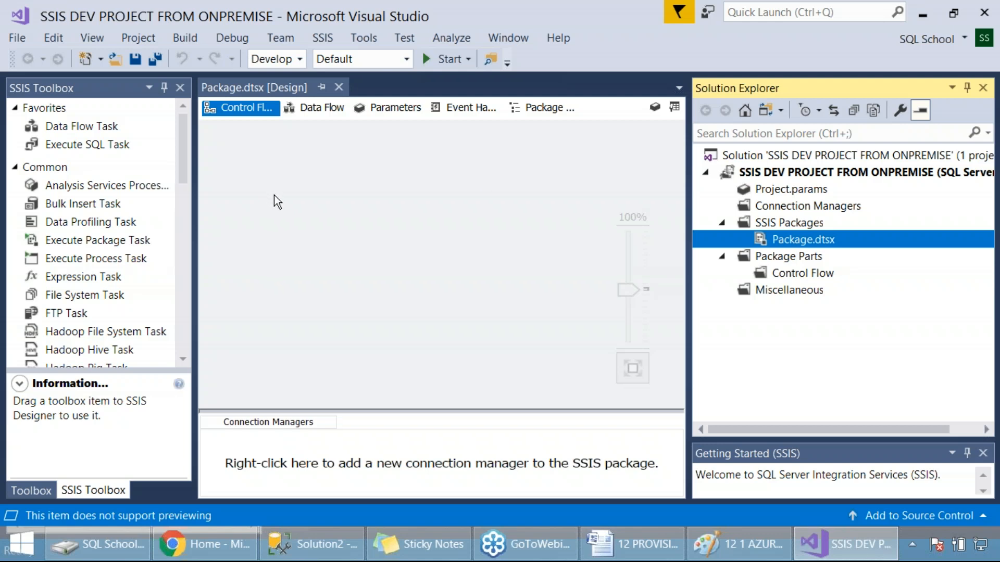
click(267, 179)
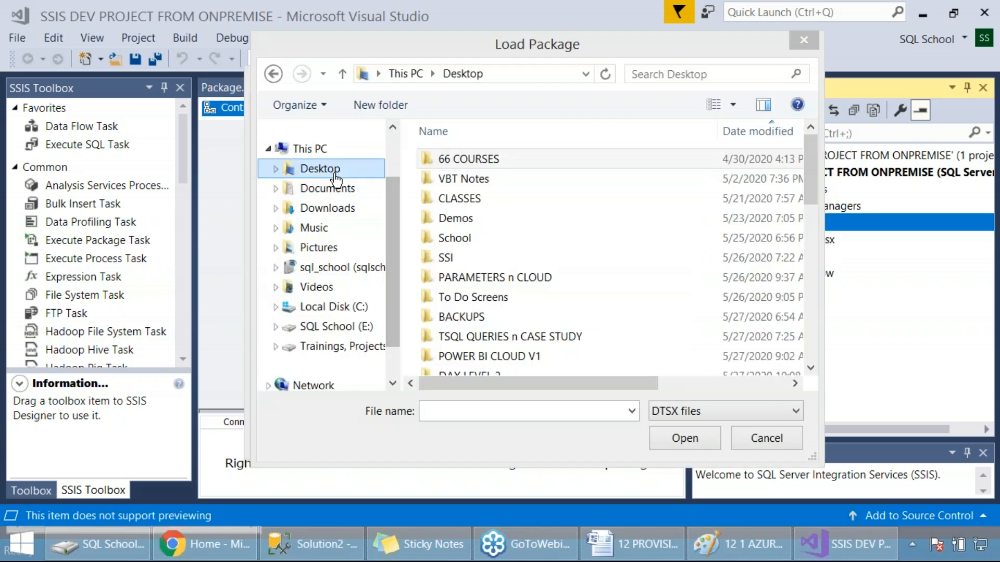
click(335, 175)
click(466, 224)
double_click(472, 199)
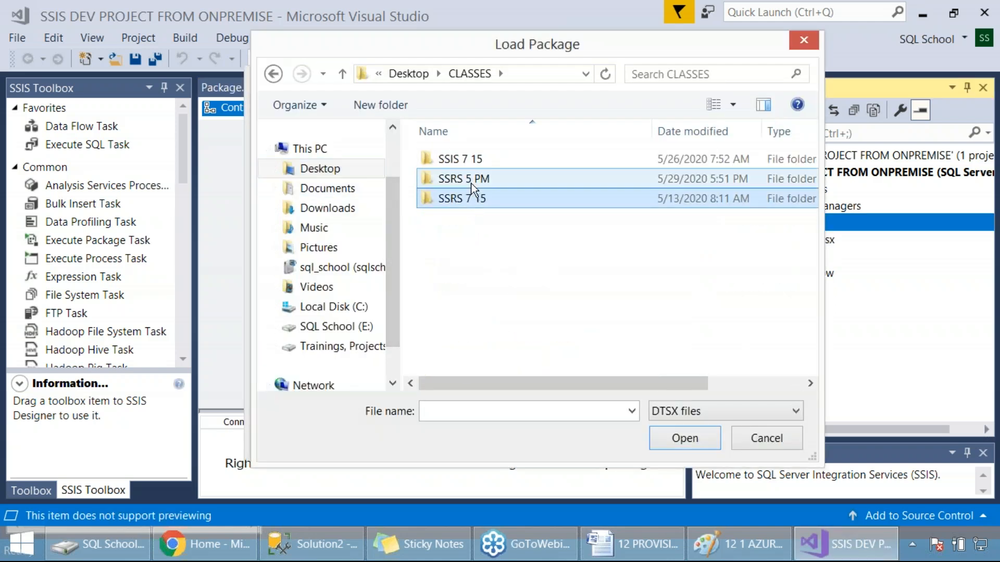
double_click(468, 160)
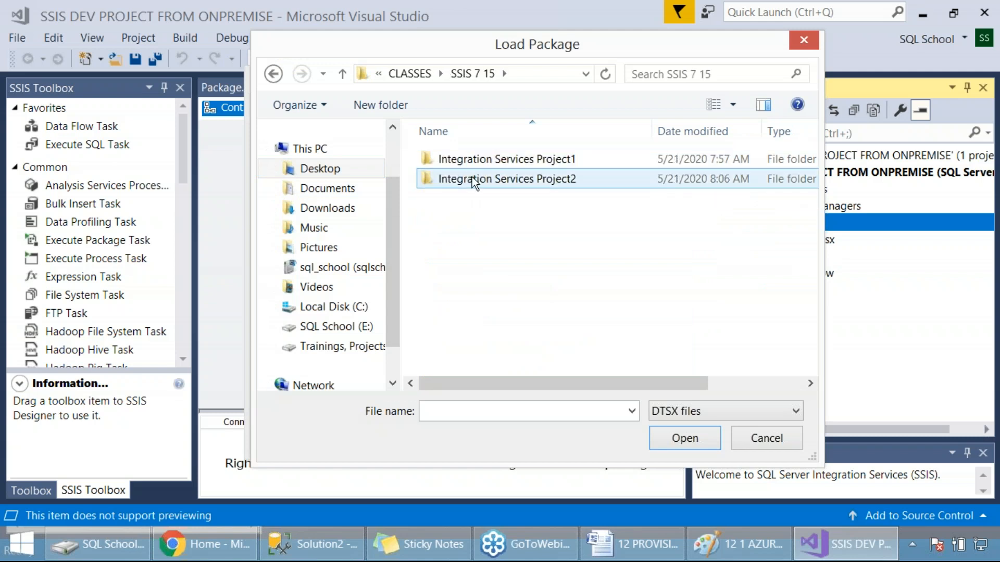
double_click(471, 177)
double_click(493, 165)
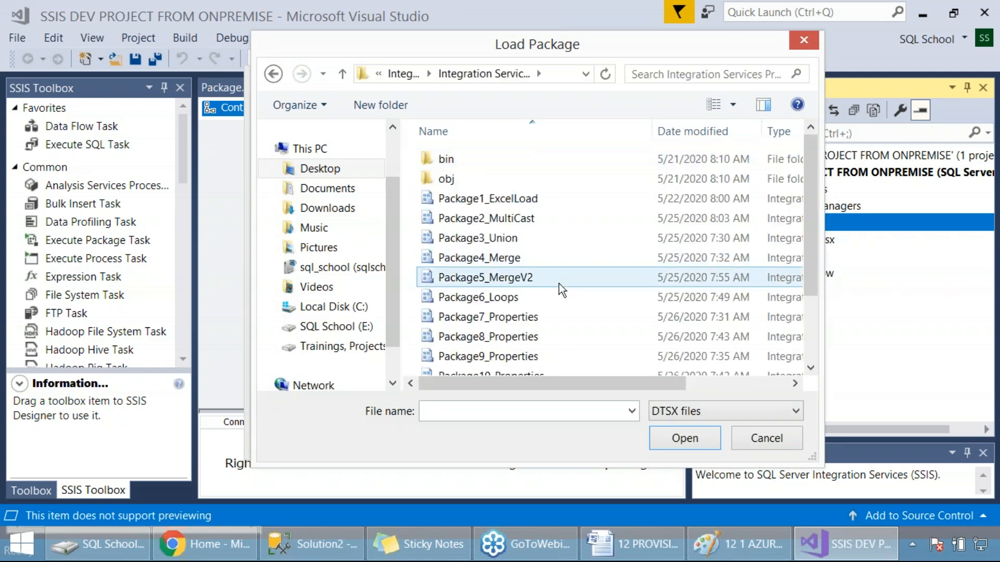
drag(812, 458, 870, 516)
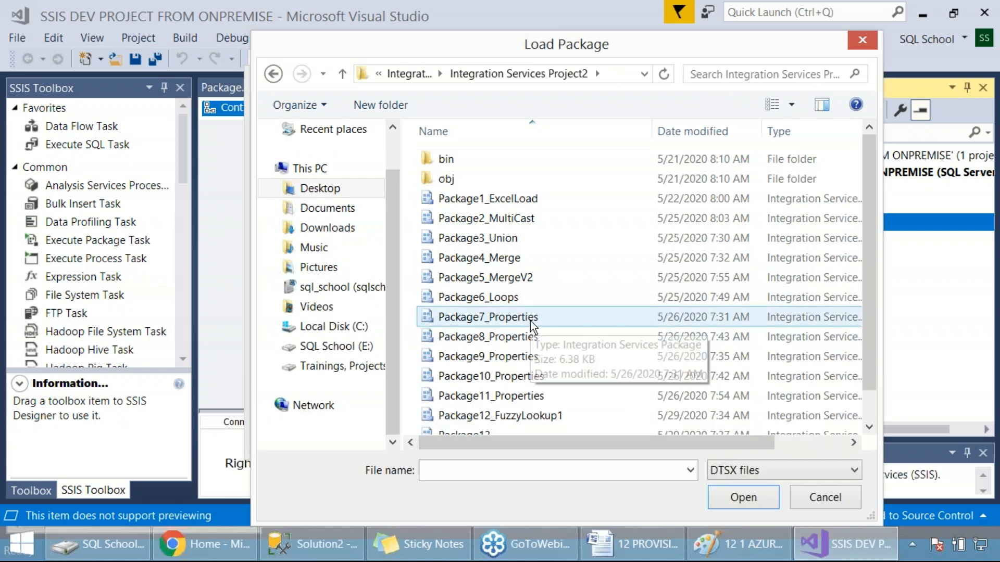
click(527, 377)
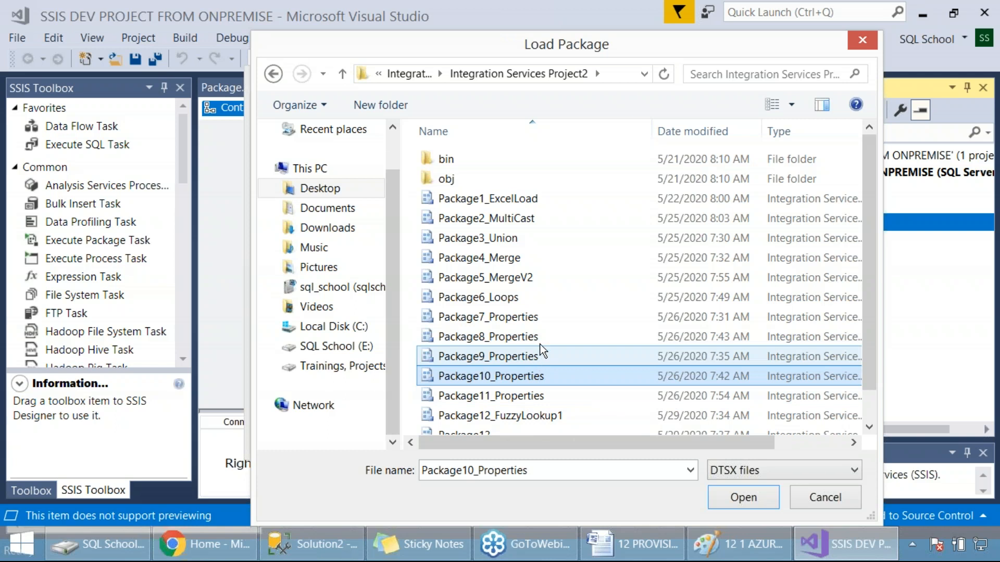
click(745, 499)
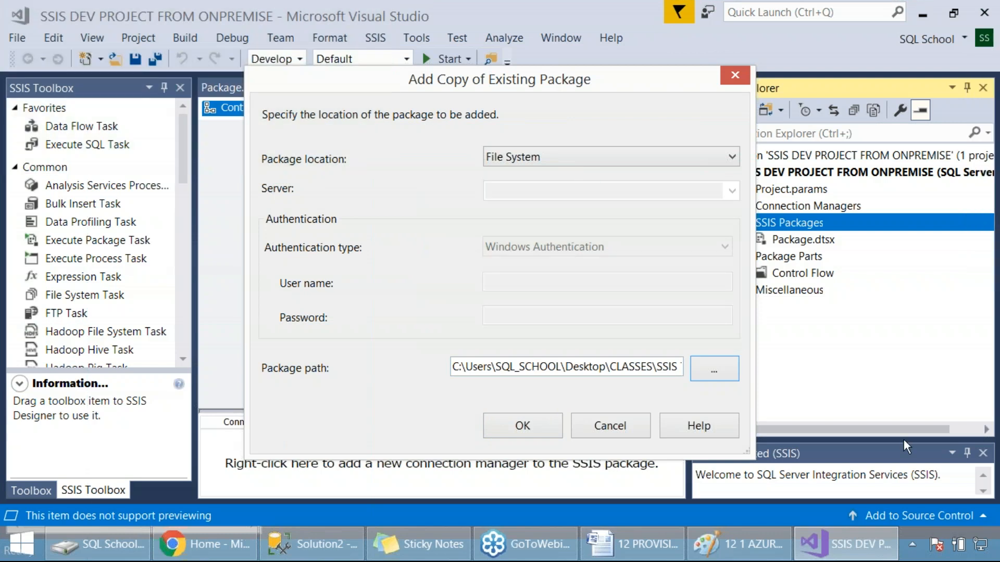
Step: Capture a screenshot of the Add Copy of Existing Package dialog with its package path filled in
key(Print)
drag(1, 1, 921, 473)
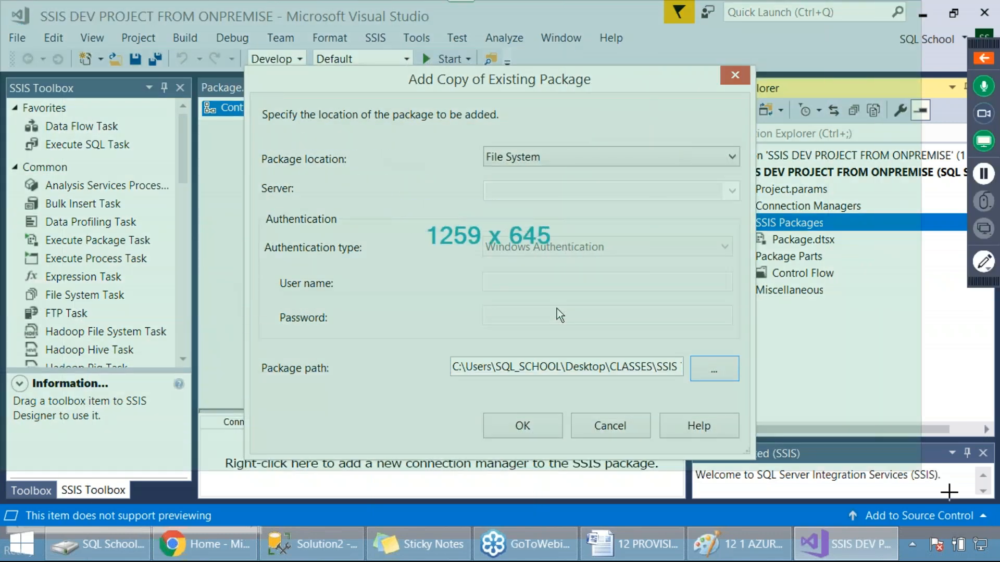
Step: Add the copy of Package10_Properties to the project and open it in the package designer
click(522, 426)
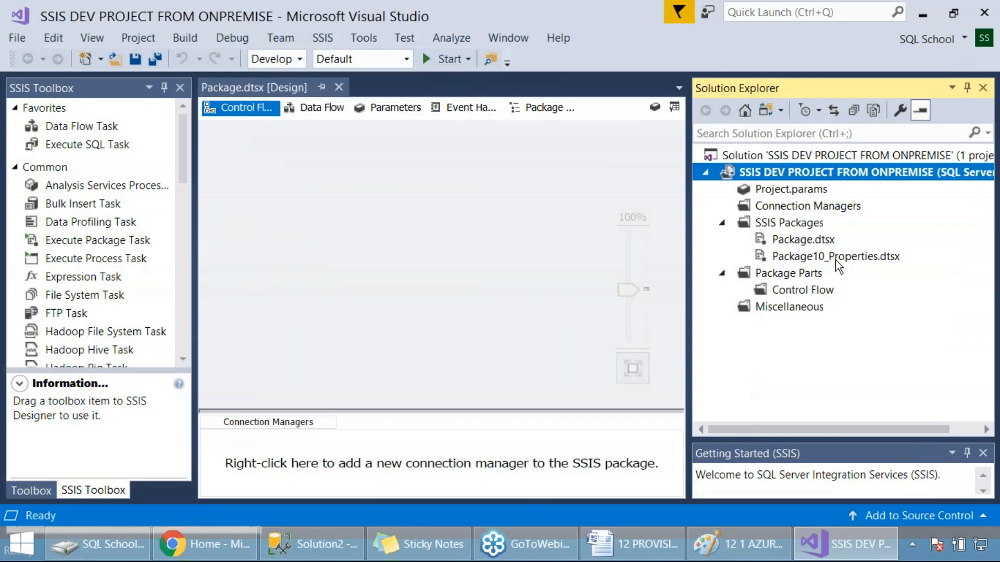
double_click(834, 259)
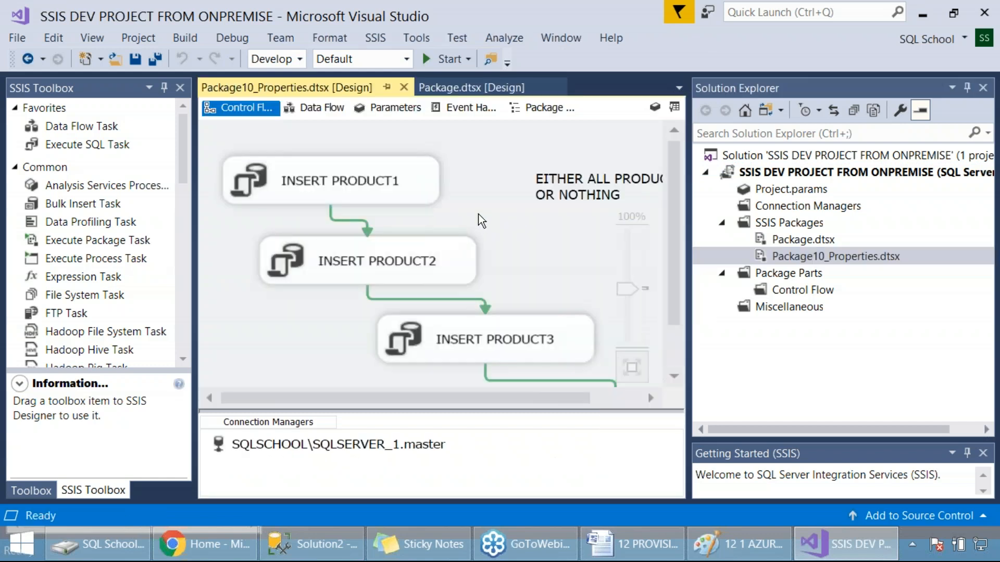
ctrl+scroll(481, 221, down, 3)
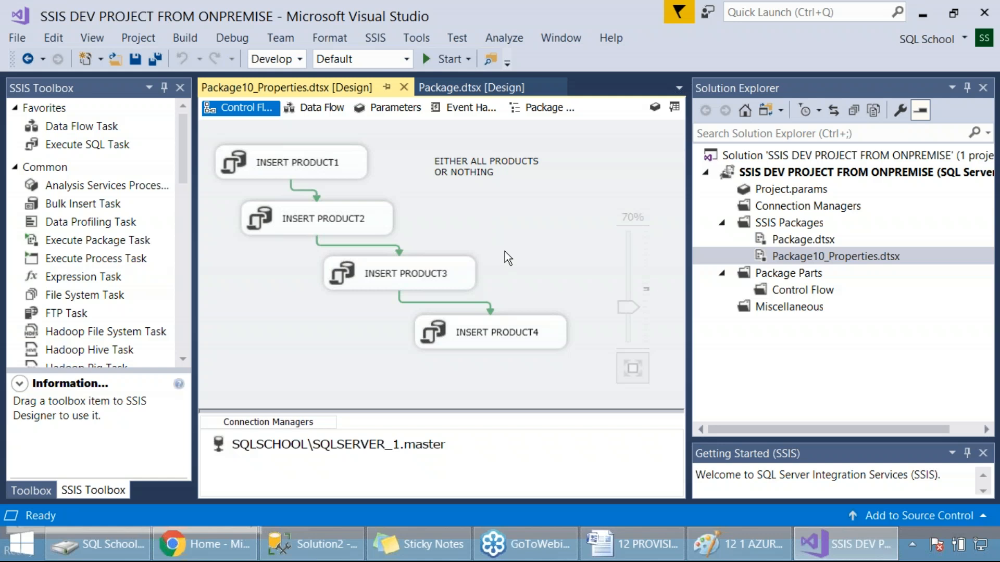
Step: Inspect the connection and SQL statement of the INSERT PRODUCT1 task, then close its editor without changes
click(339, 169)
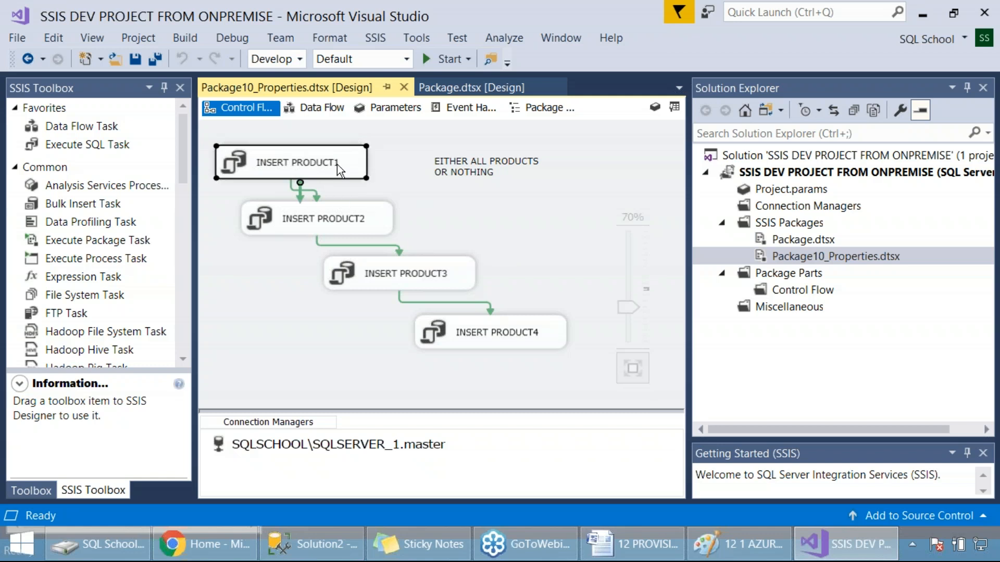
double_click(336, 167)
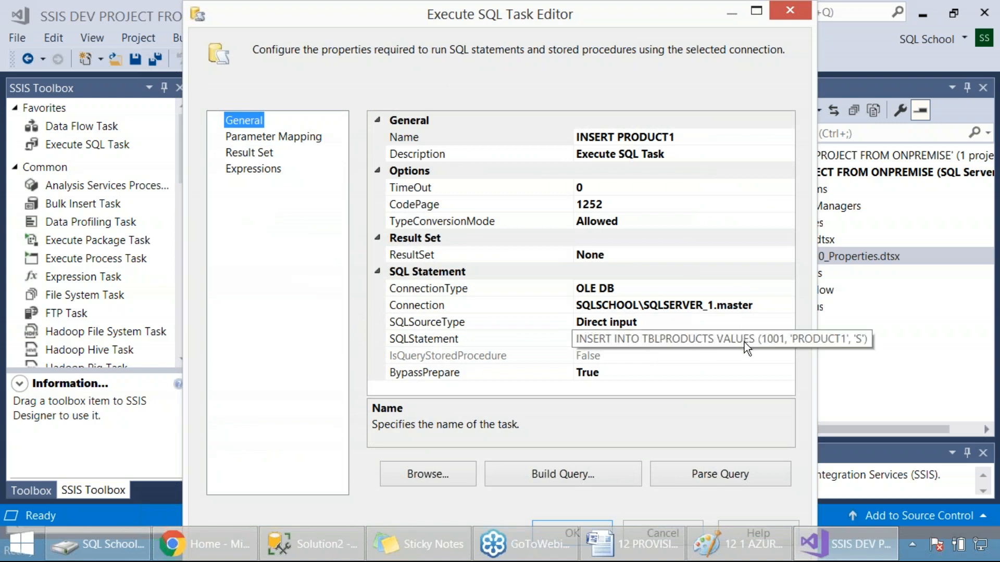
click(649, 304)
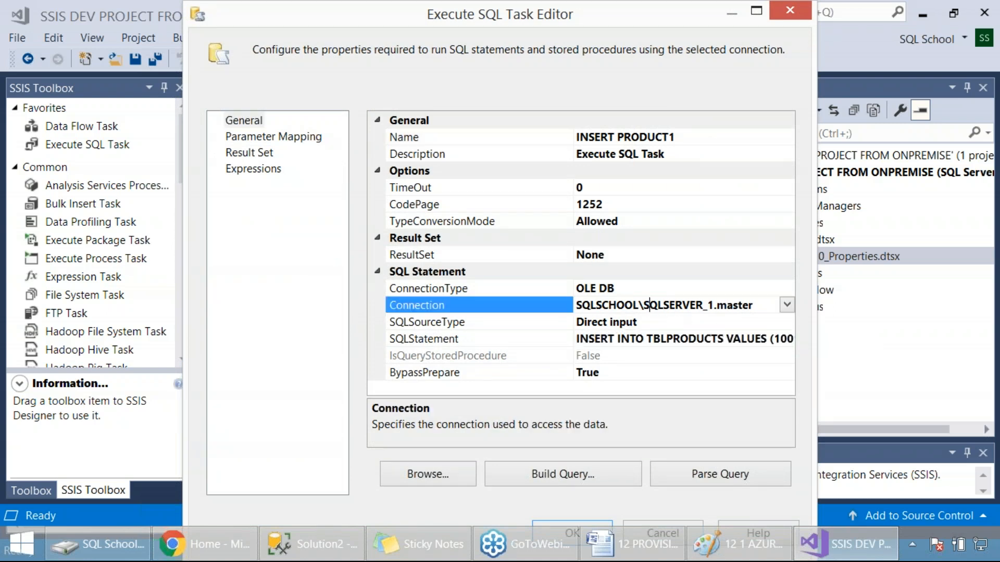
click(782, 16)
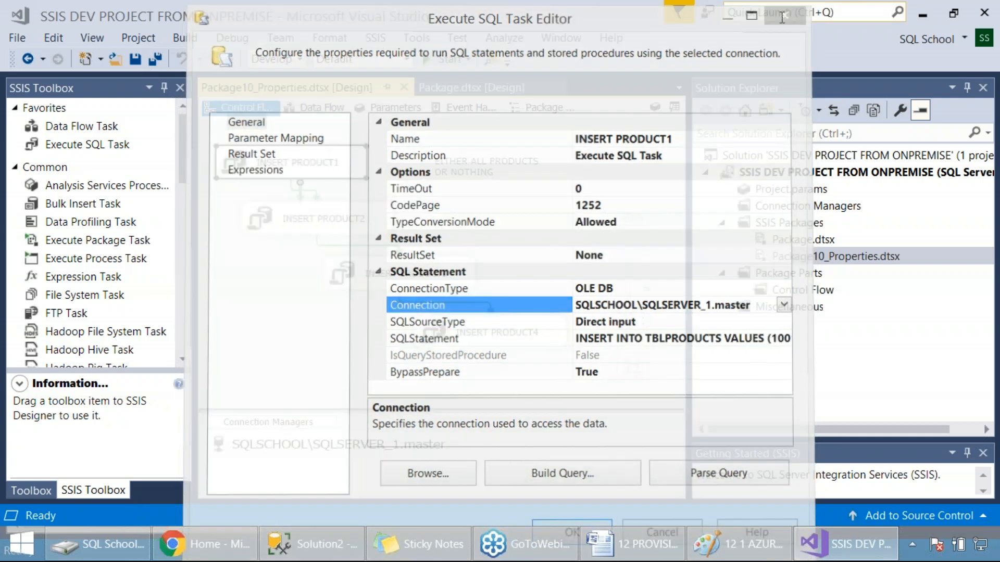
click(465, 225)
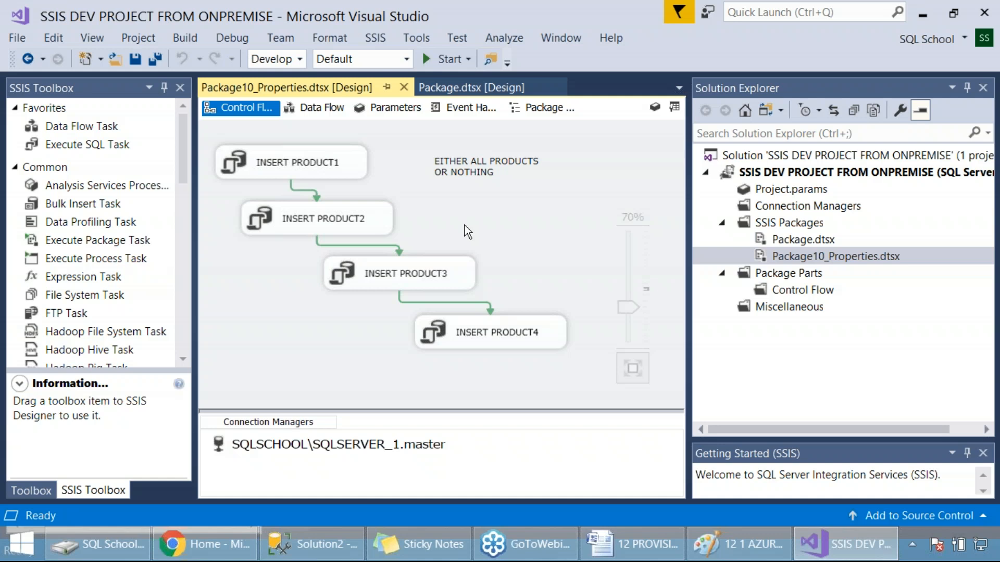
Step: Inspect the SQL statement of the INSERT PRODUCT2 task and close its editor without changes
double_click(342, 218)
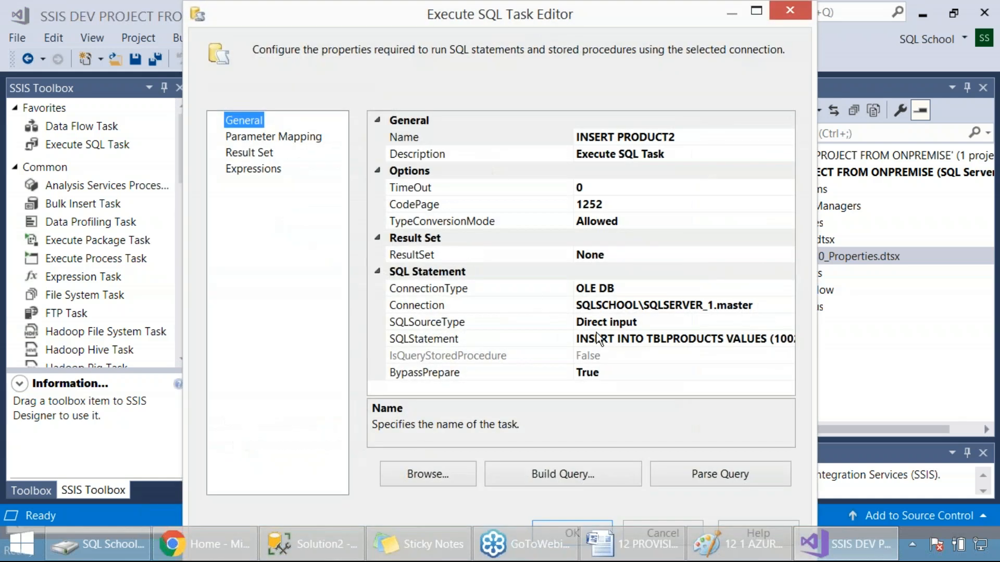
click(599, 340)
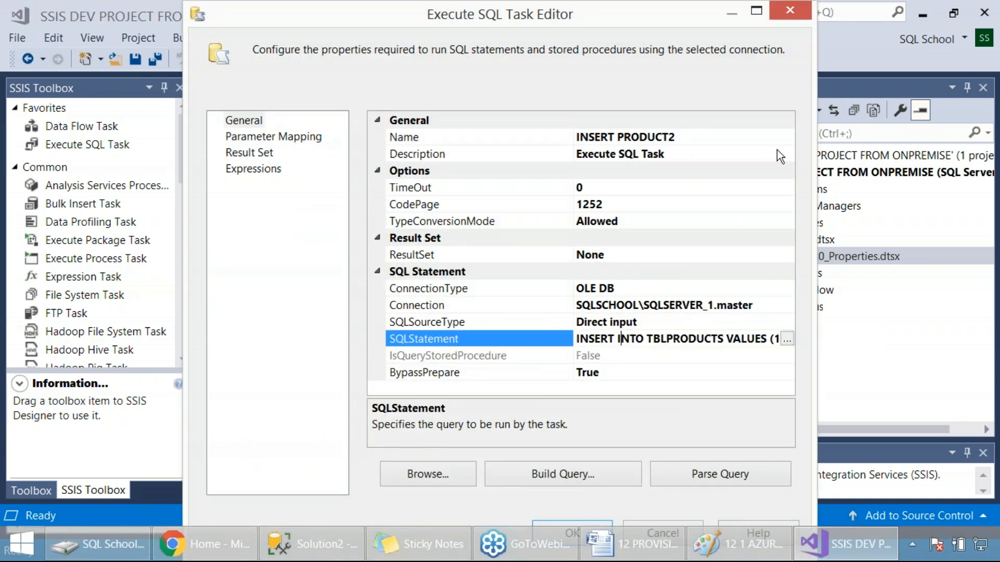
click(793, 11)
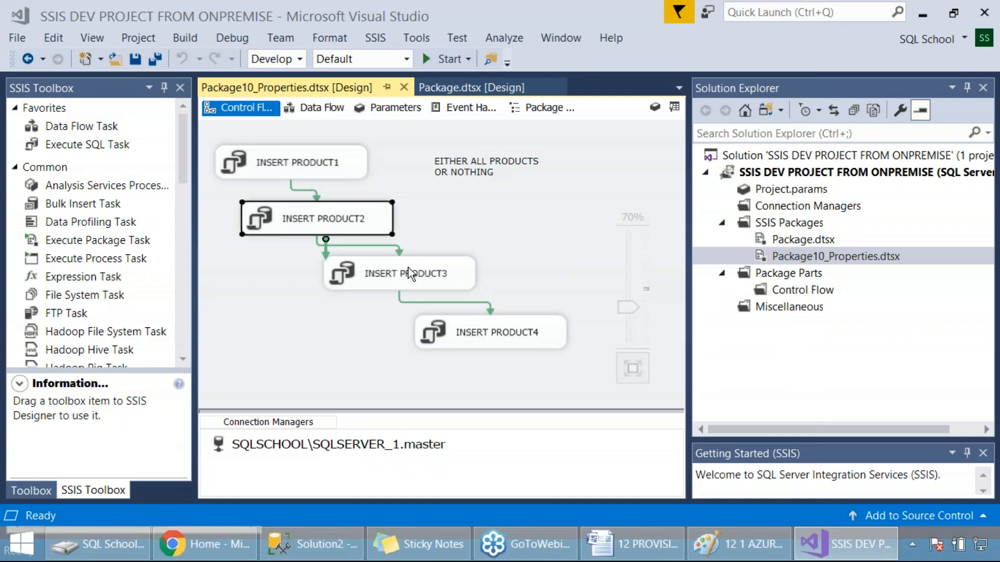
click(410, 274)
click(560, 286)
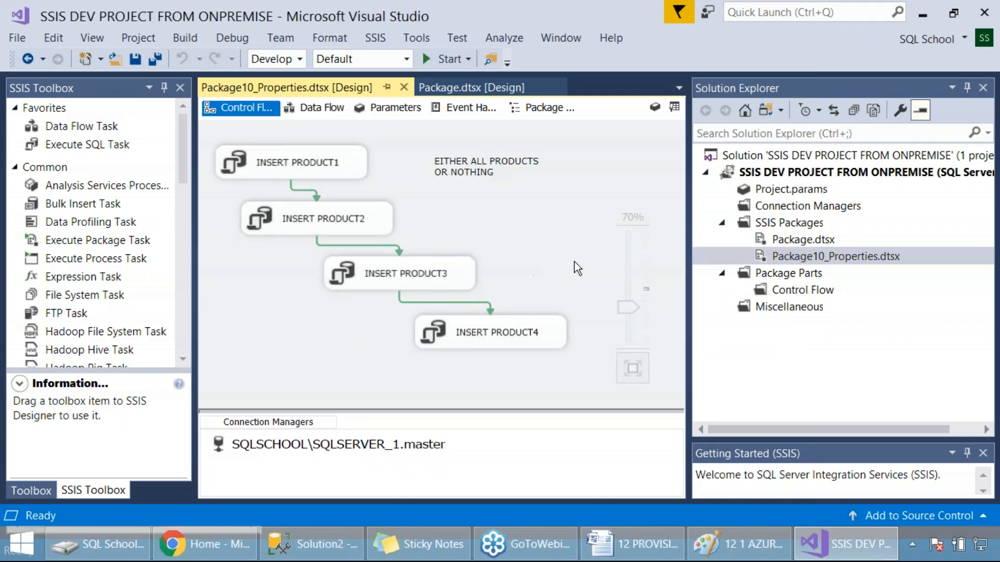
right_click(733, 261)
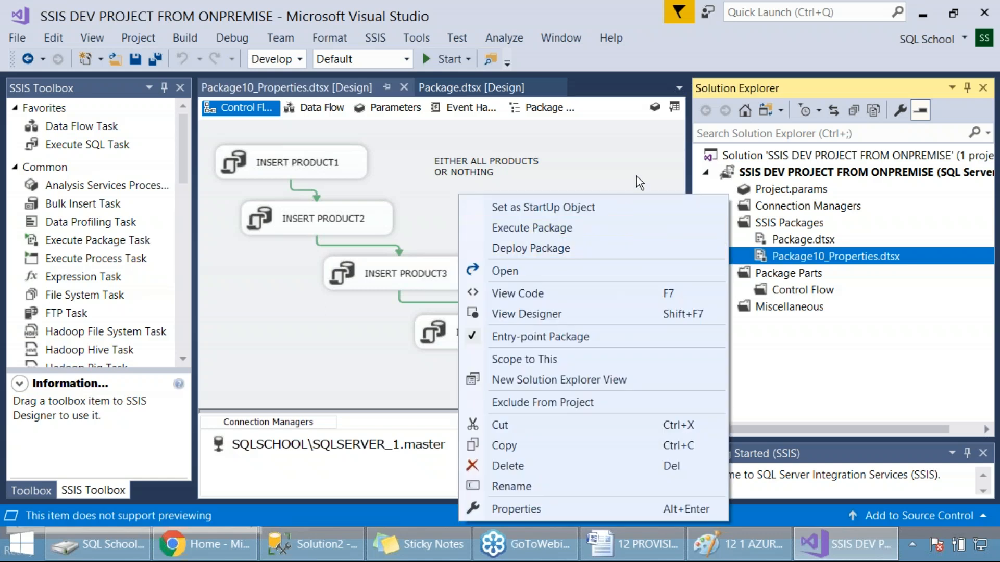
click(602, 158)
Step: Change the last value in the INSERT PRODUCT3 task's SQL statement to 'S' and save the package
double_click(463, 270)
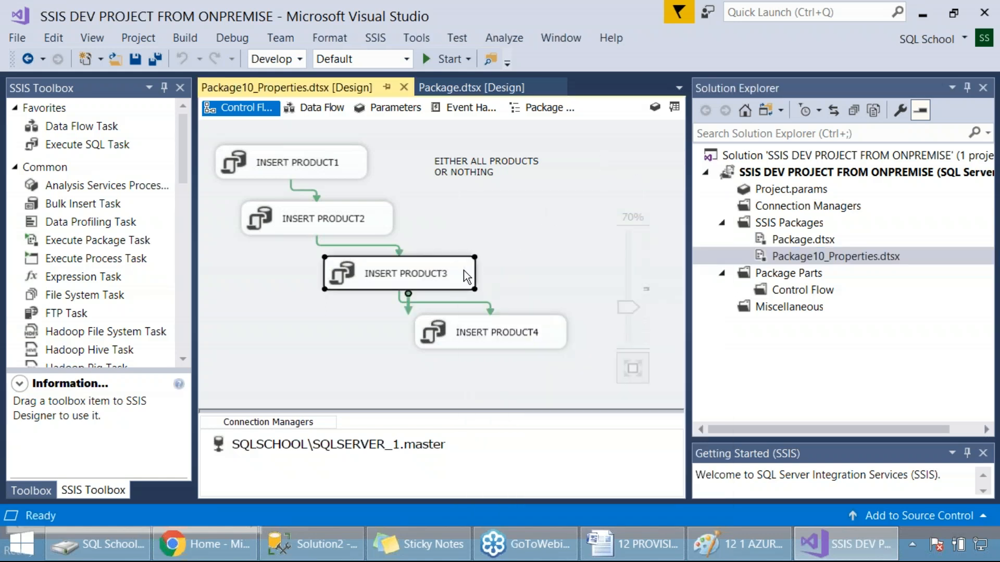
click(694, 339)
double_click(694, 339)
click(764, 339)
drag(773, 341, 767, 339)
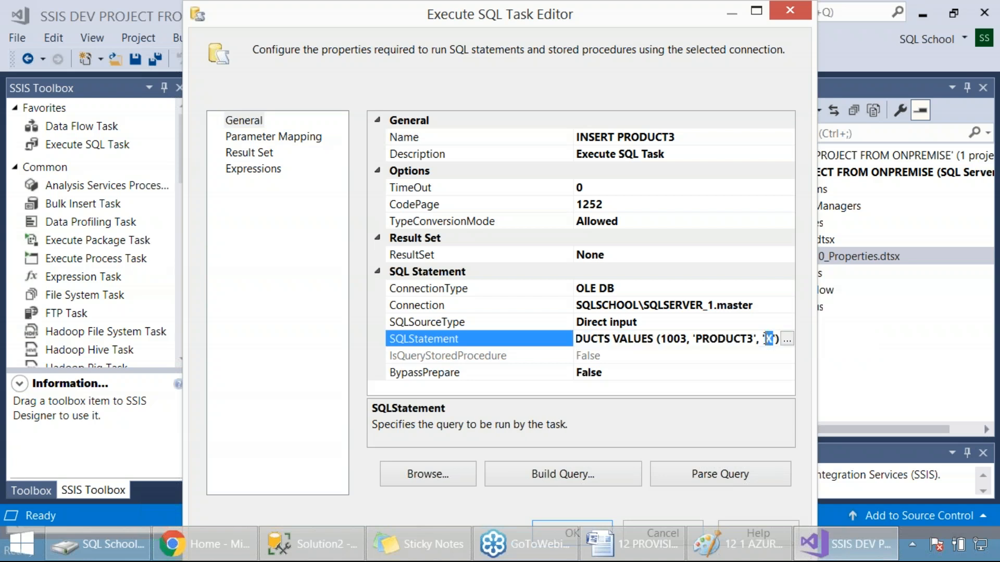
text(S)
click(568, 524)
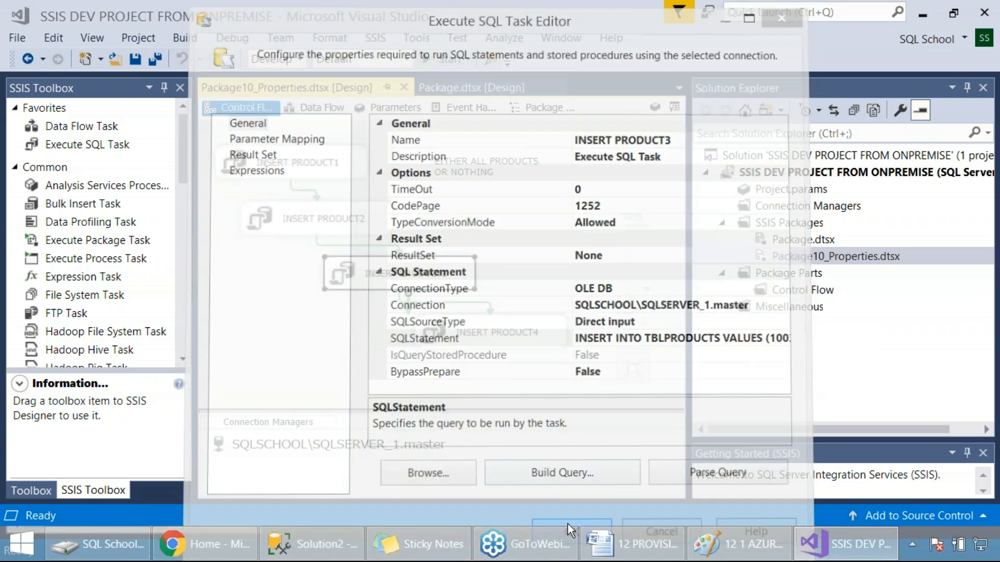
click(538, 251)
key(ctrl+s)
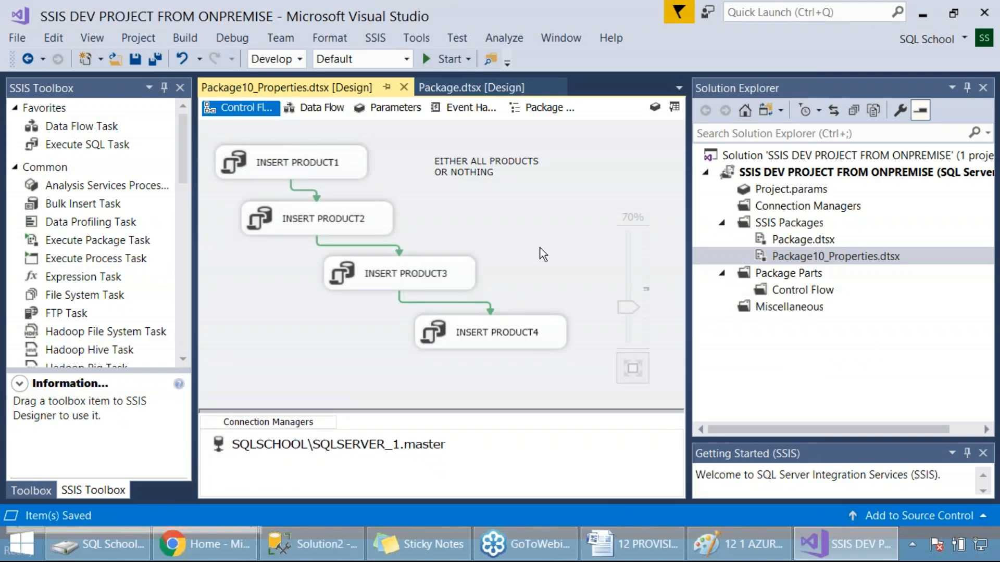
Step: Execute the Package10_Properties package from the project
click(781, 255)
right_click(781, 255)
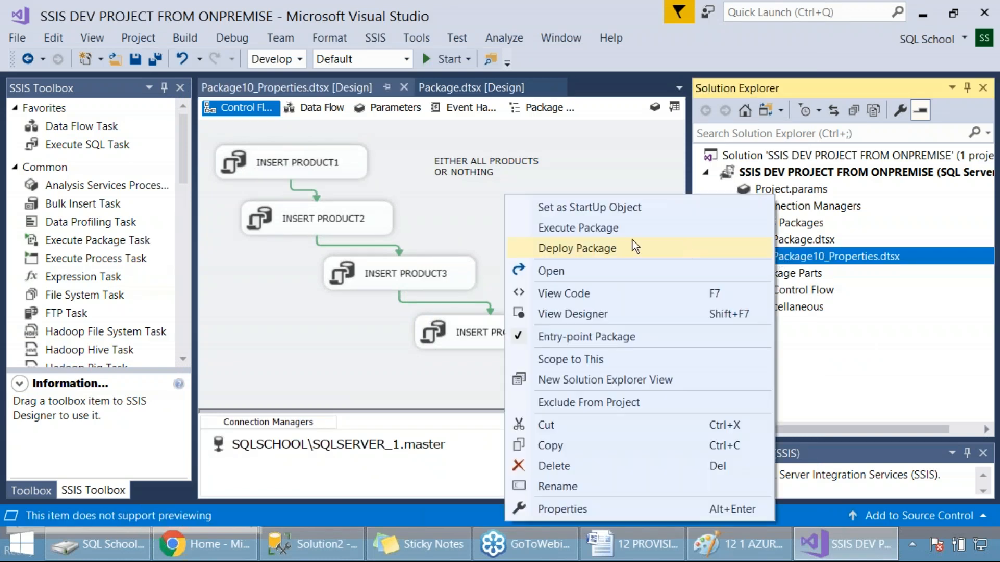
click(593, 233)
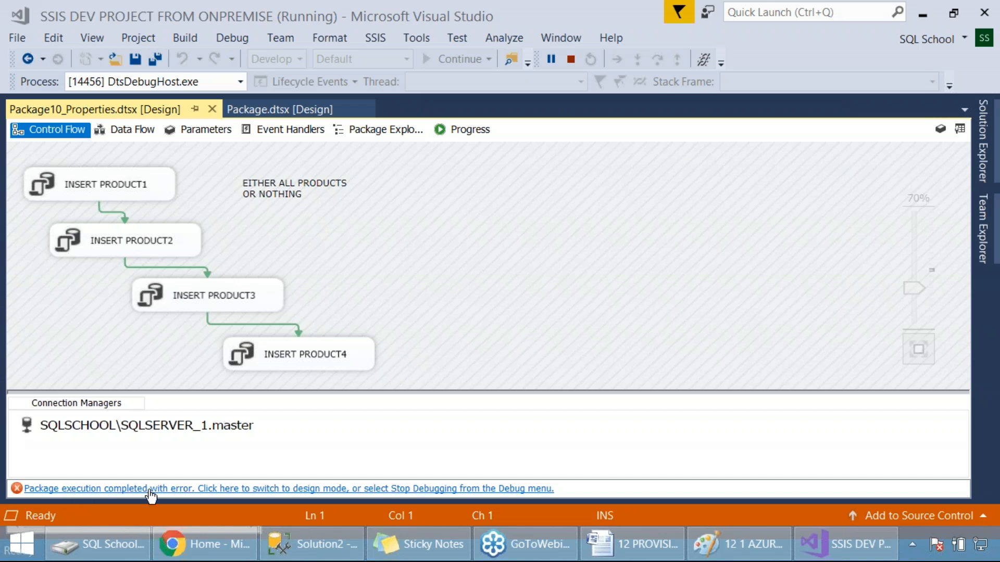
Step: Select the error entry in the package's execution progress log, capture a screenshot of it, and return to design mode
click(456, 128)
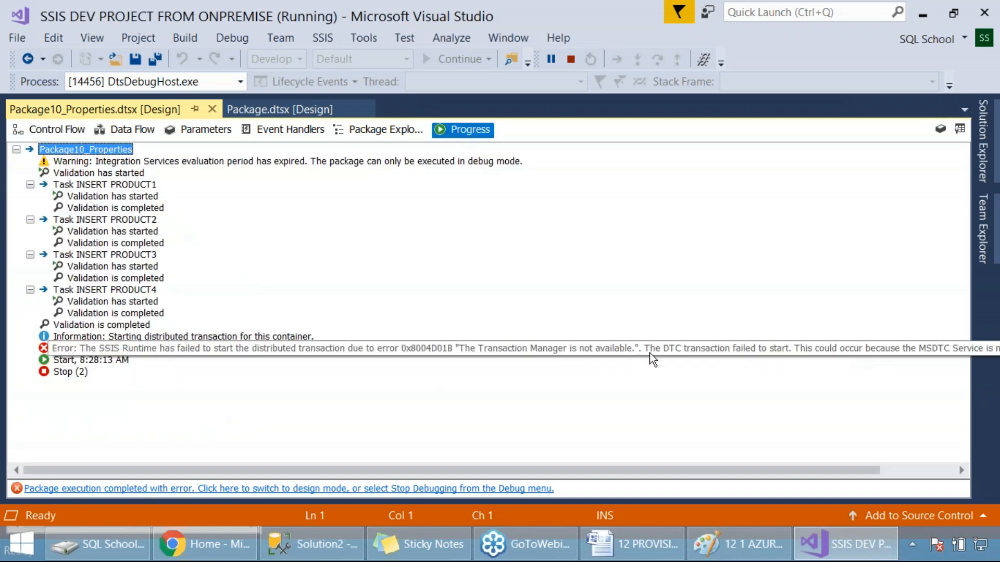
click(686, 347)
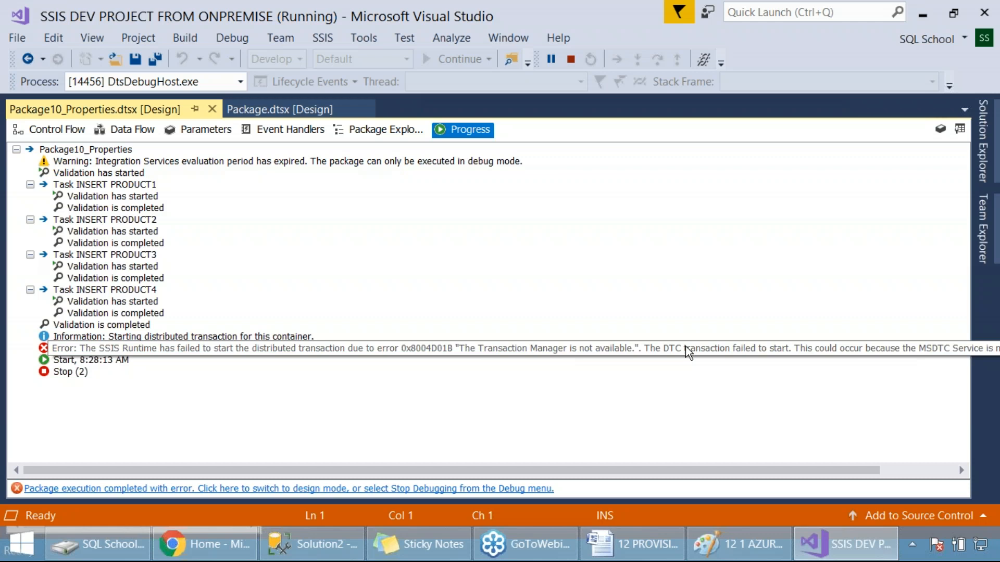
key(Print)
drag(1, 90, 901, 471)
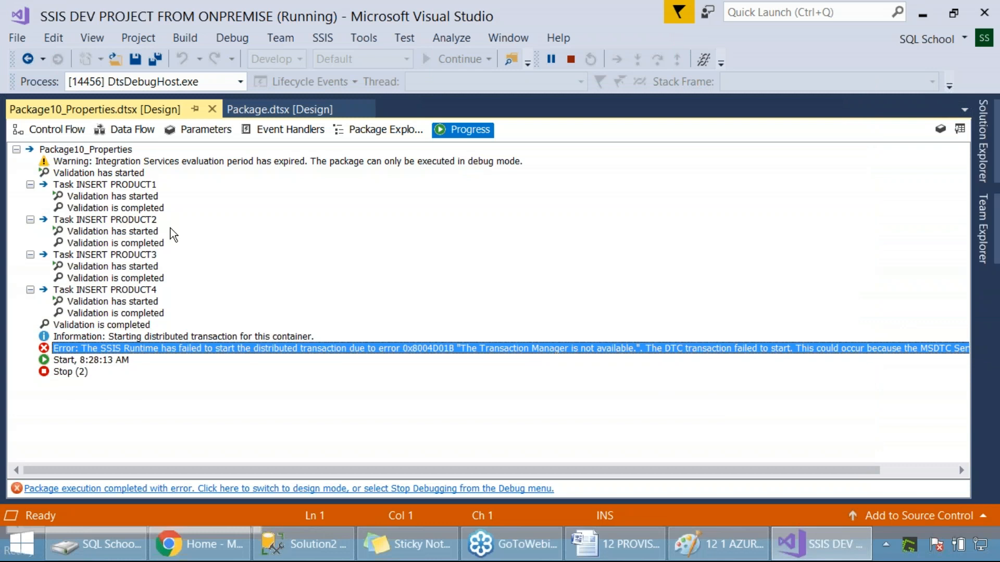
click(35, 130)
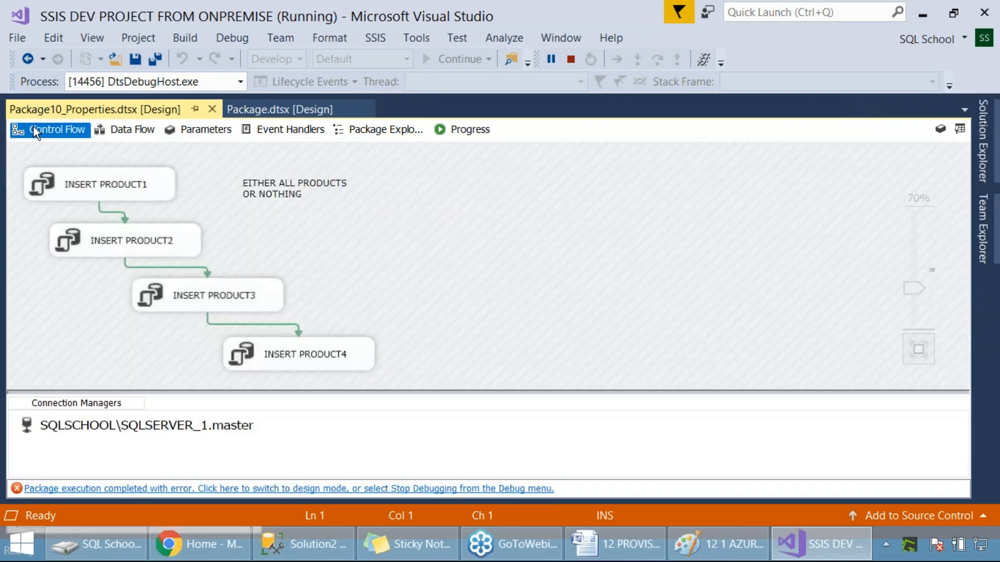
click(341, 489)
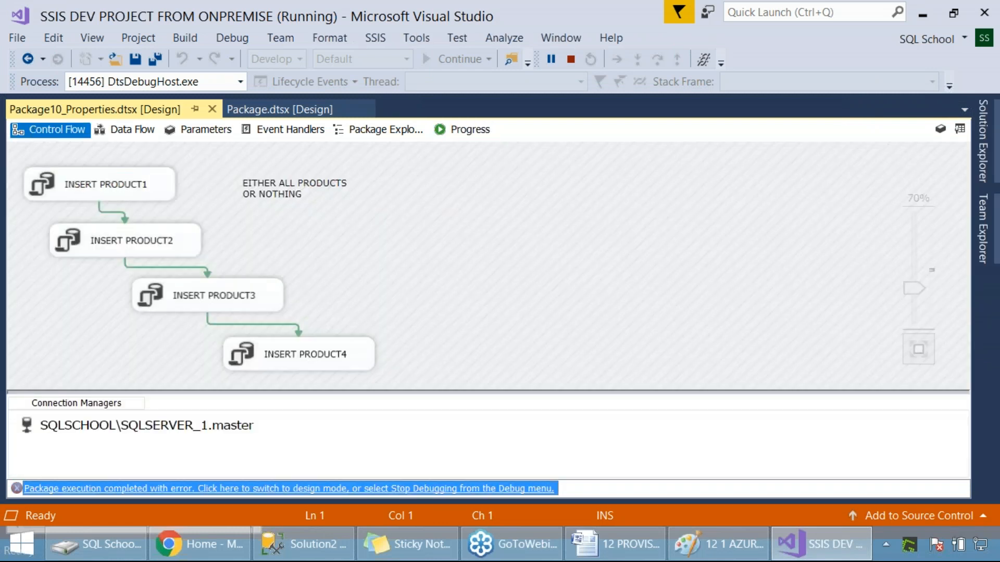
Step: Open the Windows Services console by running SERVICES.MSC
key(super+r)
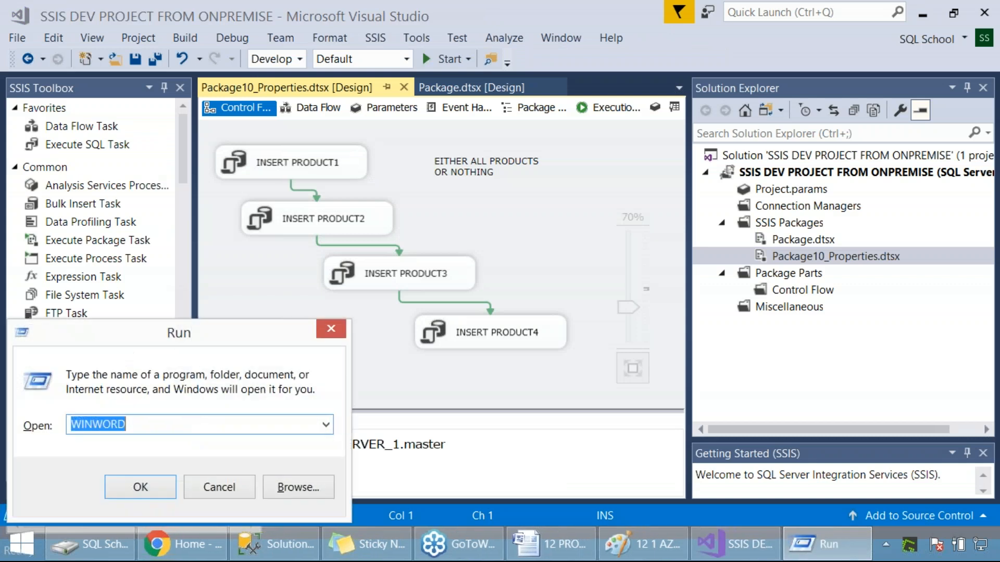
text(SERVICES.MSC)
key(Return)
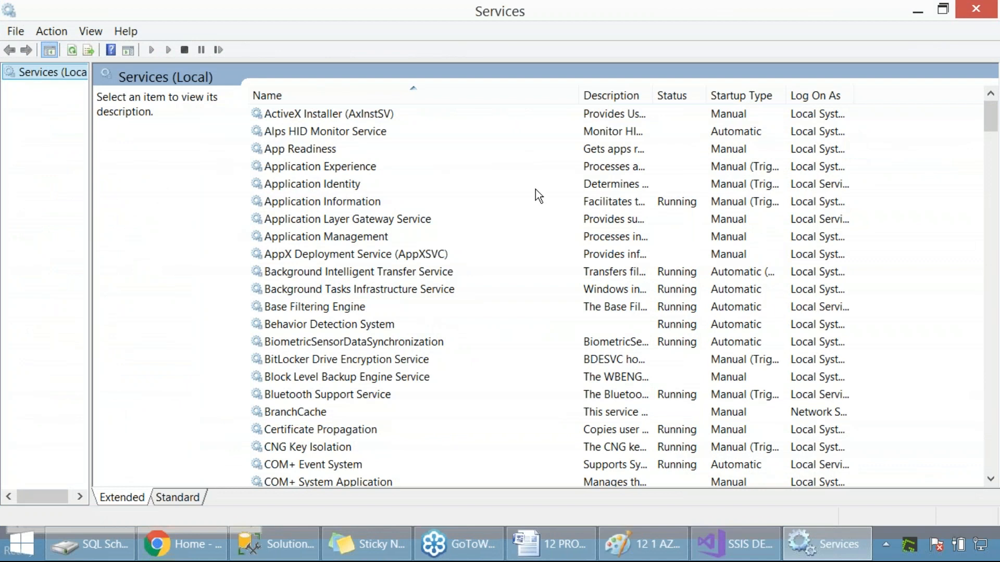
Step: Start the Distributed Transaction Coordinator service and close the Services console
click(454, 221)
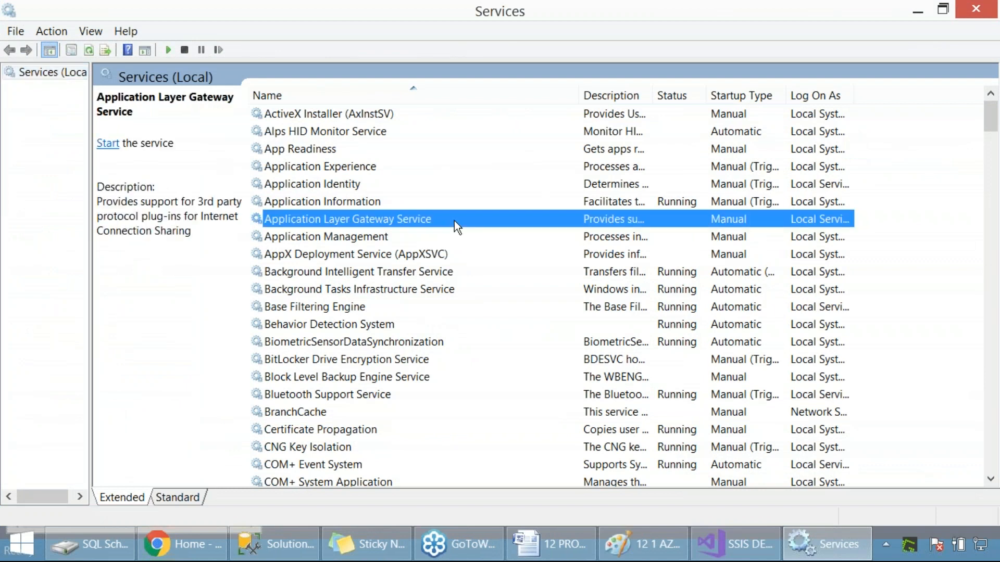
key(t)
click(429, 228)
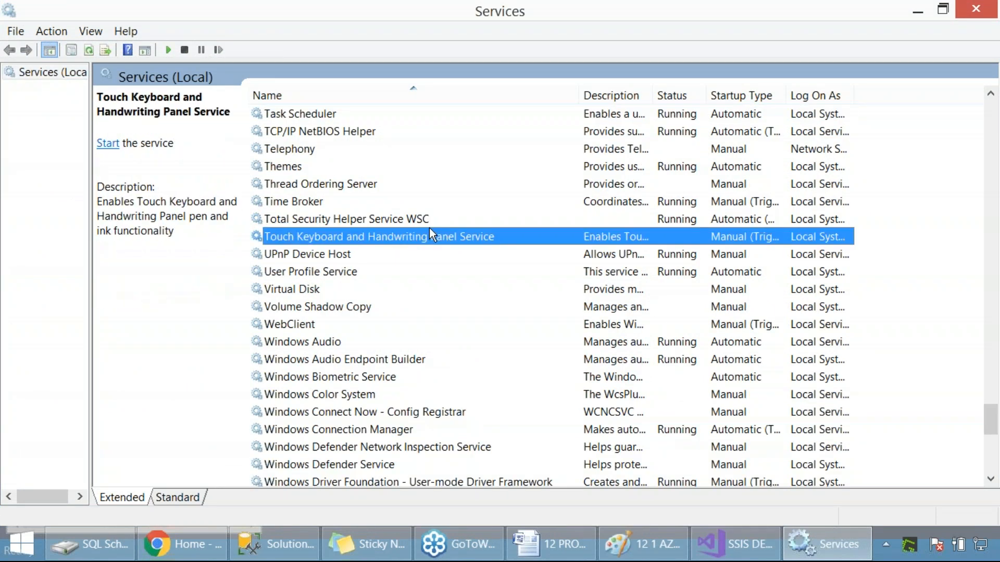
key(d)
right_click(398, 267)
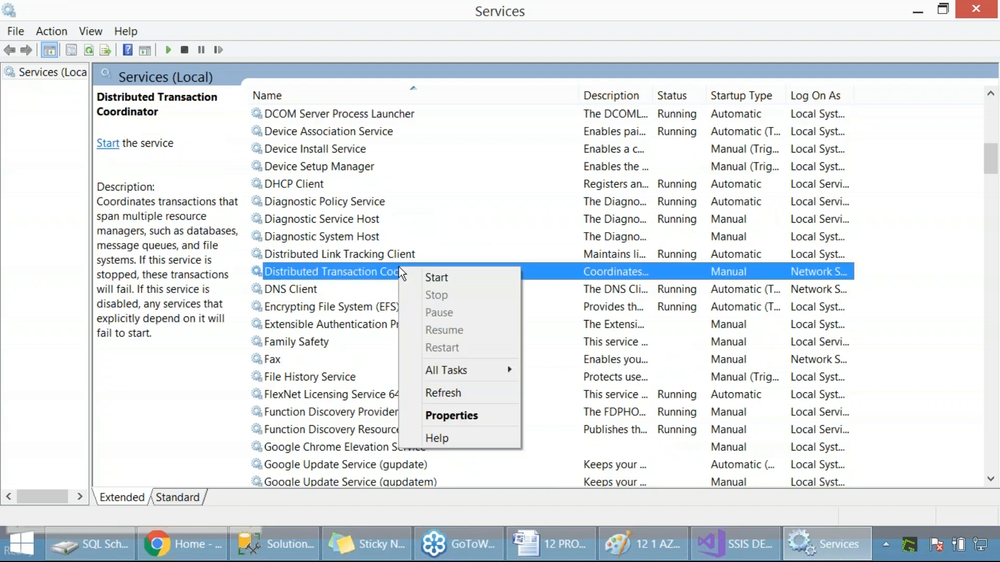
click(440, 277)
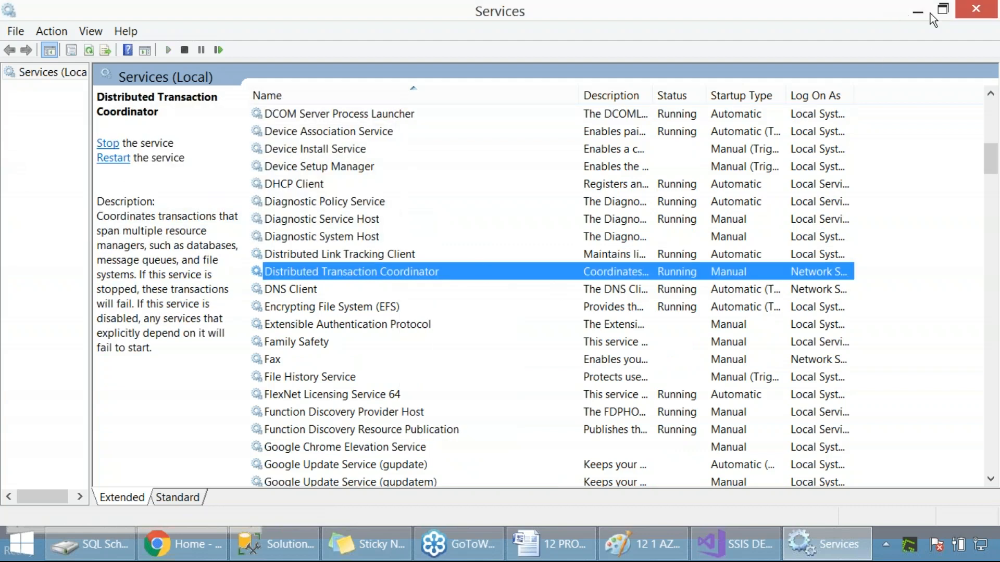
click(986, 10)
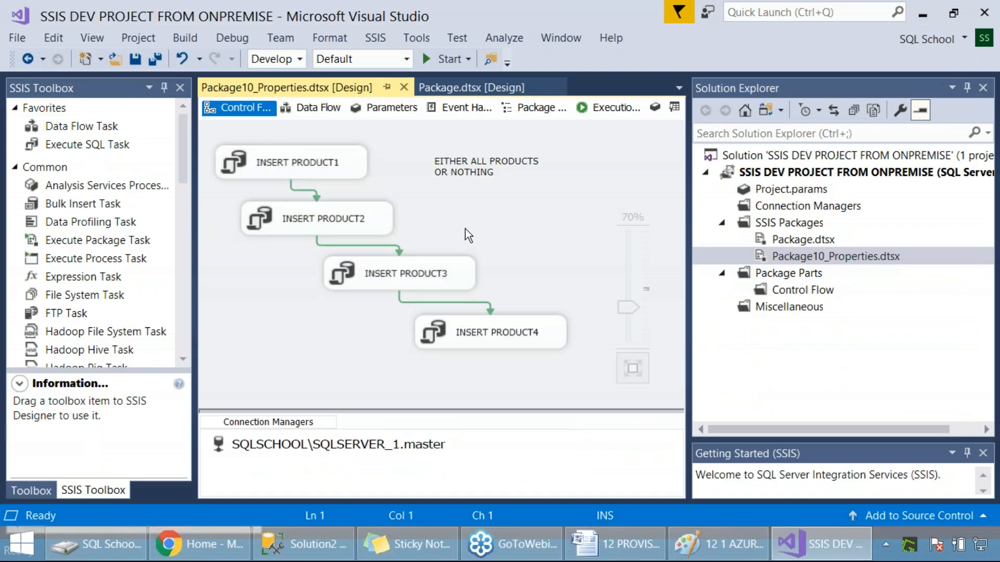
Step: Save Package10_Properties and execute it again with the transaction service started
key(ctrl+s)
right_click(776, 257)
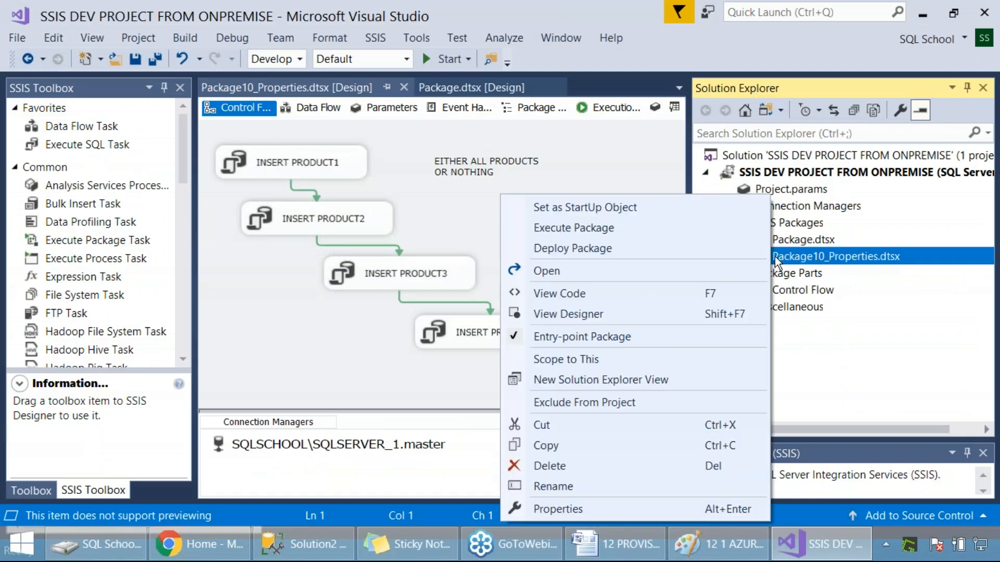
click(554, 228)
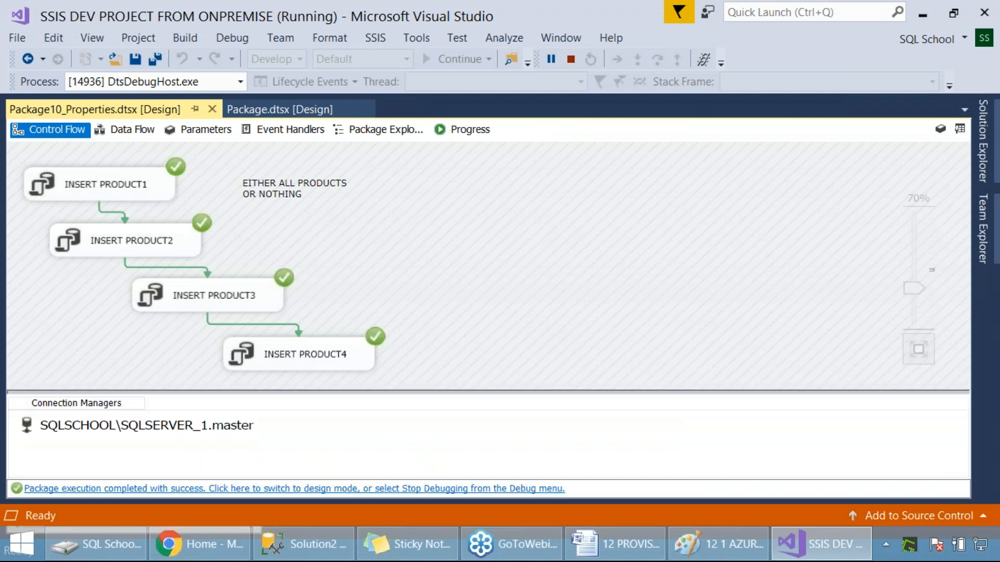
Step: Capture a screenshot of the executed control flow and return the package to design mode
key(Print)
drag(1, 1, 613, 521)
click(489, 488)
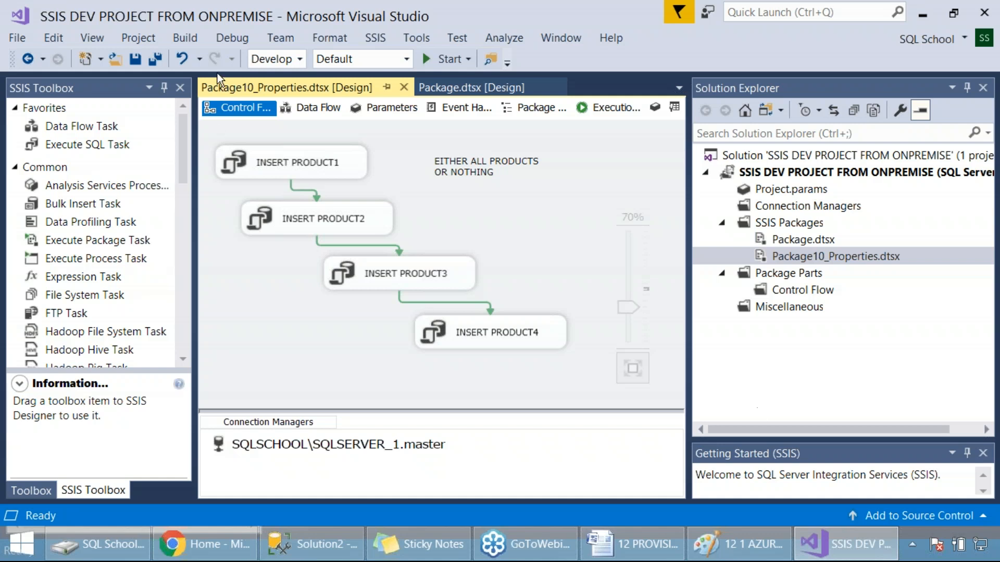
click(378, 446)
click(499, 451)
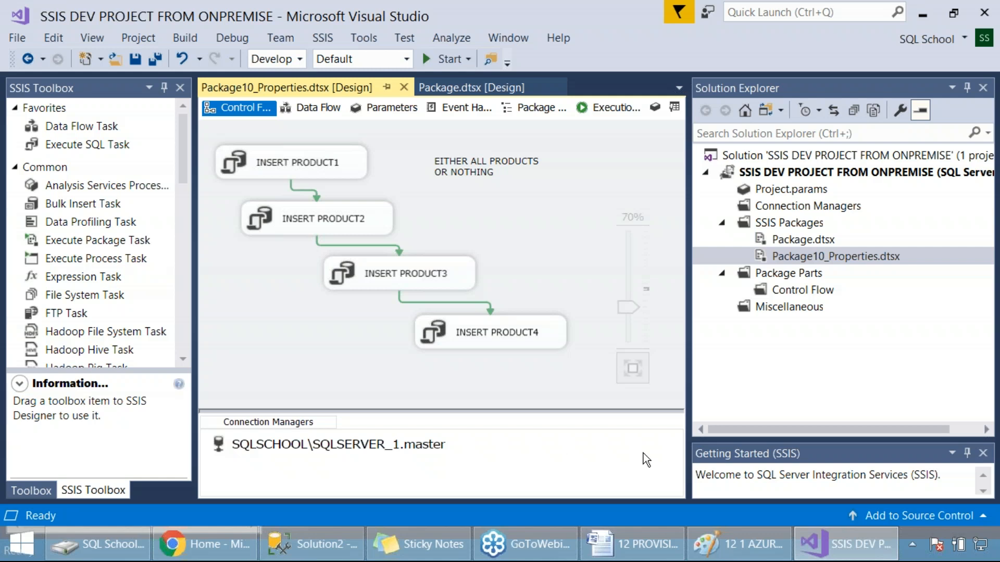
click(912, 544)
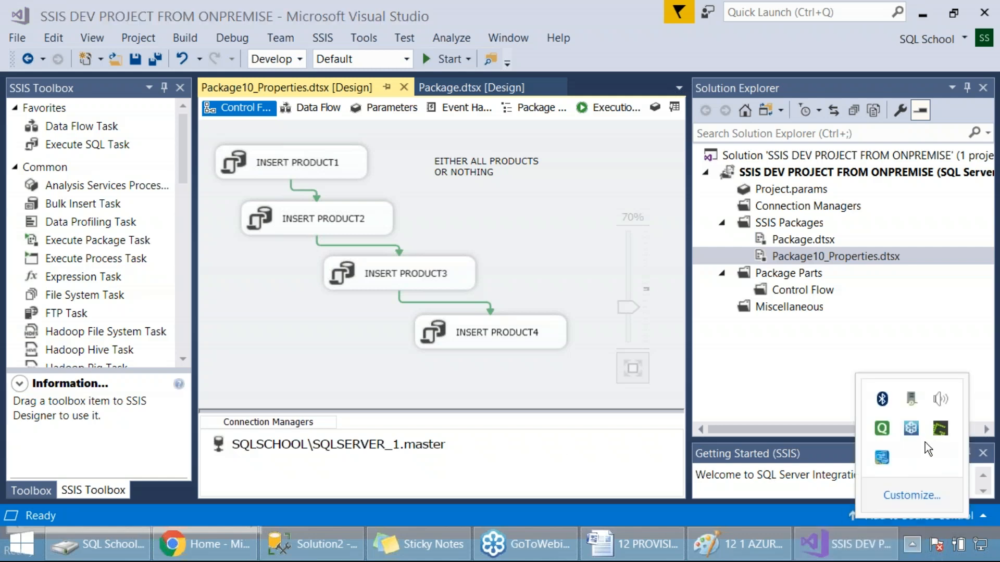
mouse_move(914, 401)
click(526, 202)
Step: Rename Package10_Properties.dtsx to Package1_Properties.dtsx in the SSIS project
right_click(814, 257)
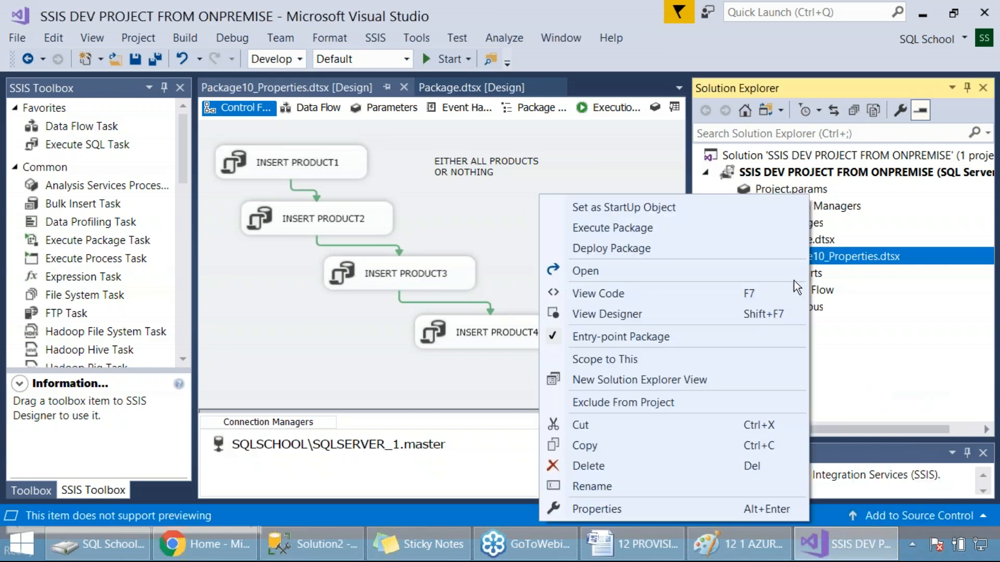
click(599, 487)
drag(814, 255, 820, 256)
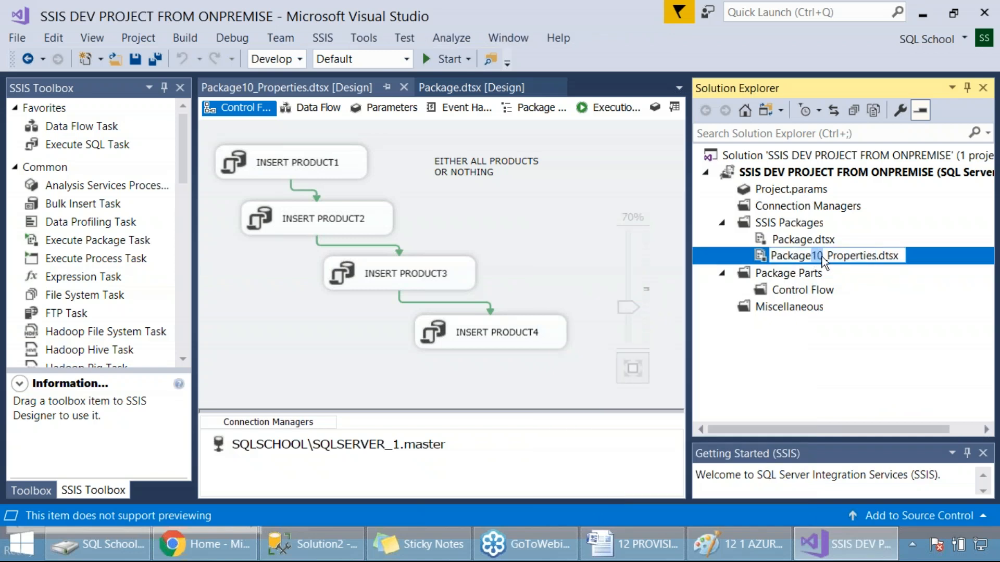
text(1)
key(Return)
click(499, 226)
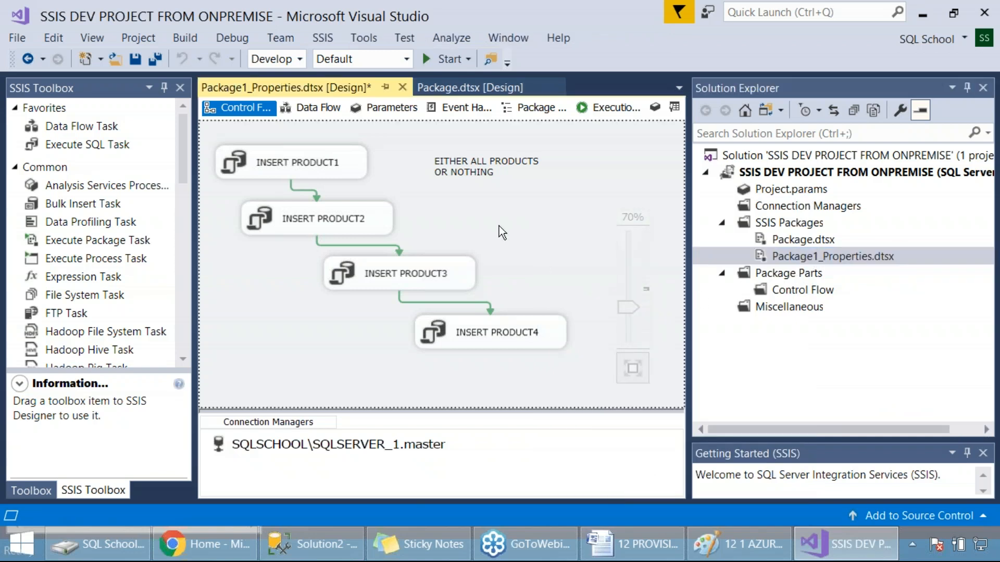
Step: Open the empty Package.dtsx in the designer to view its control flow
double_click(793, 240)
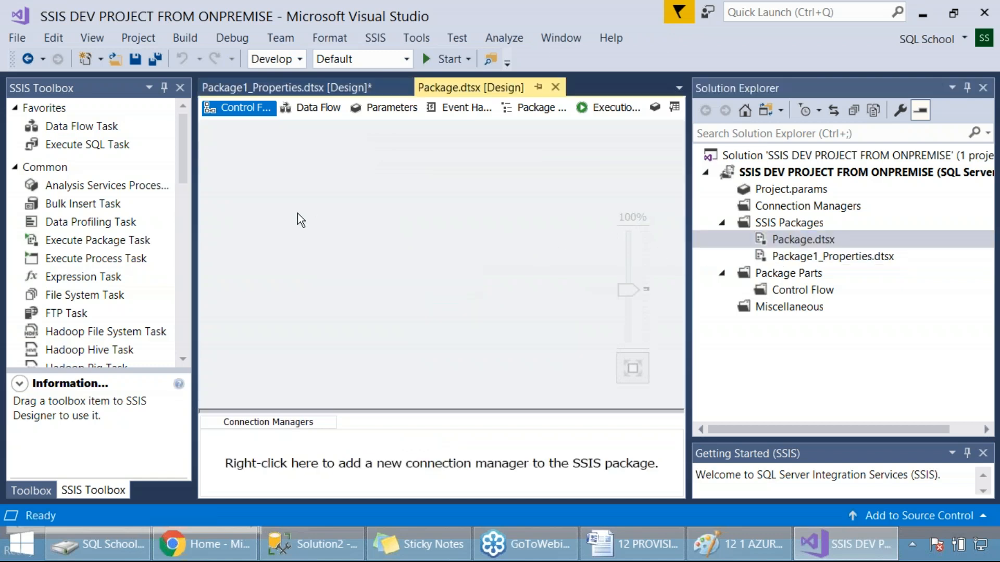
click(16, 37)
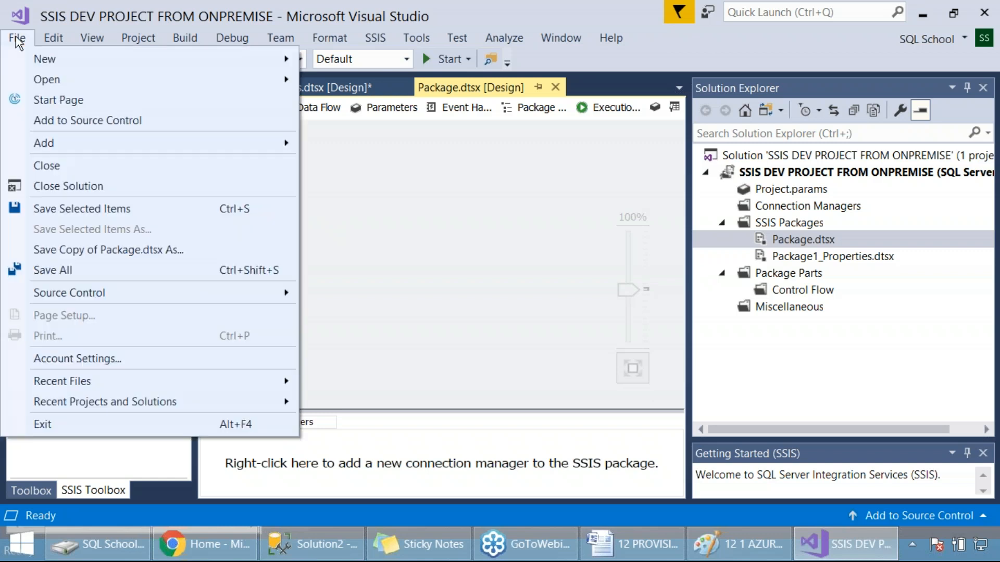
click(470, 230)
Step: Add a copy of the existing package Package3_Union from the file system, capturing a screenshot of the filled-in package location dialog
right_click(799, 224)
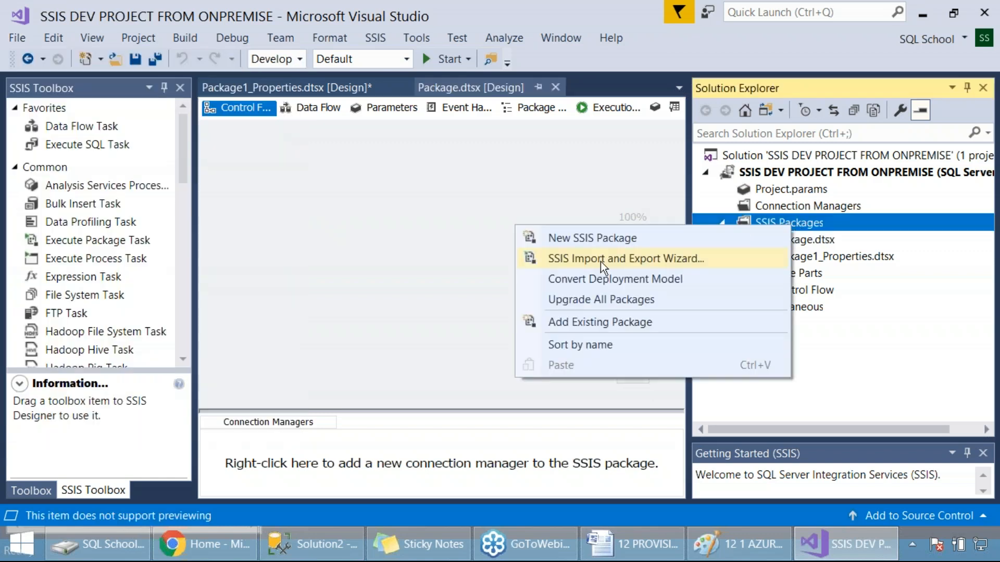
click(600, 325)
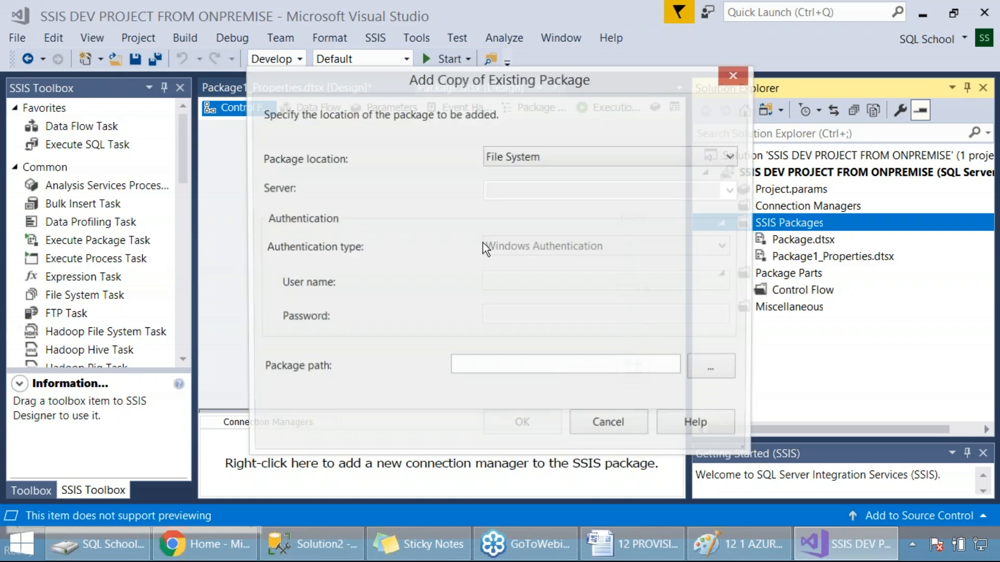
click(703, 379)
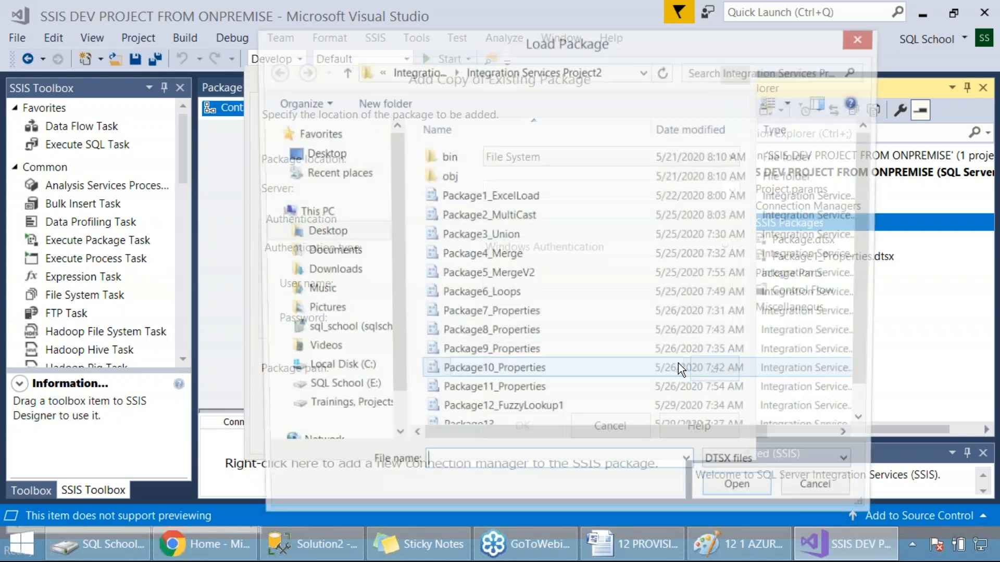
click(494, 235)
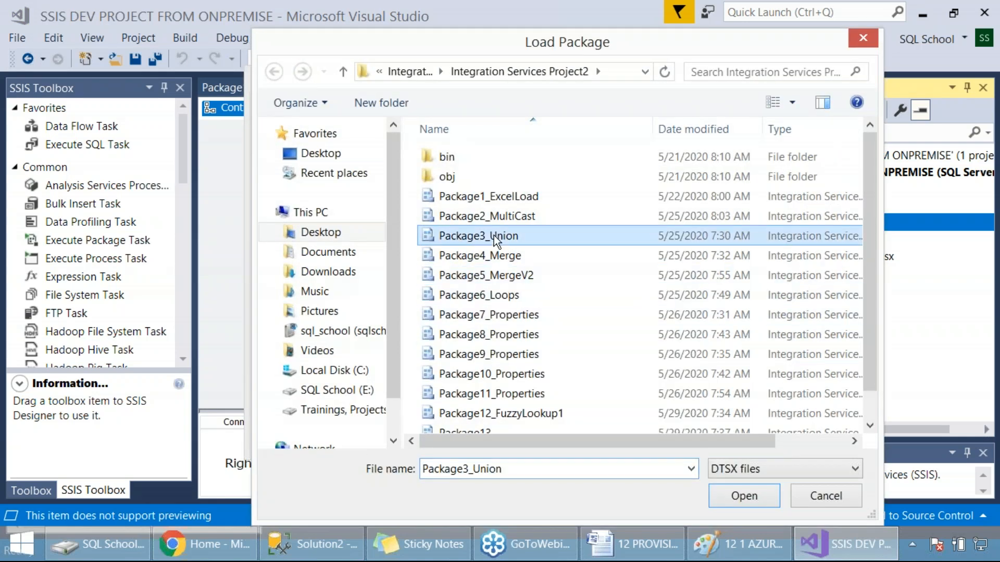
click(741, 502)
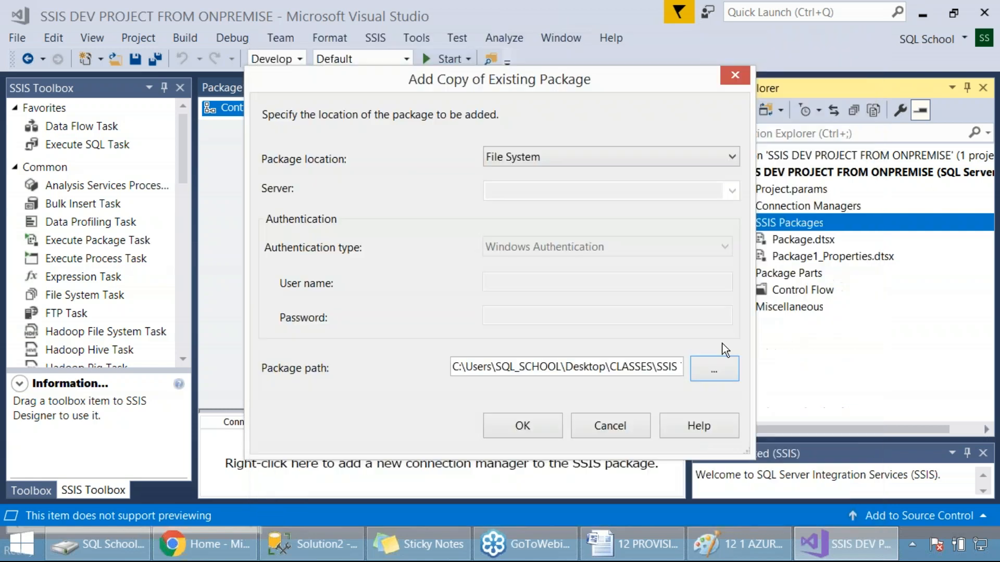
key(Print)
drag(0, 1, 895, 447)
click(542, 426)
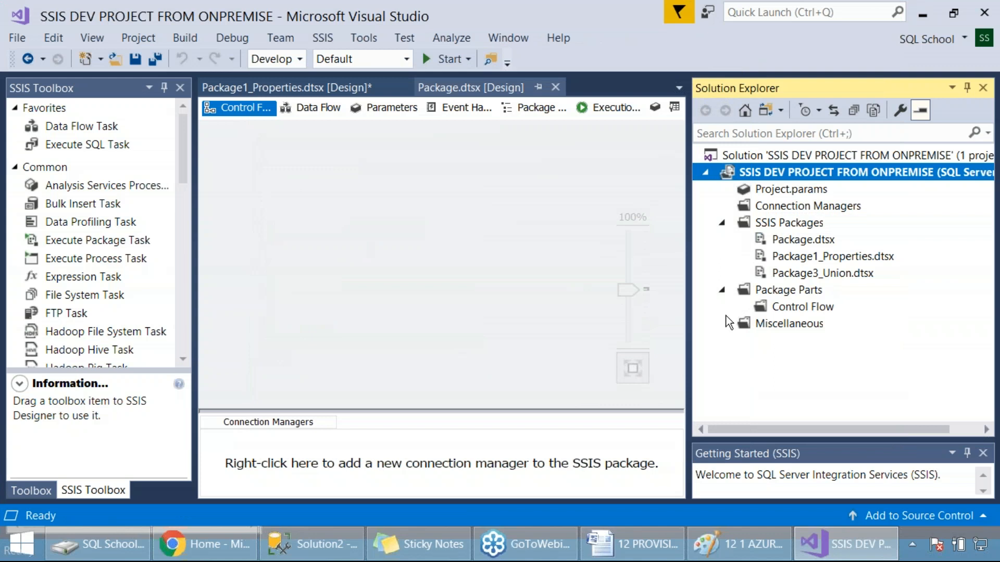
click(843, 272)
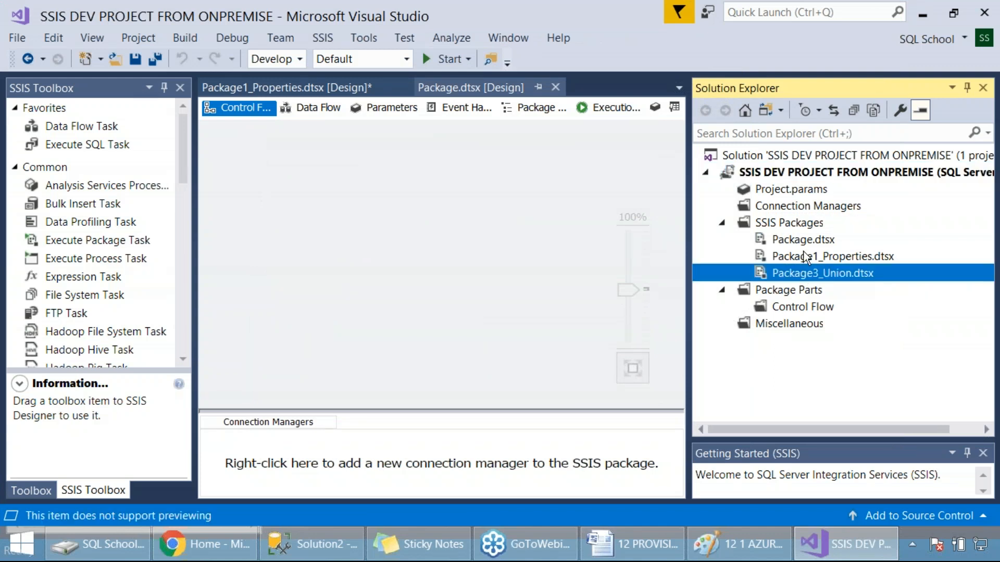
Step: Add a copy of the existing package Package13 from the Integration Services Project2 folder and open it in the designer
right_click(802, 225)
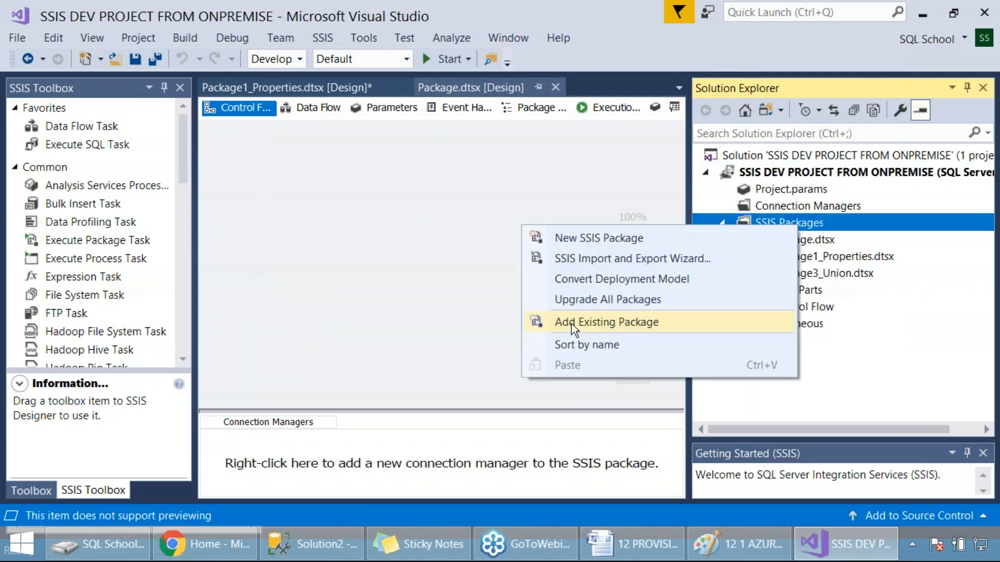
click(593, 327)
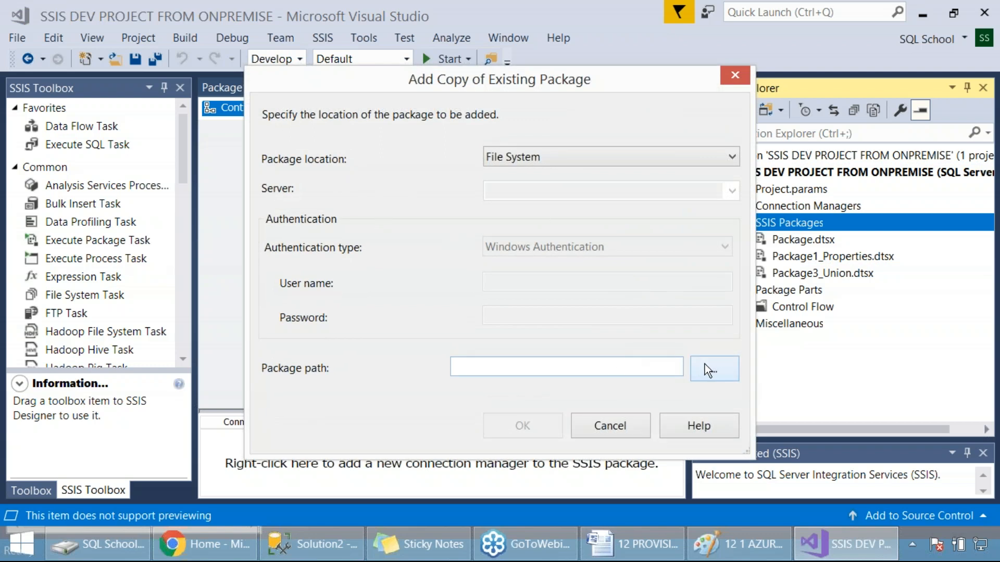
click(714, 368)
click(542, 319)
scroll(570, 326, down, 1)
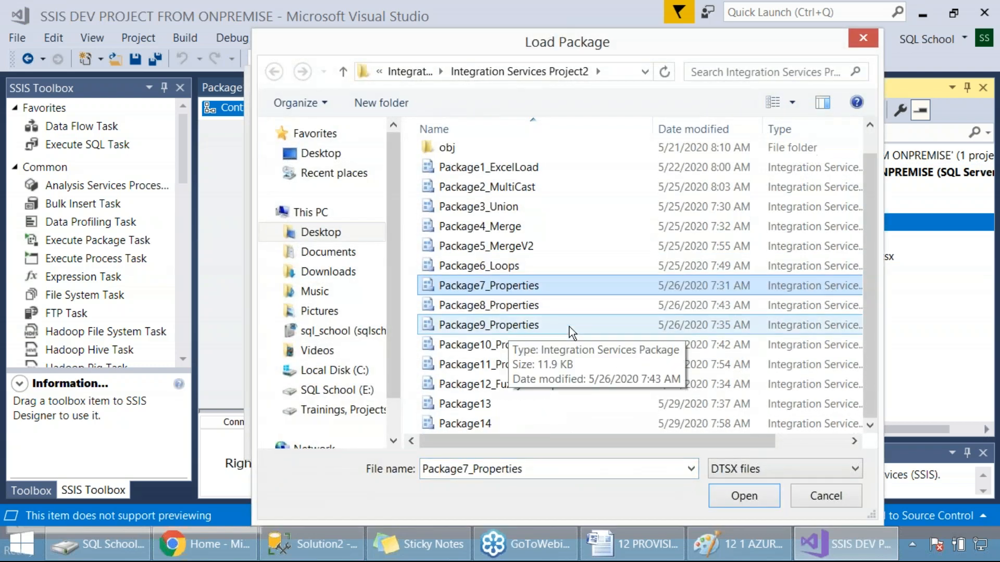
click(486, 405)
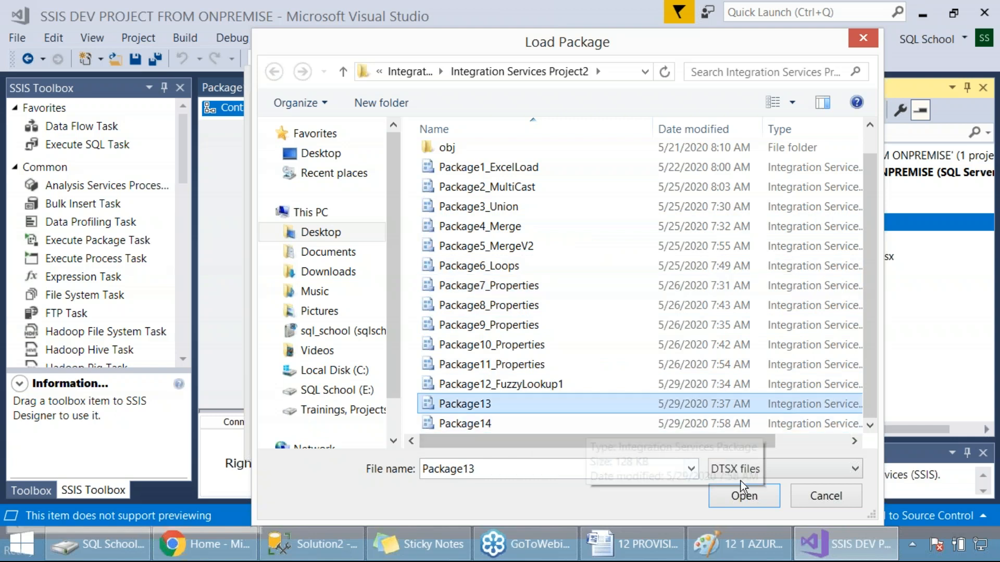
click(742, 495)
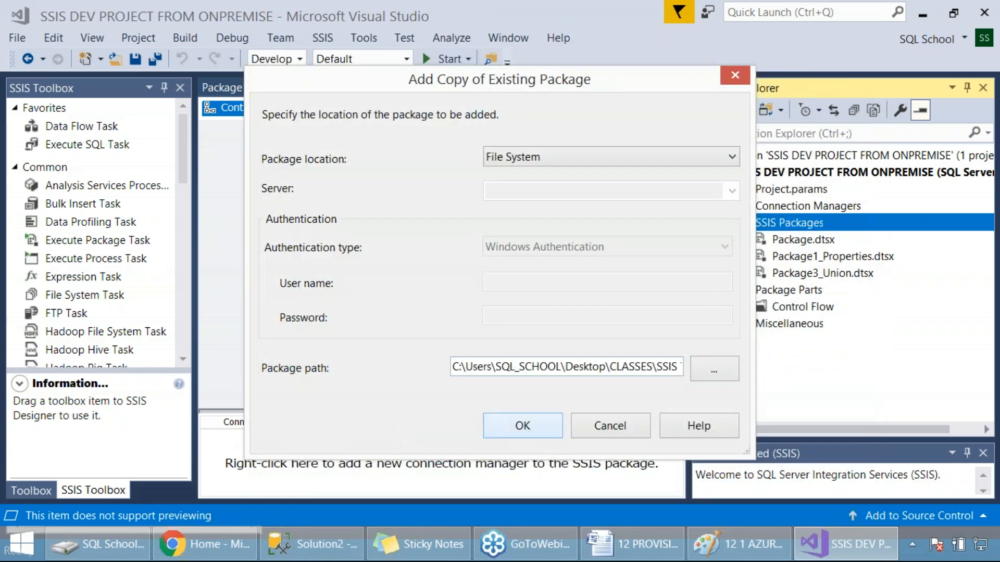
click(522, 426)
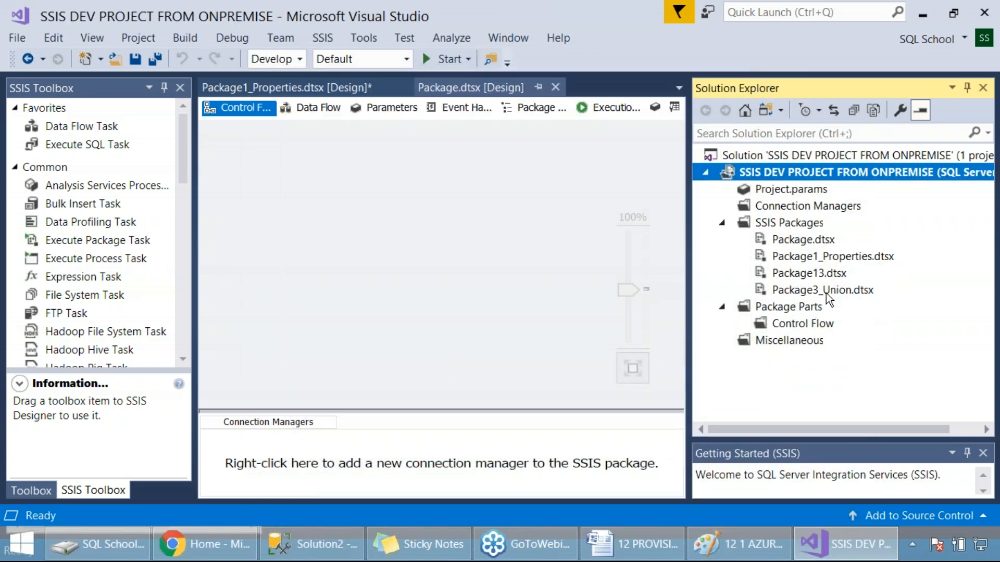
double_click(815, 274)
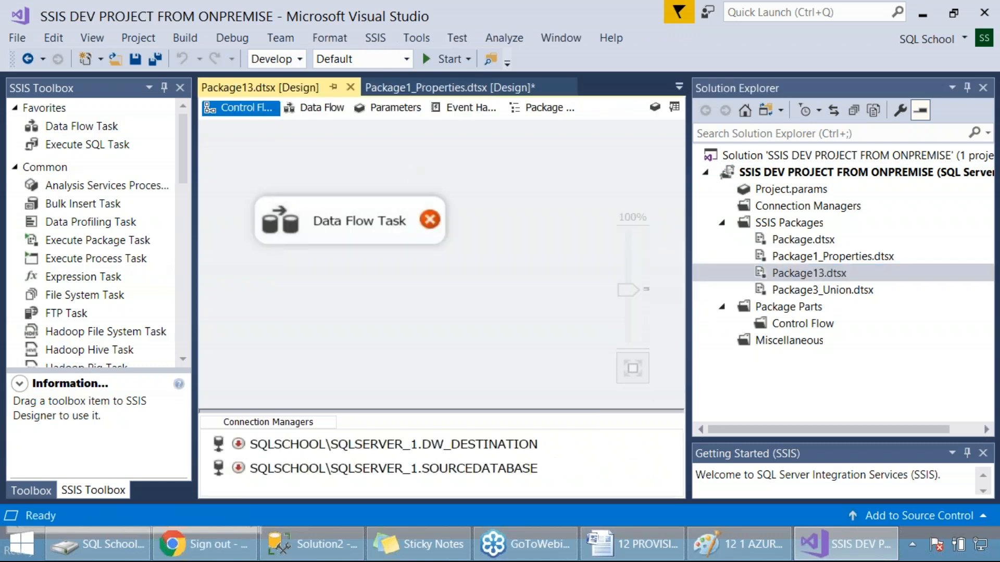
Step: Switch to SQL Server Management Studio and connect to the SQLSCHOOL\SQLSERVER_1 database engine with Windows Authentication
click(297, 544)
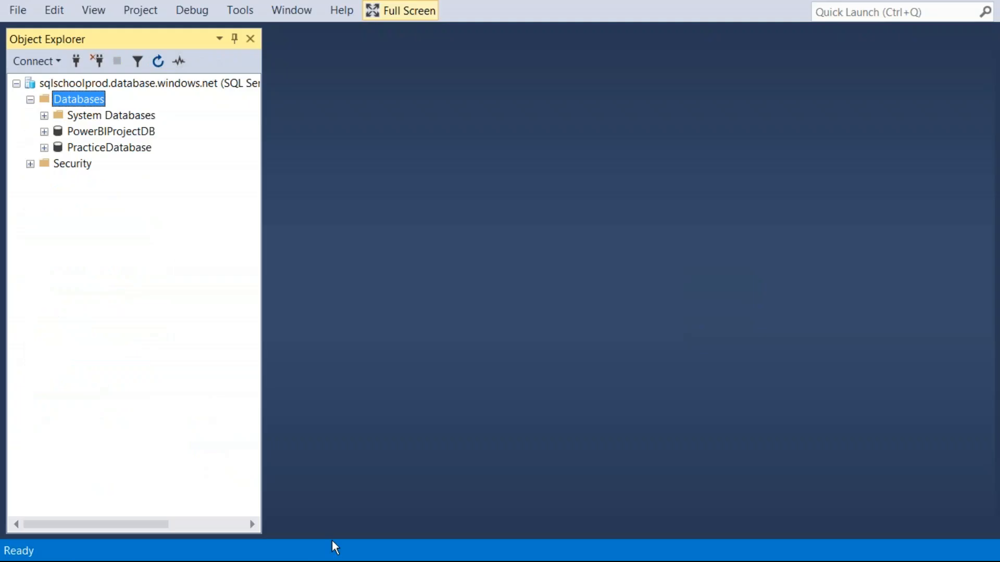
click(49, 61)
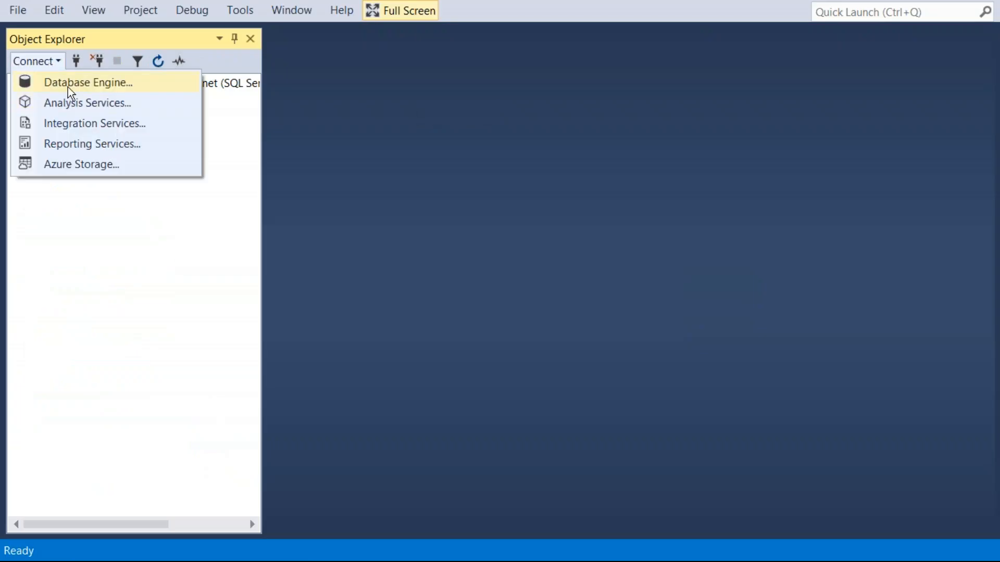
click(78, 83)
click(664, 185)
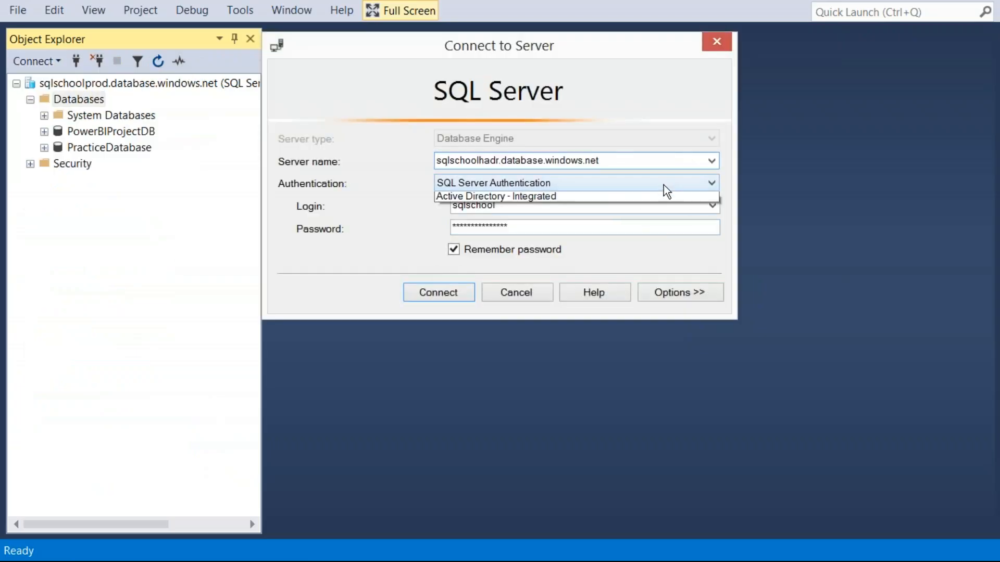
click(496, 199)
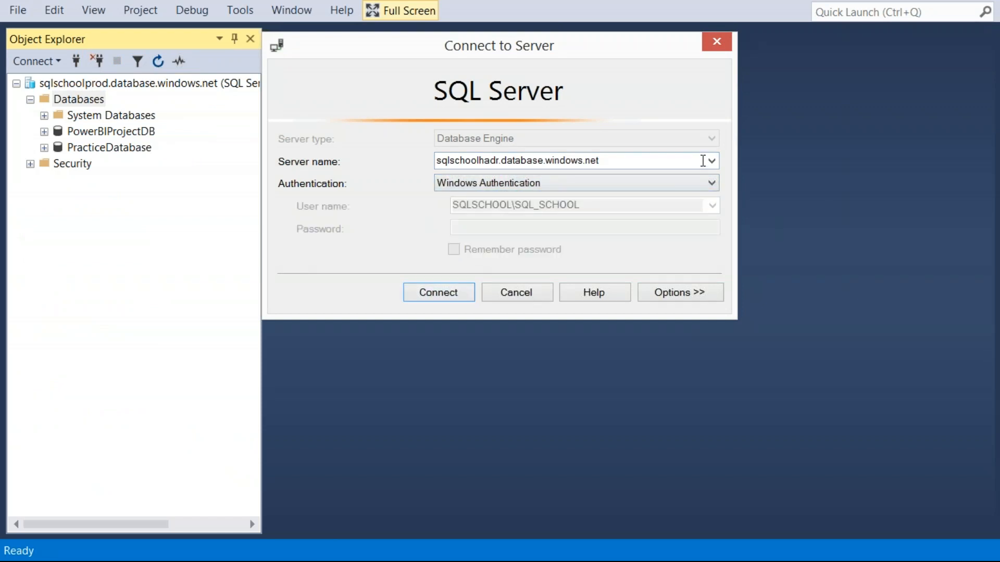
click(711, 161)
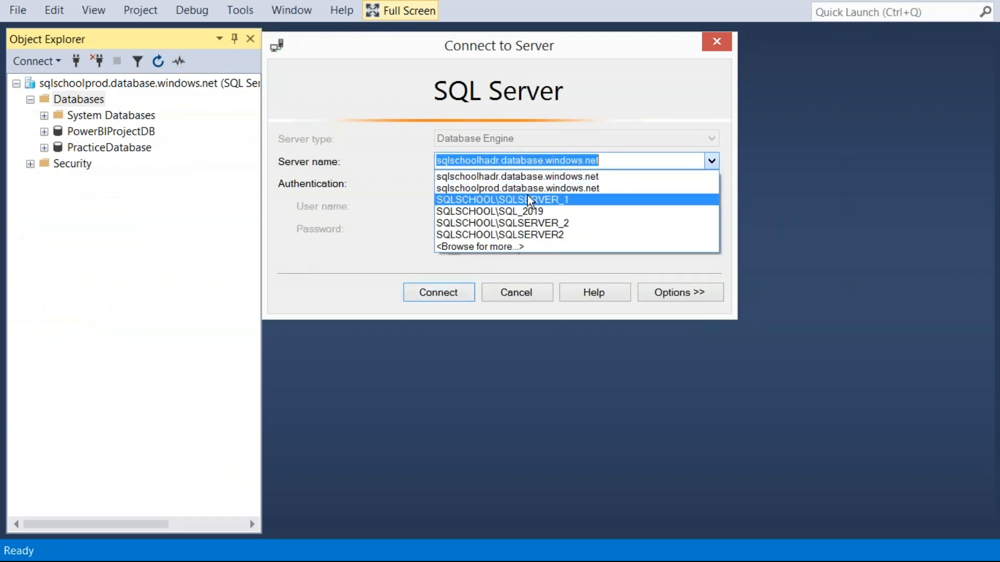
click(515, 201)
click(455, 292)
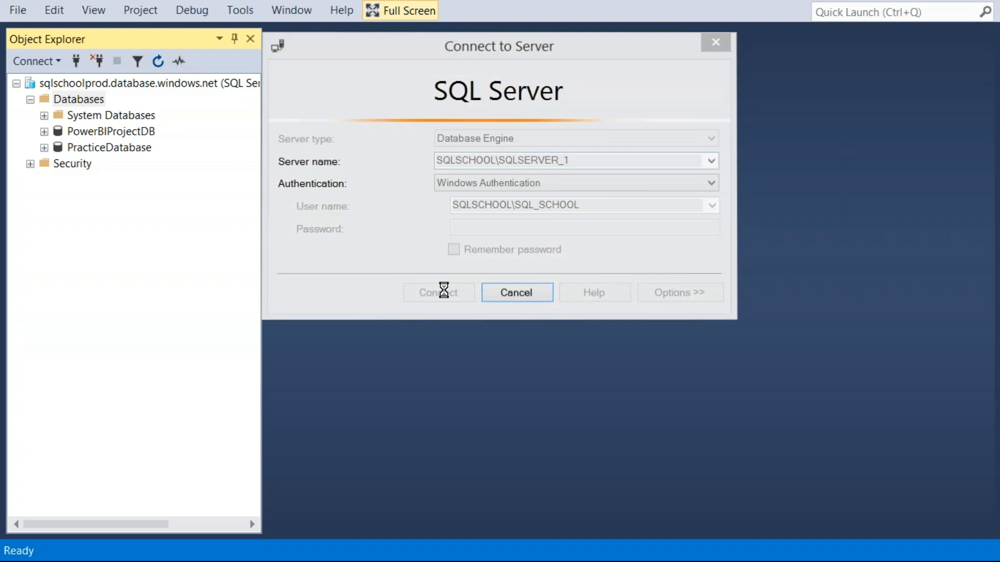
Step: Open the scripts 6 4 SCD SOURCE SCRIPT and 6 5 SCD_DWH_TYPE1 from the 4 SSIS folder under 66 MATERIAL n NOTES
click(19, 12)
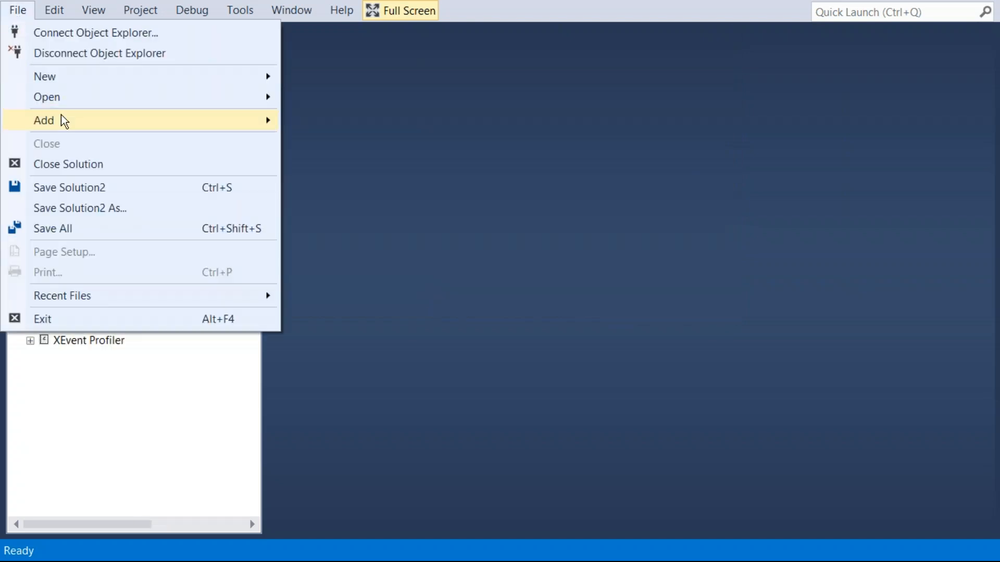
click(446, 209)
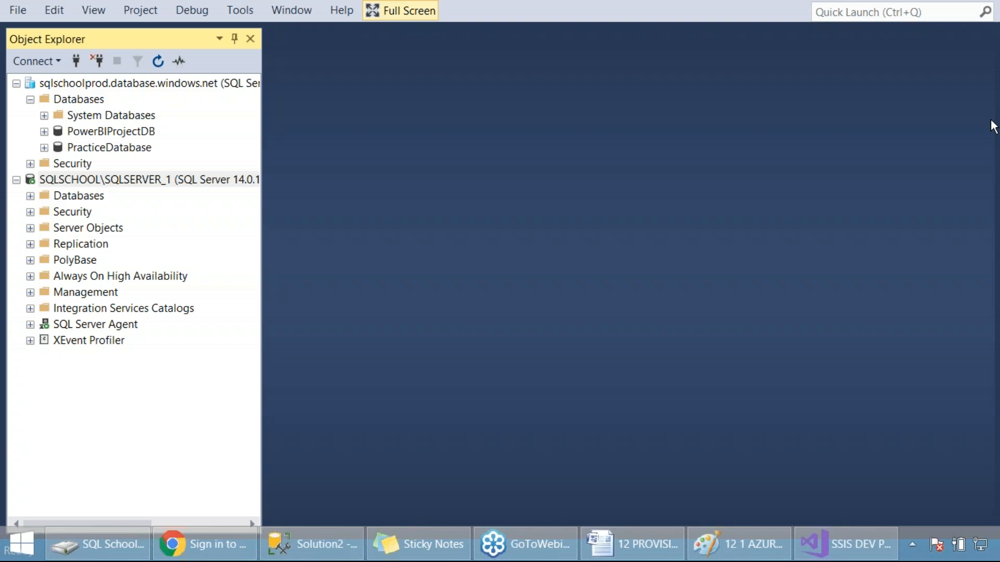
click(17, 10)
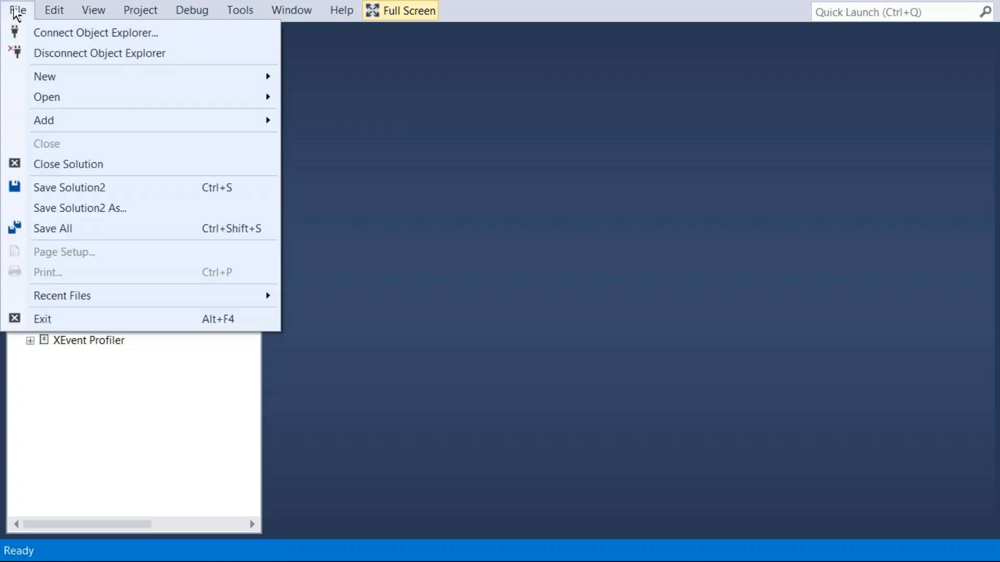
mouse_move(65, 100)
click(306, 185)
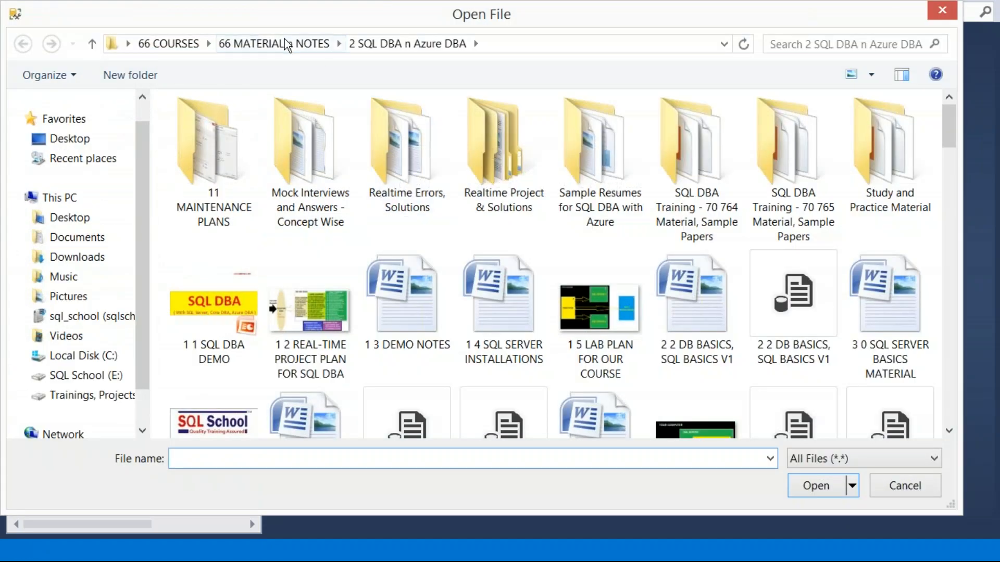
click(281, 44)
double_click(241, 229)
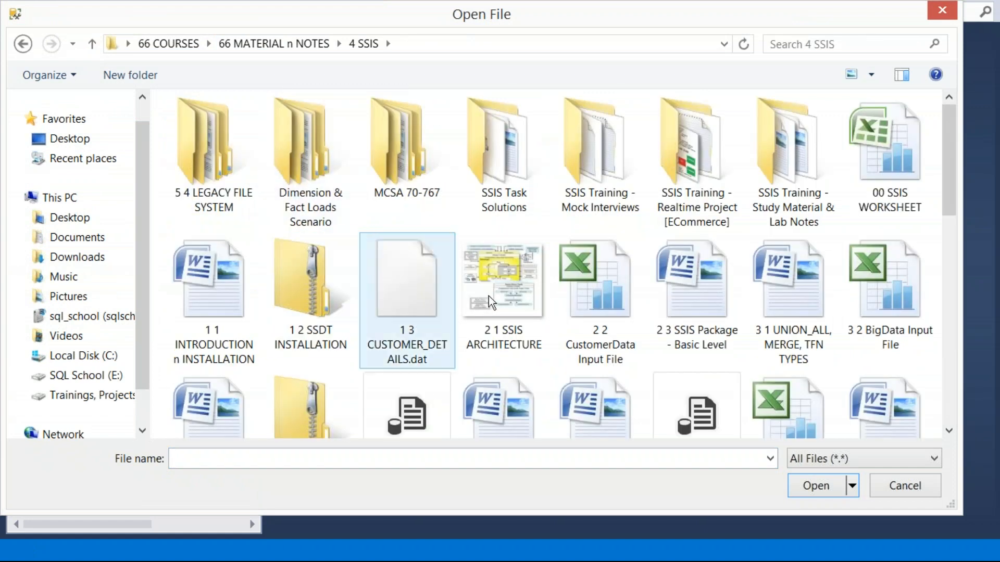
scroll(573, 318, down, 5)
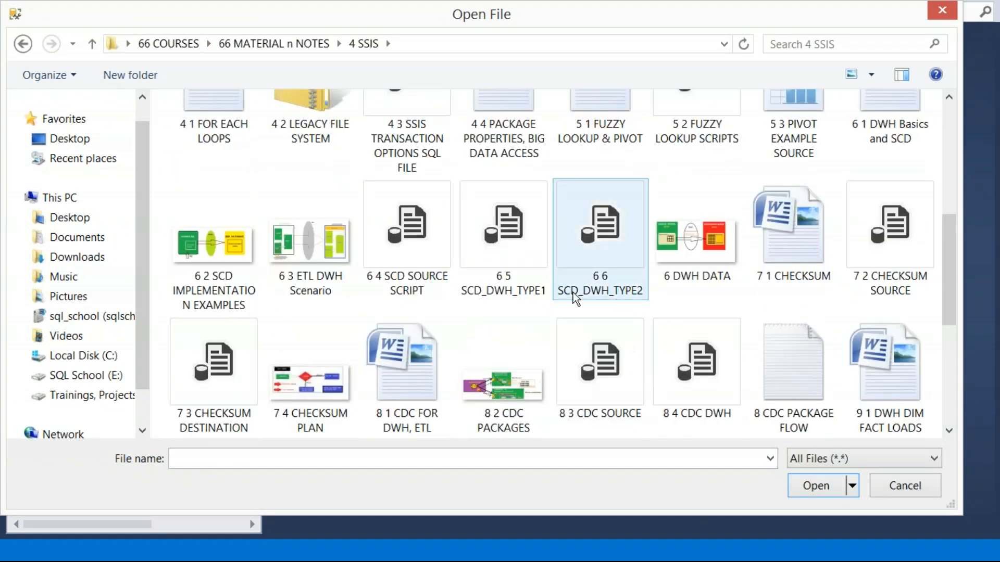
click(428, 266)
ctrl+click(522, 258)
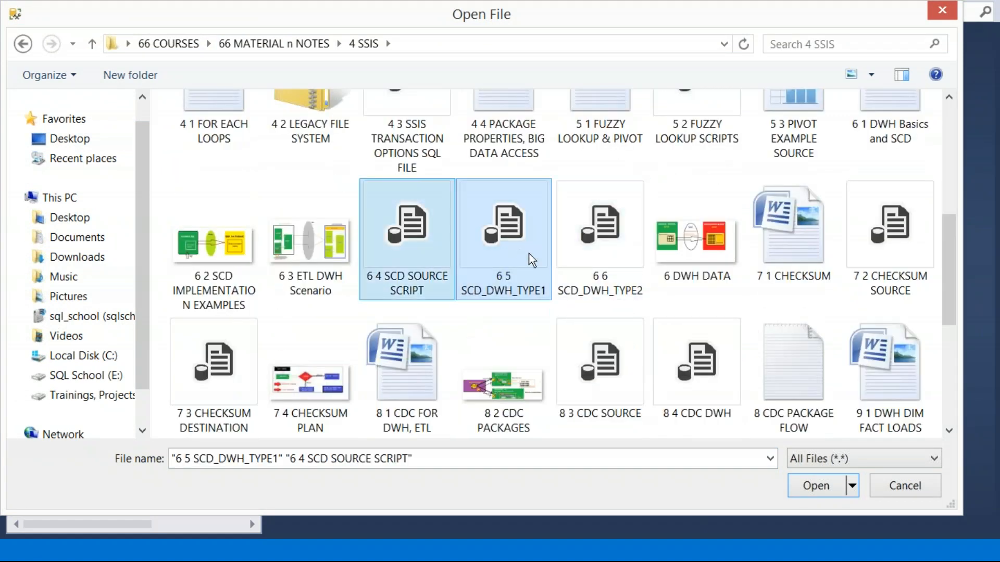
click(817, 489)
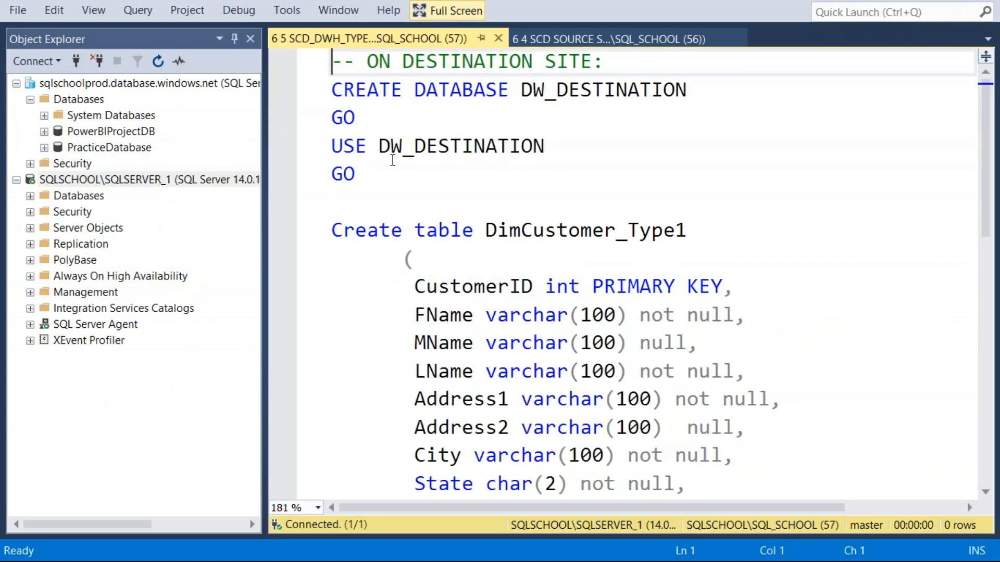
Step: Run the statements in the SCD source script that create and switch to the SOURCEDATABASE database
click(550, 38)
click(462, 147)
scroll(462, 147, down, 5)
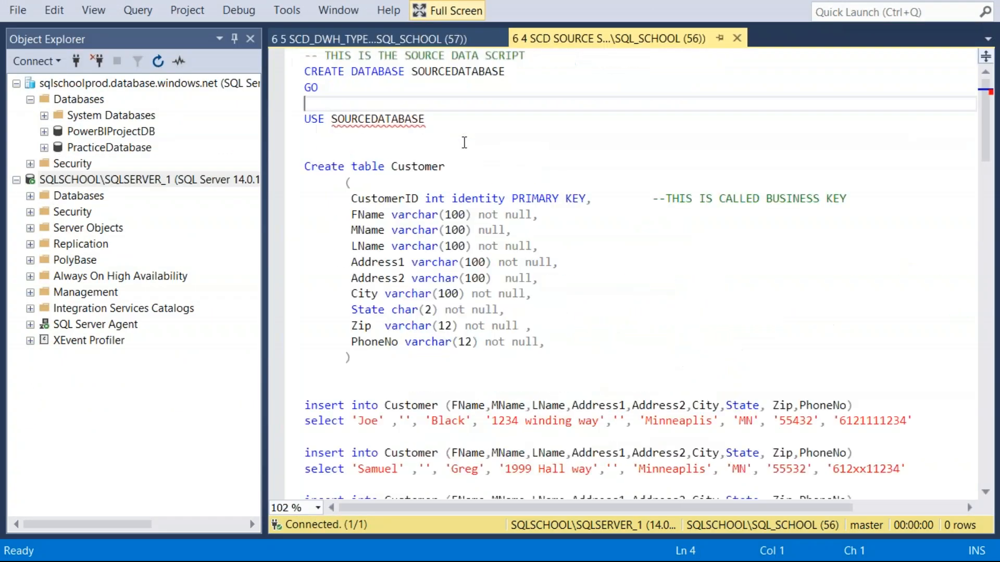
drag(446, 138, 258, 79)
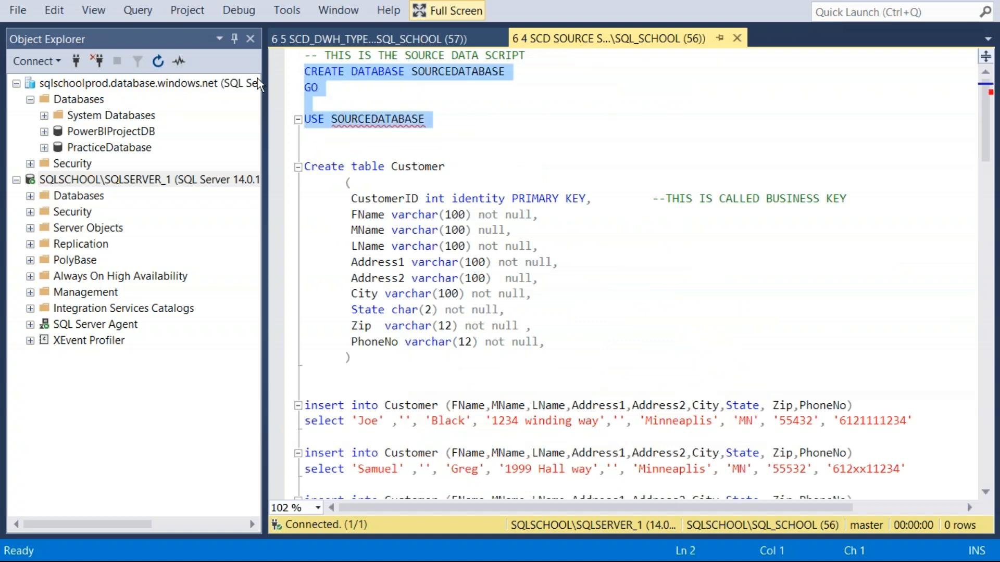
key(F5)
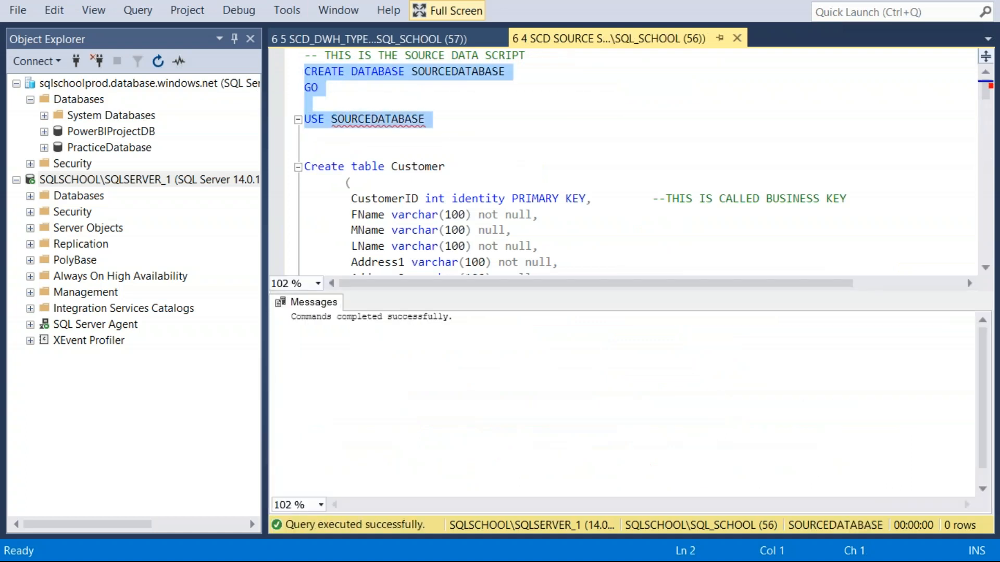
Step: Run the rest of the source script to create the Customer table and insert its sample rows in SOURCEDATABASE
click(351, 152)
scroll(359, 148, down, 6)
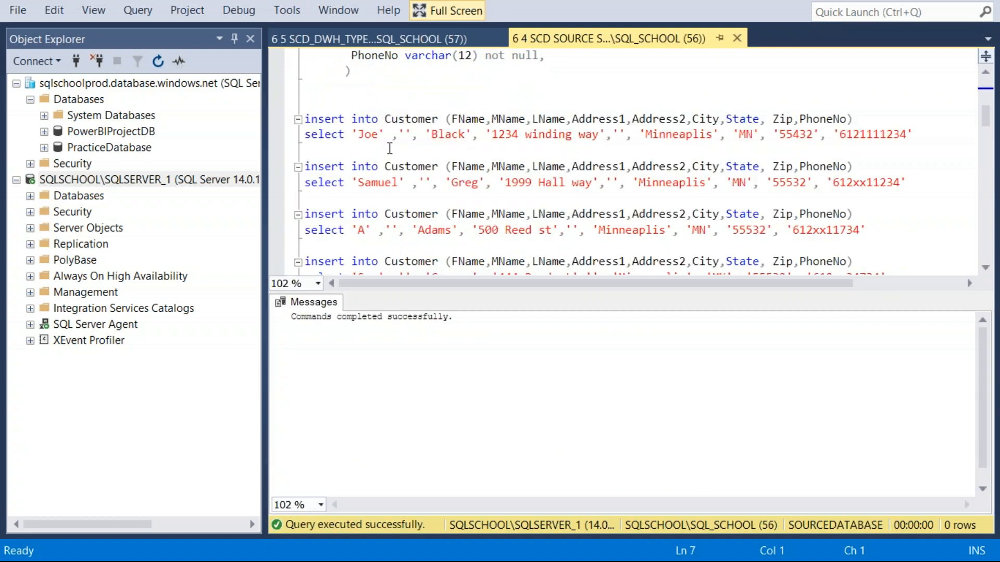
scroll(389, 148, down, 4)
shift+click(482, 159)
key(F5)
Step: Run the SCD_DWH_TYPE1 script's statements that create the DW_DESTINATION database and its DimCustomer_Type1 table
click(401, 38)
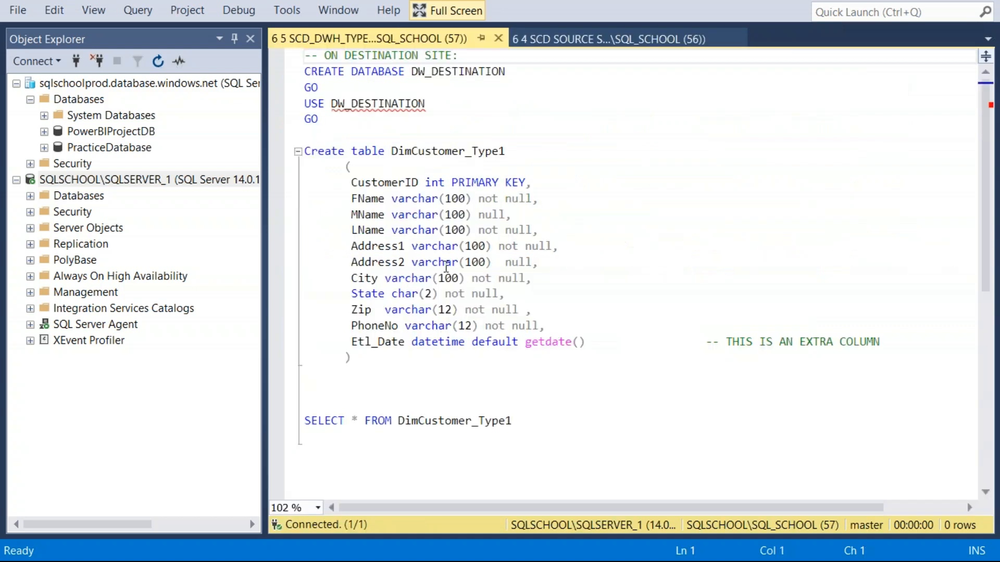
drag(408, 380, 264, 78)
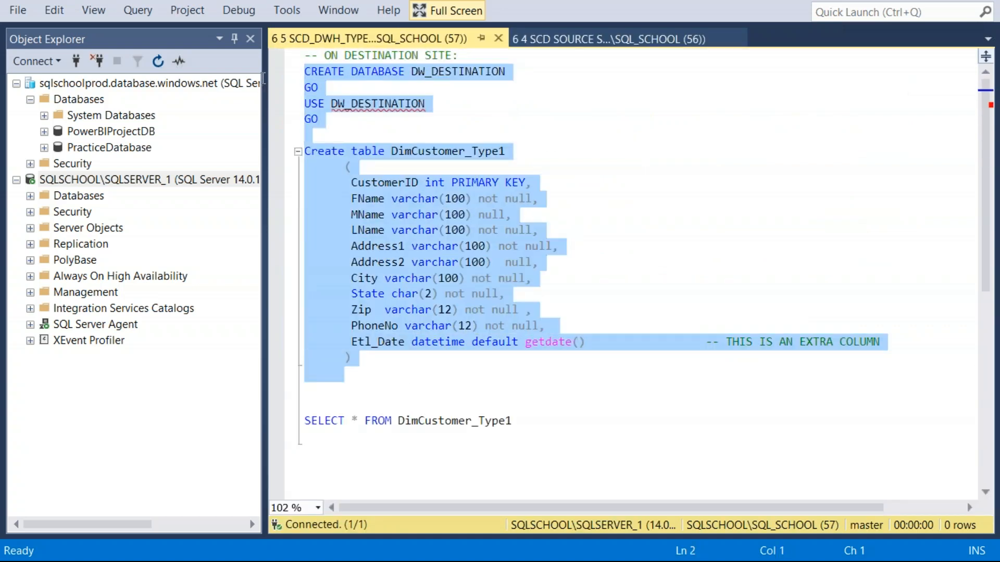
key(F5)
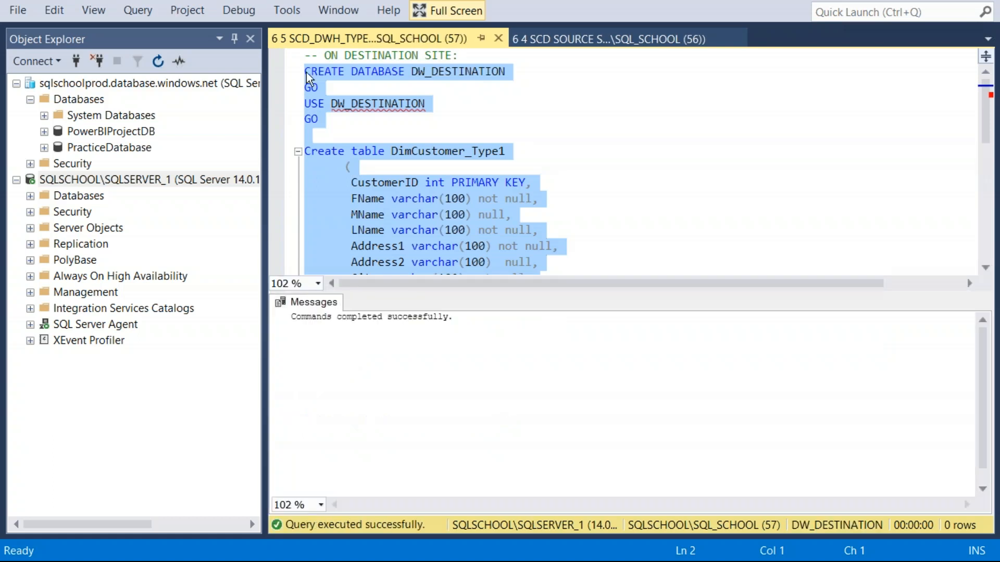
Step: Switch to Visual Studio, turn off Work Offline for Package13's DW_DESTINATION and SOURCEDATABASE connections, and capture a screenshot of the window
drag(414, 42, 549, 50)
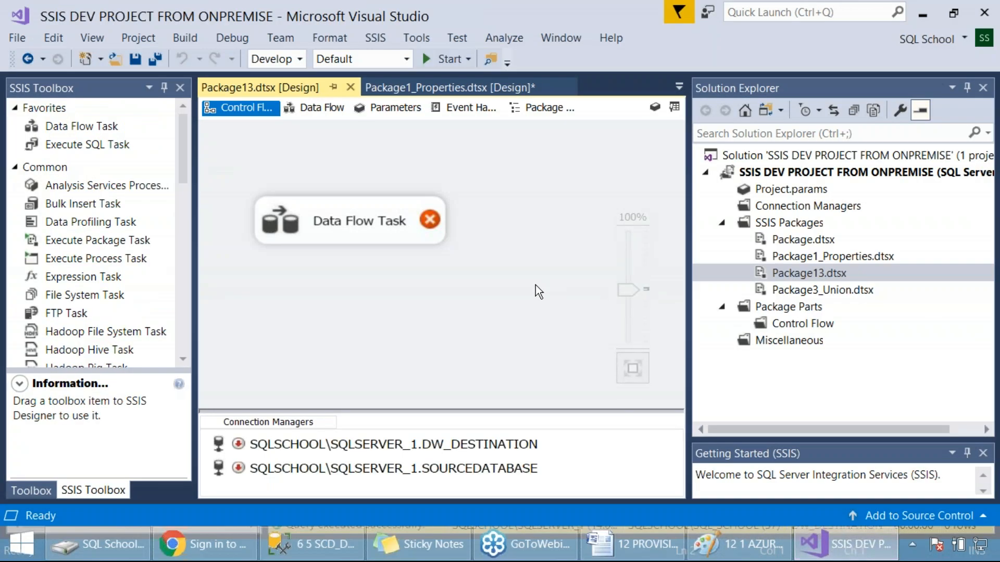
click(399, 444)
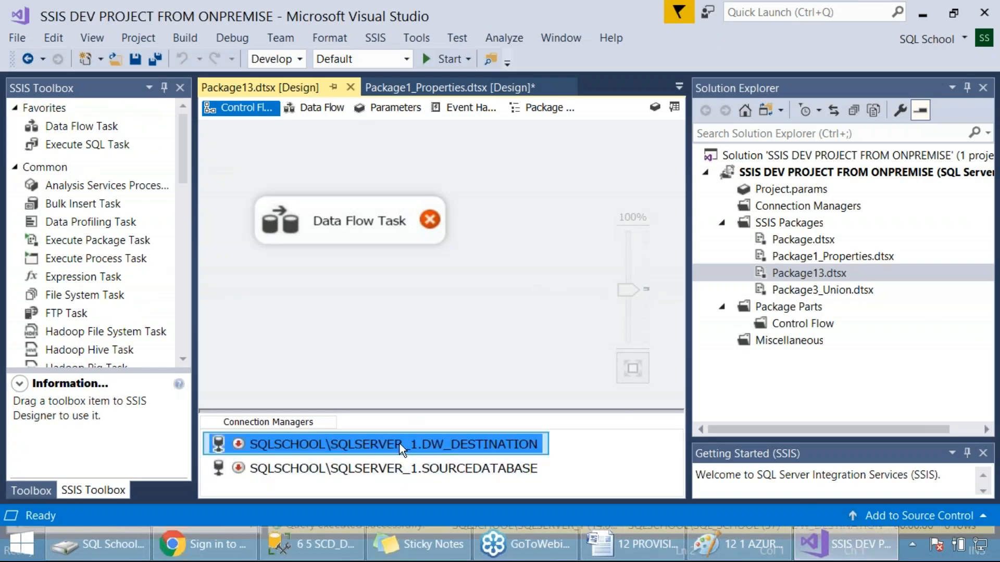
right_click(399, 444)
click(474, 174)
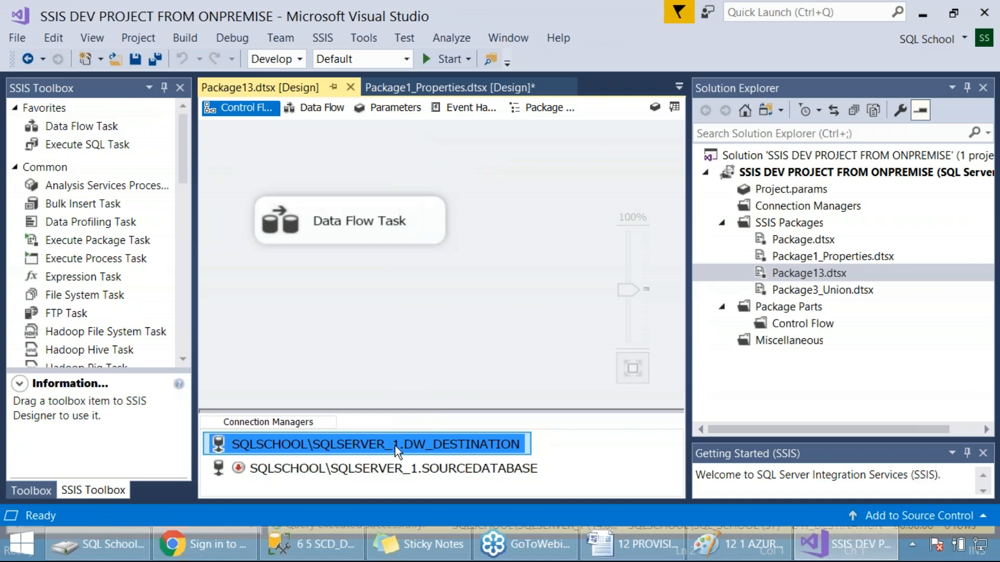
right_click(388, 468)
click(459, 198)
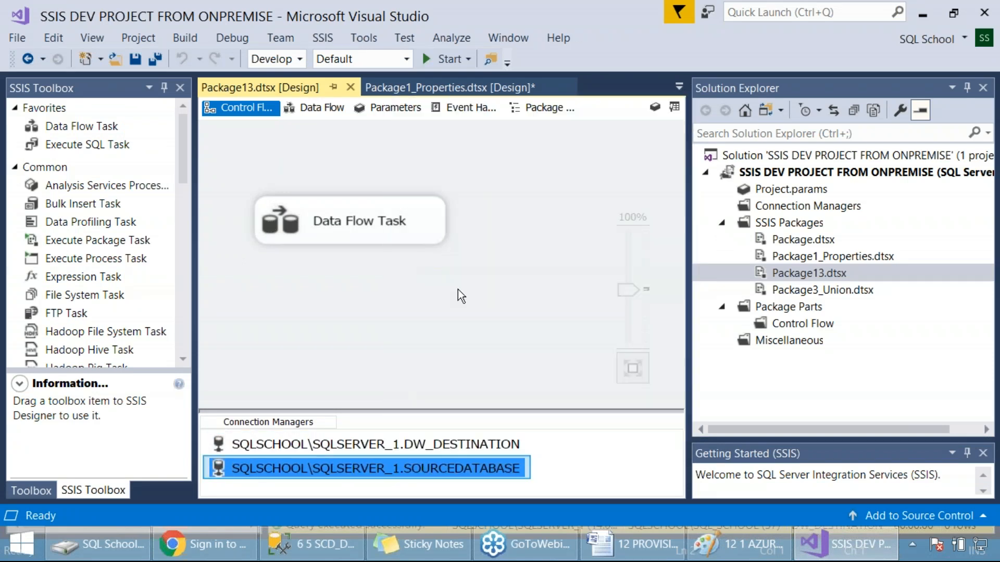
key(Print)
drag(1, 1, 928, 479)
Step: Open Package13's Data Flow Task and execute the package, dismissing the file modification prompt
double_click(417, 225)
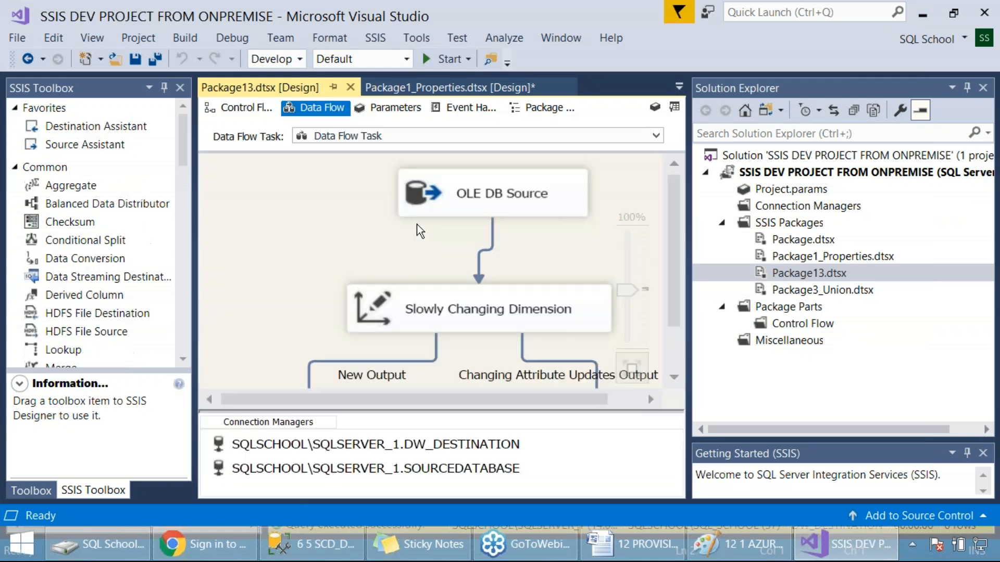
scroll(373, 244, down, 2)
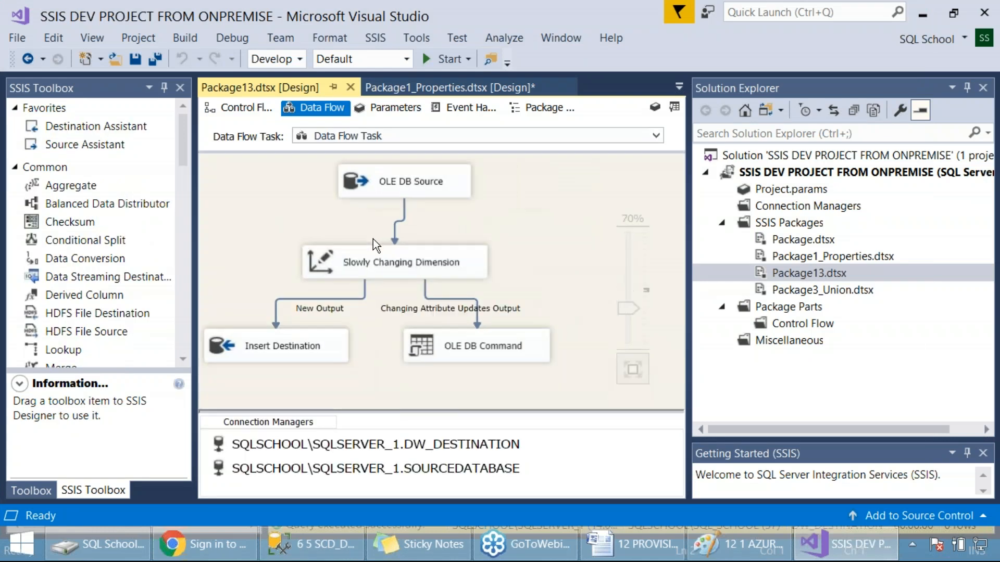
right_click(799, 271)
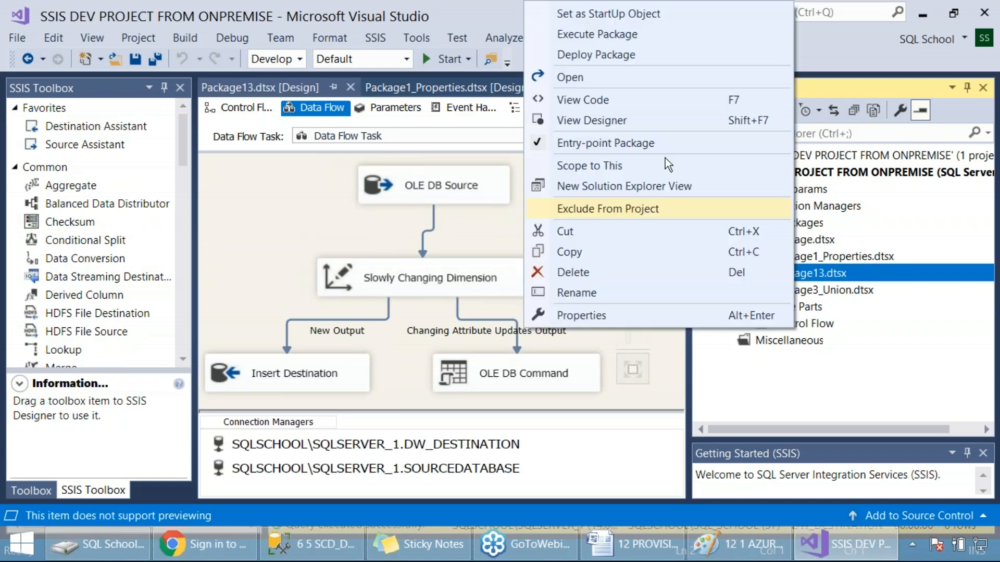
click(604, 36)
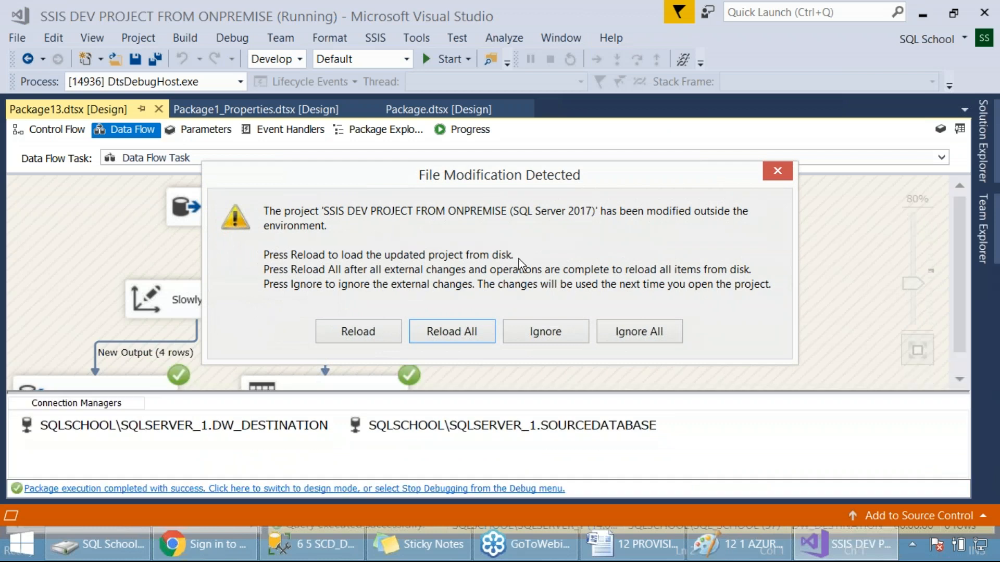
click(765, 172)
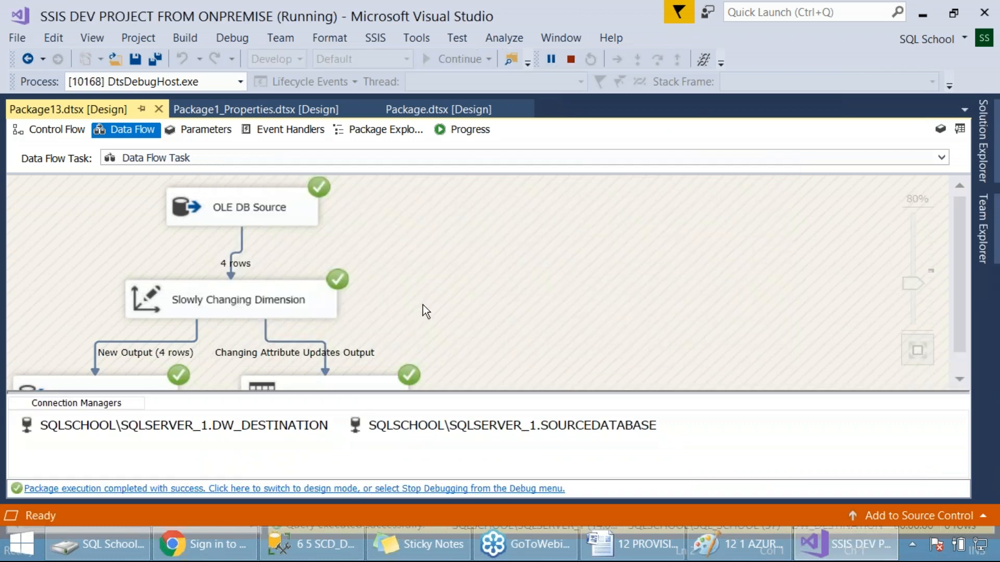
Step: Capture a screenshot of the executed data flow and switch the package back to design mode
key(Print)
drag(7, 26, 680, 513)
click(487, 488)
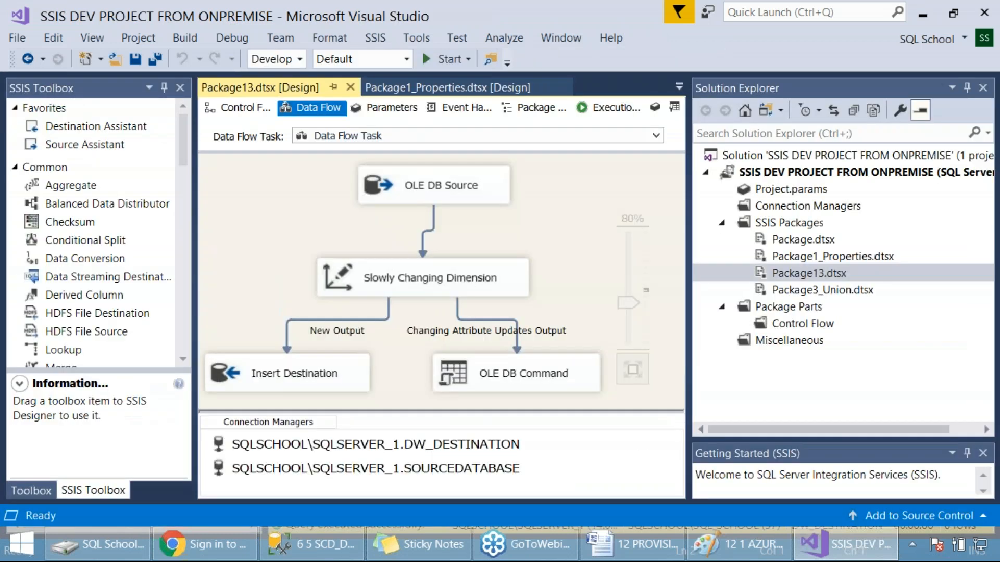
Step: Execute Package13 a second time, return to design mode and save the package
right_click(807, 268)
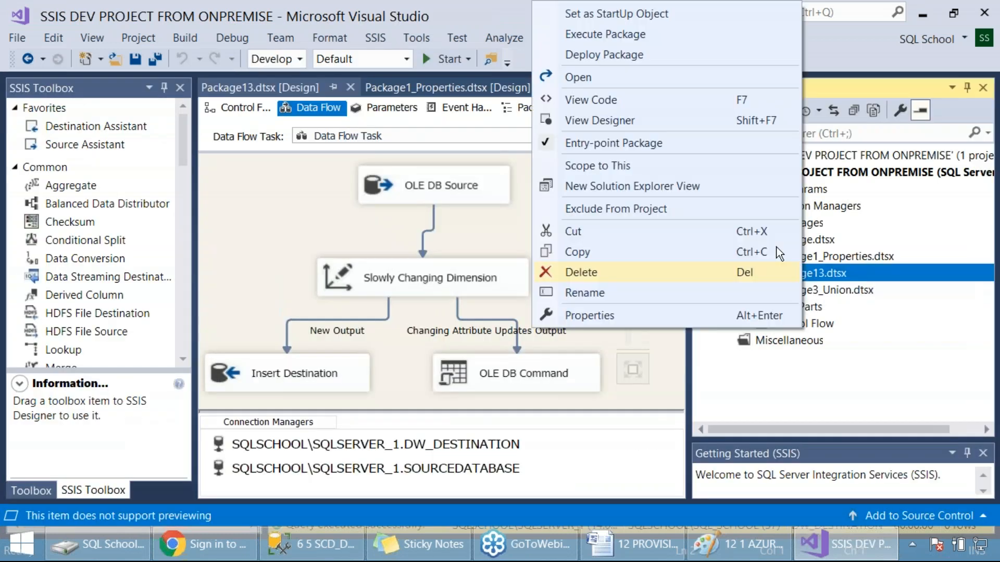
click(602, 51)
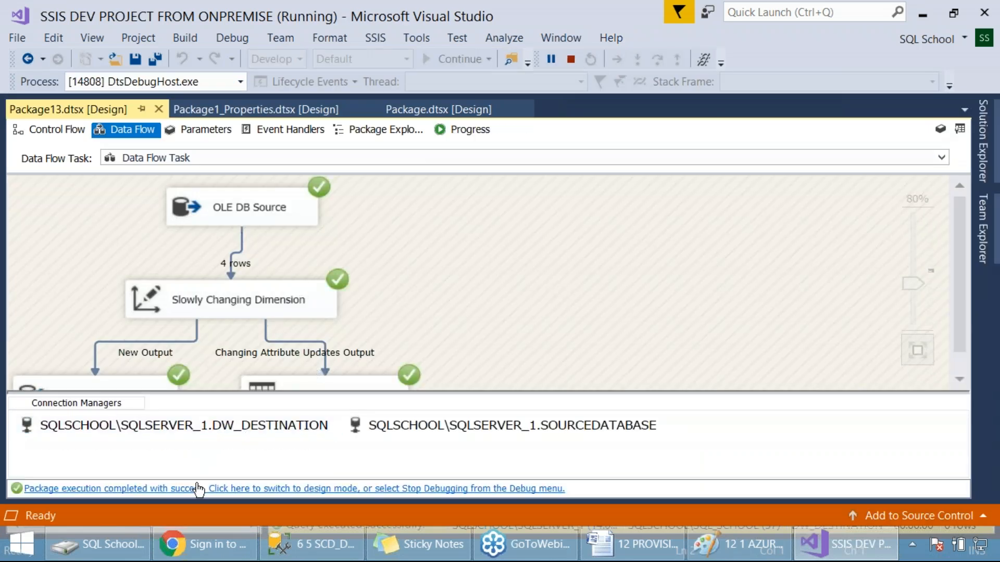
click(201, 489)
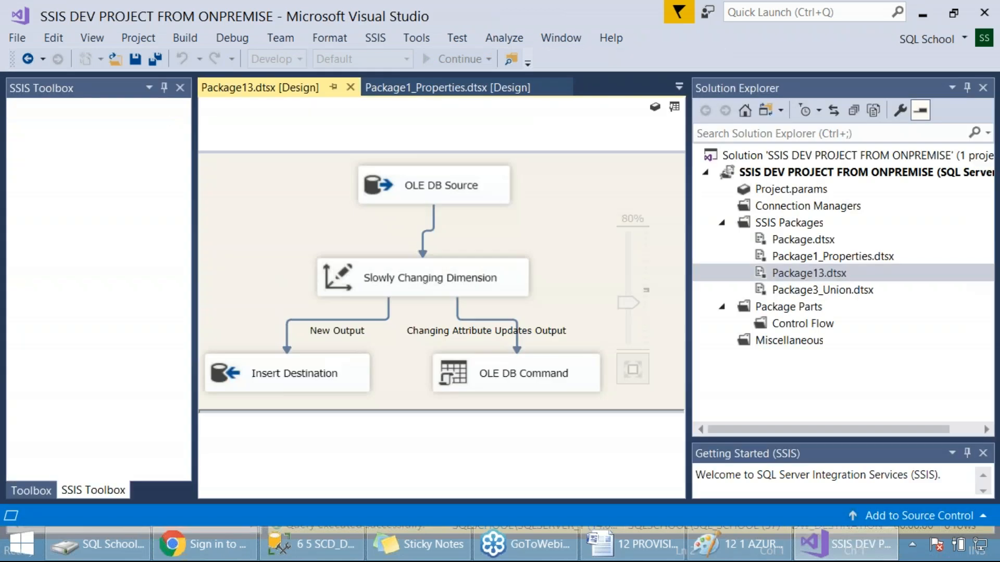
key(ctrl+s)
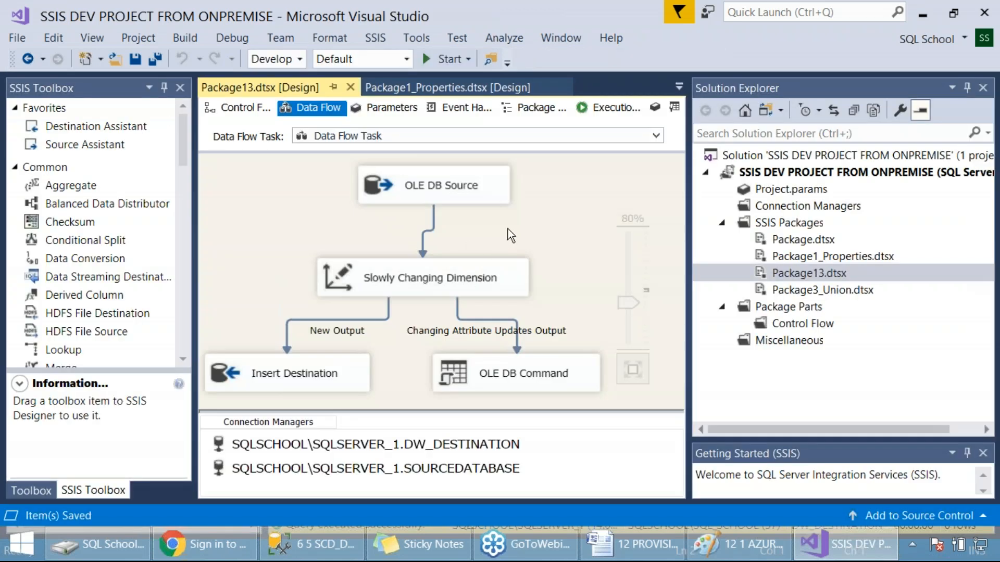
Step: Rename Package13.dtsx to Package3_IncrementalLoads.dtsx and save it
right_click(823, 274)
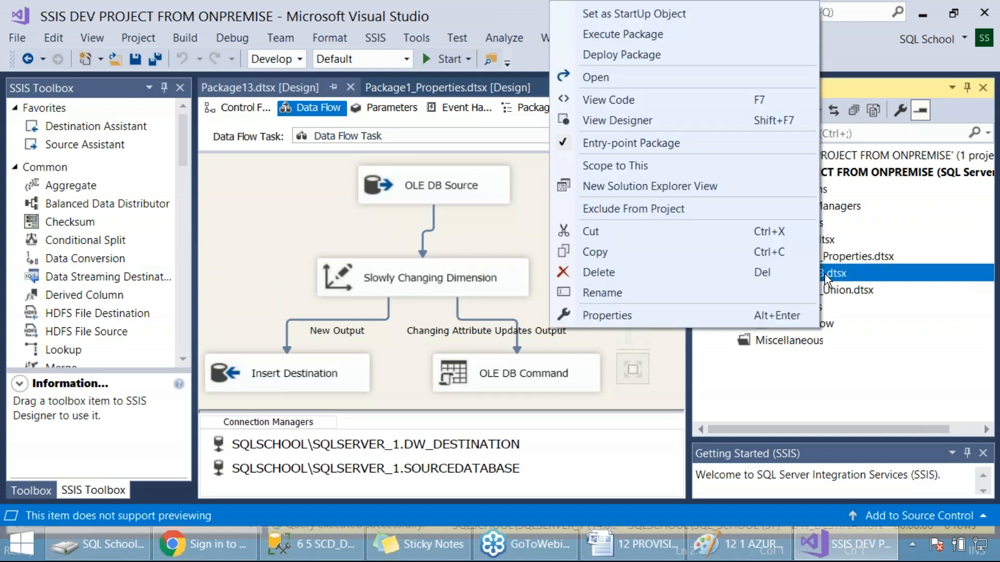
click(673, 296)
click(814, 274)
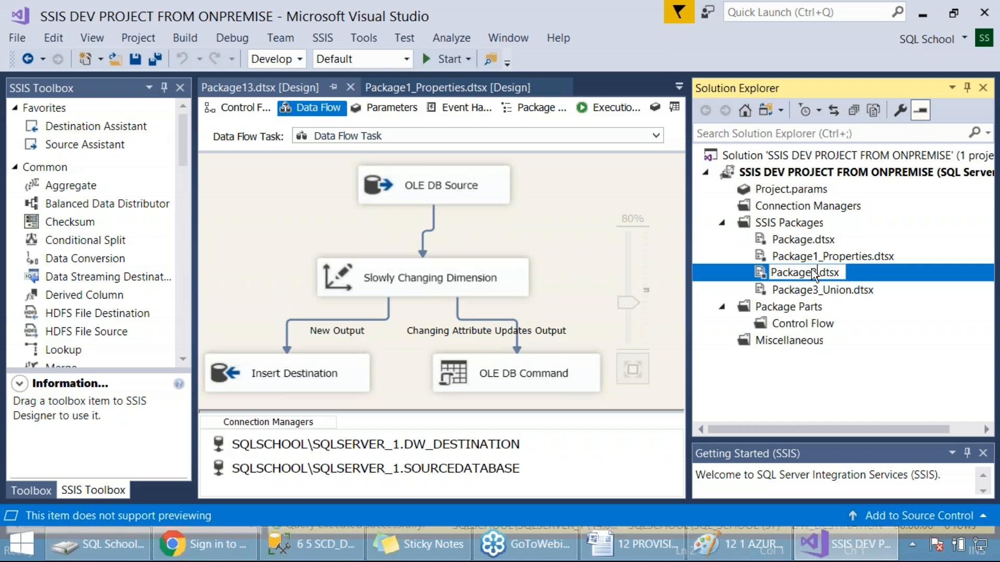
text(3_IncrementalLo)
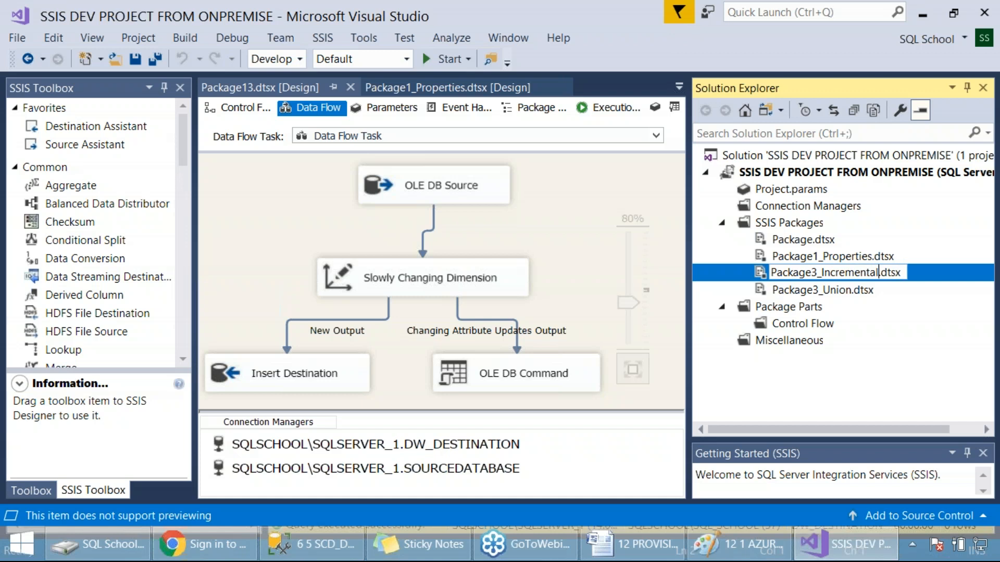
text(ads)
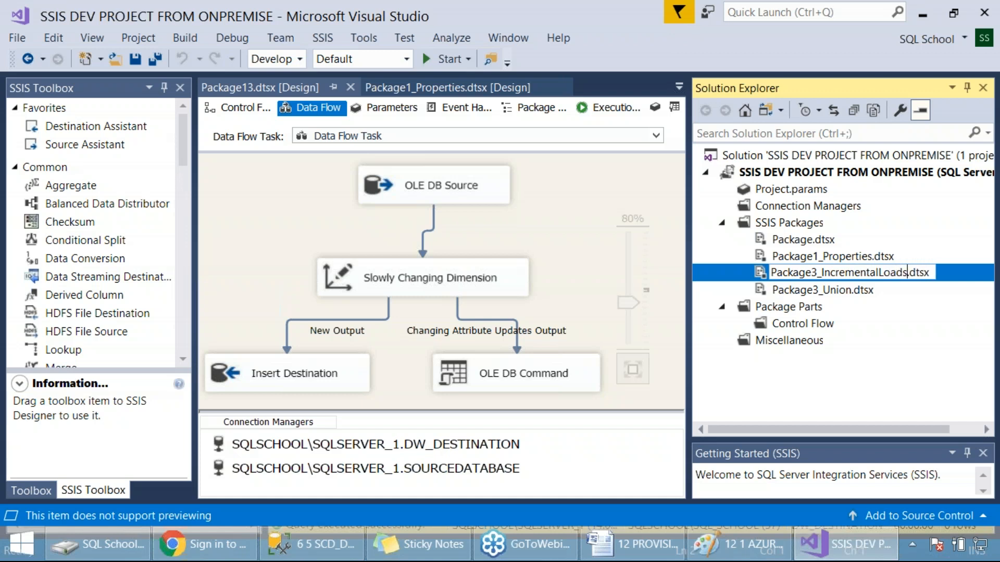
click(545, 237)
key(ctrl+s)
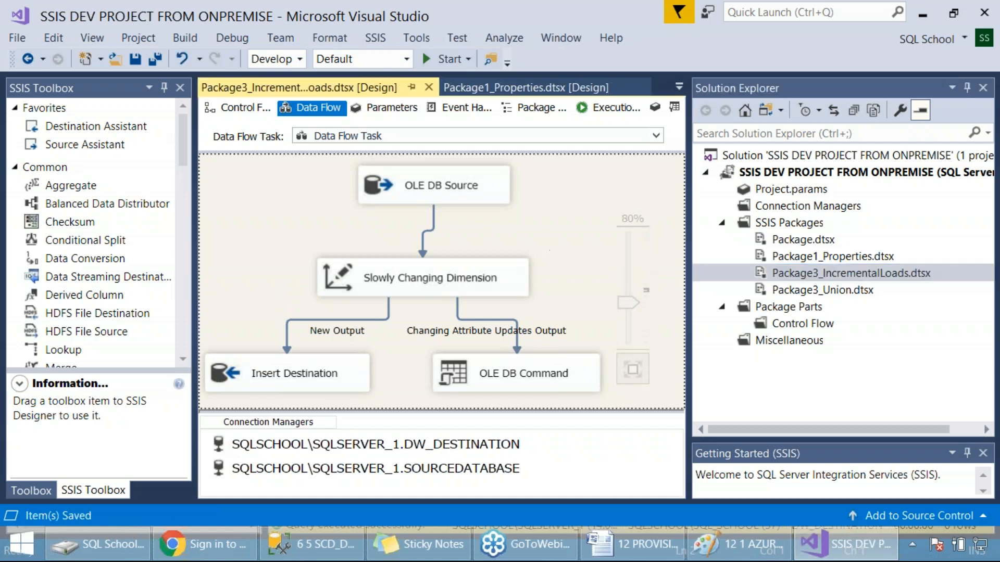
Step: Open Package3_Union and check the Excel file path set in its Excel Connection Manager
double_click(820, 290)
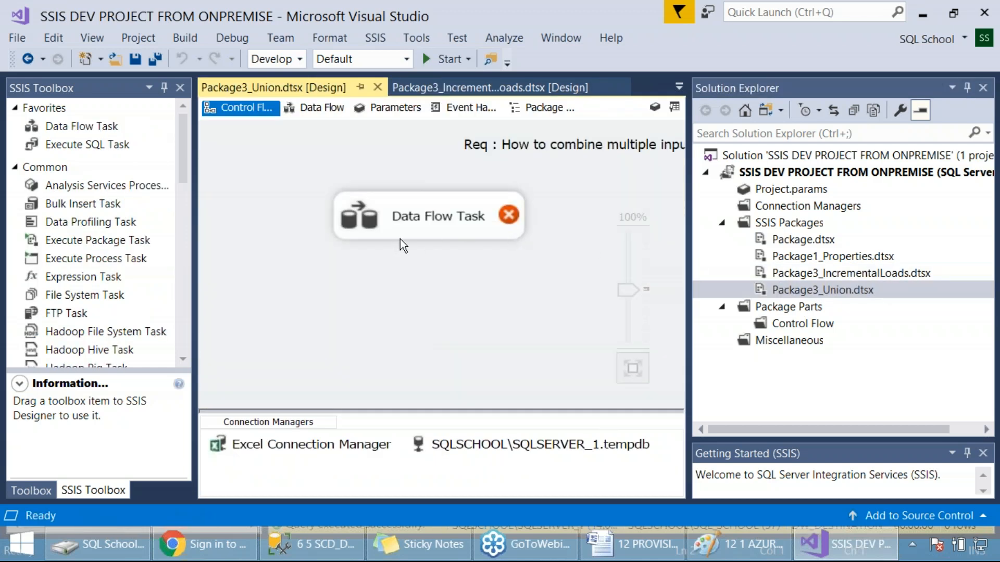
right_click(338, 448)
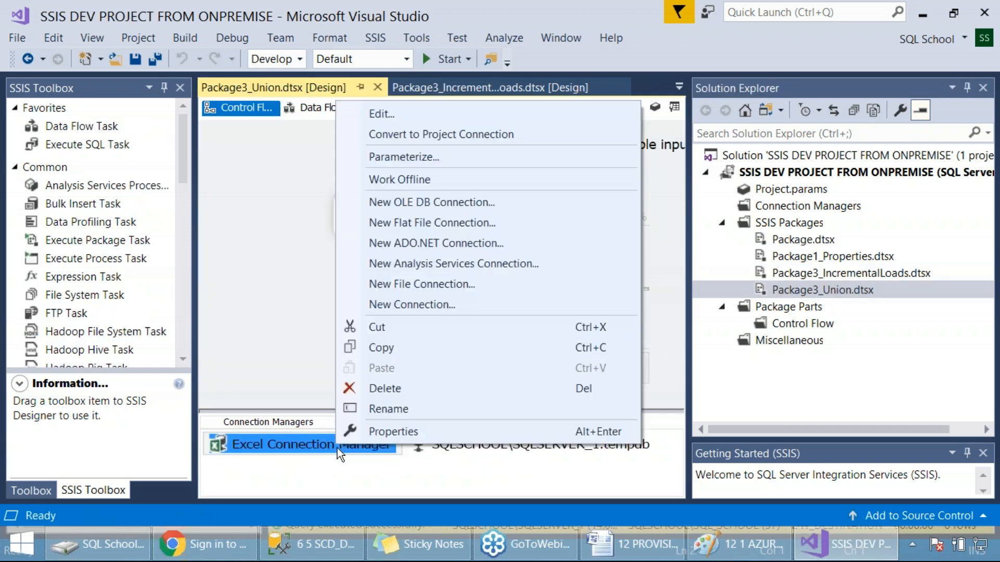
click(398, 115)
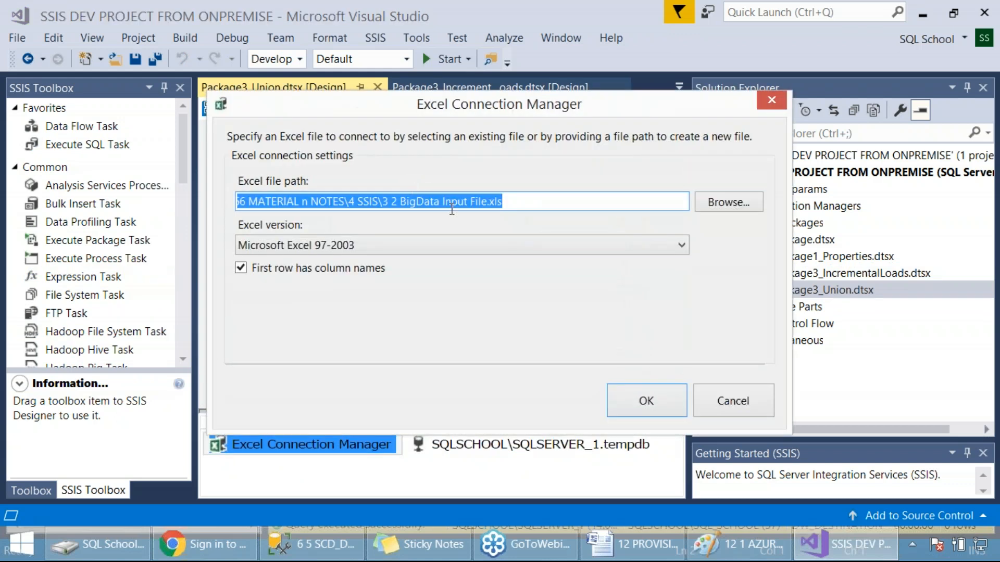
click(739, 402)
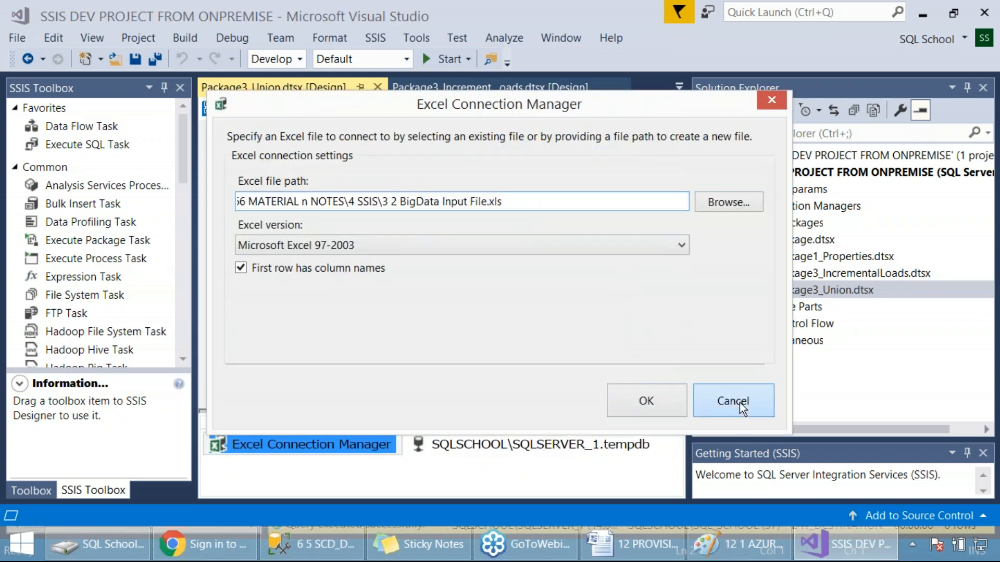
key(Tab)
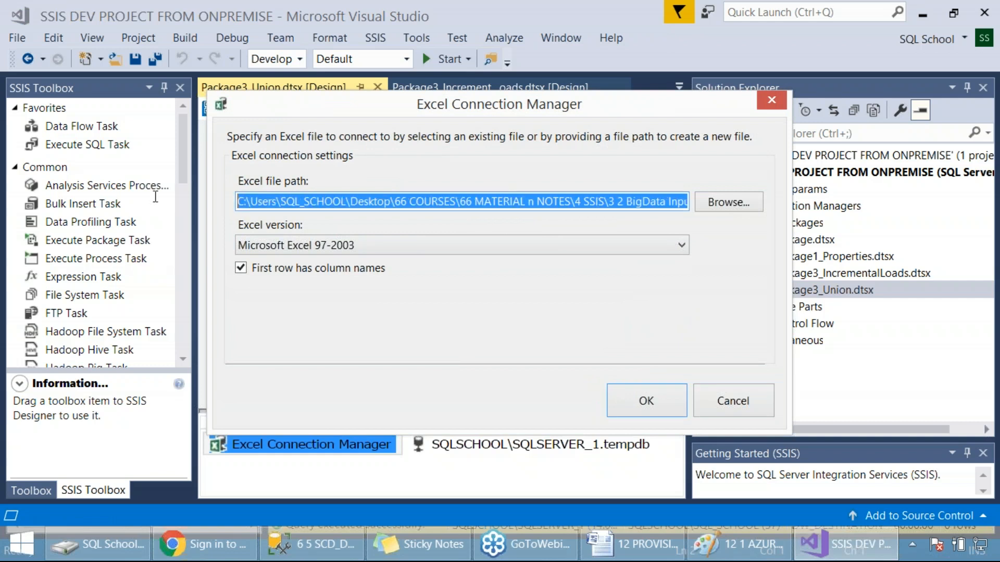
click(719, 402)
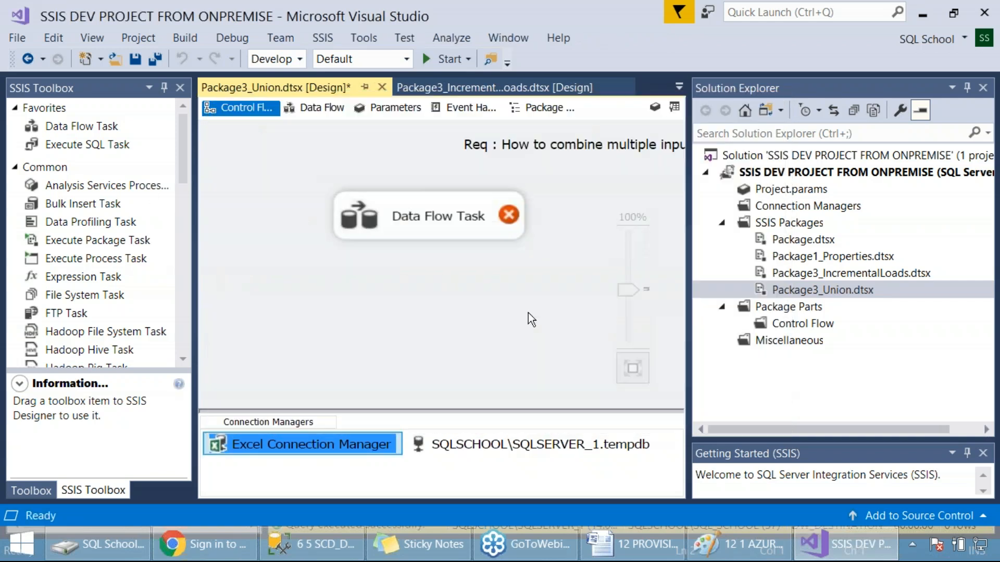
Step: Create a new [OLE DB Destination] table in tempdb for the OLE DB Destination of the union package's Data Flow Task
double_click(476, 233)
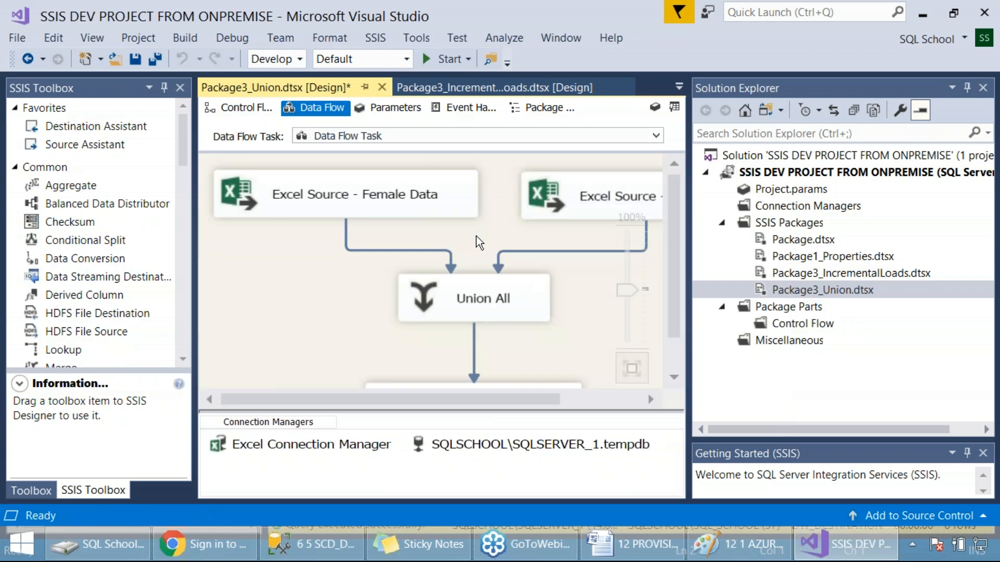
scroll(477, 237, down, 3)
double_click(429, 336)
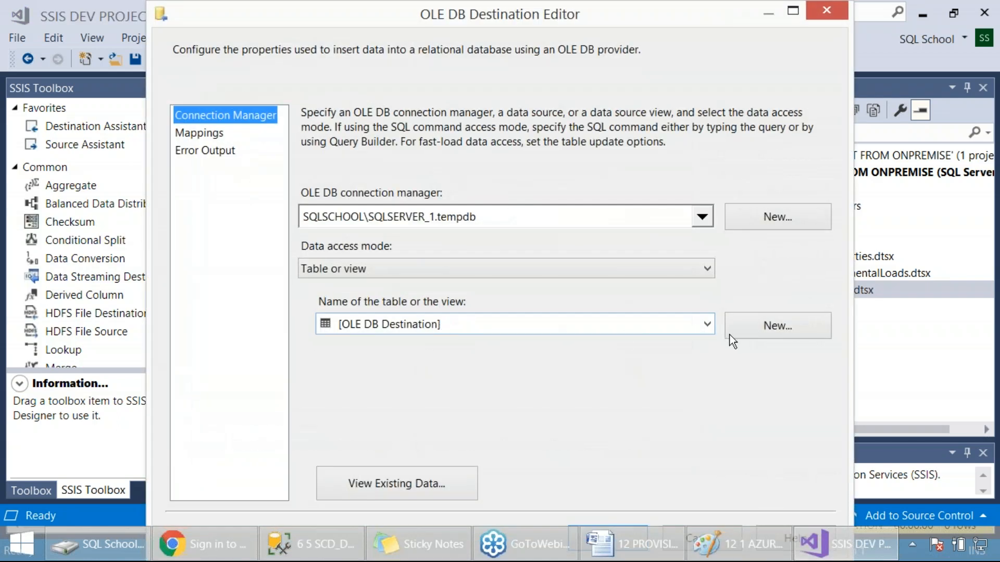
click(760, 327)
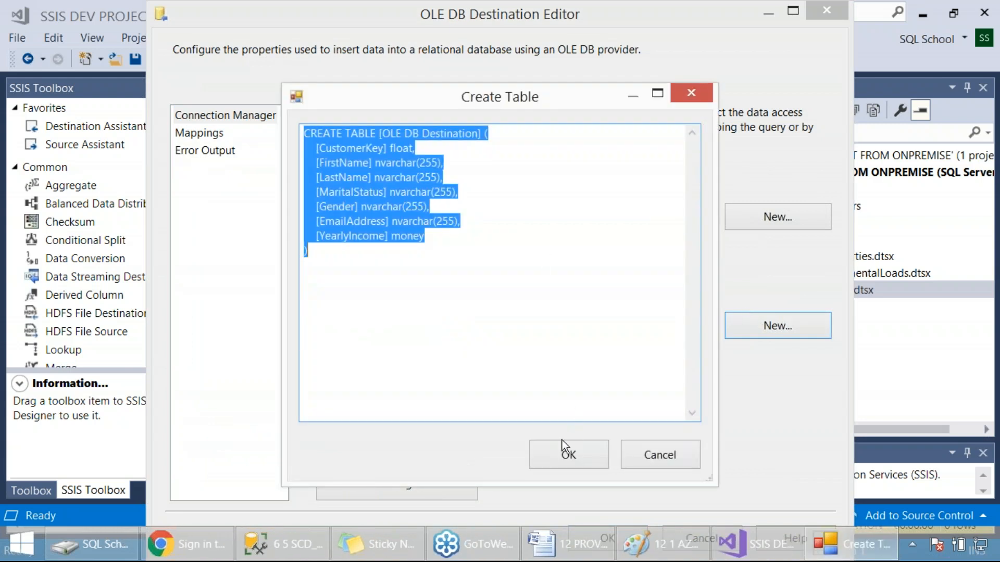
click(569, 454)
Step: Accept the column mappings of the OLE DB Destination, save the package and return to its control flow
click(208, 135)
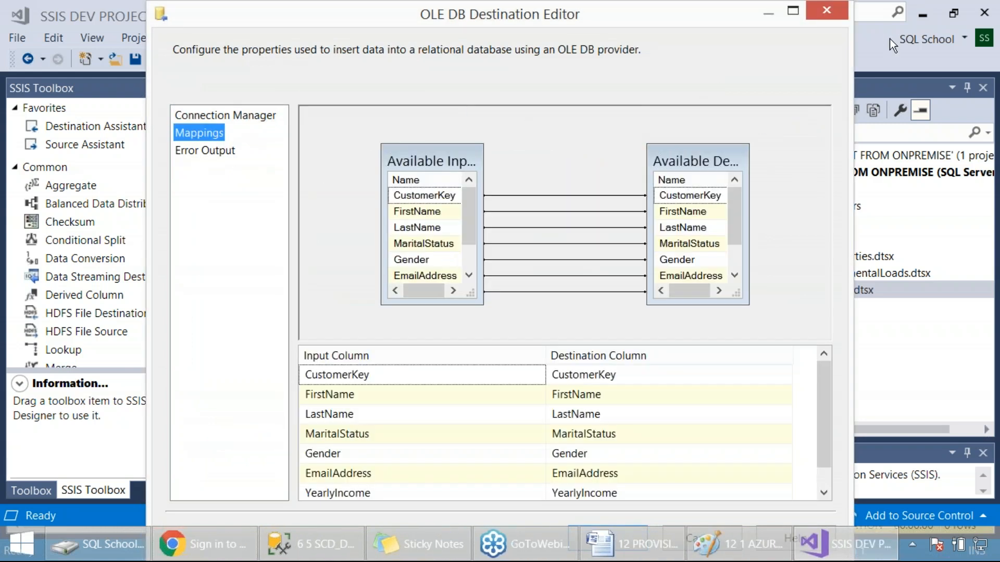
click(793, 11)
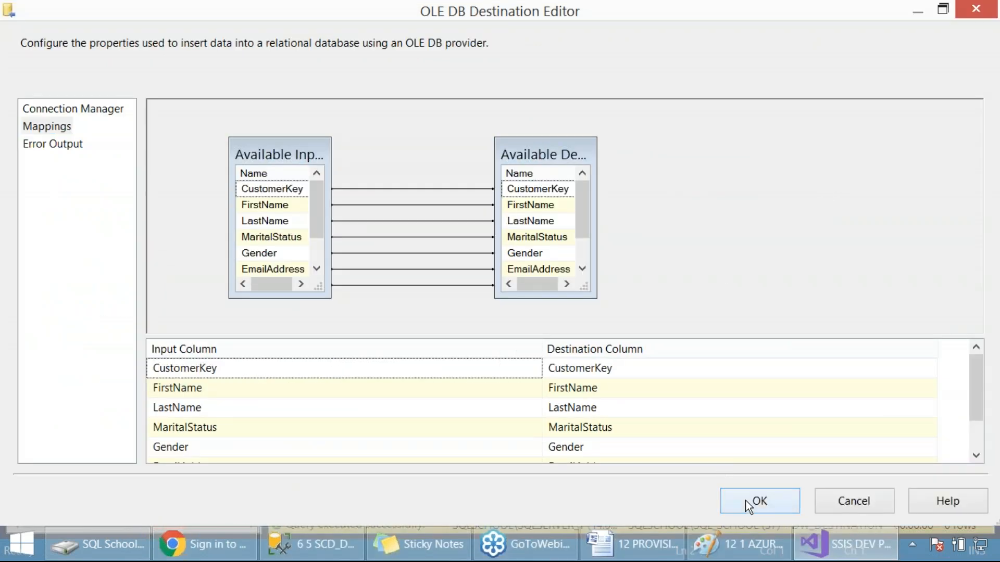
click(759, 501)
key(ctrl+s)
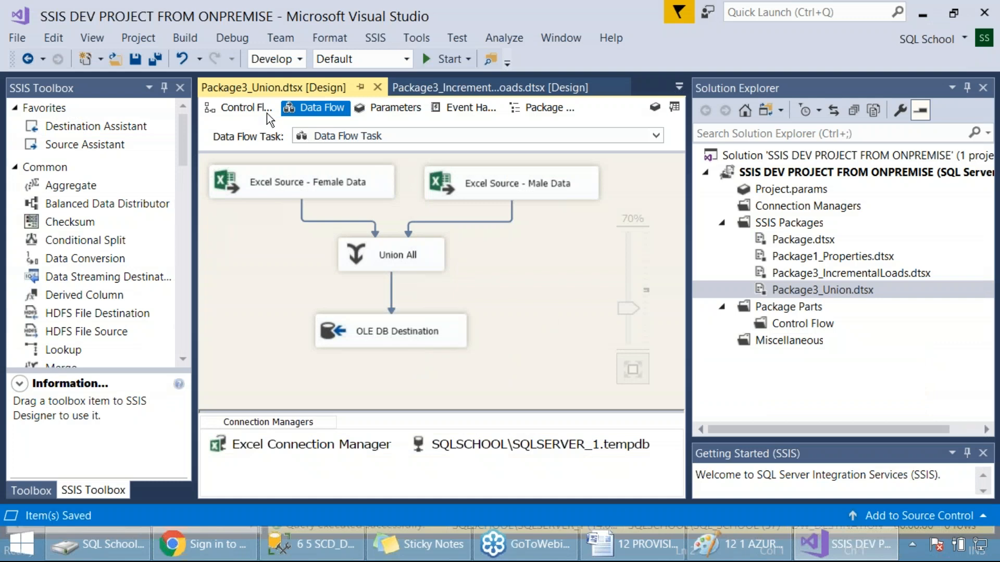
click(254, 106)
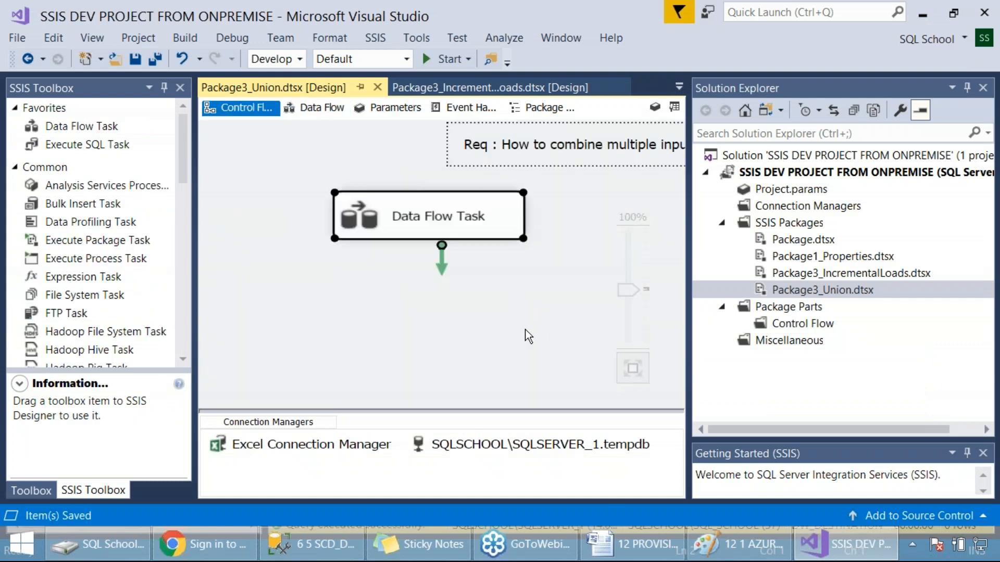
click(525, 330)
right_click(816, 289)
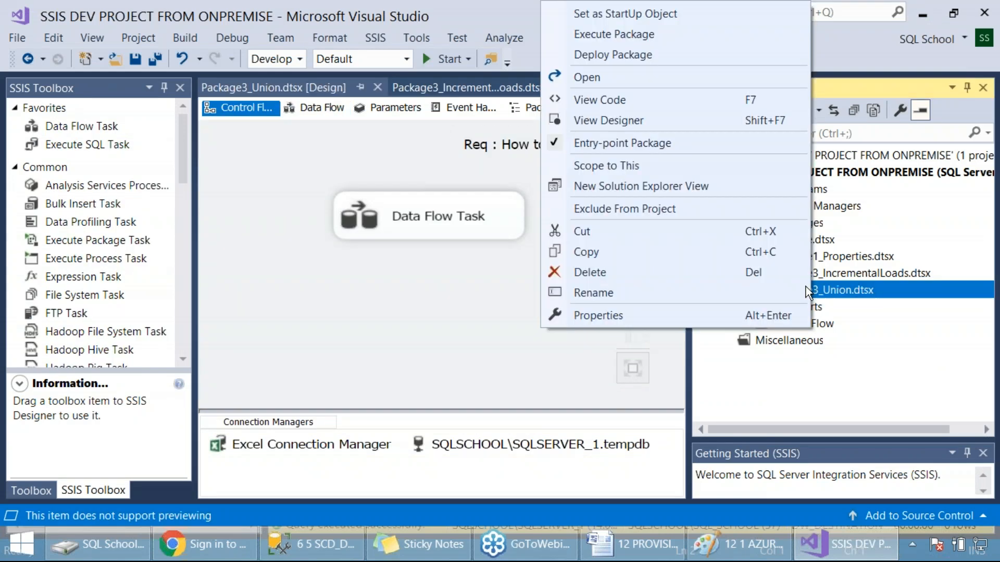
click(356, 358)
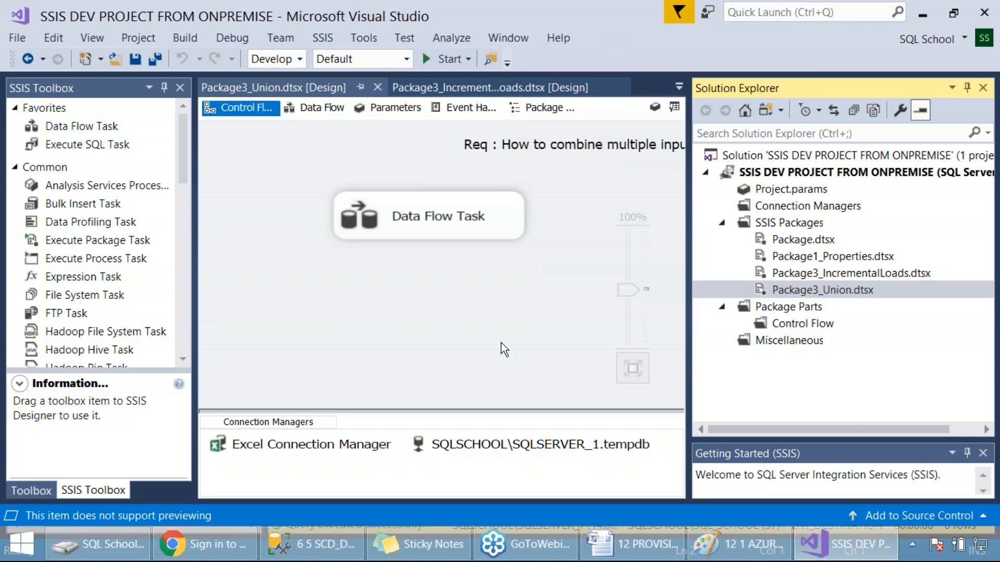
Step: Delete the empty Package.dtsx permanently from the project
click(802, 240)
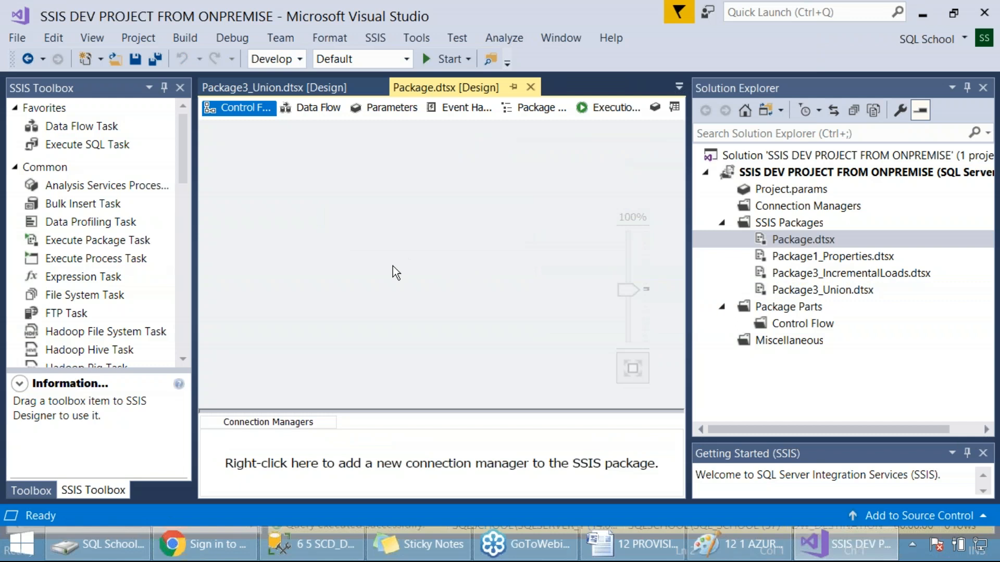
right_click(810, 239)
click(639, 466)
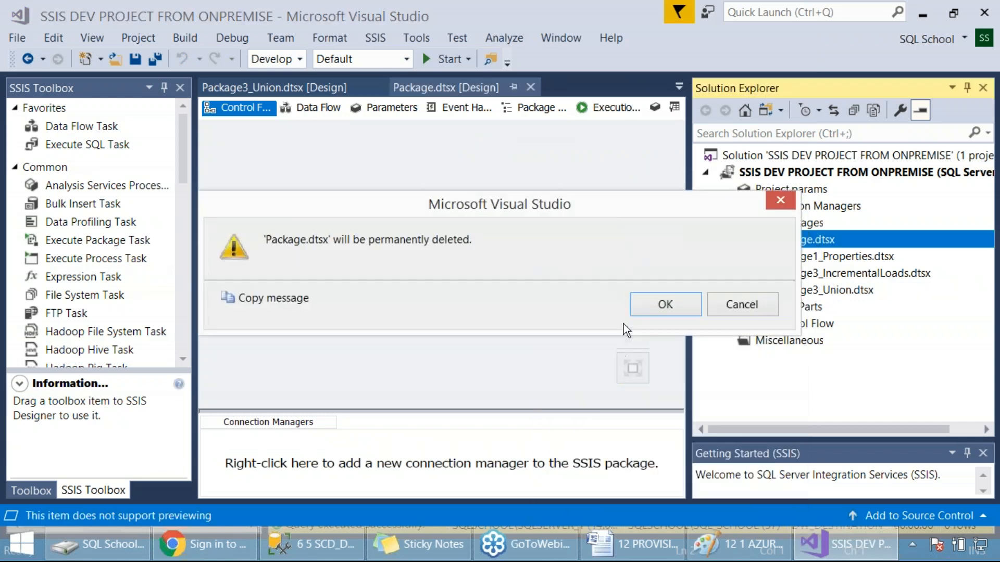
click(663, 304)
click(487, 278)
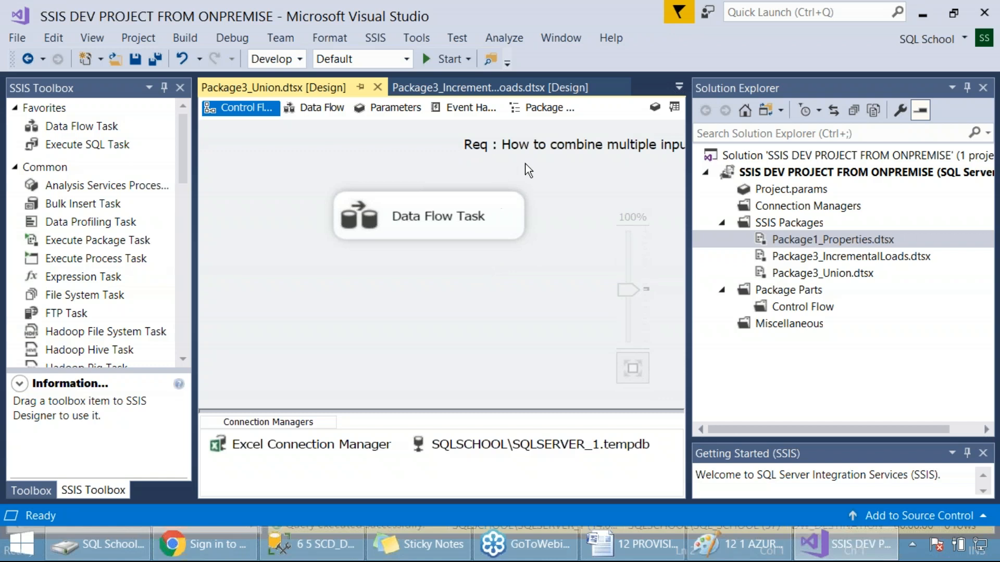
Step: Rename Package3_Union.dtsx to Package2_Union.dtsx and save it
right_click(826, 260)
right_click(827, 273)
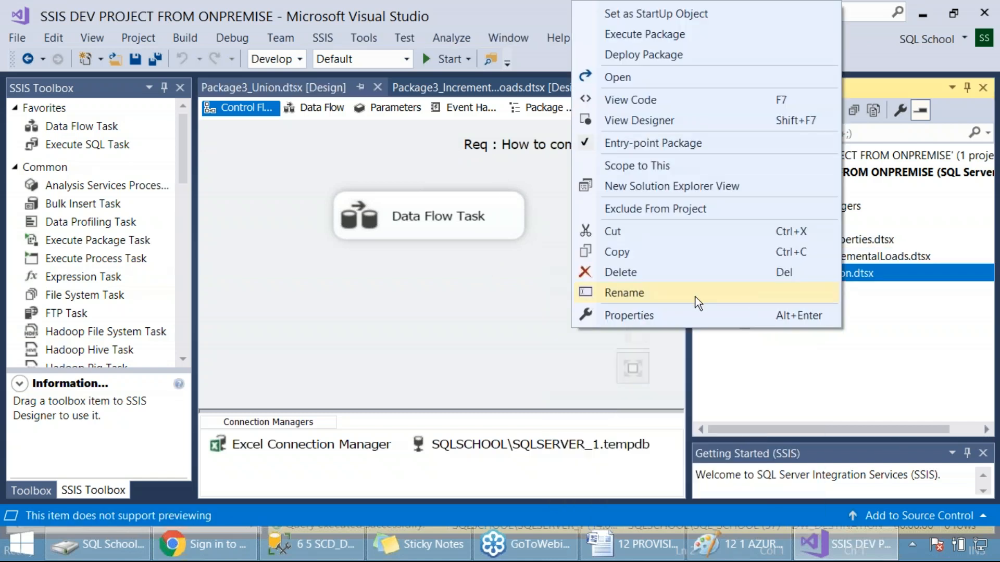
click(695, 293)
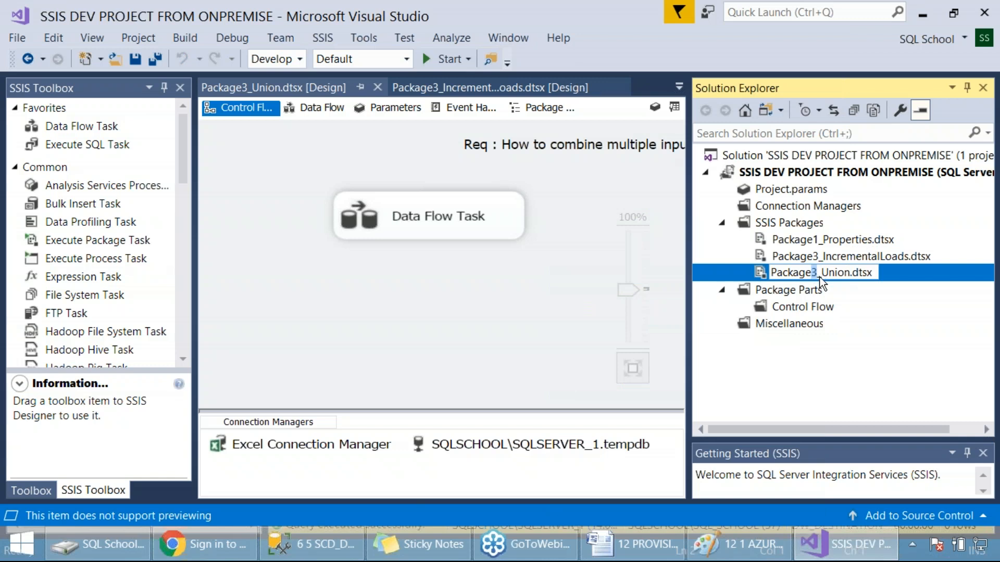
text(2)
click(509, 319)
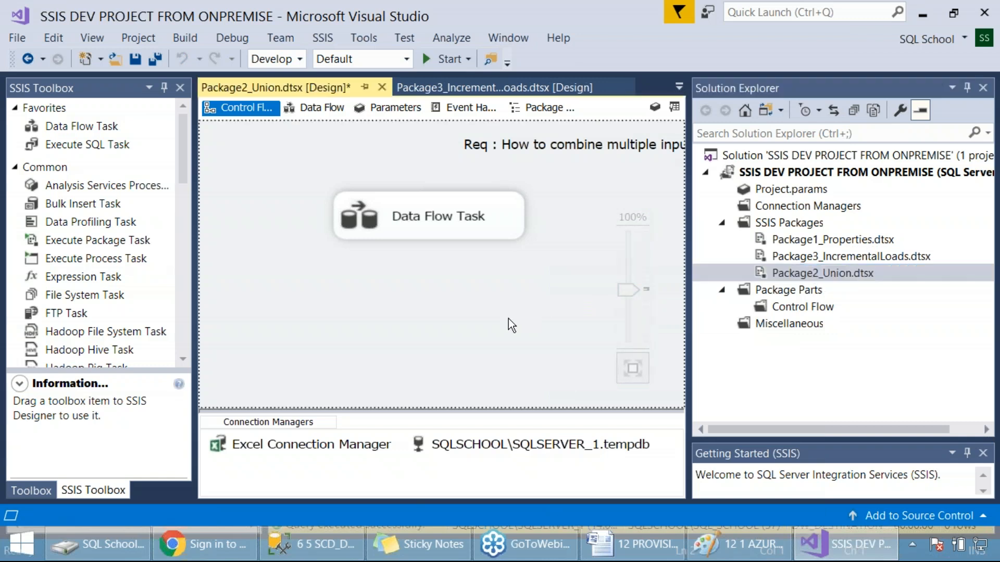
key(ctrl+s)
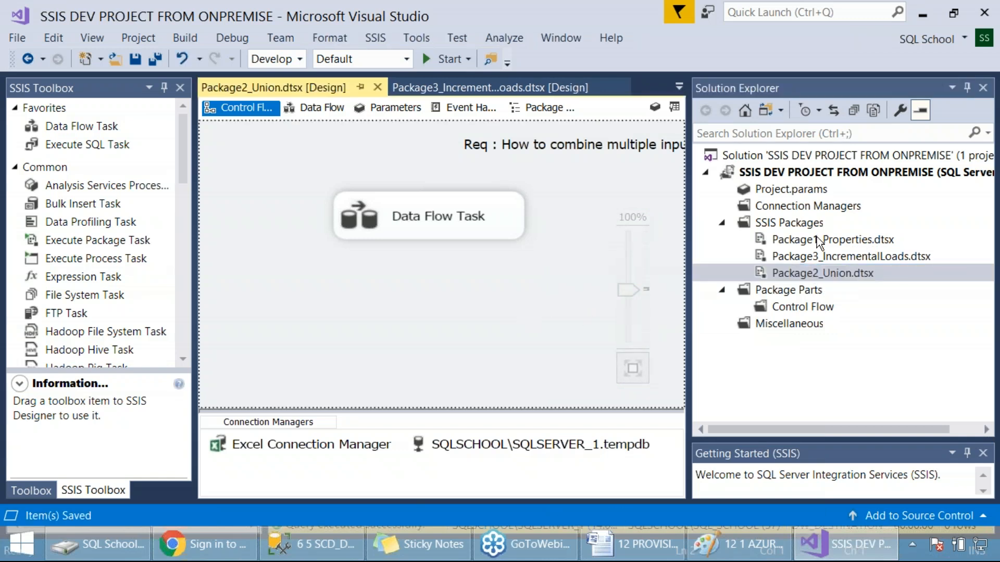
Step: Sort the project's SSIS packages by name
click(805, 224)
right_click(805, 223)
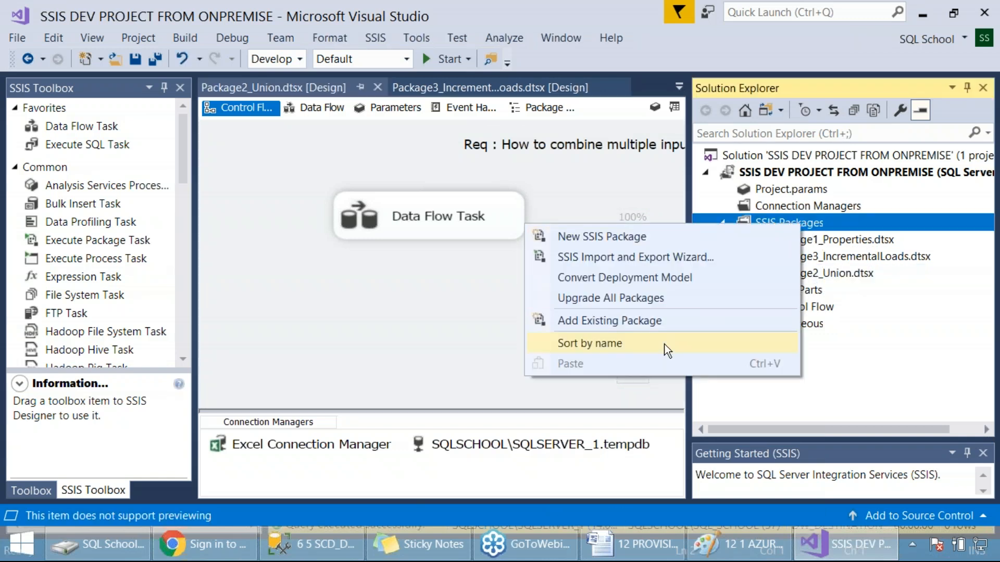
click(617, 339)
Step: Open Package1_Properties, Package2_Union and Package3_IncrementalLoads in turn to review the connection managers each one uses
double_click(843, 239)
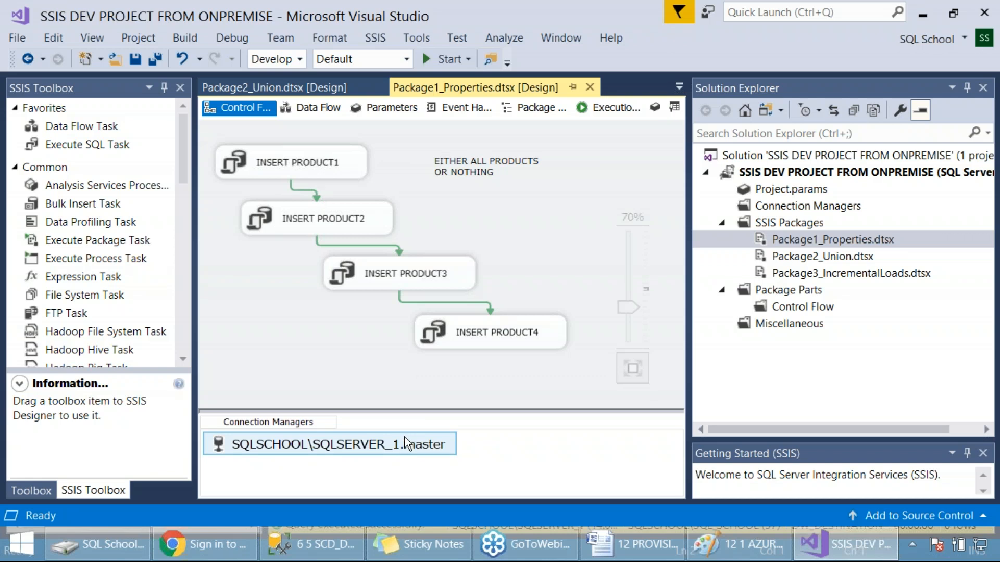
double_click(797, 258)
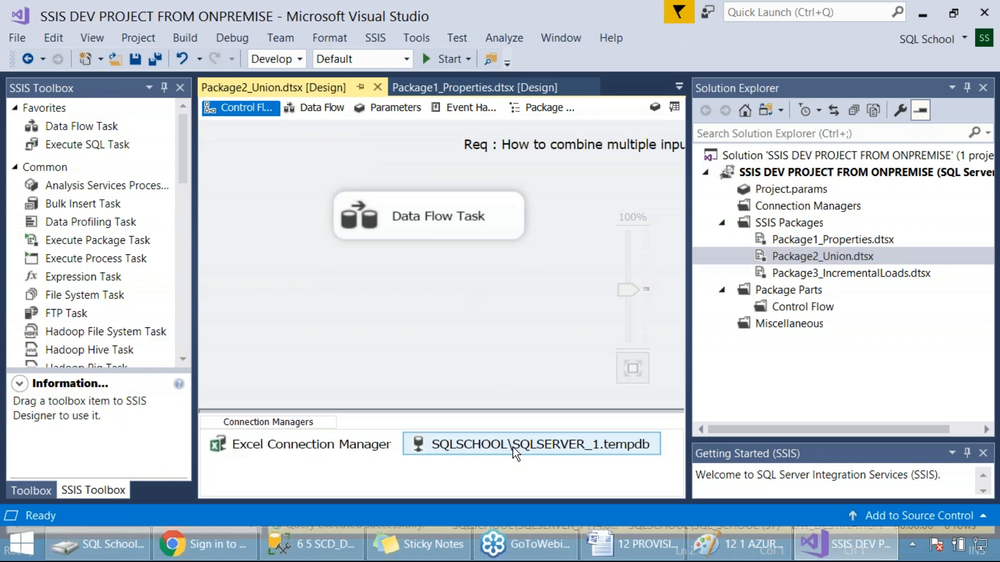
double_click(864, 272)
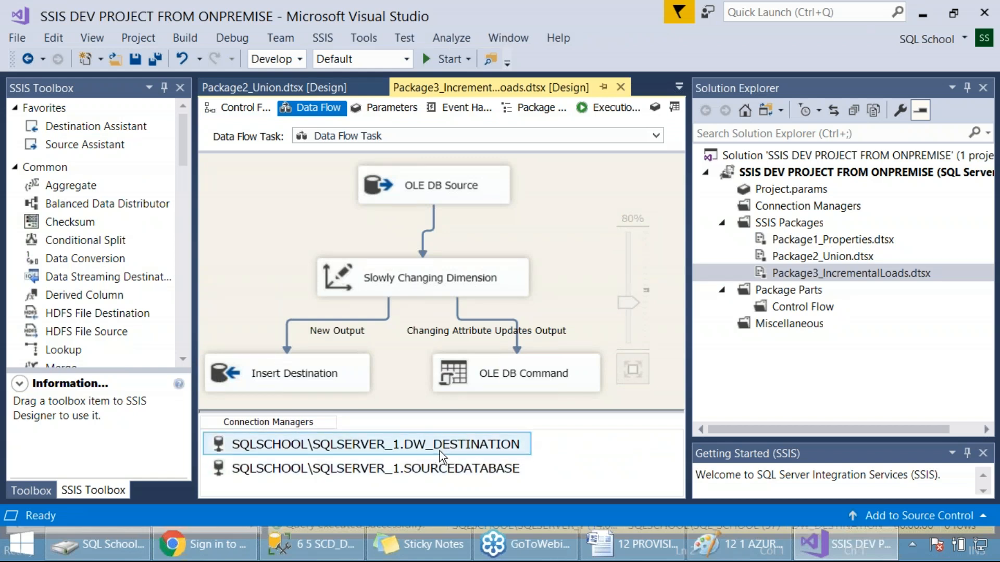
Step: Rename the tempdb connection manager in Package2_Union to GLOBAL_CONNECTION
click(819, 255)
double_click(821, 254)
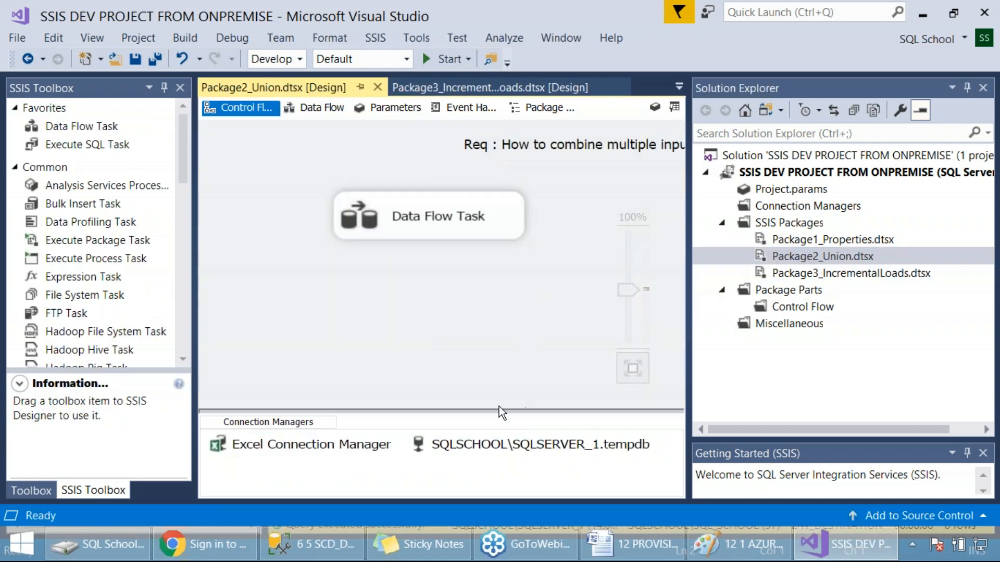
right_click(495, 443)
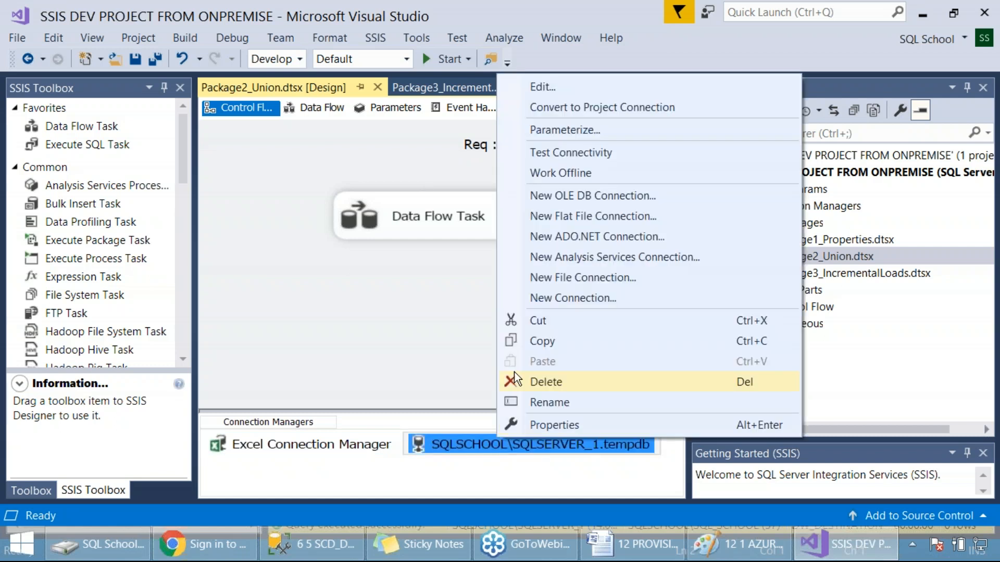
click(555, 403)
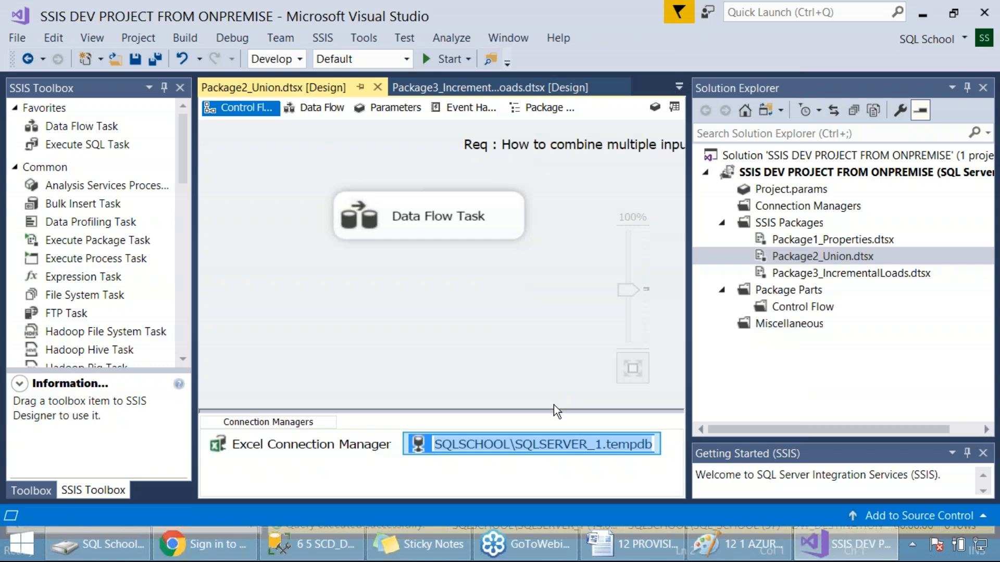
text(sq)
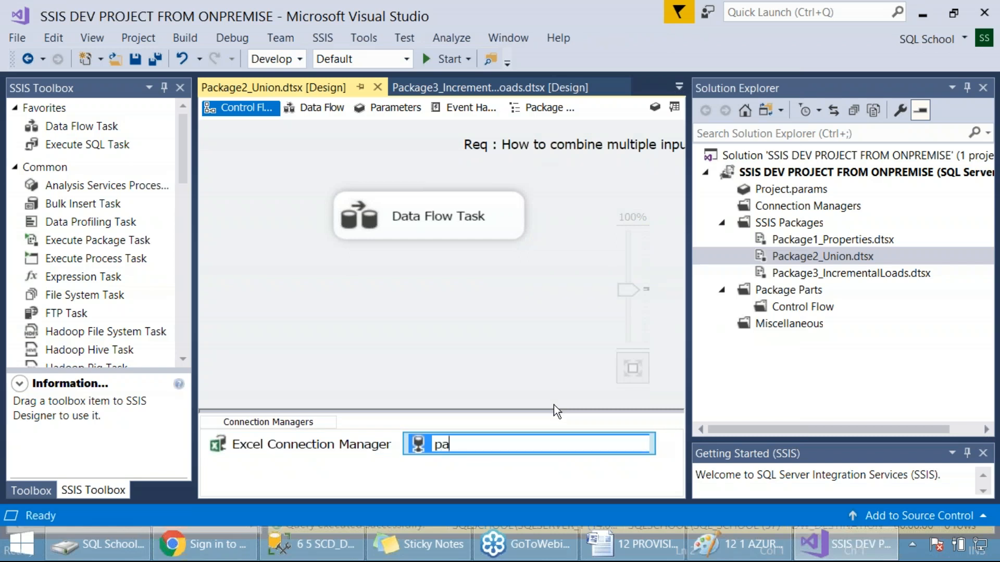
key(BackSpace)
key(BackSpace)
text(GLOBAL)
text(c-)
key(BackSpace)
key(BackSpace)
text(_CONNECTION)
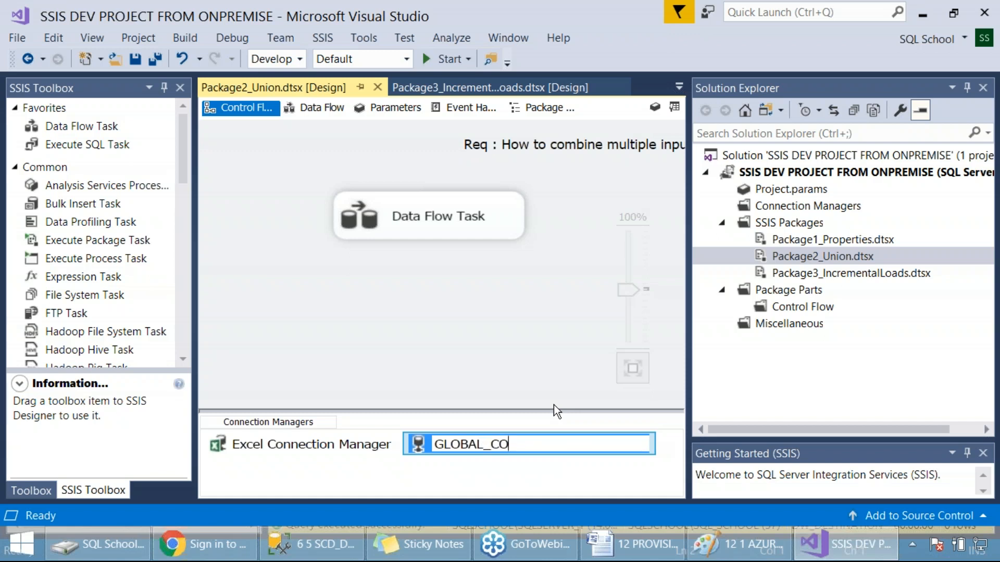
click(521, 361)
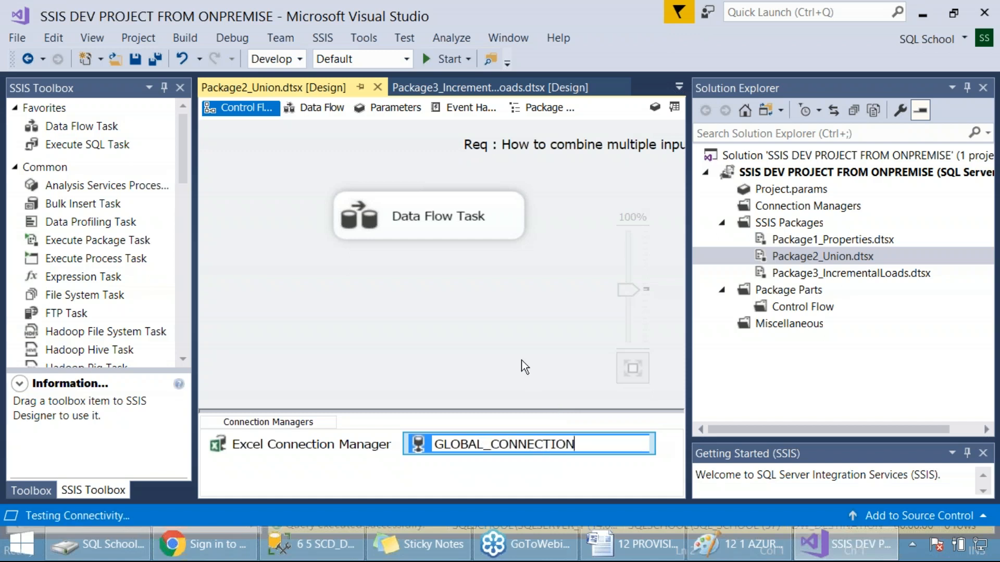
Step: Capture a screenshot showing the Convert to Project Connection command for GLOBAL_CONNECTION
right_click(511, 434)
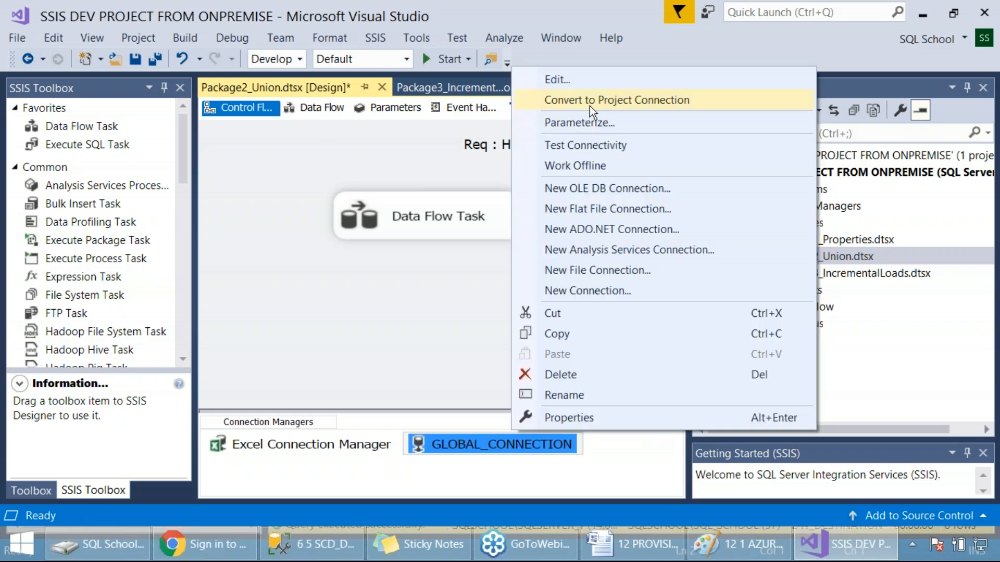
key(Print)
drag(1, 1, 918, 479)
Step: Convert GLOBAL_CONNECTION to a project connection and save the package
right_click(417, 435)
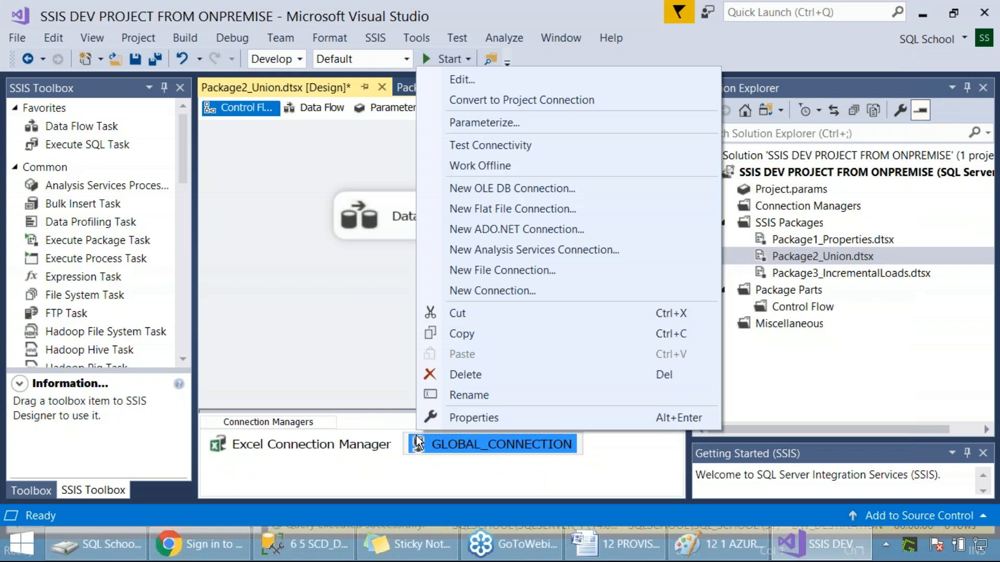
click(510, 100)
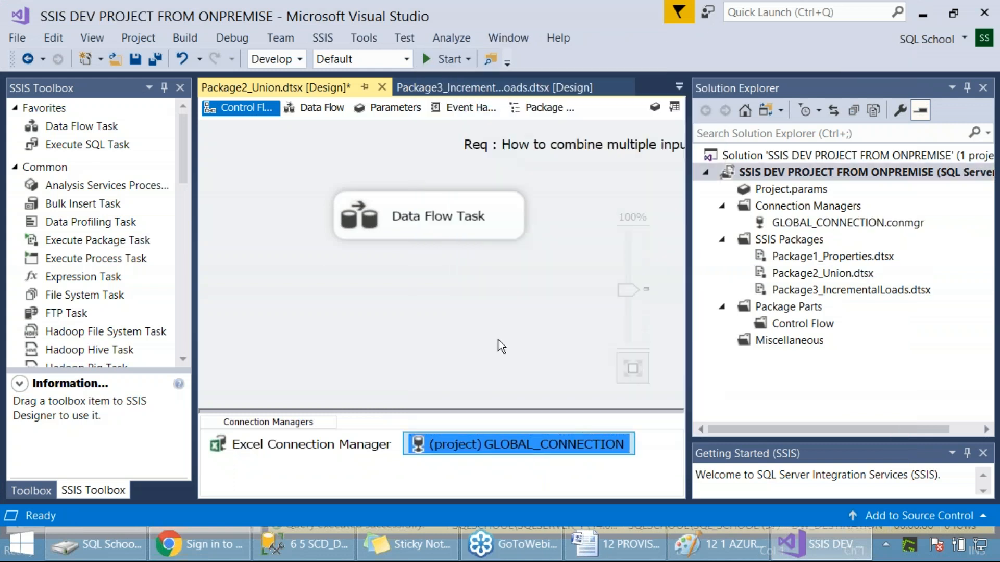
key(ctrl+s)
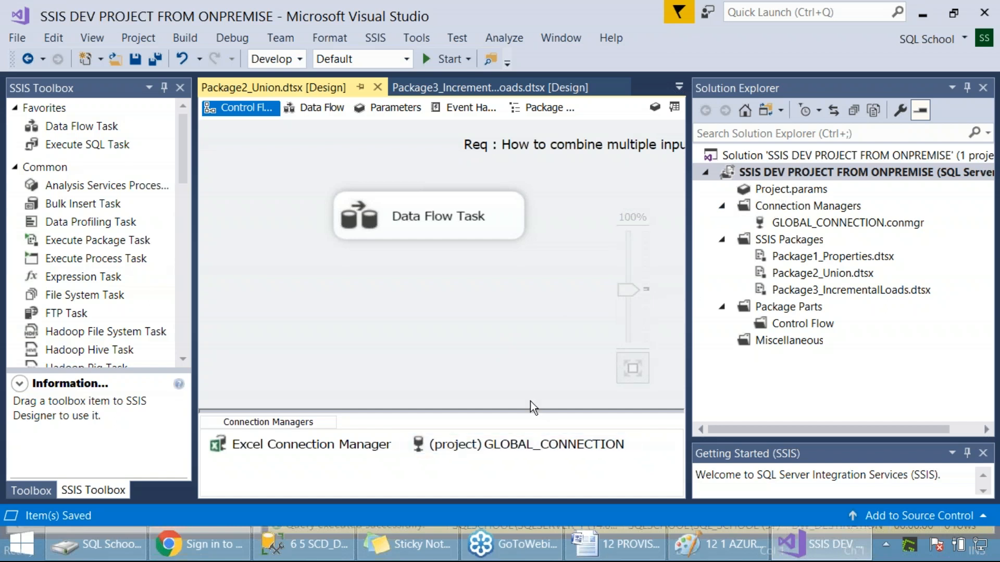
Step: Capture a screenshot showing the Parameterize command for the project-level GLOBAL_CONNECTION
right_click(513, 444)
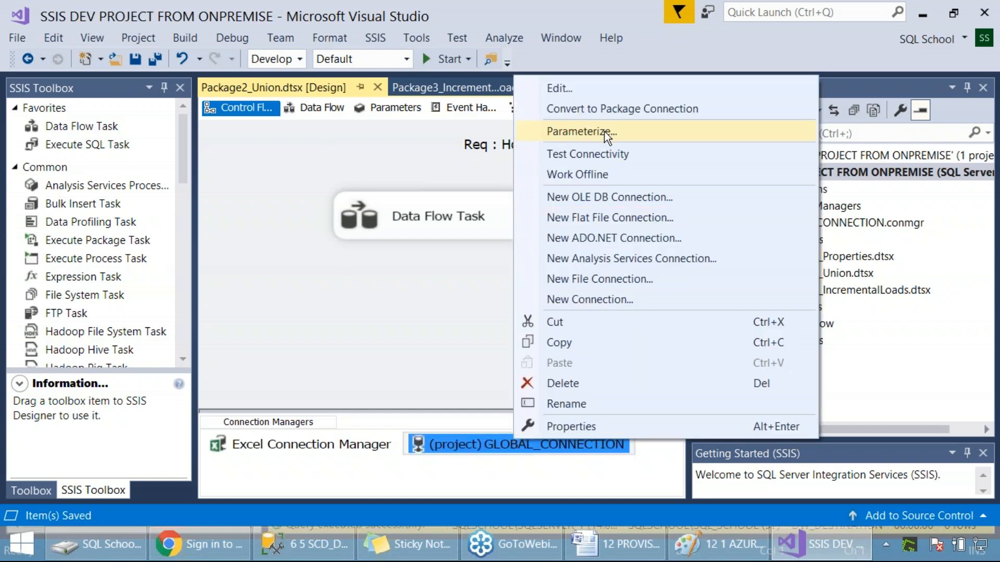
key(Print)
drag(0, 0, 962, 482)
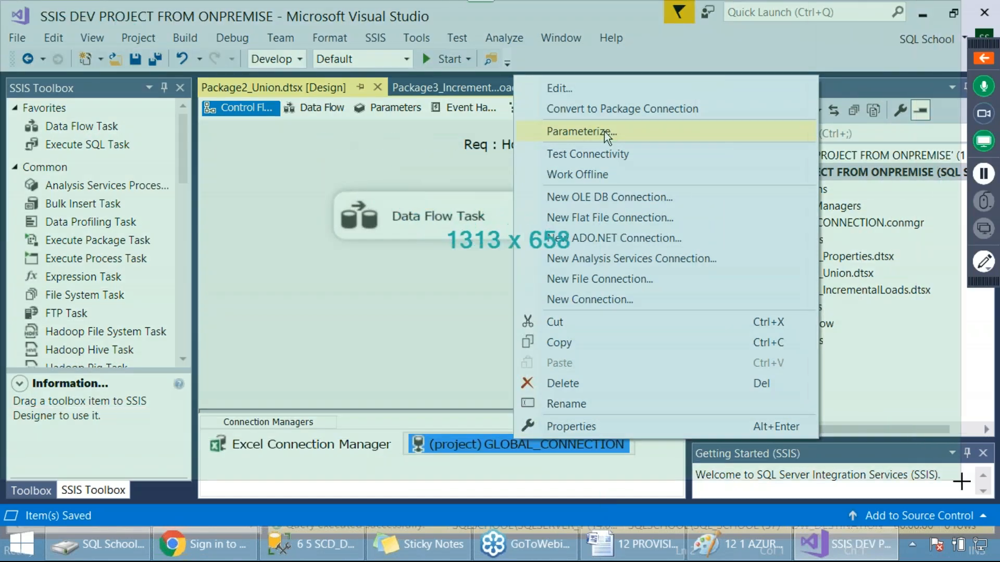
Step: Parameterize the ConnectionString of the project-level GLOBAL_CONNECTION with a new parameter named PROJECT_PARAMETER_SQLSERVER
right_click(548, 444)
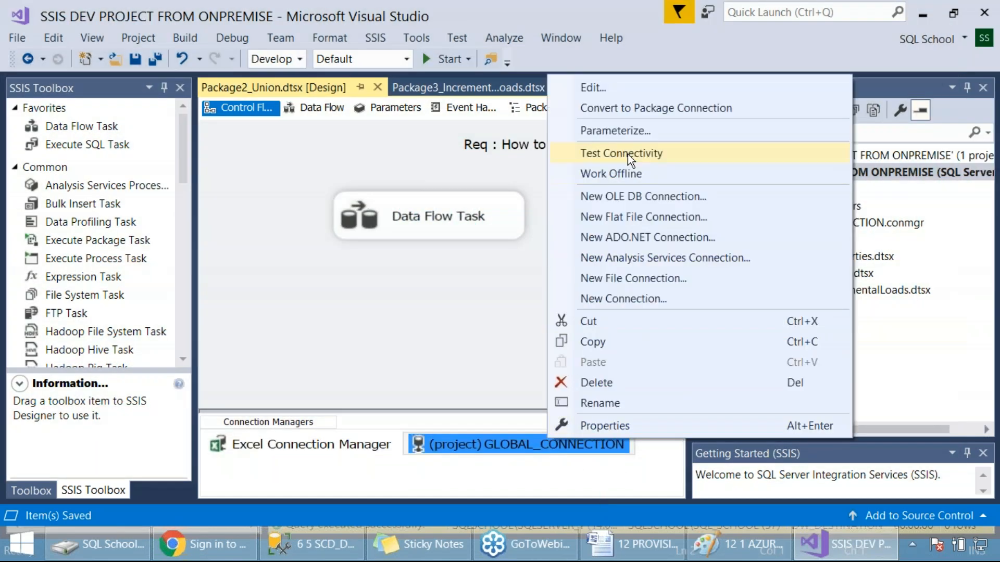
click(638, 130)
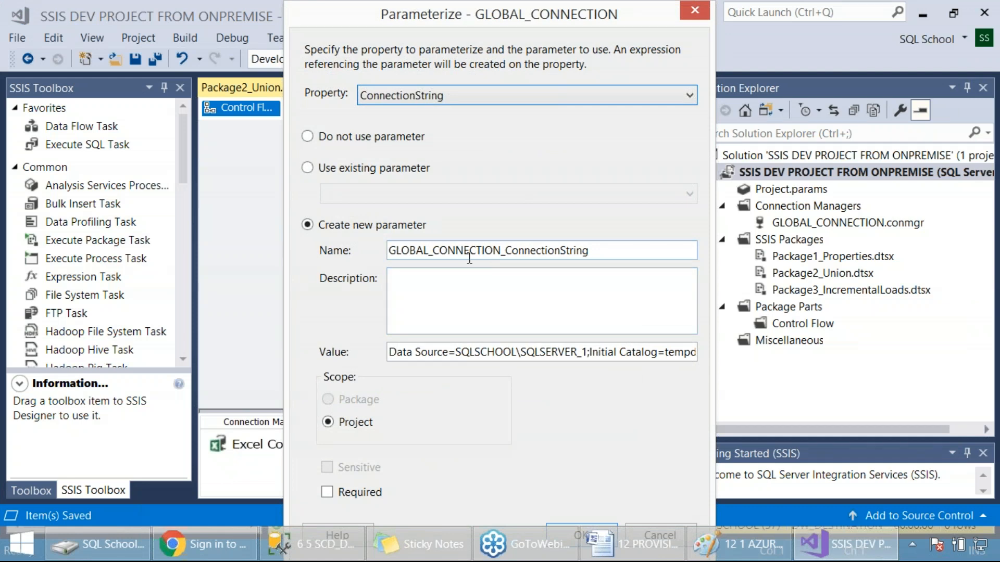
click(439, 250)
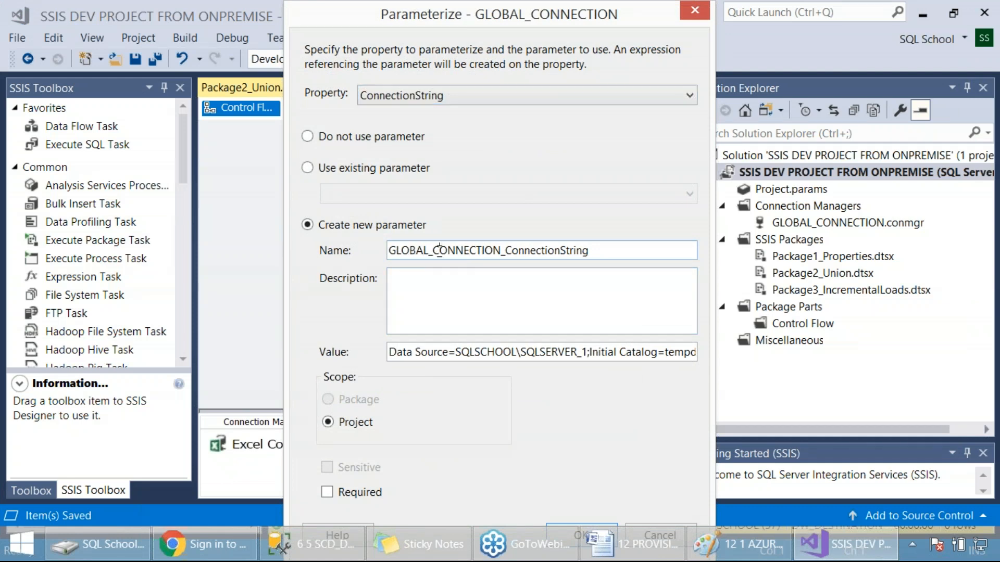
drag(439, 250, 553, 269)
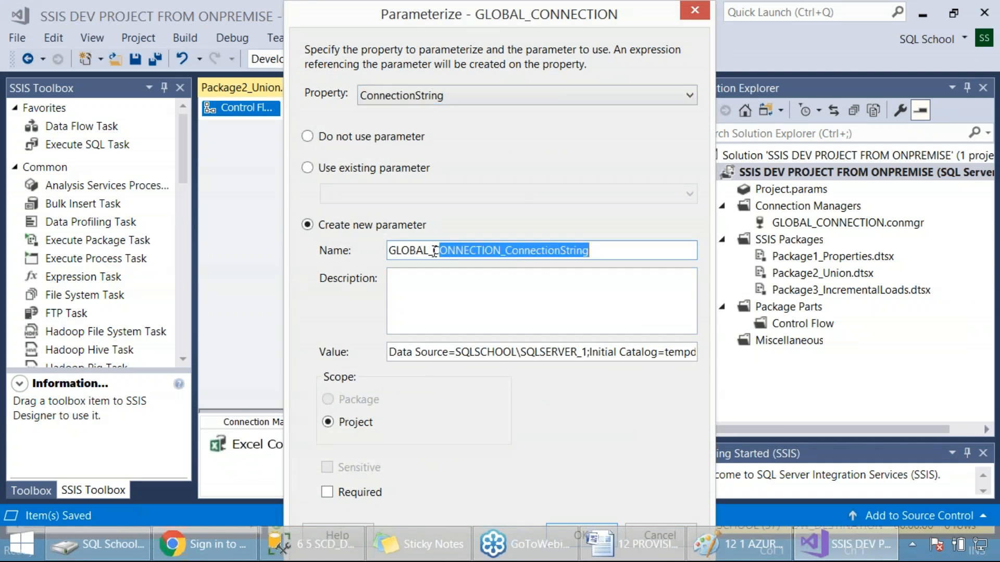
click(594, 251)
drag(599, 251, 289, 249)
text(PR)
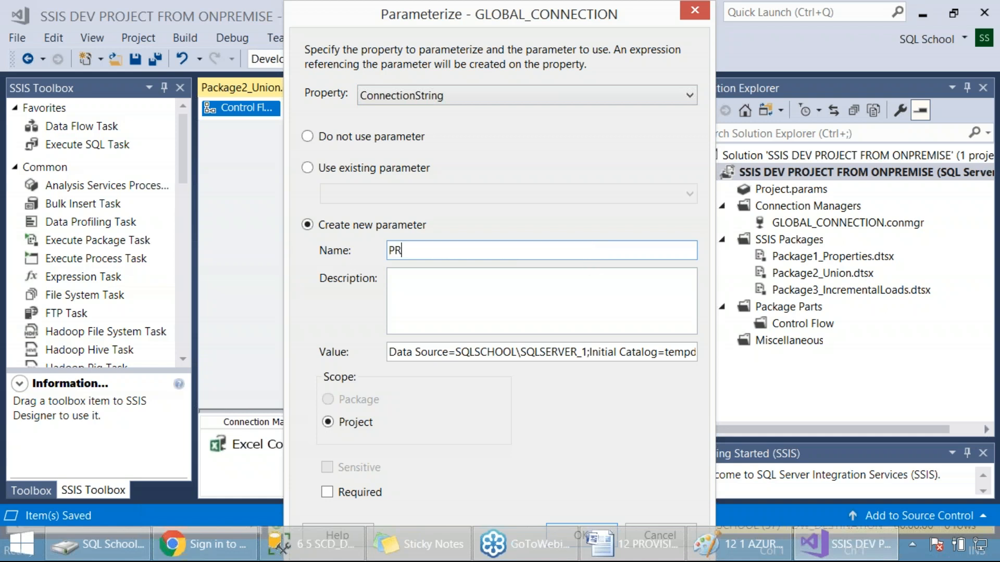
text(OJECT_PARAMETER)
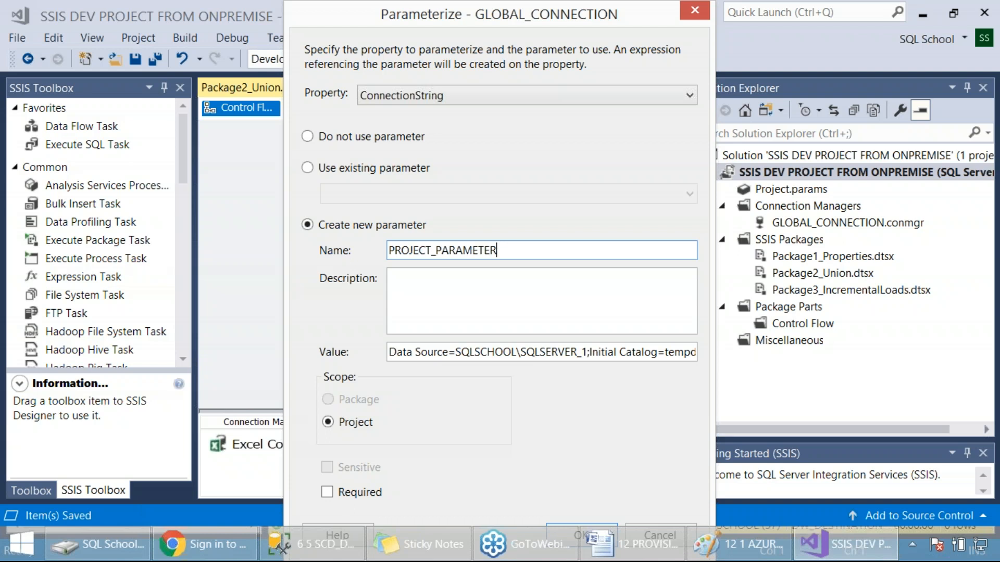
text(_SQLSERVER)
Step: Make the project-scoped parameter required, capture a screenshot of its settings, and create it
drag(1, 1, 712, 446)
click(503, 353)
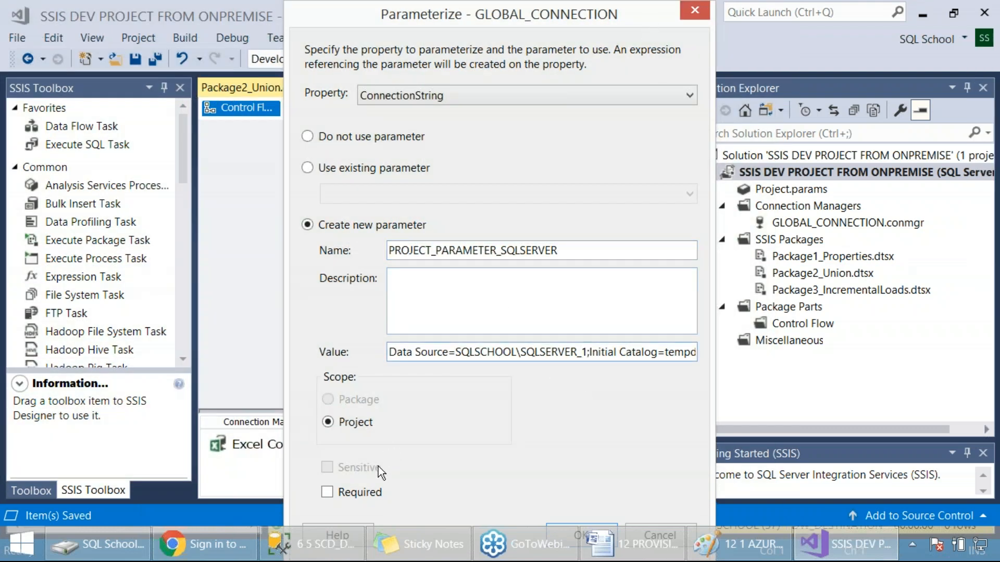
click(361, 491)
drag(427, 332, 706, 535)
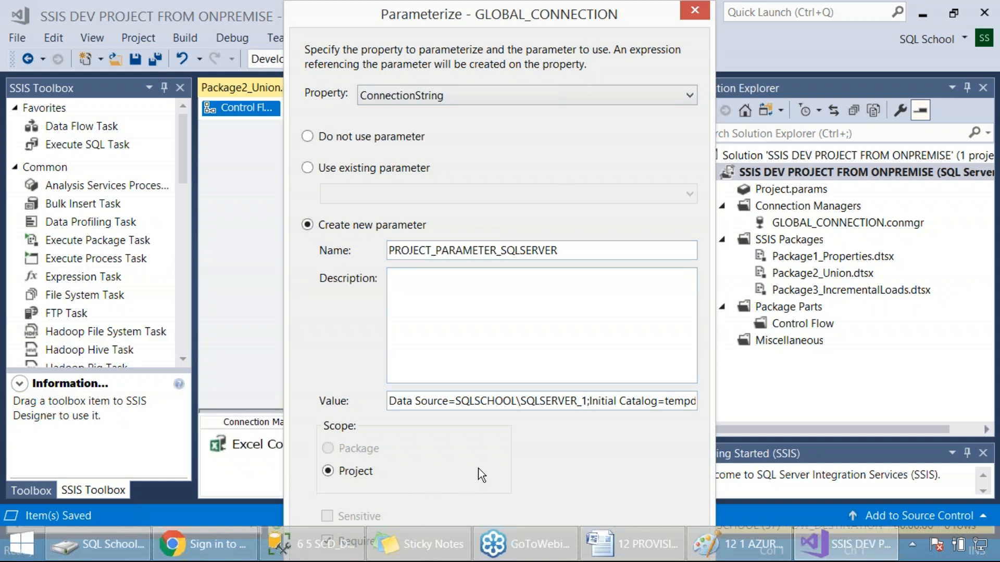
key(Return)
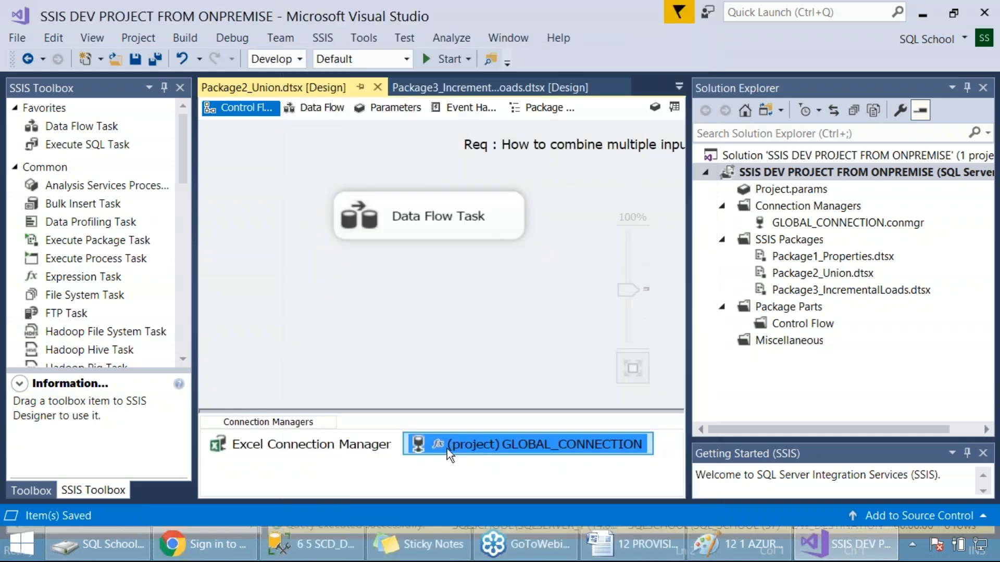
Step: Capture a screenshot of Package2_Union with the parameterized GLOBAL_CONNECTION
key(Print)
drag(0, 0, 971, 510)
click(391, 298)
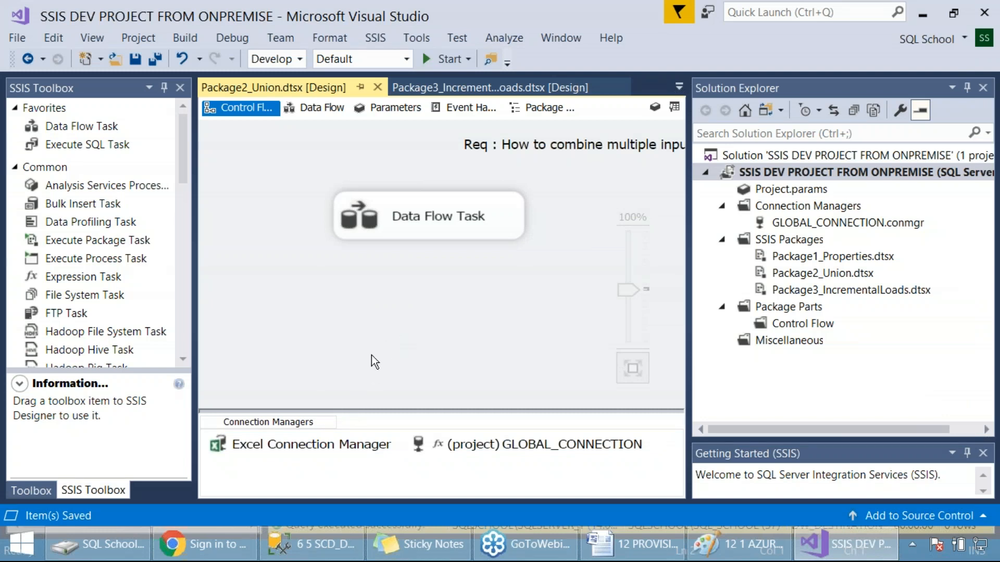
right_click(339, 442)
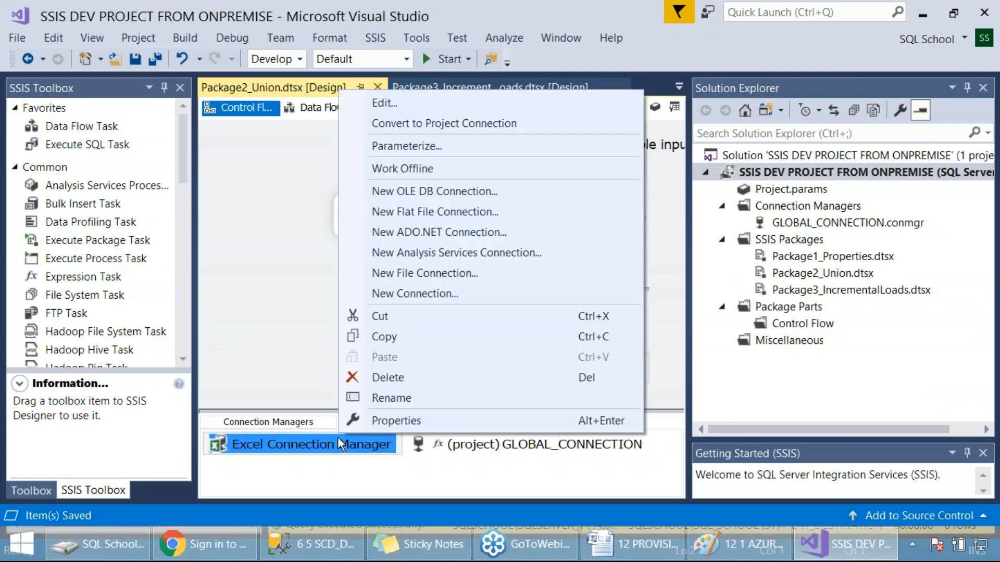
click(427, 148)
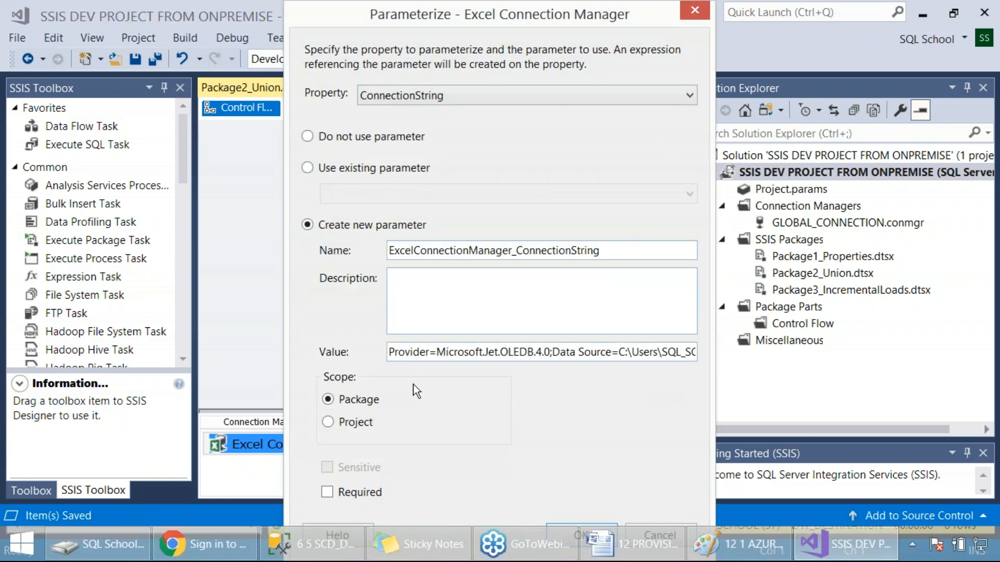
click(683, 13)
Step: Parameterize the Excel Connection Manager's ConnectionString with a new package-scoped parameter named INPUT_PACKAGE_PARAMETER
right_click(282, 445)
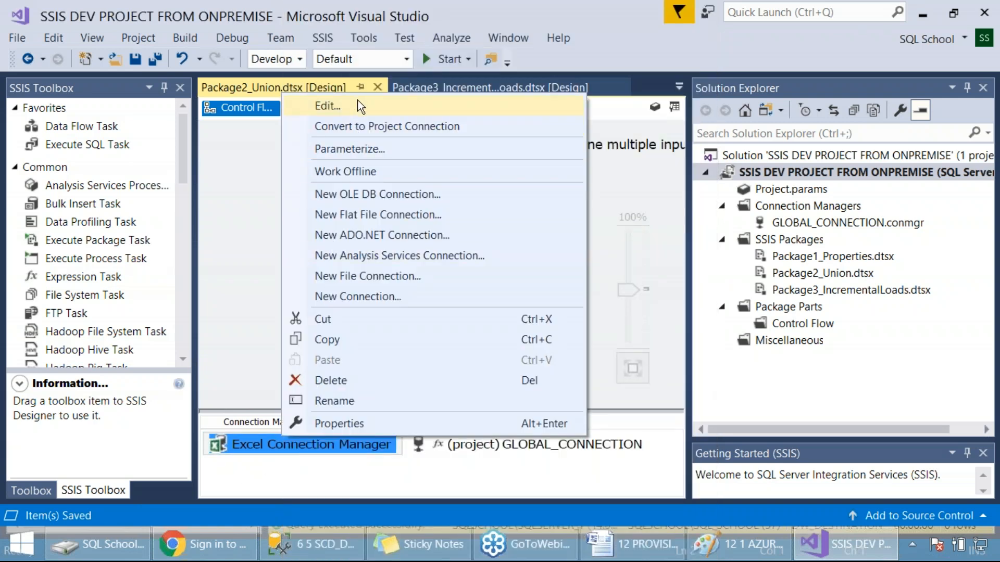
click(355, 150)
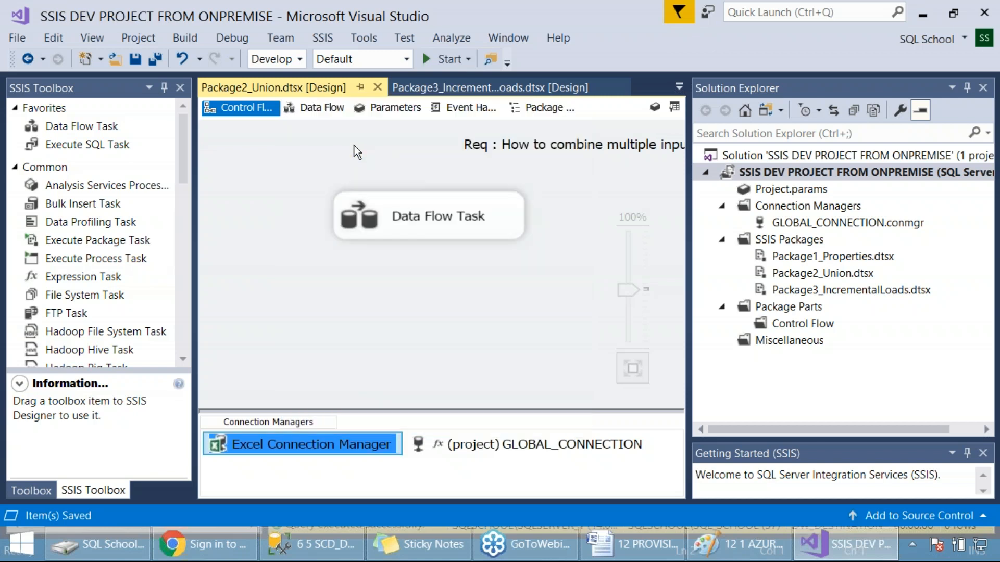
click(500, 354)
click(619, 354)
drag(623, 353, 483, 356)
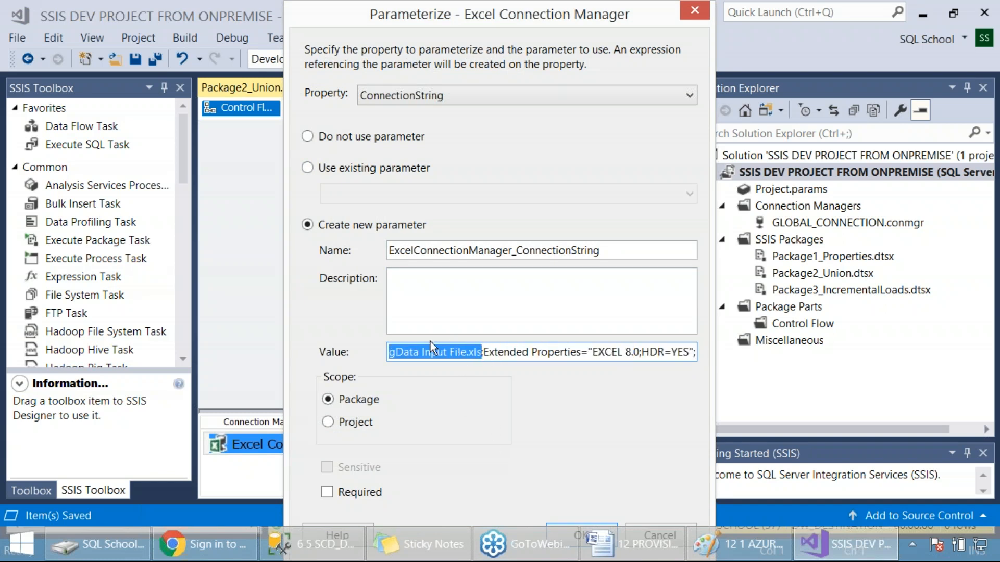
click(459, 249)
double_click(459, 249)
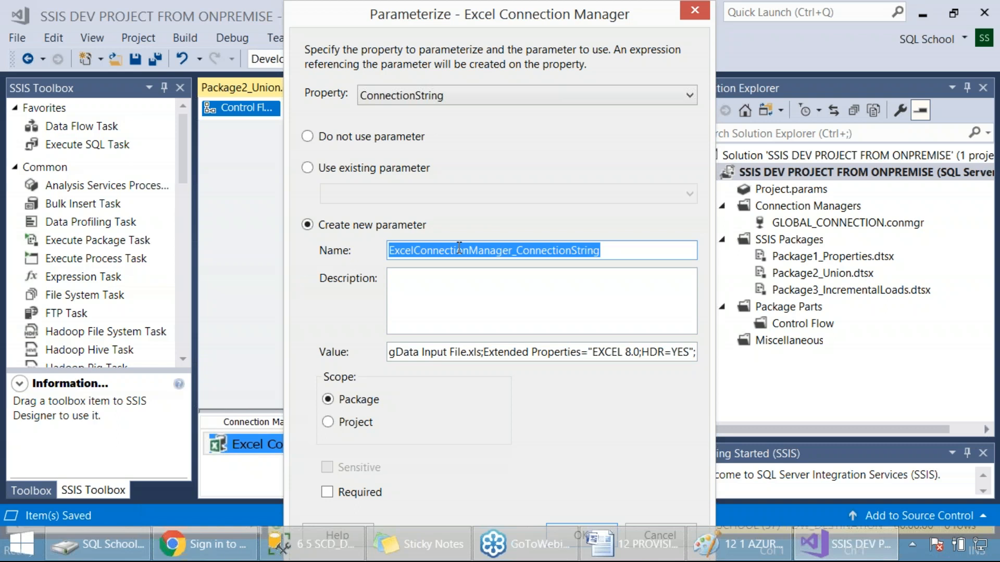
text(INPUT_)
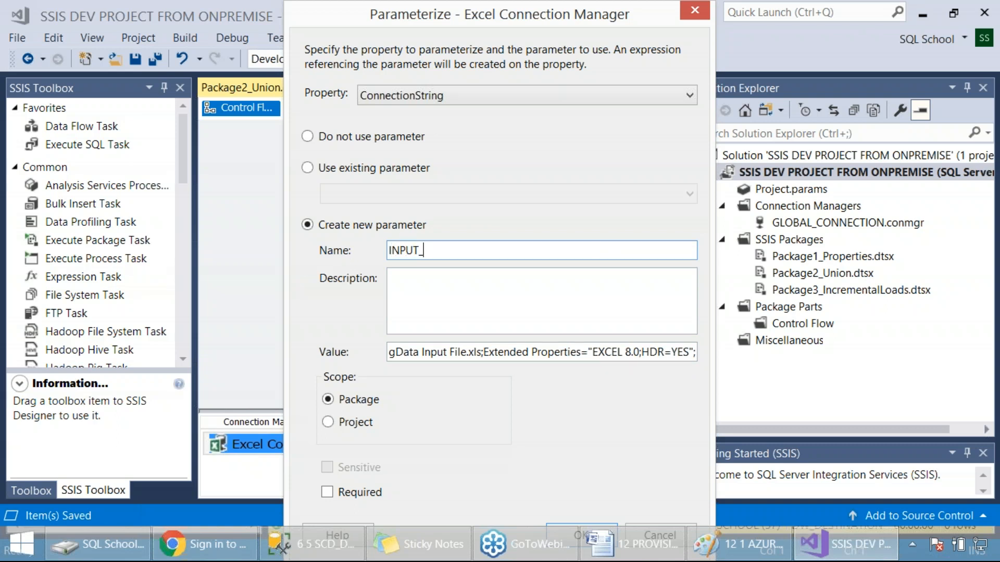
text(EXCEL_FILE_PACKA)
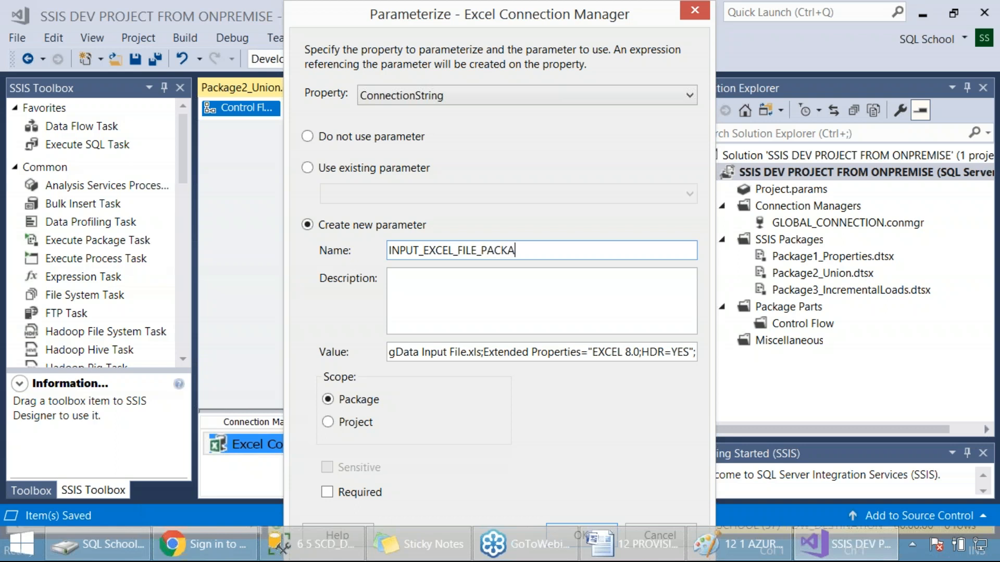
text(GE_PARAMETER)
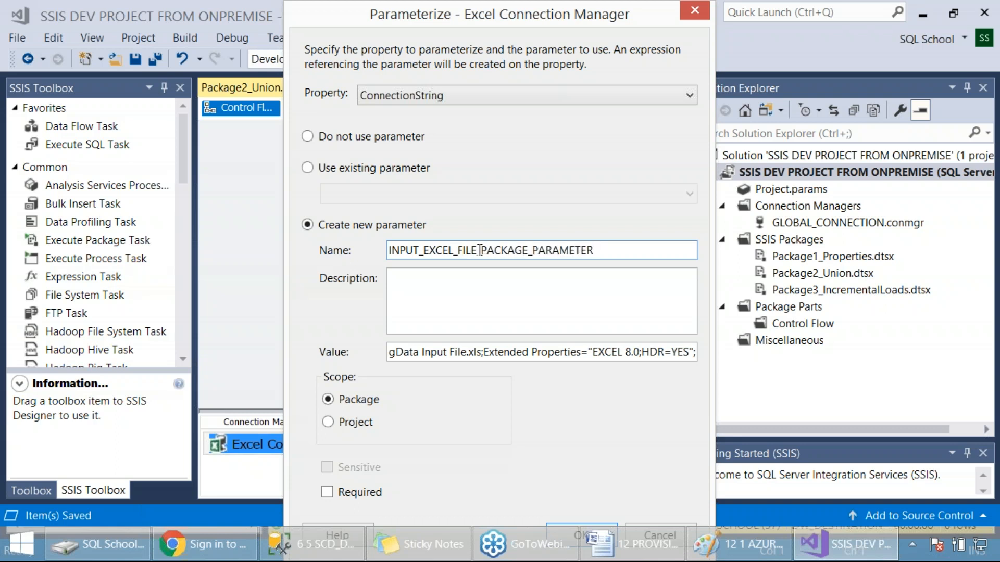
drag(422, 251, 479, 250)
key(BackSpace)
key(BackSpace)
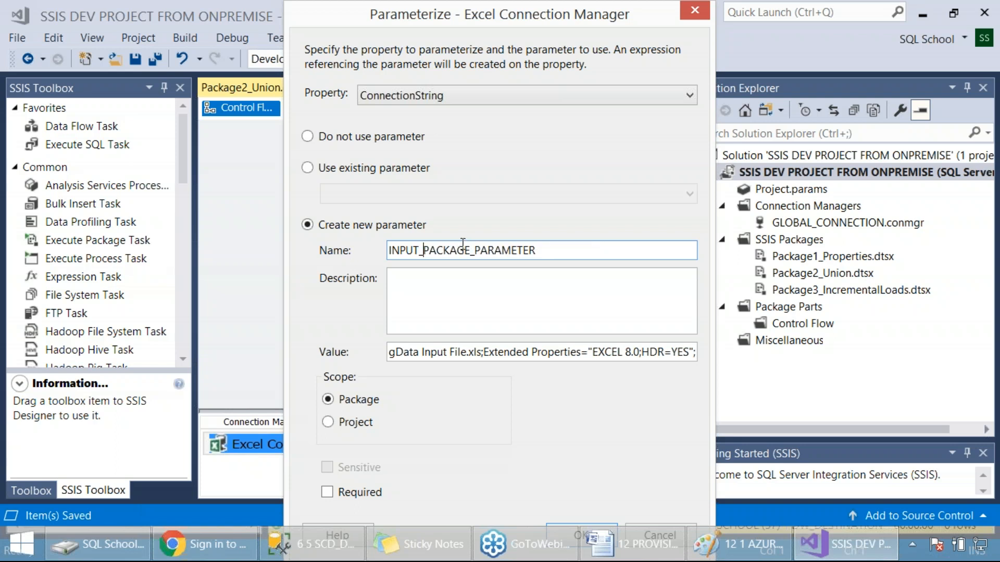
Step: Describe the new package parameter as "Specify Excel File"
click(436, 294)
text(SPecify E)
key(BackSpace)
key(BackSpace)
key(BackSpace)
key(BackSpace)
key(BackSpace)
key(BackSpace)
key(BackSpace)
key(BackSpace)
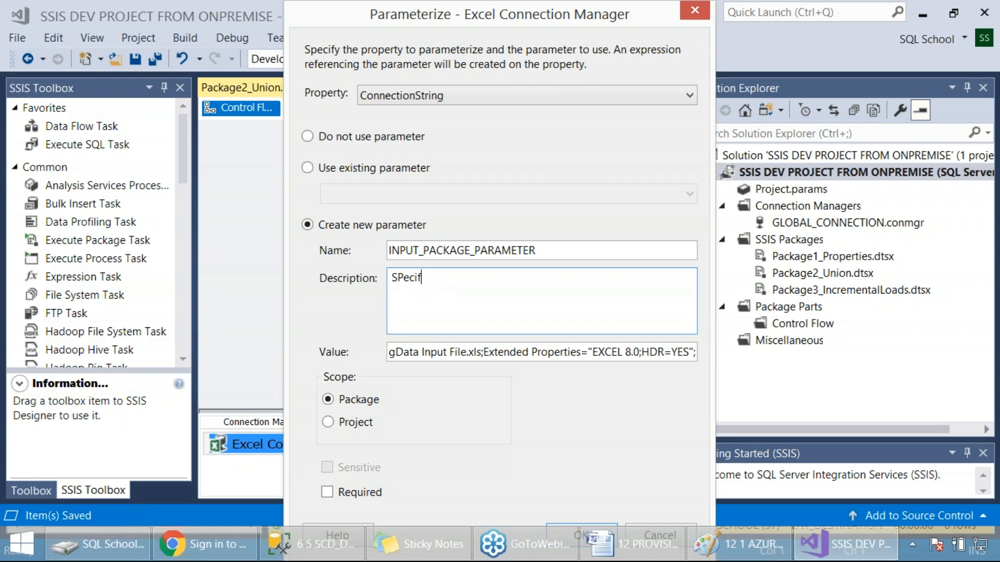
text(pecify Excel File)
Step: Create INPUT_PACKAGE_PARAMETER as a required parameter, with a screenshot of its settings, and save the package
drag(1, 0, 943, 435)
click(352, 491)
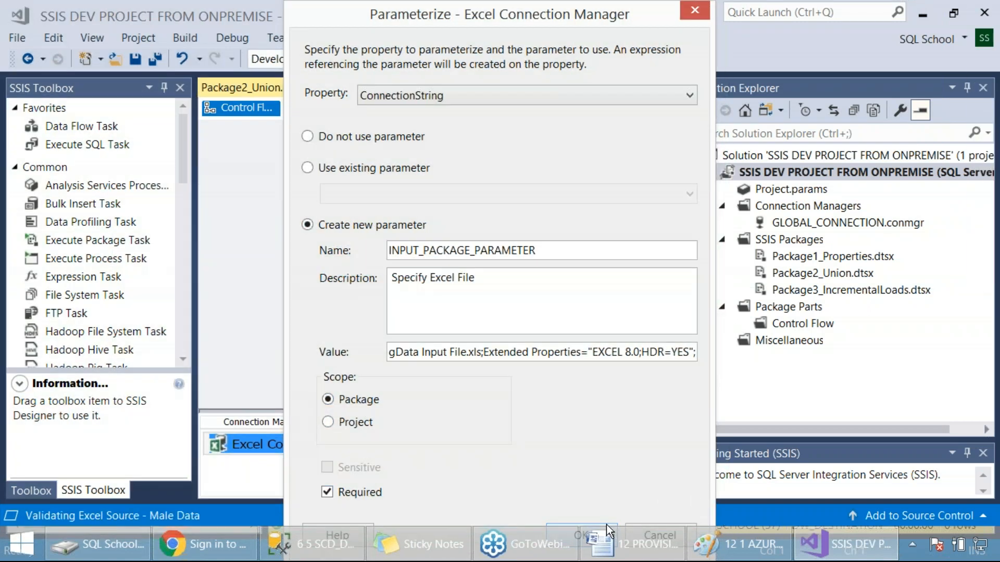
click(606, 525)
click(430, 355)
key(ctrl+s)
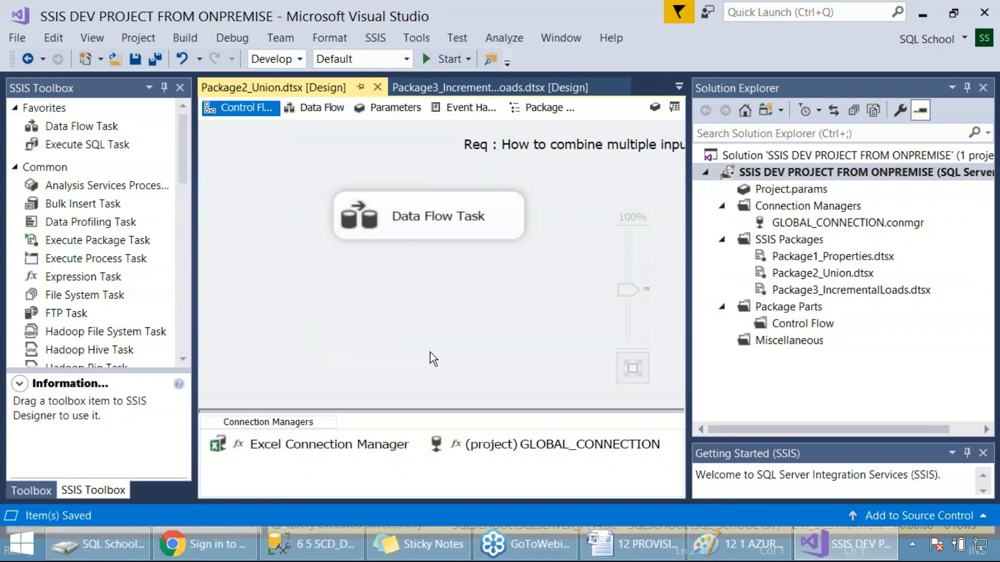
Step: Move the "Req : How to combine multiple input sources?" annotation above the Data Flow Task, capture a screenshot, and save the package
mouse_move(495, 148)
mouse_down()
mouse_move(350, 141)
mouse_move(347, 151)
mouse_up()
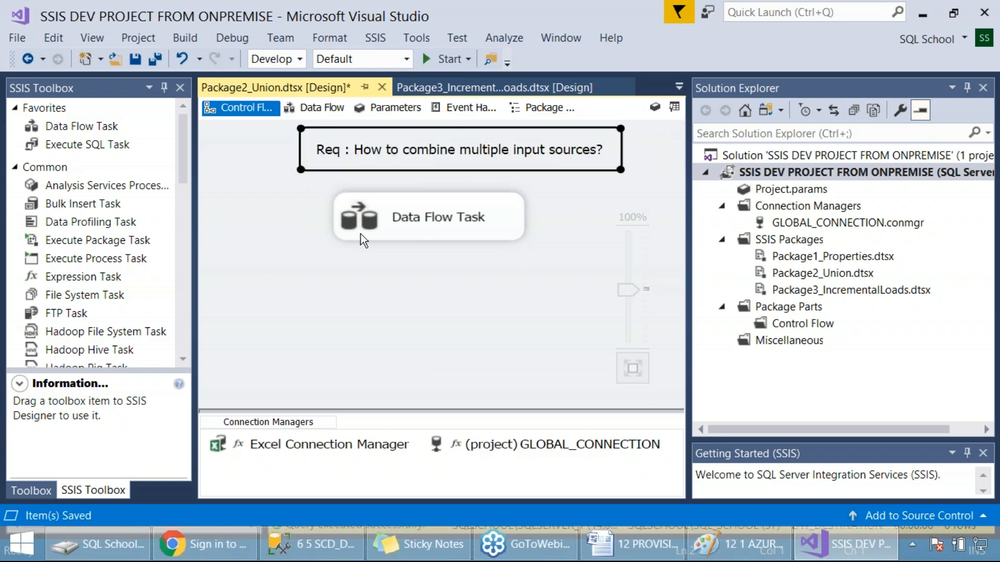
click(394, 319)
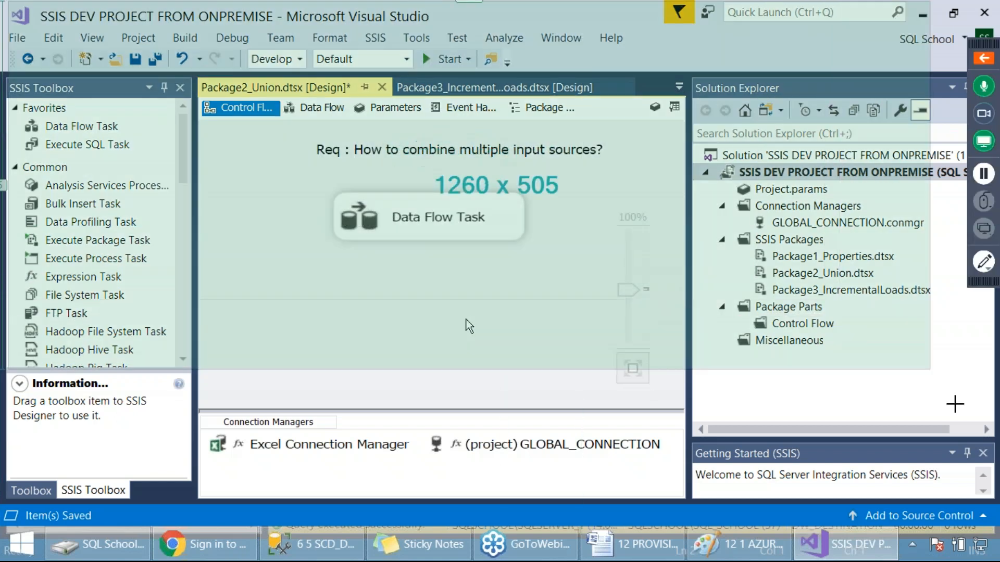
drag(955, 404, 973, 541)
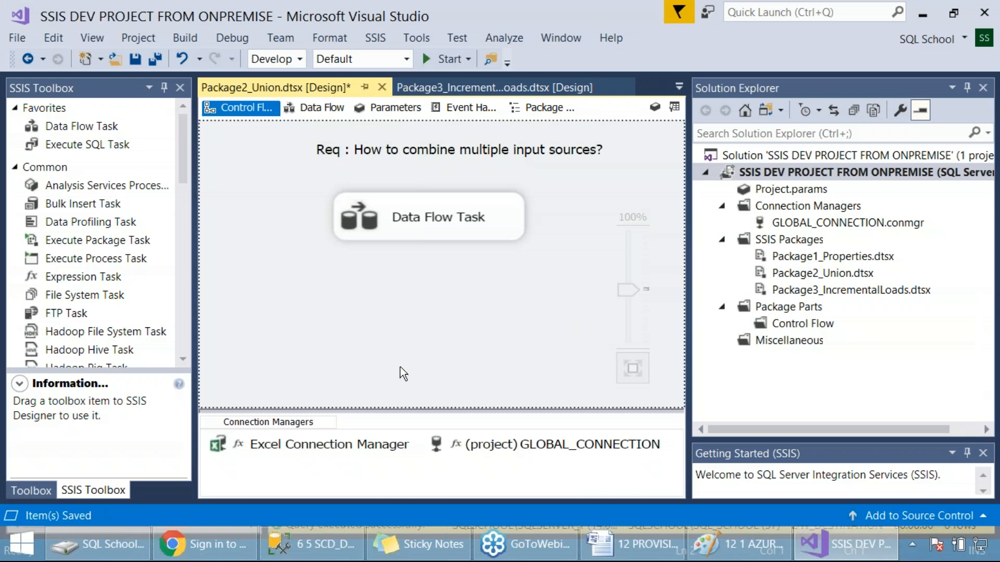
key(ctrl+s)
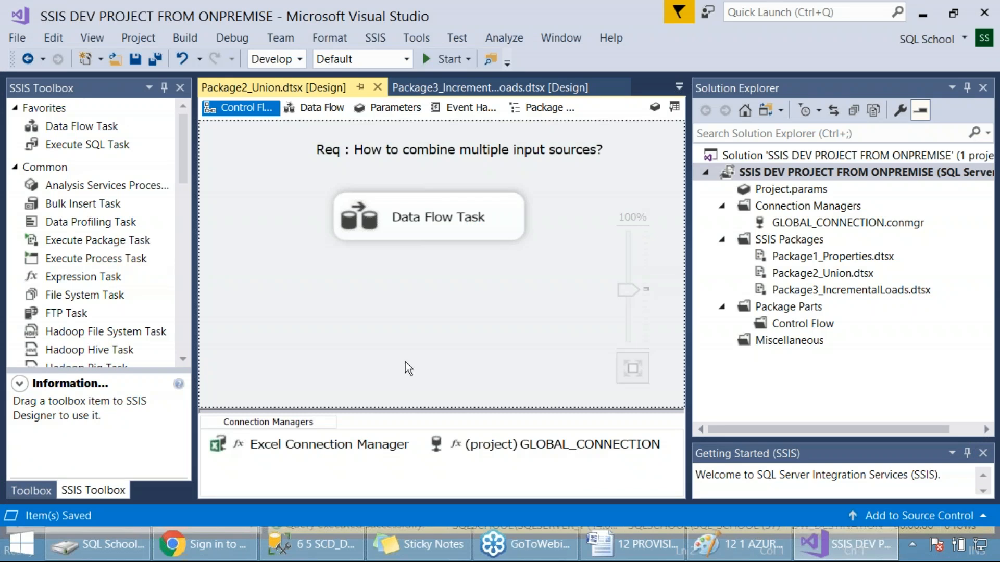
Step: Set the SQL Server parameter's description in Project.params to "Onpremise SQL Connection Parameter" and save the file
click(822, 224)
double_click(795, 188)
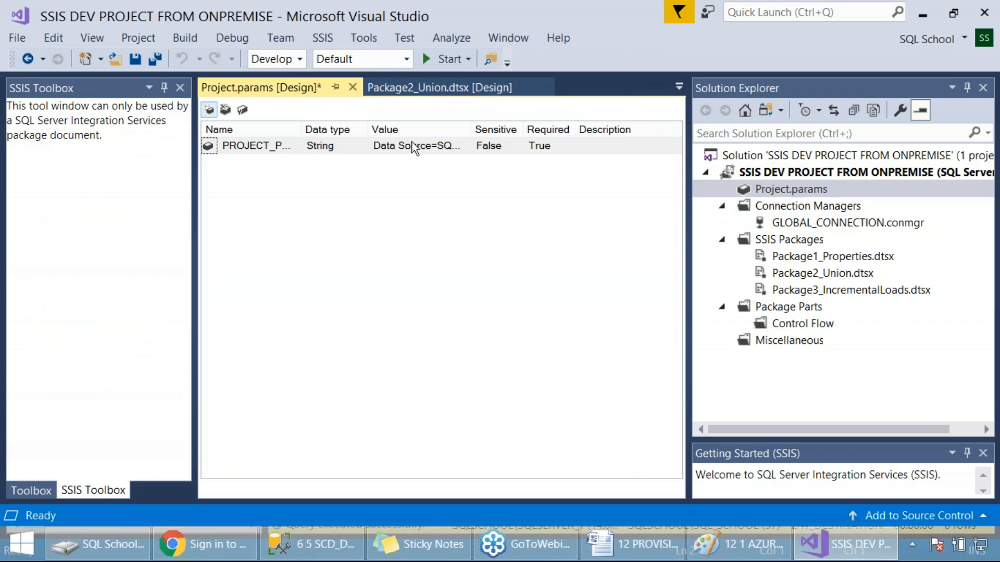
click(594, 144)
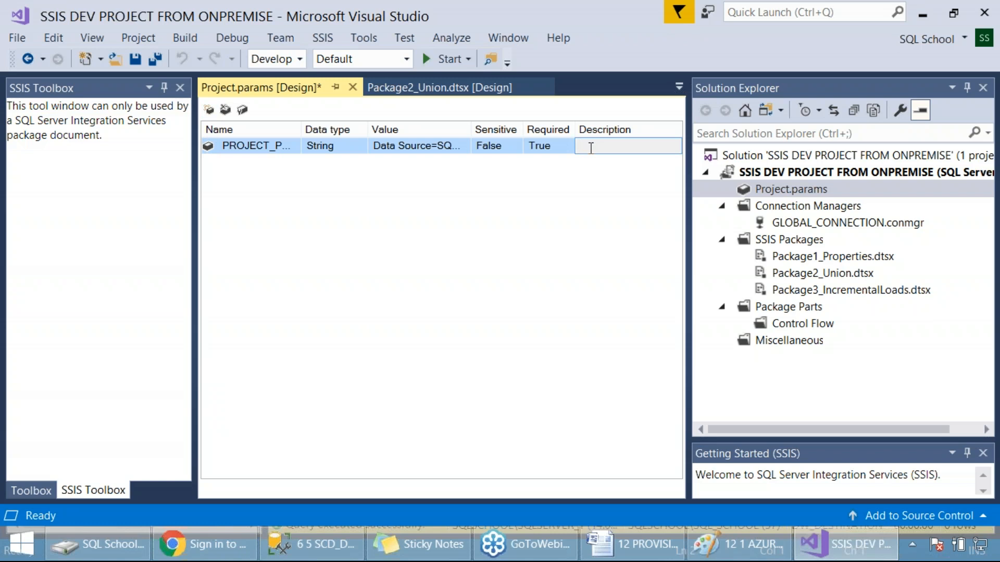
text(Onpremise SQL COnnec)
key(BackSpace)
key(BackSpace)
key(BackSpace)
key(BackSpace)
key(BackSpace)
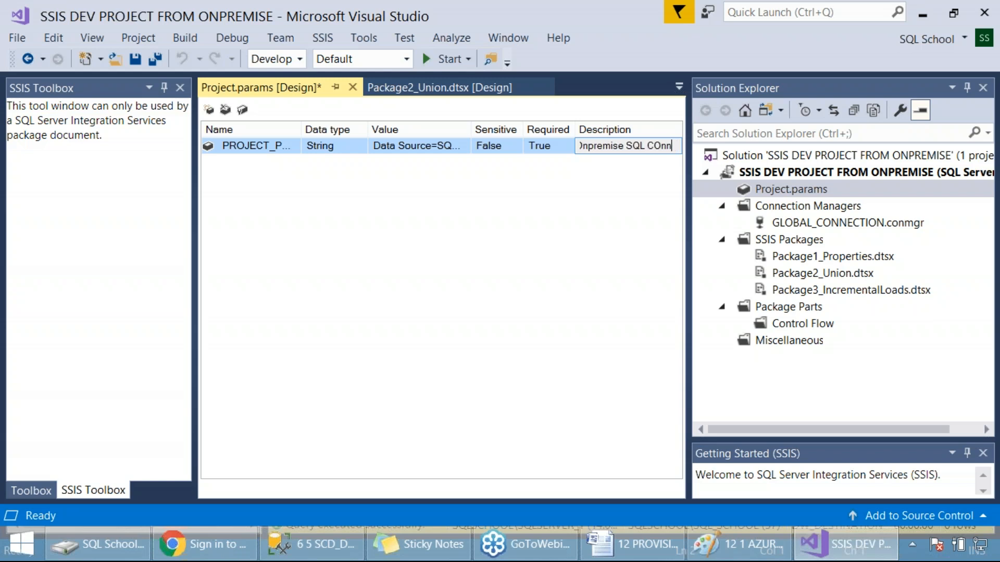
text(on)
text(tion para)
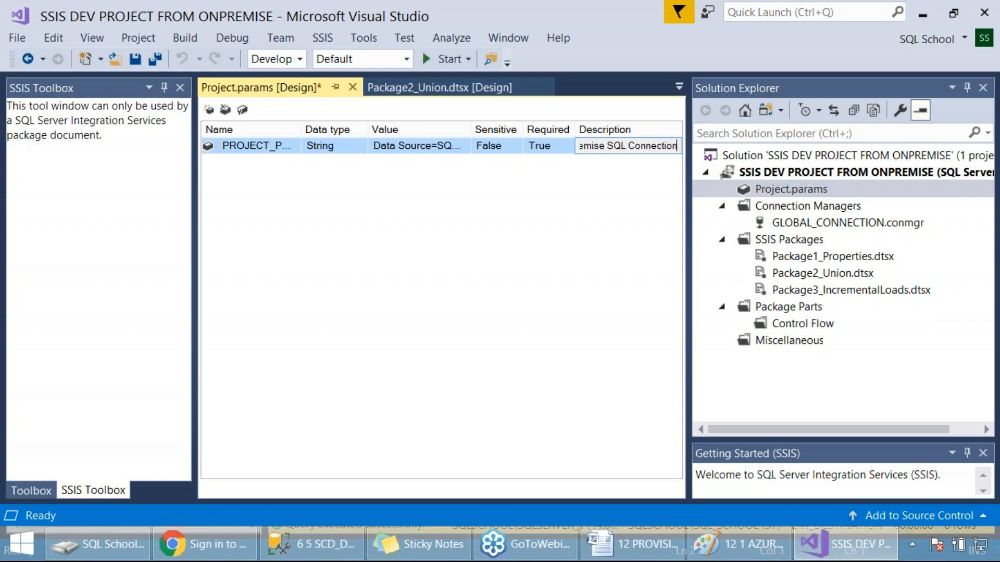
key(BackSpace)
key(BackSpace)
key(BackSpace)
key(BackSpace)
key(BackSpace)
text(Parameter)
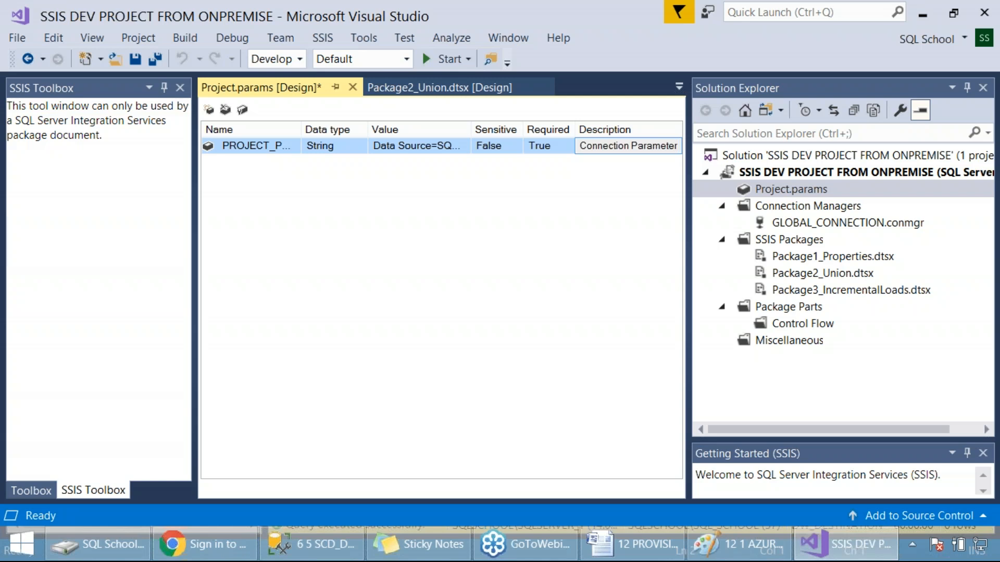
key(Return)
key(ctrl+s)
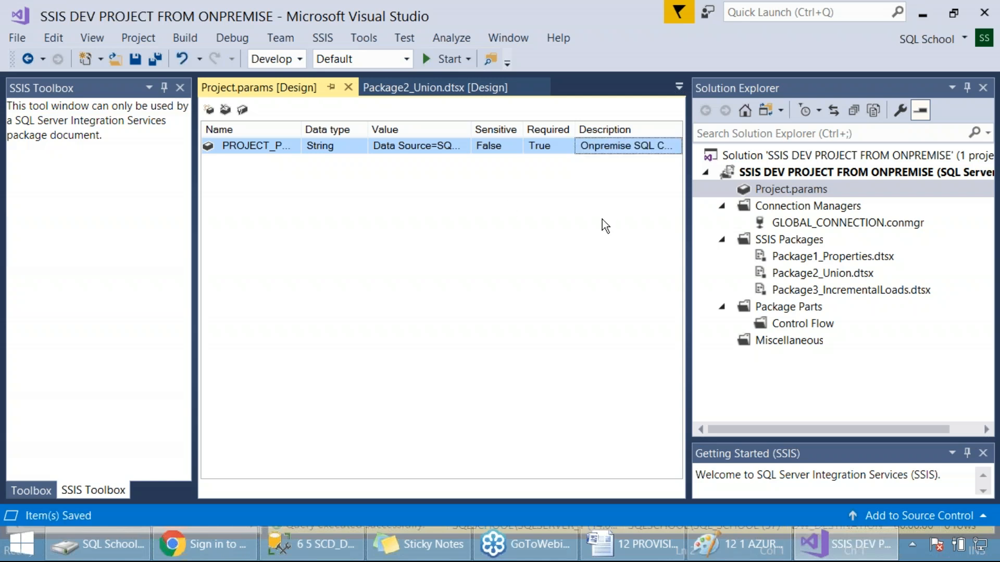
Step: Close the SSIS Toolbox and open Package1_Properties.dtsx in the designer
click(180, 88)
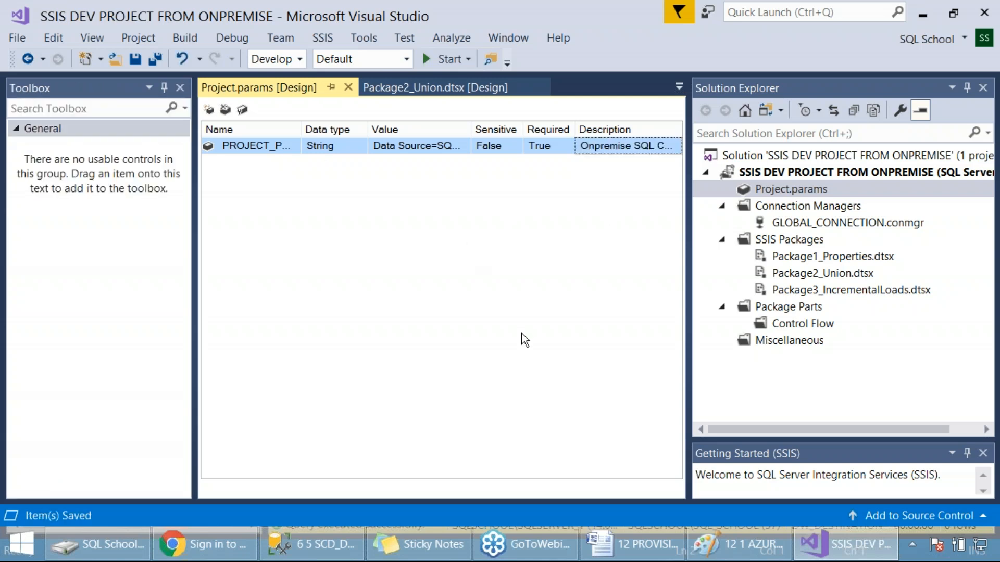
double_click(818, 255)
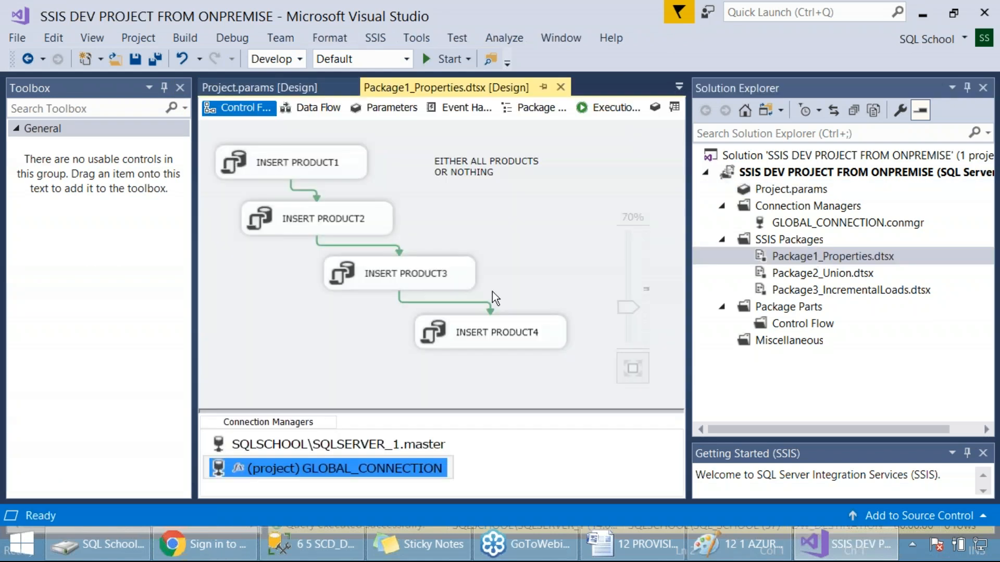
click(478, 472)
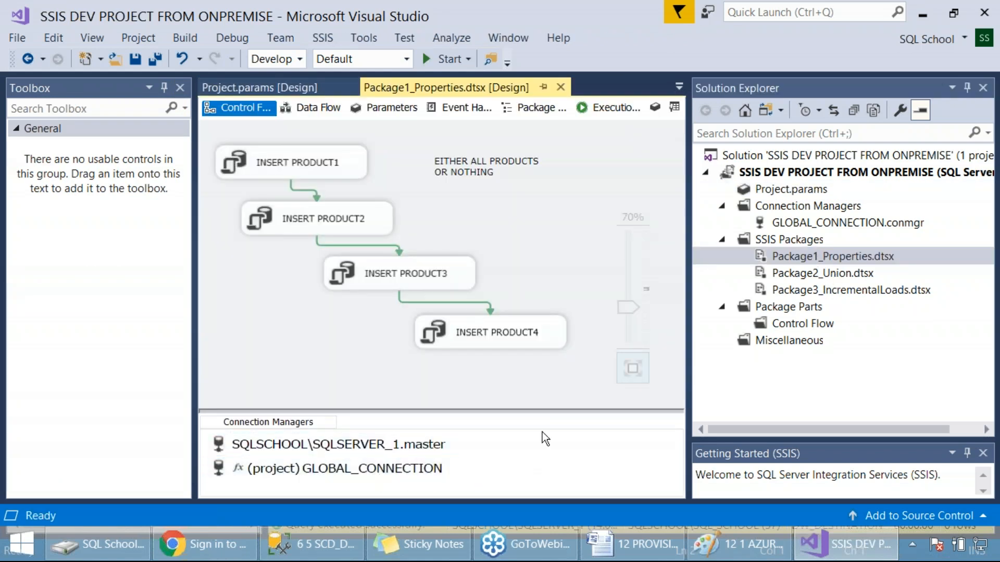
Step: Open Package2_Union.dtsx and Package3_IncrementalLoads.dtsx in the designer and save the incremental loads package
click(806, 276)
double_click(807, 276)
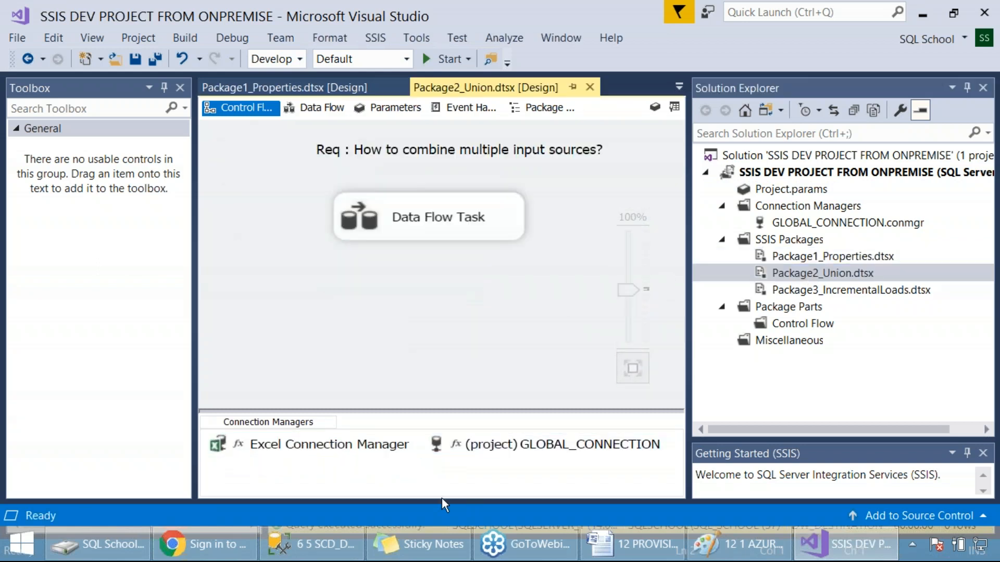
double_click(880, 290)
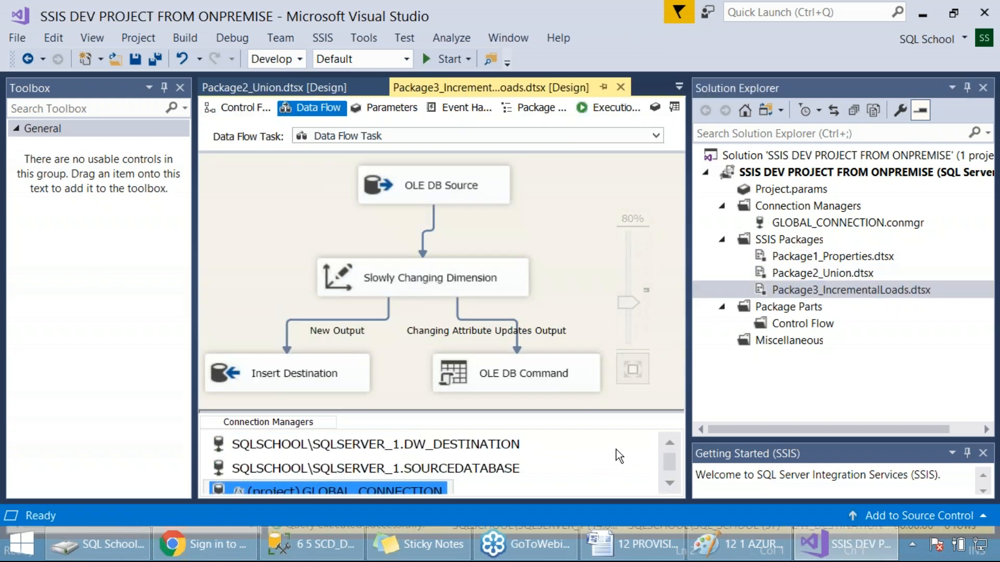
click(498, 446)
click(555, 250)
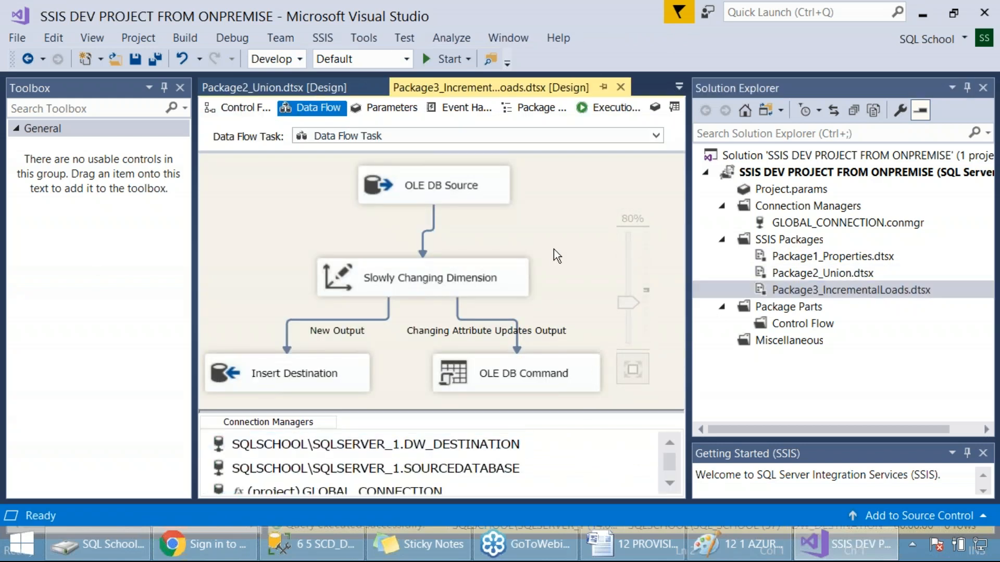
key(ctrl+s)
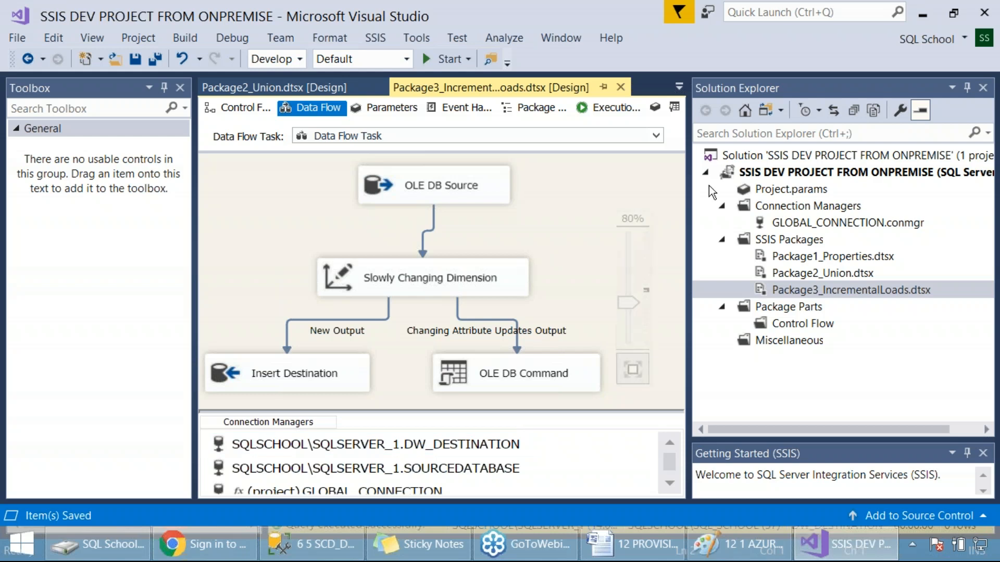
Step: Build the SSIS DEV PROJECT FROM ONPREMISE project and capture a screenshot of the window with the build output
click(764, 172)
right_click(763, 170)
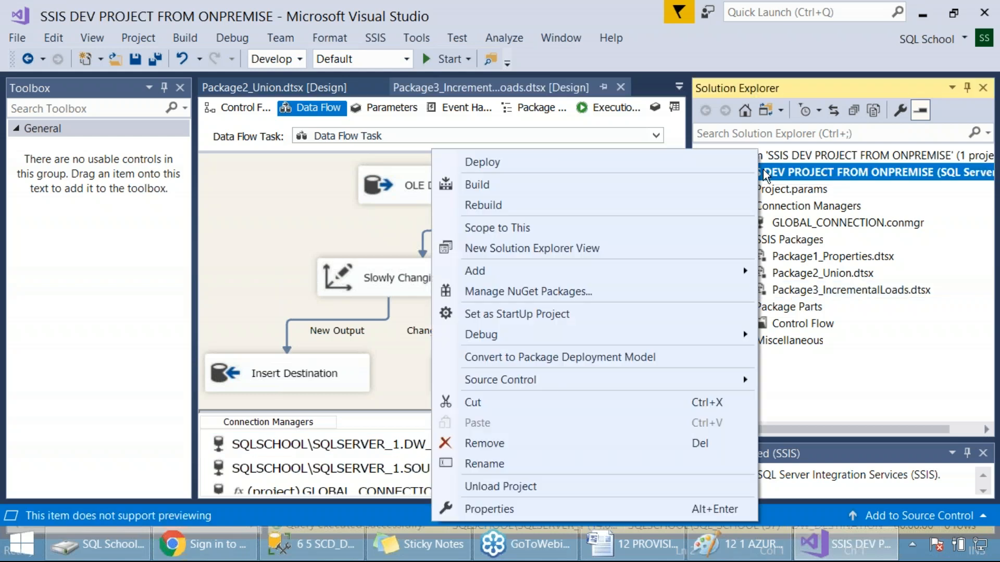
click(567, 187)
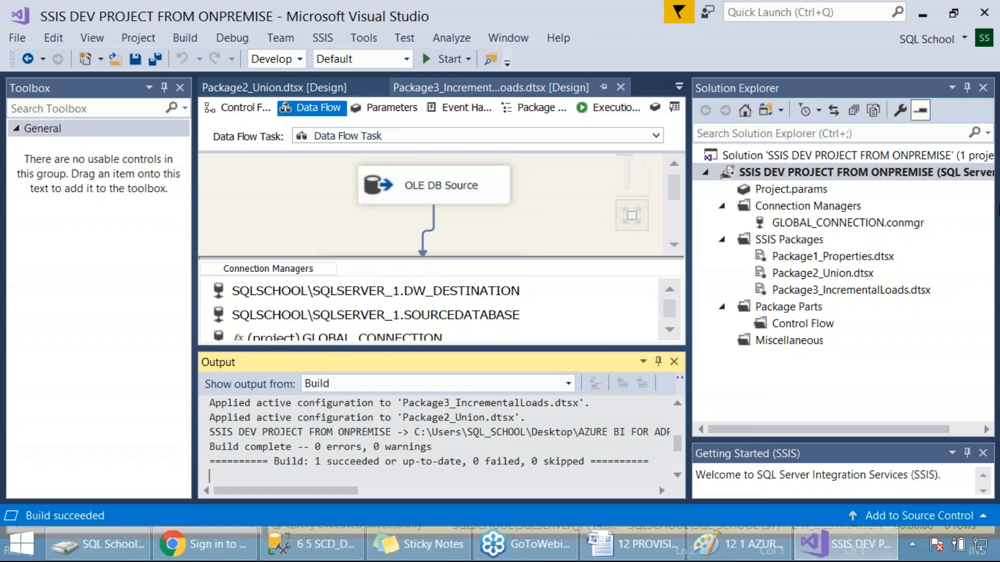
key(Print)
drag(0, 1, 955, 503)
Step: Switch to the Azure integrations diagram in Paint and draw a freehand check mark above the ISPAC FILE shape
right_click(765, 173)
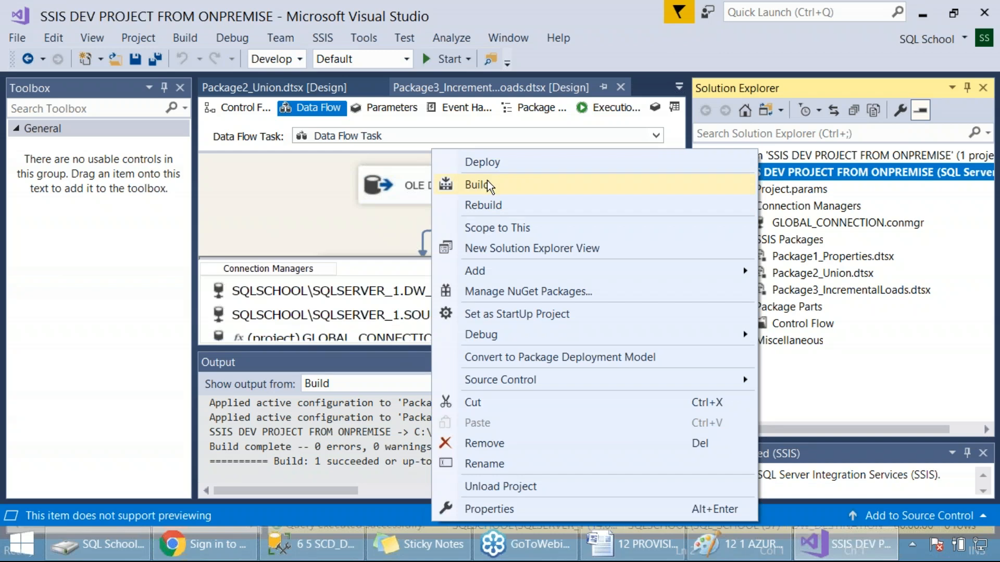
click(739, 544)
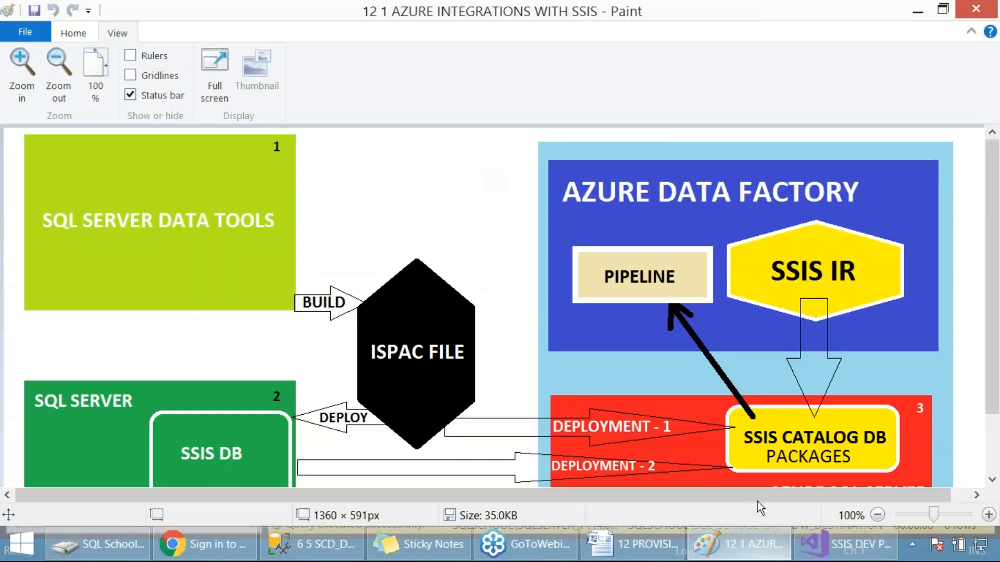
mouse_move(405, 243)
mouse_down()
mouse_move(412, 252)
mouse_move(457, 204)
mouse_up()
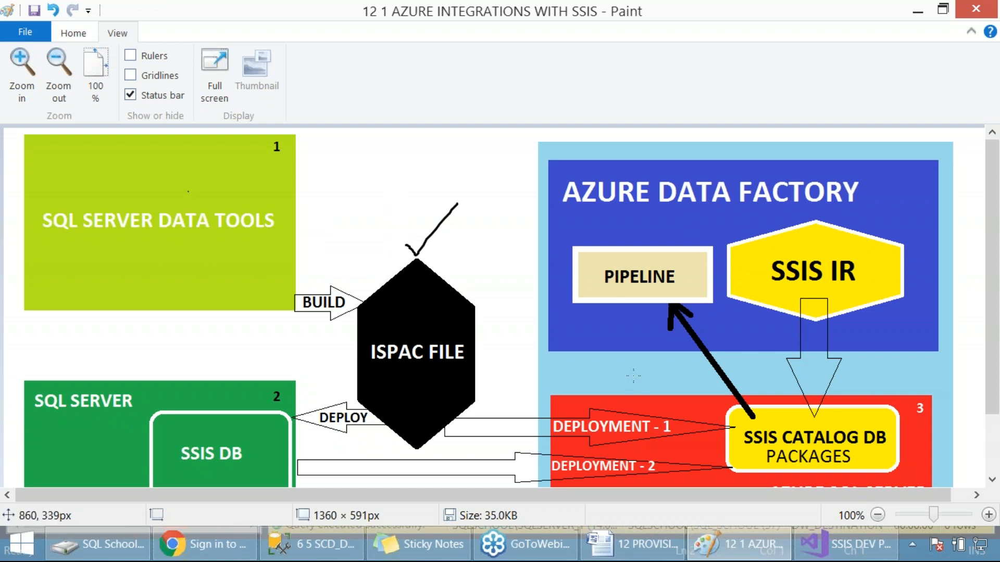
Step: Switch to the 12 PROVISION SSIS document in Word and select its heading on provisioning the Azure-SSIS IR
click(630, 545)
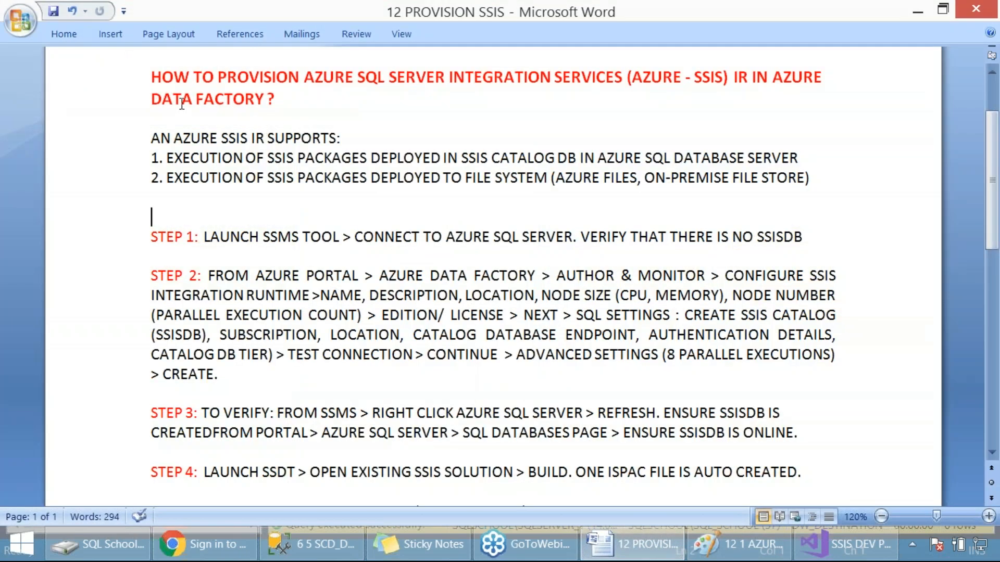
drag(151, 77, 761, 118)
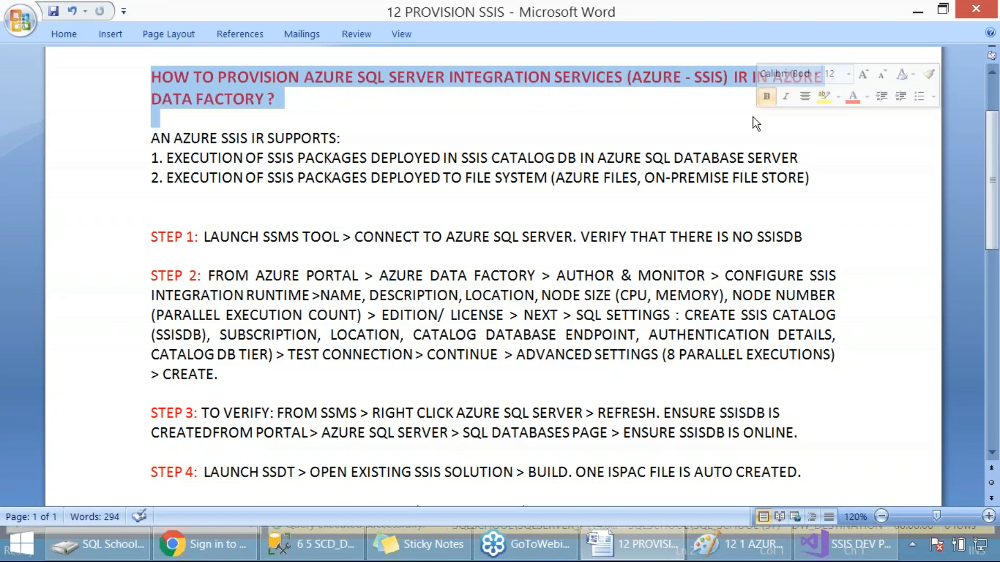
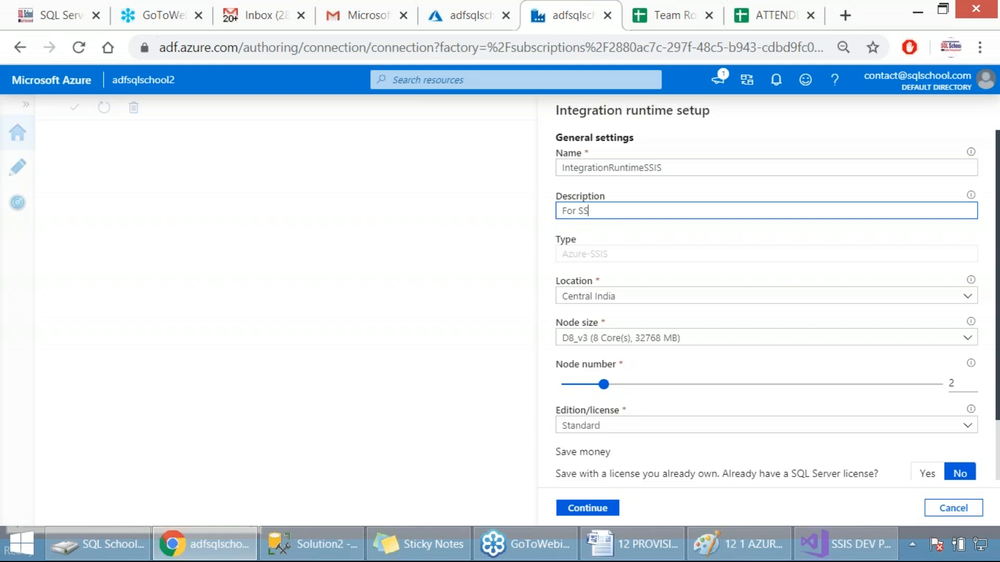
Step: Complete the integration runtime's description as "For SSIS Onpremise to ADF" and capture screenshots of the general settings
text(Onpremise to ADF)
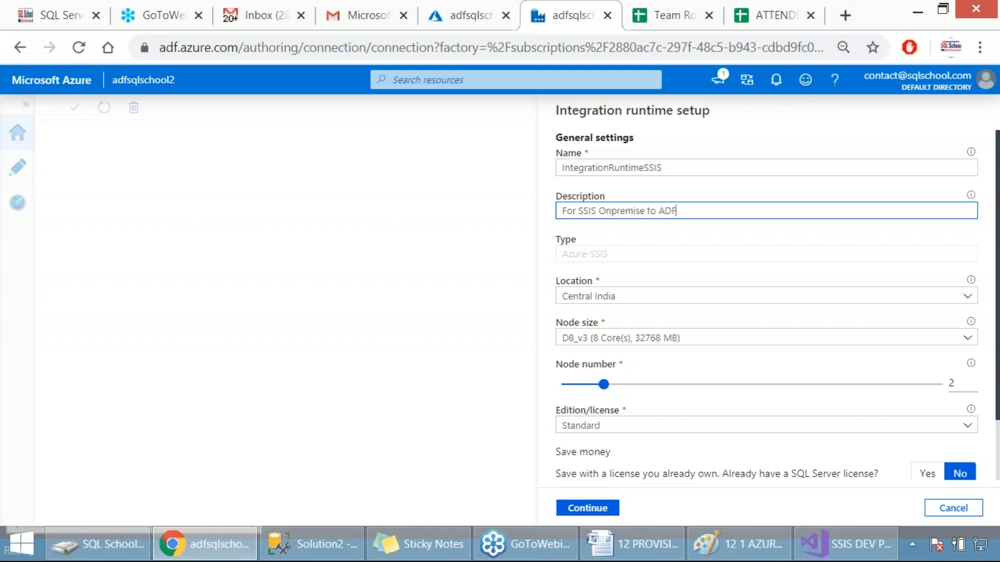
key(Print)
drag(527, 95, 786, 249)
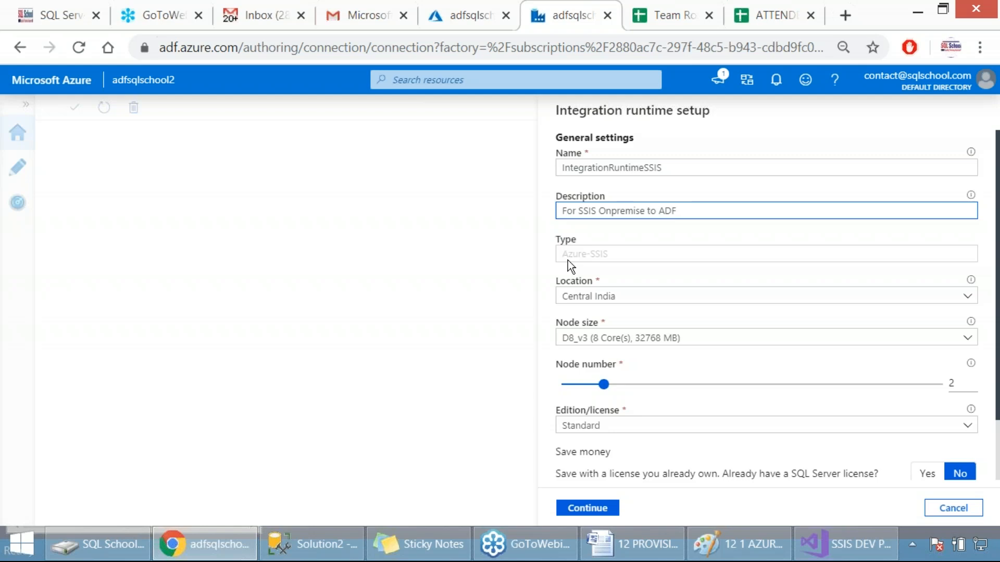
key(Print)
drag(526, 81, 798, 475)
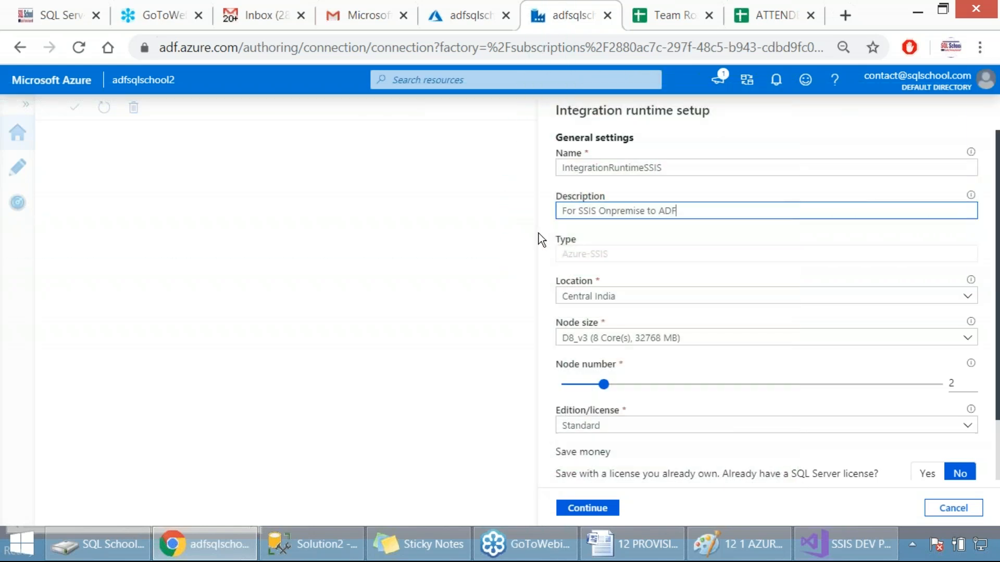
Step: Look through the available locations for the integration runtime and choose East US 2
click(592, 298)
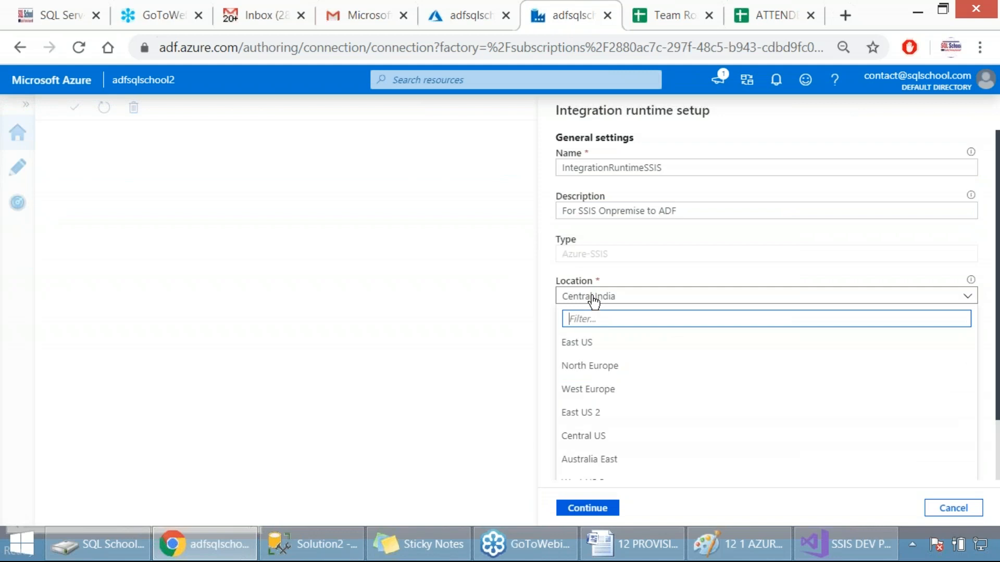
scroll(641, 383, down, 4)
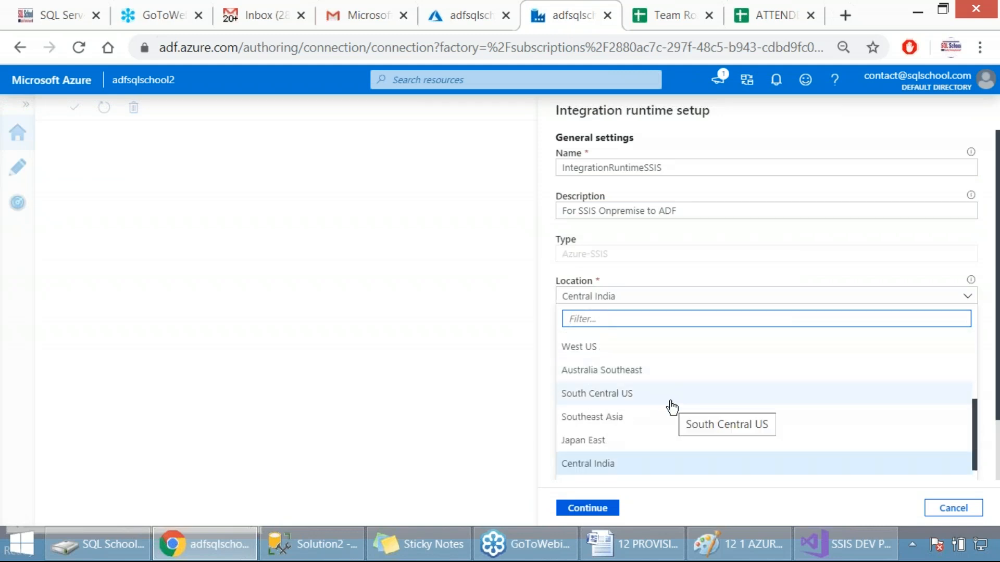
scroll(668, 406, down, 2)
scroll(637, 384, down, 3)
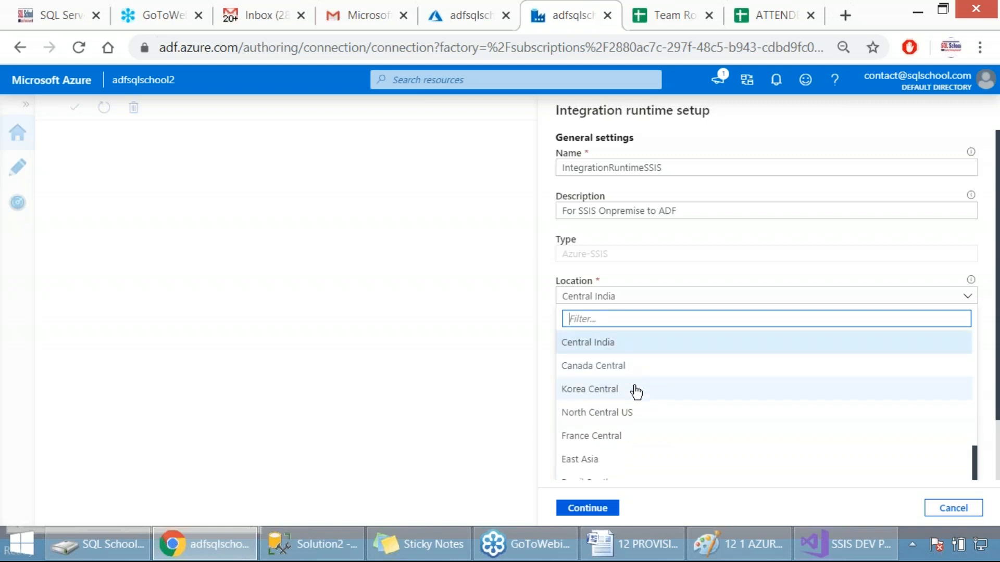
scroll(643, 434, up, 5)
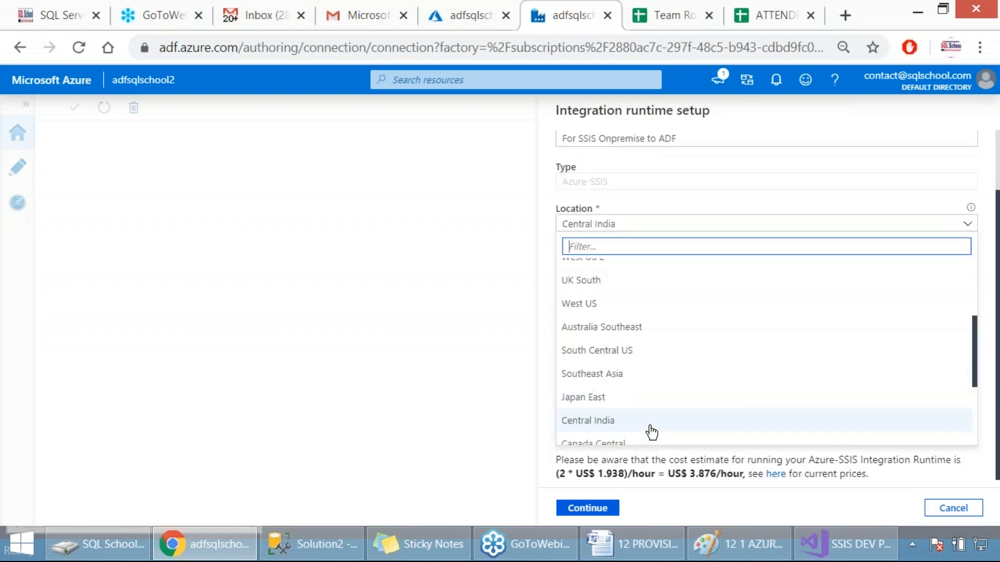
scroll(648, 373, down, 2)
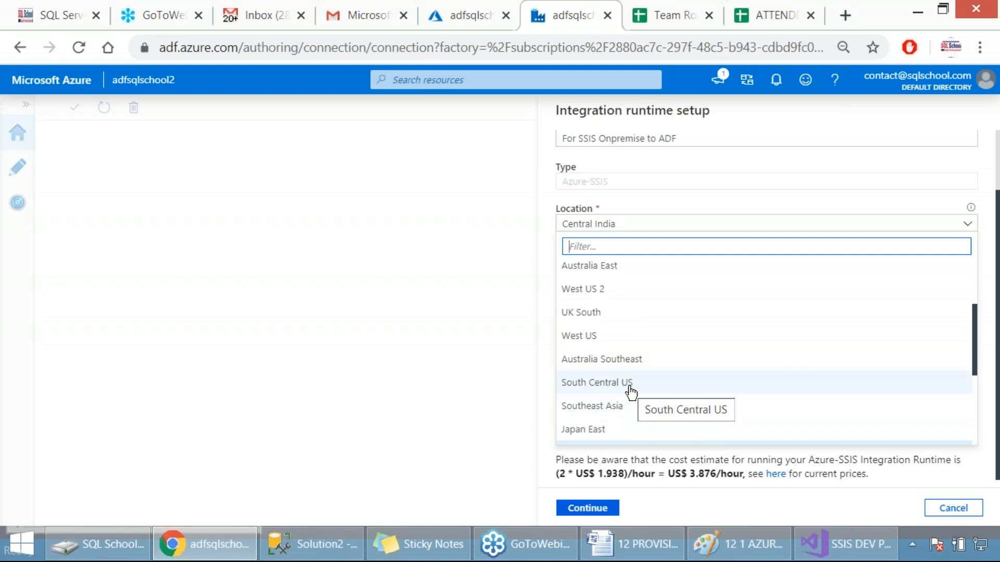
scroll(633, 390, down, 2)
scroll(636, 388, up, 4)
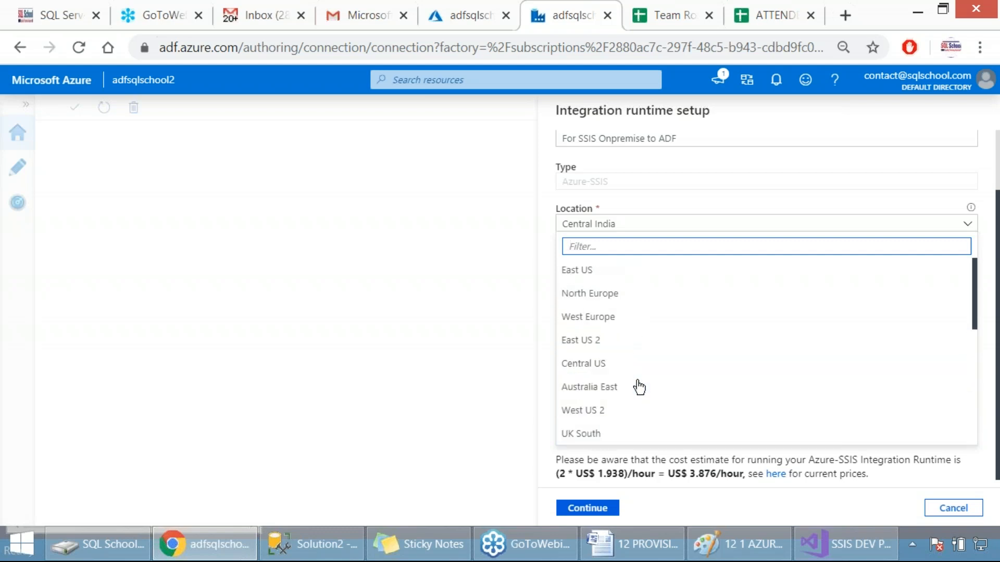
click(611, 345)
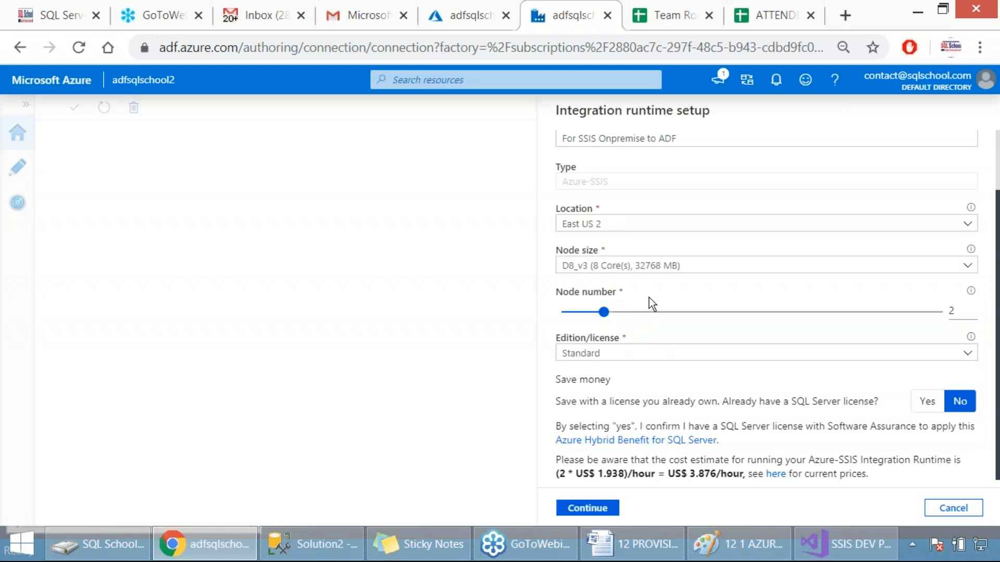
Step: Set the integration runtime's location to Central India and capture a screenshot of the setup pane
click(619, 225)
scroll(629, 390, down, 5)
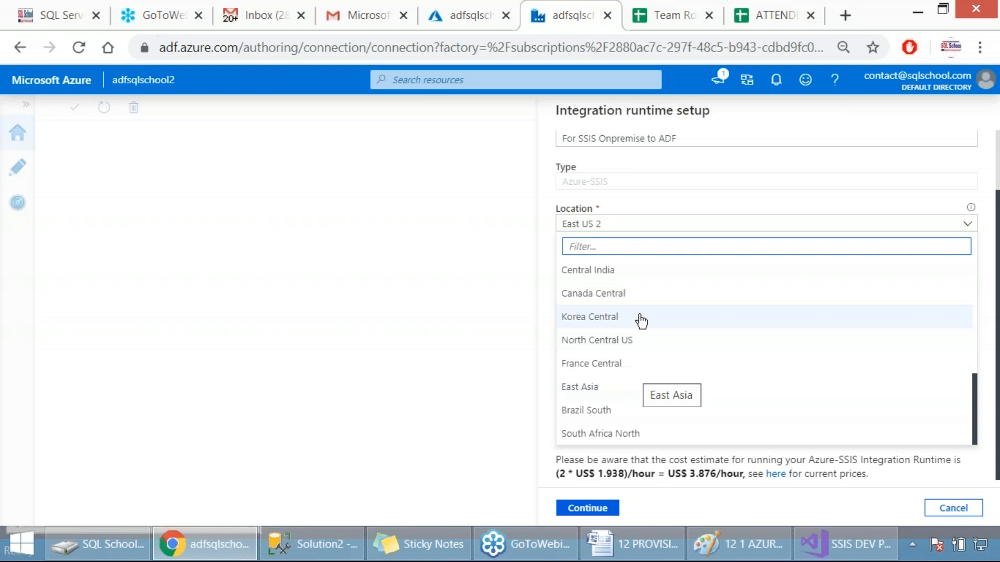
click(621, 275)
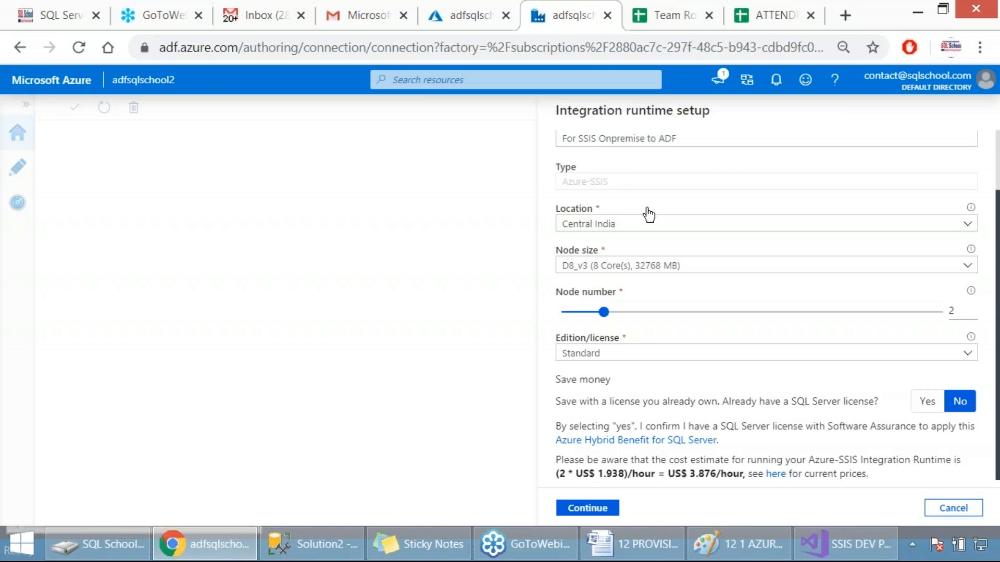
key(Print)
drag(528, 94, 792, 509)
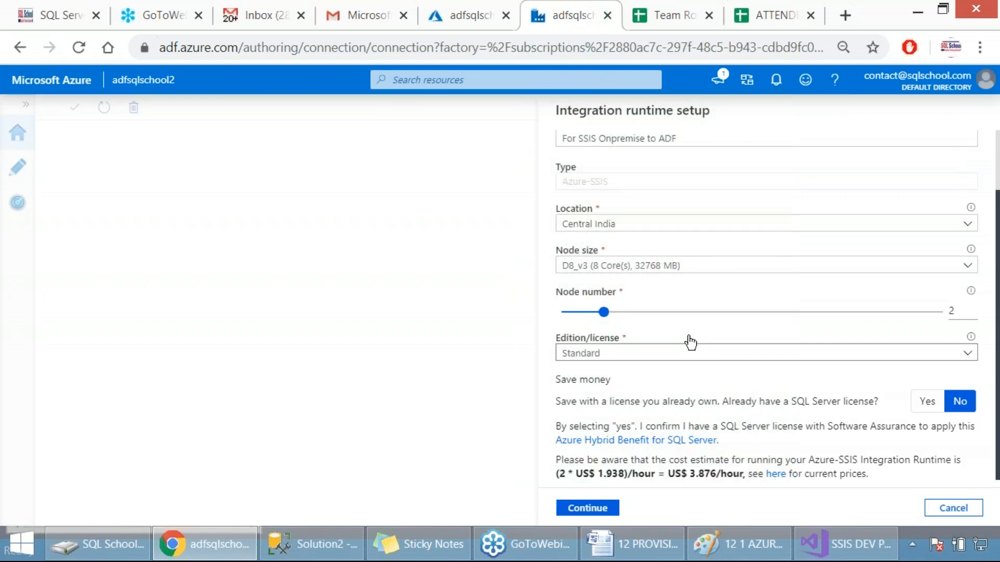
Step: Set the node size to D2_v3 (2 Core(s), 8192 MB) and highlight the hourly cost estimate
click(600, 266)
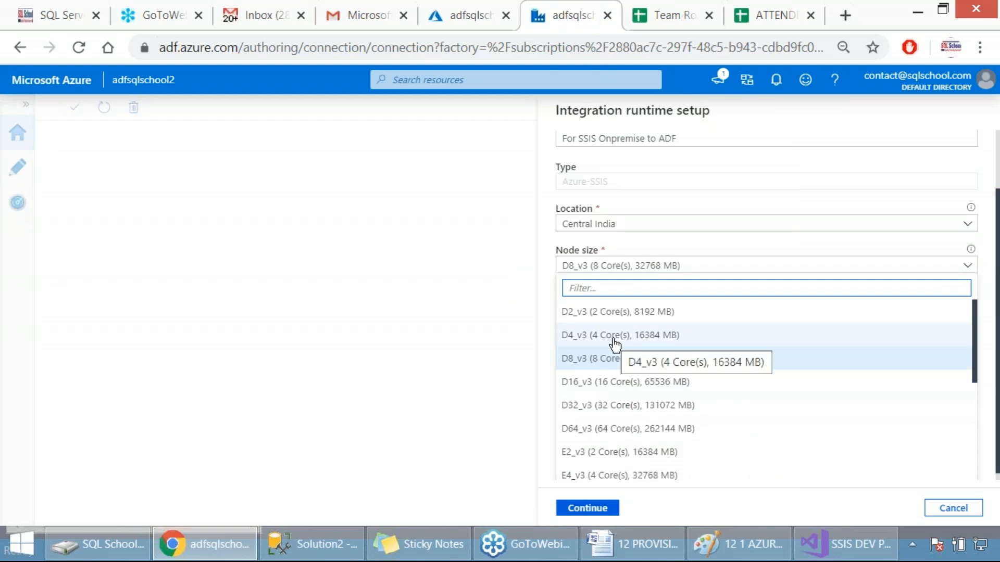
click(611, 312)
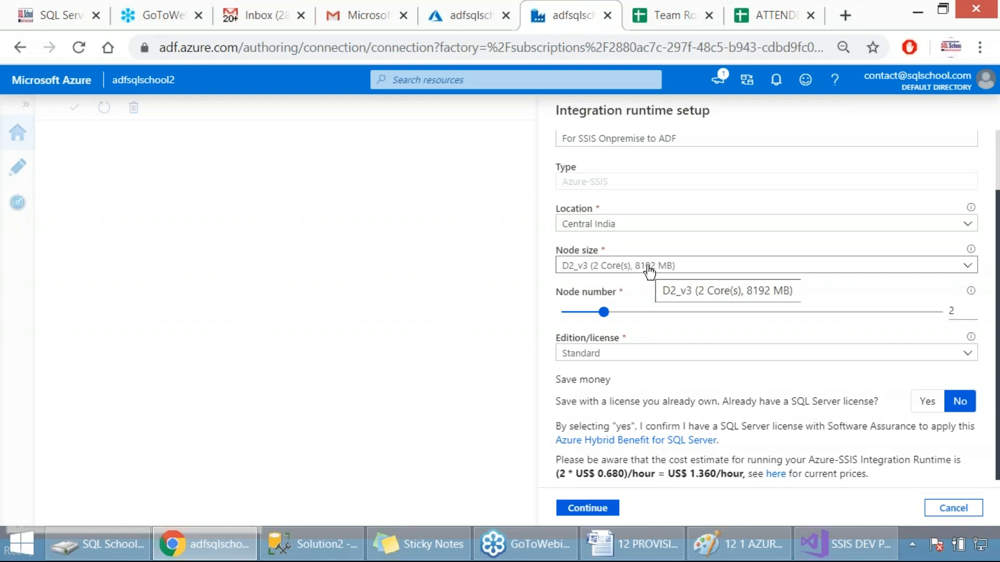
click(959, 310)
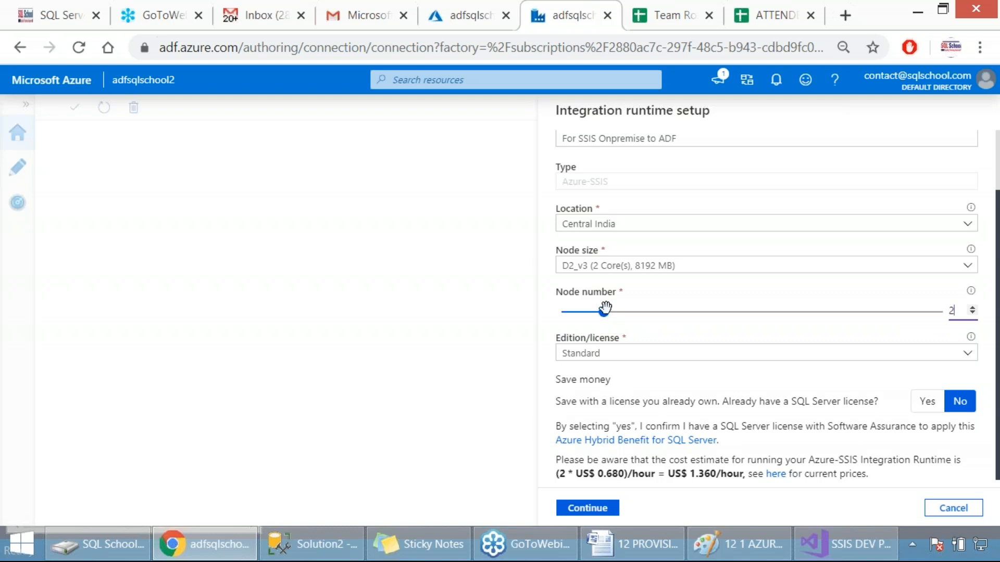
click(672, 477)
drag(672, 477, 740, 475)
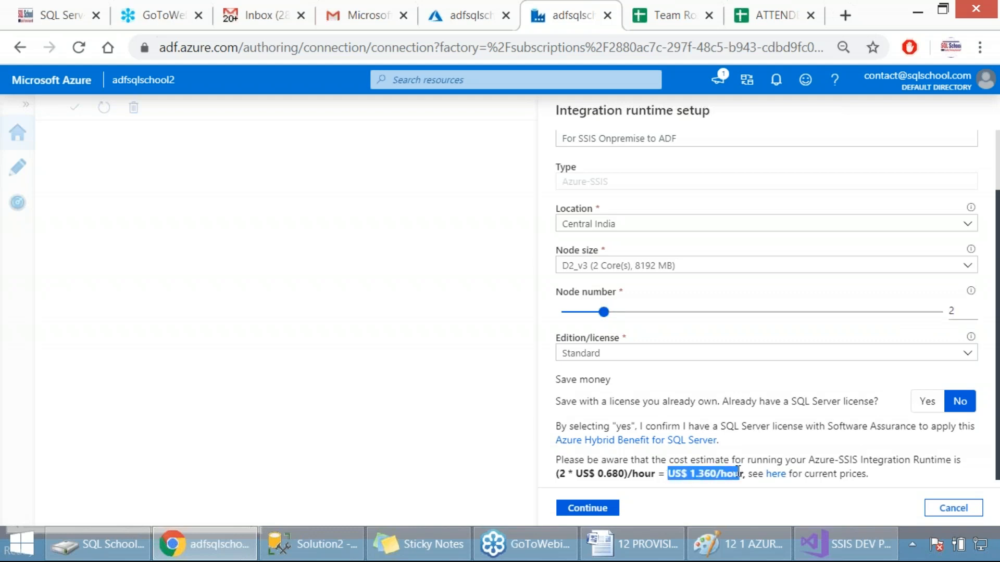
Step: Try node numbers 10, 8 and 9 to compare their hourly cost estimates
mouse_move(619, 315)
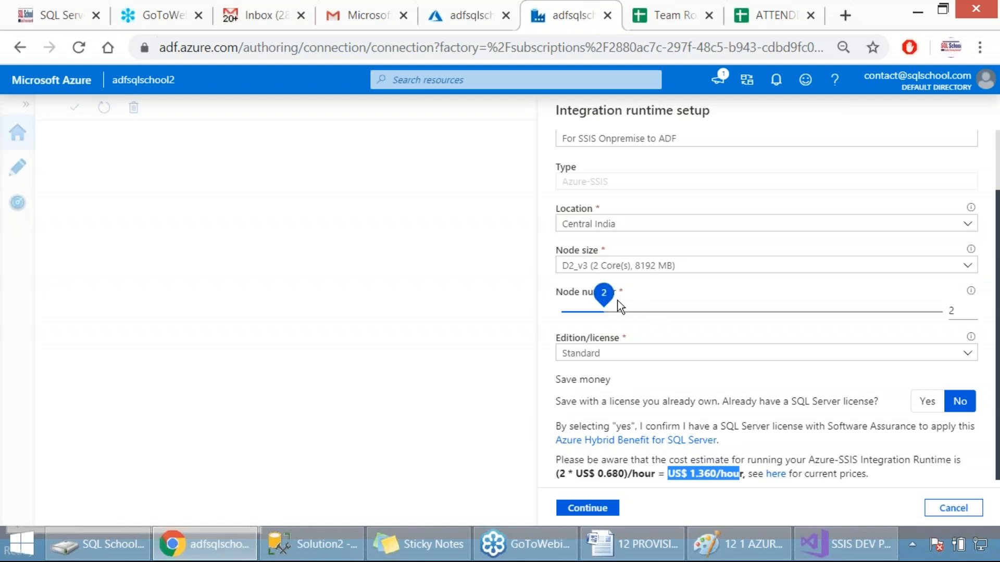
click(943, 312)
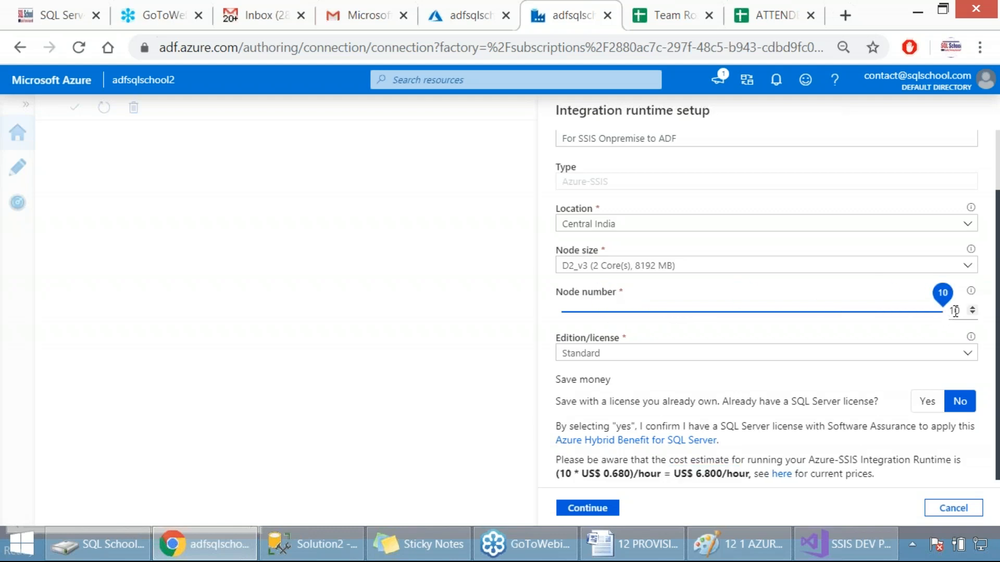
click(860, 315)
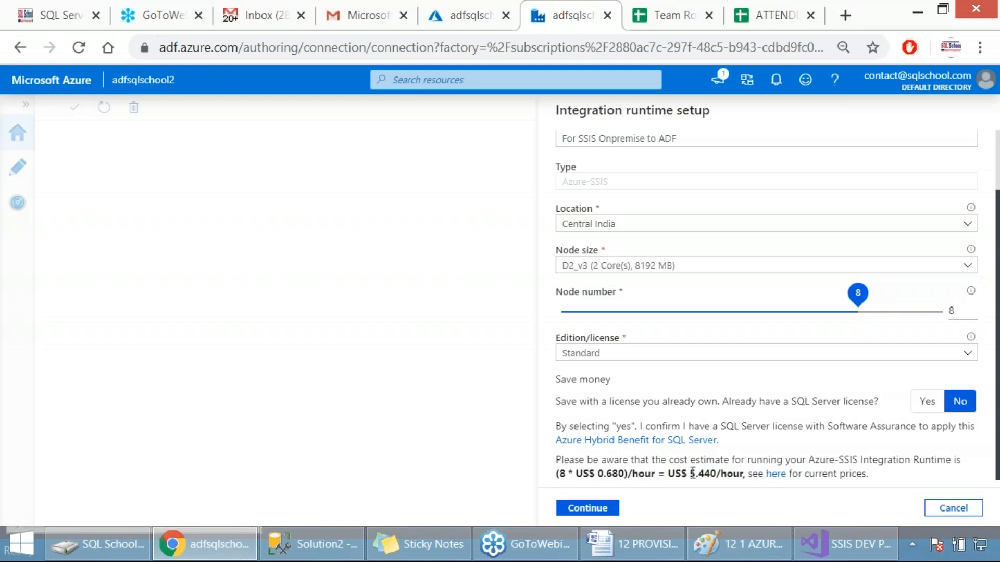
drag(690, 474, 740, 474)
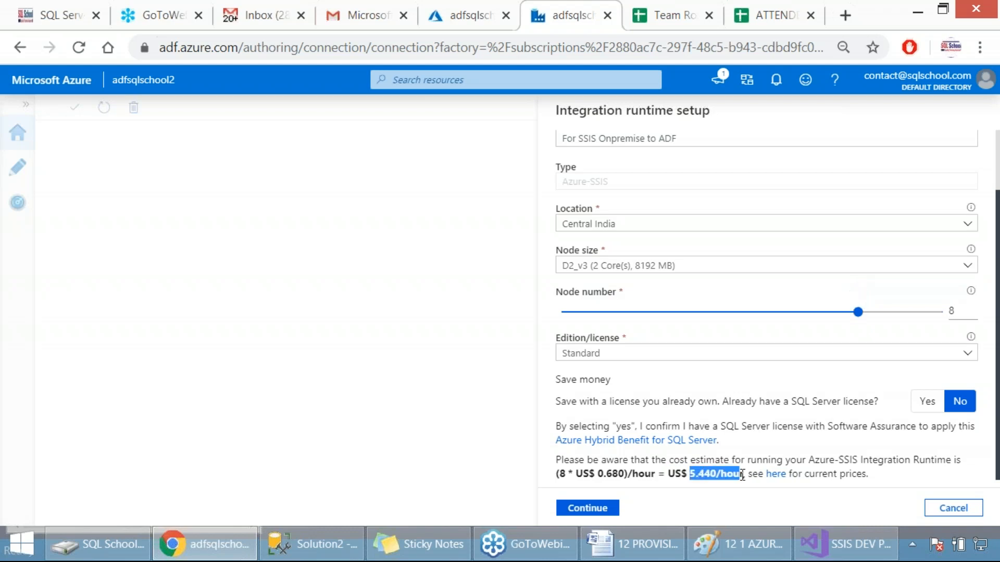
click(920, 311)
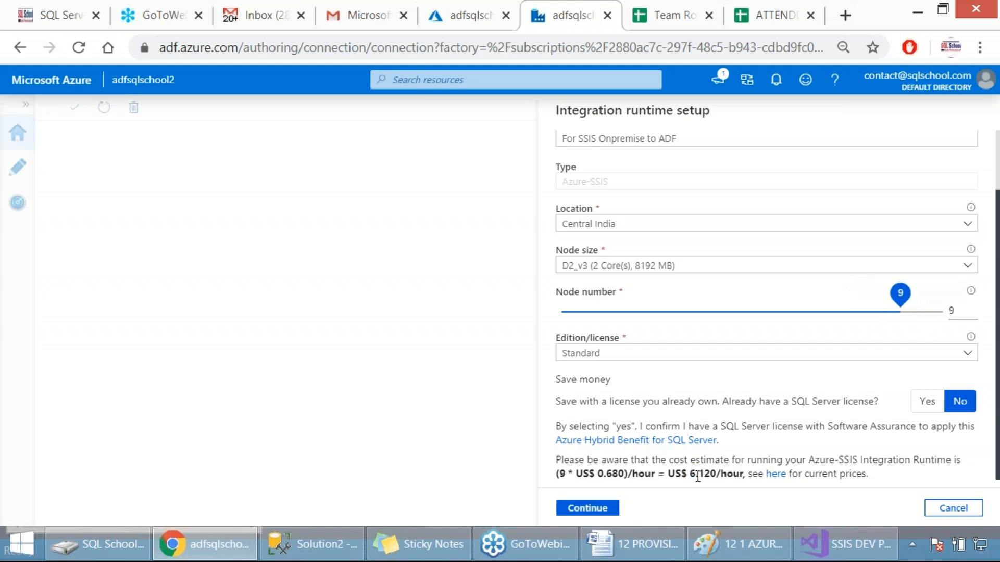
Step: Set the node number to 2 and highlight the hourly cost estimate for that node count
double_click(947, 311)
text(2)
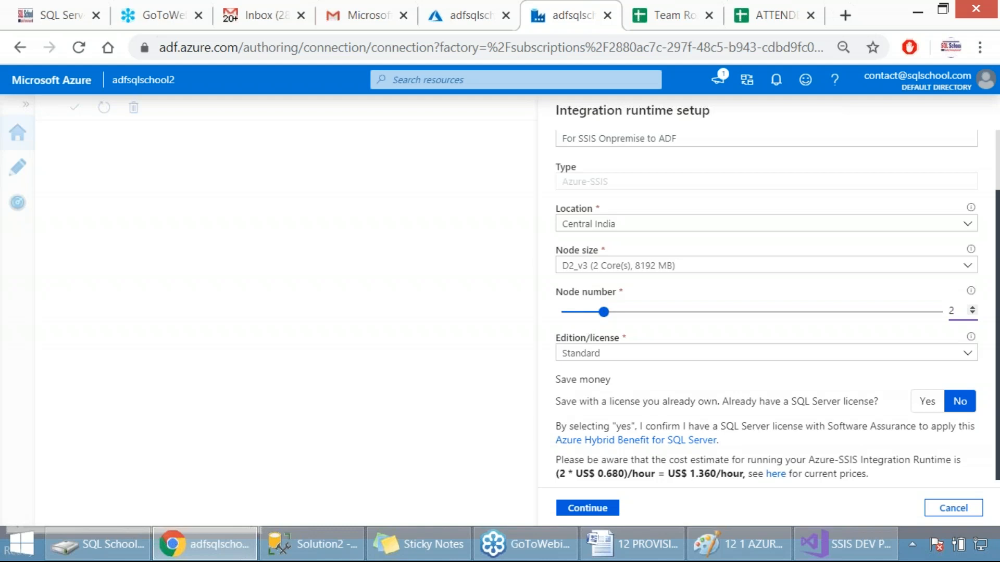
drag(686, 473, 740, 471)
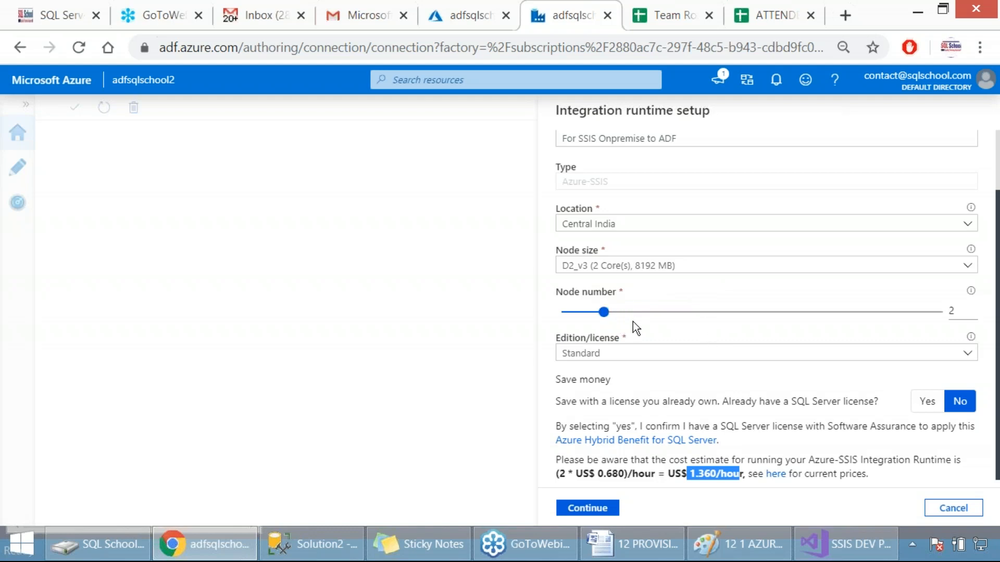
Step: Try the Enterprise edition/license and highlight its hourly cost estimate
click(621, 353)
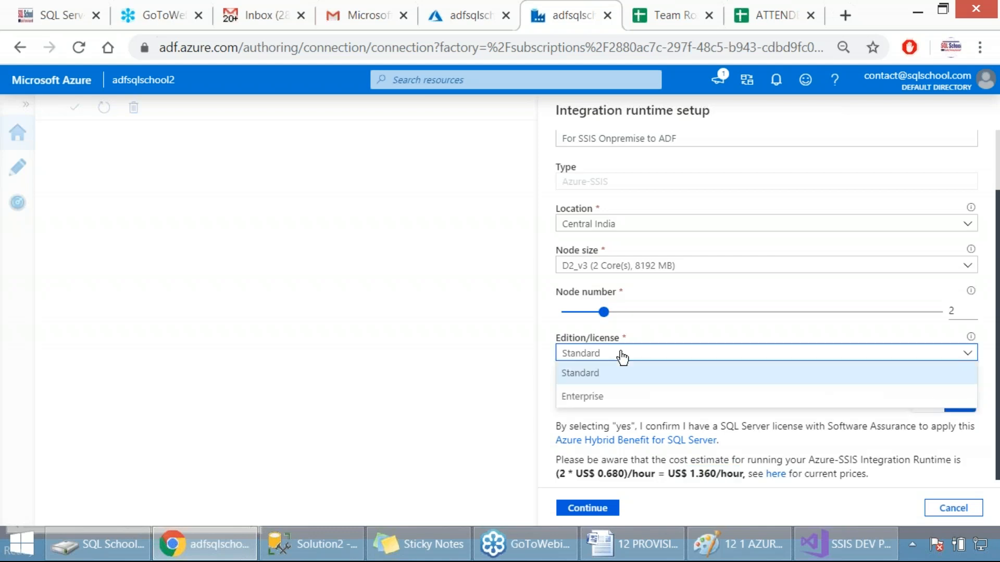
drag(615, 378, 623, 400)
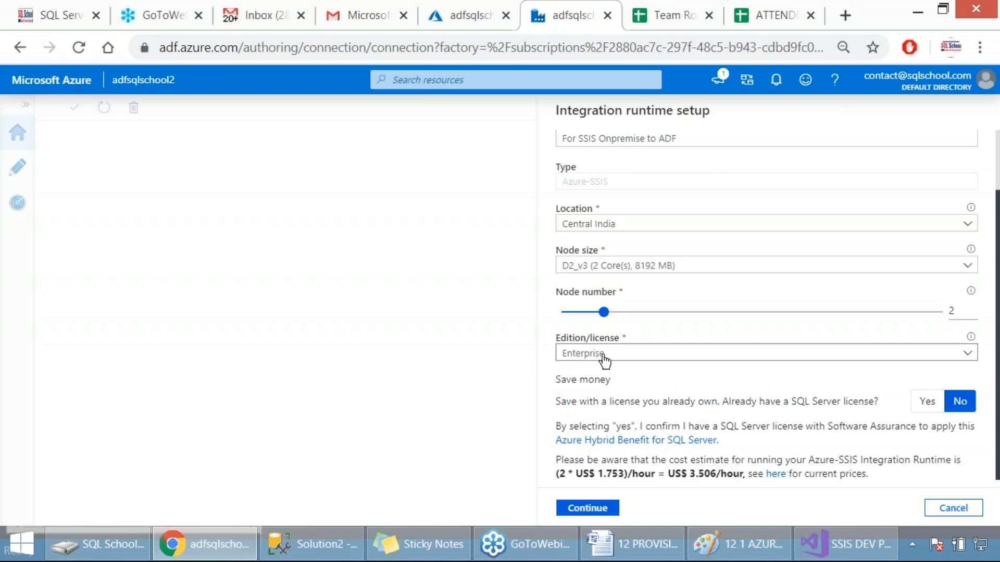
drag(680, 474, 717, 474)
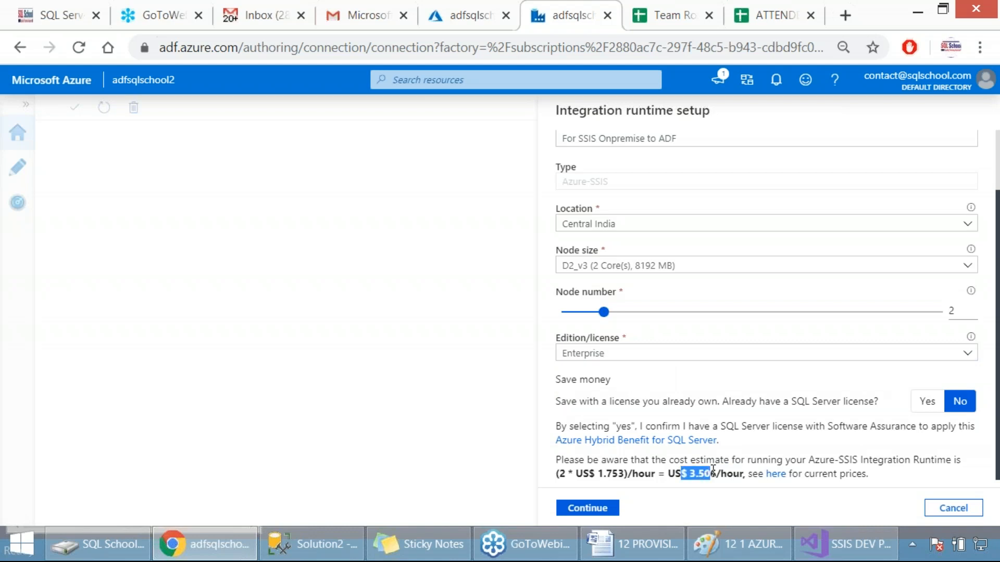
Step: Set the edition/license to Standard and capture a screenshot of the configured general settings
click(634, 355)
click(610, 374)
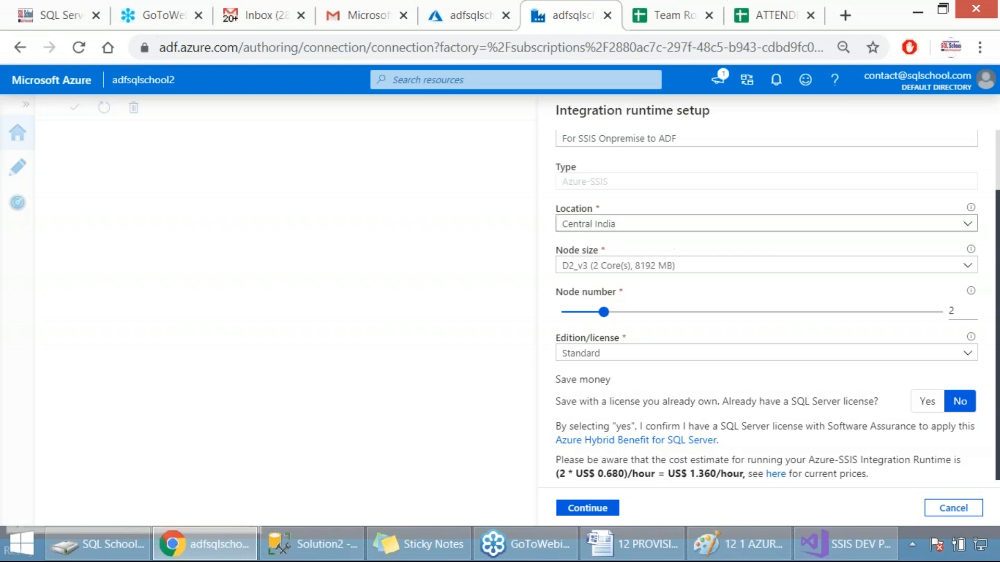
key(Print)
drag(545, 92, 901, 490)
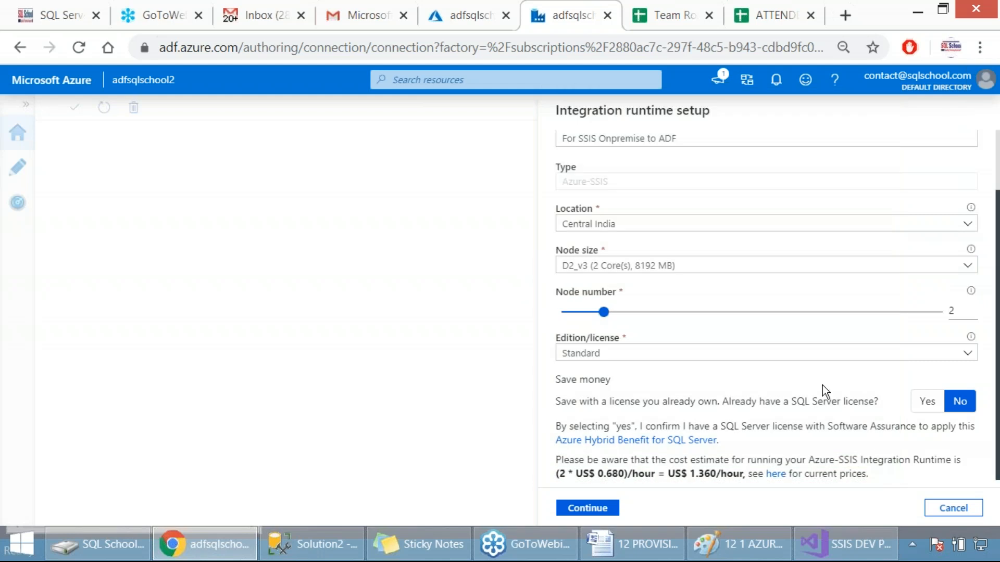
Step: Continue to the deployment settings and highlight the SSIS catalog (SSISDB) option's description and the catalog database server endpoint label
click(596, 511)
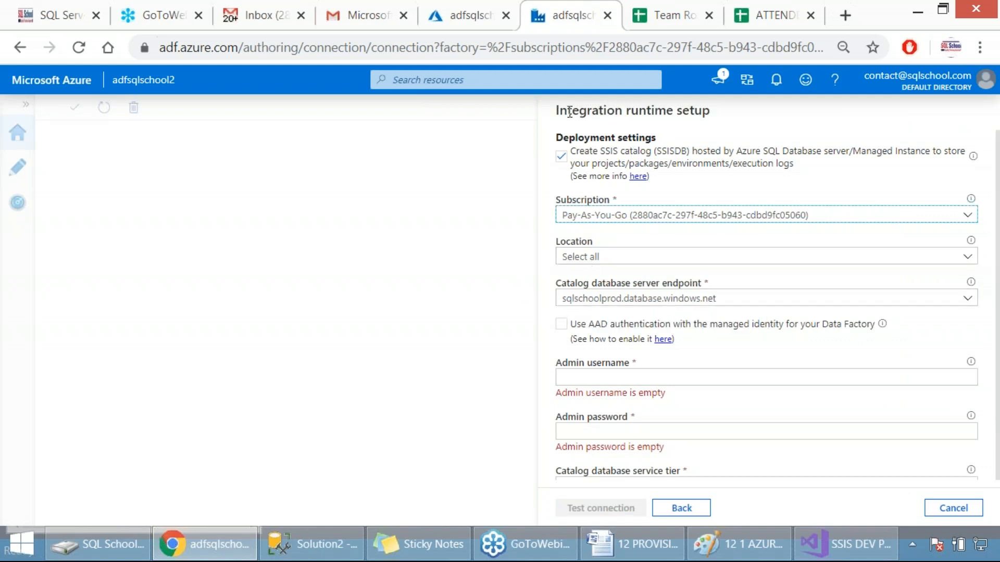
drag(567, 111, 675, 110)
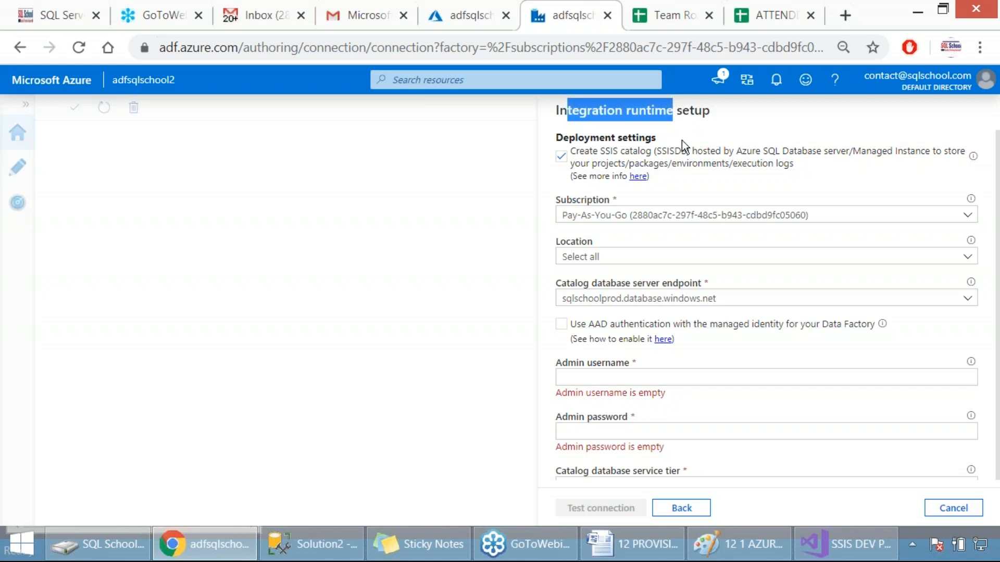
drag(600, 152, 687, 155)
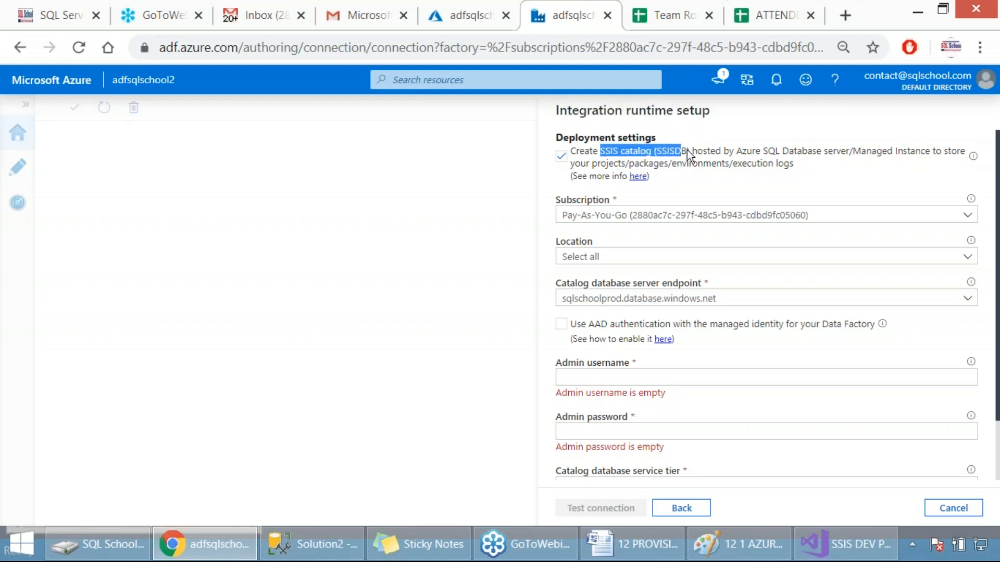
drag(779, 152, 842, 156)
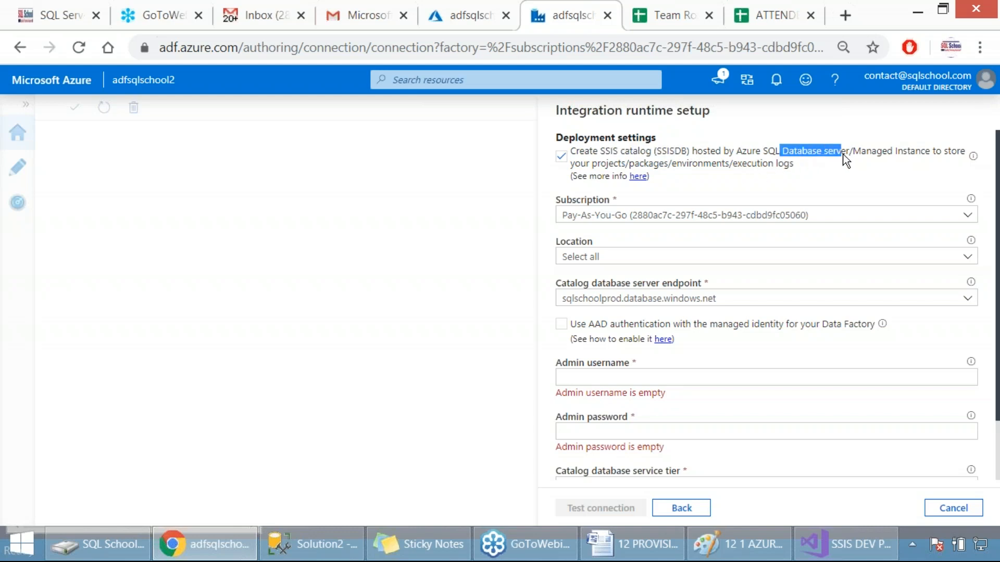
drag(601, 164, 708, 165)
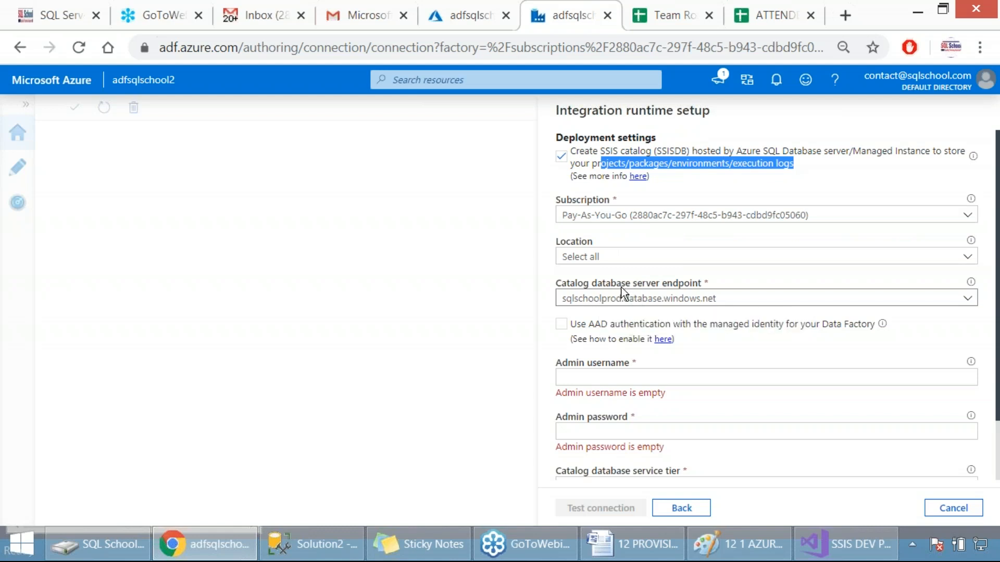
drag(610, 283, 691, 290)
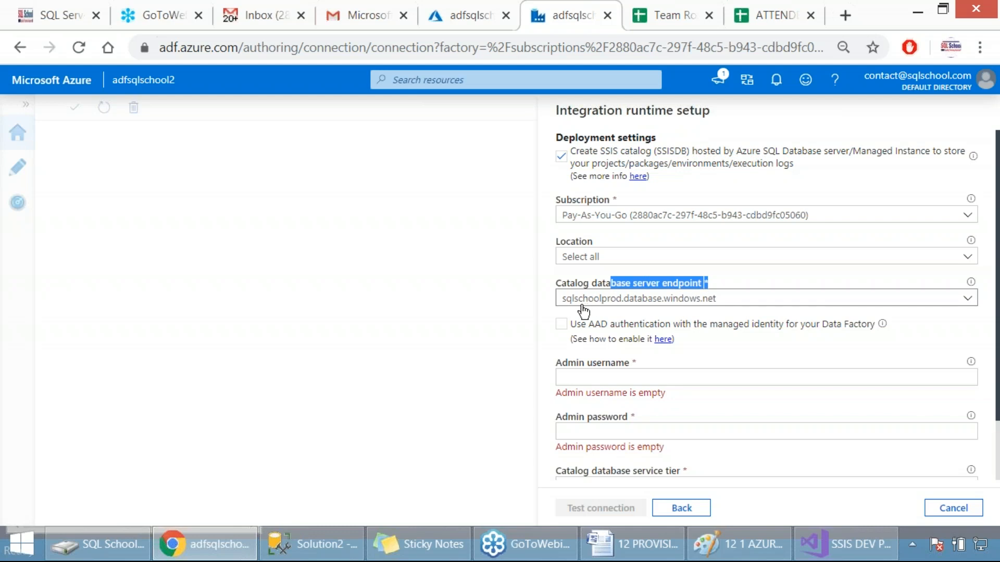
Step: Select sqlschoolprod.database.windows.net as the catalog database server endpoint and enter the admin username sqlschool and the admin password
click(635, 302)
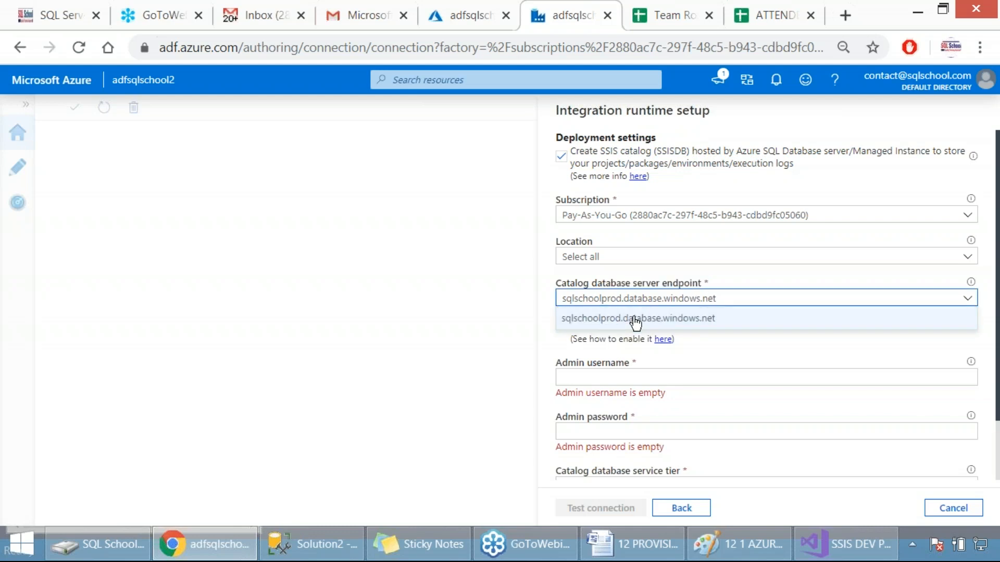
click(633, 318)
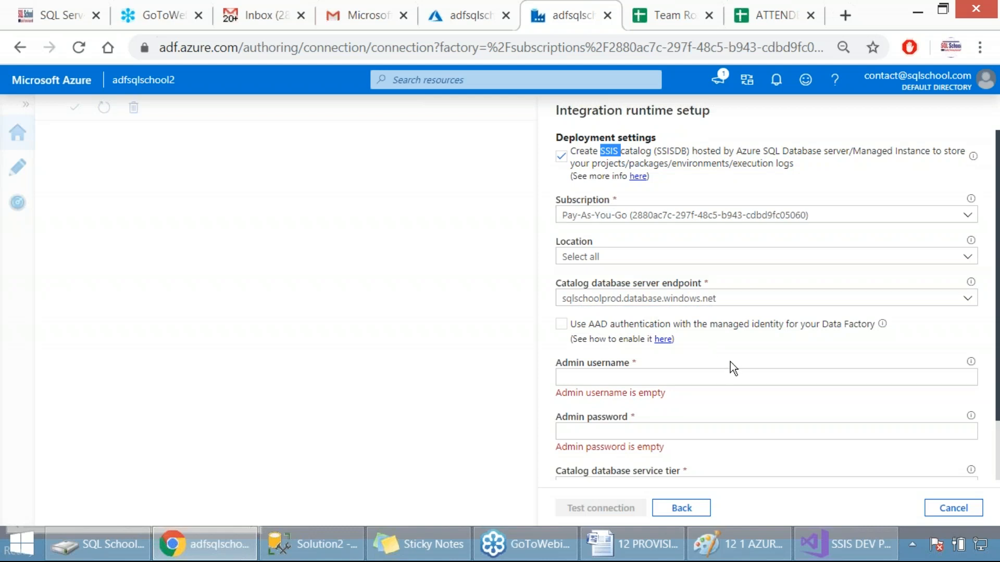
click(682, 376)
text(sqlschool)
key(Tab)
key(Tab)
text(************)
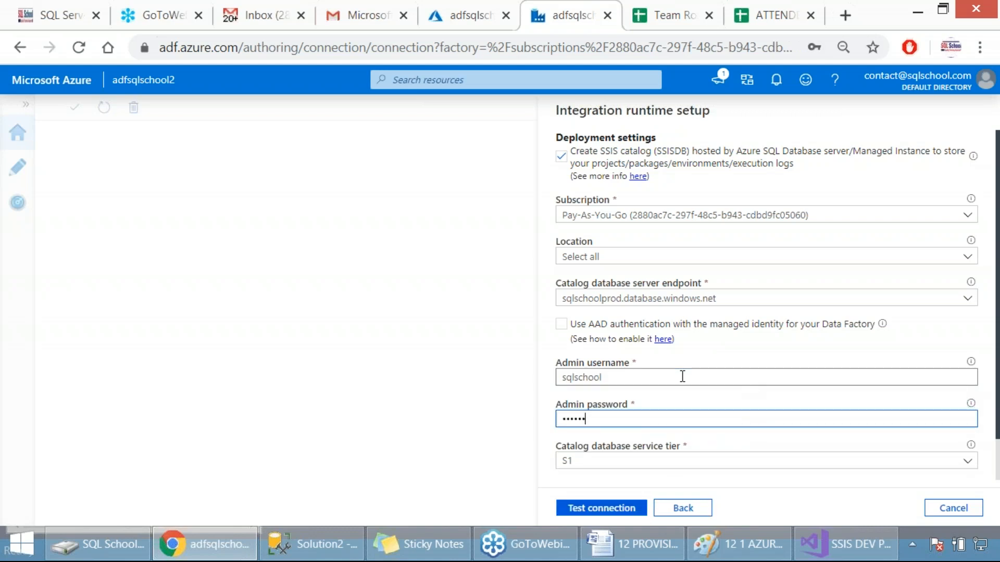
text(***)
Step: Set the catalog database service tier to Basic and capture a screenshot of the deployment settings
scroll(681, 376, down, 1)
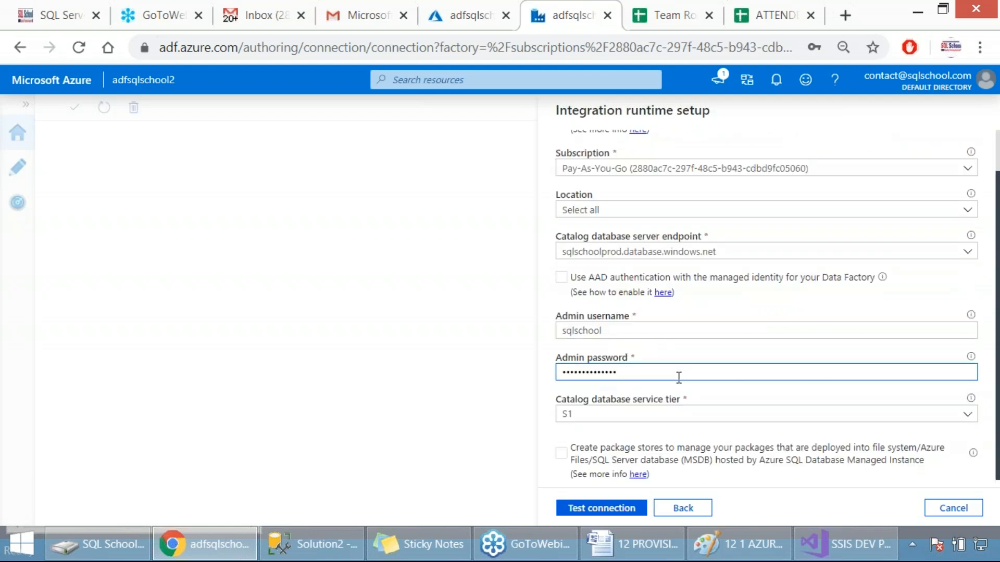
click(603, 414)
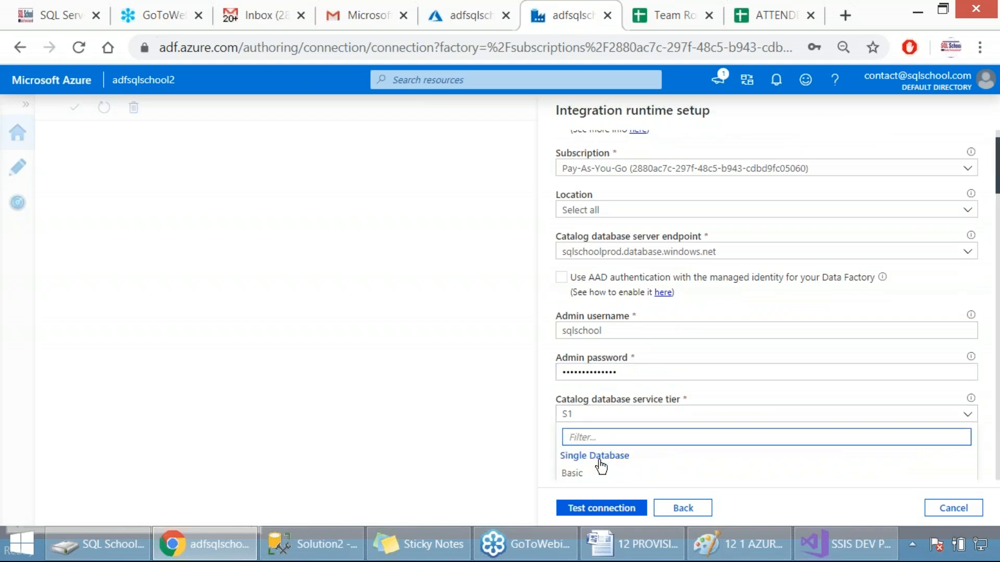
click(580, 475)
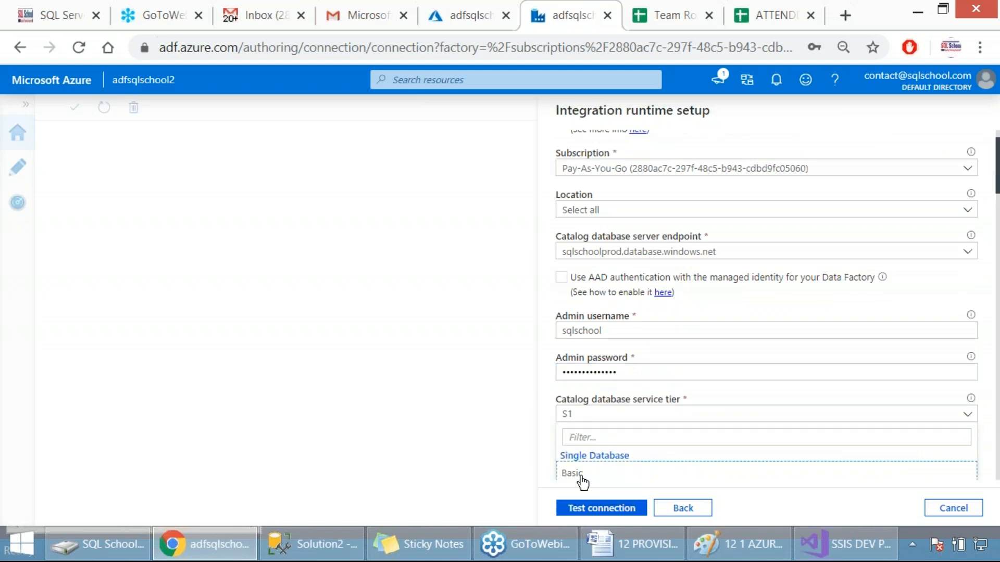
click(581, 475)
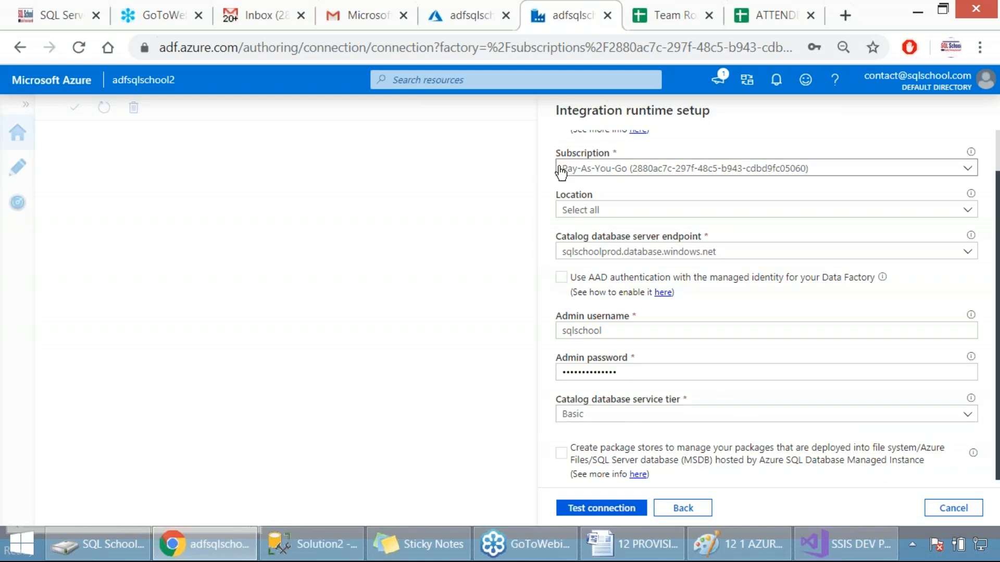
key(Print)
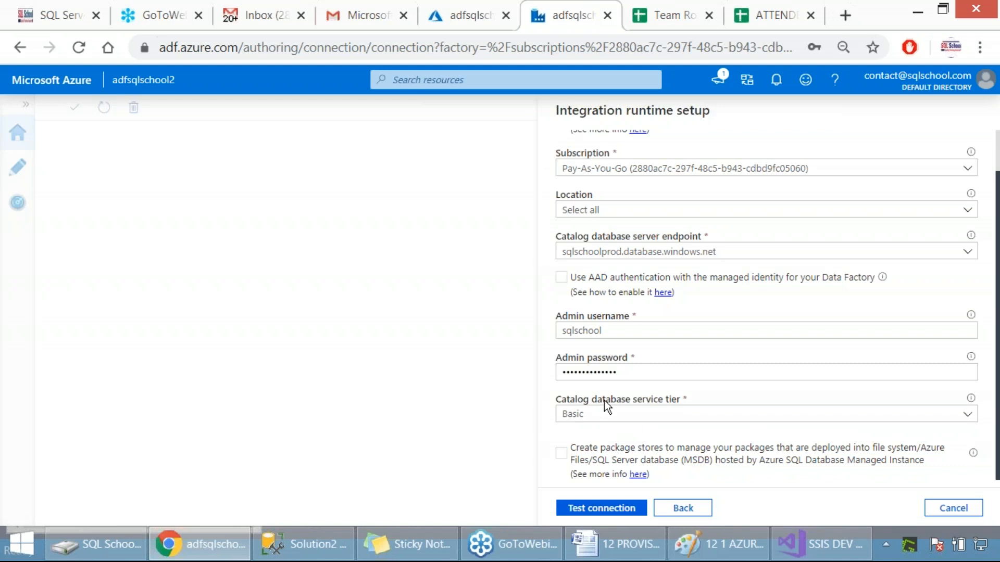
drag(531, 129, 871, 473)
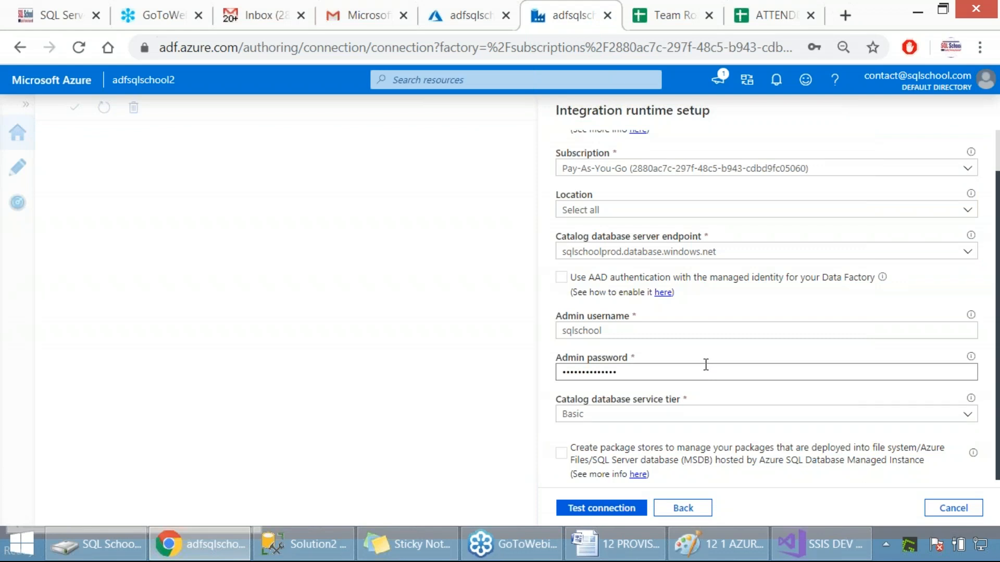
Step: Try the package stores option, highlight key phrases in its description and in the SSIS catalog option, and disable it again
click(561, 453)
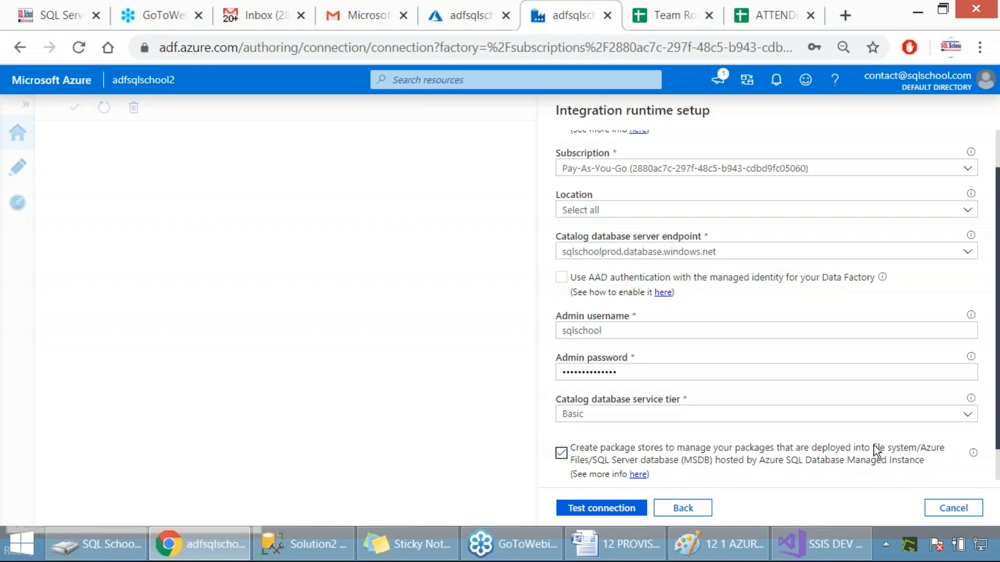
drag(875, 447, 913, 451)
drag(593, 461, 713, 437)
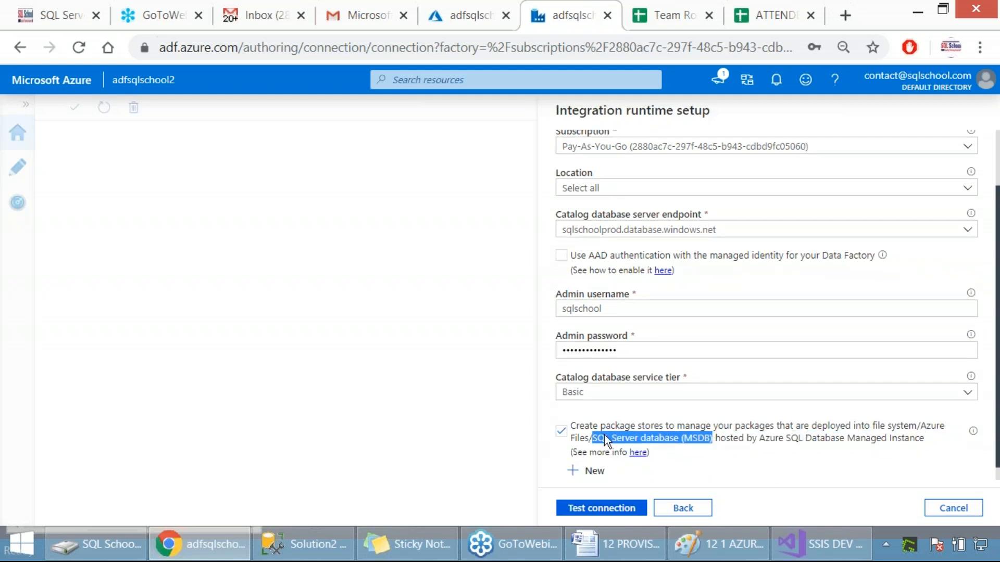
drag(589, 427, 663, 428)
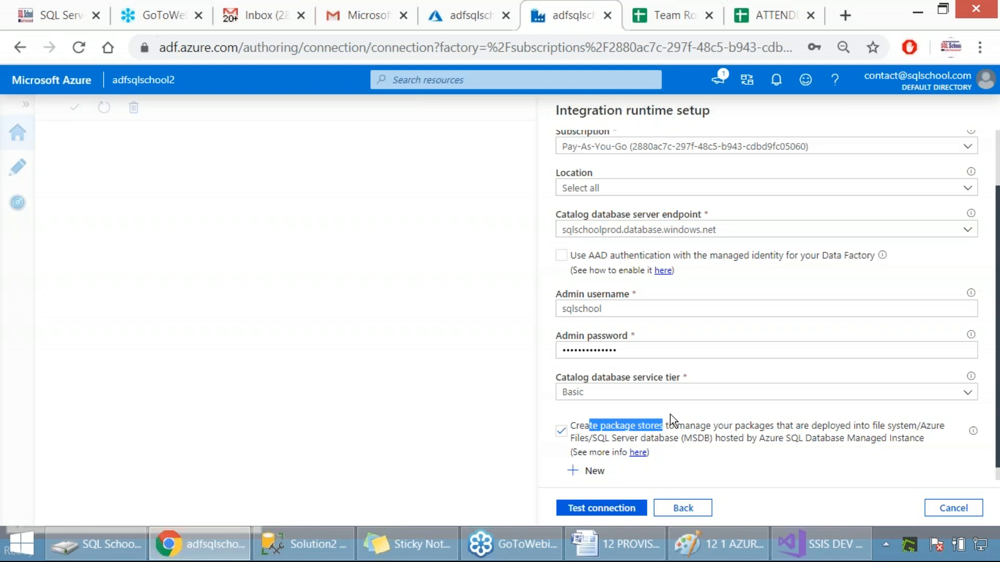
scroll(670, 417, up, 2)
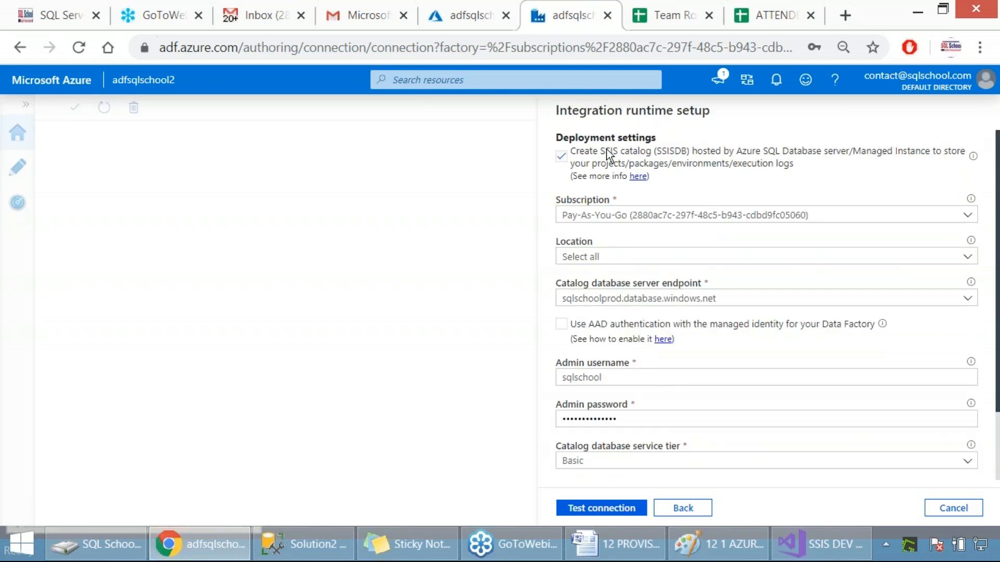
drag(601, 152, 642, 155)
scroll(711, 281, down, 2)
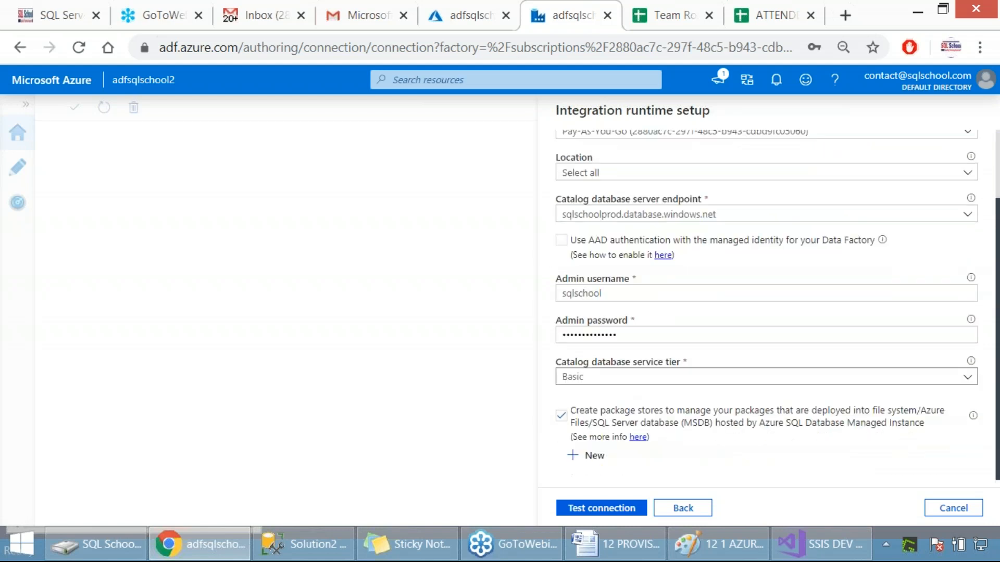
drag(605, 411, 656, 417)
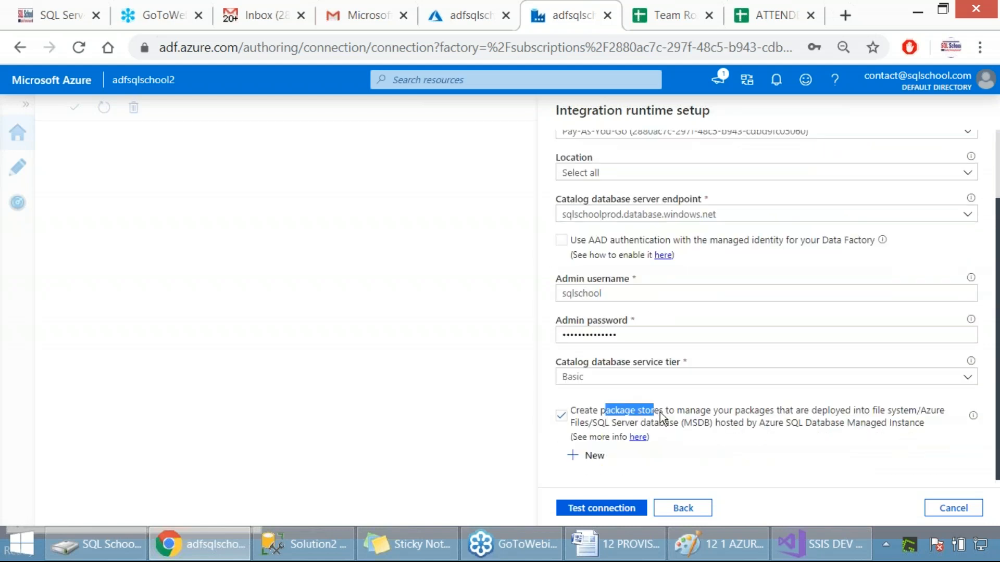
click(561, 415)
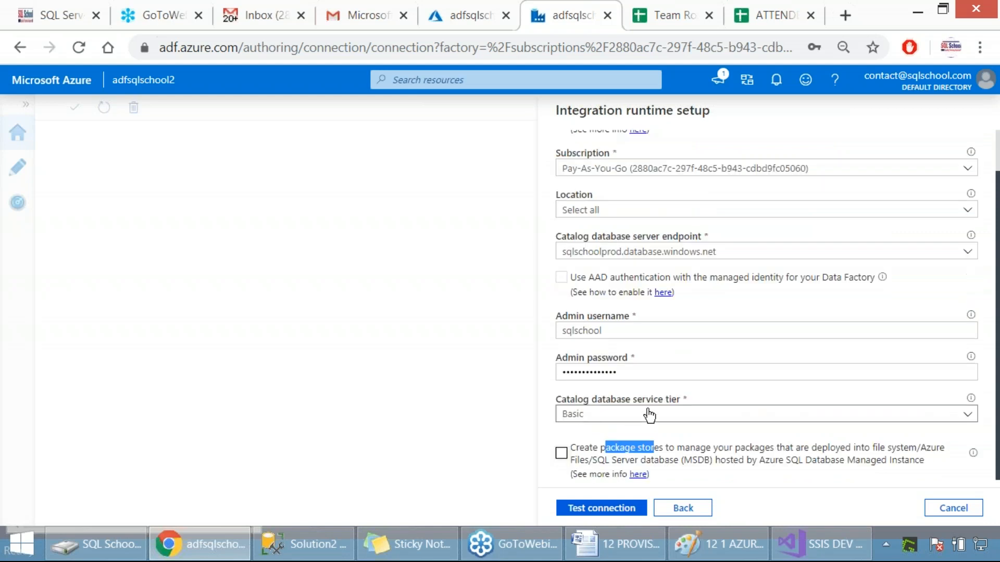
Step: Test the connection to the catalog database server and capture a screenshot of the result
click(585, 508)
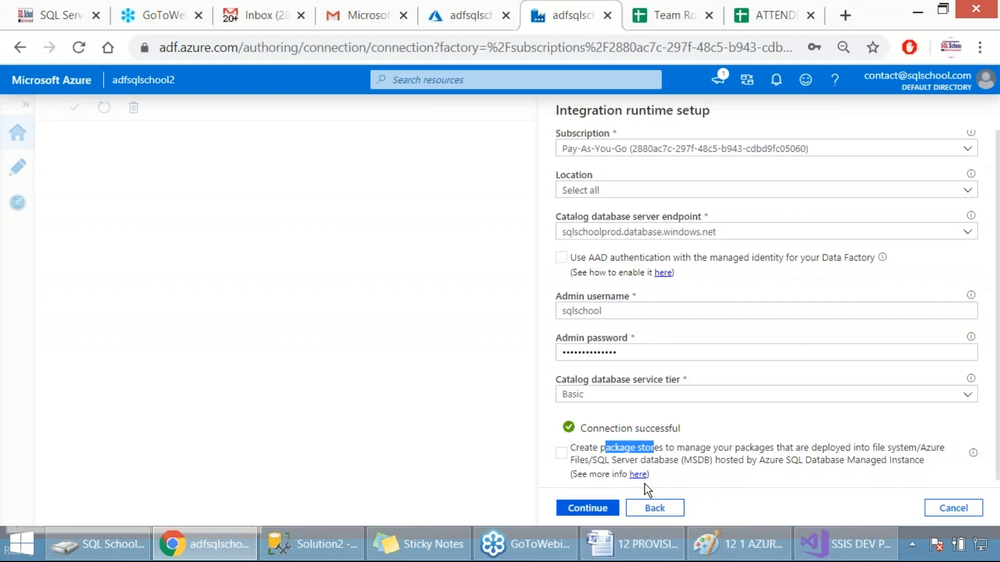
key(Print)
drag(514, 103, 874, 522)
Step: Switch to the 12 PROVISION SSIS document in Word, highlight the Step 2 instructions and make TEST CONNECTION bold
click(655, 546)
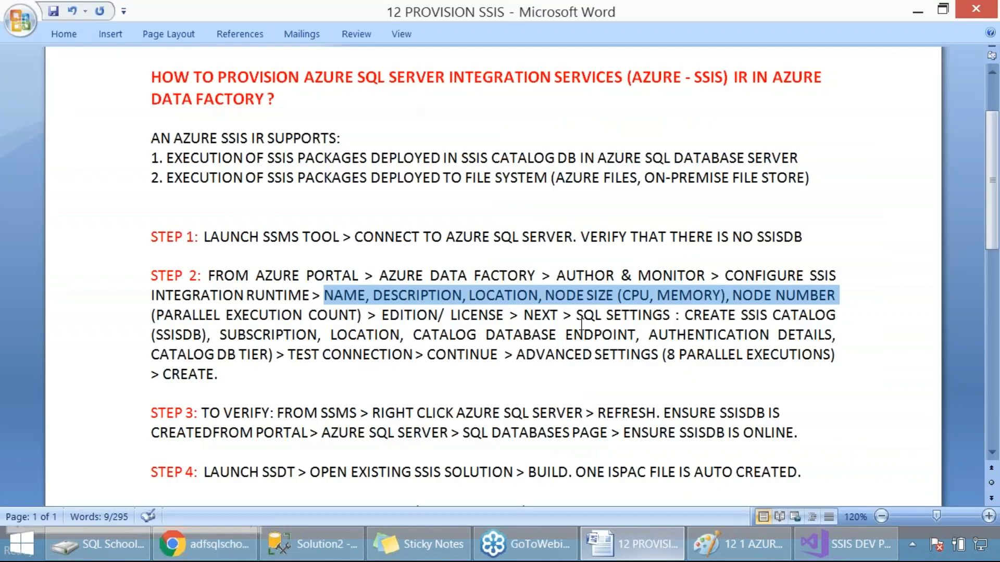
drag(224, 276, 501, 348)
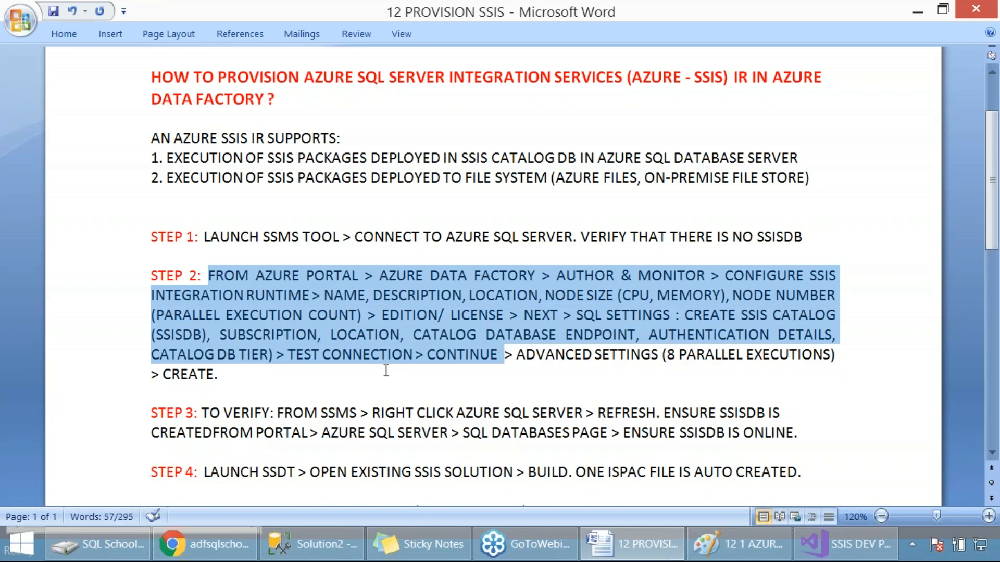
click(437, 336)
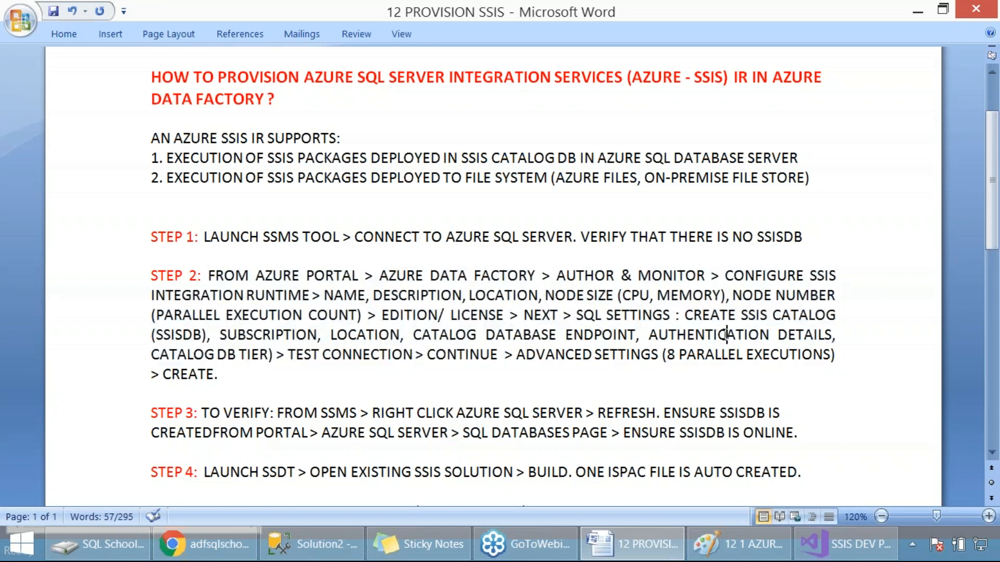
drag(290, 356, 386, 358)
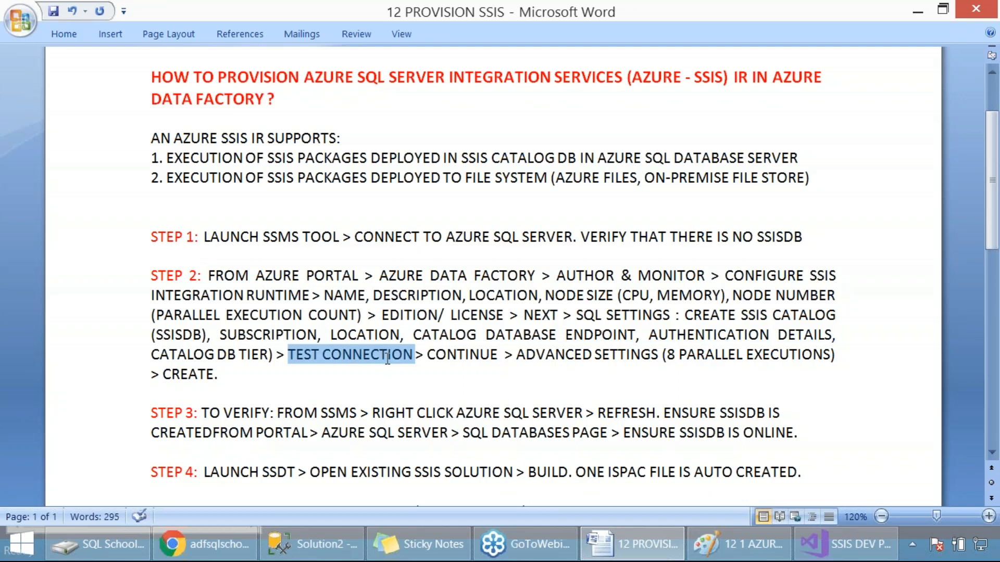
click(387, 375)
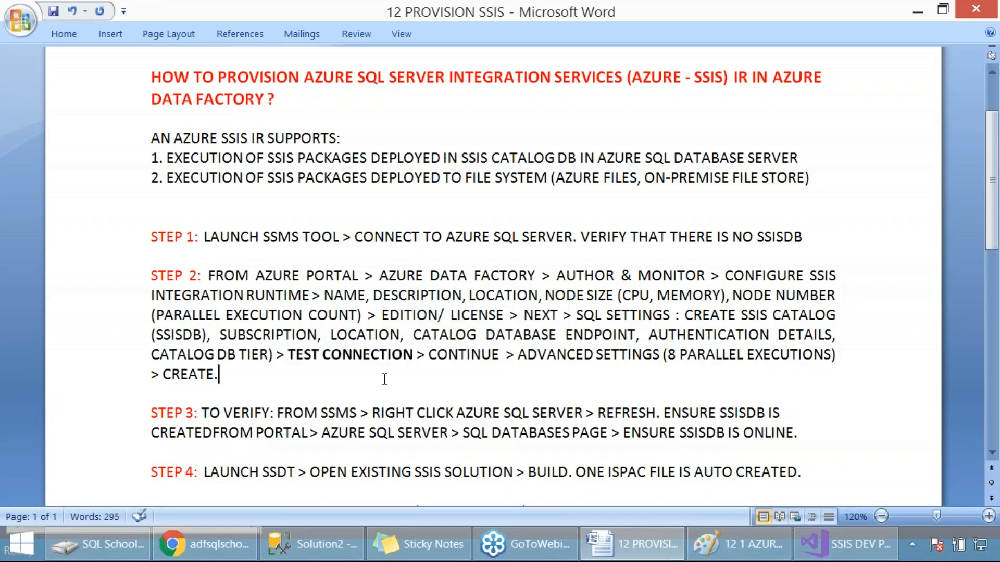
Step: Back in Azure Data Factory's advanced settings, set the maximum parallel executions per node to 4 and capture a screenshot of the page
key(alt+Tab)
click(582, 506)
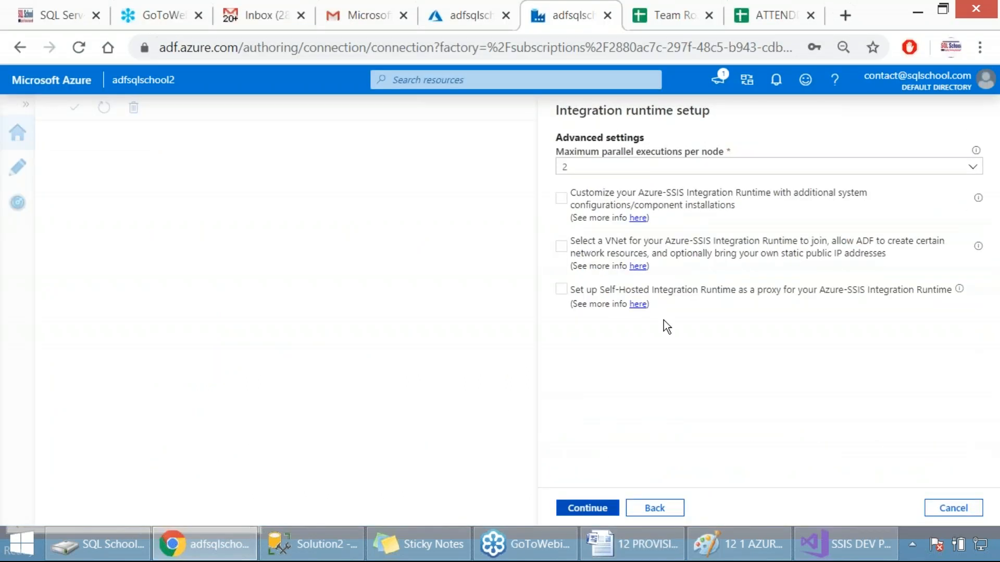
click(594, 168)
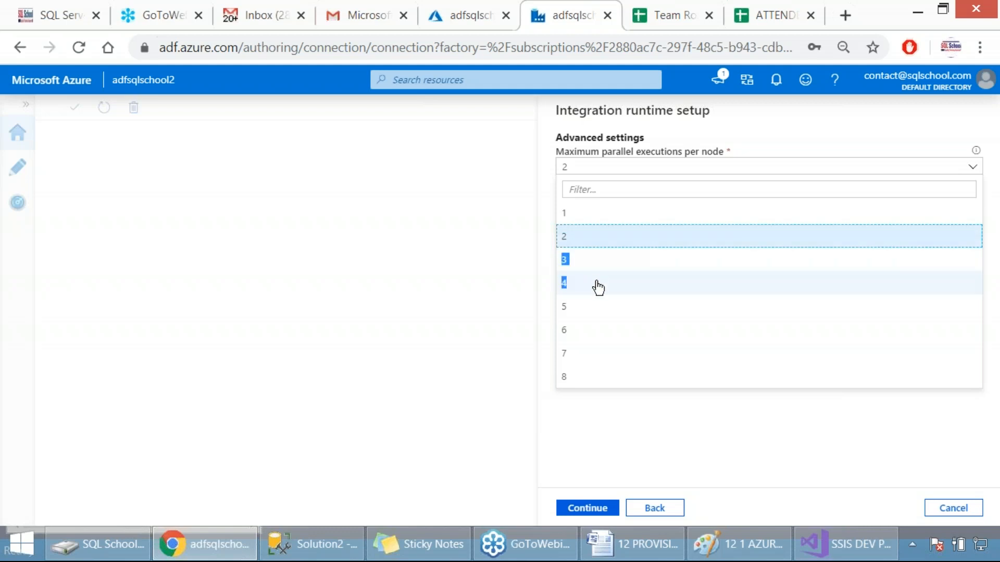
click(571, 284)
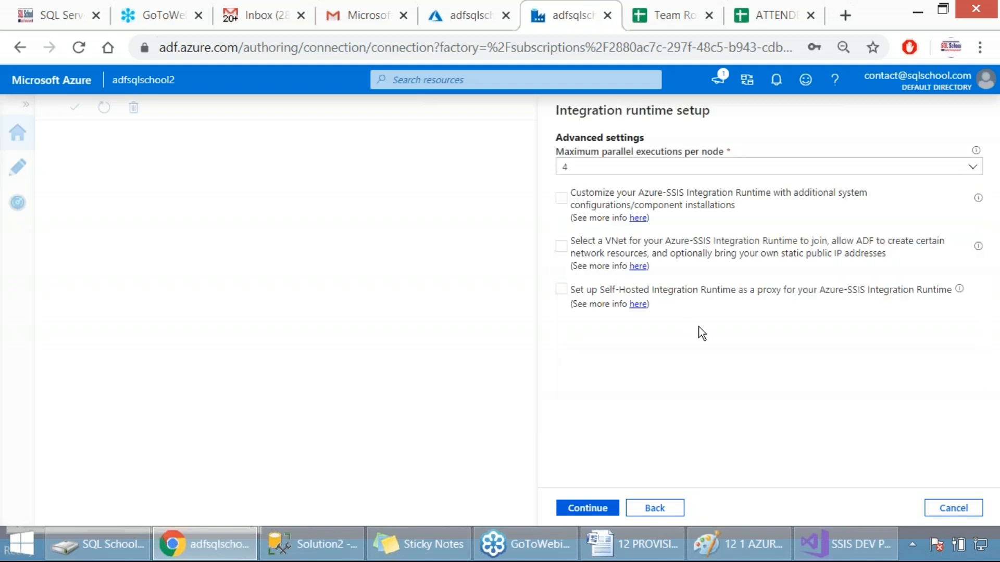
key(Print)
drag(539, 99, 934, 369)
Step: Try the option to customize the Azure-SSIS integration runtime with additional system configurations, view its SAS URI field, and disable it again
click(561, 199)
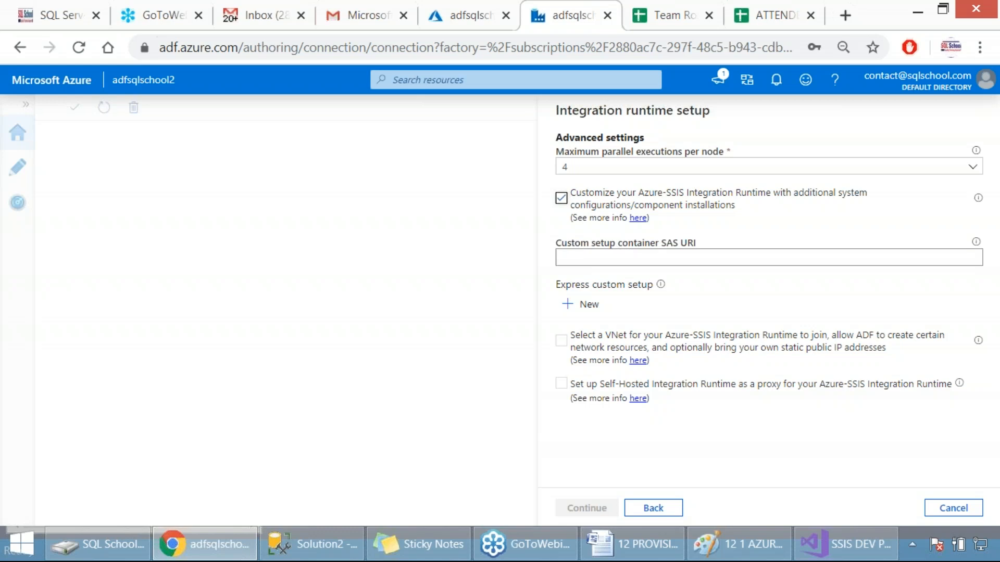
click(577, 259)
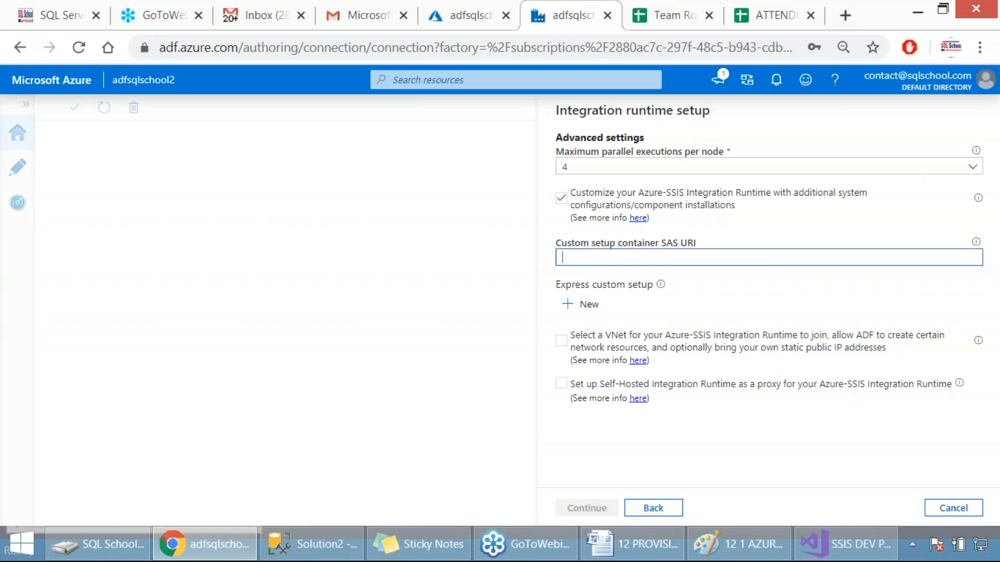
click(975, 42)
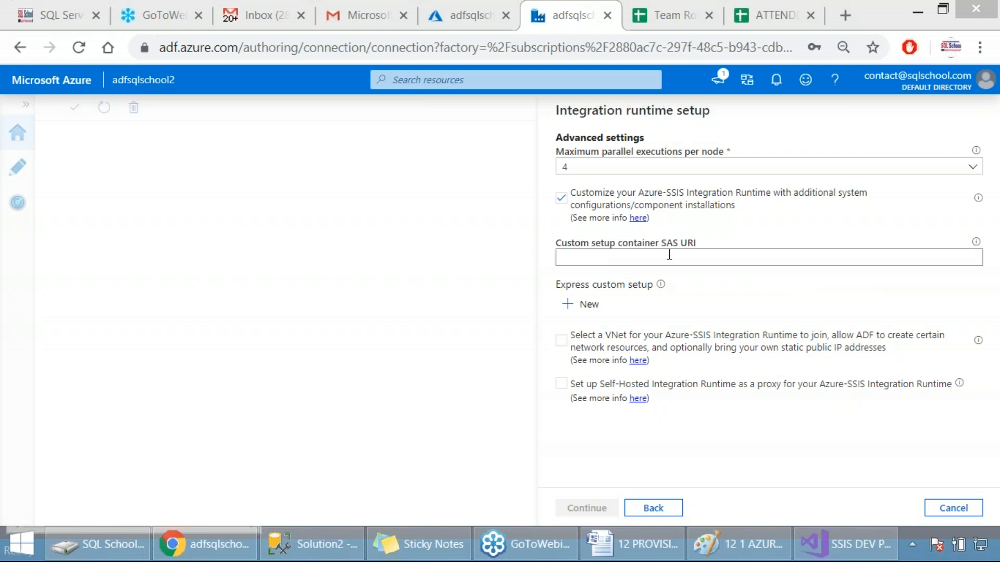
click(561, 203)
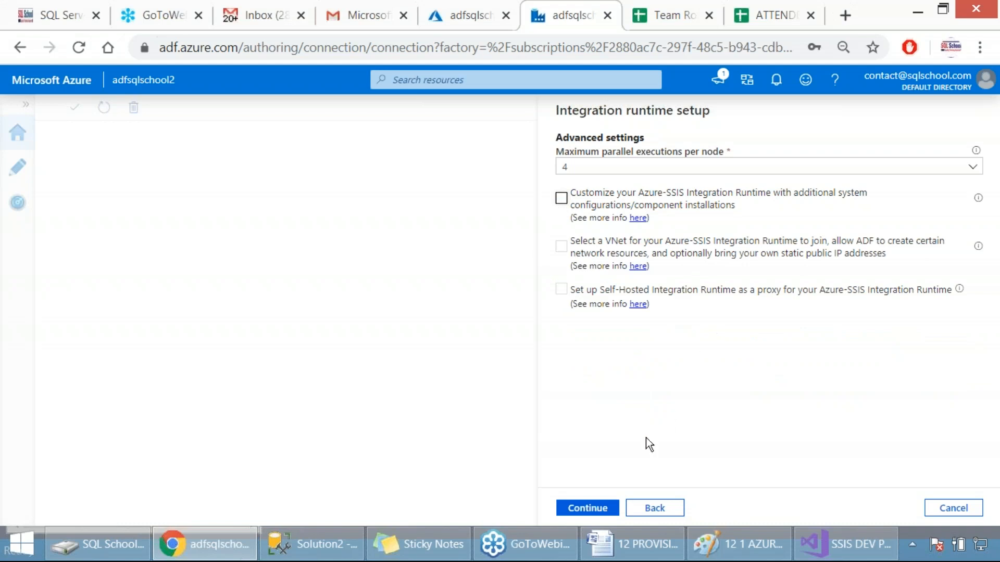
Step: Continue to the setup summary and highlight the Azure Data Factory settings, general settings and maximum parallel executions per node
drag(530, 82, 807, 522)
click(594, 511)
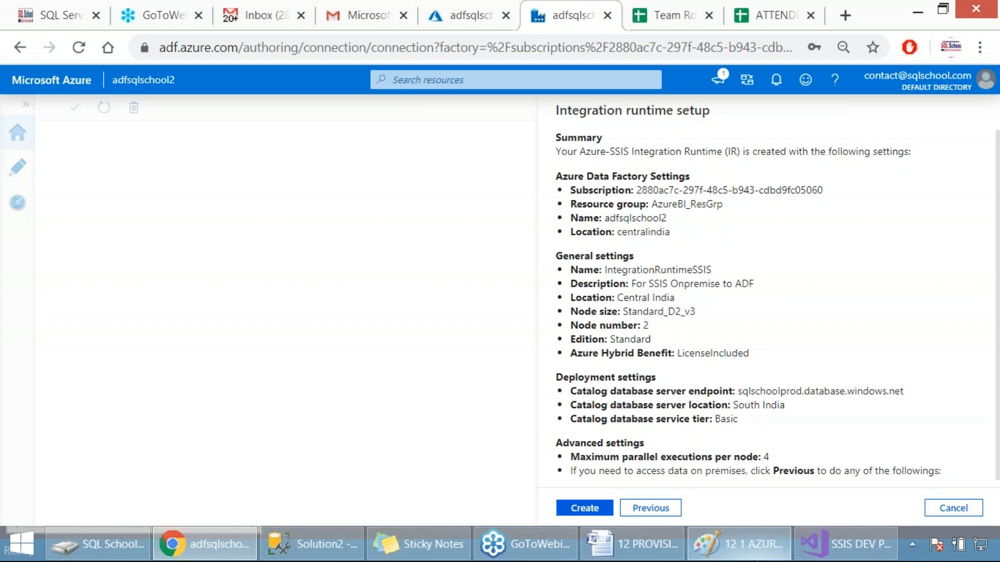
mouse_move(740, 544)
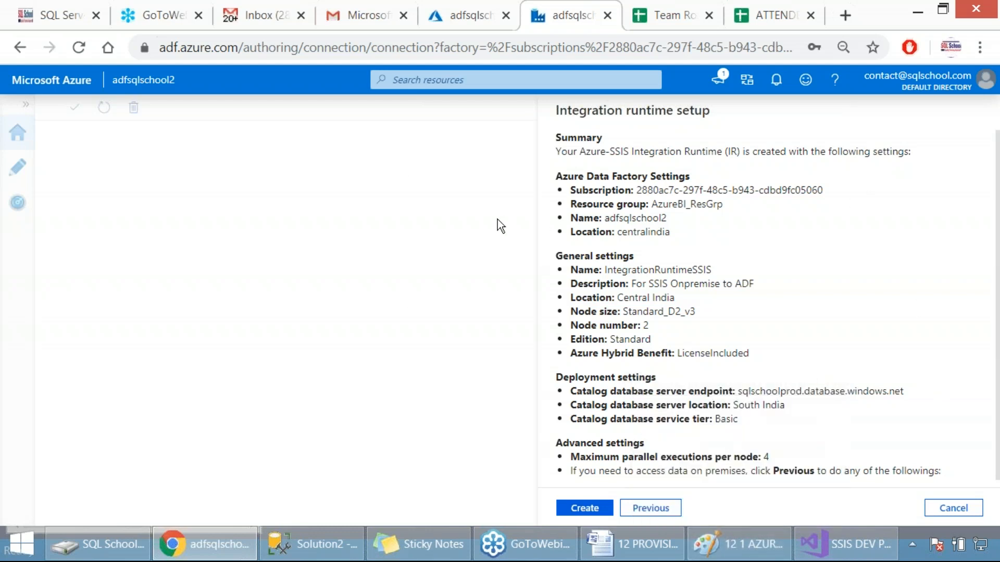
drag(563, 188, 703, 236)
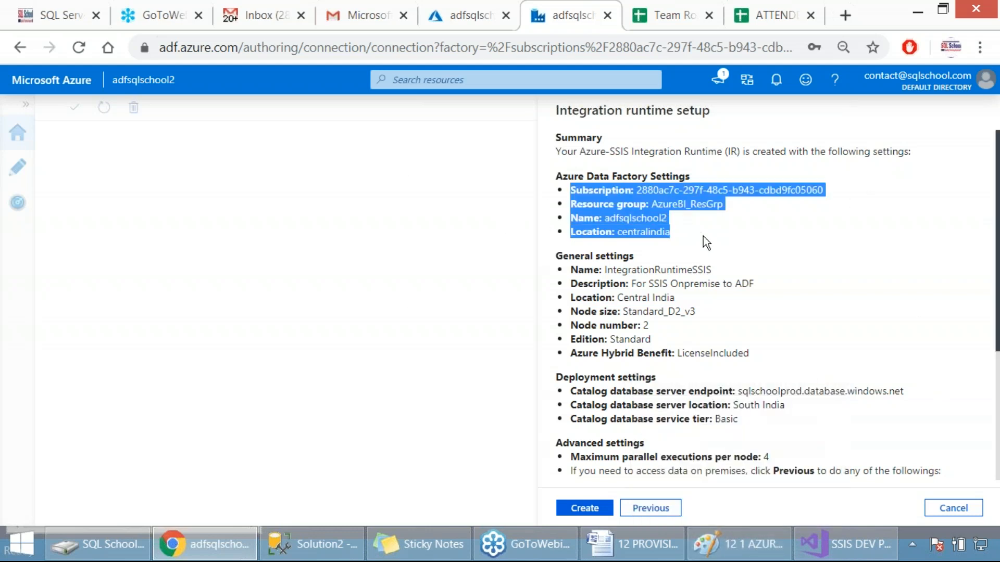
drag(570, 270, 699, 354)
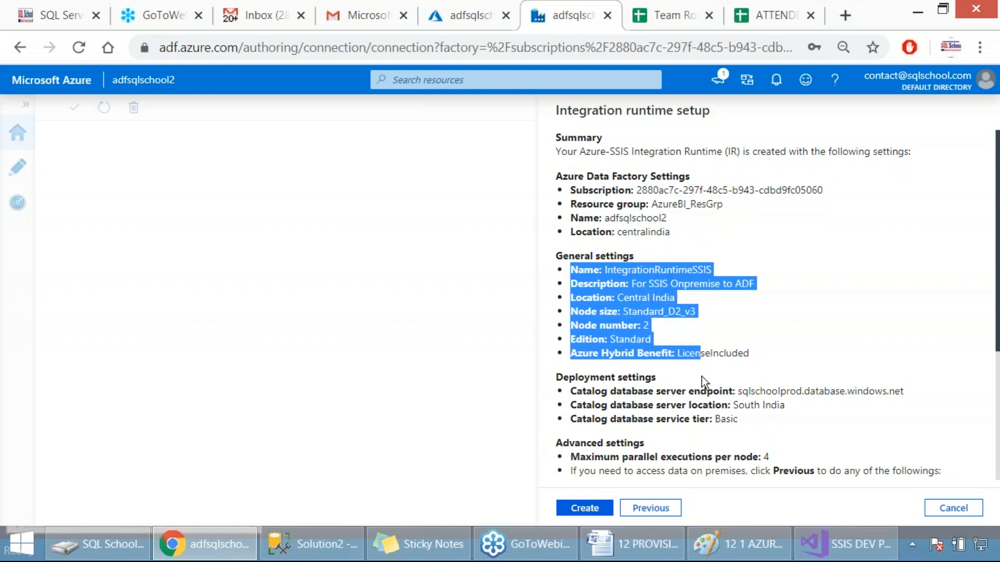
scroll(701, 376, down, 3)
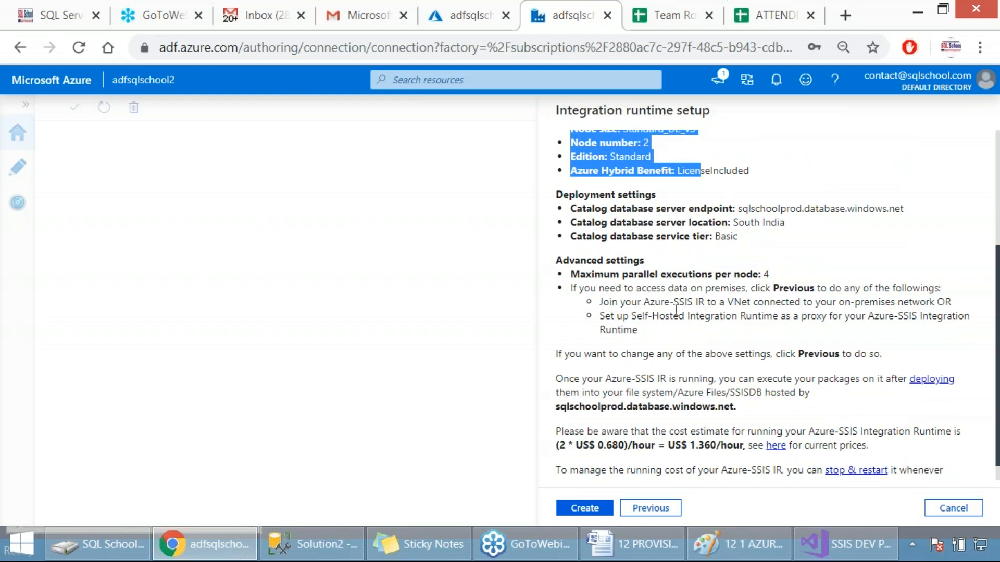
drag(620, 274, 774, 276)
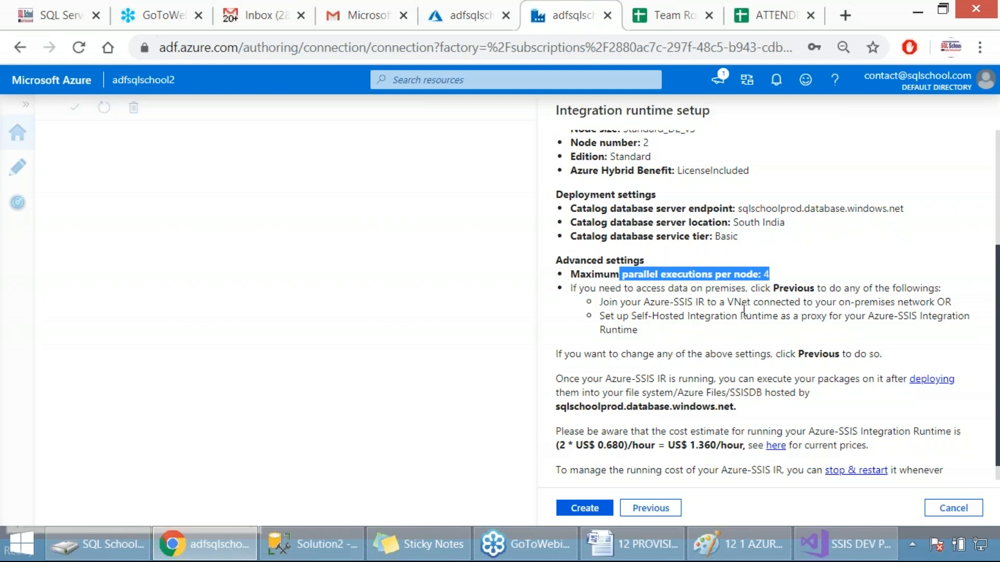
Step: Highlight the hourly cost estimate in the setup summary, create the Azure-SSIS integration runtime and capture a screenshot of the page
click(690, 447)
drag(688, 446, 734, 447)
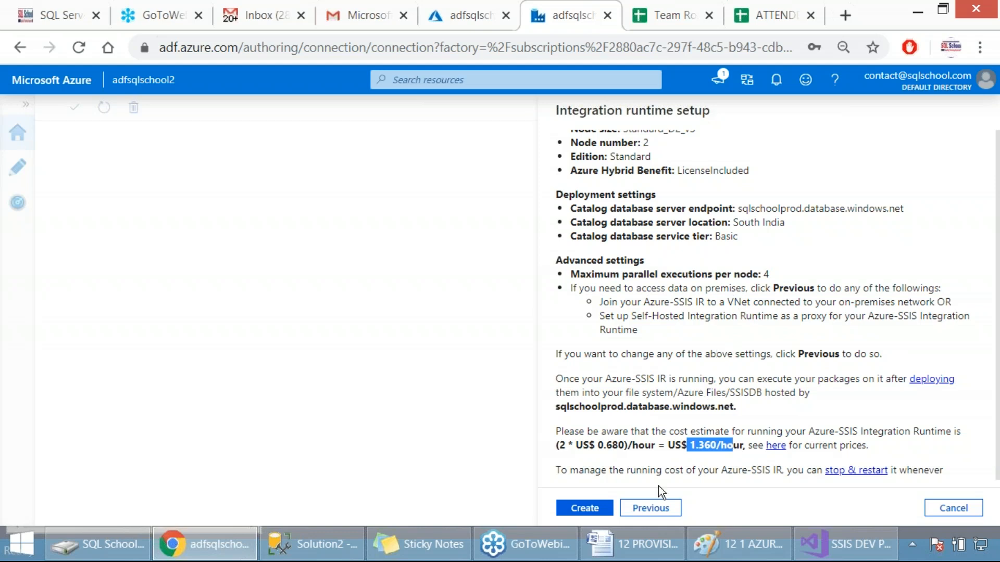
click(588, 512)
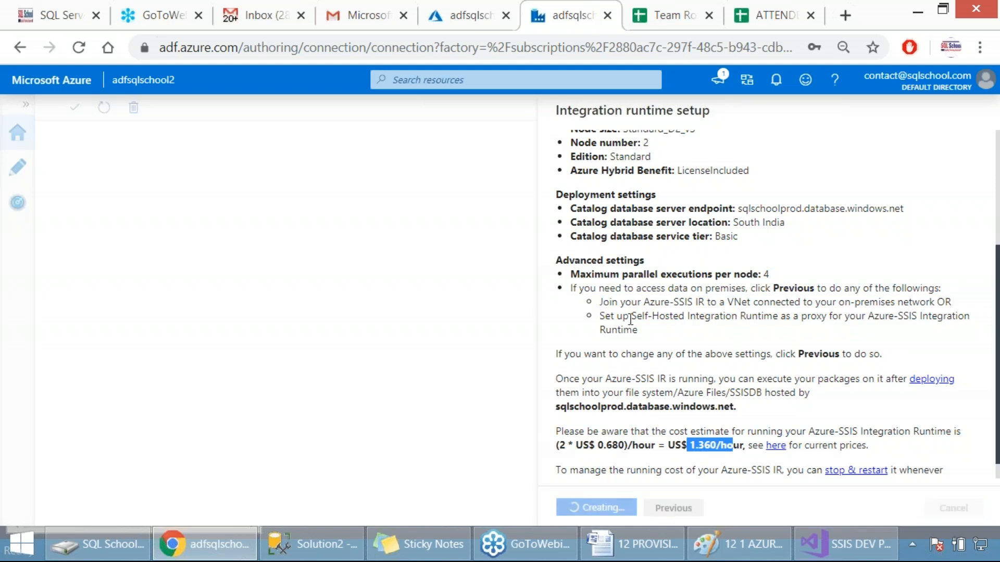
key(Print)
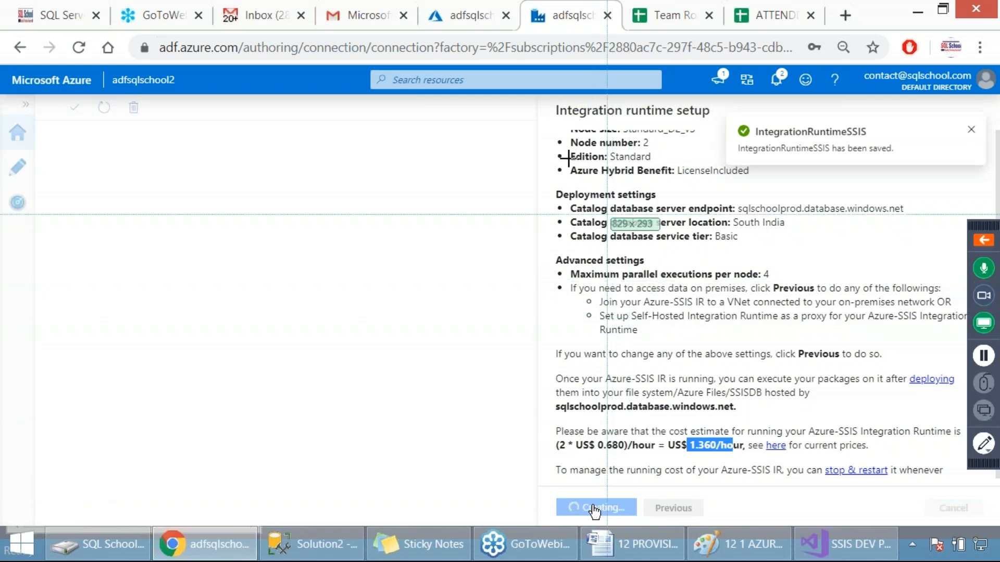
drag(547, 89, 944, 506)
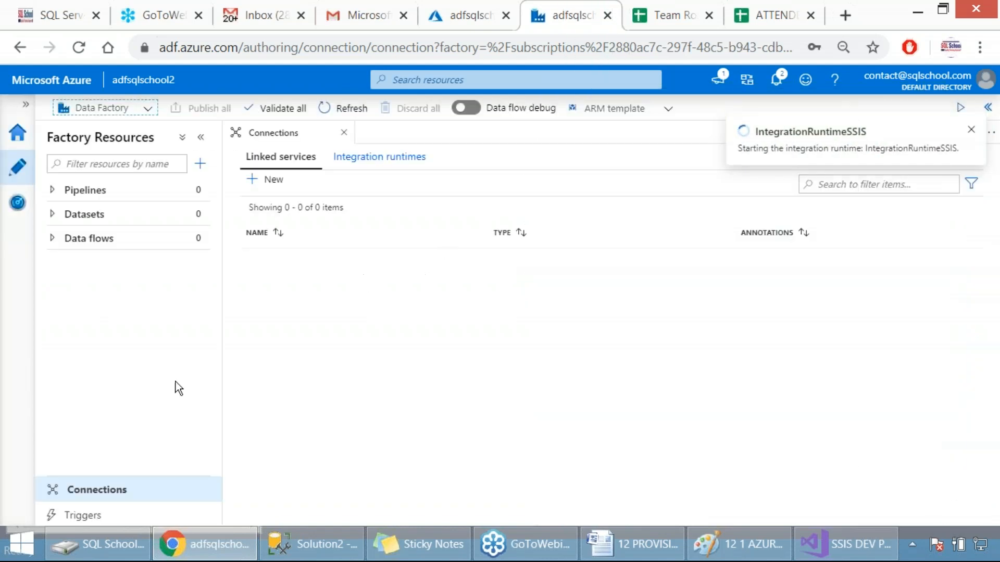
Step: Capture a screenshot of the IntegrationRuntimeSSIS notification and open the list of integration runtimes in the factory's connections
key(Print)
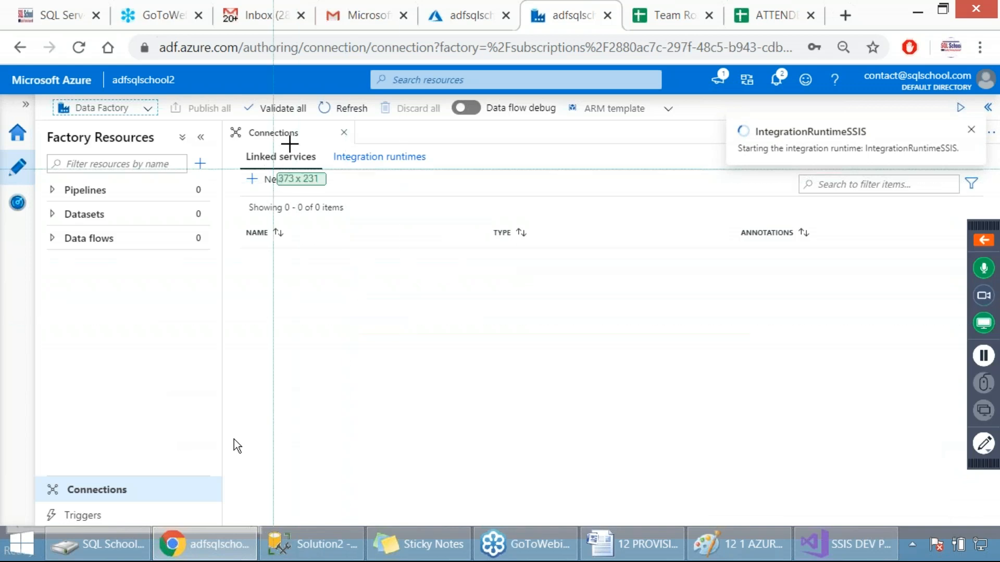
drag(636, 96, 957, 269)
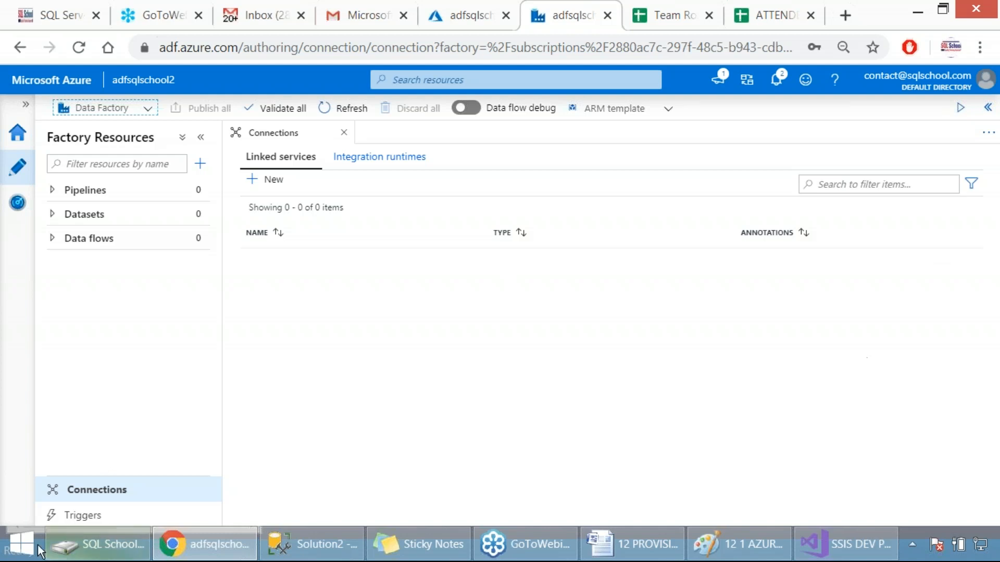
click(91, 497)
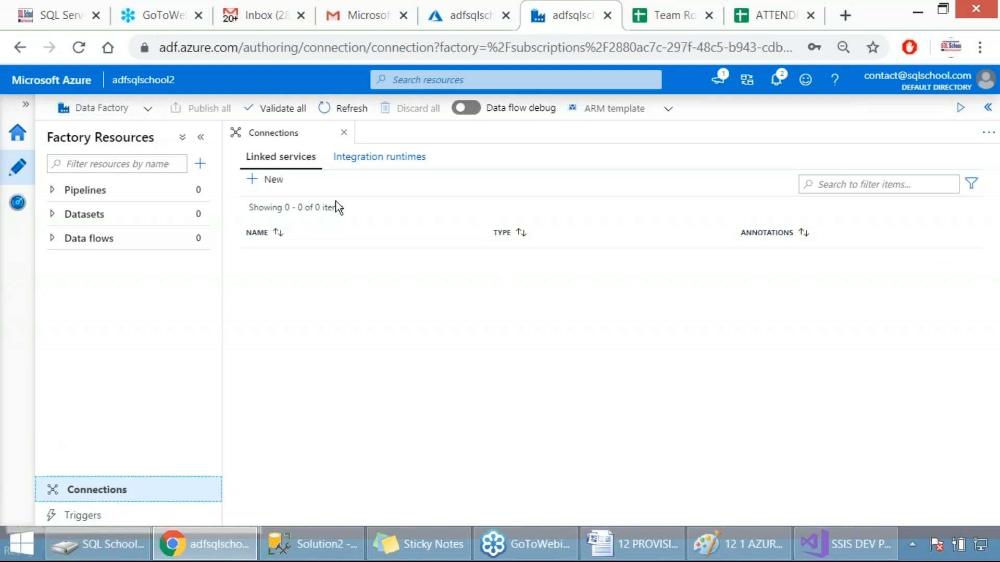
click(356, 162)
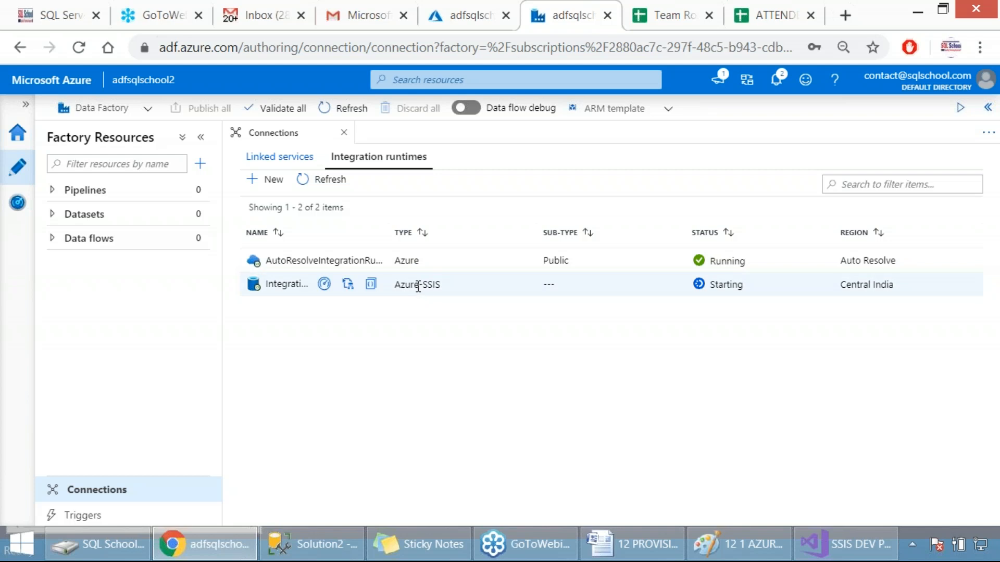
Step: Start a new integration runtime setup, select the Azure-SSIS type and capture a screenshot of the type selection
click(275, 187)
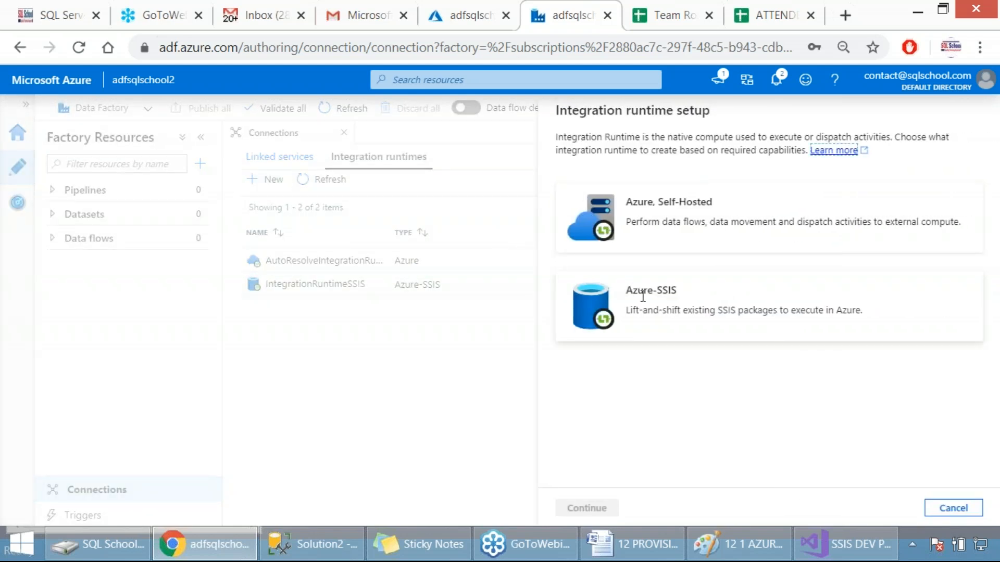
click(644, 297)
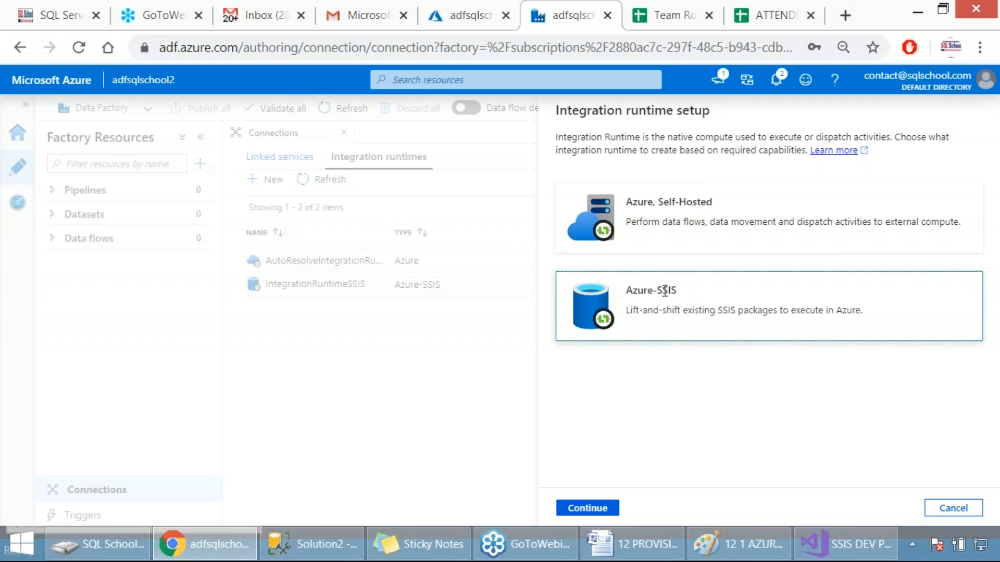
key(Print)
drag(507, 93, 887, 399)
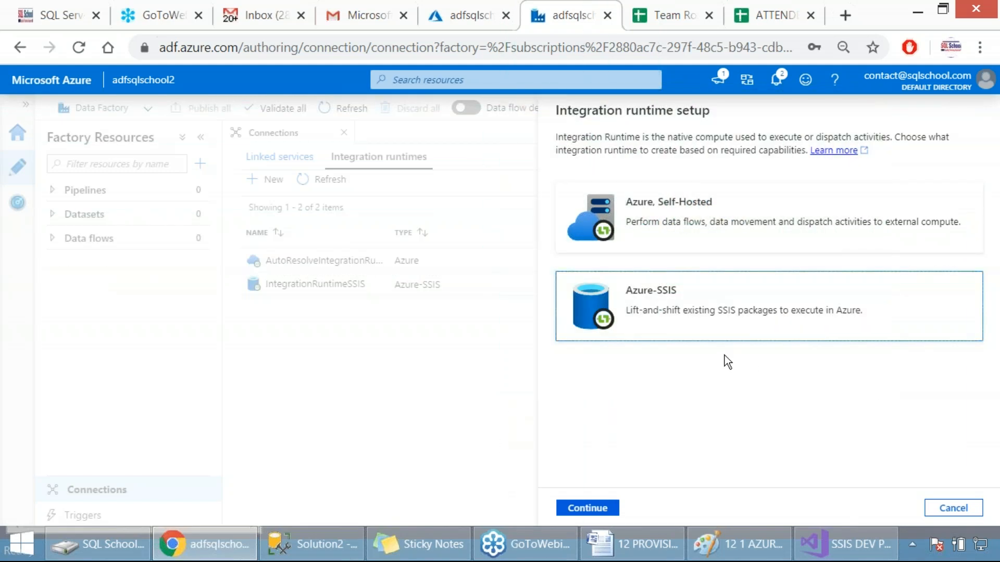
Step: Select the Azure, Self-Hosted type, capture a screenshot of it and continue with Self-Hosted as the network environment
click(654, 229)
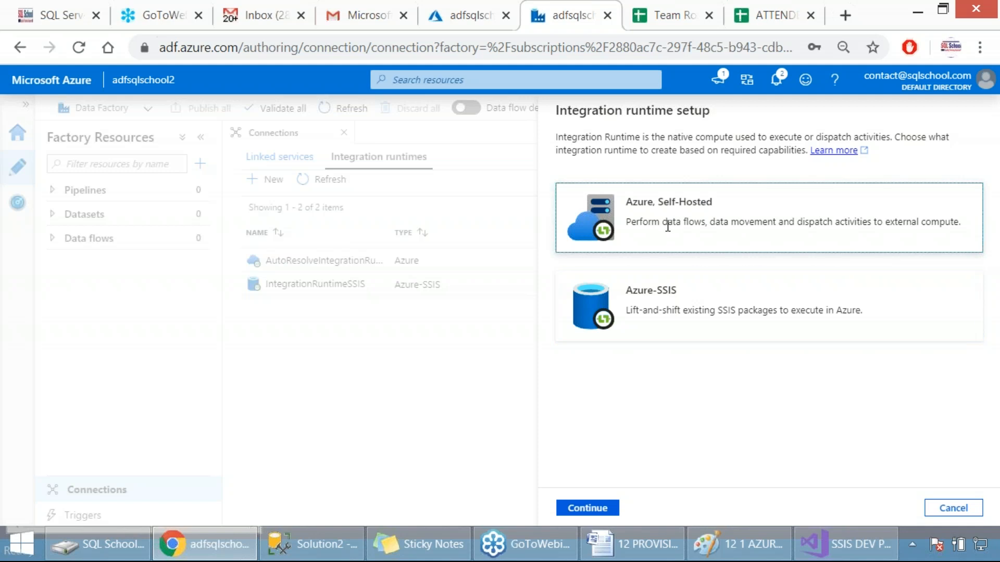
key(Print)
drag(508, 88, 957, 448)
click(594, 509)
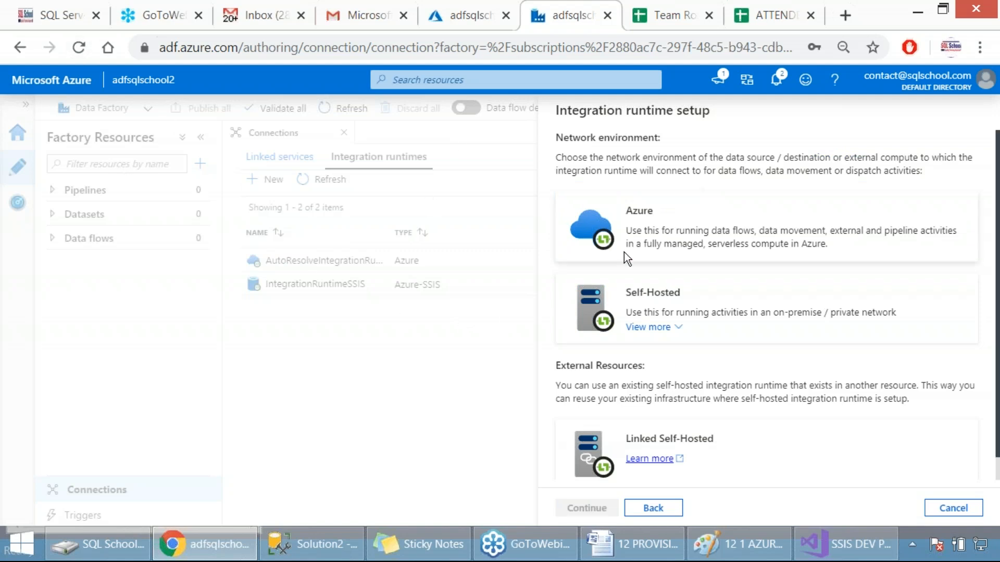
click(655, 294)
click(587, 508)
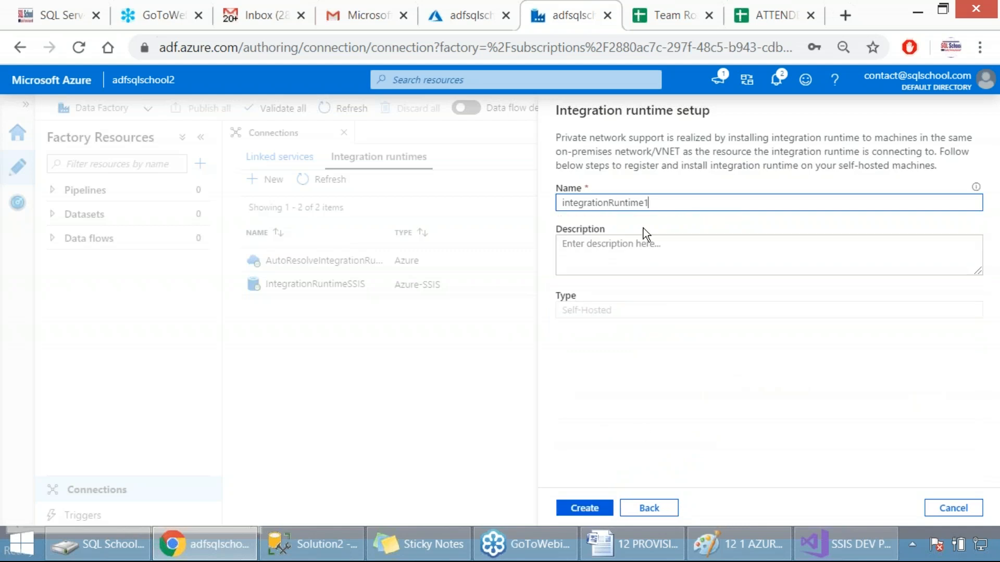
Step: Name the self-hosted integration runtime IntegrationRuntimeSHForOnPremise
drag(650, 203, 554, 199)
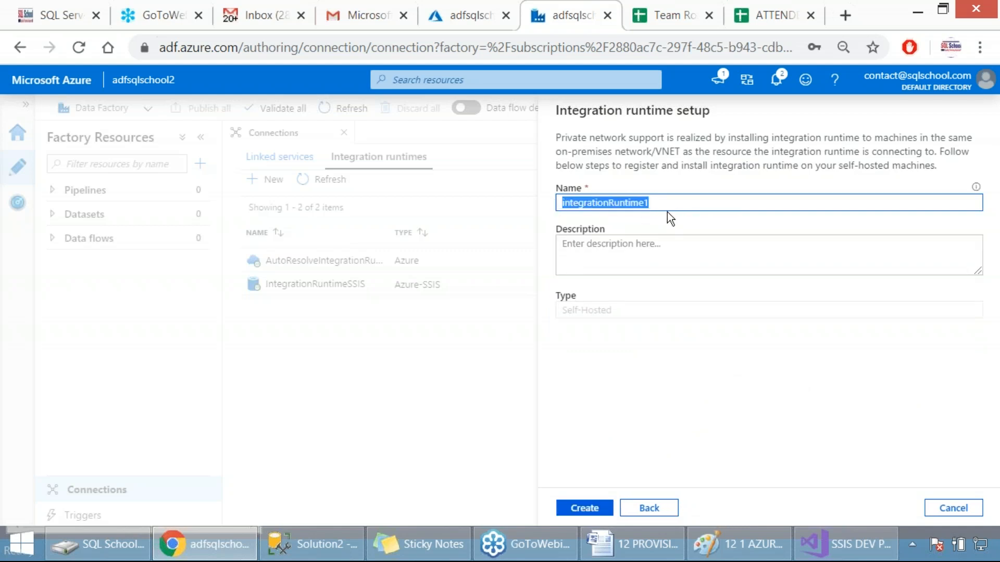
text(Int)
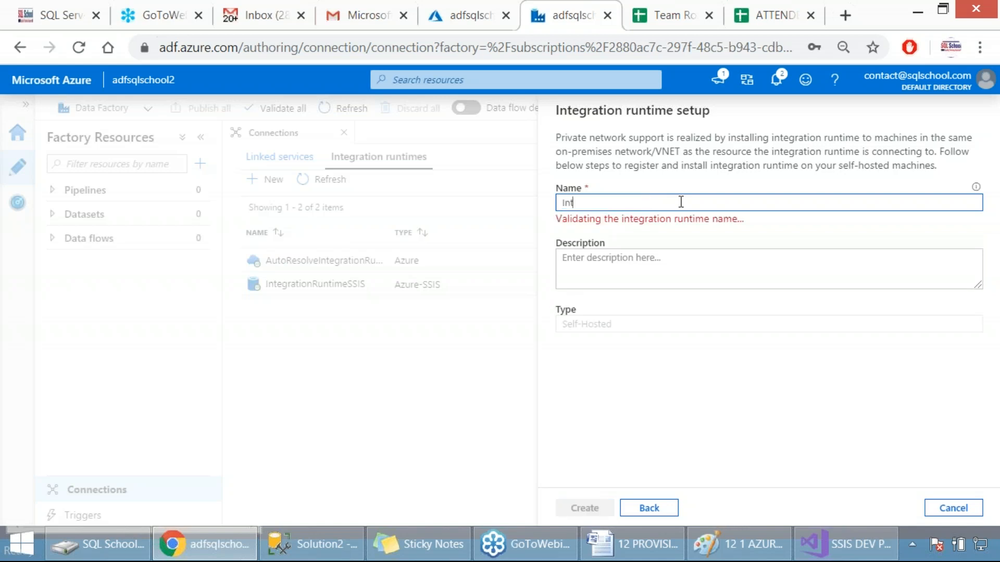
text(egrationRuntimeSH)
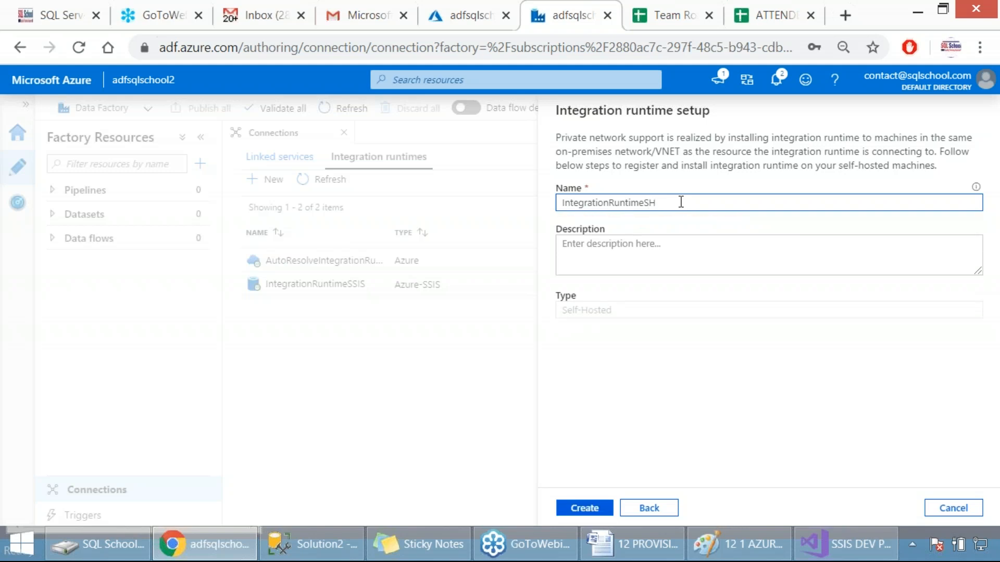
text(ForOnlineP)
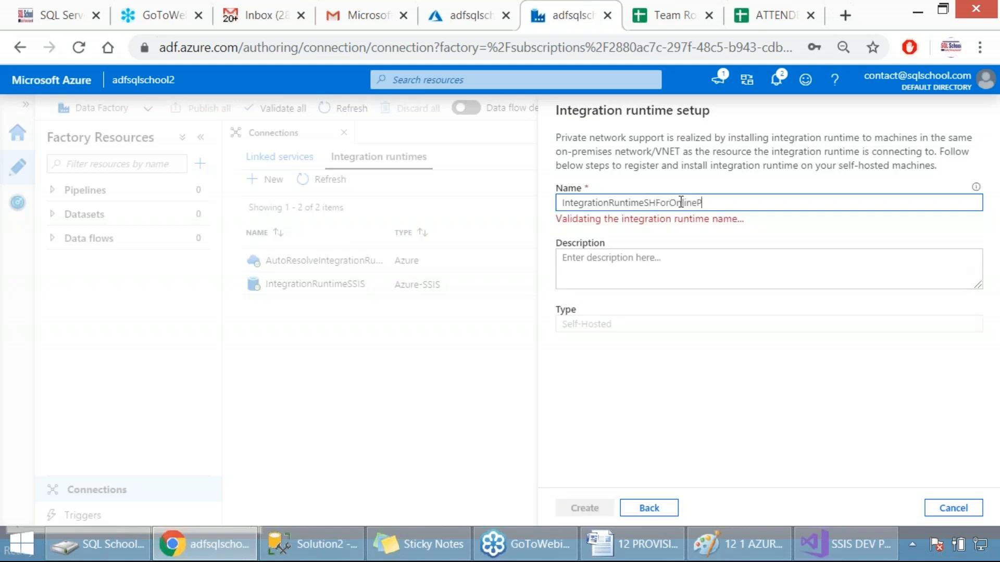
key(BackSpace)
key(BackSpace)
key(BackSpace)
key(BackSpace)
key(BackSpace)
text(Premise)
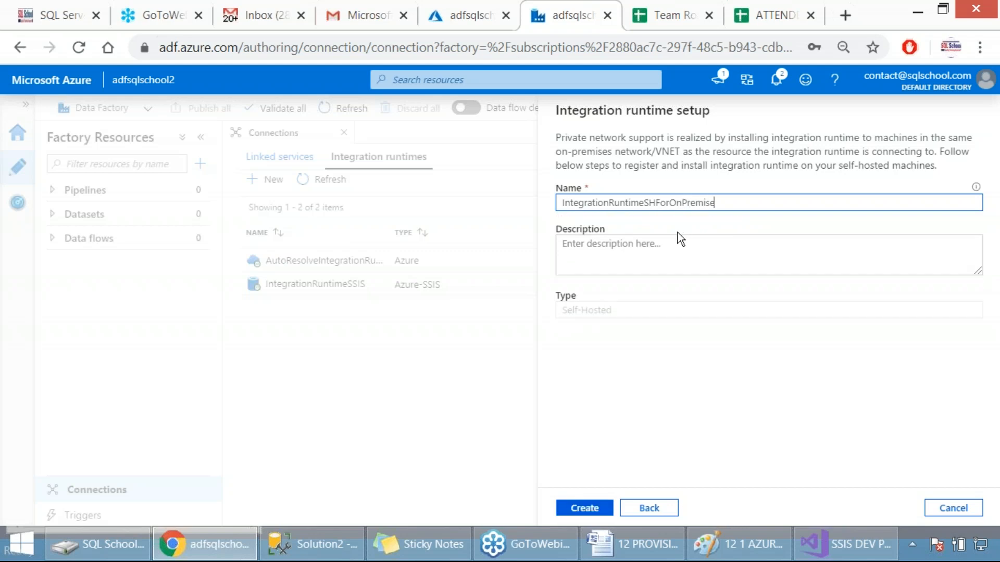
Step: Capture a screenshot of the self-hosted setup form and create the integration runtime
key(Print)
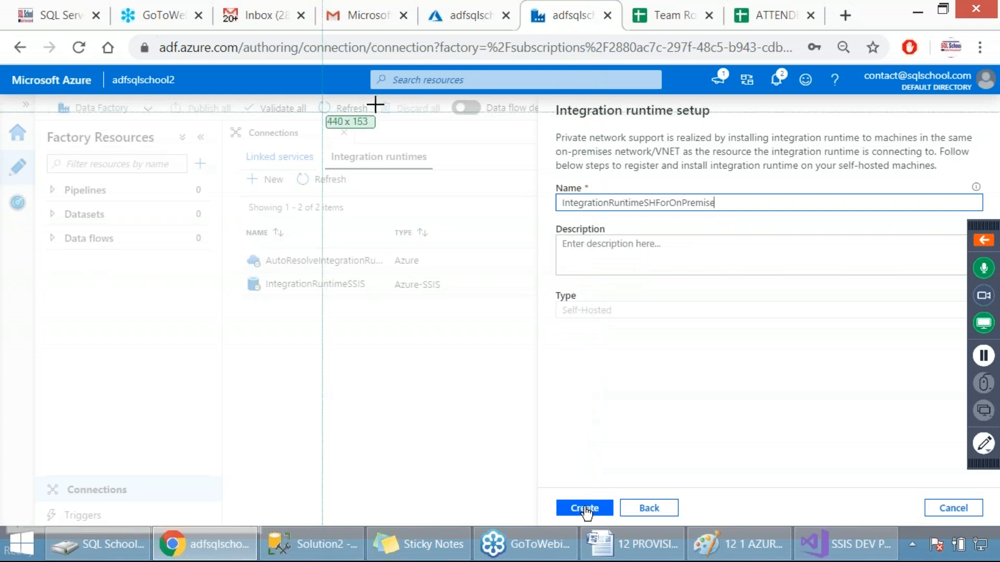
drag(464, 85, 784, 529)
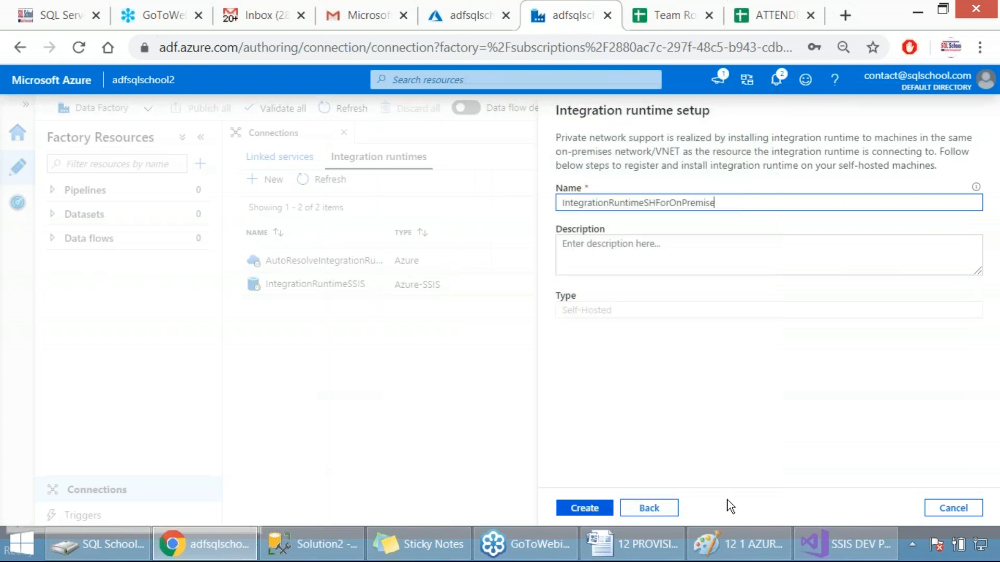
click(566, 509)
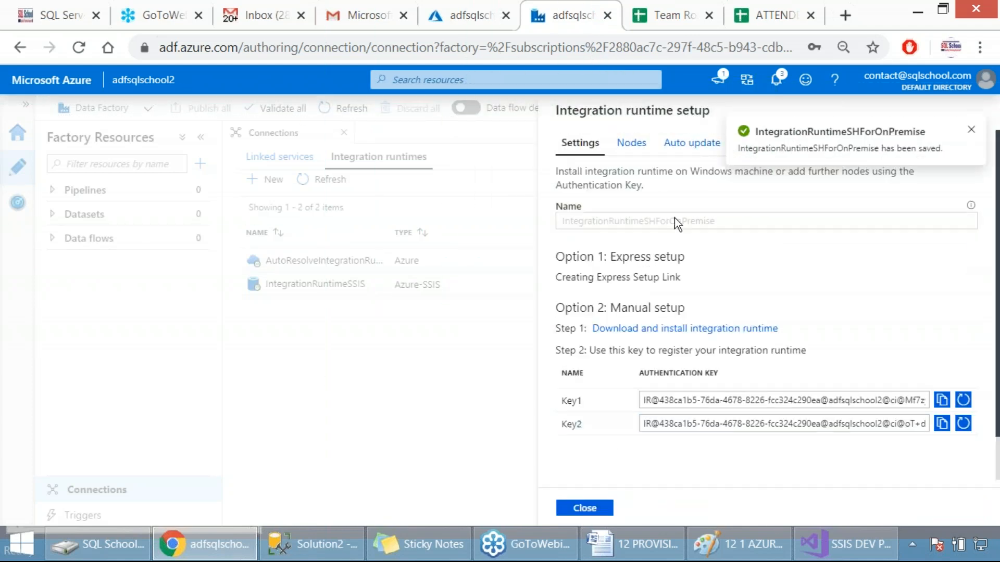
Step: Copy the Key1 authentication key and open the Microsoft Integration Runtime Configuration Manager
click(943, 401)
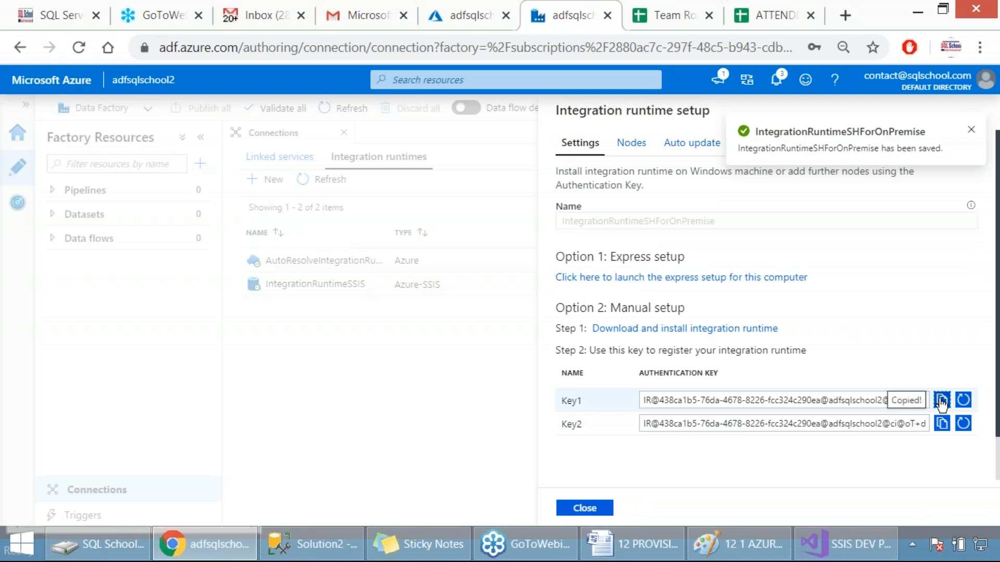
click(912, 545)
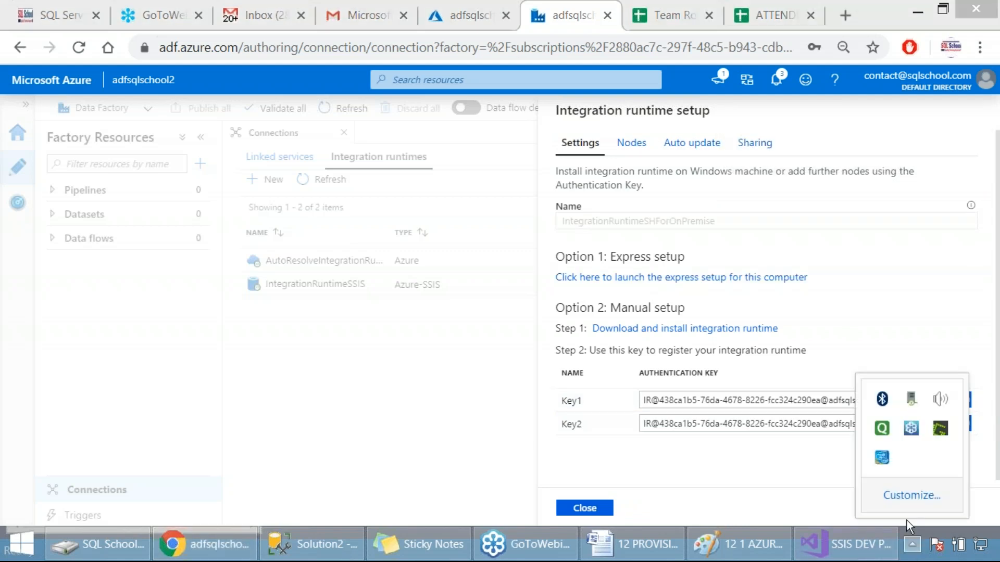
right_click(910, 401)
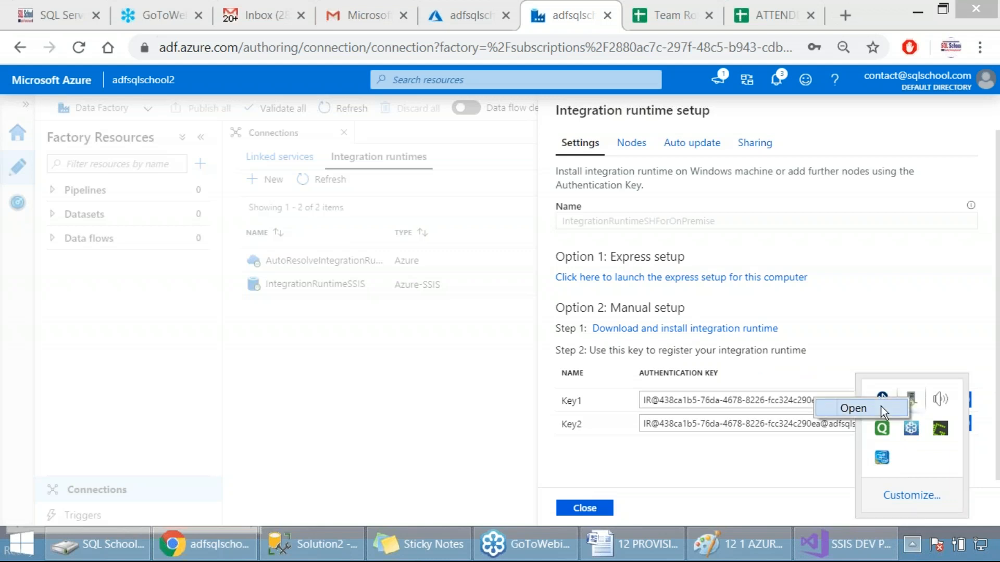
click(855, 408)
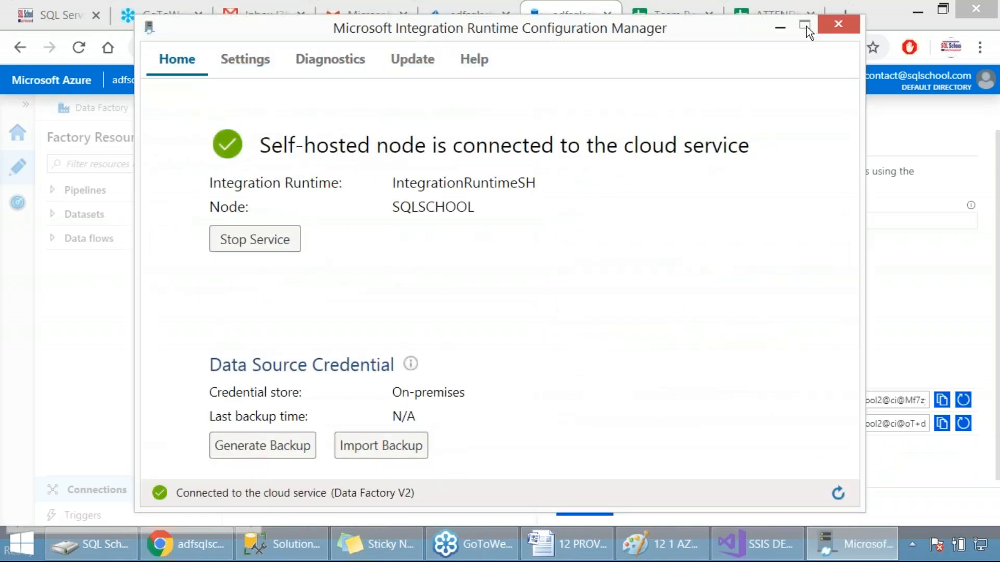
Step: View the remote access from intranet options in the Configuration Manager's settings, close them unchanged and return to the node status overview
click(981, 353)
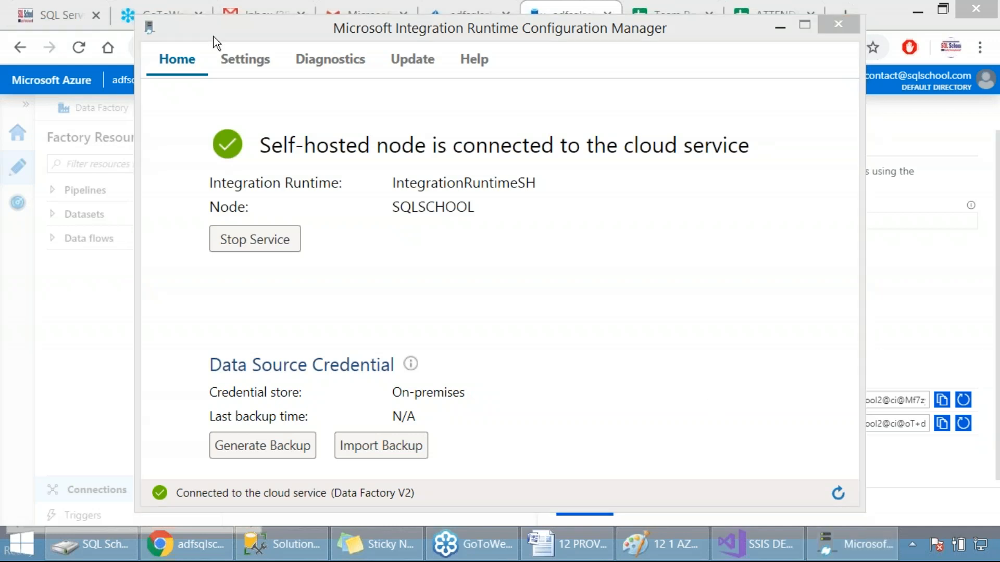
click(232, 58)
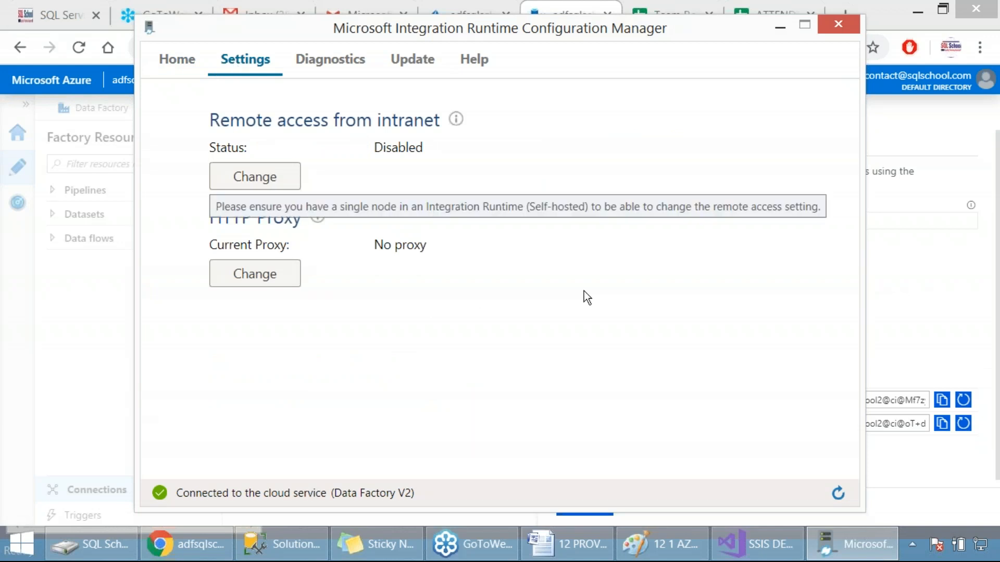
click(260, 175)
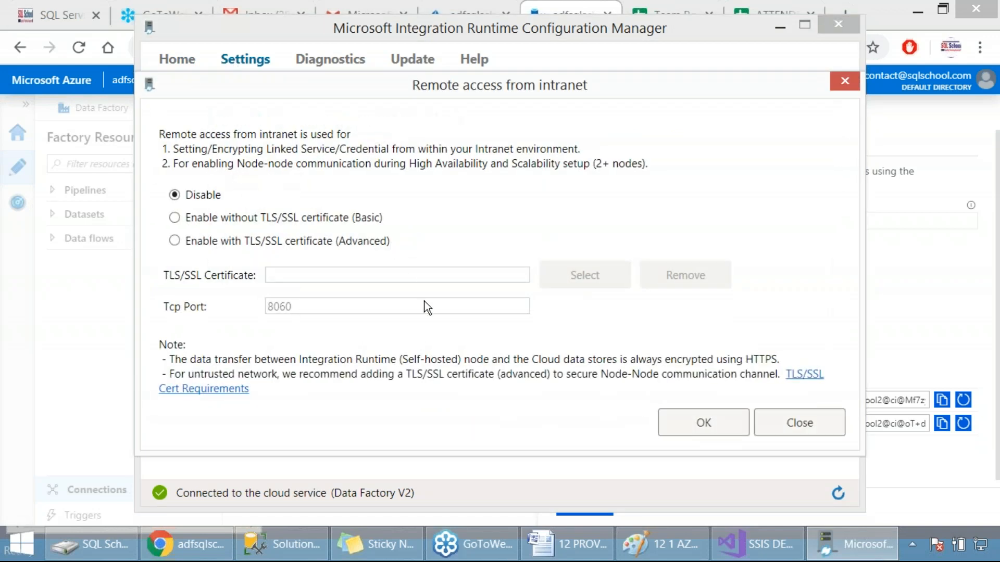
click(804, 430)
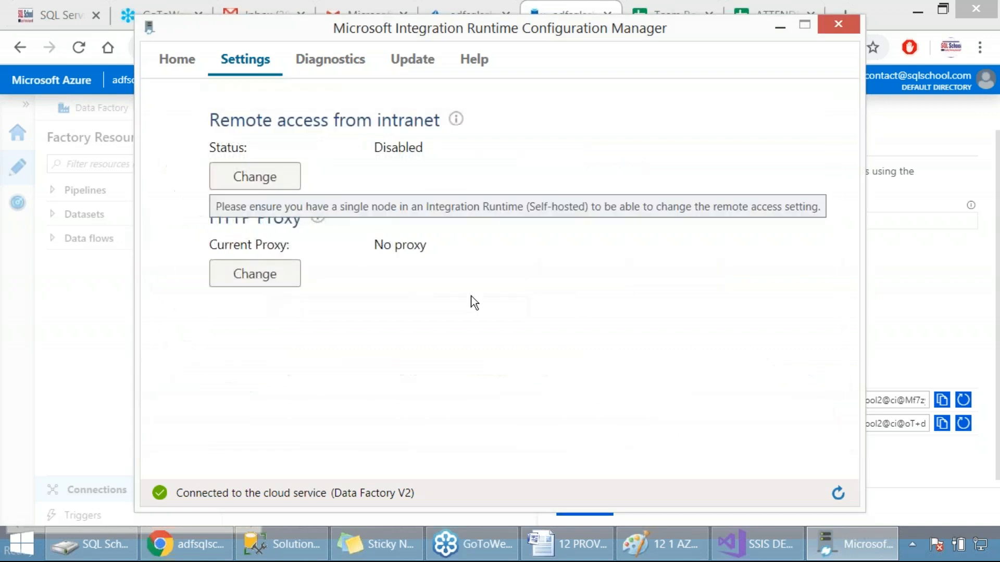
click(161, 61)
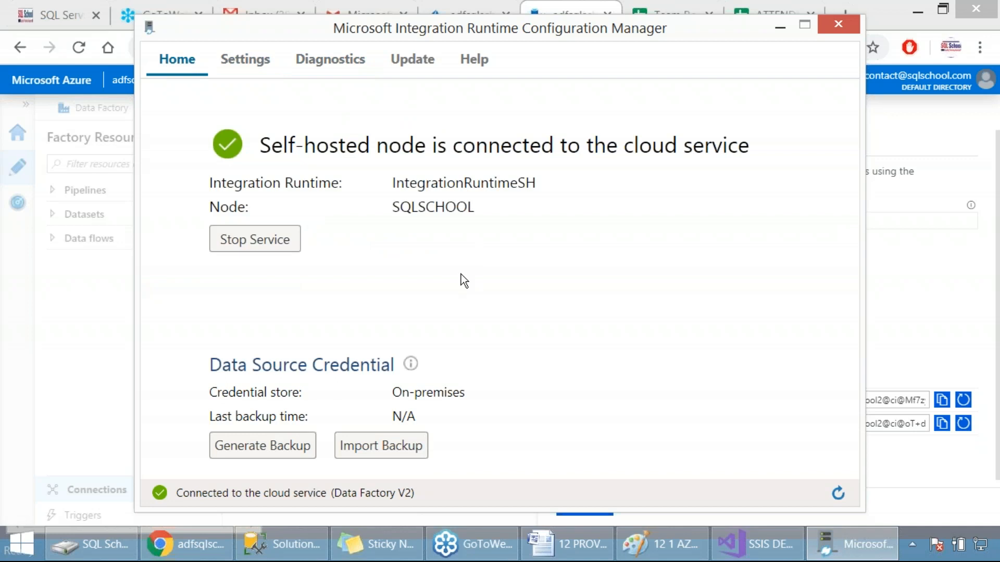
Step: Start the stopped self-hosted integration runtime host service and close the Configuration Manager once the node has connected
click(980, 360)
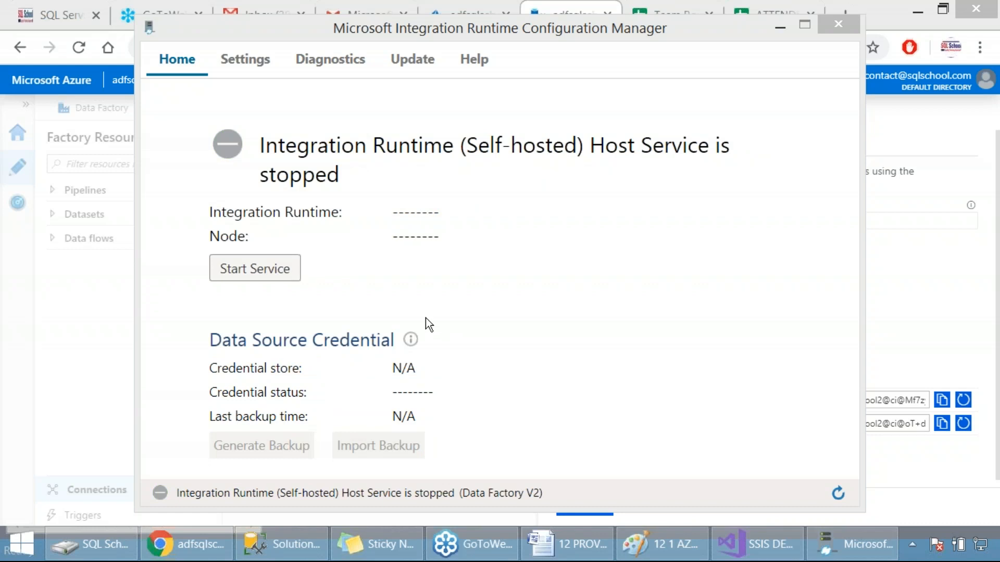
click(277, 272)
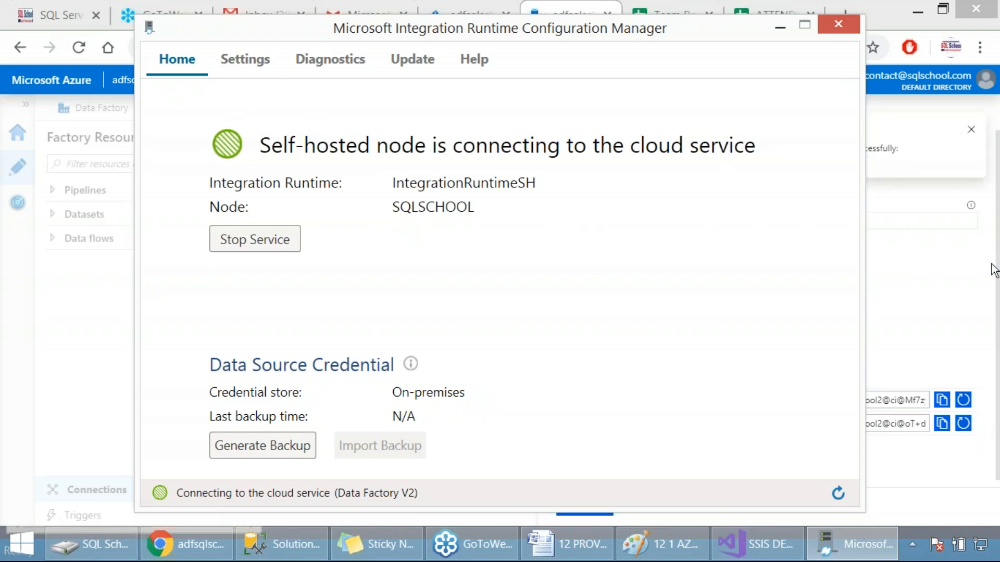
click(985, 353)
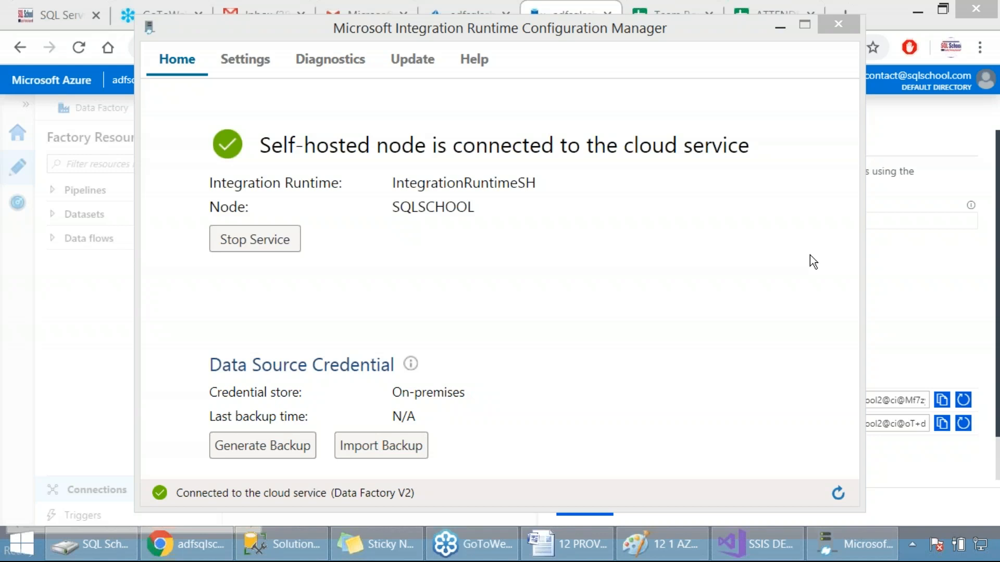
click(839, 26)
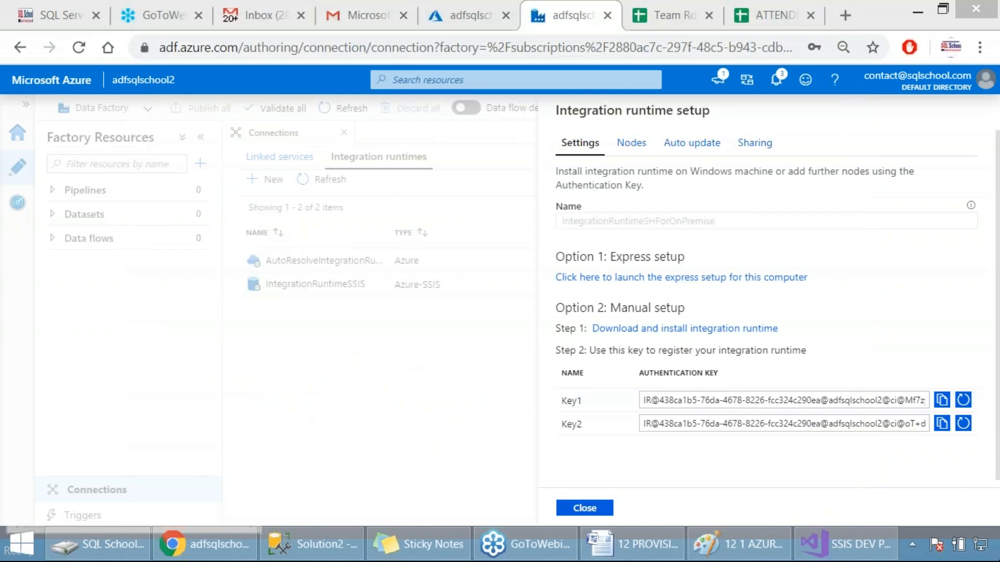
Step: Search Windows for the Control Panel and open Programs and Features
key(super+s)
text(c)
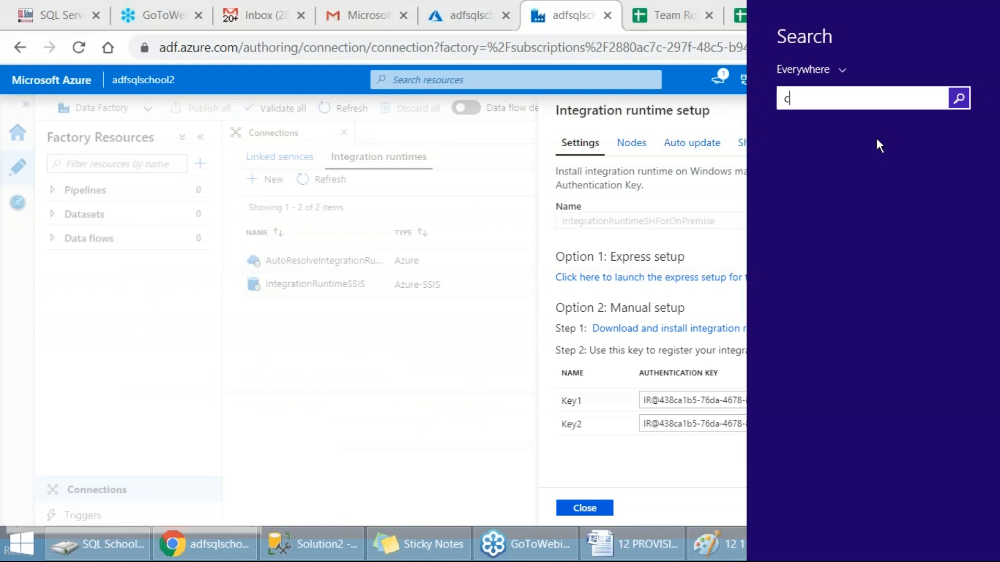
text(ontrol Panel)
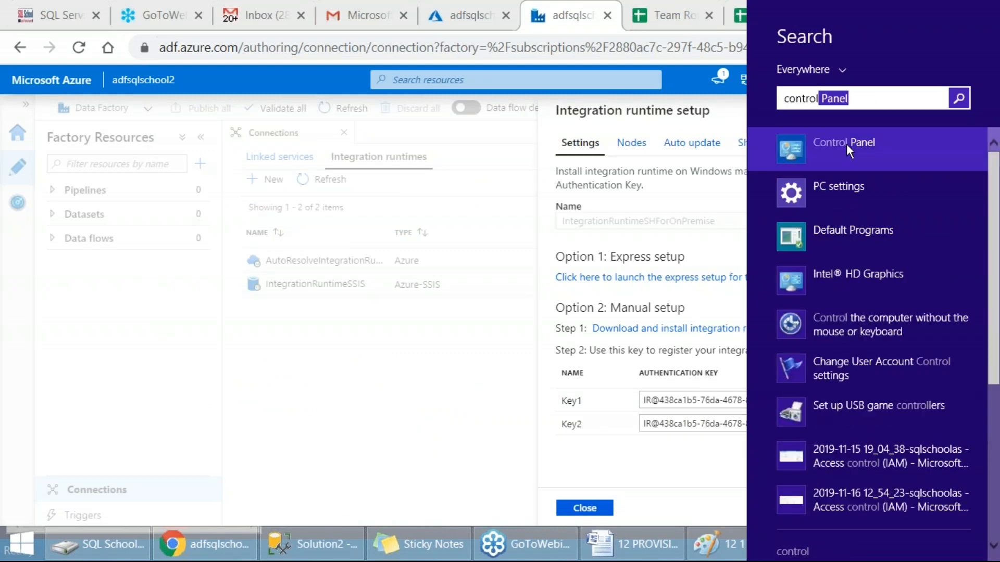
click(846, 143)
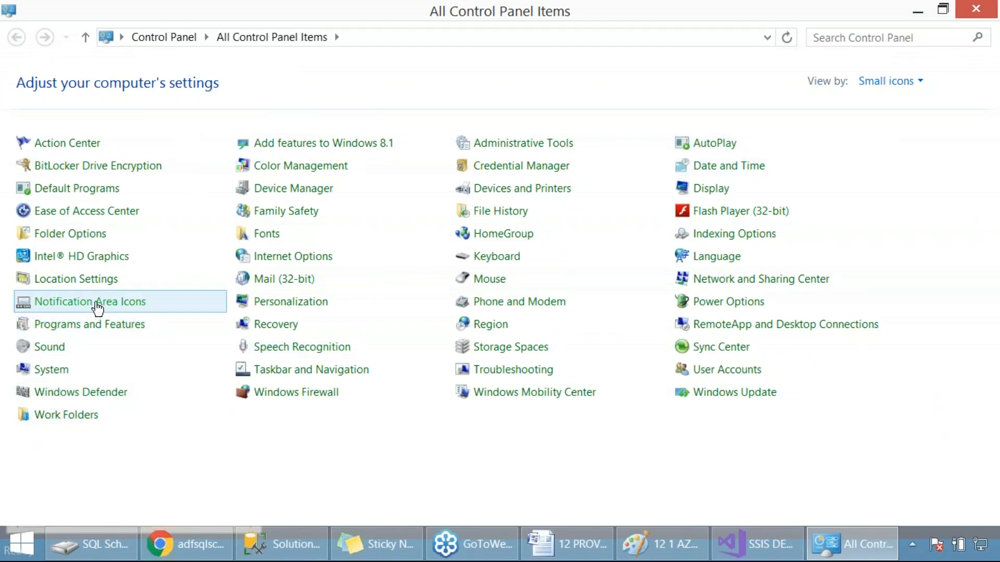
click(99, 326)
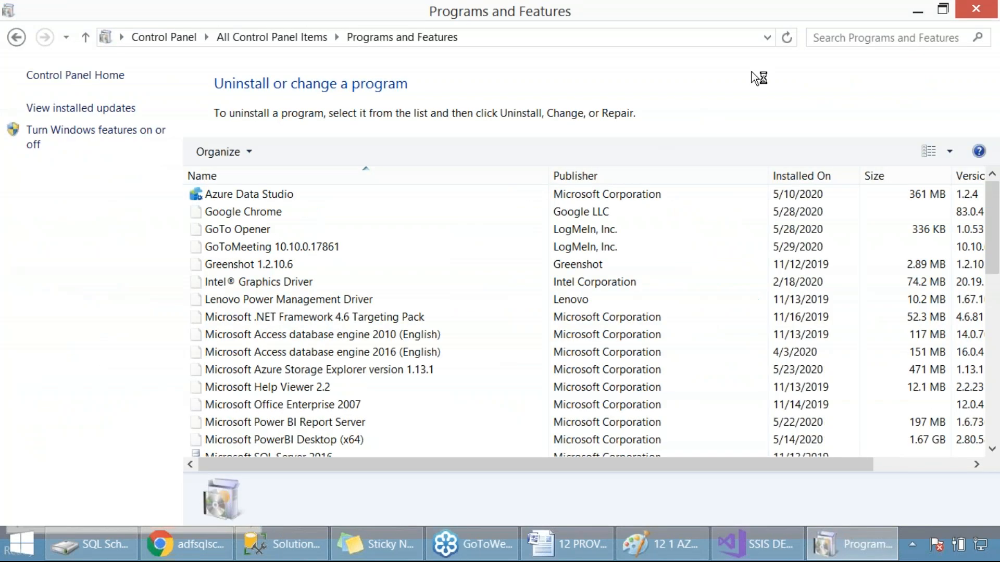
Step: Filter the installed programs by "inte" and start uninstalling Microsoft Integration Runtime, confirming the removal
click(832, 39)
text(inte)
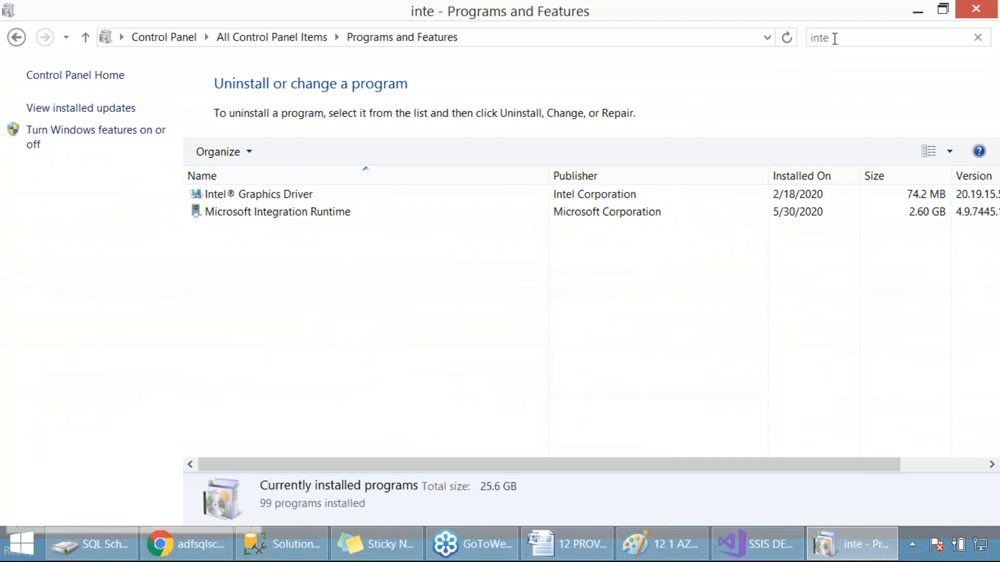
click(302, 211)
click(301, 151)
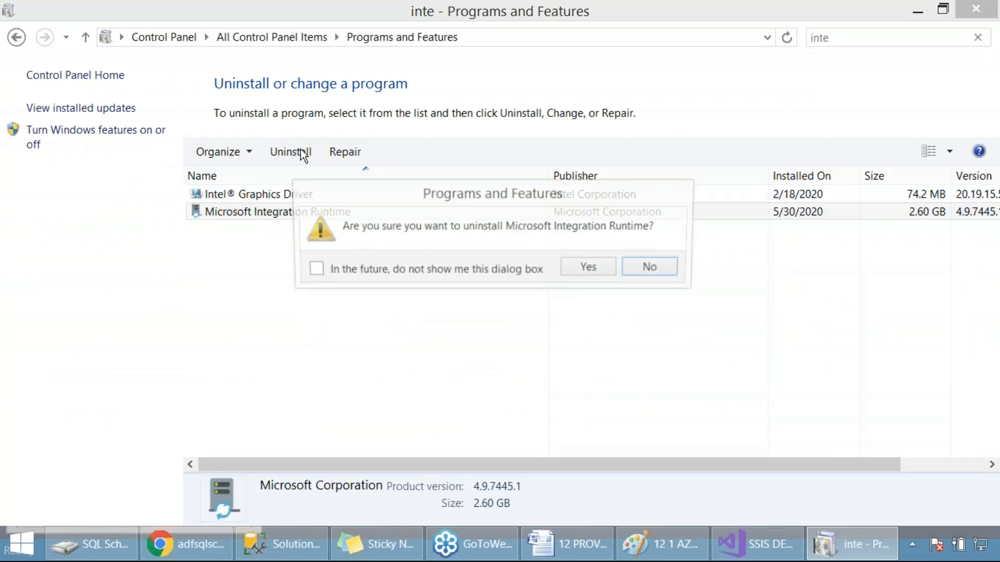
click(594, 266)
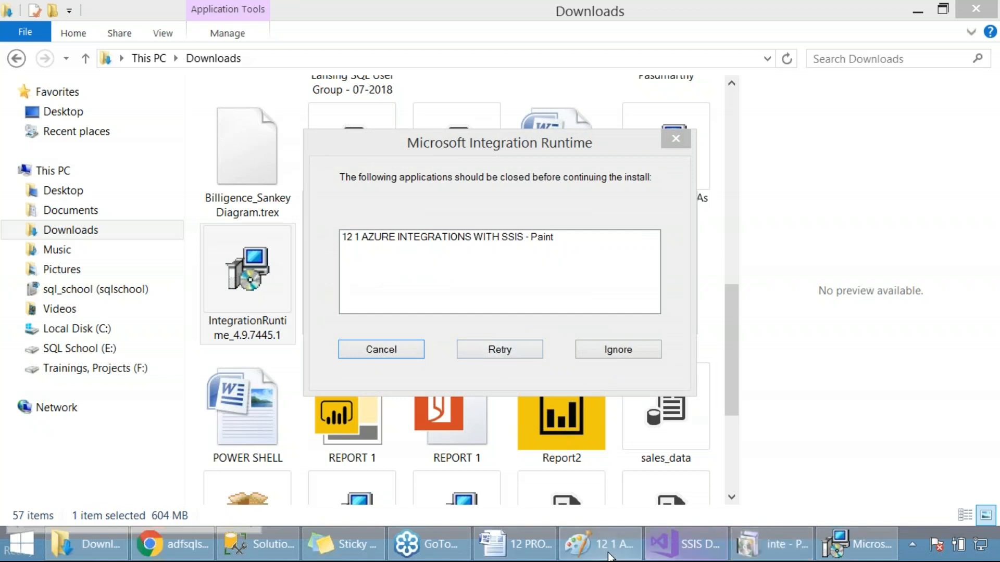
Step: Close the 12 1 AZURE INTEGRATIONS WITH SSIS drawing in Paint without saving and retry the blocked Microsoft Integration Runtime setup
right_click(609, 556)
click(561, 501)
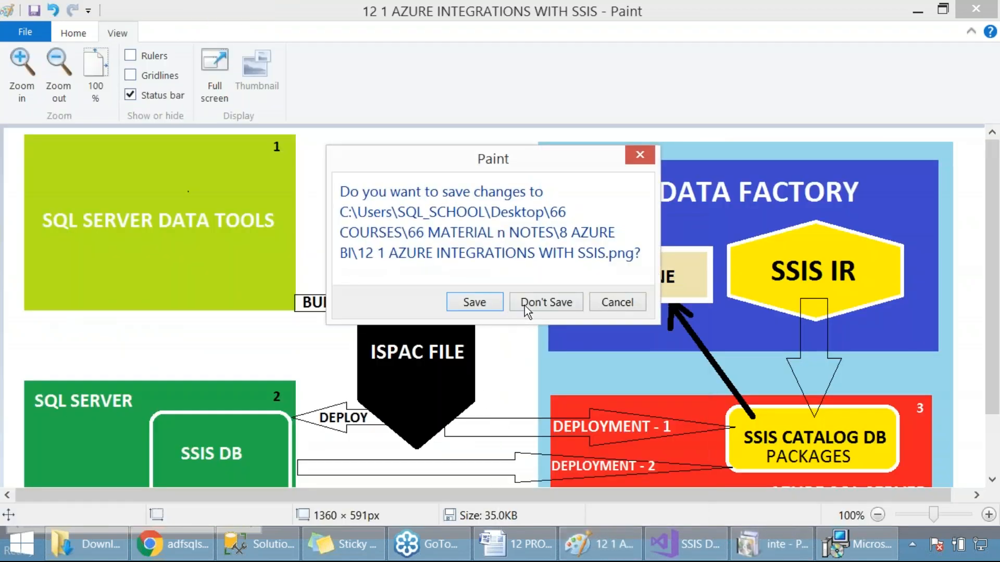
click(535, 303)
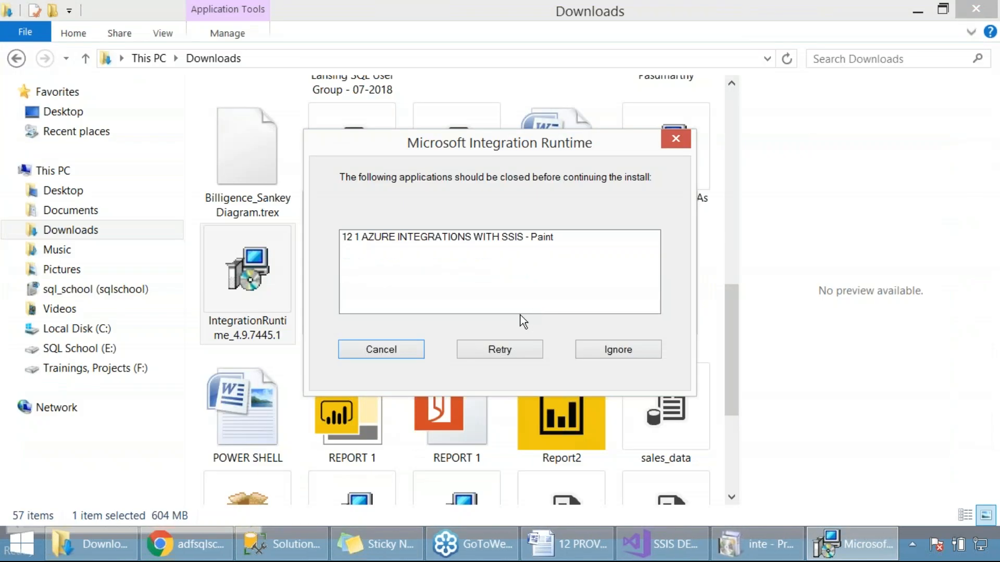
click(491, 348)
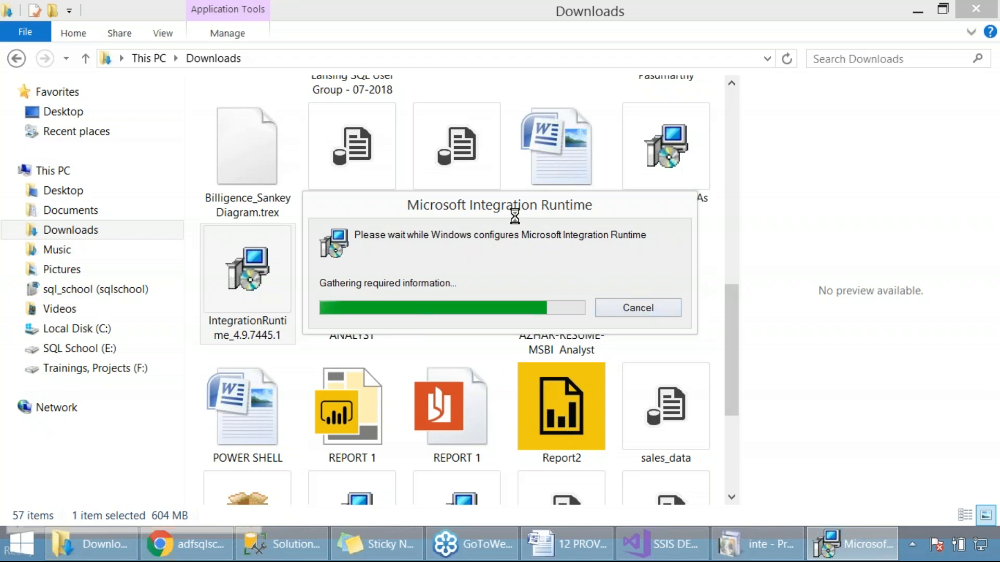
Step: Move the setup progress dialog aside, return to the Data Factory page and agree to delete all self-hosted Integration Runtime user data
drag(492, 205, 684, 137)
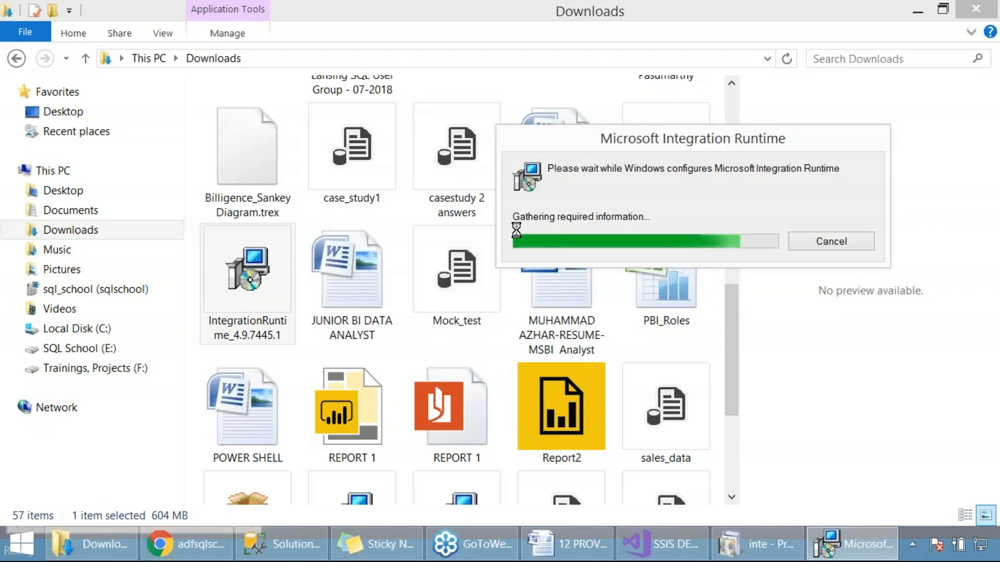
click(187, 544)
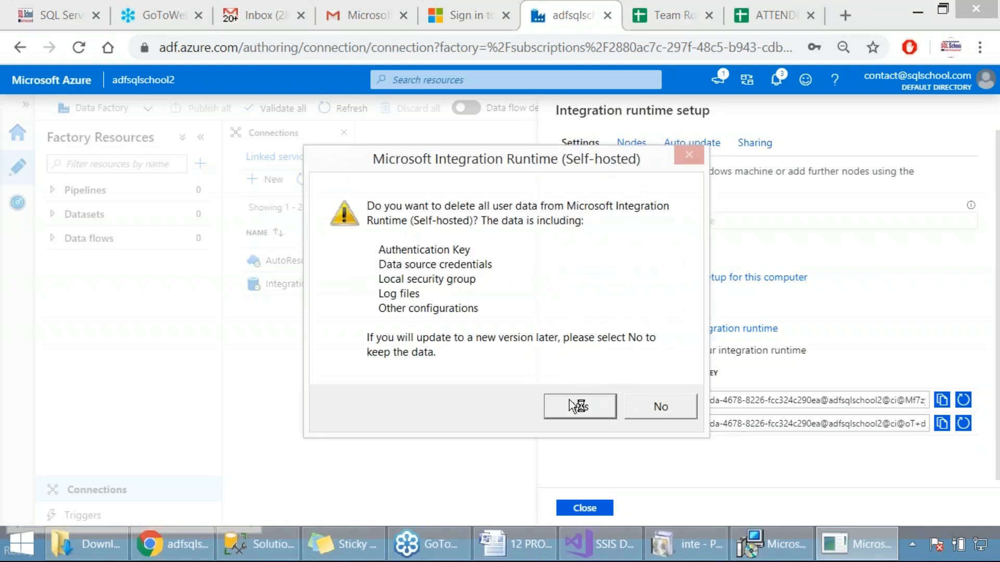
click(569, 411)
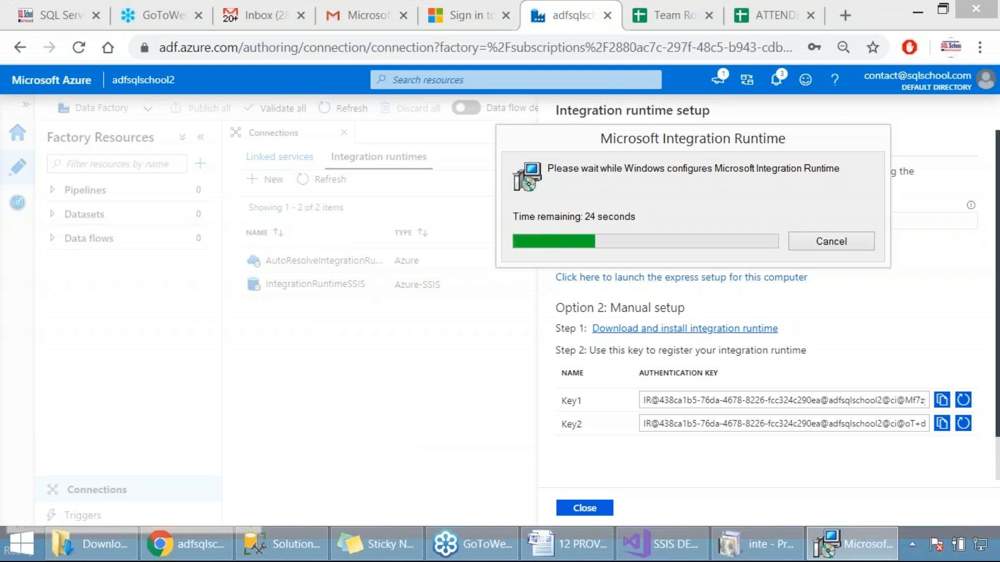
right_click(685, 289)
click(607, 268)
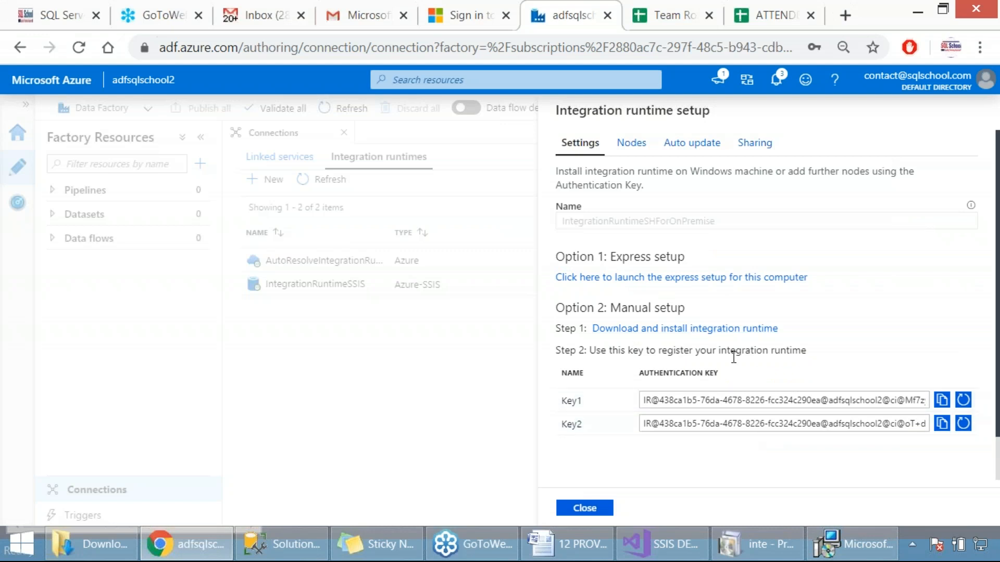
click(858, 553)
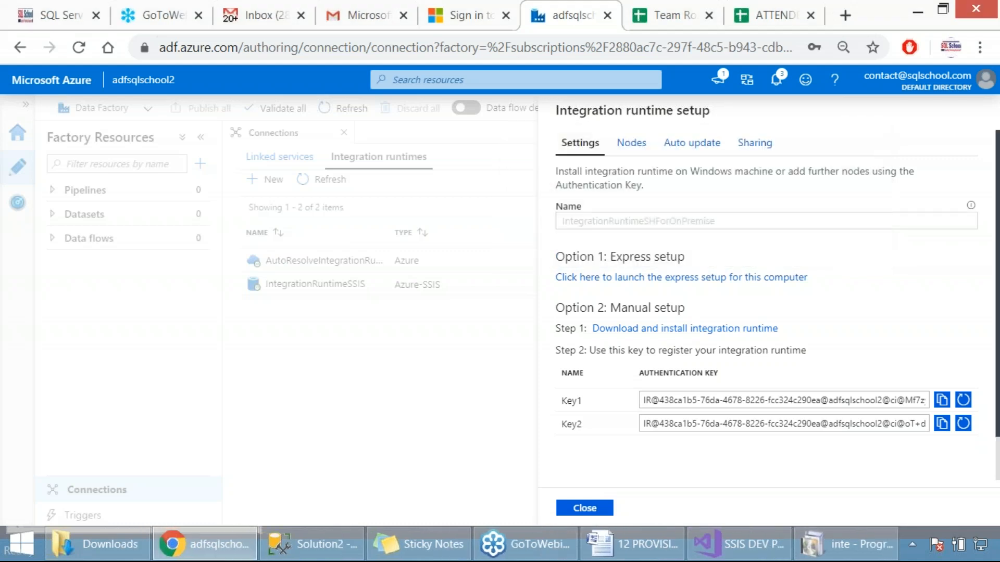
Step: Check the filtered list of installed programs for Microsoft Integration Runtime and close the Programs and Features window
click(843, 545)
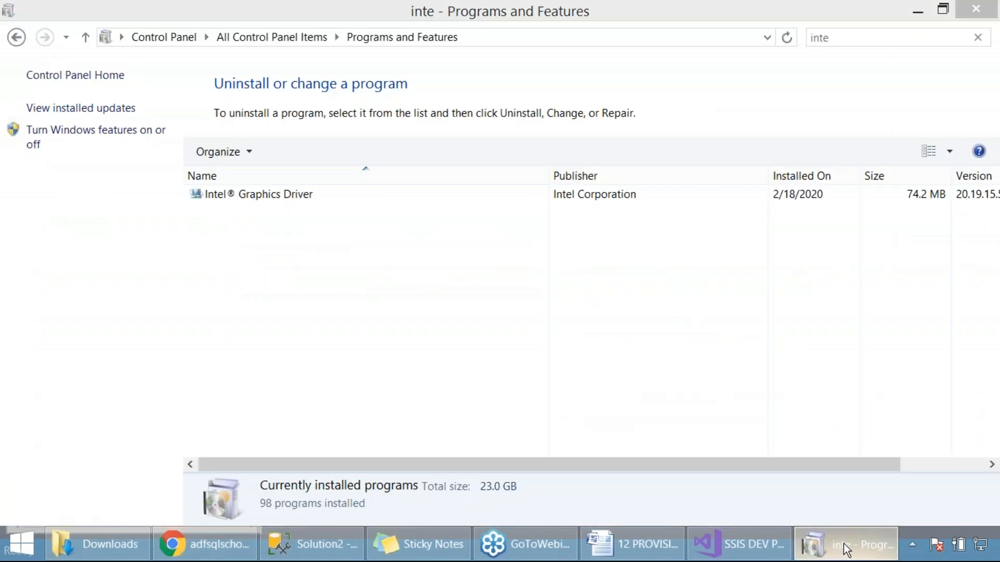
click(846, 549)
right_click(851, 539)
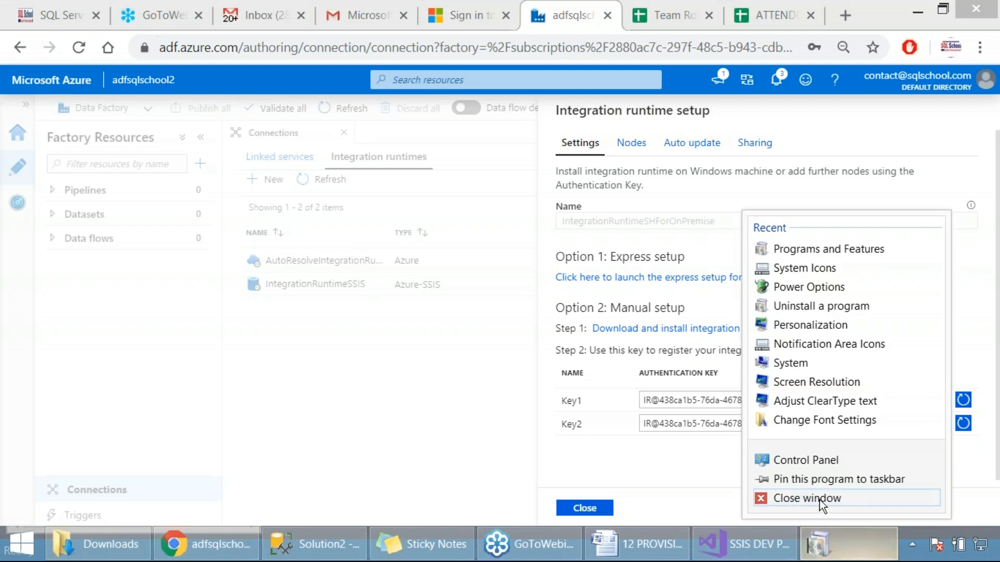
click(822, 500)
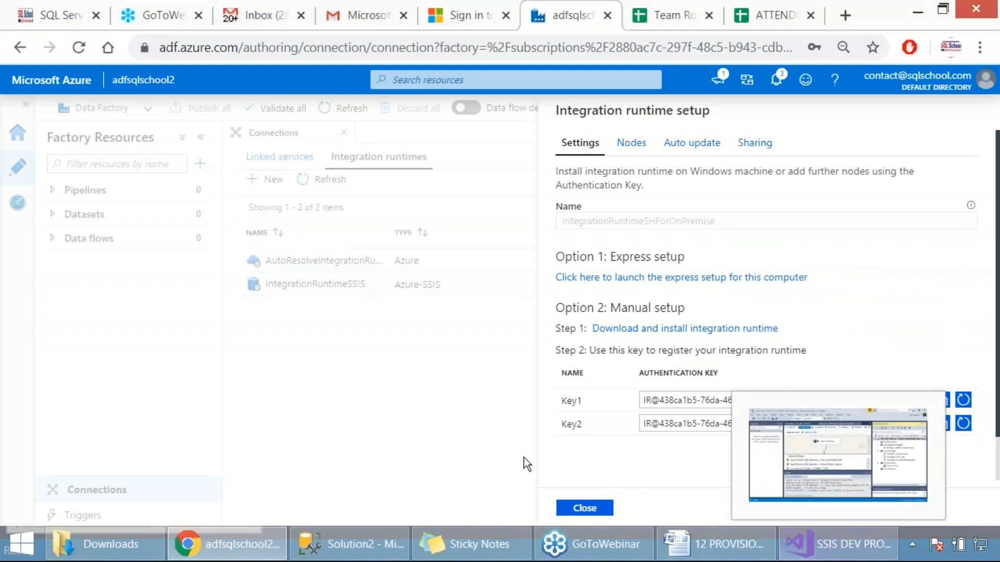
Step: Install Microsoft Integration Runtime from IntegrationRuntime_4.9.7445.1 in Downloads, keeping English (United States) as the language, and finish the setup wizard
click(104, 544)
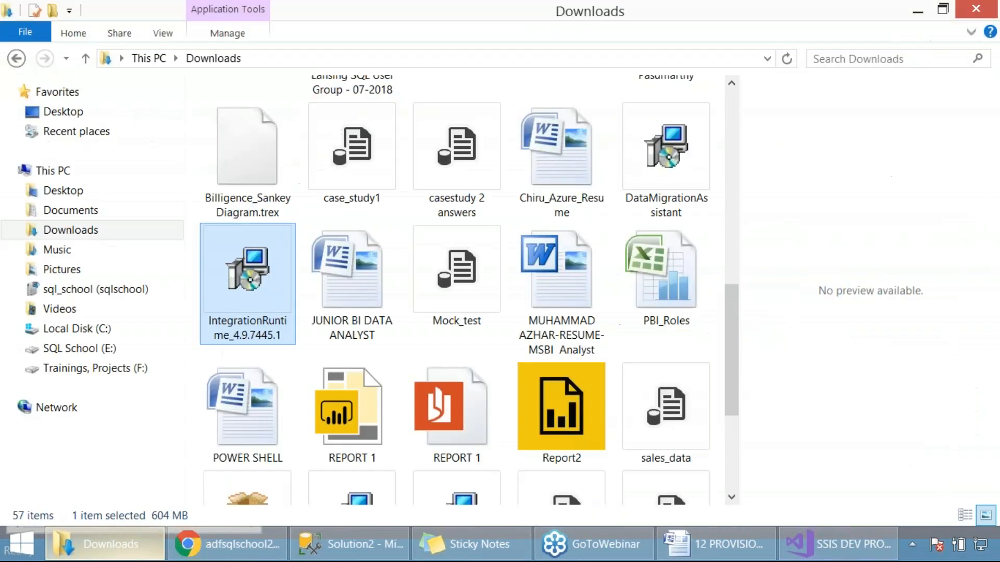
double_click(252, 304)
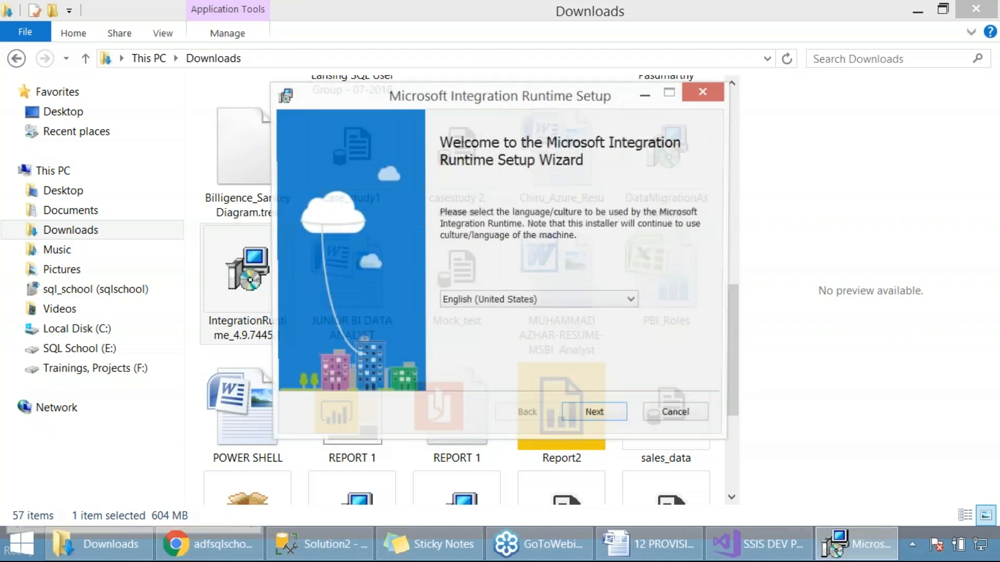
click(614, 414)
click(409, 372)
click(604, 420)
click(604, 420)
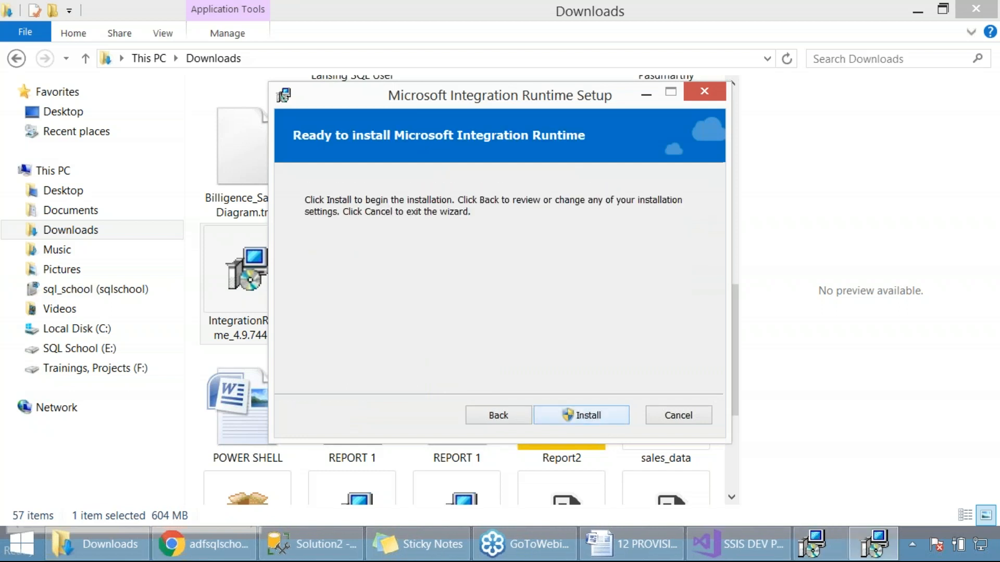
click(605, 419)
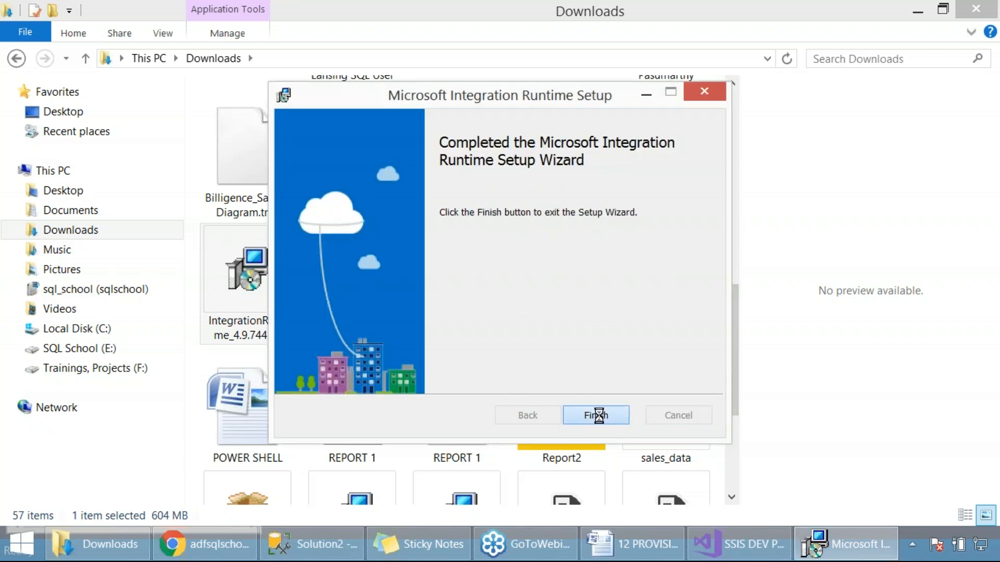
click(599, 416)
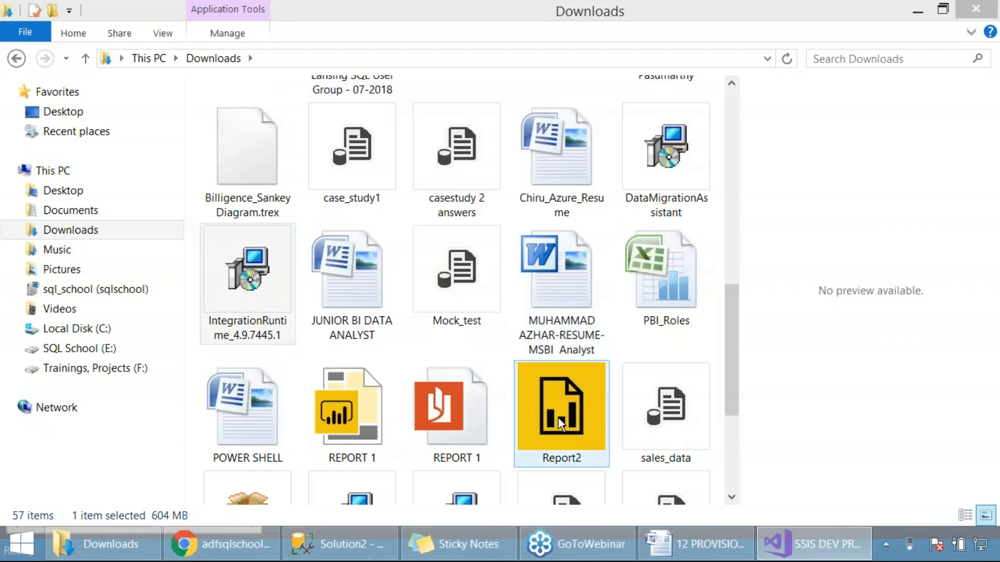
Step: Register the self-hosted node with the Key1 authentication key copied from Data Factory, leaving remote access from intranet disabled
click(199, 544)
click(942, 400)
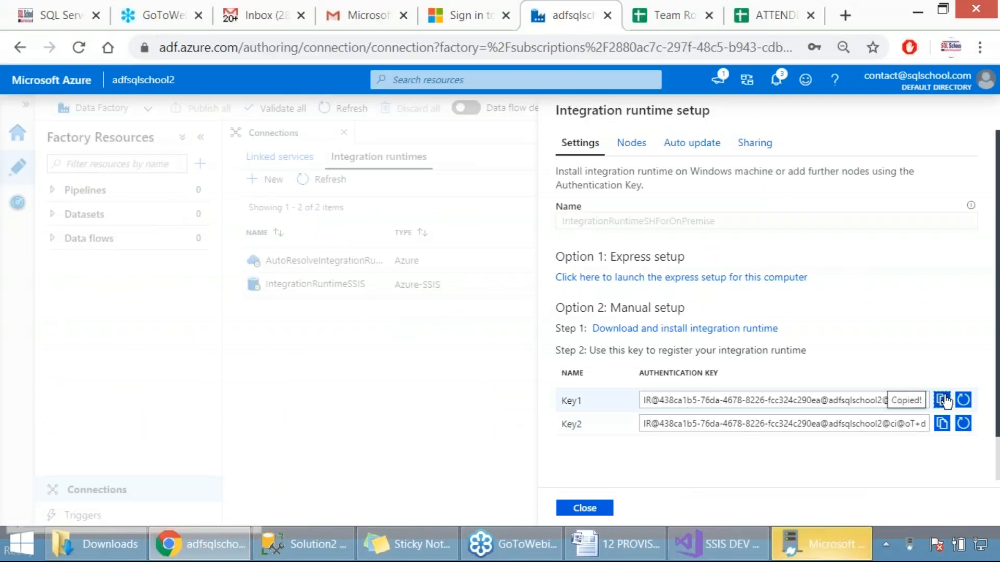
click(823, 547)
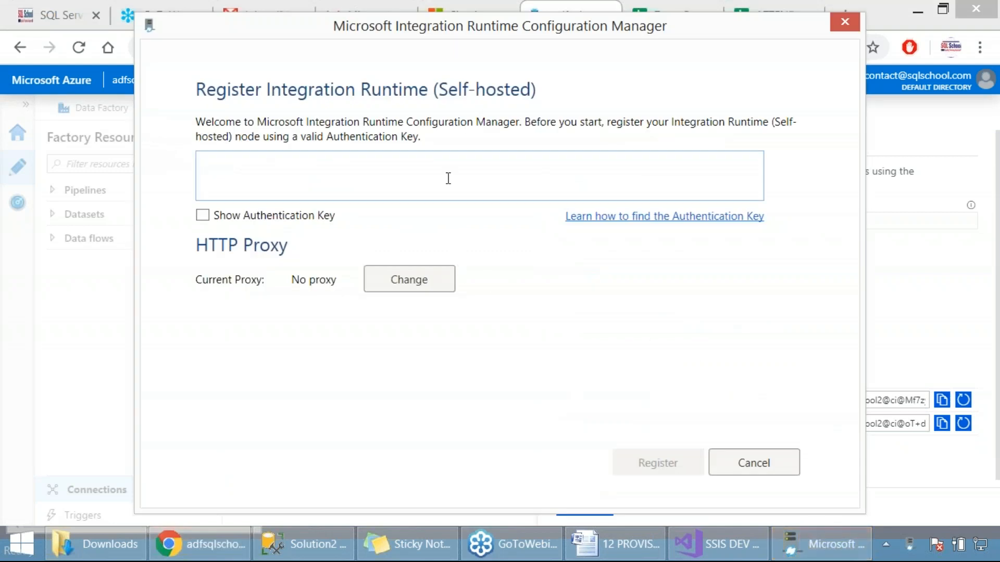
click(446, 173)
key(ctrl+v)
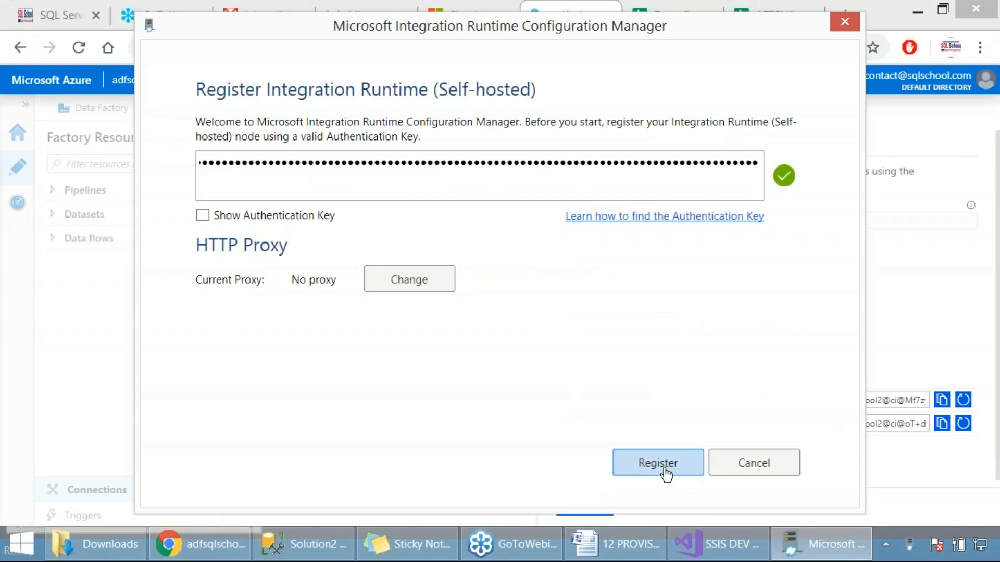
click(661, 471)
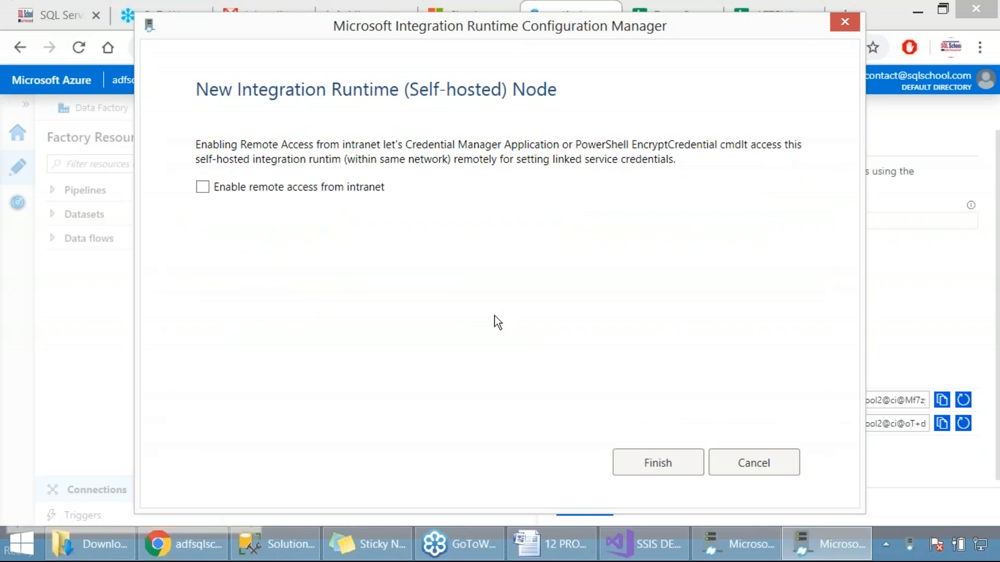
click(629, 473)
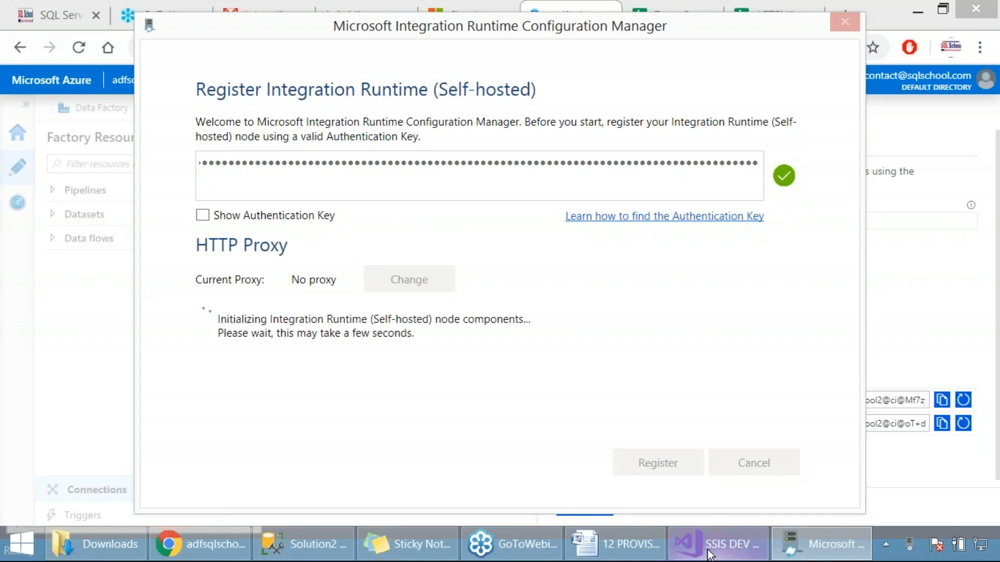
Step: Launch the Configuration Manager for the registered node, then close it and the integration runtime setup pane in Data Factory
mouse_move(713, 553)
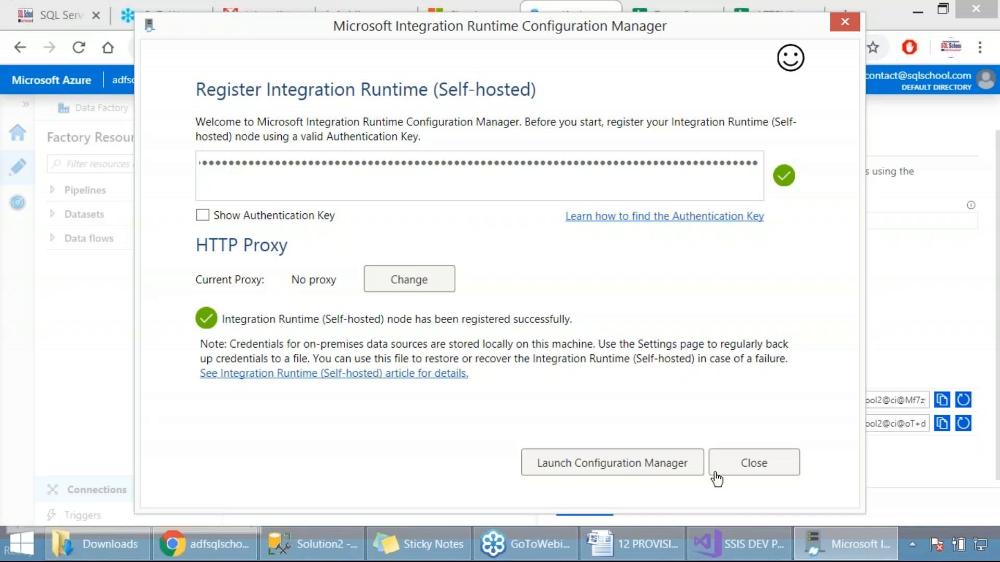
click(654, 466)
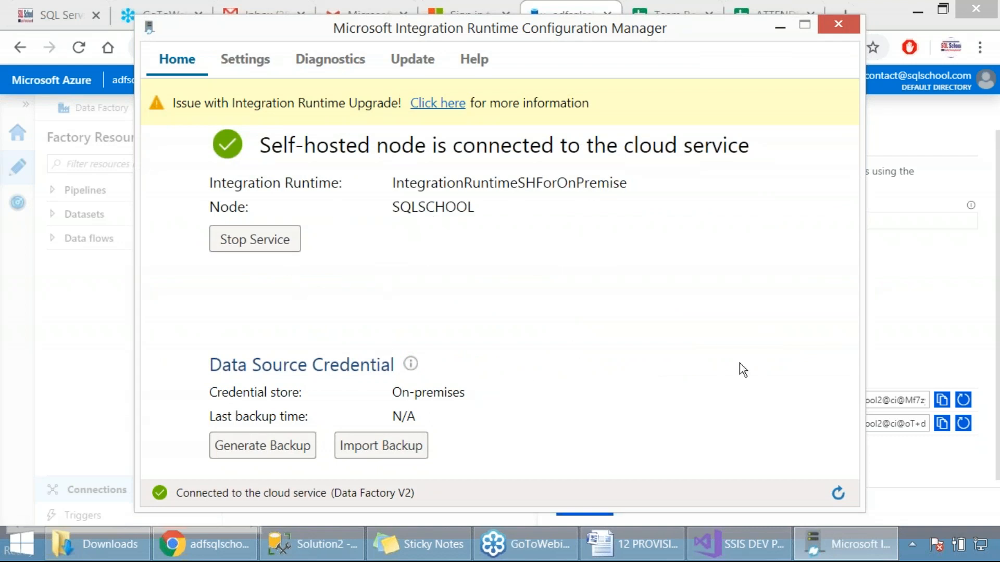
click(838, 25)
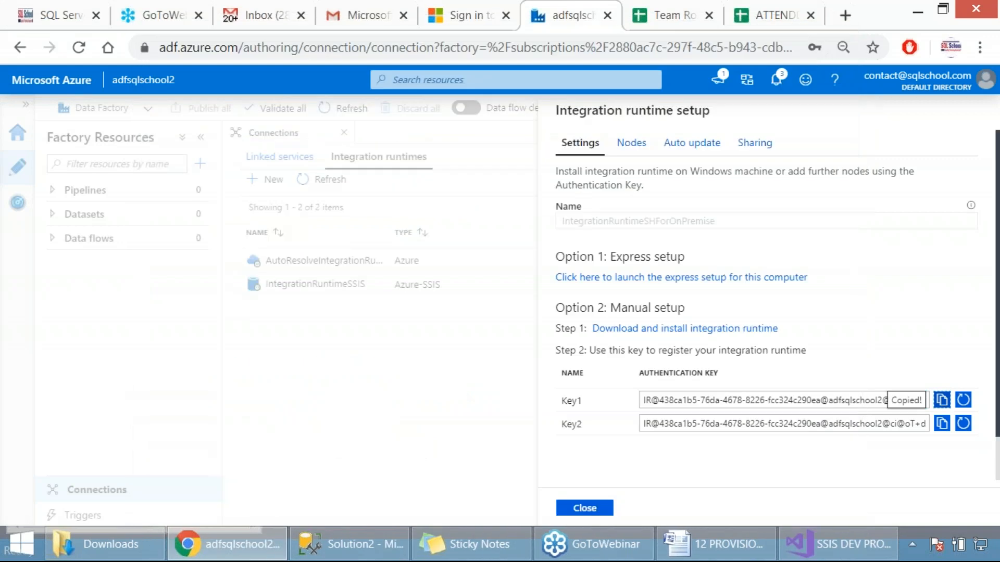
click(592, 510)
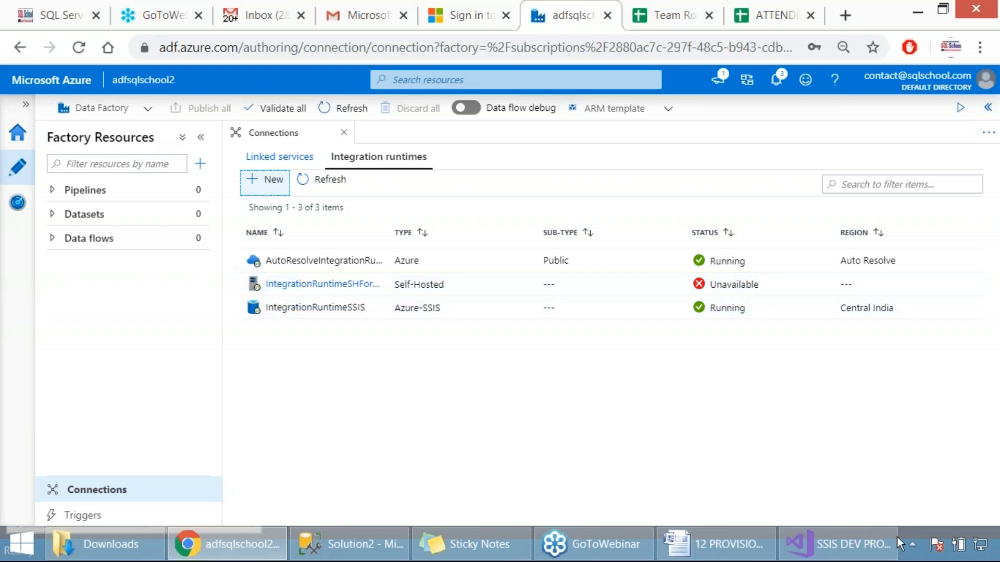
Step: Check the local Integration Runtime's connection status and refresh the Data Factory integration runtimes list to review the self-hosted entry
click(912, 544)
mouse_move(912, 402)
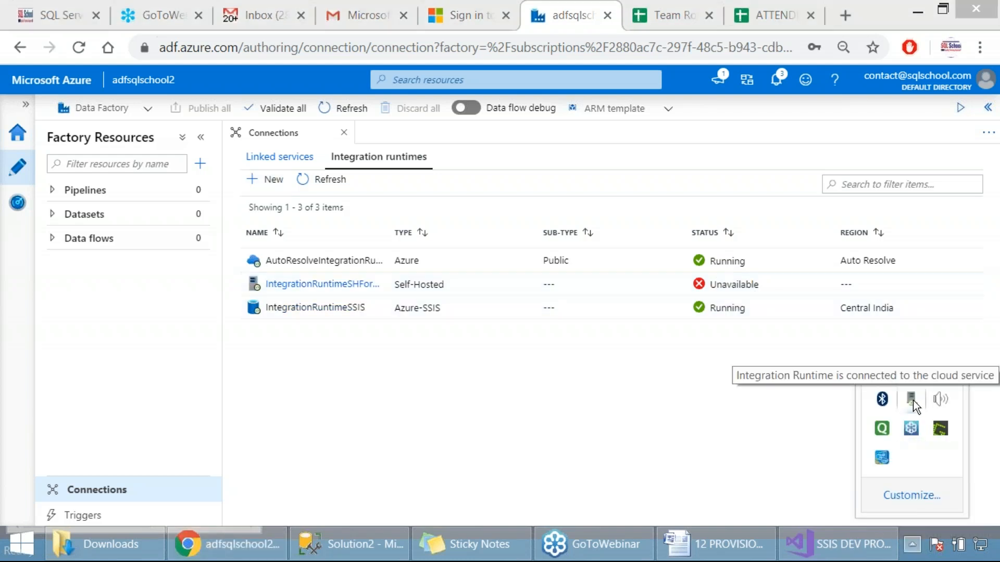
click(330, 179)
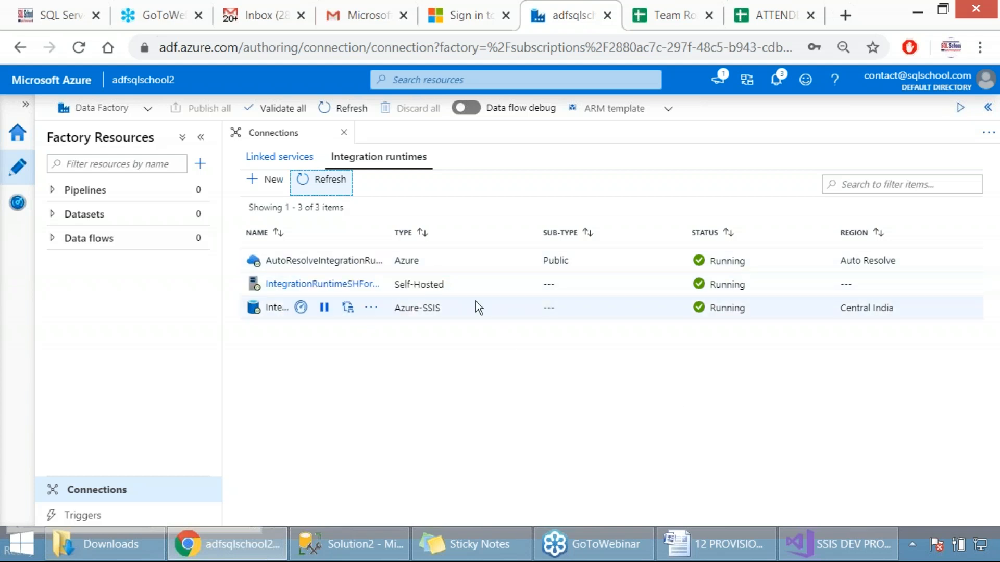
drag(453, 285, 393, 285)
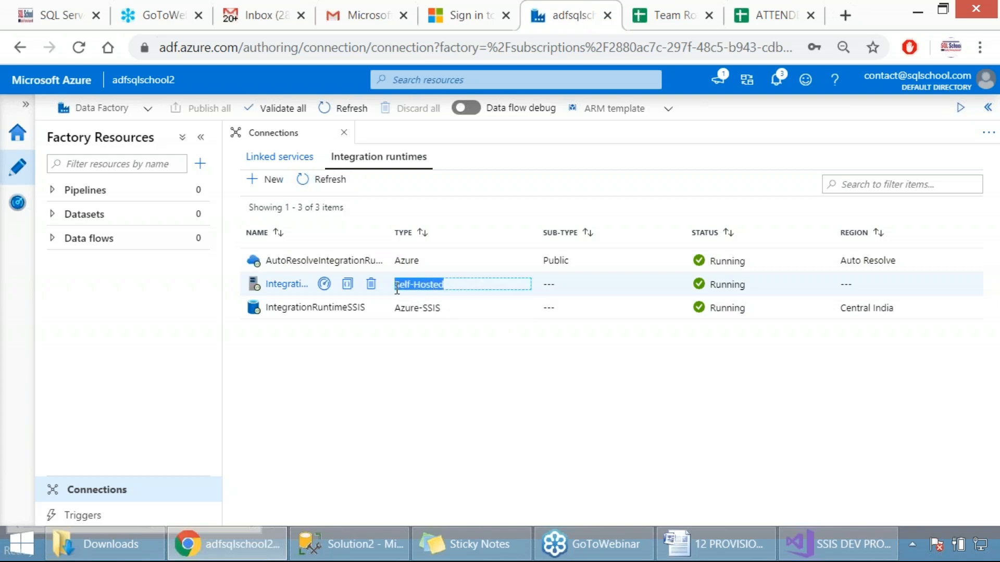
Step: Review Step 3 of the 12 PROVISION SSIS document on verifying SSISDB creation from SSMS
click(716, 544)
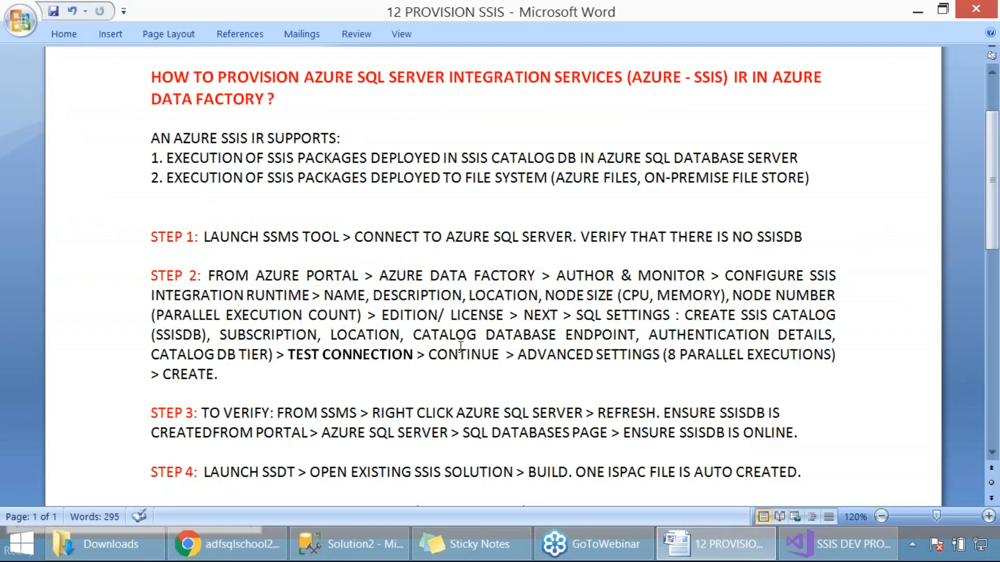
scroll(224, 328, down, 2)
drag(202, 313, 584, 309)
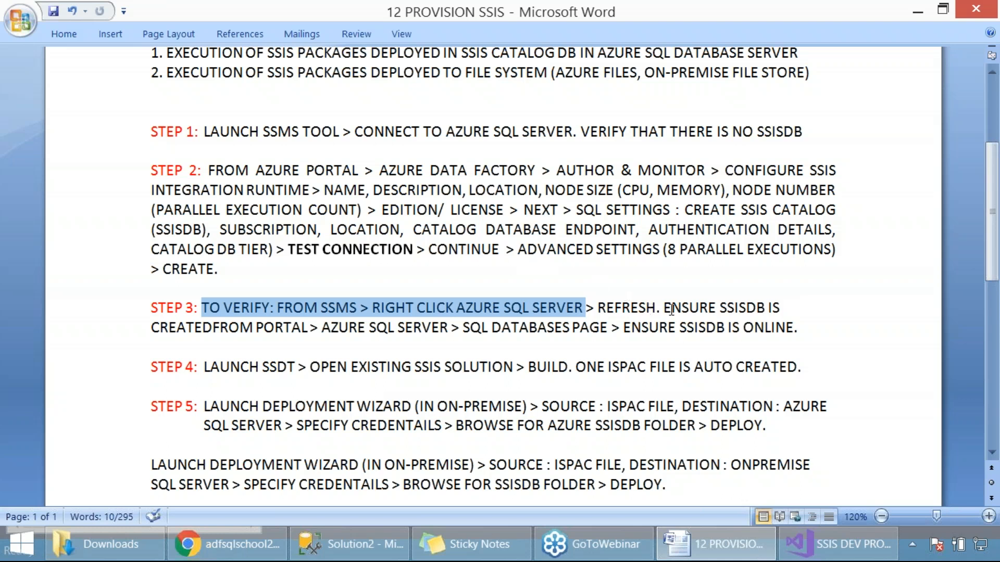
drag(664, 309, 788, 301)
Step: Switch to SSMS, refresh the Databases folder of sqlschoolprod.database.windows.net, select SSISDB and take screen captures of Object Explorer
click(344, 542)
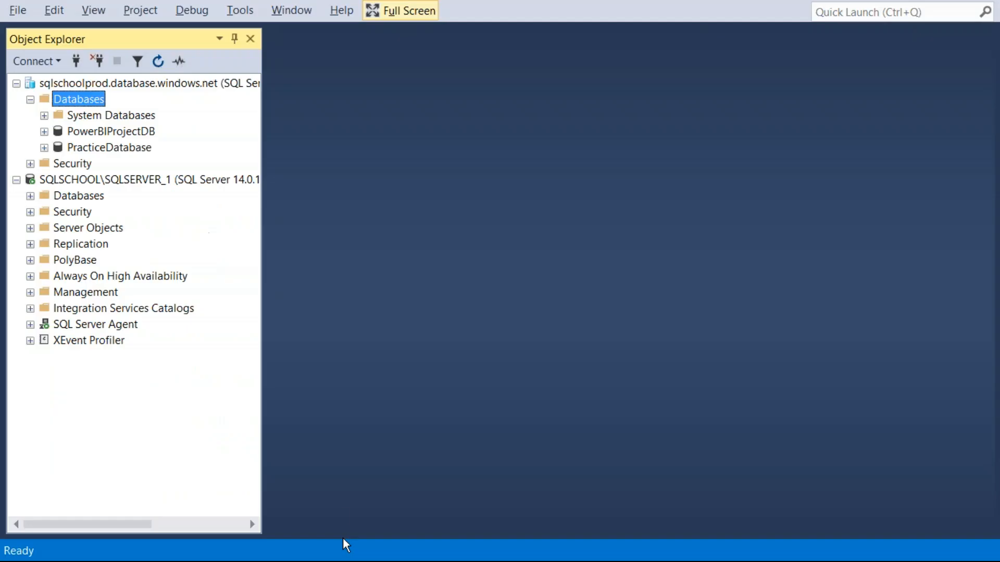
key(Print)
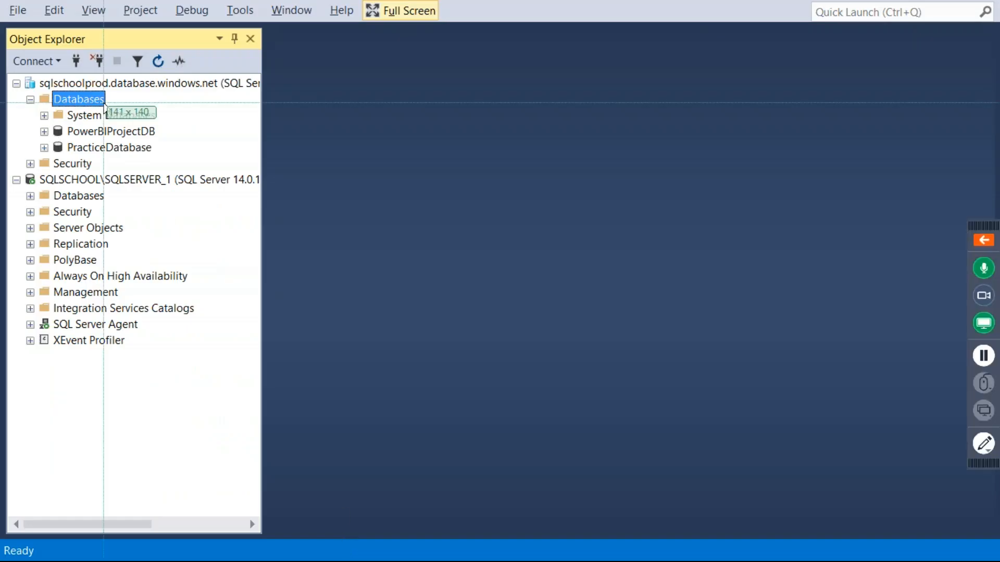
drag(1, 16, 447, 224)
right_click(104, 105)
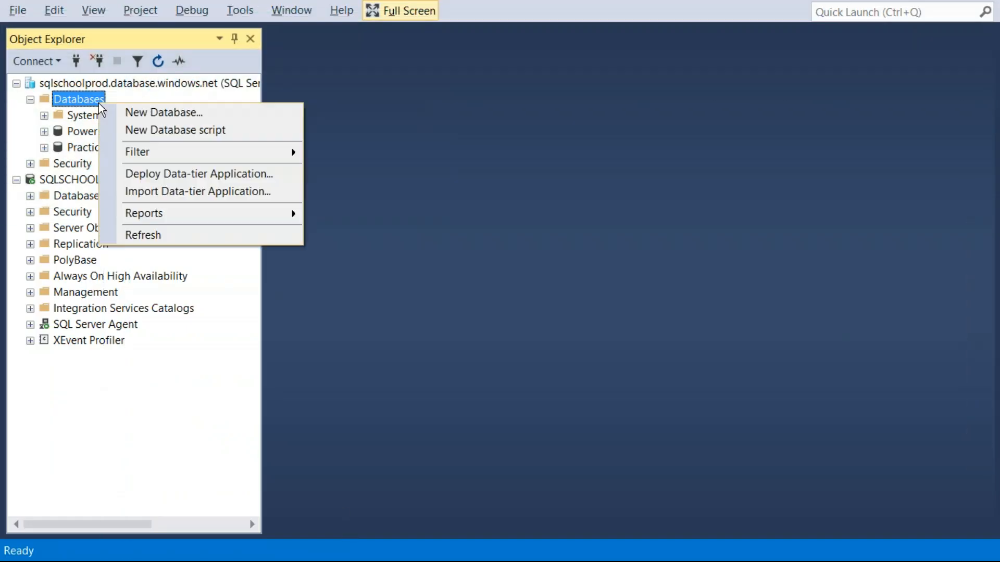
click(164, 232)
click(96, 165)
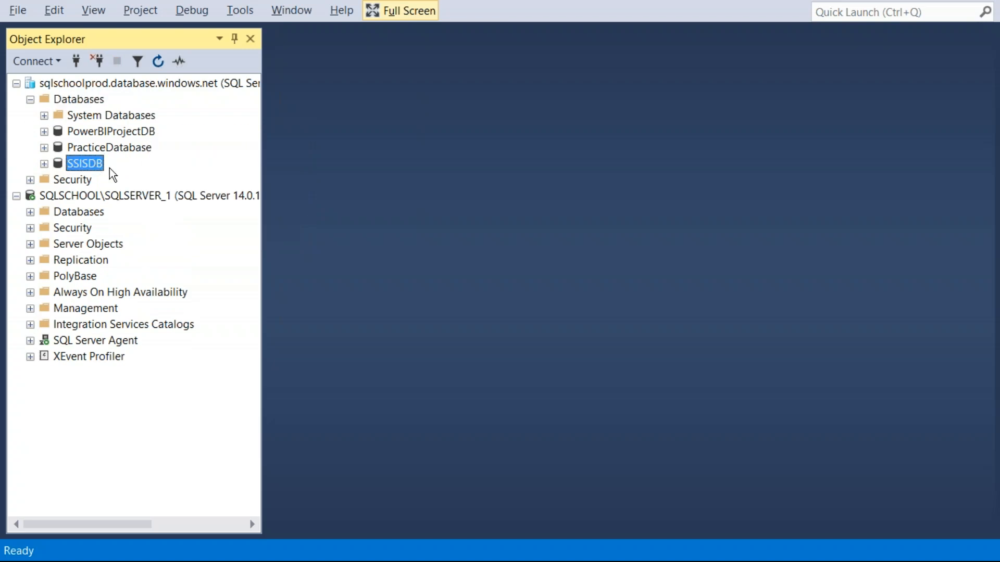
key(Print)
drag(9, 12, 440, 238)
Step: Check the portal verification instruction in the Word document, then sign in to the Azure portal in Chrome with the pre-filled account password, keeping the session signed in
key(alt+Tab)
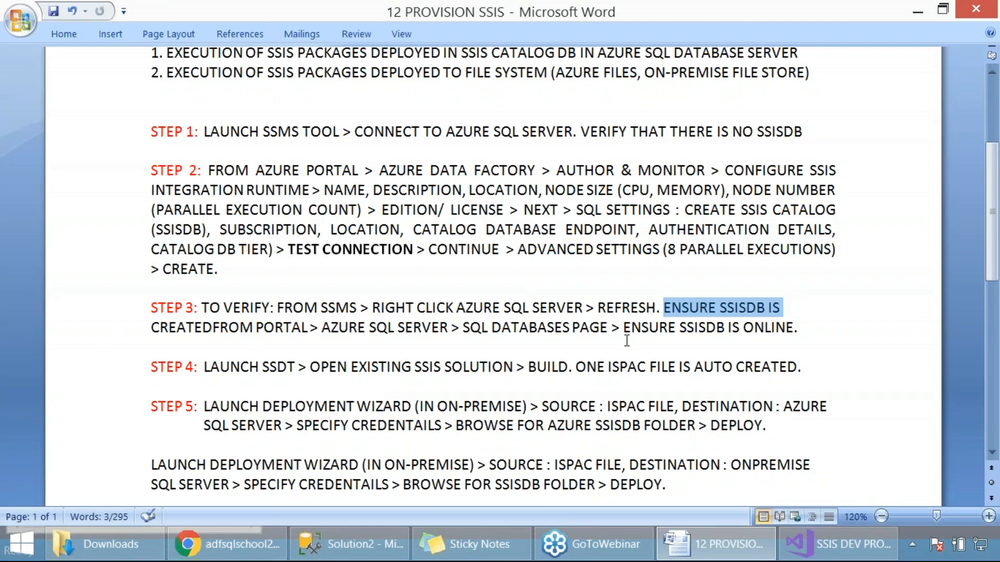
drag(626, 330, 782, 336)
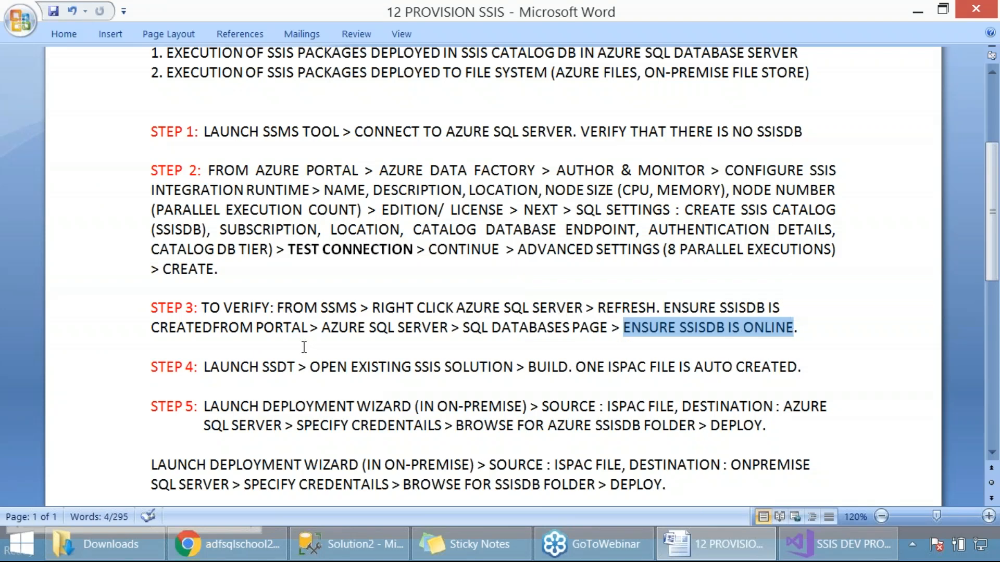
click(244, 553)
click(483, 15)
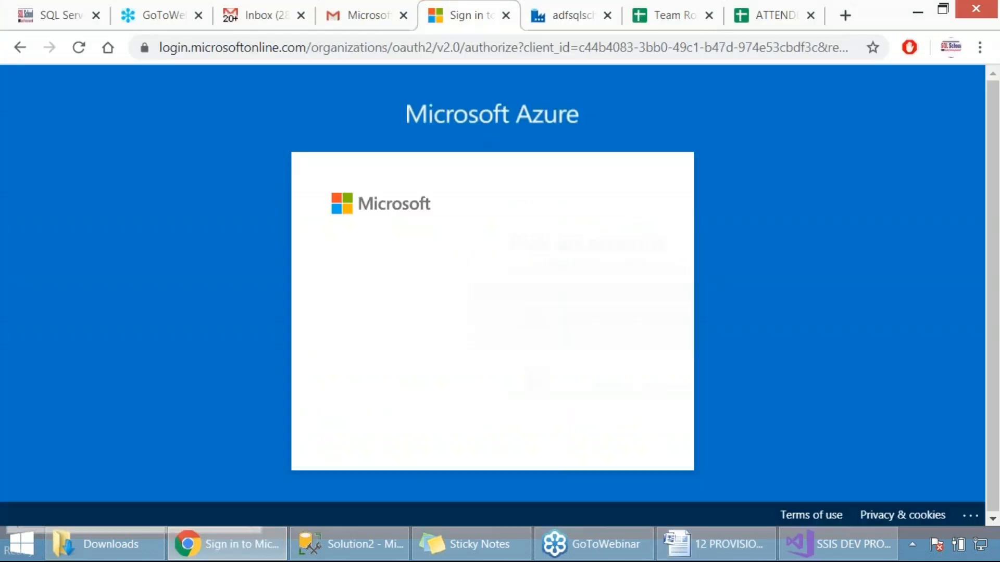
click(504, 308)
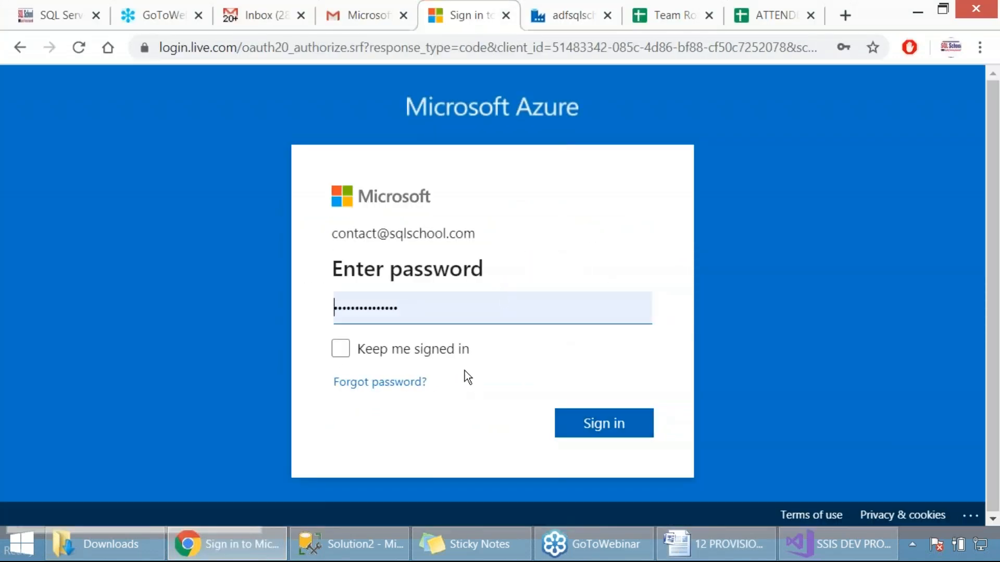
click(457, 349)
click(577, 422)
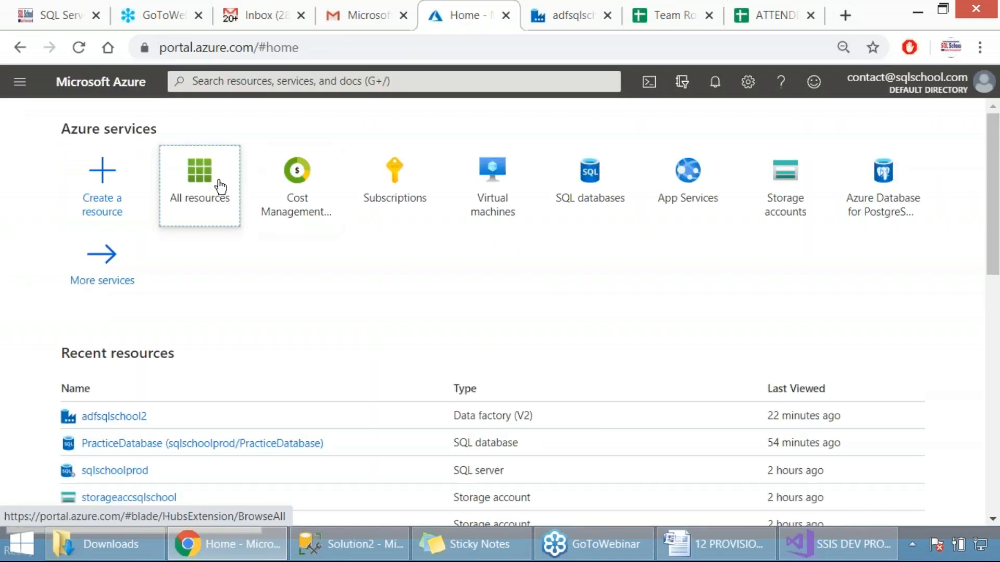
Step: Open the SSISDB (sqlschoolprod/SSISDB) database from all Azure resources, check its status and capture its overview
click(219, 186)
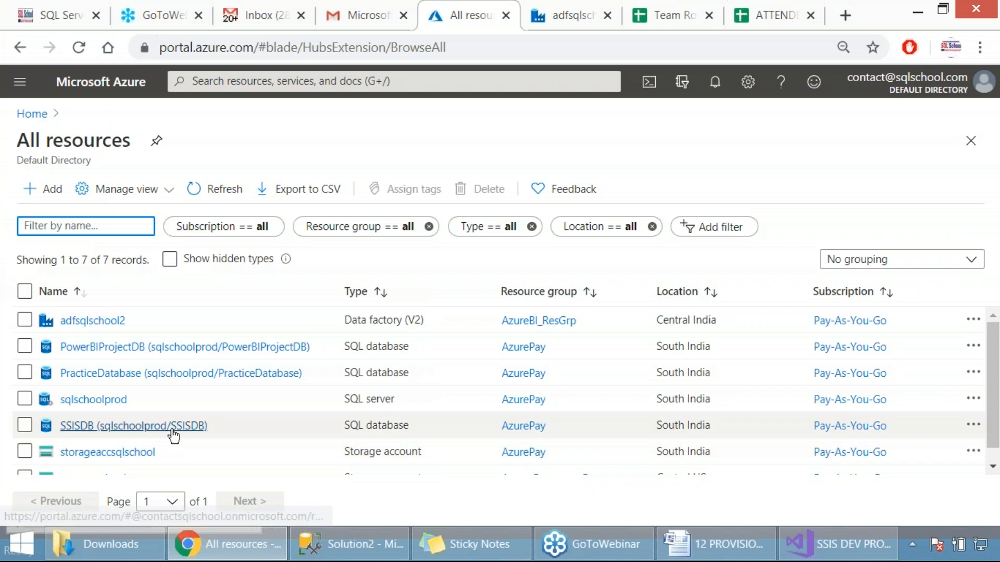
click(173, 426)
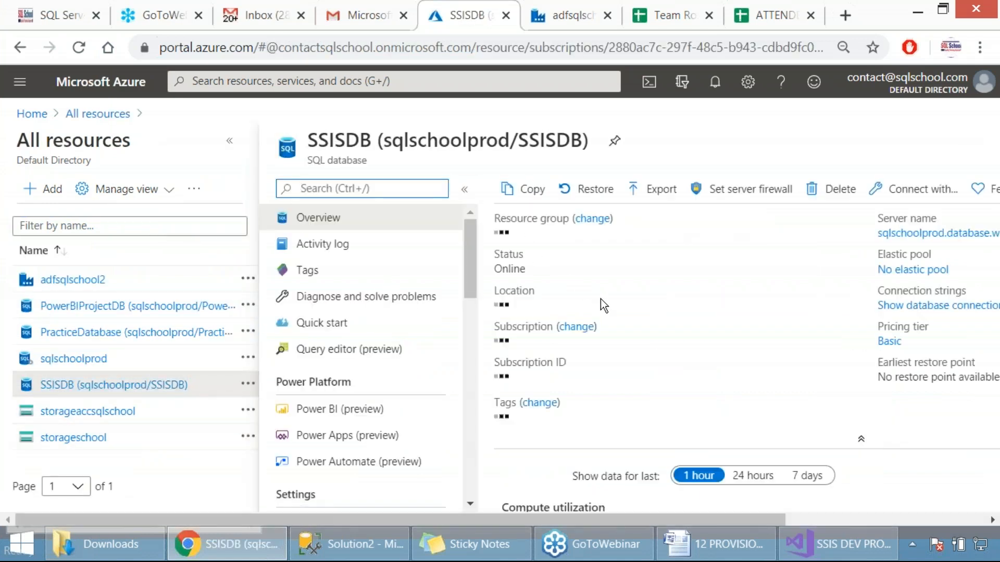
drag(243, 88, 941, 407)
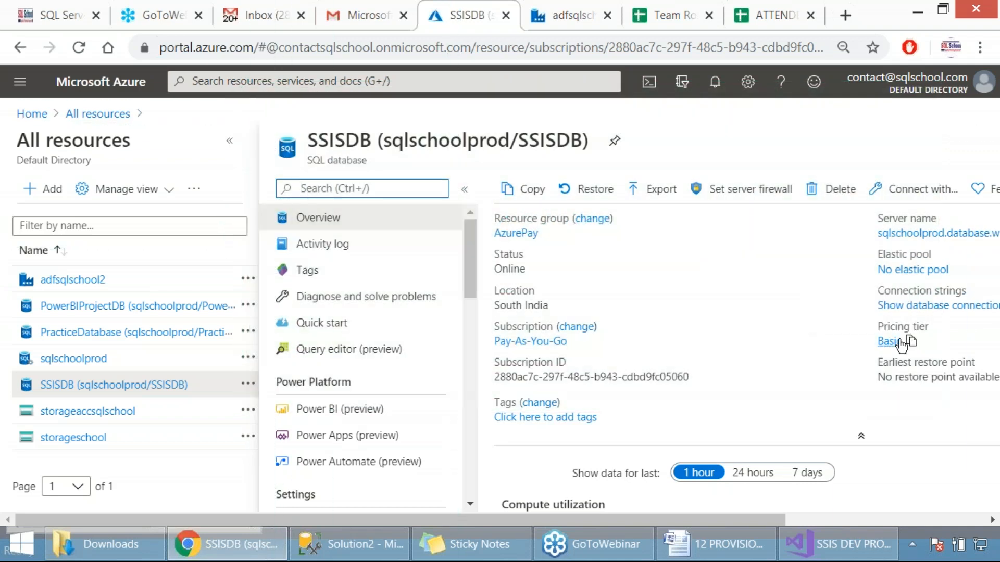
double_click(510, 269)
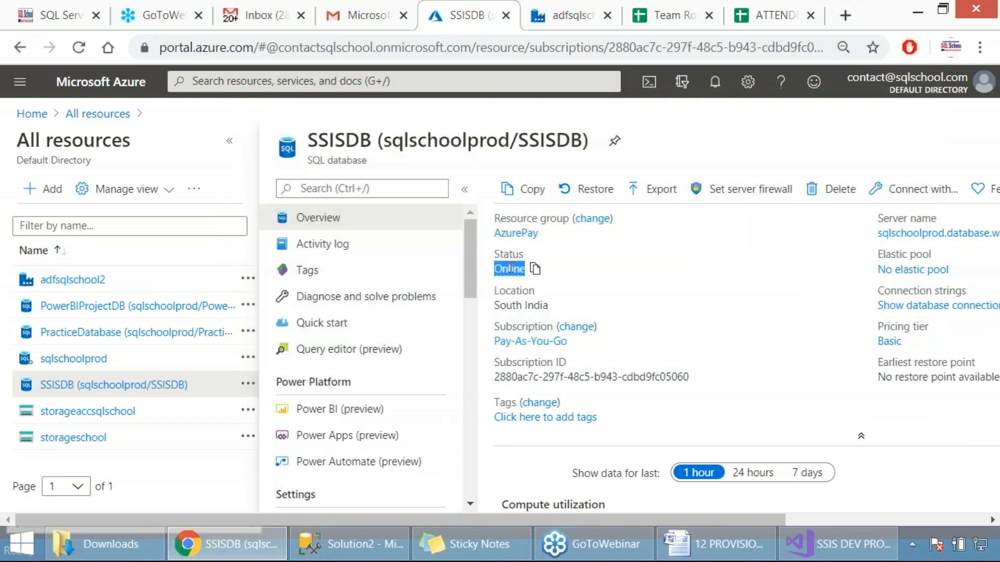
drag(240, 81, 734, 301)
Step: Return to the Word document and review Step 4 on building the SSIS solution and Step 5 on running the deployment wizard
click(711, 539)
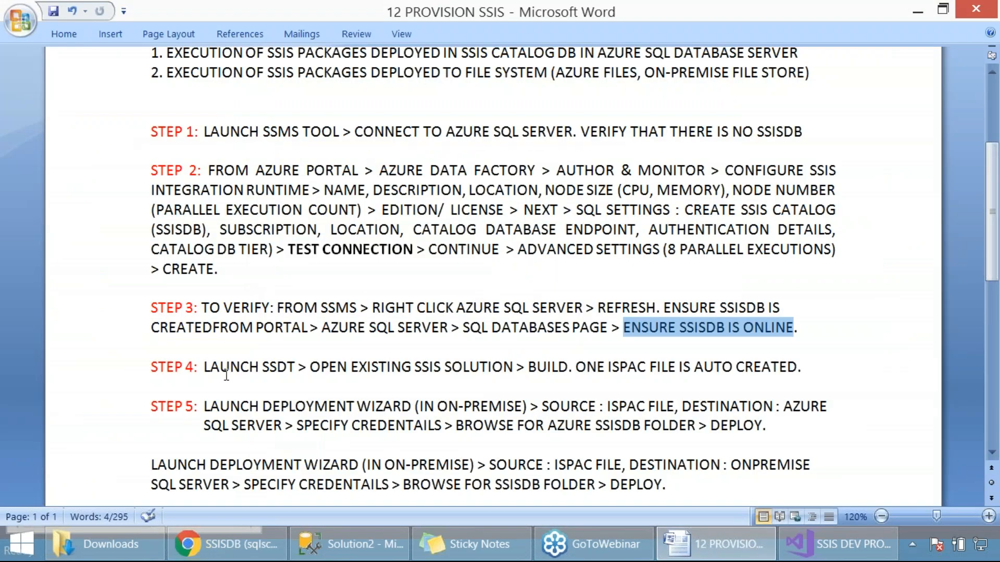
drag(212, 370, 804, 371)
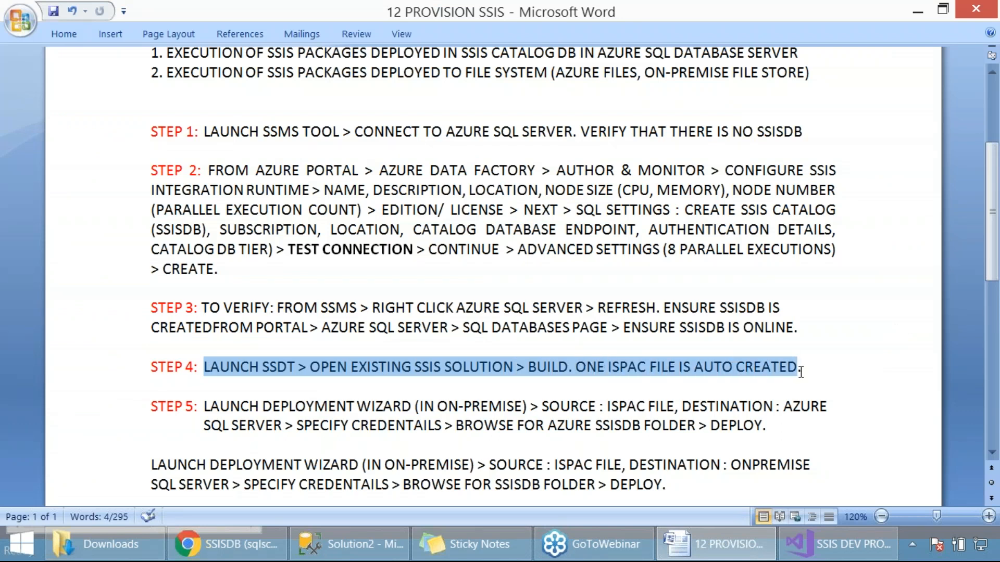
click(342, 383)
drag(319, 368, 461, 363)
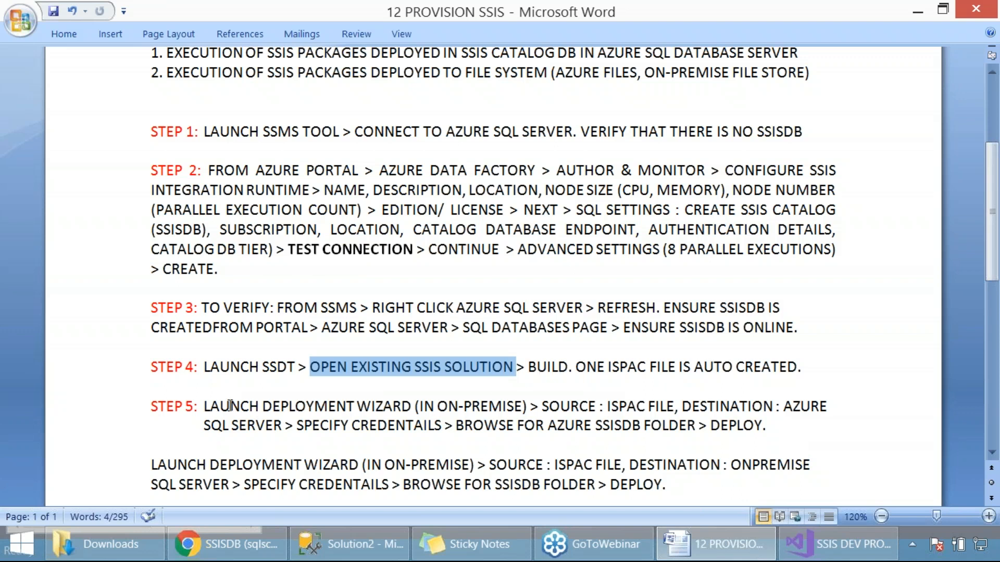
drag(204, 406, 273, 428)
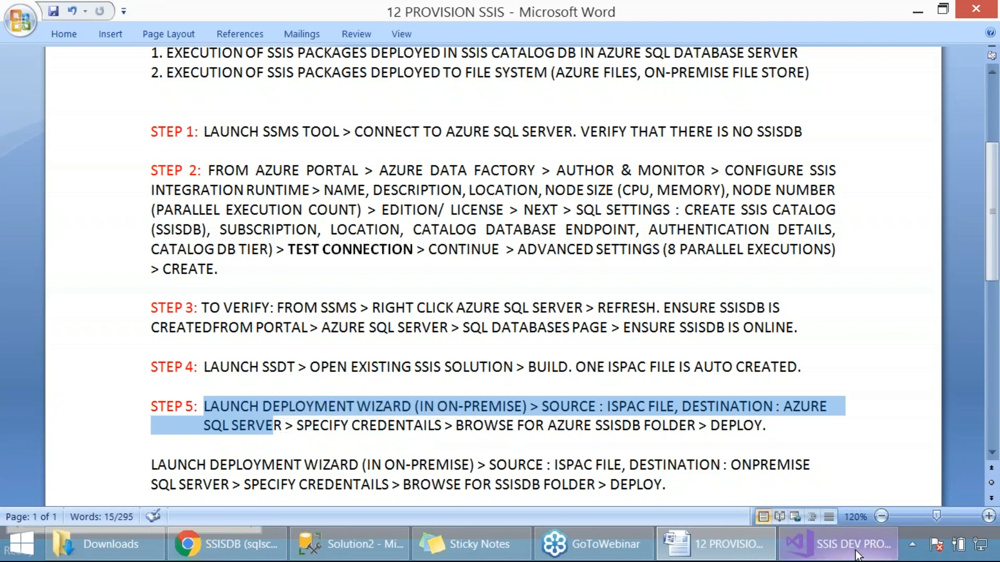
mouse_move(854, 555)
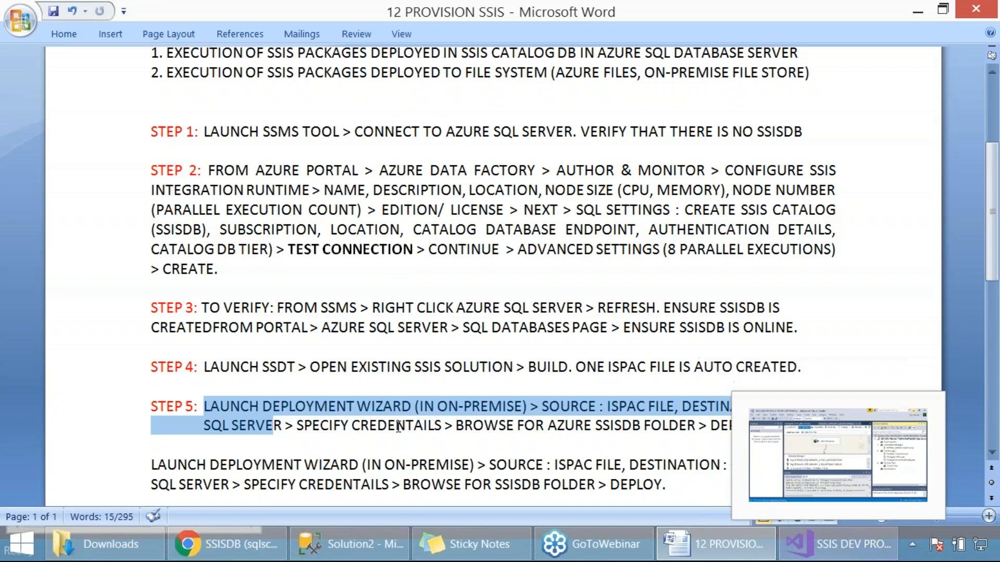
click(395, 407)
drag(213, 407, 275, 428)
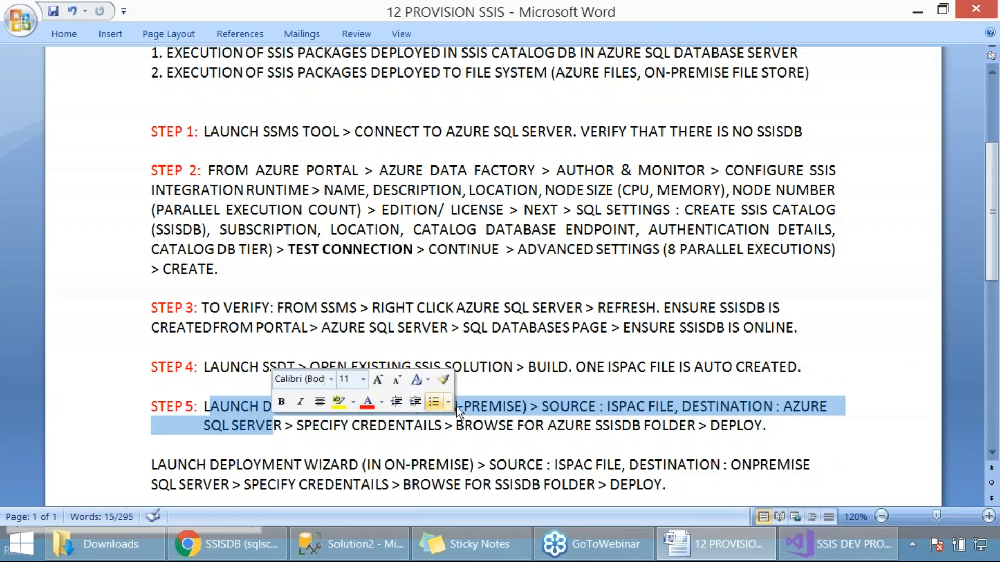
click(475, 420)
Step: Search Windows for "deploy" and launch the SQL Server 2017 Deployment Wizard
key(super)
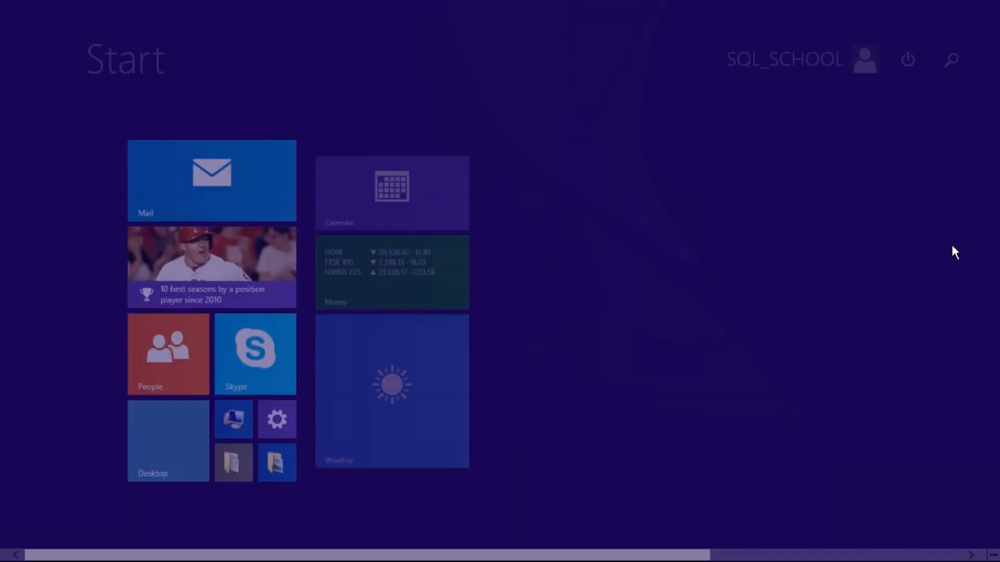
click(951, 60)
text(project Conversion Wizard)
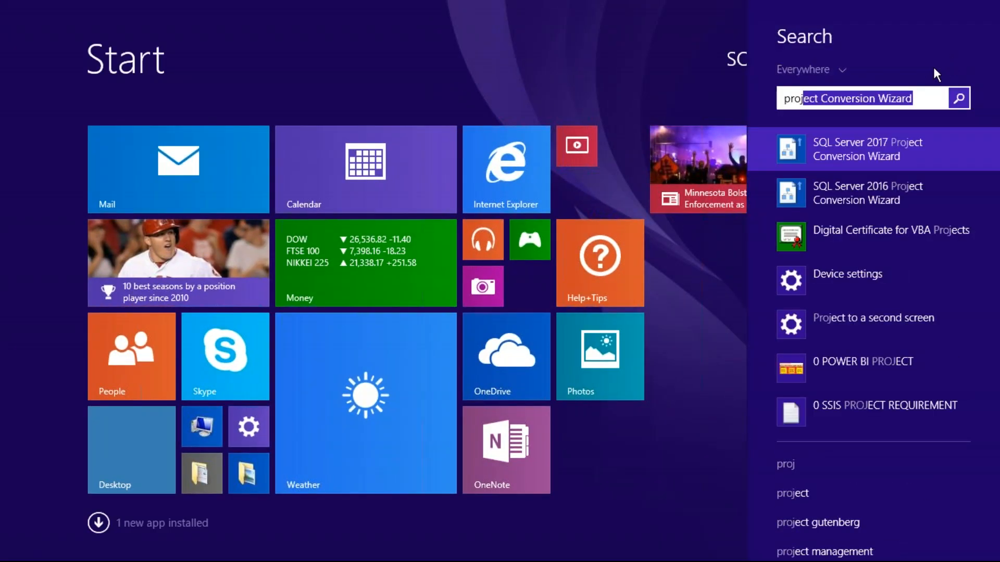
key(ctrl+a)
text(deploy)
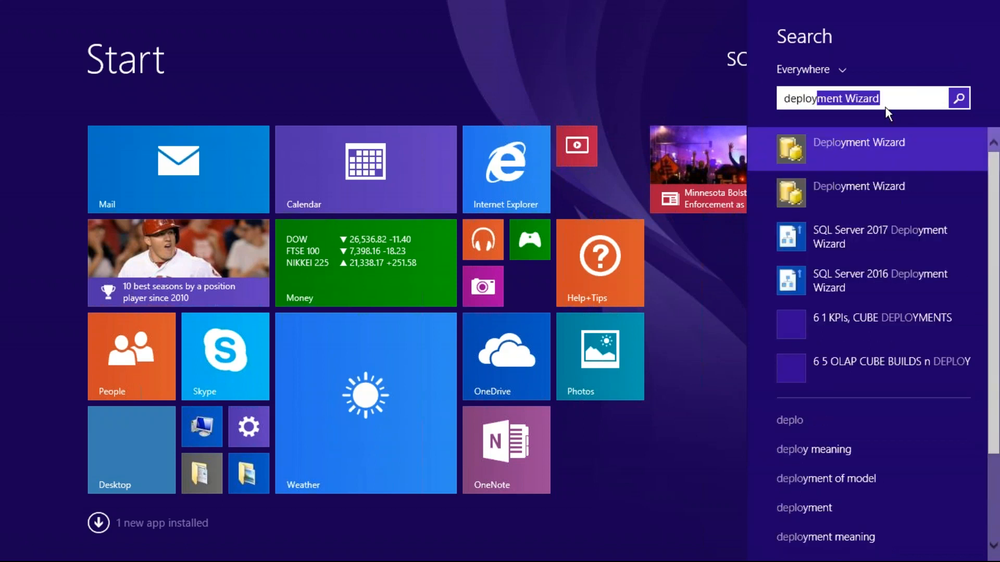
click(865, 243)
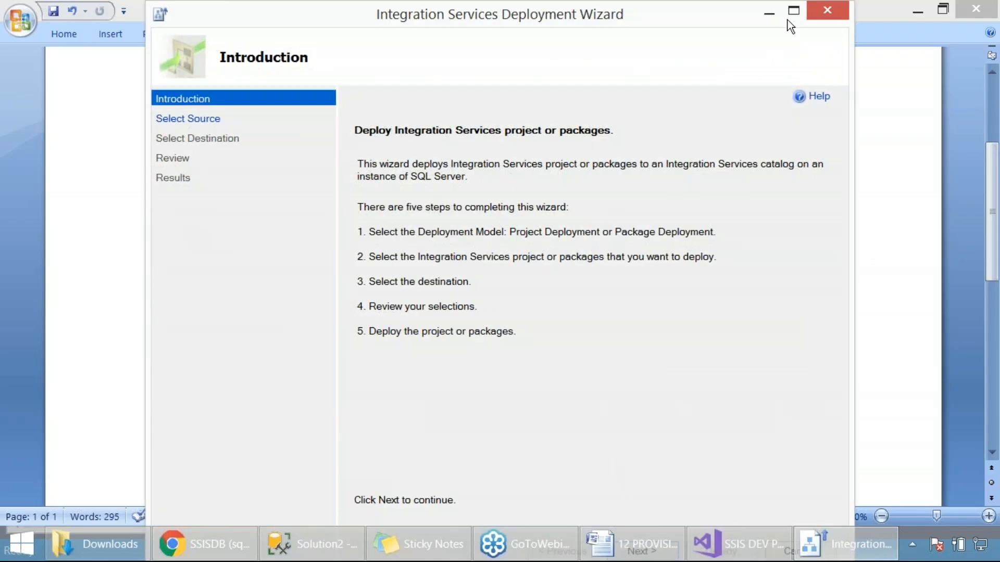
click(793, 12)
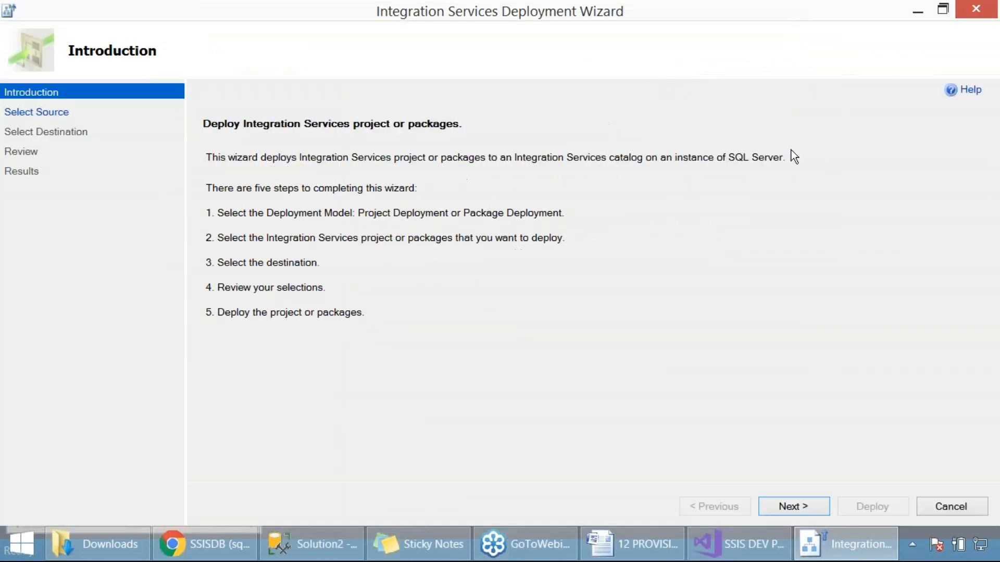
Step: Proceed to the deployment source, keep the project deployment file option, and browse to the AZURE BI FOR ADF MIGRATIONS folder on the Desktop
click(795, 505)
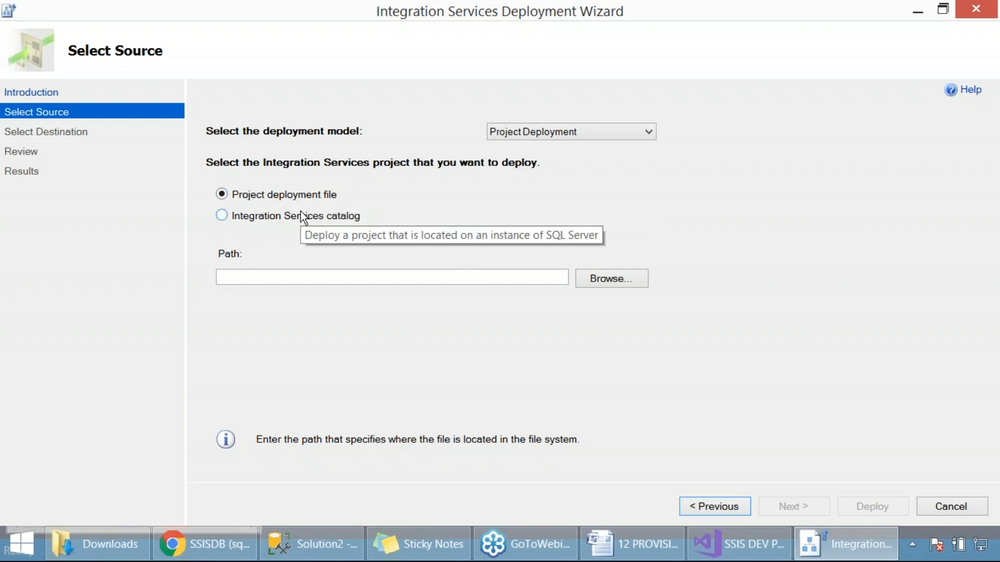
click(601, 280)
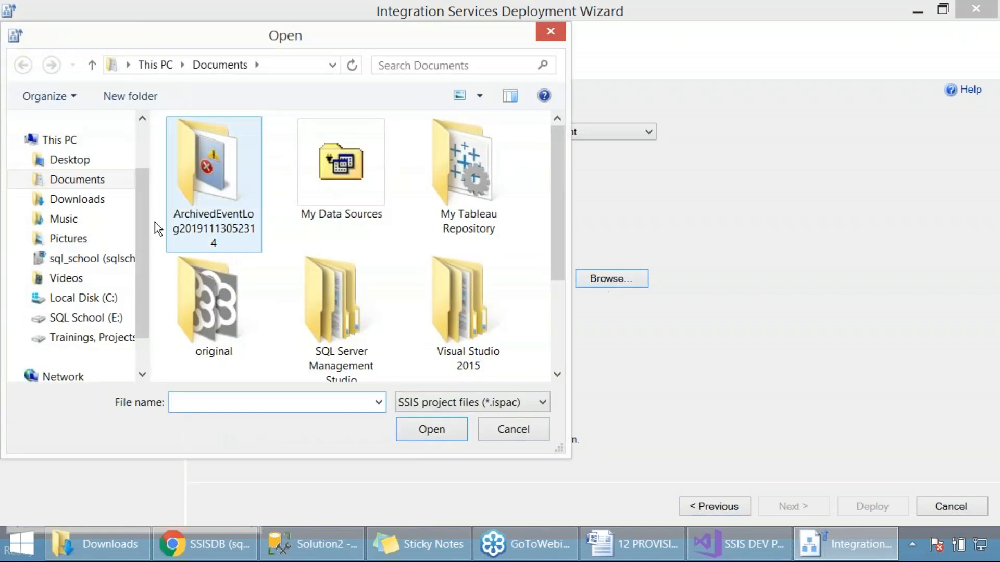
click(59, 161)
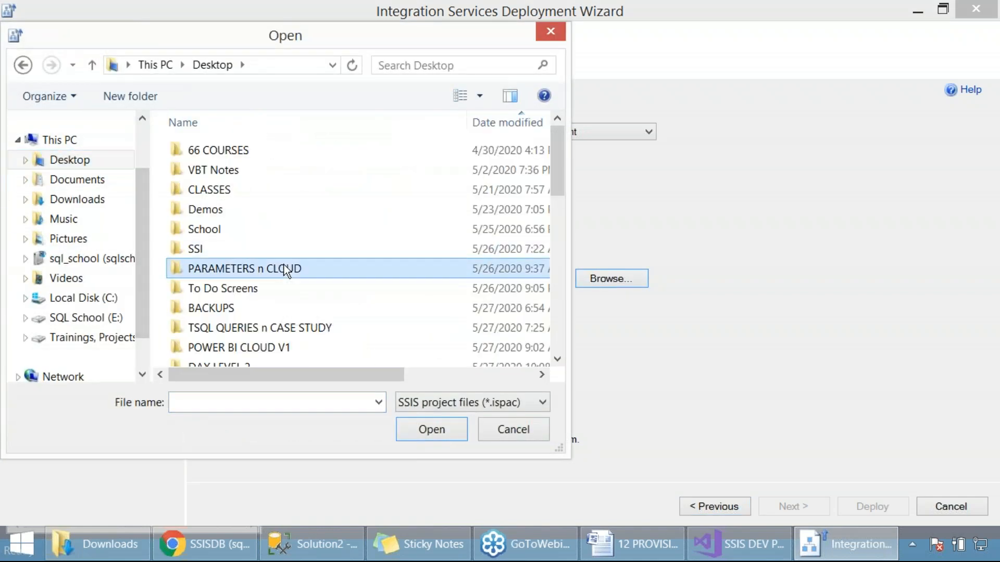
scroll(284, 264, down, 3)
scroll(283, 264, down, 6)
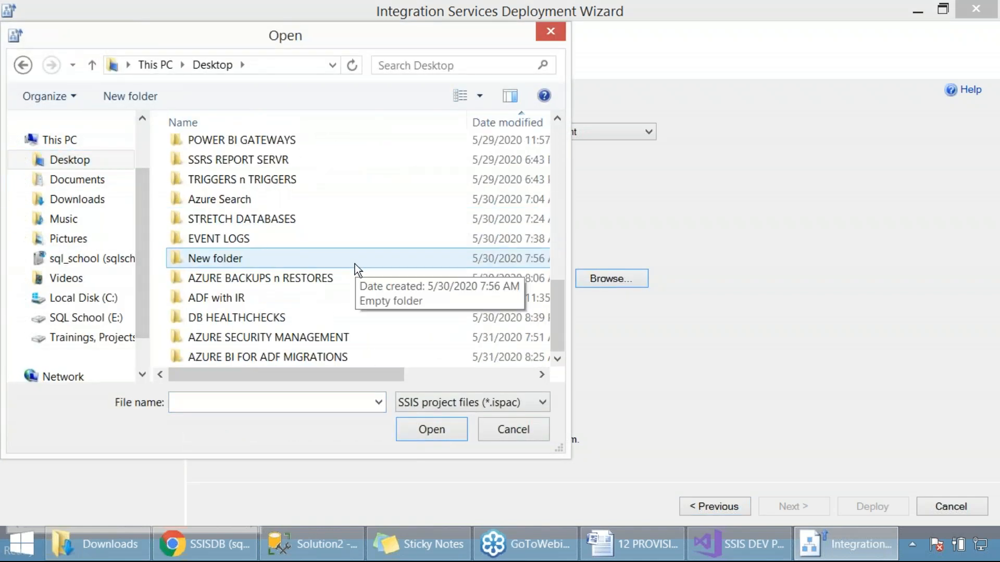
double_click(293, 358)
Step: Load SSIS DEV PROJECT FROM ONPREMISE.ispac from the project's bin\Development folder as the deployment source, capturing the file dialog
double_click(252, 152)
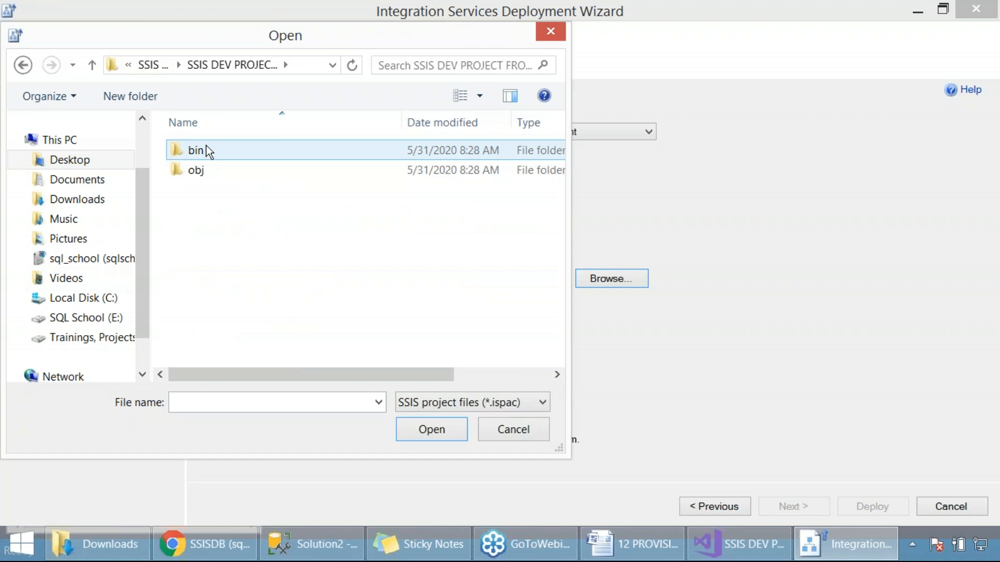
double_click(206, 150)
double_click(224, 156)
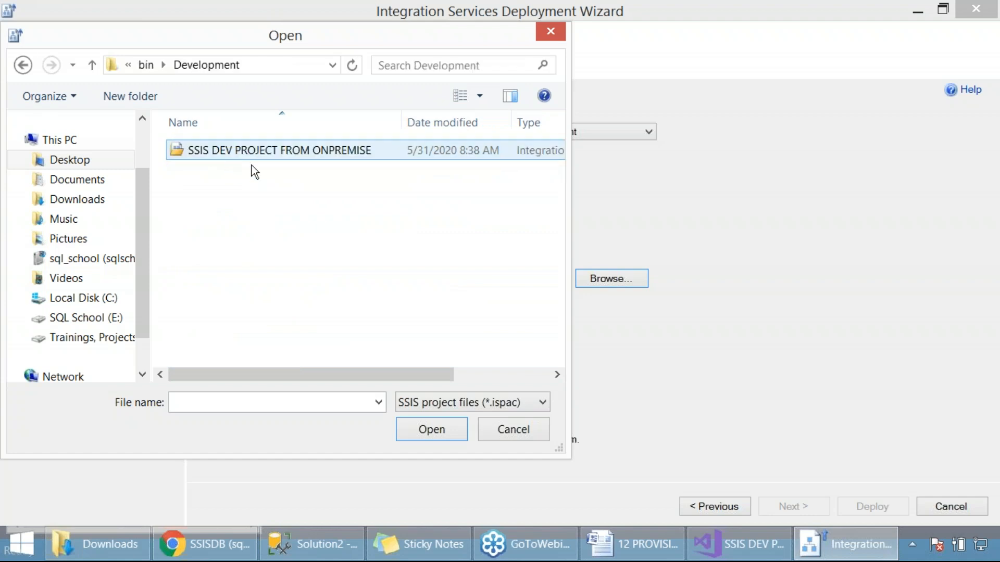
click(281, 155)
key(Print)
drag(2, 1, 609, 479)
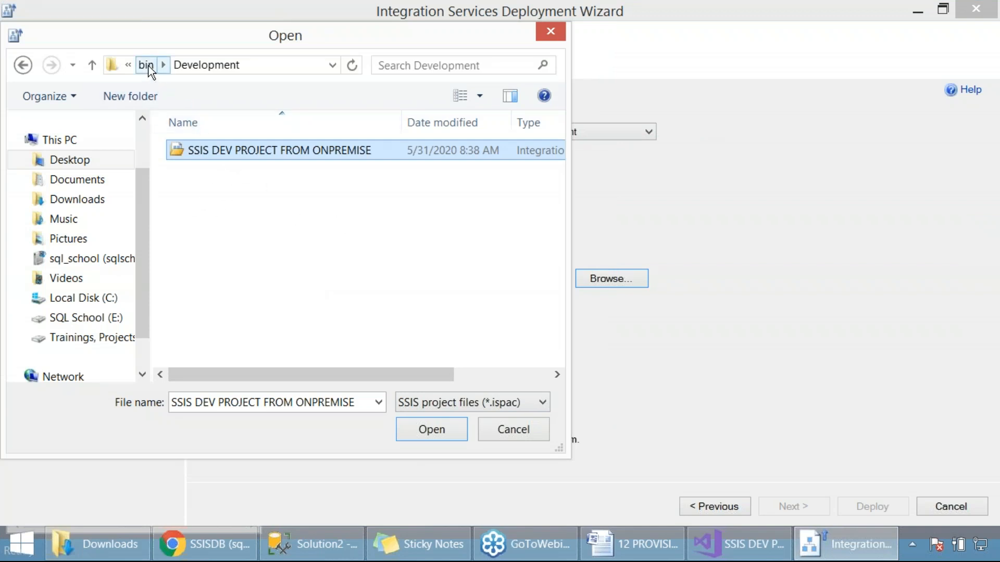
click(448, 428)
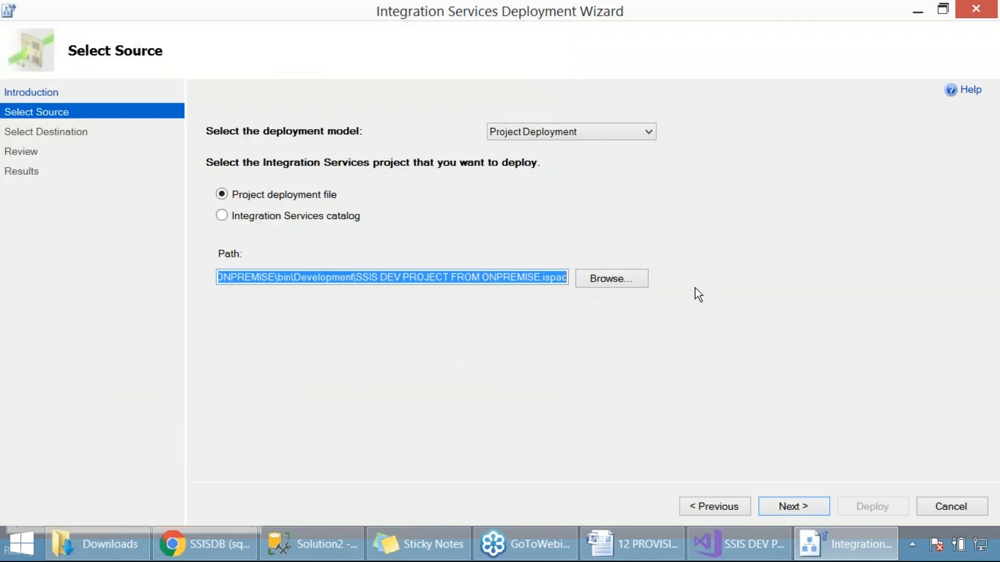
Step: Capture the completed source page of the deployment wizard and continue to the destination selection
key(Print)
drag(2, 30, 692, 347)
click(796, 500)
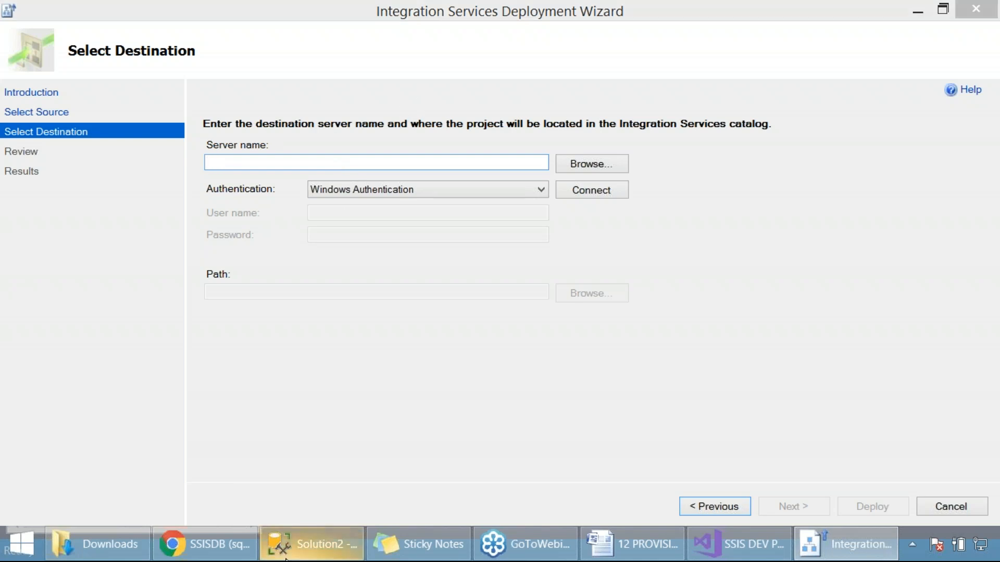
Step: Copy sqlschoolprod.database.windows.net from the Connect to Server dialog in SQL Server Management Studio and enter it as the deployment wizard's destination server name
click(312, 544)
click(122, 84)
right_click(122, 86)
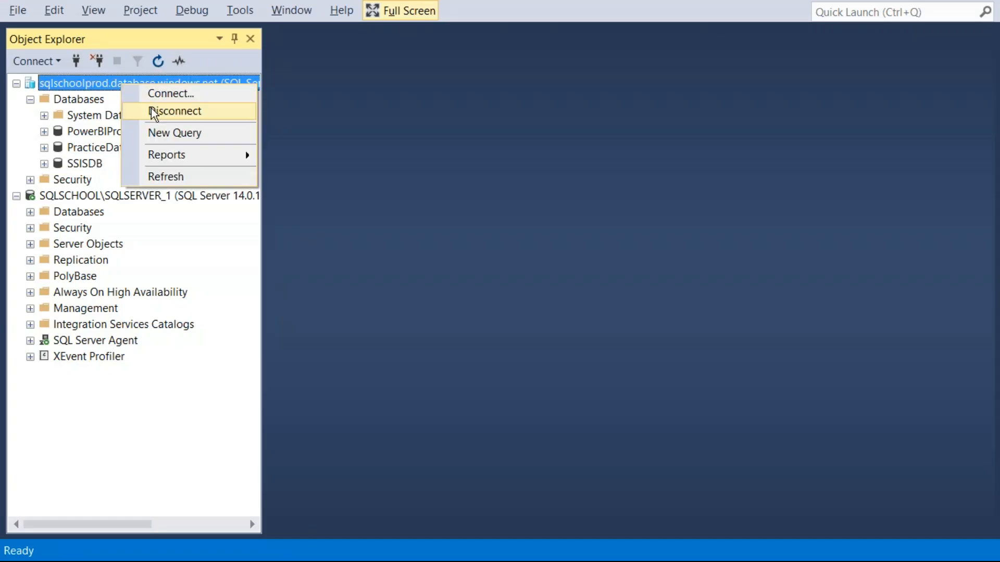
click(167, 94)
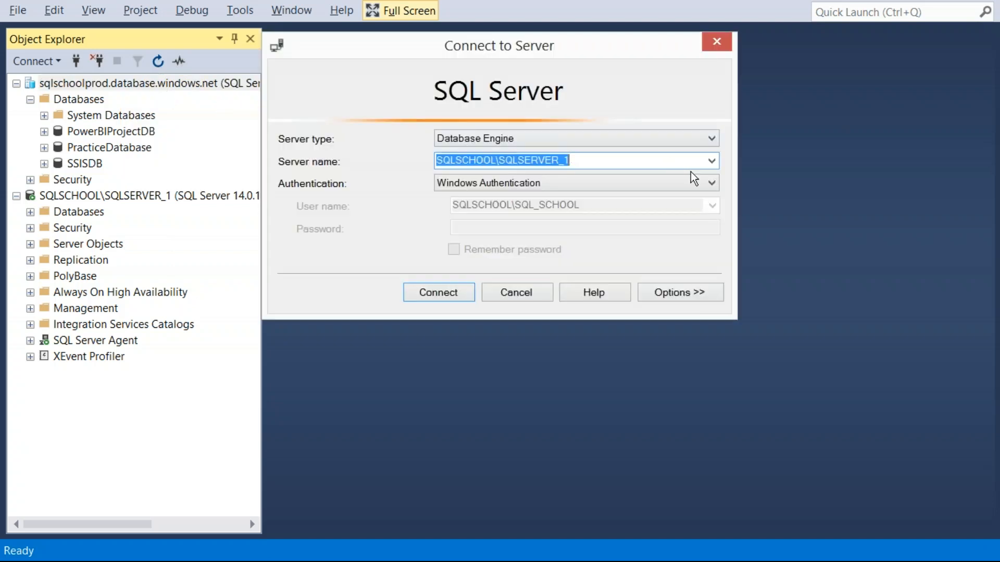
click(711, 161)
click(531, 200)
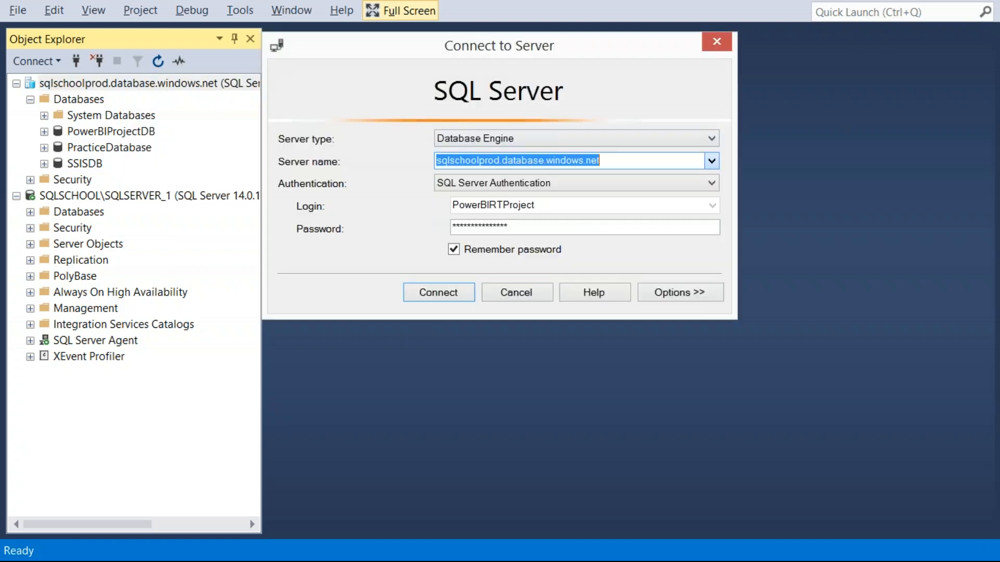
right_click(529, 160)
click(566, 210)
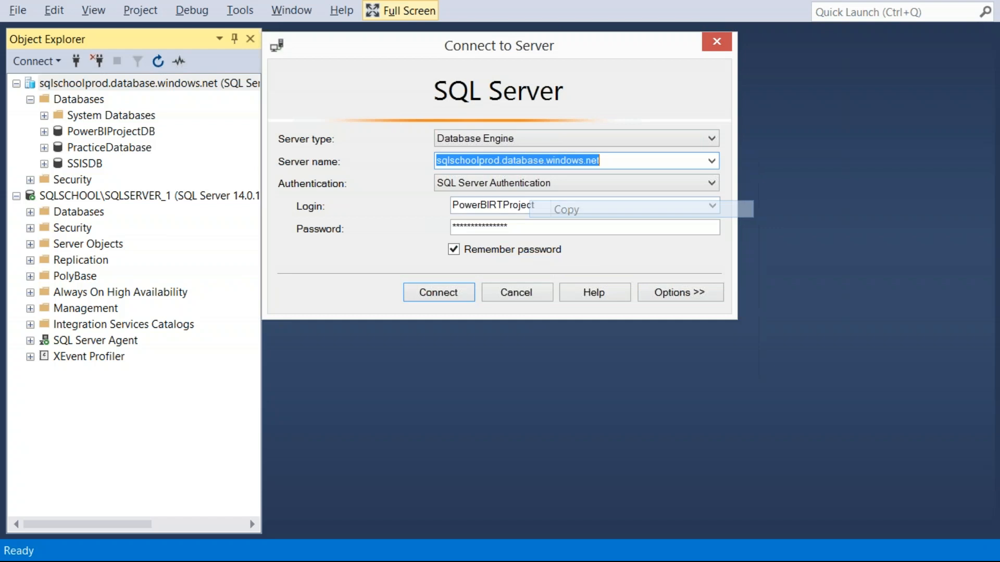
key(alt+Tab)
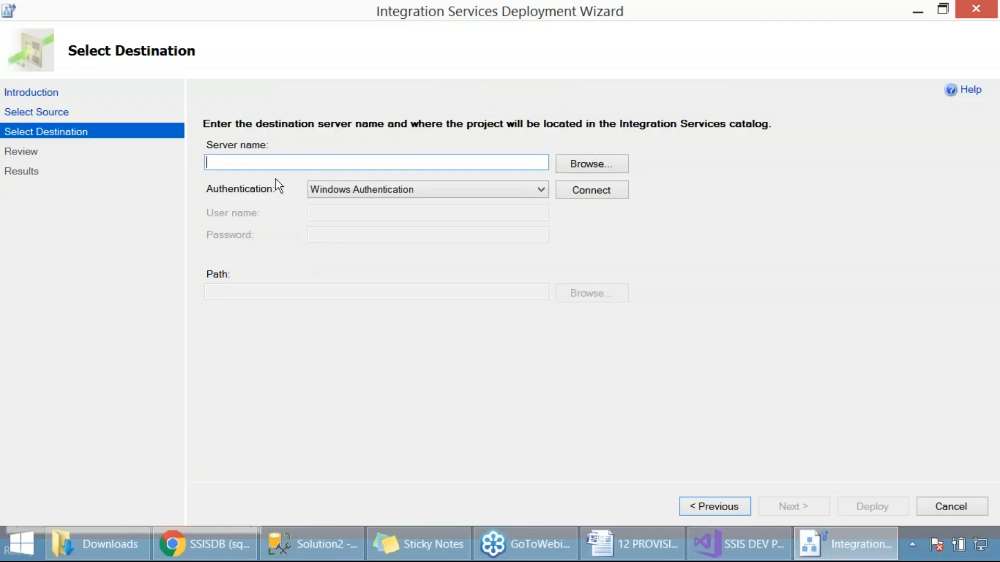
key(ctrl+v)
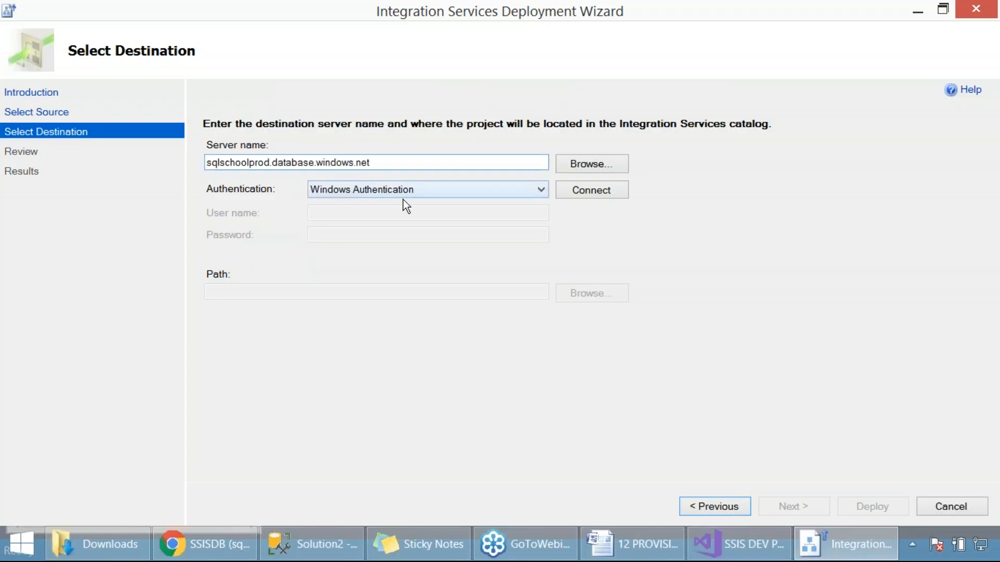
Step: Connect to the destination with SQL Server Authentication, login sqlschool and the account password, and capture the connected destination page
click(544, 191)
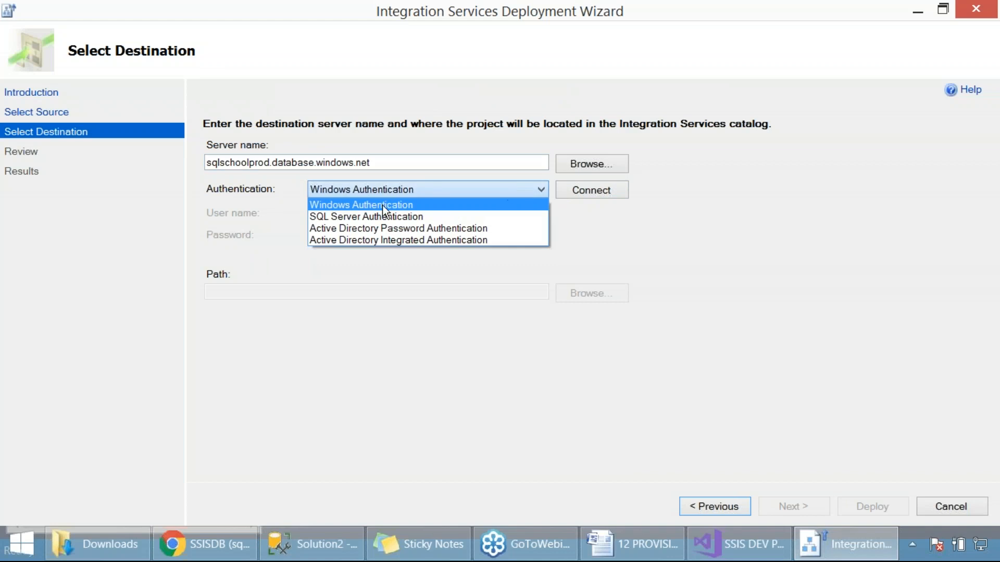
click(373, 214)
text(sqlschool)
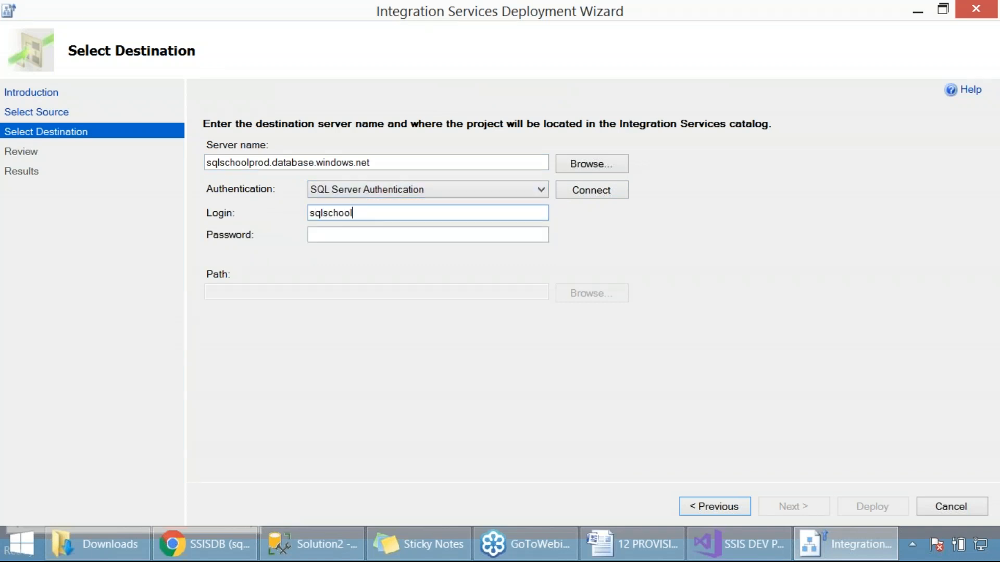
key(Tab)
text(******)
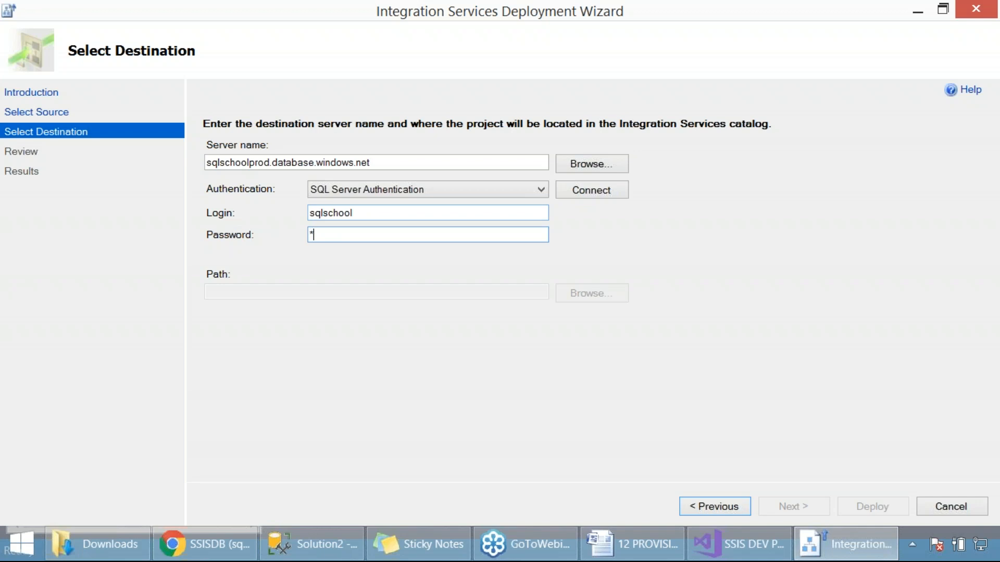
text(********)
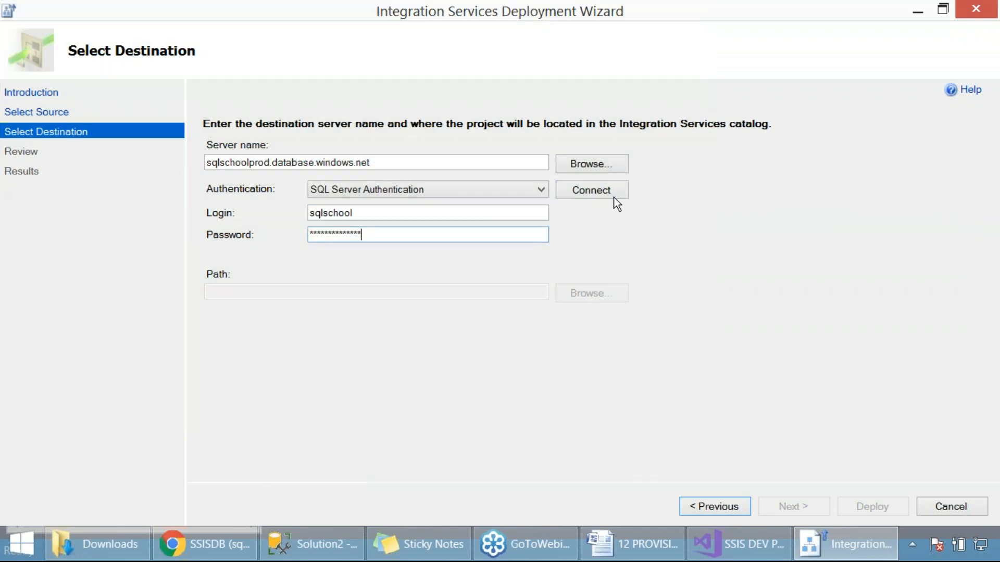
click(614, 191)
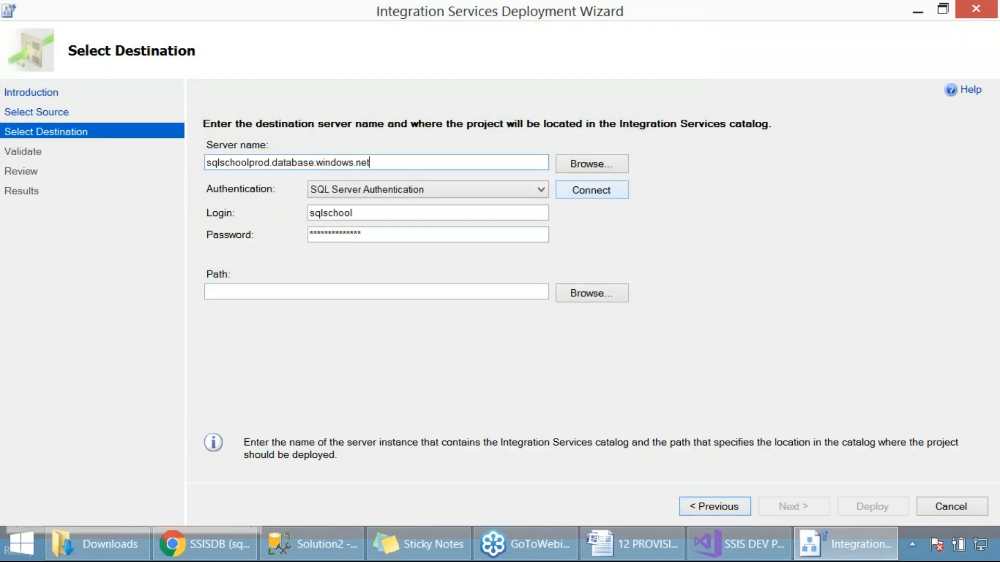
key(Print)
drag(0, 0, 753, 287)
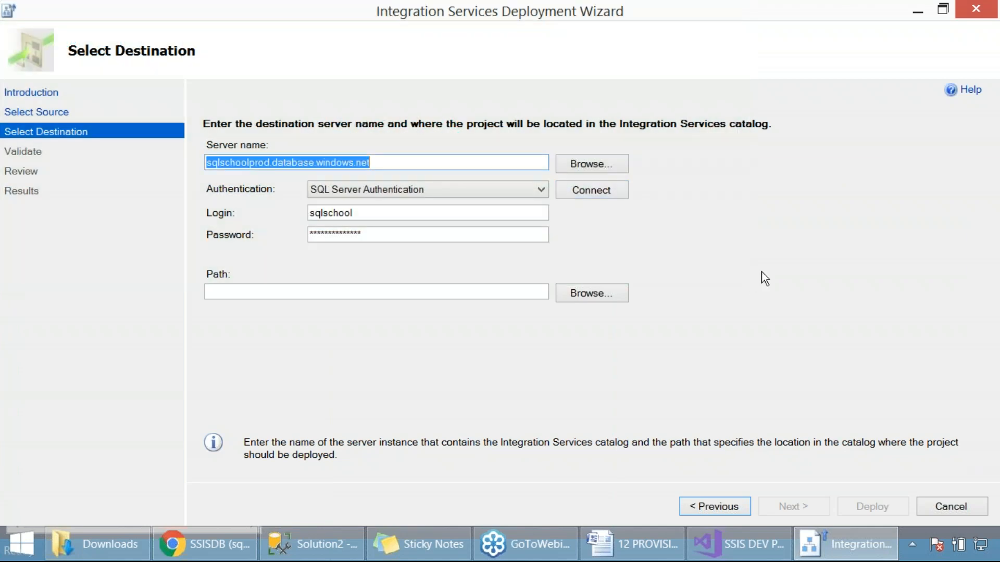
Step: Browse for the project path, select SSISDB, capture the folder dialog, and start a new catalog folder
click(592, 294)
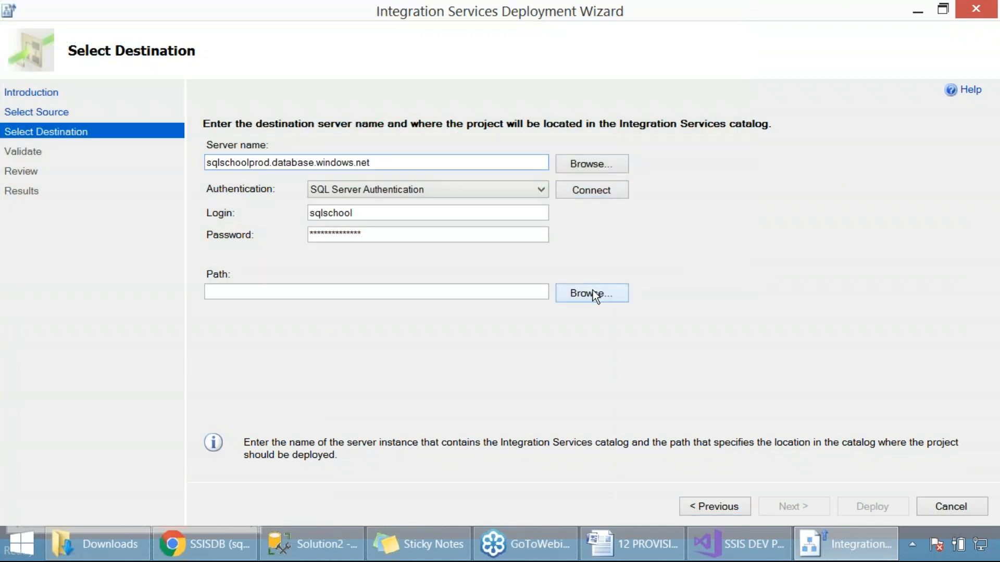
click(400, 195)
key(Print)
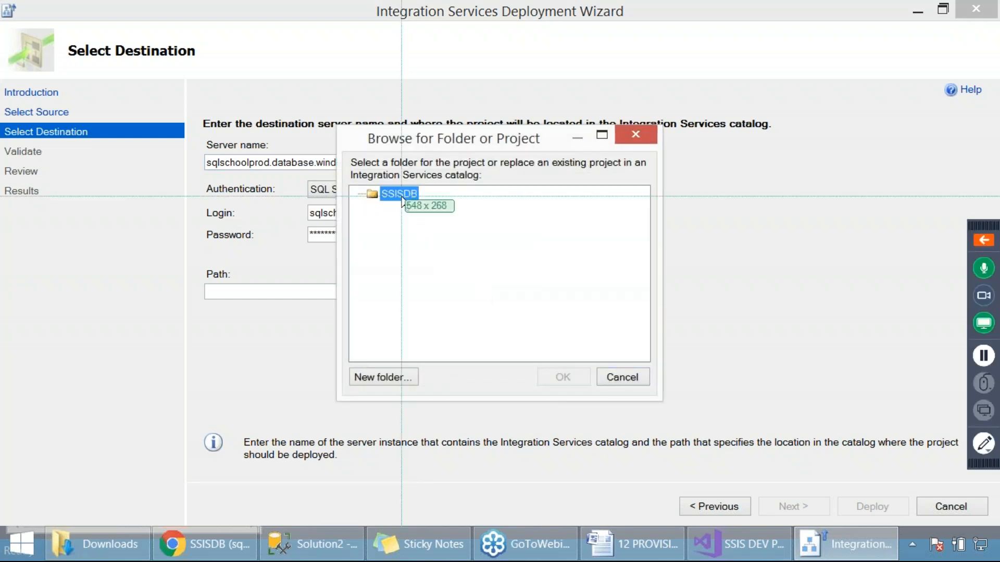
drag(0, 1, 837, 436)
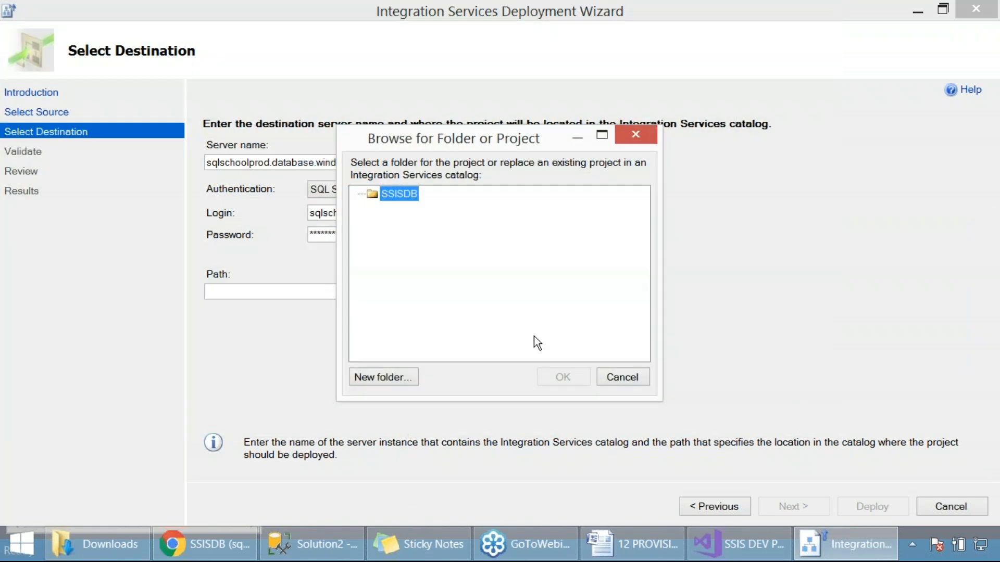
click(378, 377)
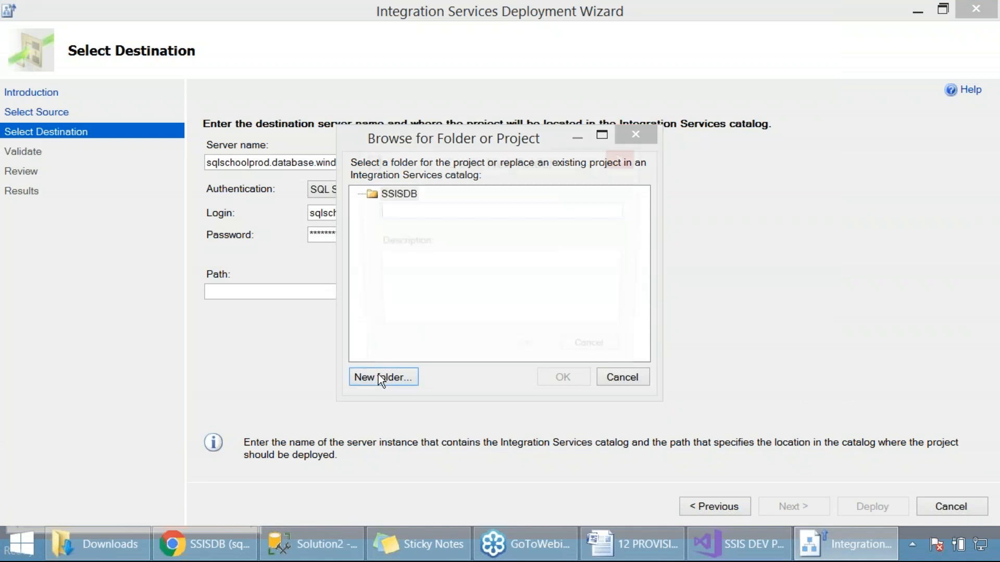
text(SSIS_)
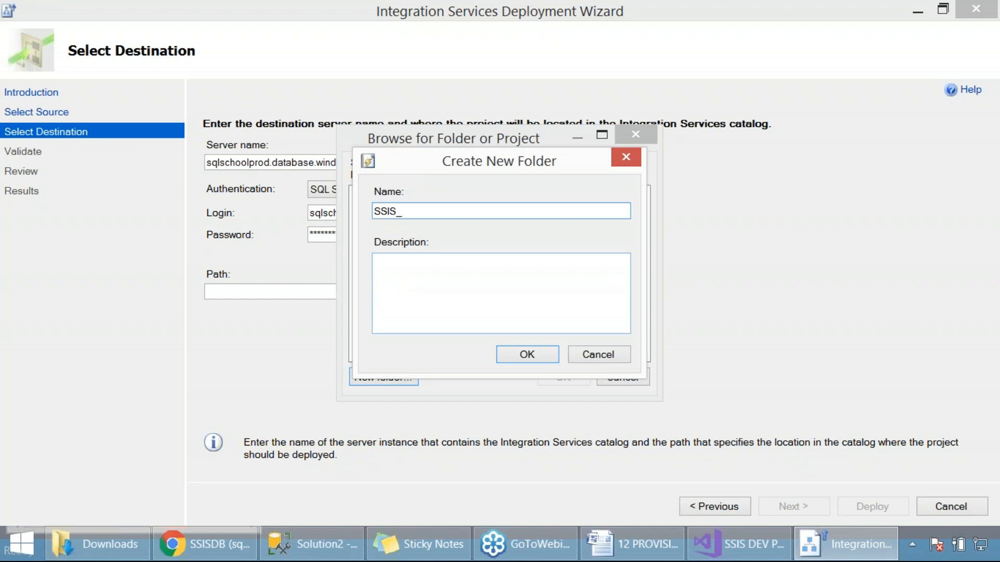
key(BackSpace)
key(BackSpace)
key(BackSpace)
key(BackSpace)
key(BackSpace)
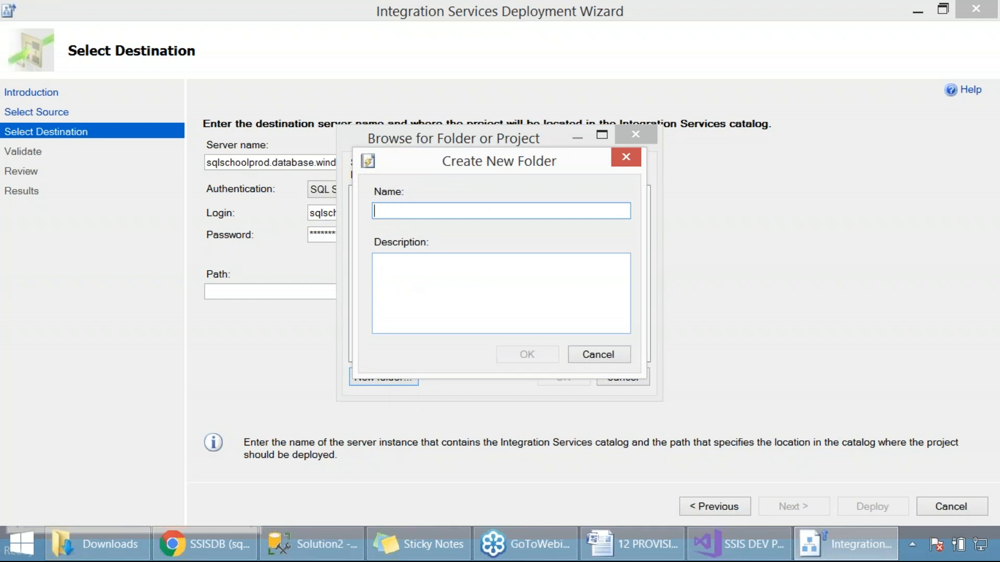
Step: Name the new catalog folder PACKAGE_FOLDER1, create it under SSISDB, and use it as the project's destination path
text(PACKAGE_FO)
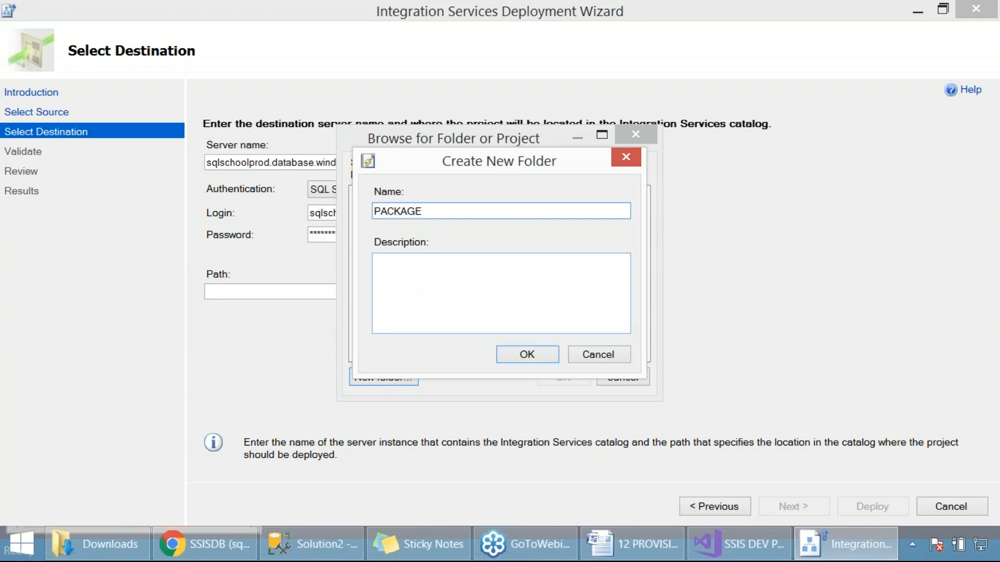
text(LER)
key(BackSpace)
key(BackSpace)
text(DER1)
click(521, 355)
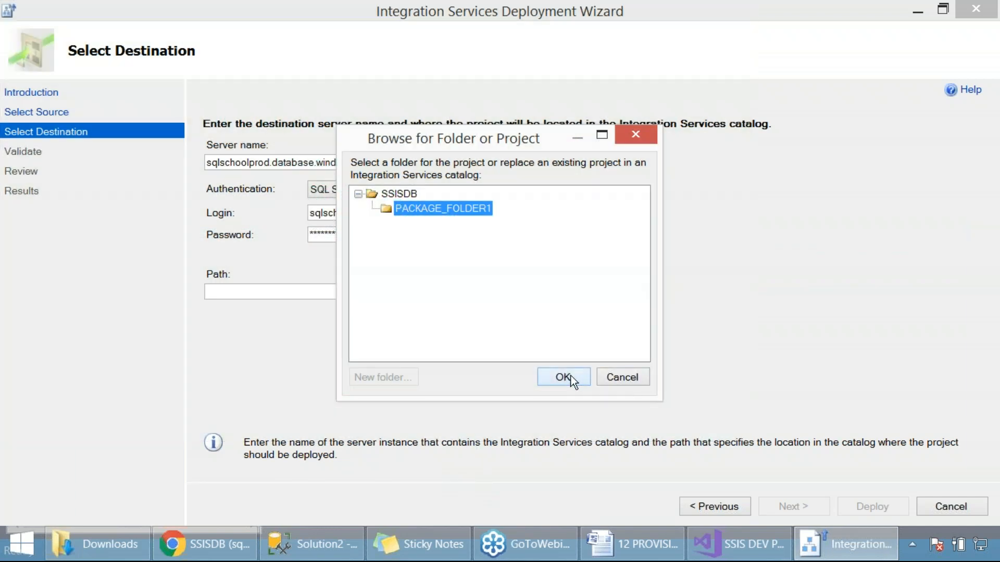
click(571, 379)
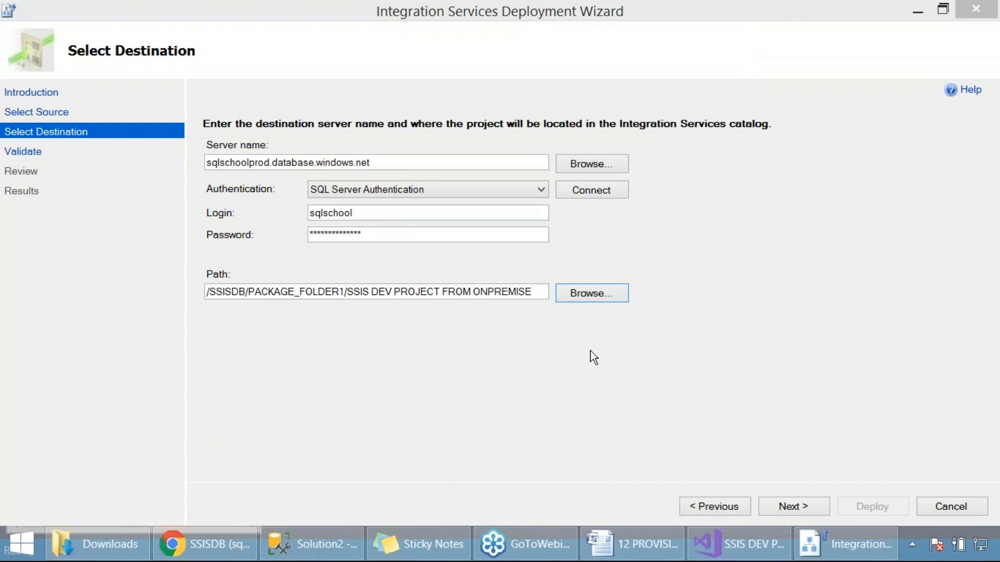
Step: Proceed past the validation page to the review, capture the summary, and deploy the project
click(793, 507)
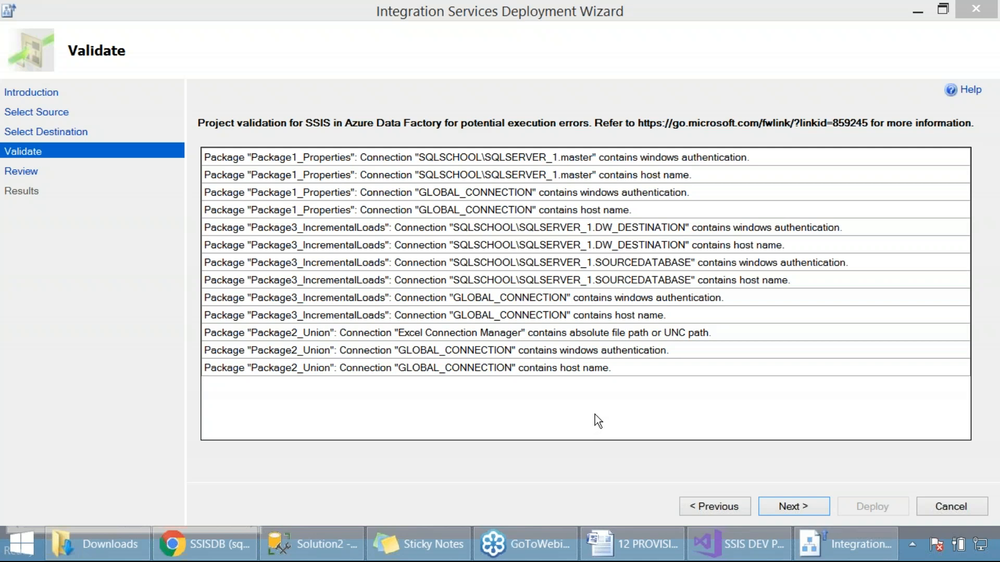
click(800, 506)
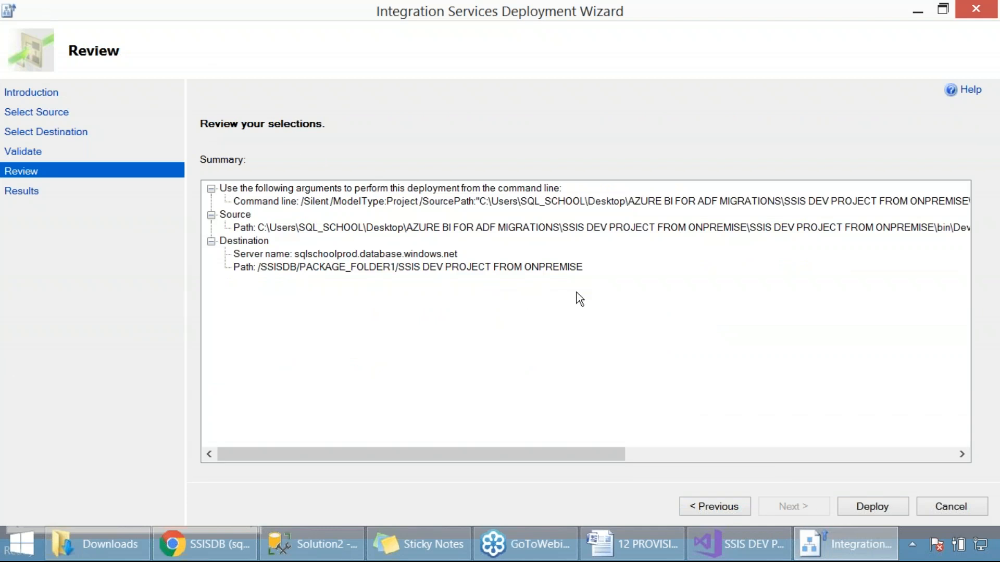
key(Print)
drag(1, 1, 944, 367)
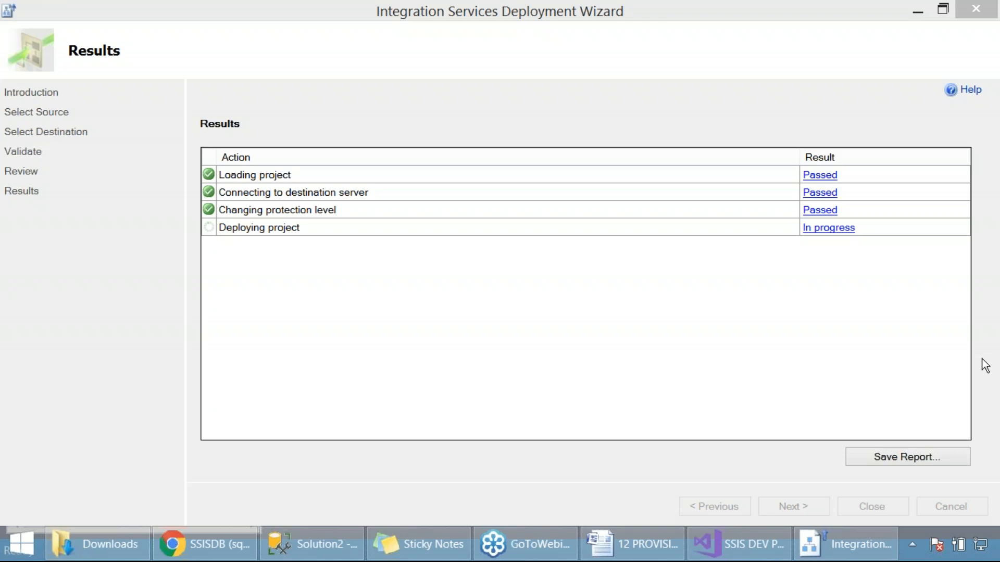
Step: Switch to Azure Data Factory in the browser and examine the Azure-SSIS entry in the integration runtimes list
key(alt+Tab)
click(554, 18)
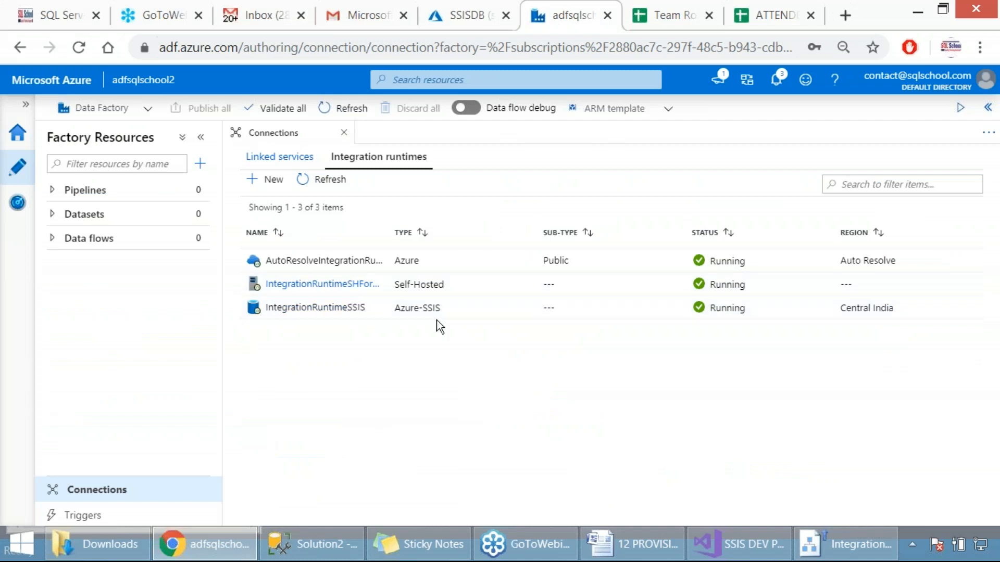
drag(396, 308, 446, 308)
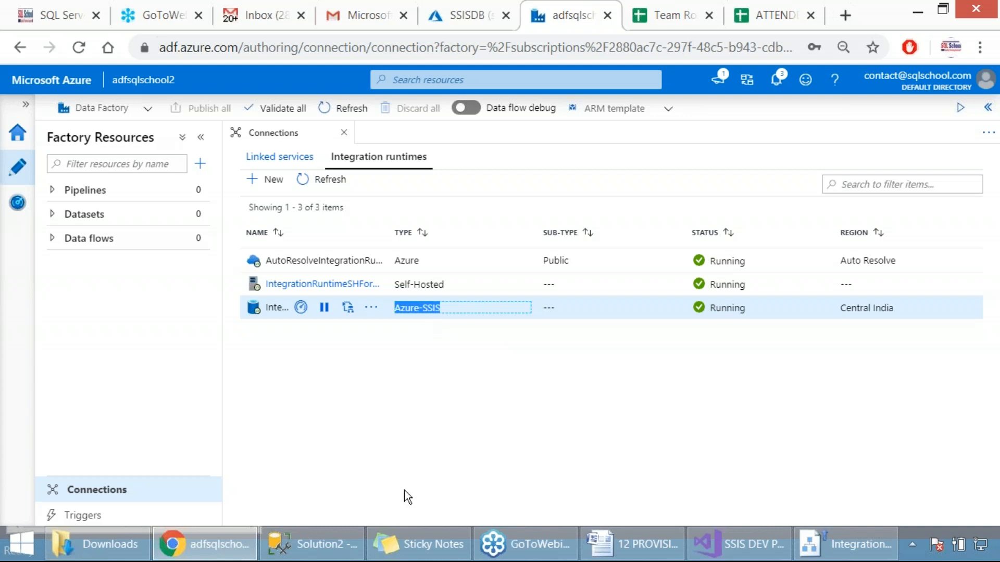
Step: Return to SQL Server Management Studio, dismiss the connection dialog, and examine the SSISDB database's folders before collapsing it
click(291, 545)
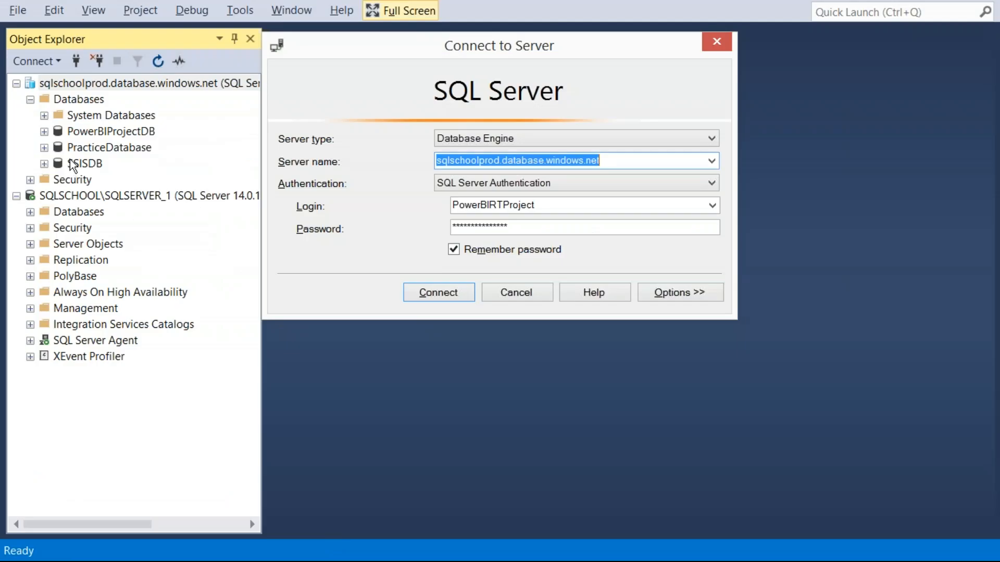
click(518, 293)
click(45, 164)
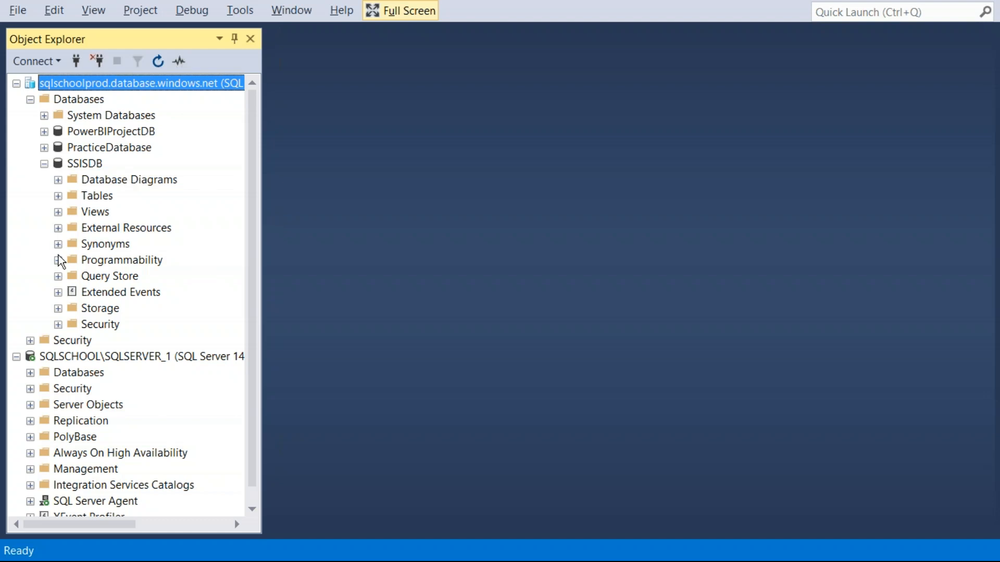
click(80, 165)
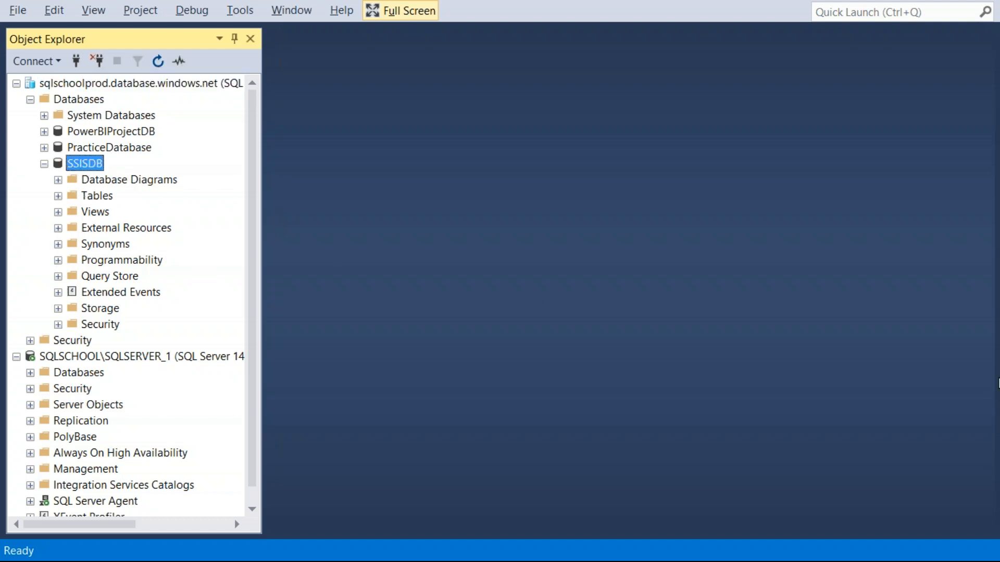
click(44, 164)
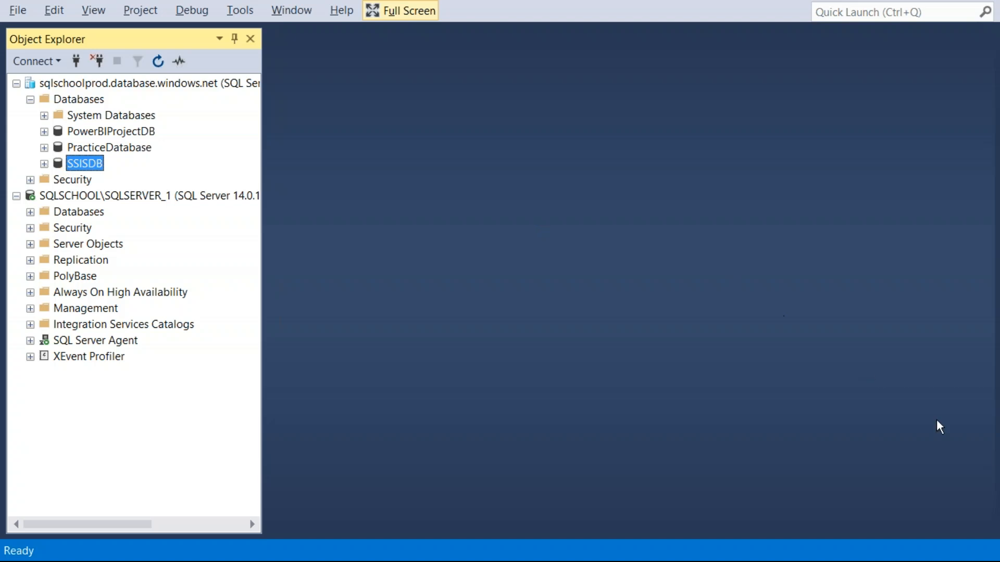
Step: Go back to Azure Data Factory and capture the integration runtimes list as a screenshot
click(204, 544)
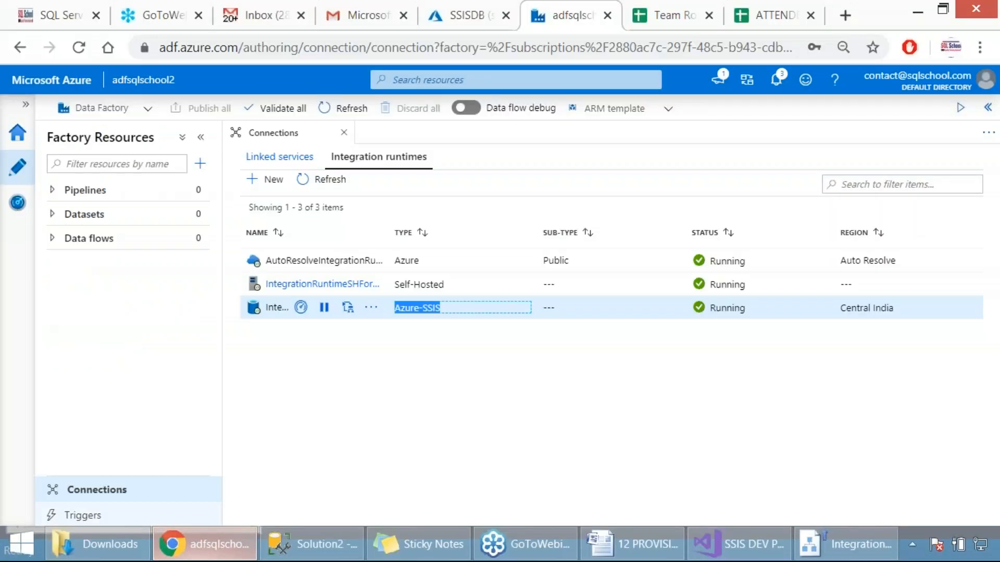
click(445, 308)
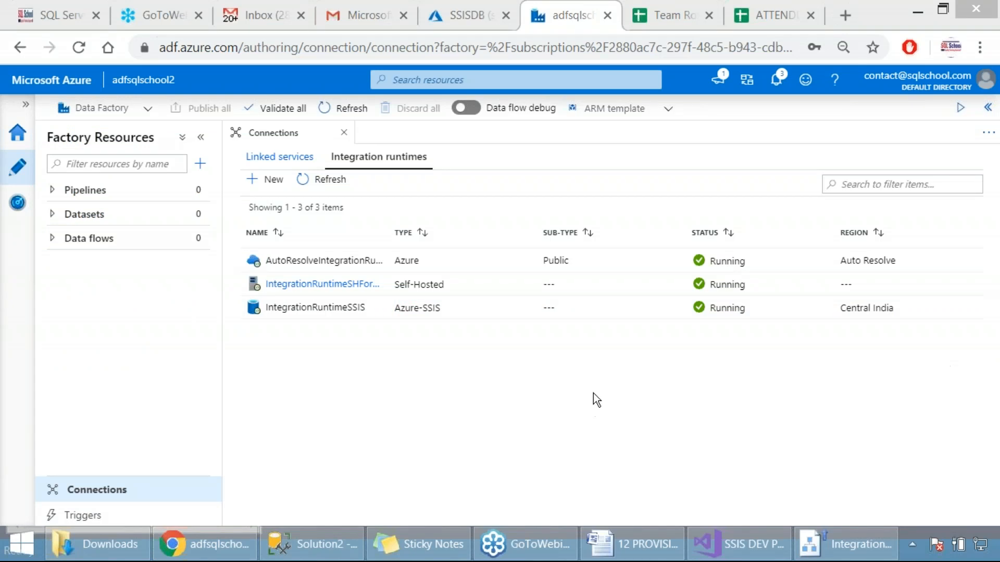
key(Print)
drag(213, 144, 872, 434)
Step: Switch to the deployment wizard, capture its results page, and close the wizard
click(823, 542)
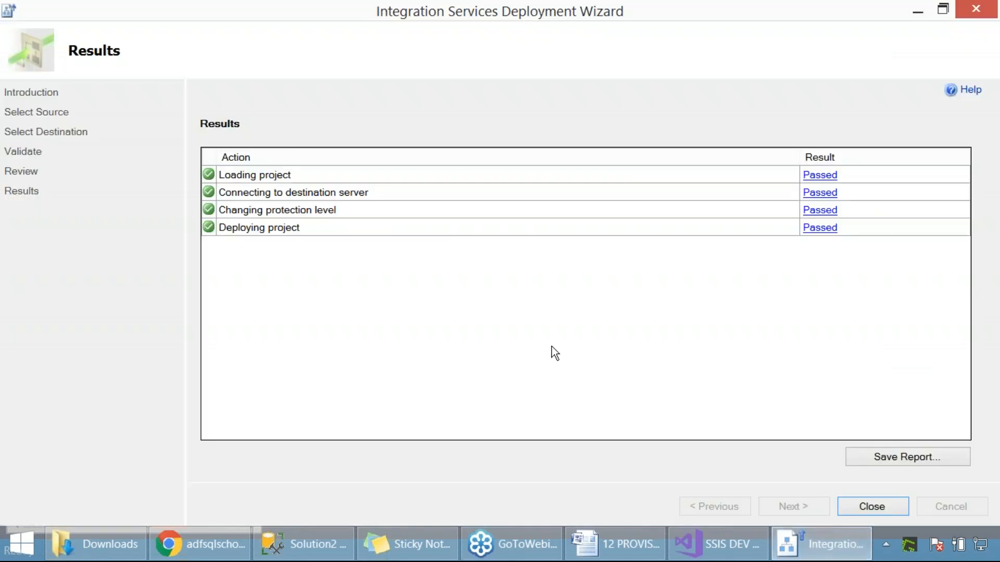
key(Print)
drag(0, 1, 831, 458)
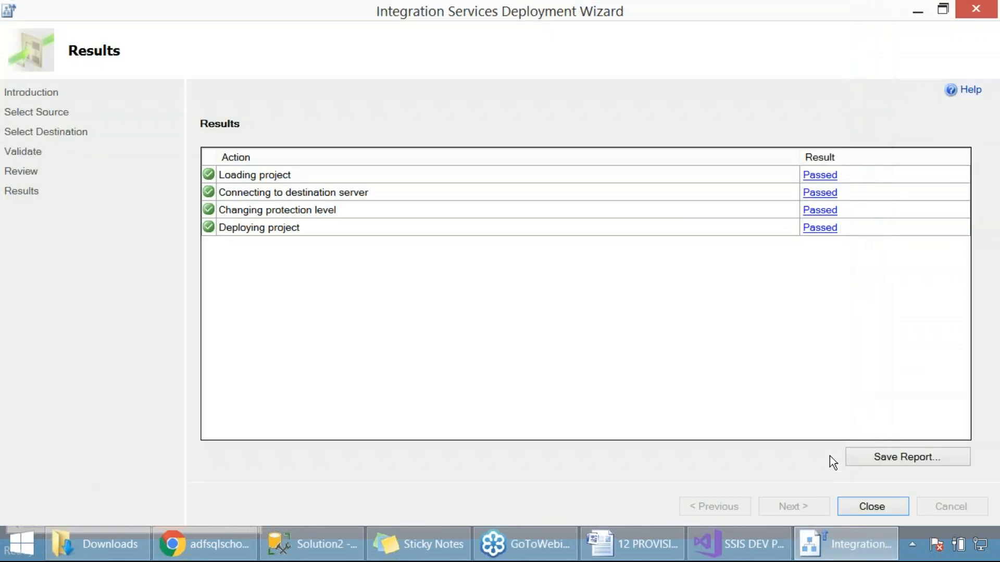
click(876, 507)
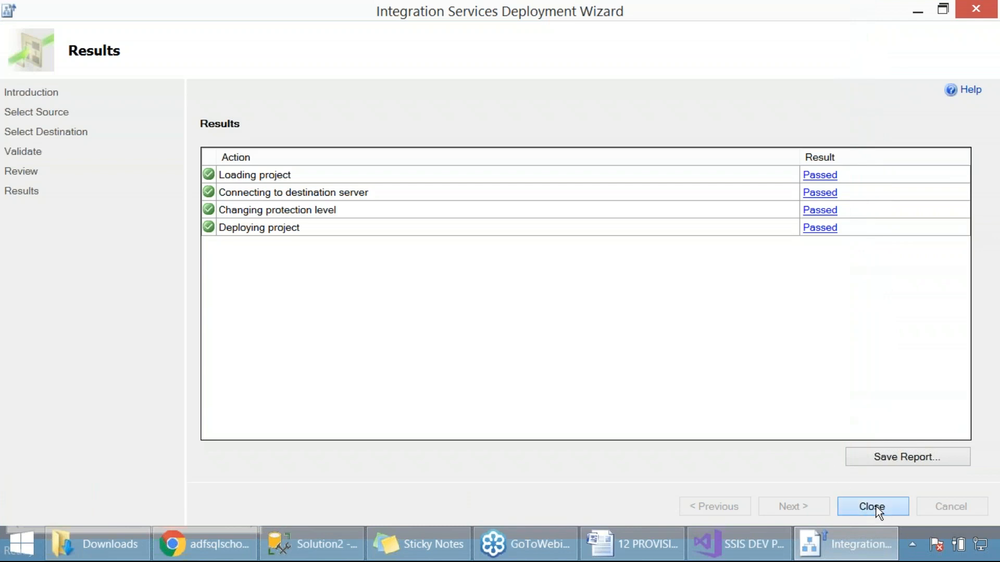
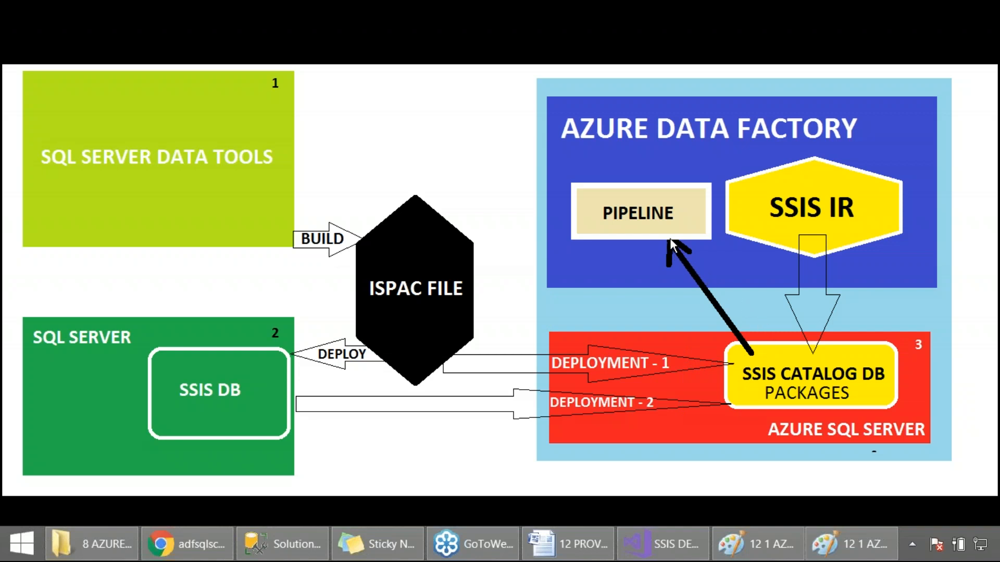
Step: Switch to Azure Data Factory, capture the expanded Pipelines group beside the integration runtimes list, and create a new blank pipeline
click(186, 544)
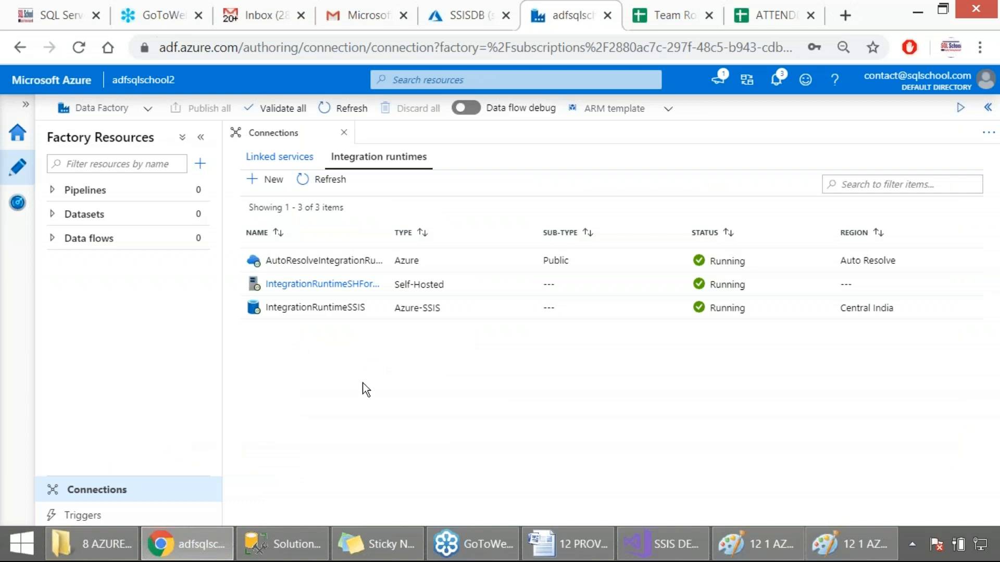
click(91, 192)
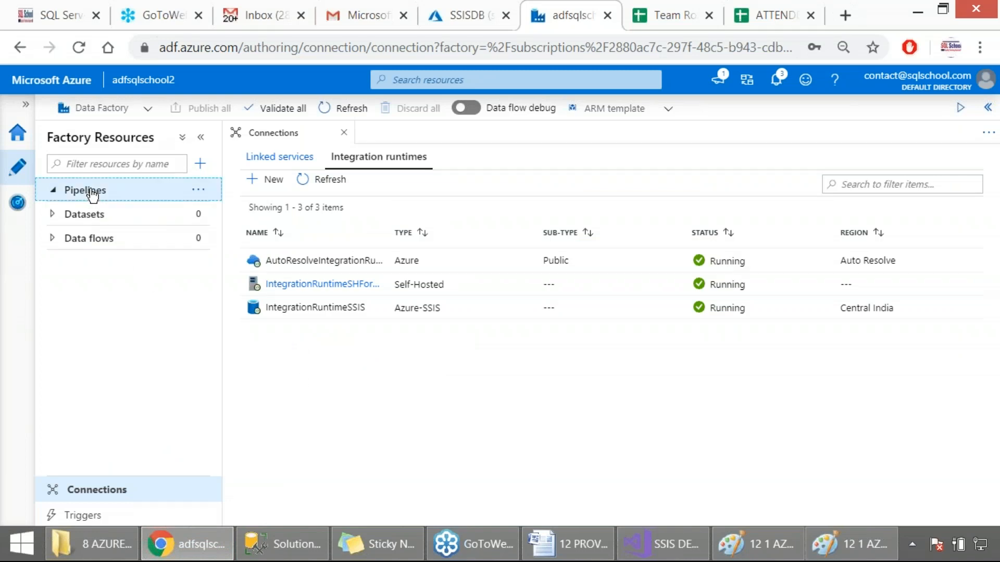
key(Print)
drag(1, 33, 779, 373)
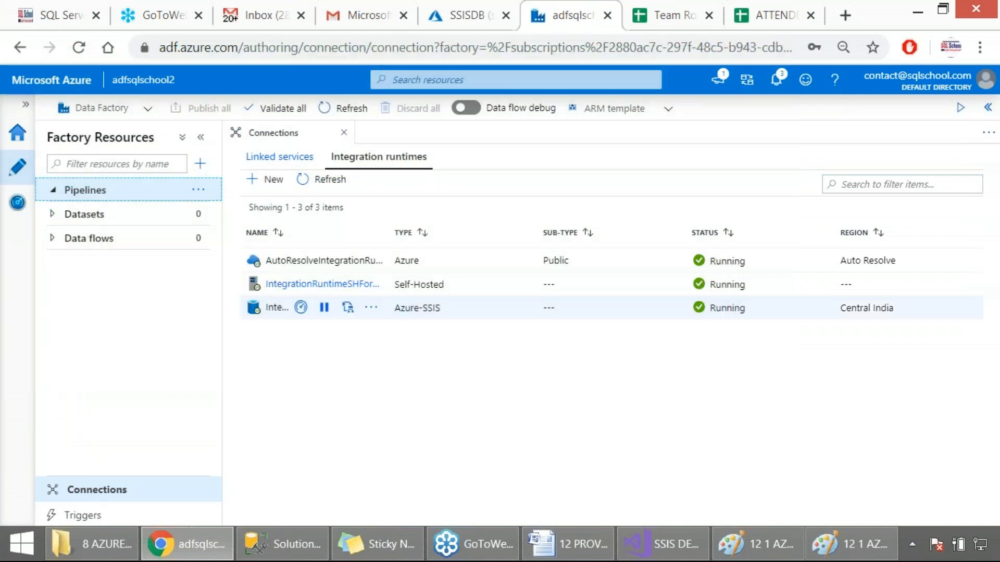
click(201, 165)
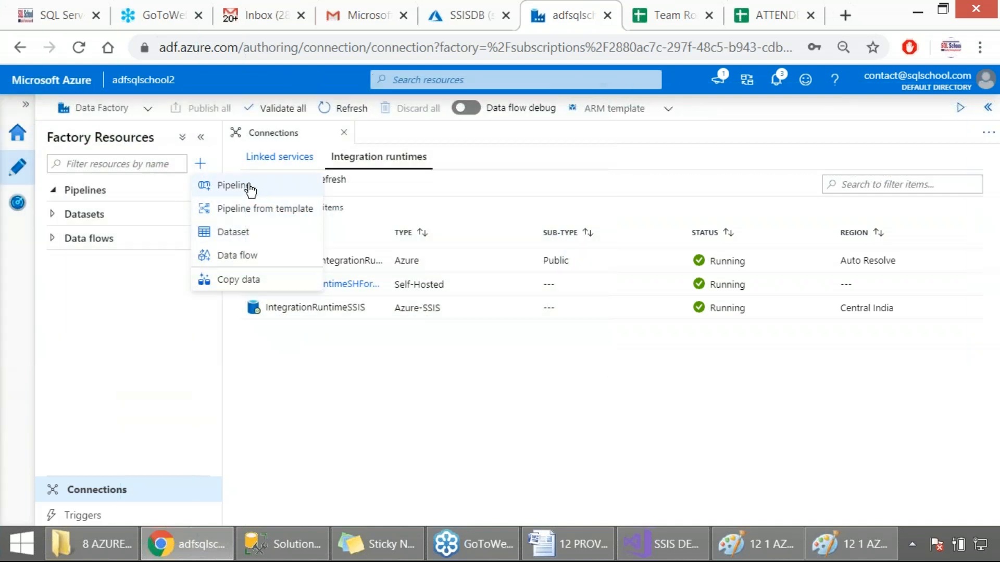
click(250, 188)
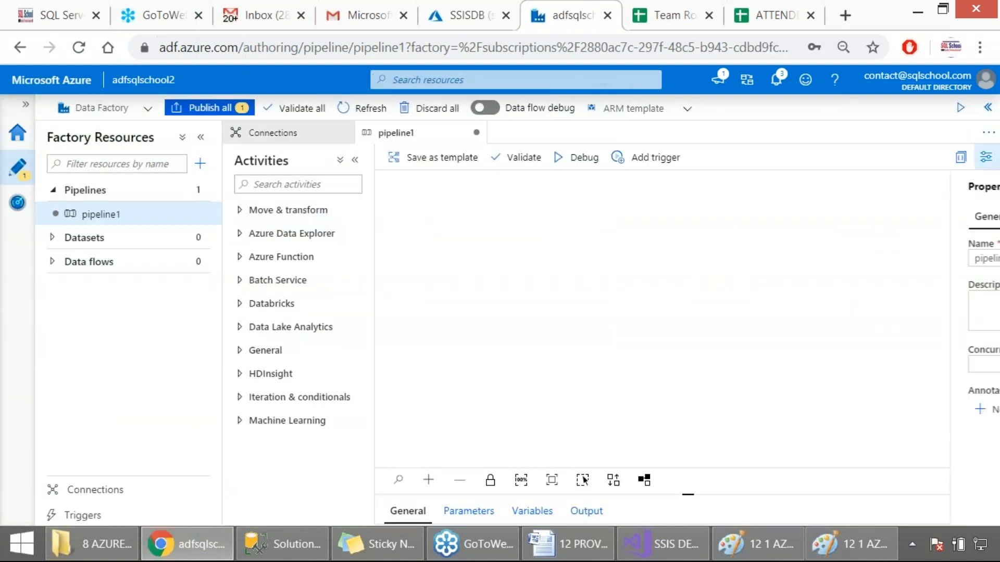
Step: Switch to the 12 PROVISION SSIS document in Word and review the instructions of steps 2 to 5
click(567, 544)
scroll(336, 186, down, 1)
drag(257, 118, 373, 226)
scroll(366, 239, down, 1)
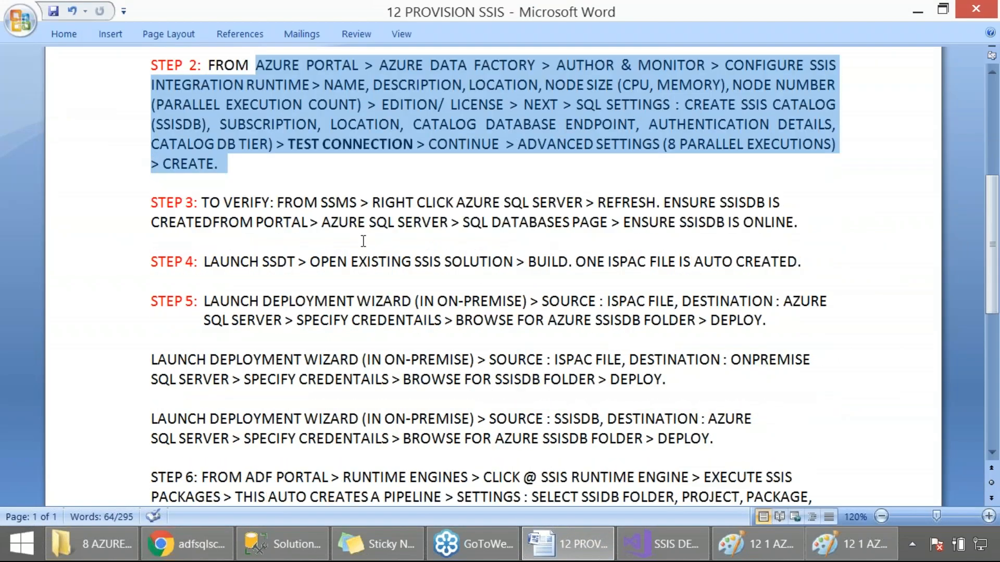
drag(297, 208, 793, 222)
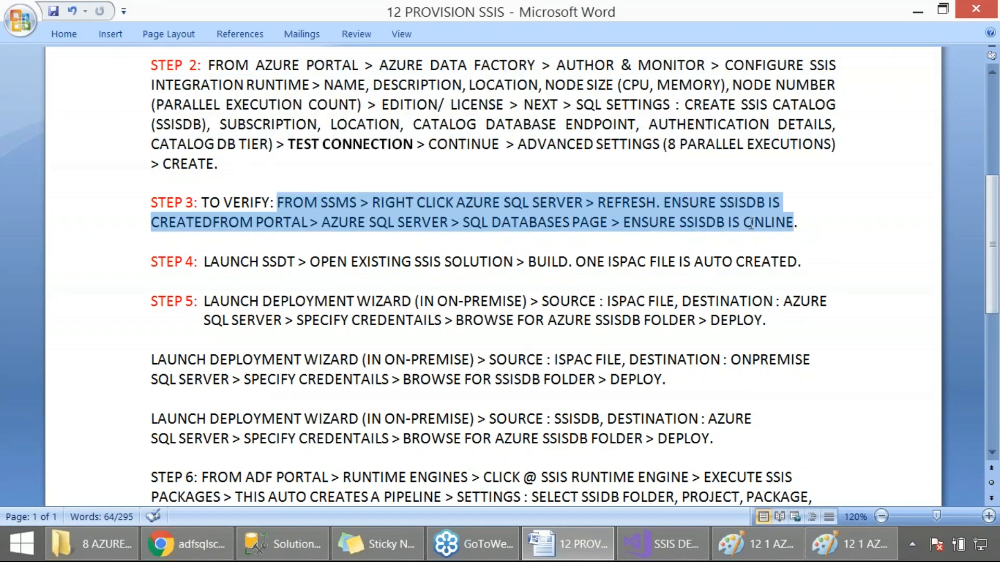
drag(233, 268, 810, 266)
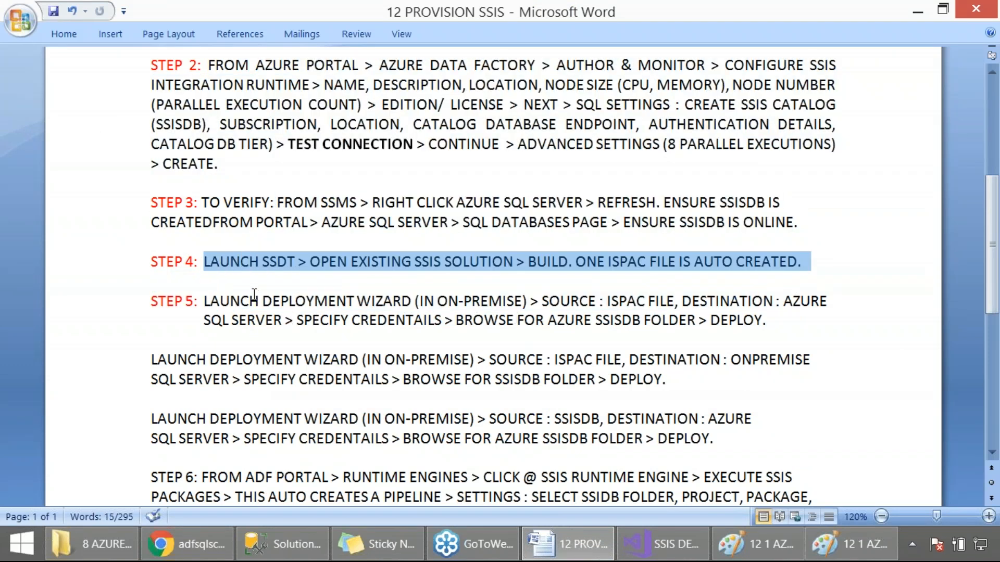
drag(255, 294, 546, 321)
click(306, 386)
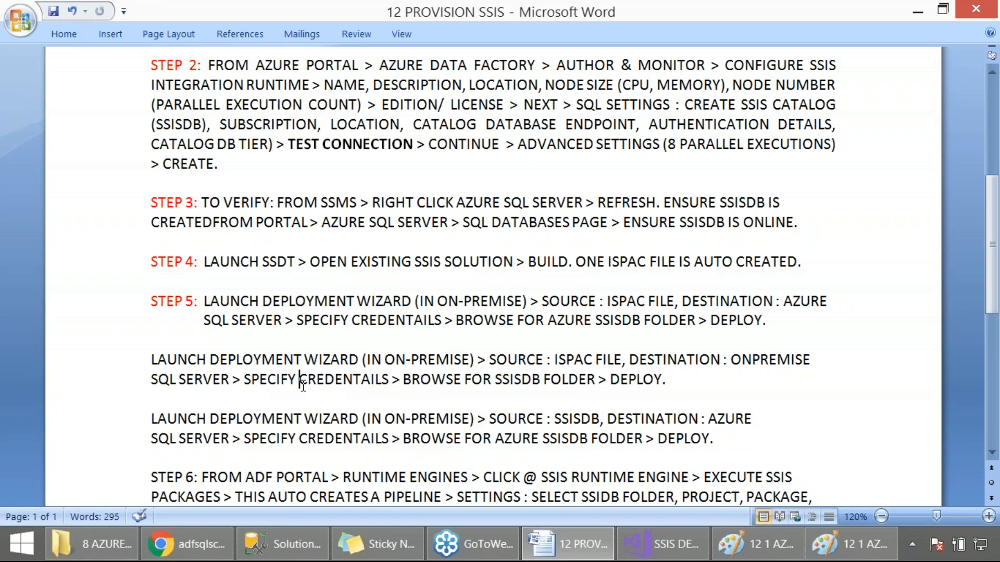
Step: Delete the two unnumbered deployment wizard paragraphs below step 5, together with their leftover blank lines
drag(770, 390, 37, 362)
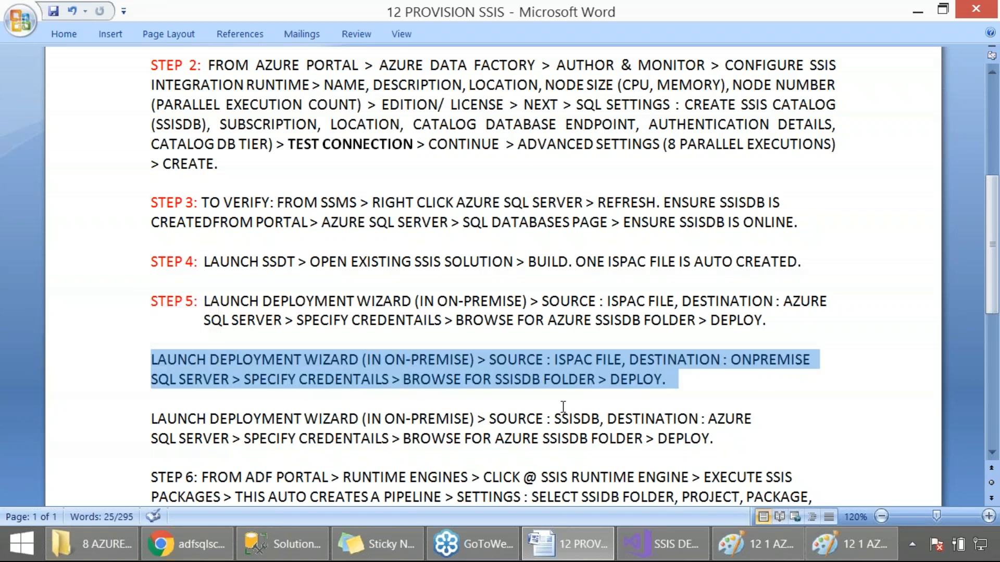
key(Delete)
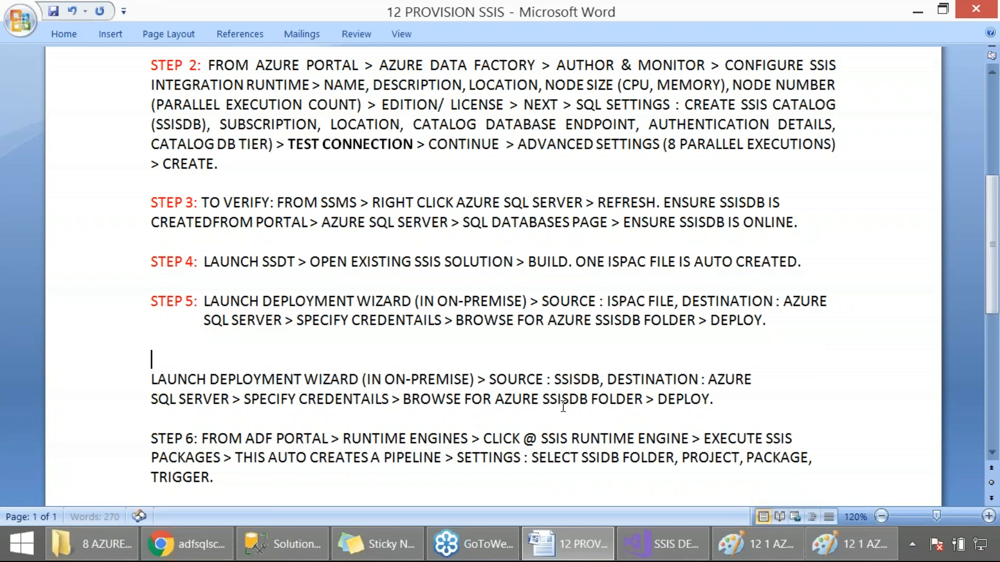
key(Delete)
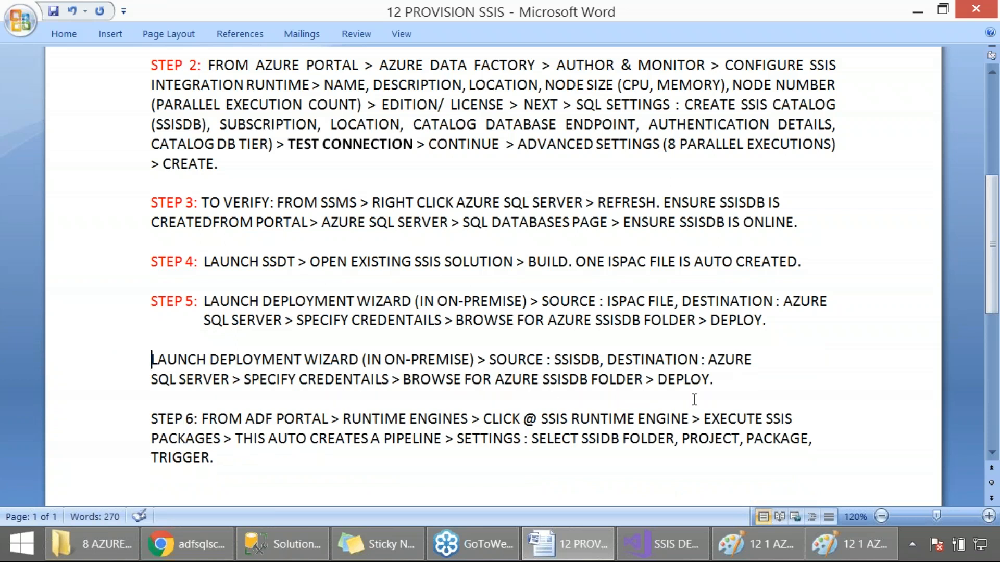
drag(733, 386, 131, 358)
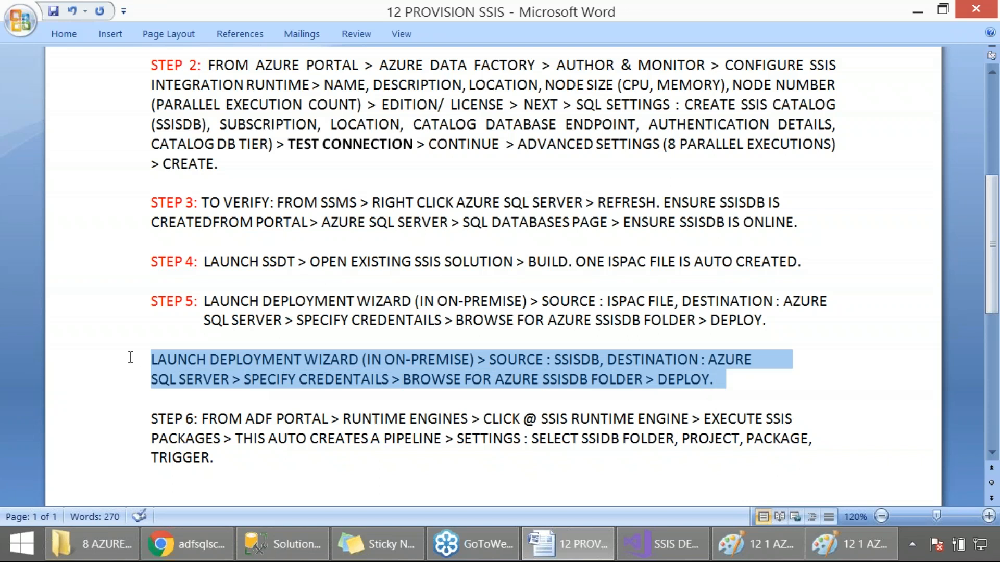
key(Delete)
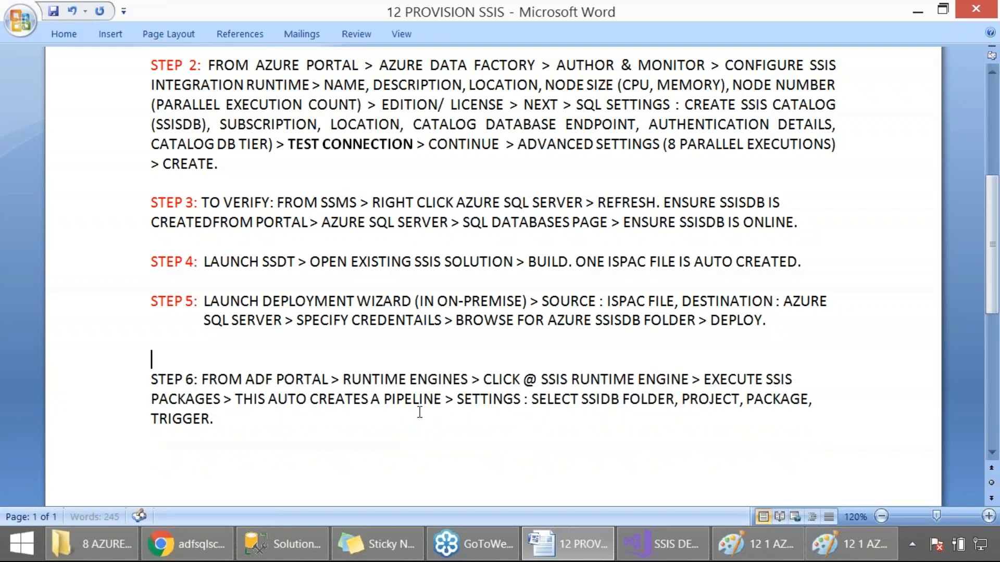
key(Delete)
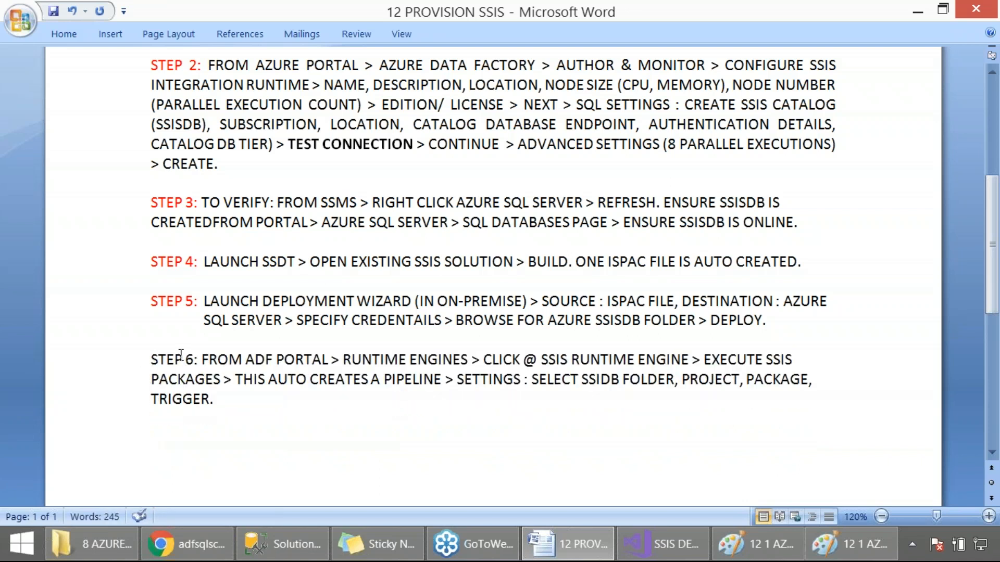
Step: Color the STEP 6 label red and save the document
drag(194, 360, 138, 361)
click(228, 336)
click(263, 411)
key(ctrl+s)
Step: Read step 6 up to executing SSIS packages from the runtime engine, and glance at the SSIS project in Visual Studio
click(204, 360)
drag(203, 359, 319, 365)
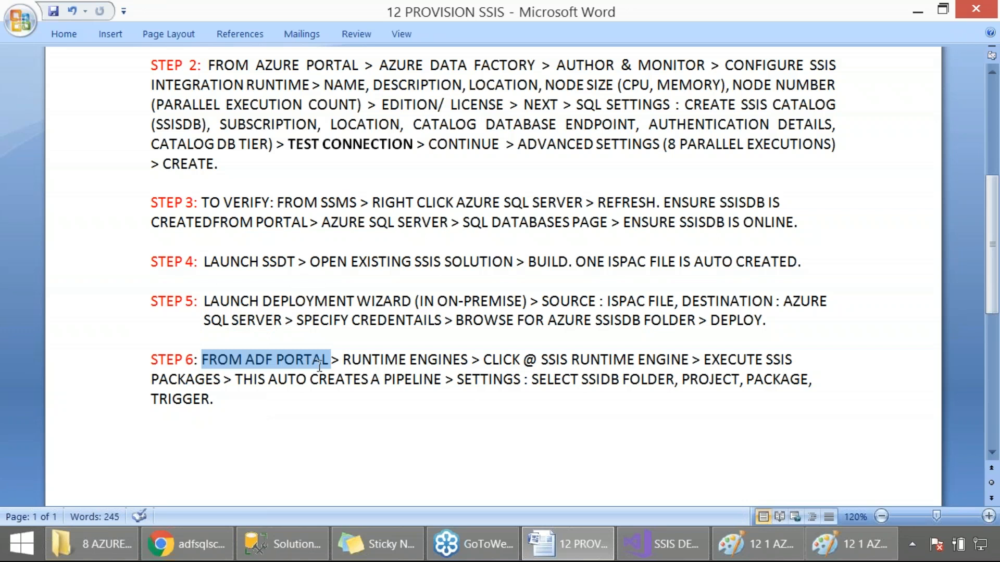
drag(319, 365, 224, 385)
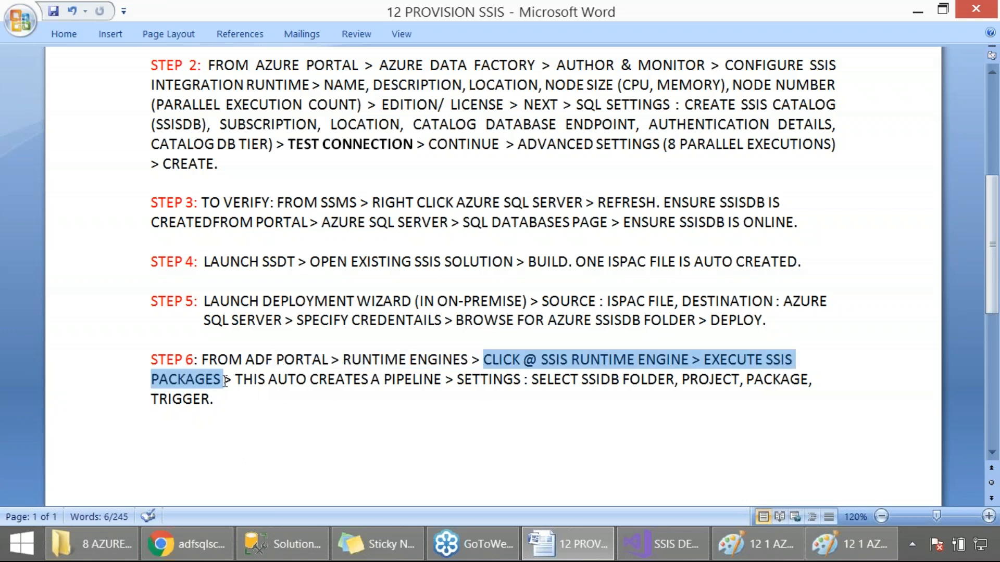
click(661, 541)
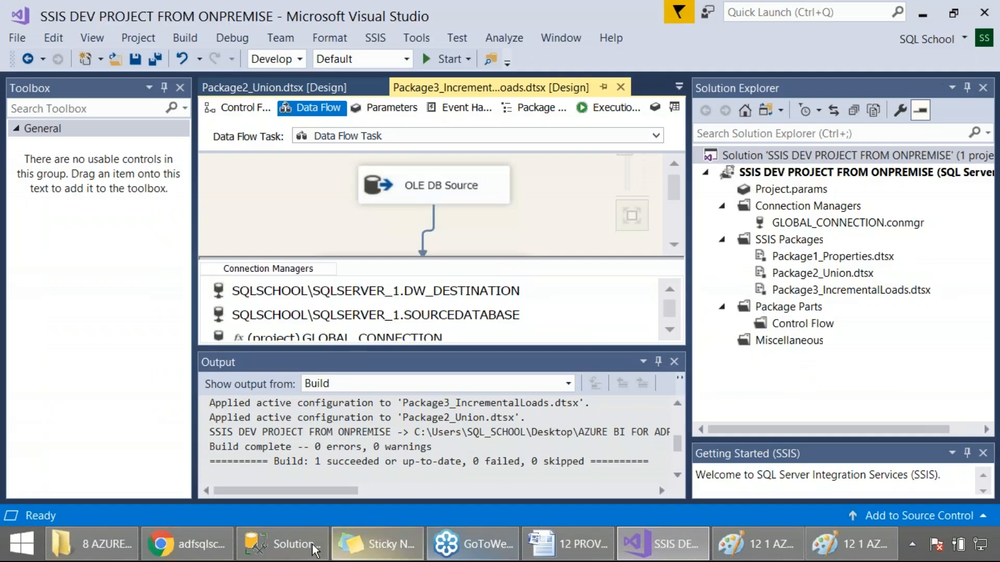
Step: Return to Azure Data Factory, capture the integration runtimes list, and create a pipeline with Execute SSIS package for the Azure-SSIS runtime
click(206, 544)
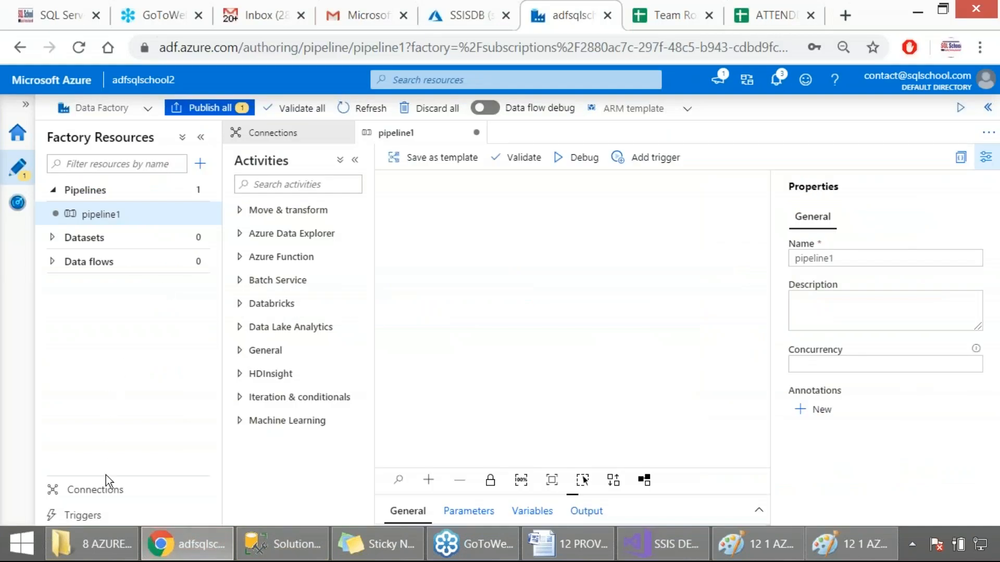
click(105, 490)
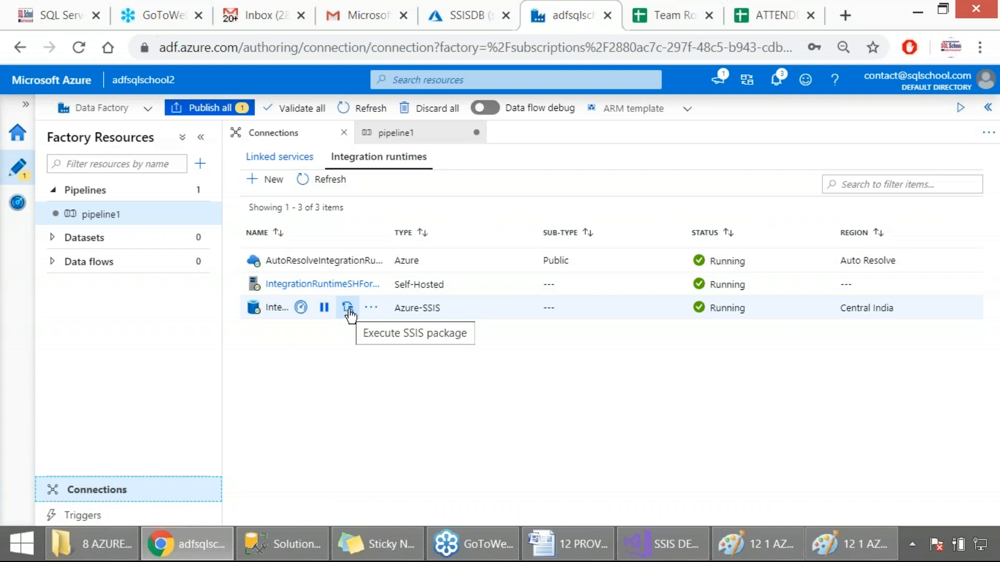
drag(15, 94, 551, 477)
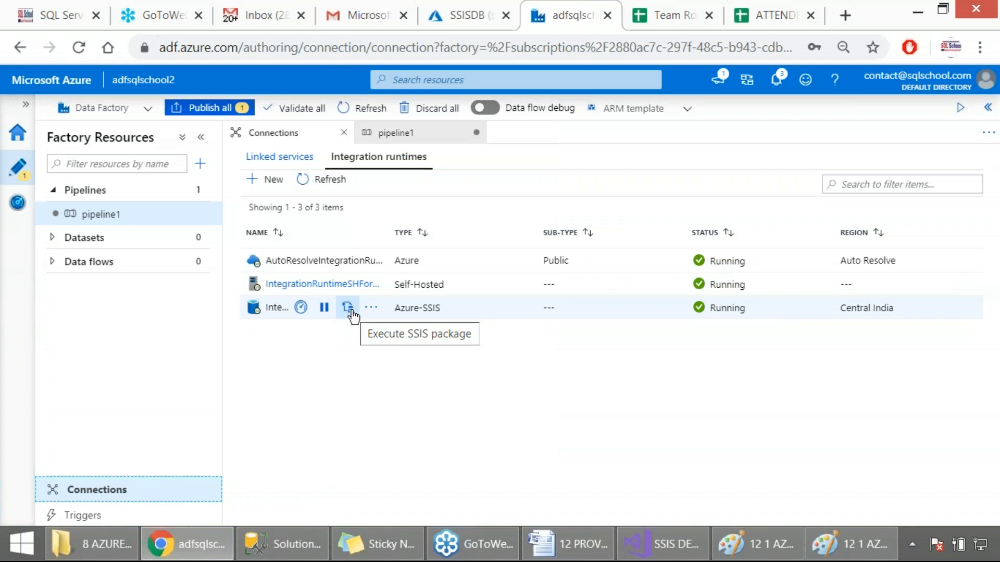
click(352, 315)
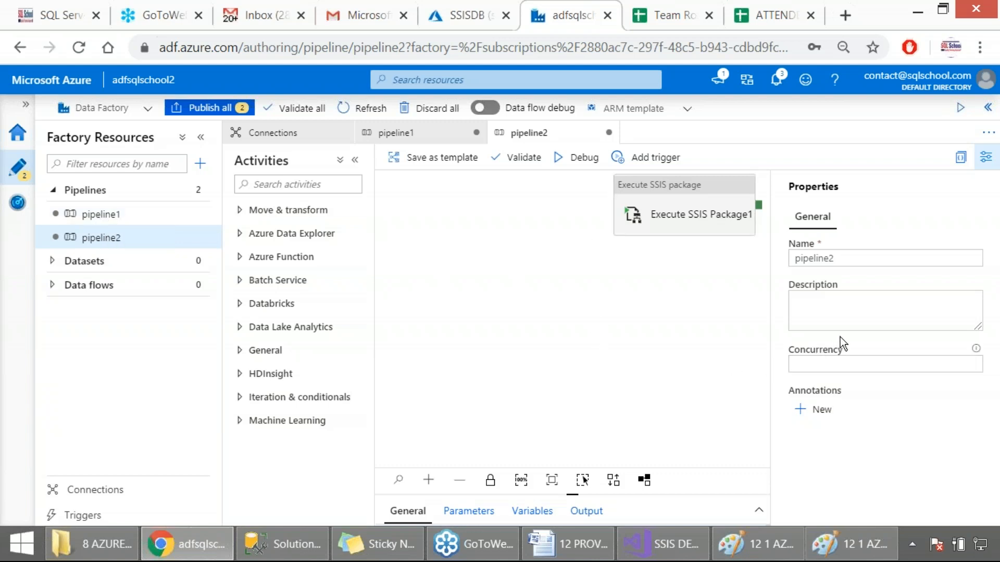
Step: Set the concurrency of pipeline2 to 2
click(826, 360)
click(971, 361)
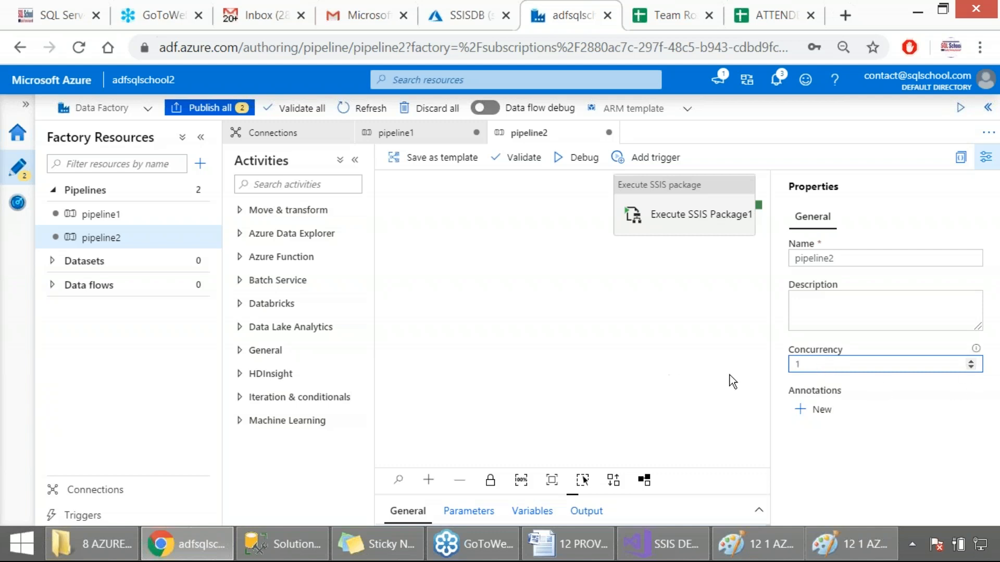
click(758, 364)
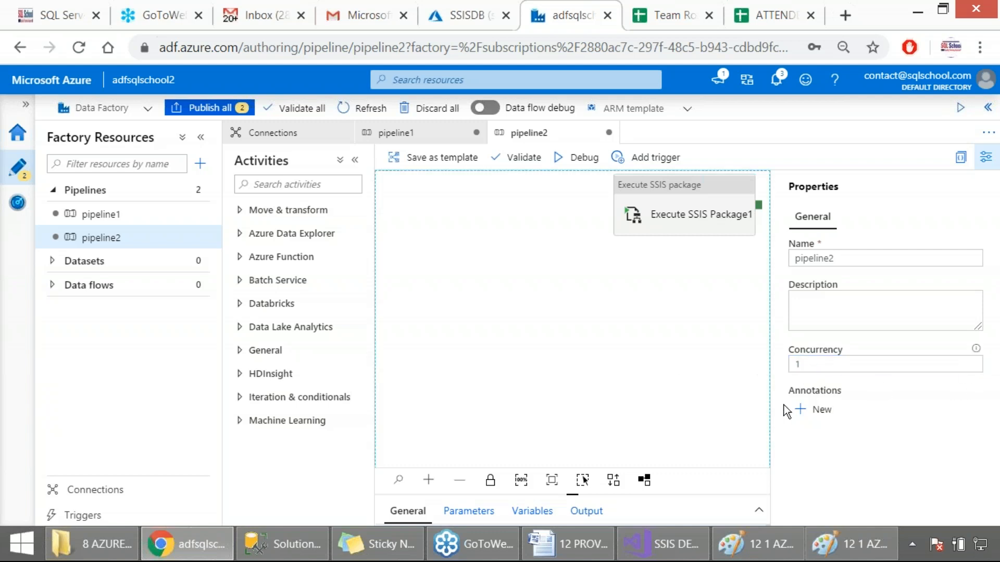
drag(825, 364, 708, 366)
text(2)
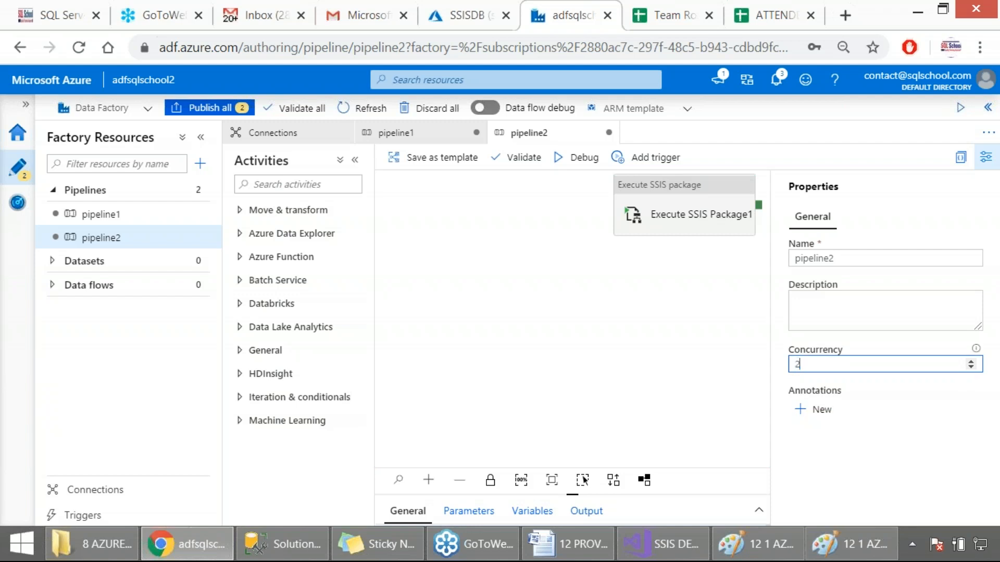
click(800, 436)
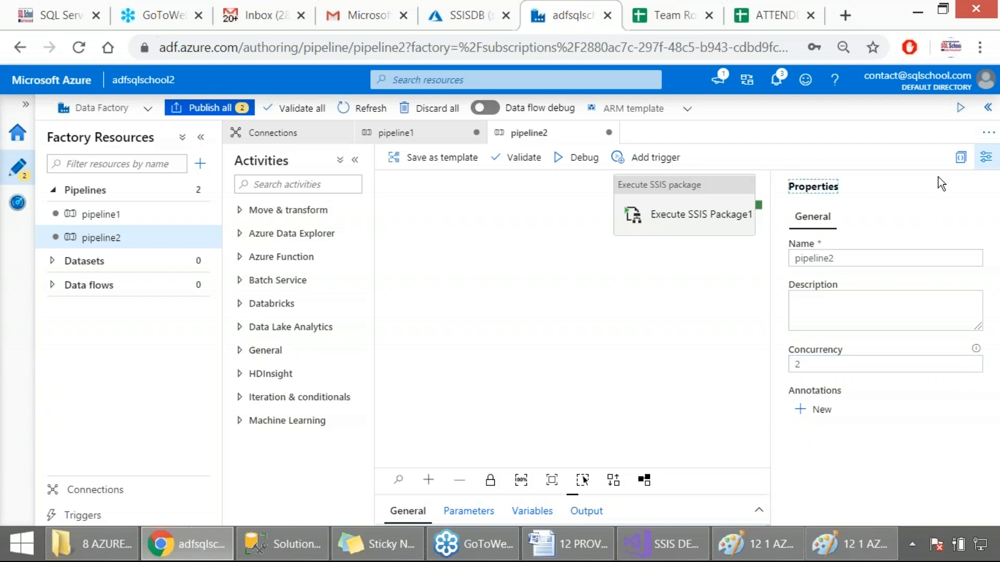
click(985, 71)
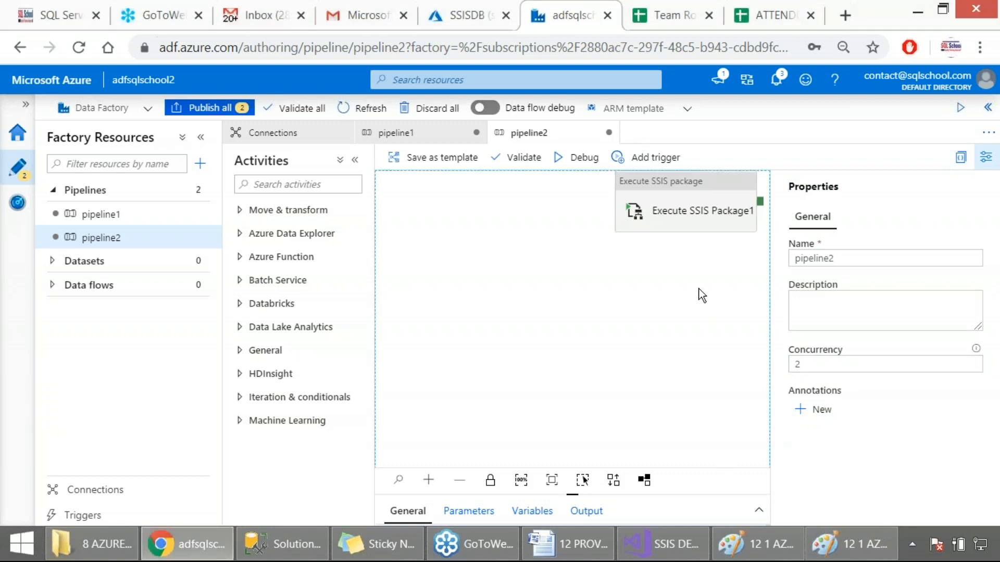
Step: Select the Execute SSIS Package1 activity on the canvas and capture its general properties as a screenshot
mouse_move(665, 224)
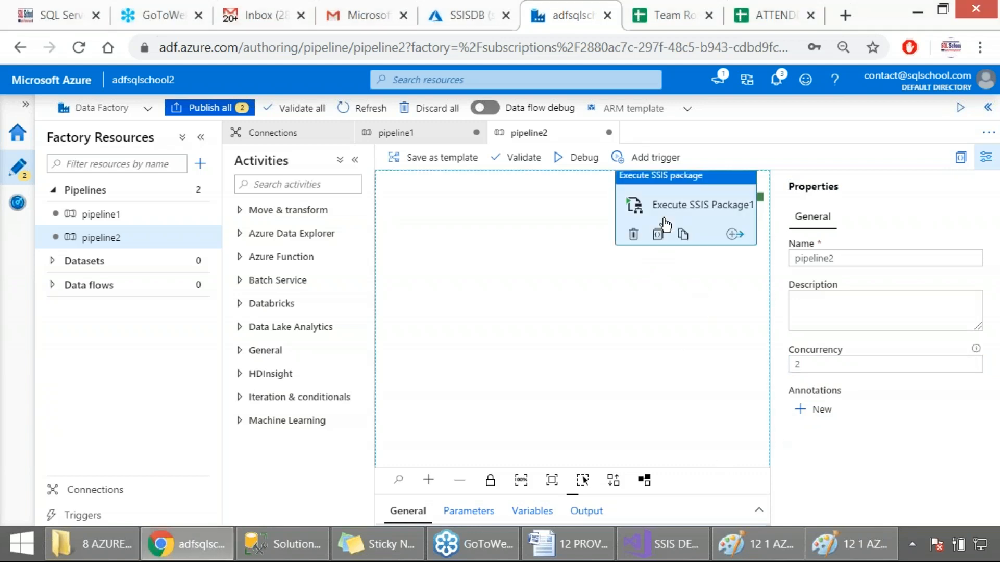
click(665, 224)
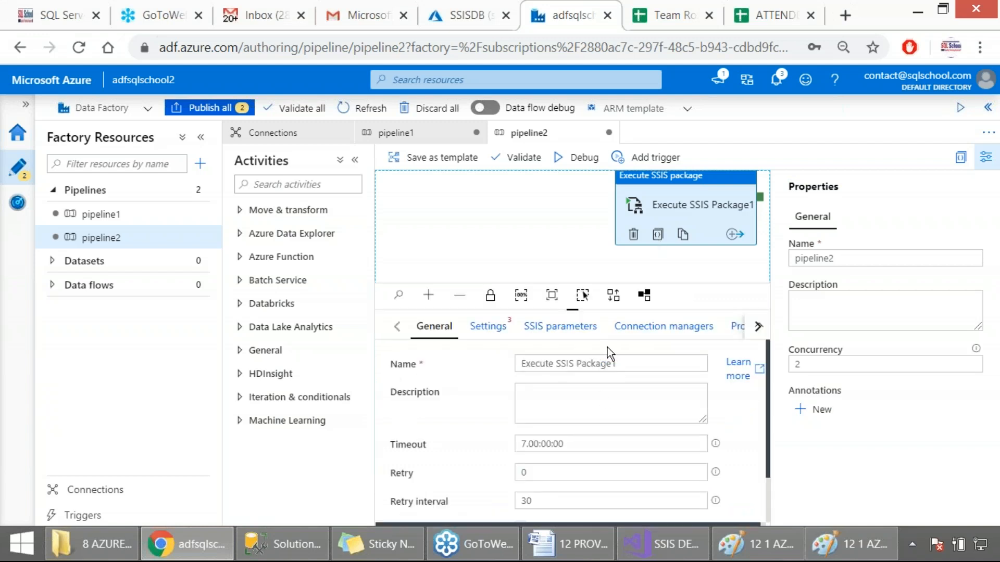
key(Print)
drag(0, 64, 959, 471)
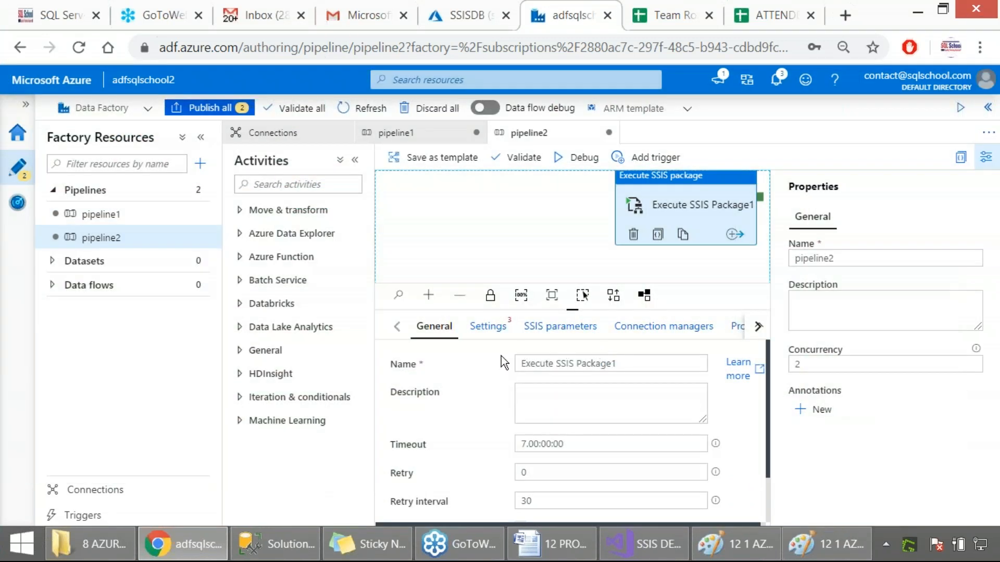
Step: Review the activity's general properties and enable Windows authentication in its settings
scroll(480, 396, down, 1)
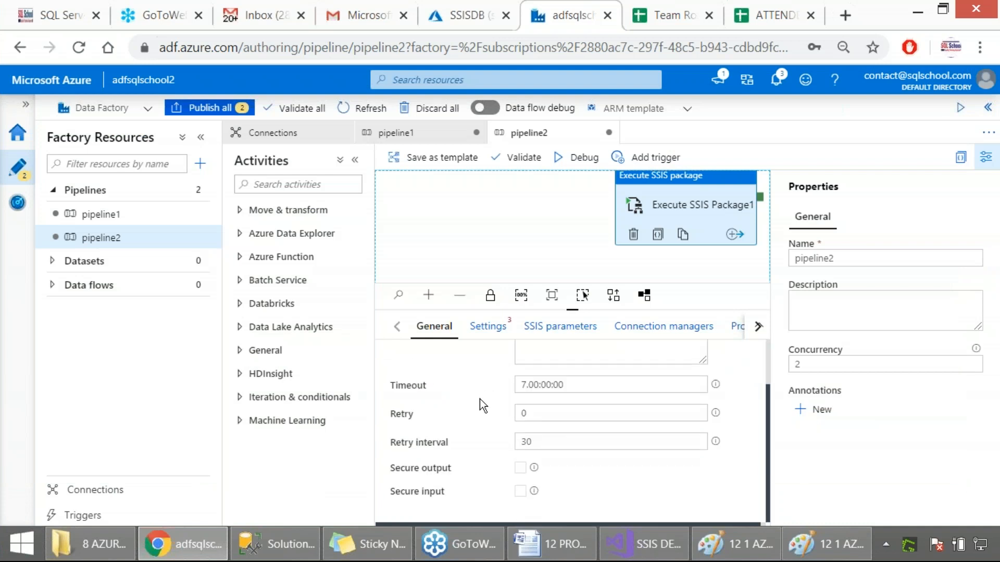
scroll(480, 401, up, 1)
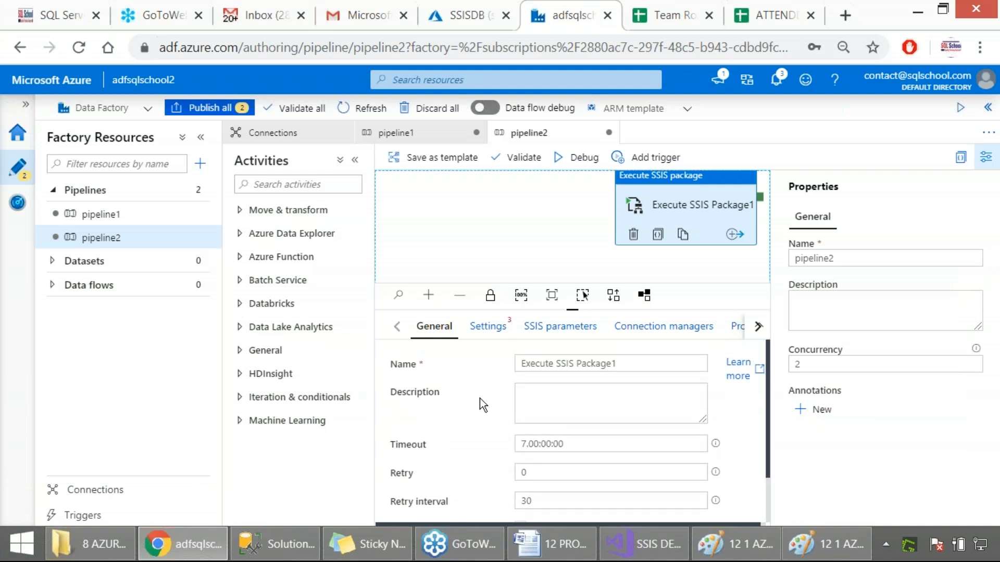
click(487, 327)
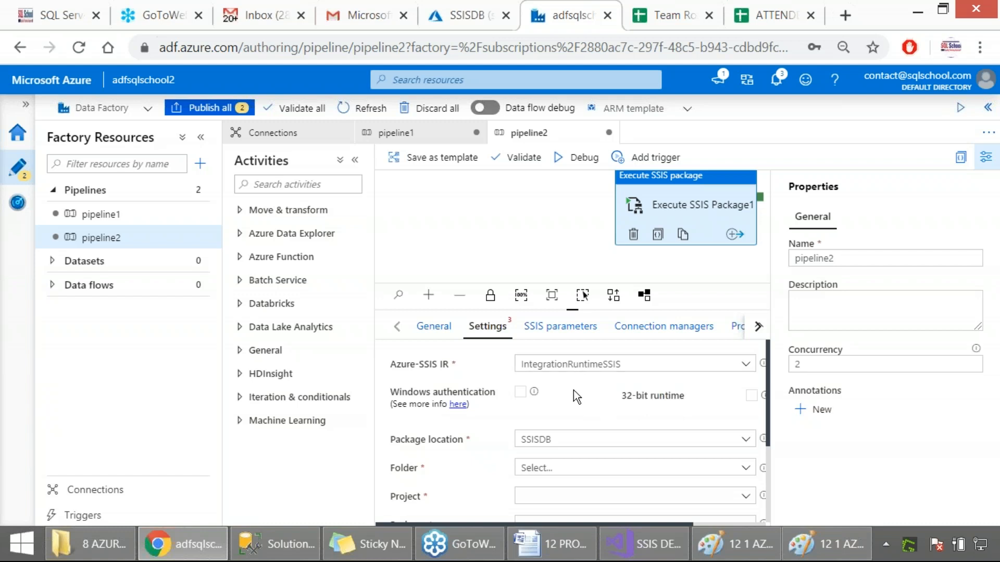
click(521, 399)
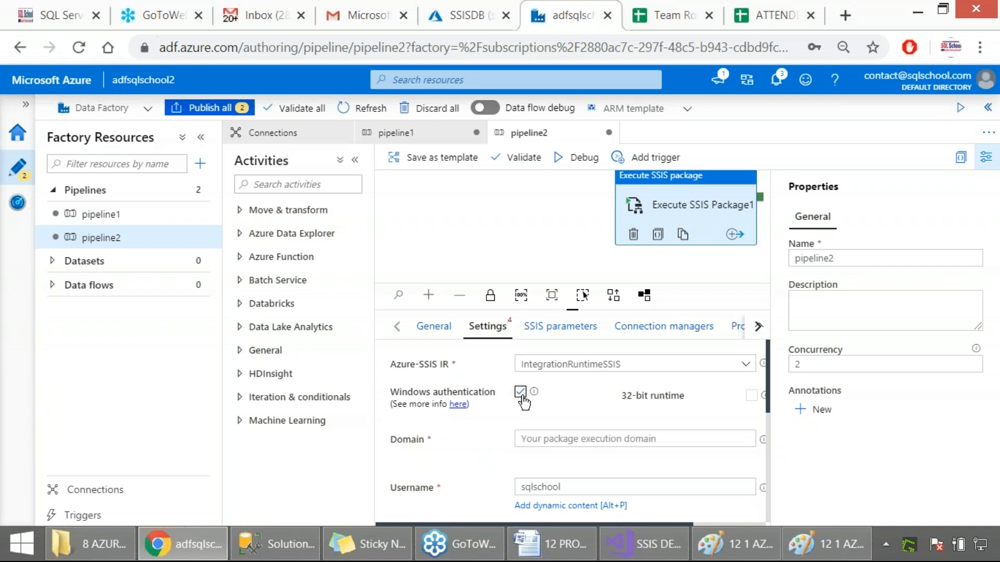
click(886, 544)
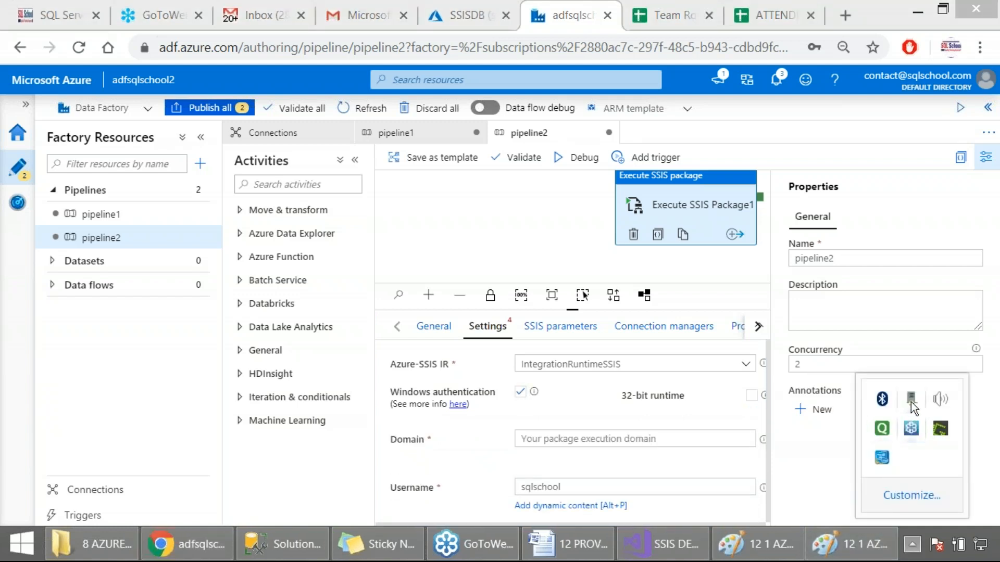
click(505, 419)
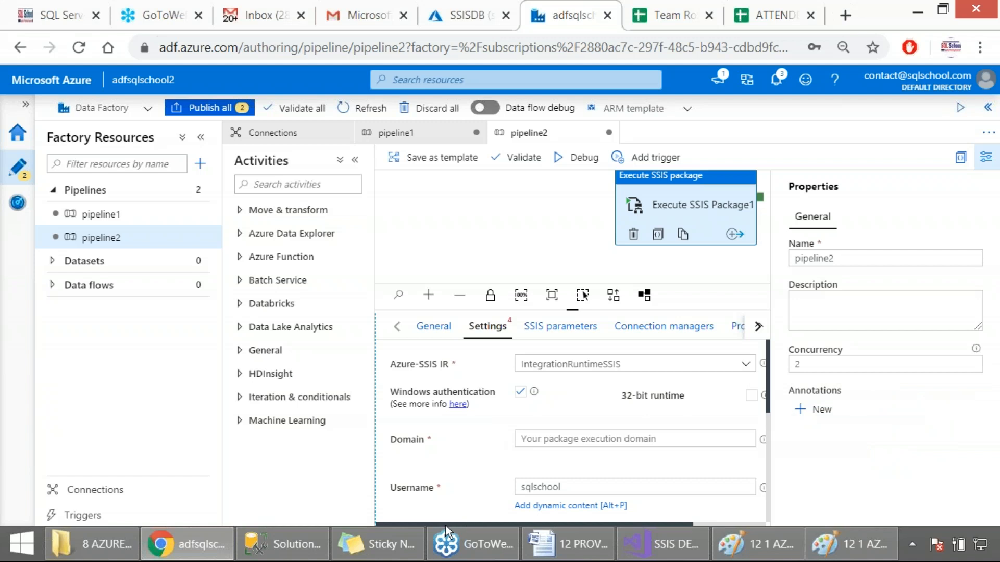
Step: Enable the 32-bit runtime option in the settings of the Execute SSIS Package1 activity
drag(444, 523, 540, 514)
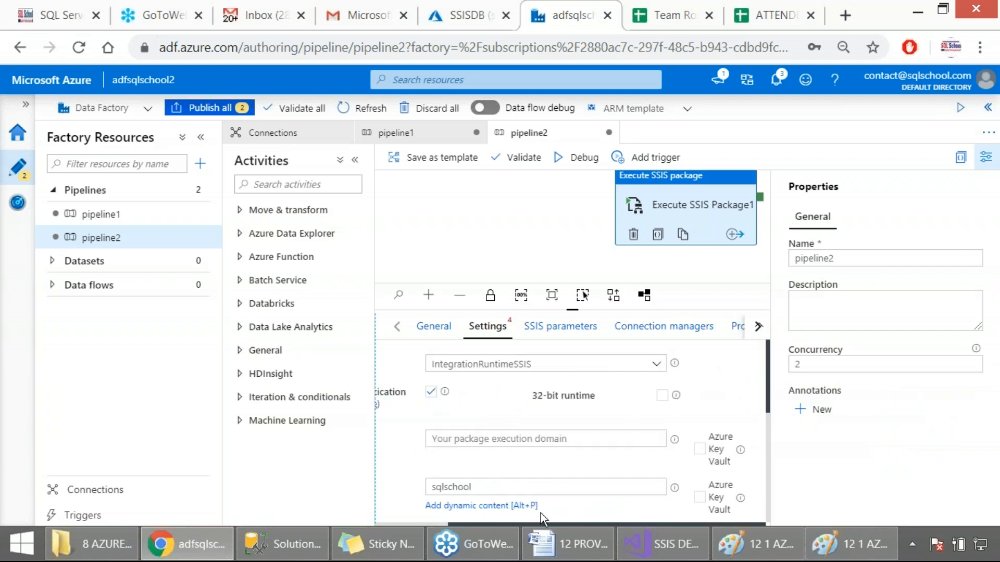
click(662, 394)
drag(539, 394, 599, 394)
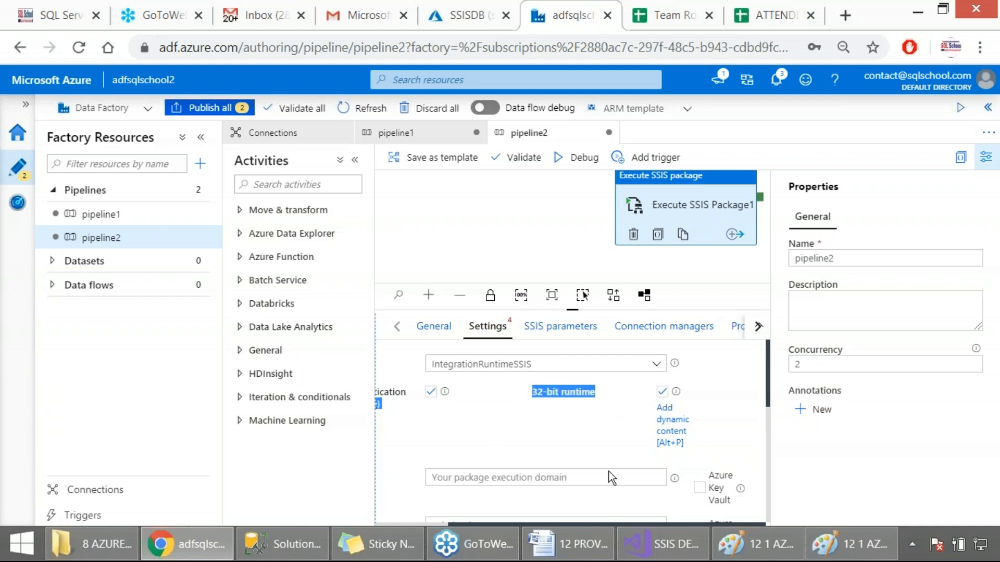
Step: Switch to Visual Studio, set Run64BitRuntime to False in the SSIS project's debugging properties, and capture the property pages as a screenshot
click(655, 543)
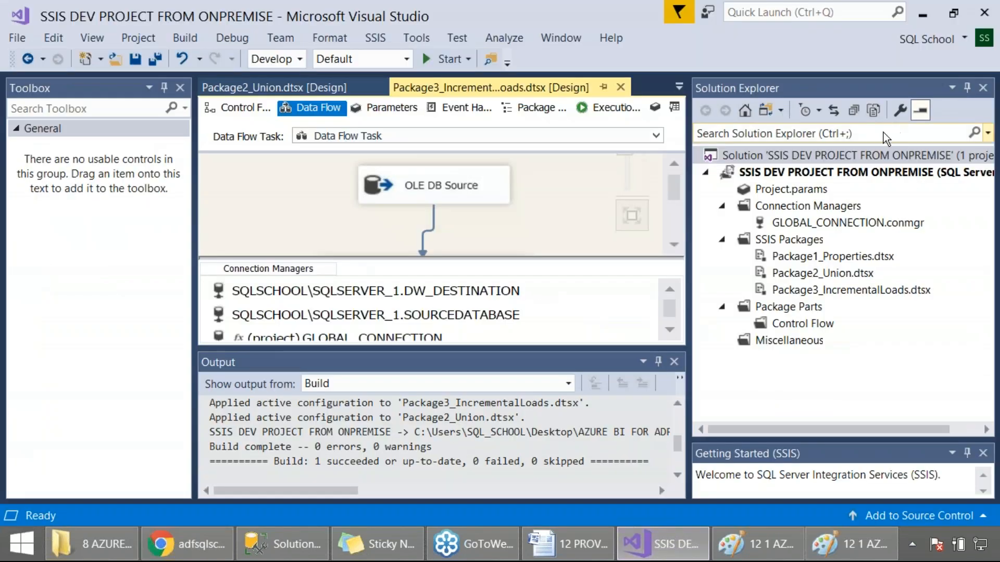
right_click(819, 174)
click(613, 513)
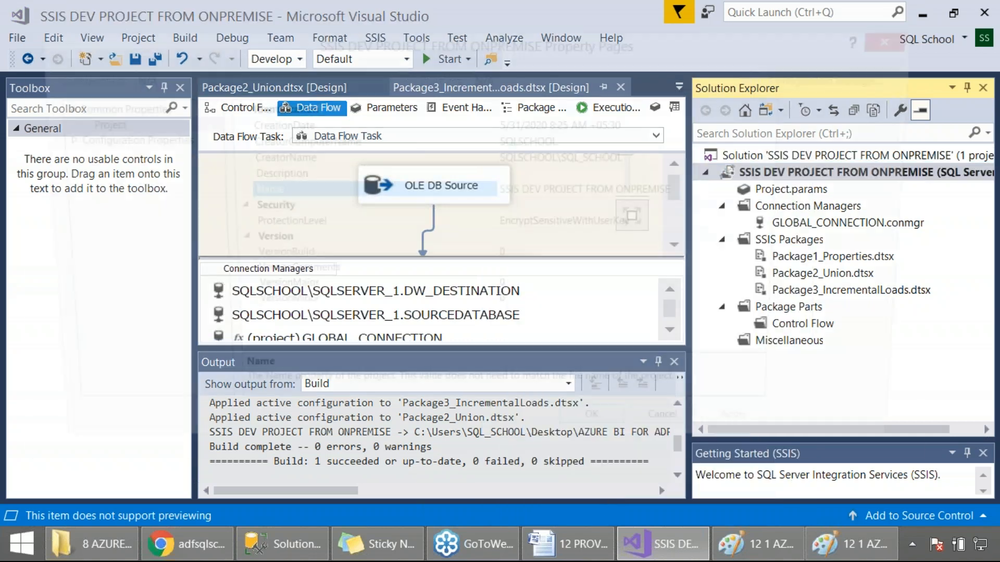
click(133, 139)
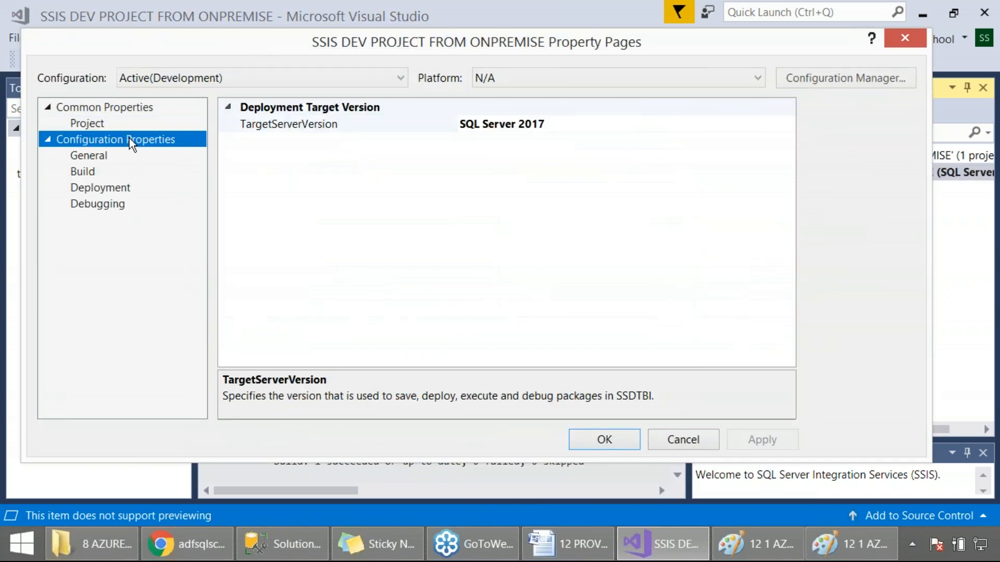
click(95, 204)
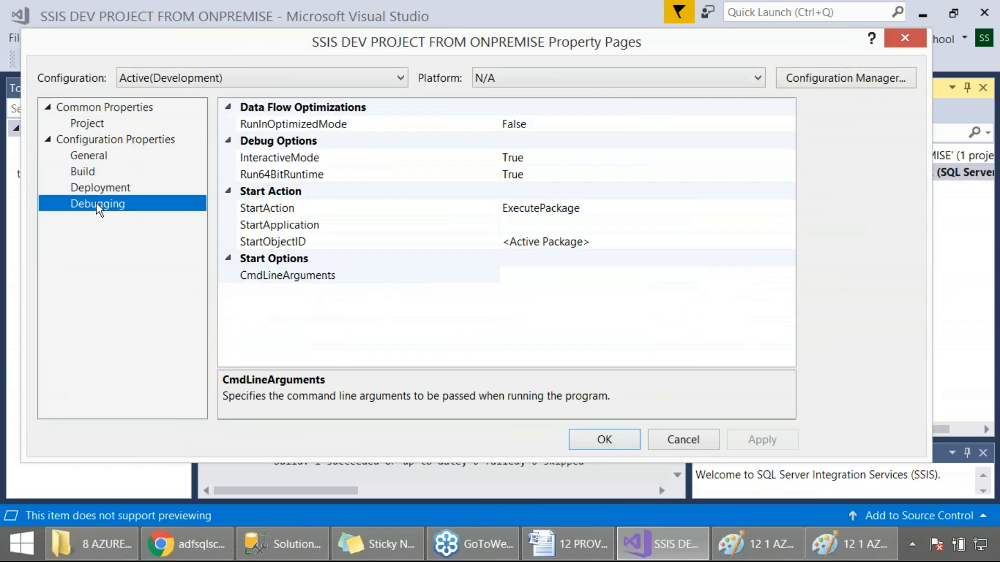
click(268, 177)
double_click(537, 179)
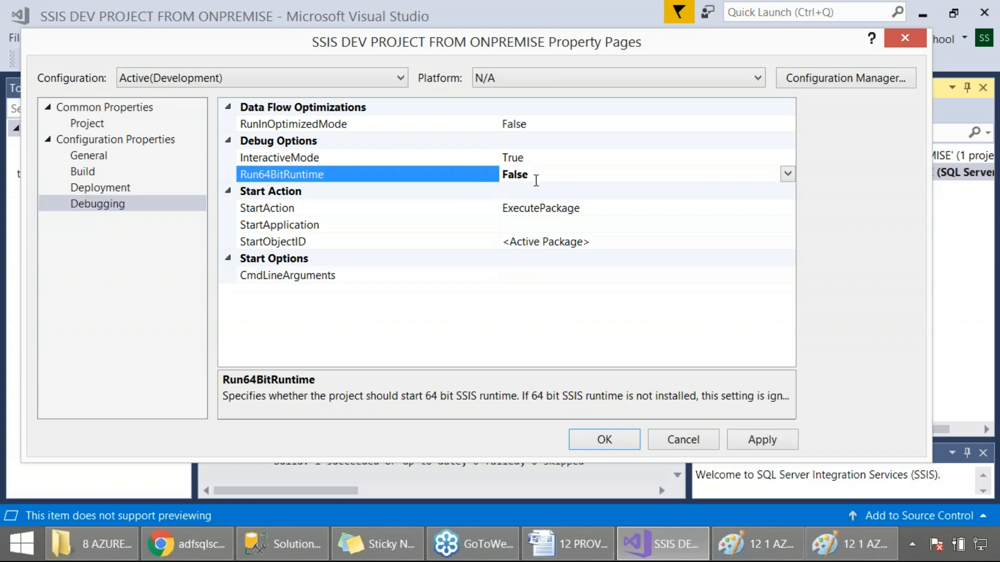
key(Print)
drag(0, 1, 954, 498)
Step: Return to pipeline2 in Azure Data Factory and disable the 32-bit runtime for the Execute SSIS Package1 activity
click(187, 544)
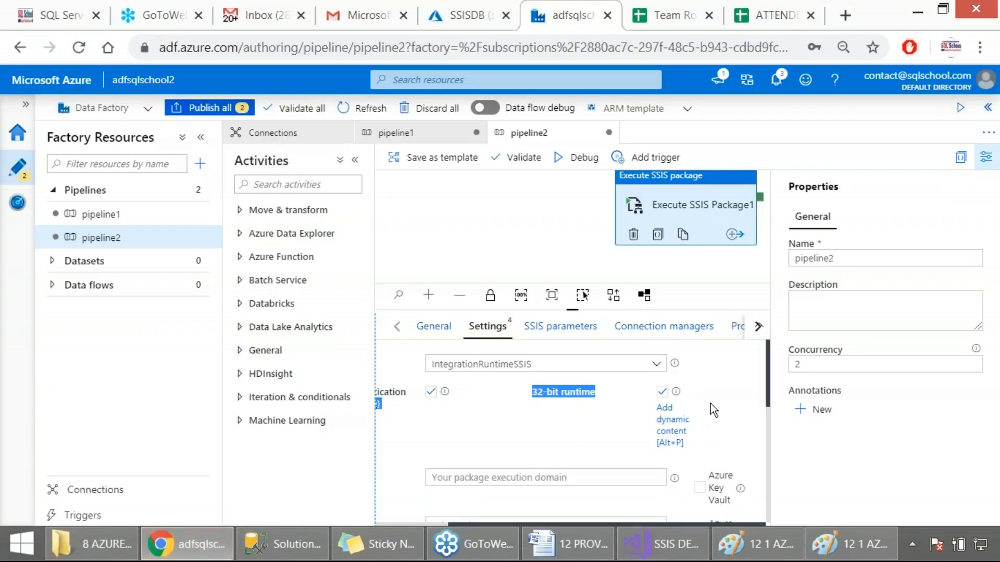
click(662, 392)
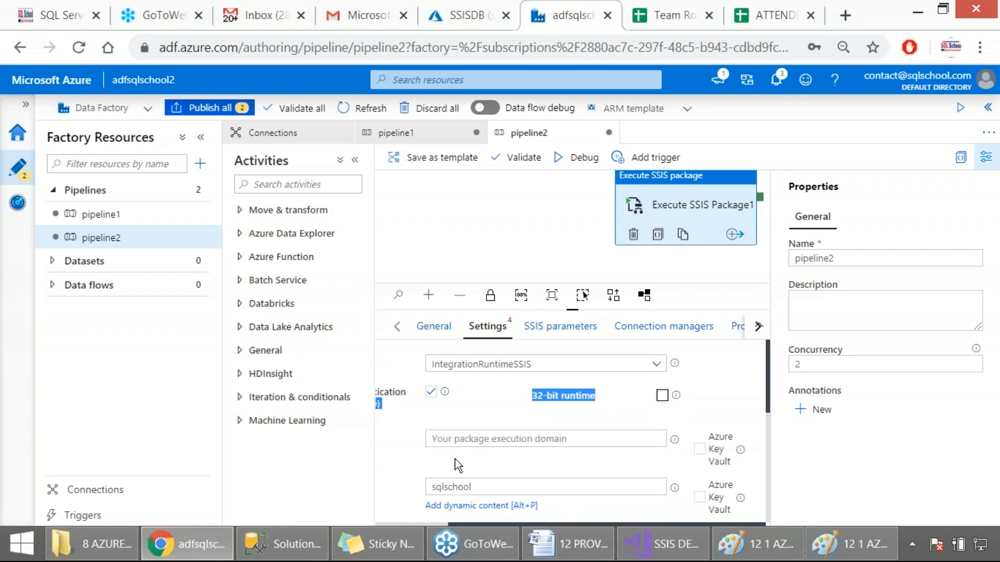
click(463, 439)
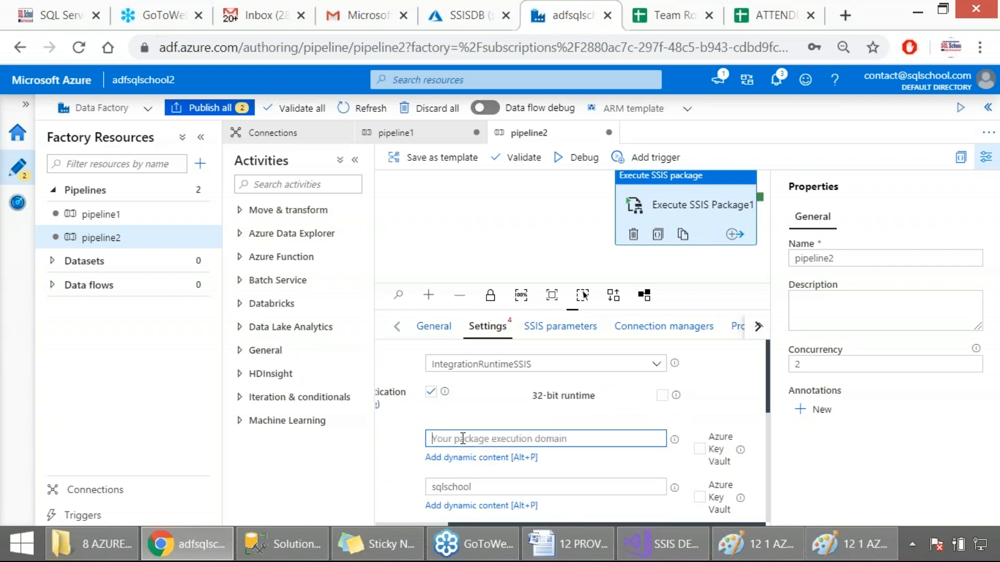
click(468, 470)
Step: Set the Windows authentication domain of the activity to SQLSCHOOL
drag(469, 523, 386, 523)
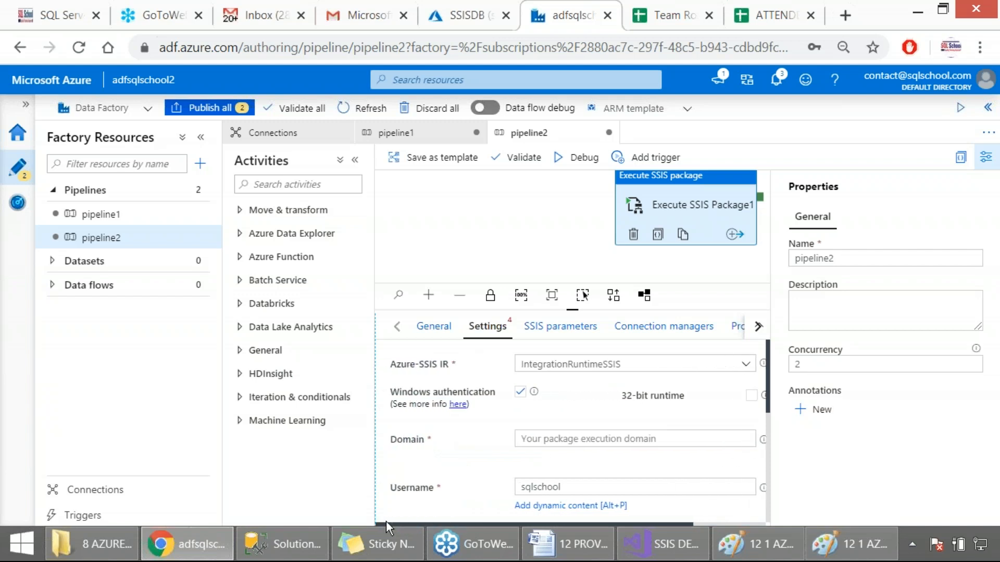
click(546, 436)
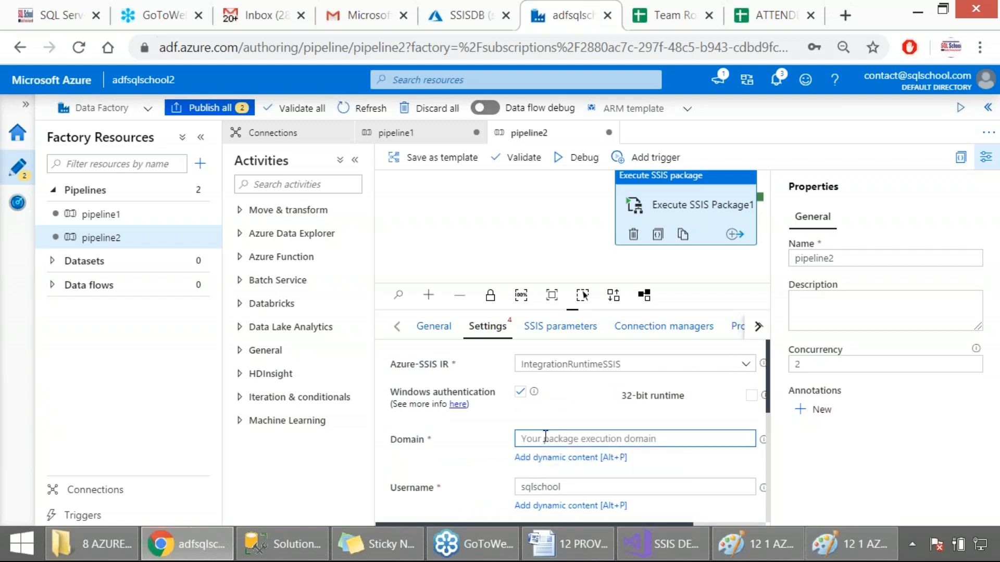
text(SQL)
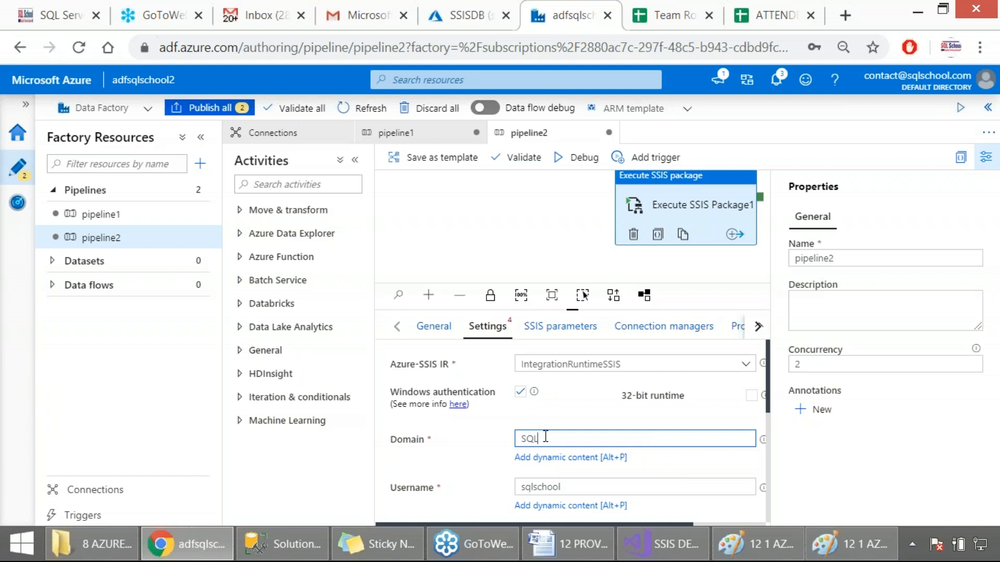
text(SCHOOL)
click(426, 441)
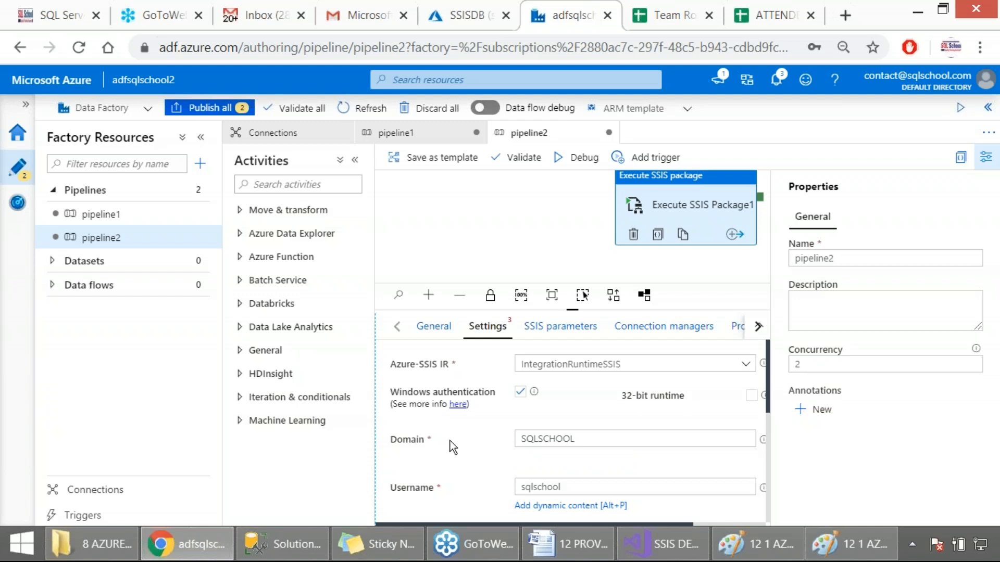
double_click(547, 443)
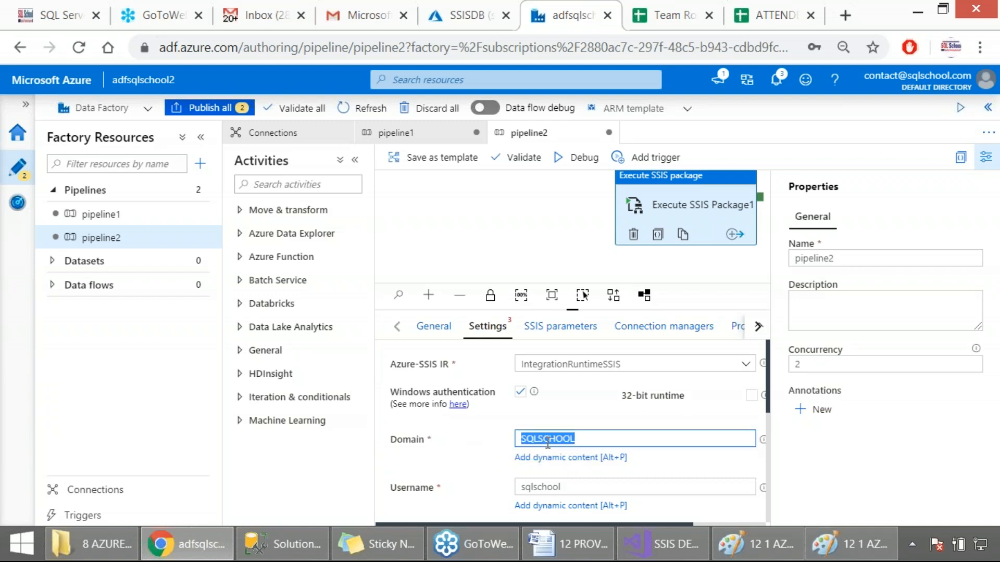
click(499, 452)
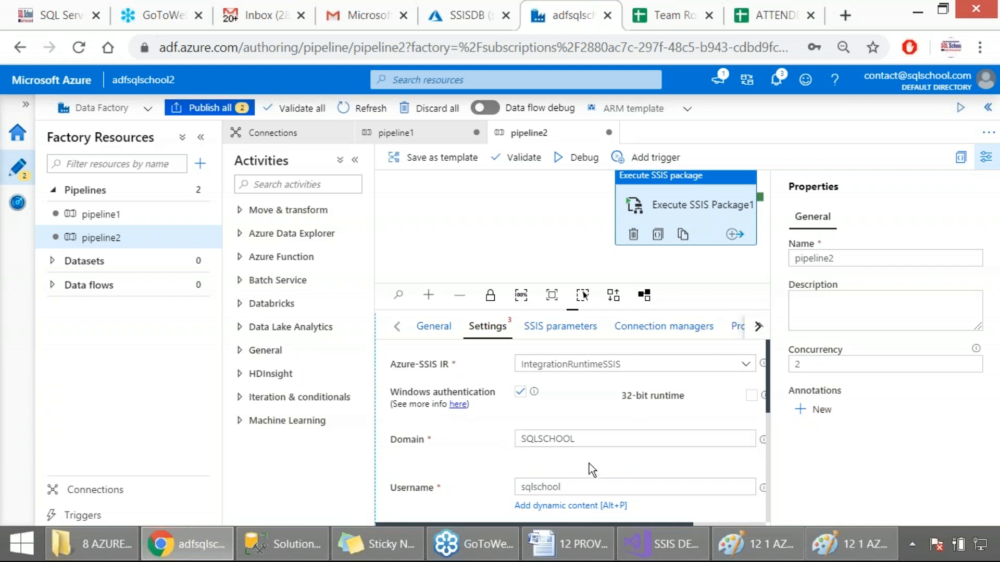
Step: Replace the Windows authentication username of the activity with SQL_SCHOOL
scroll(535, 463, down, 2)
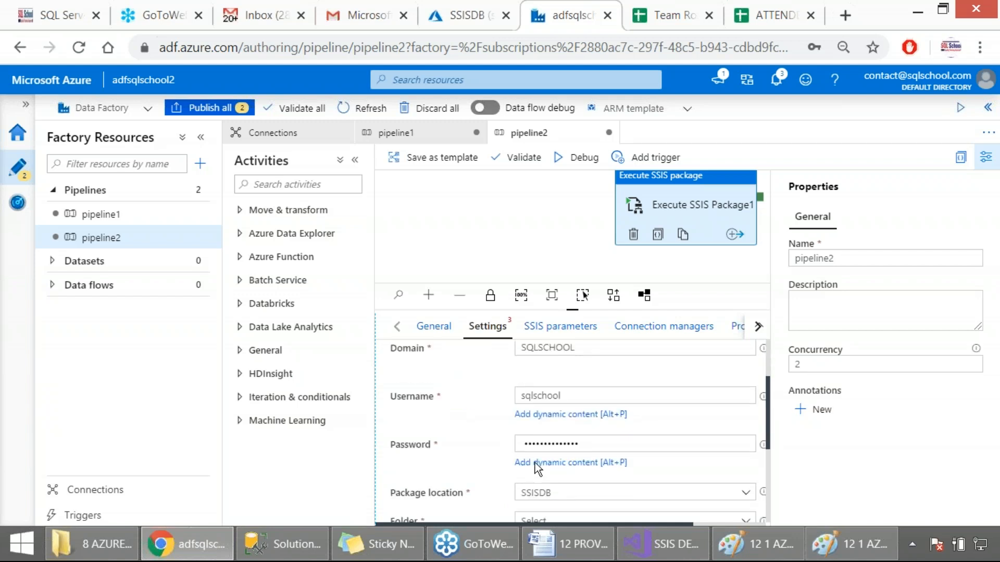
drag(567, 394, 518, 394)
text(SQL)
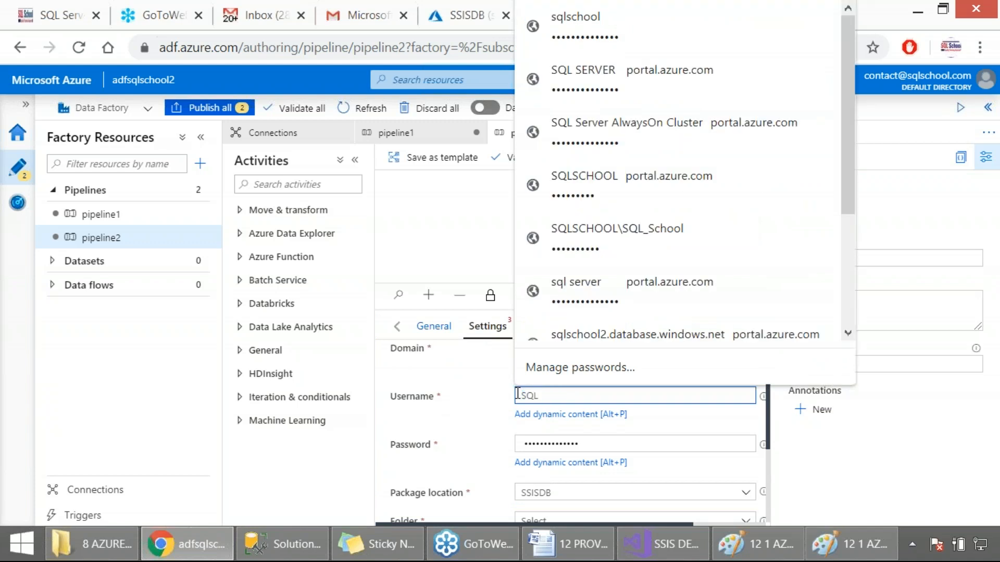
text(_SCHOOL)
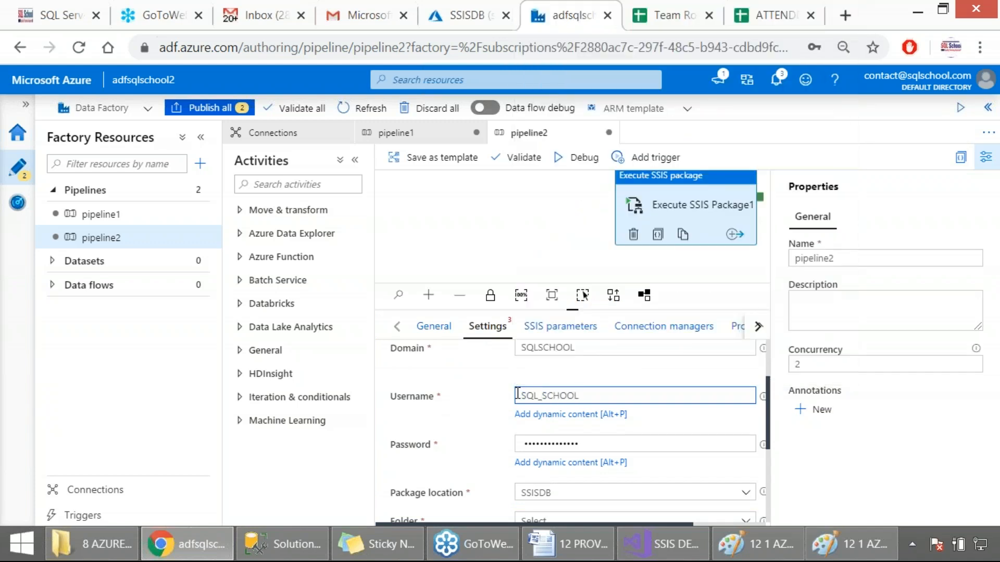
key(Tab)
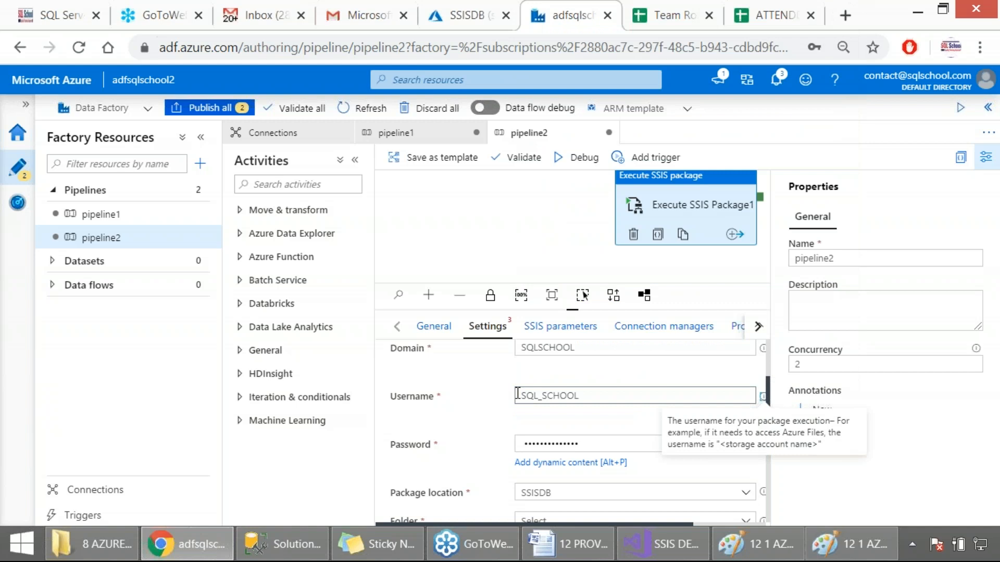
click(587, 390)
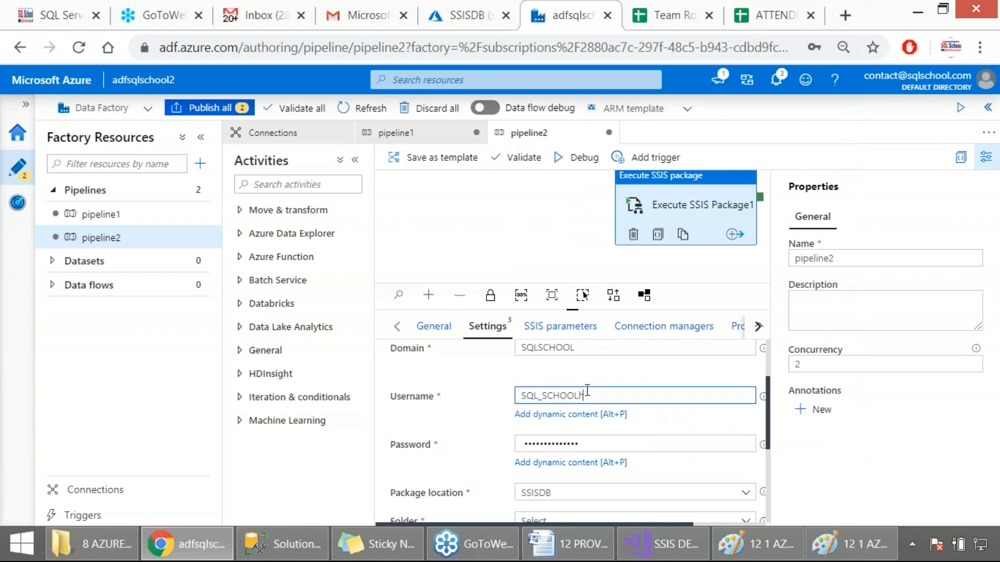
Step: Replace the saved entry in the password field with the Windows account password
drag(580, 444, 516, 445)
text(•)
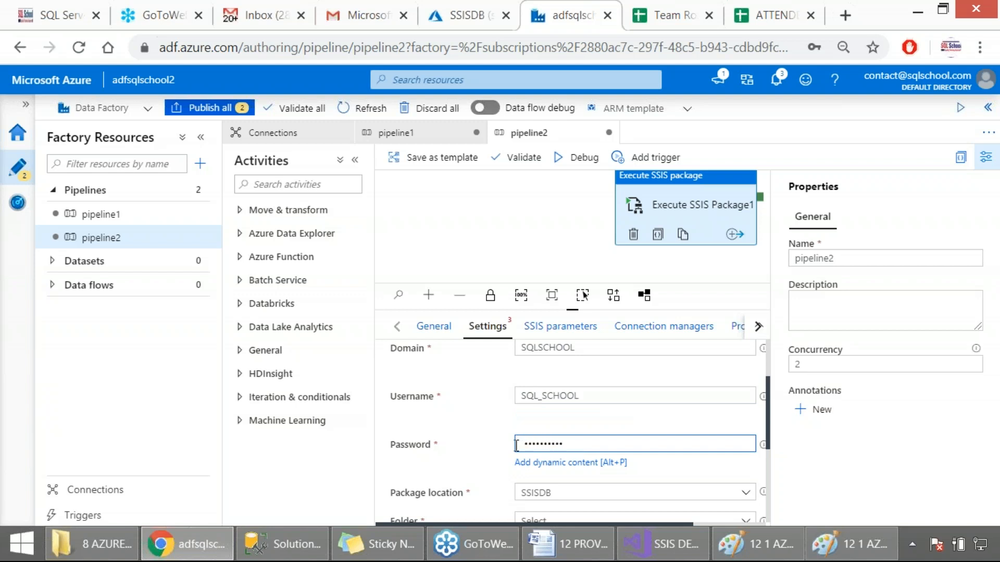
click(546, 420)
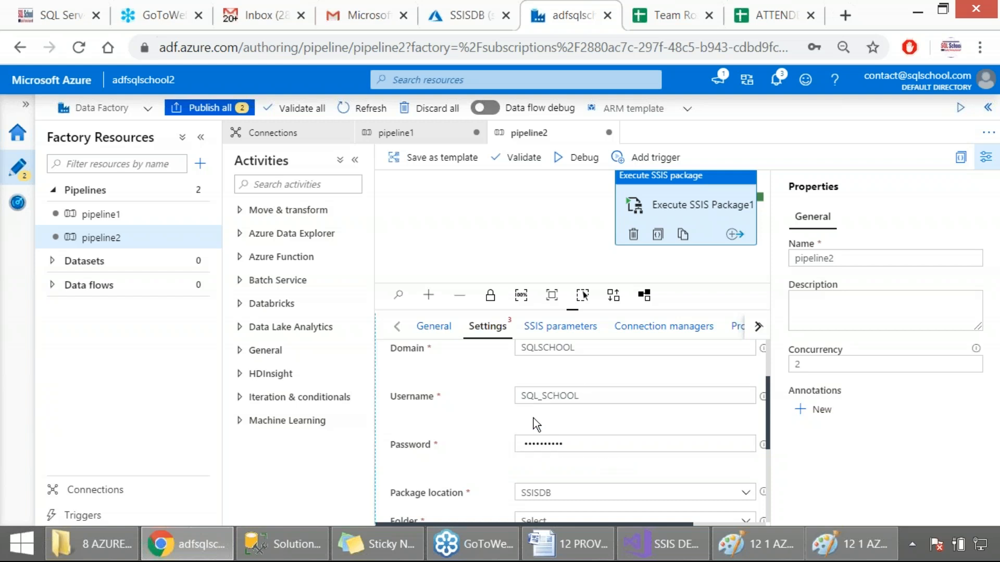
Step: Try File system (Package) as the package location and review the activity's resulting path and credential settings
scroll(545, 417, down, 2)
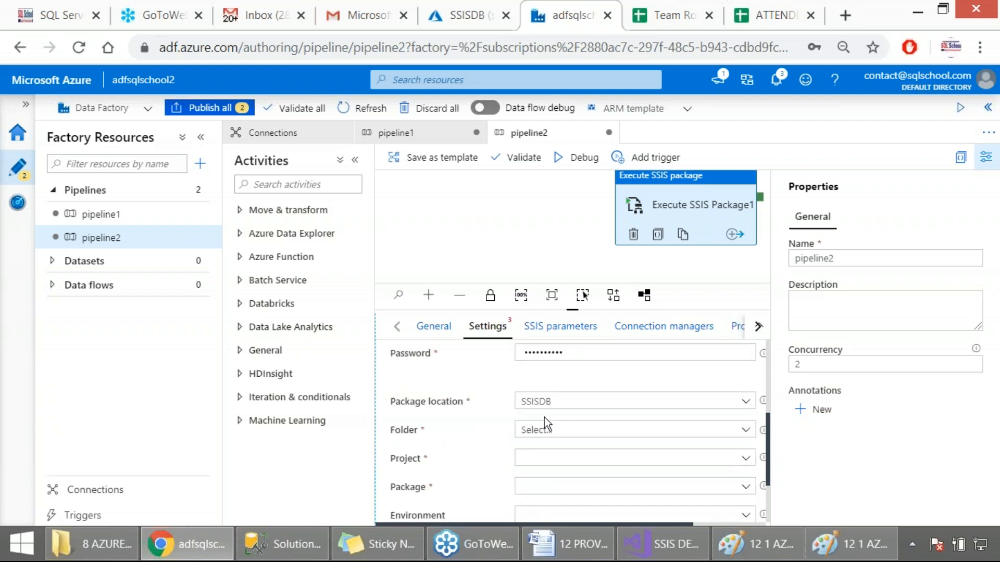
click(567, 403)
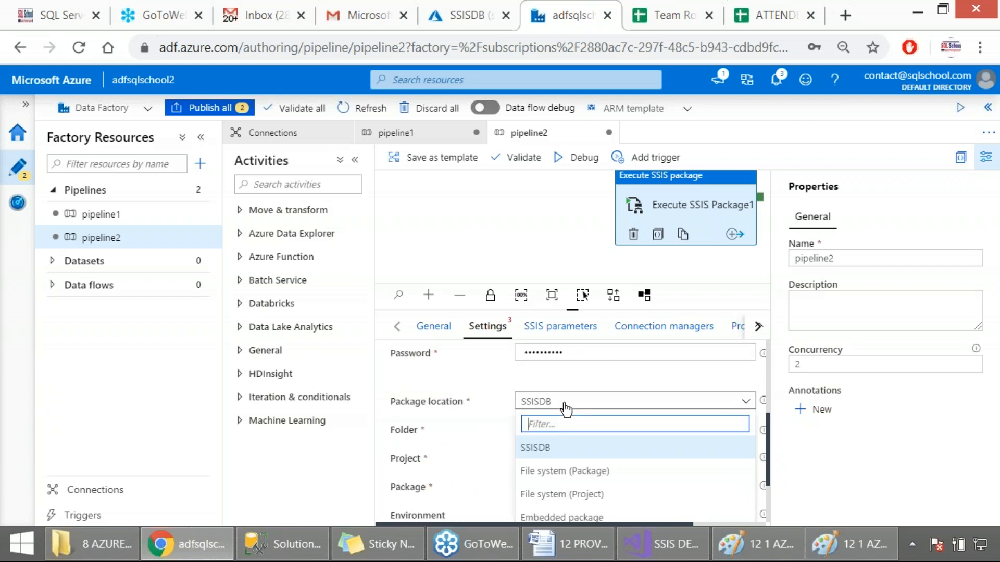
click(537, 471)
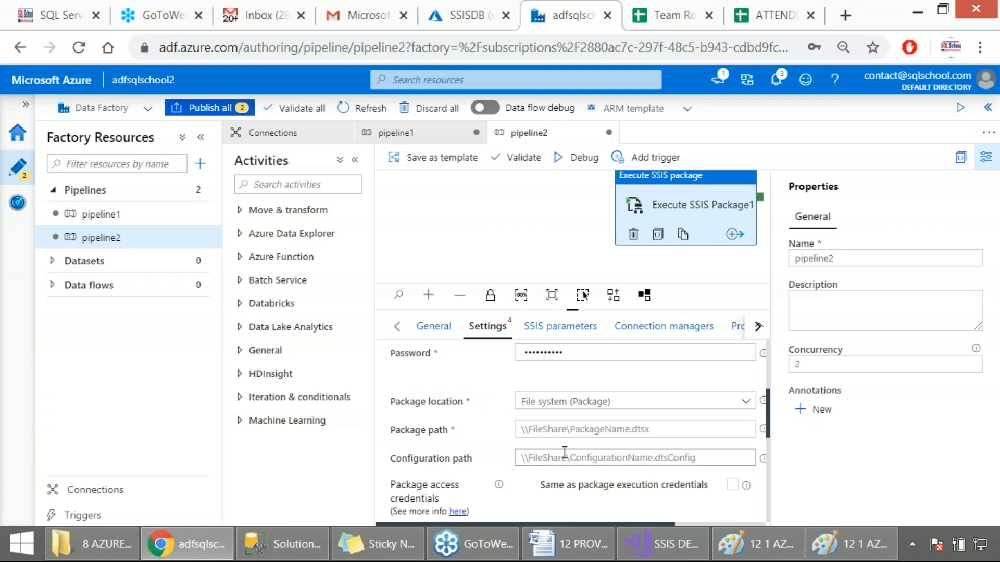
scroll(565, 453, up, 4)
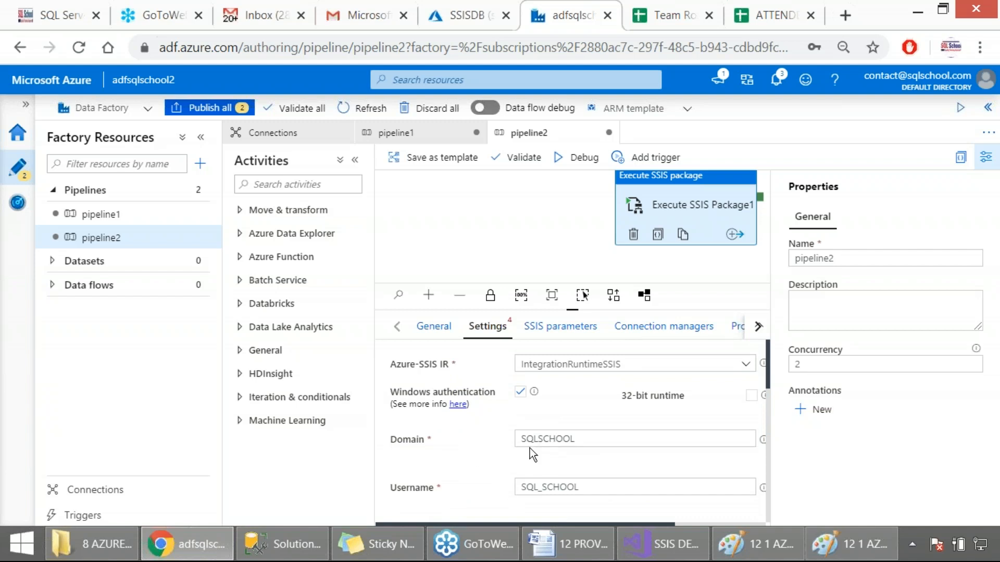
scroll(529, 448, down, 4)
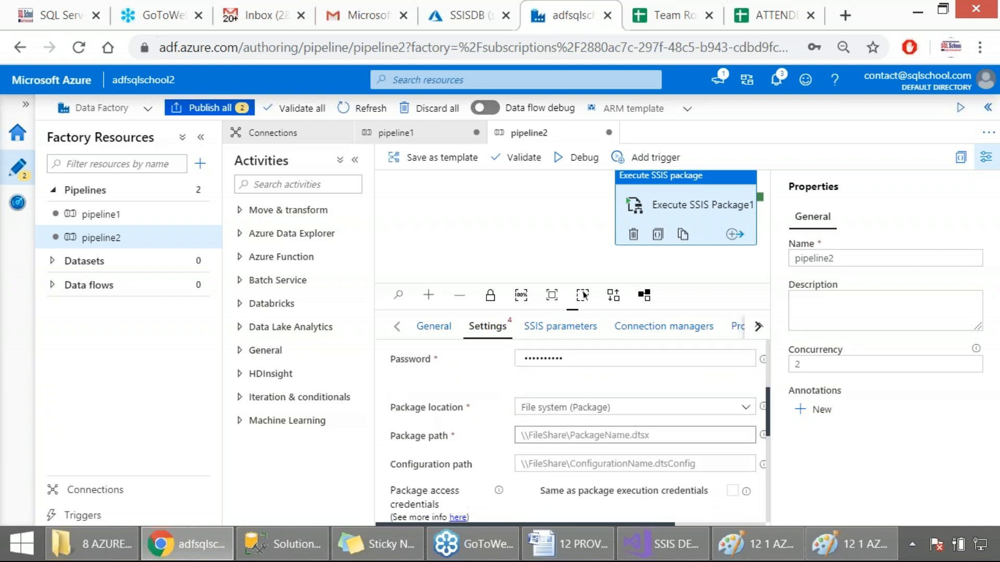
scroll(532, 434, up, 4)
scroll(521, 406, down, 4)
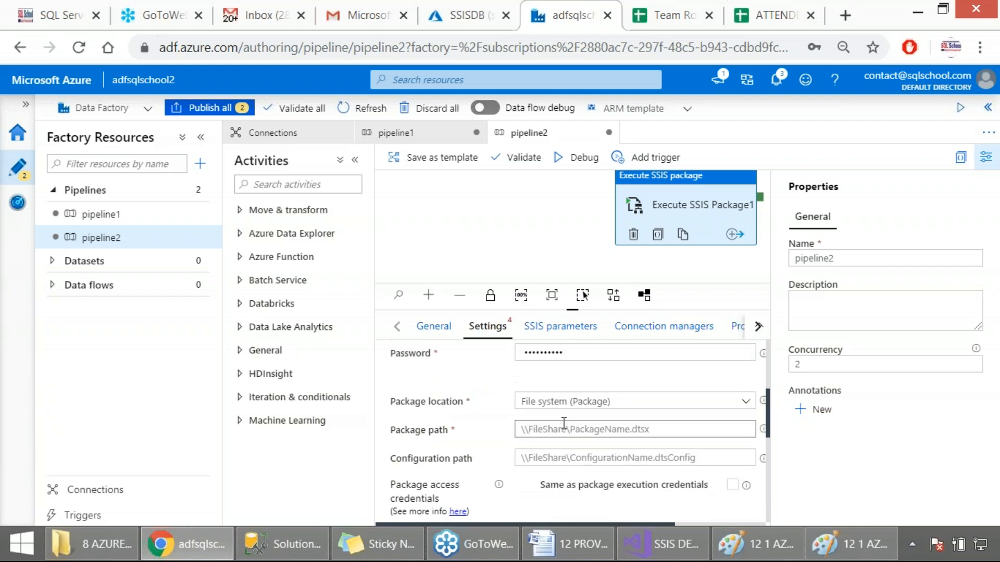
Step: Set the activity's package location to SSISDB and refresh the list of catalog folders
click(565, 412)
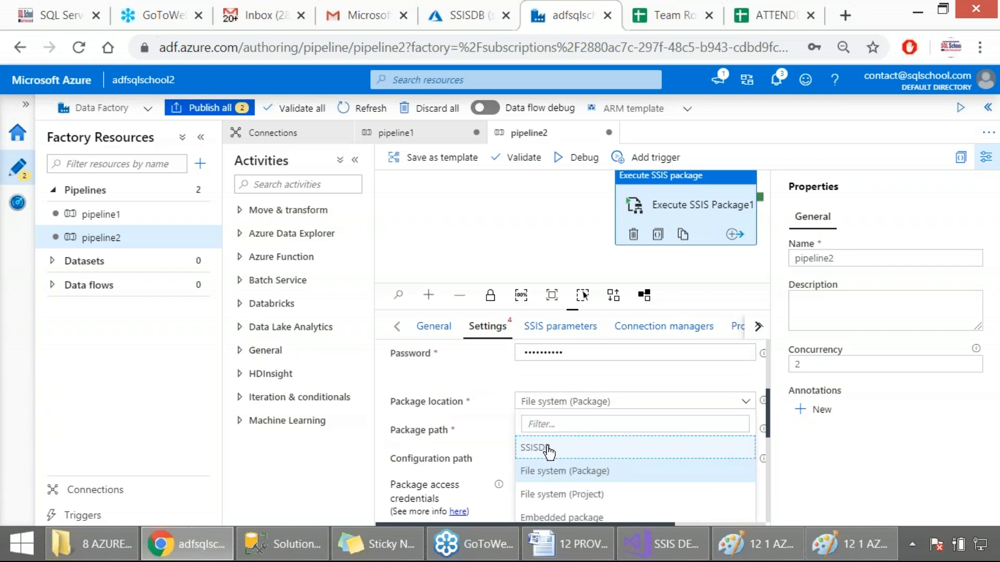
click(547, 449)
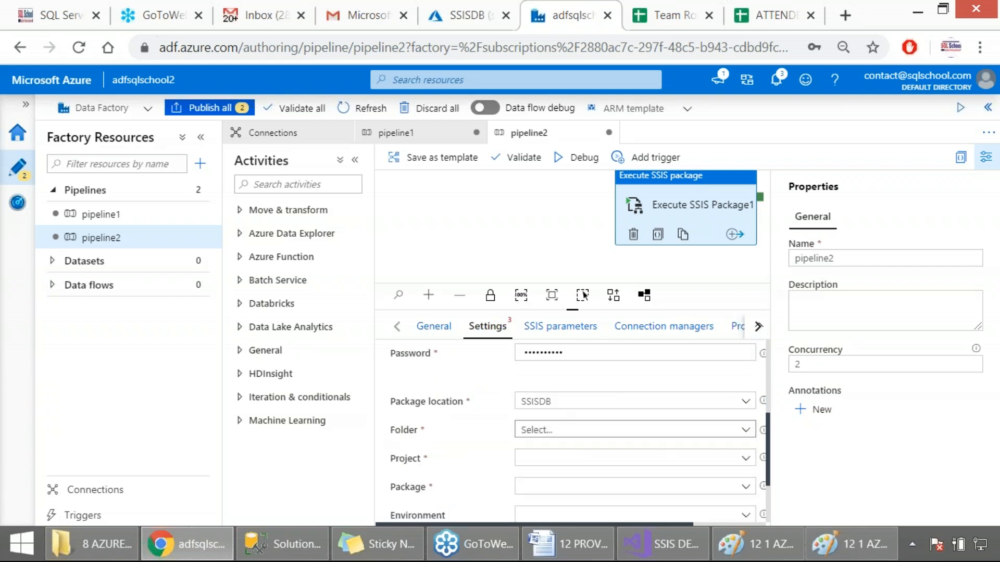
click(573, 431)
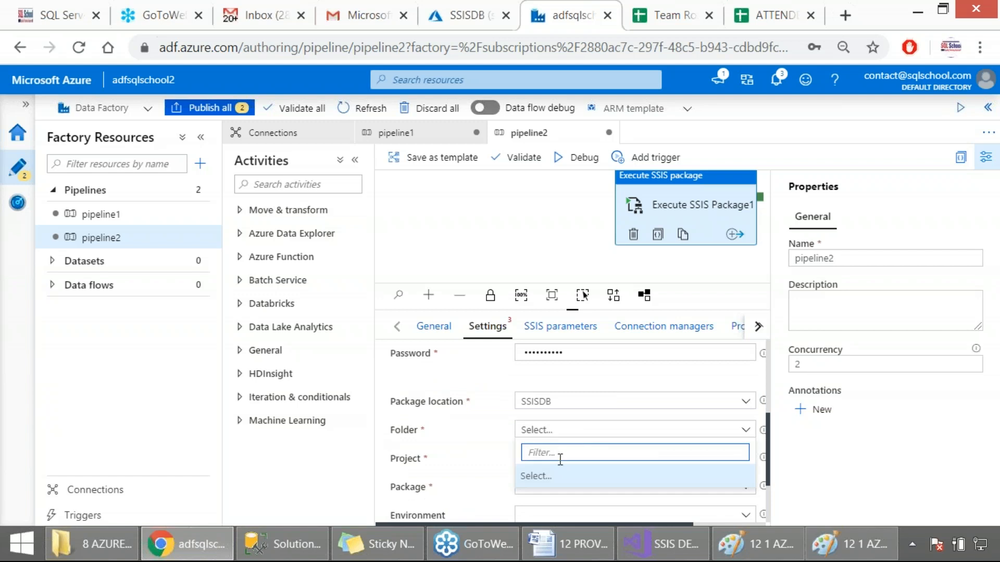
scroll(570, 412, down, 1)
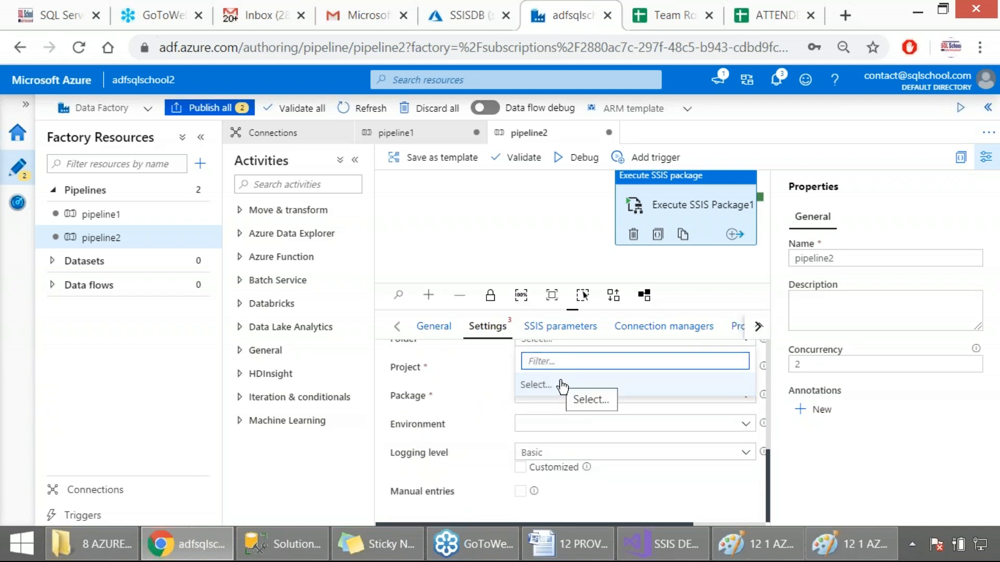
scroll(531, 416, up, 1)
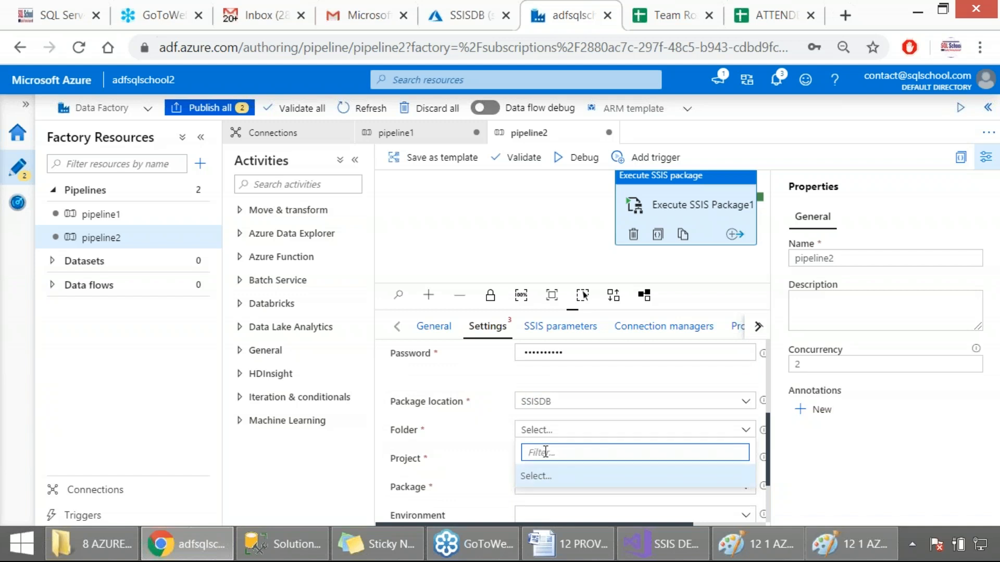
scroll(545, 451, down, 2)
scroll(545, 451, up, 2)
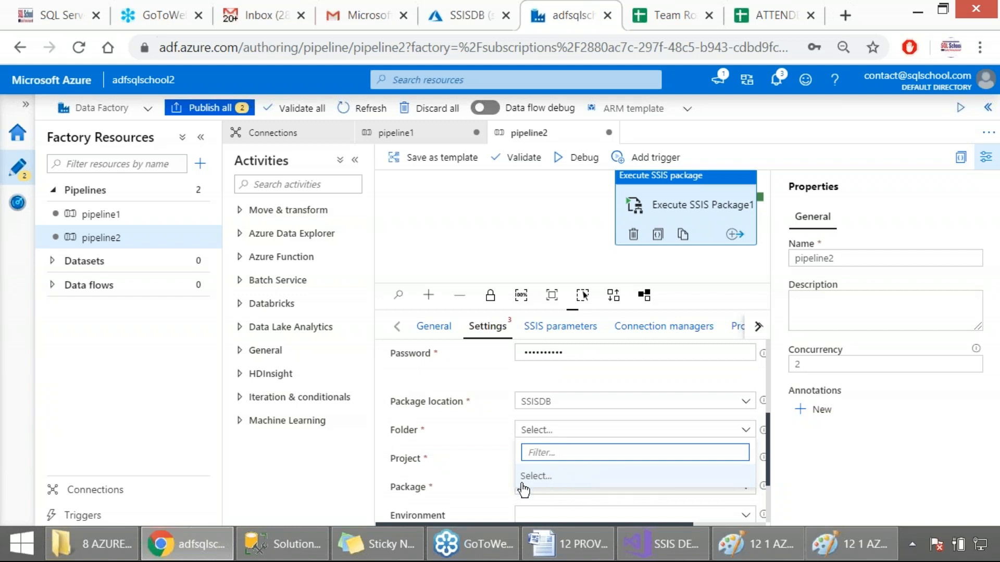
drag(486, 526, 520, 522)
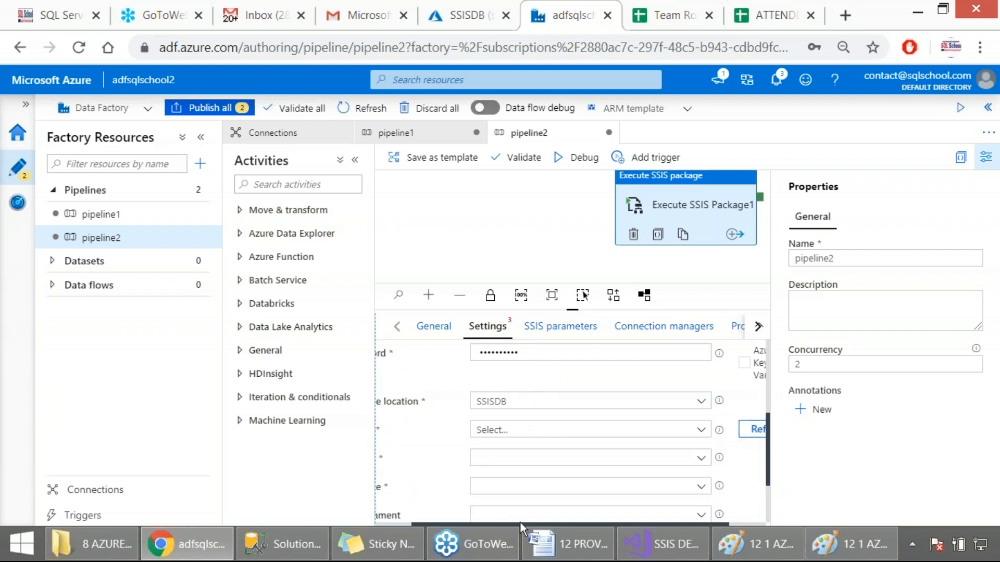
click(718, 434)
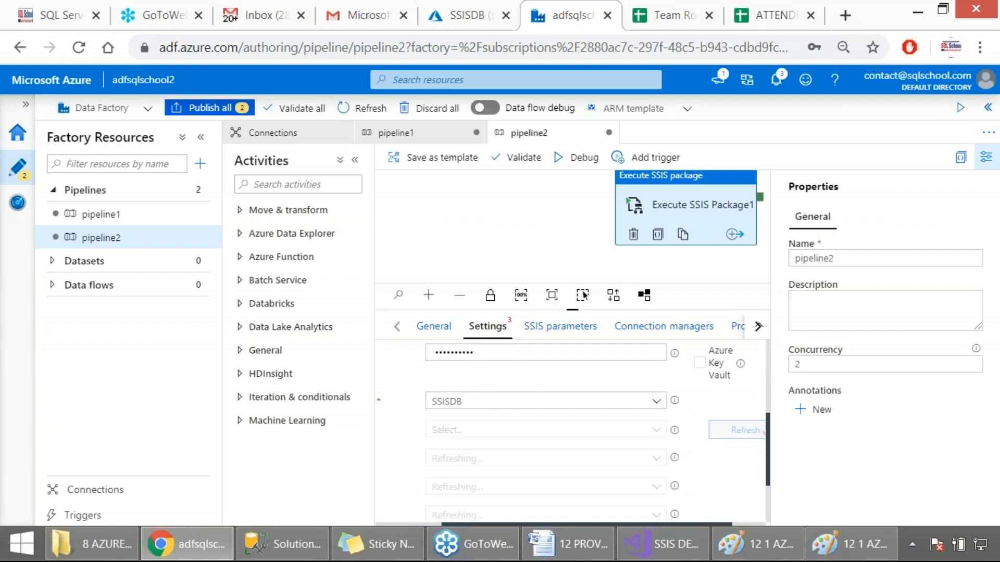
Step: Collapse the factory resources pane and save the entered Windows account credentials in the browser
click(200, 137)
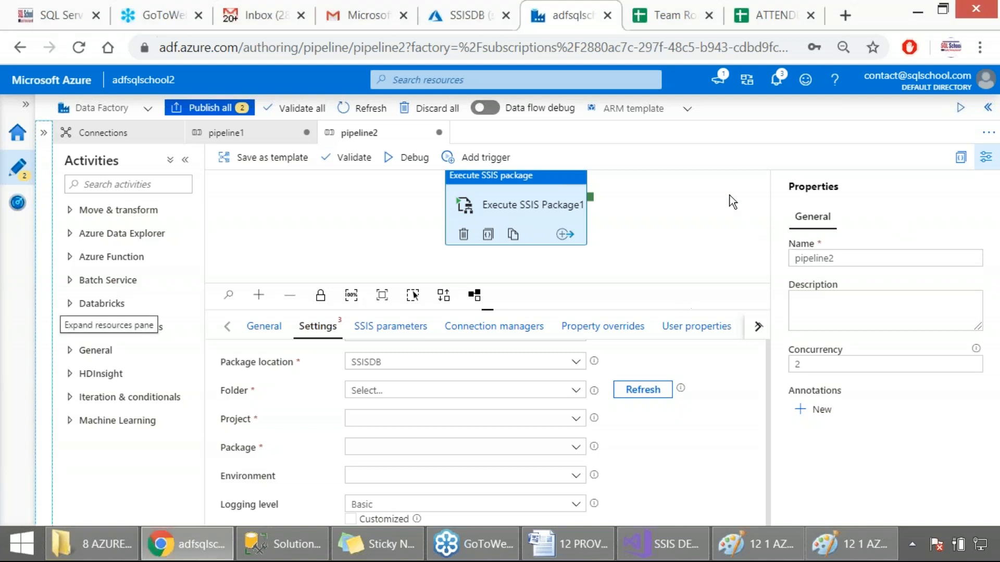
click(676, 186)
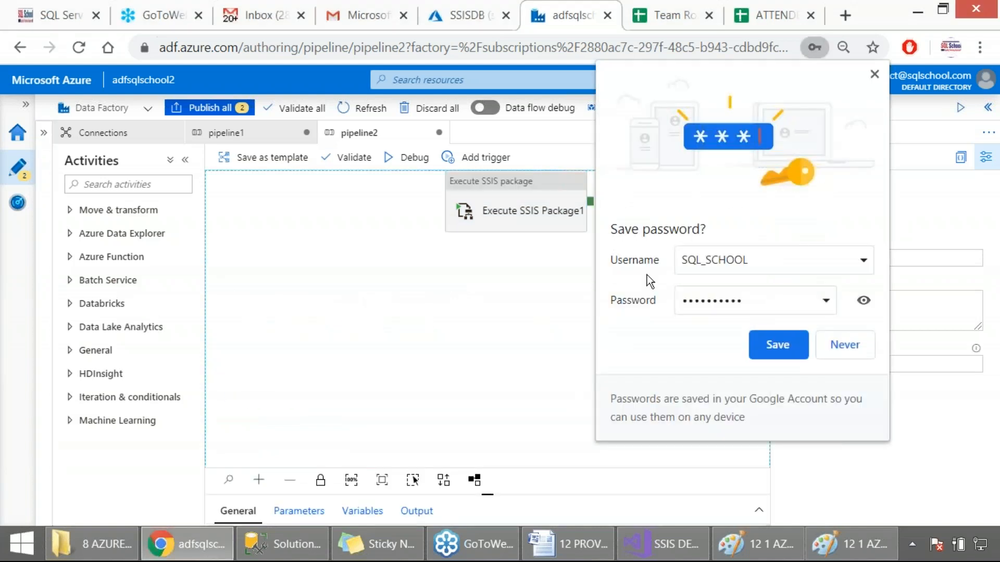
click(781, 344)
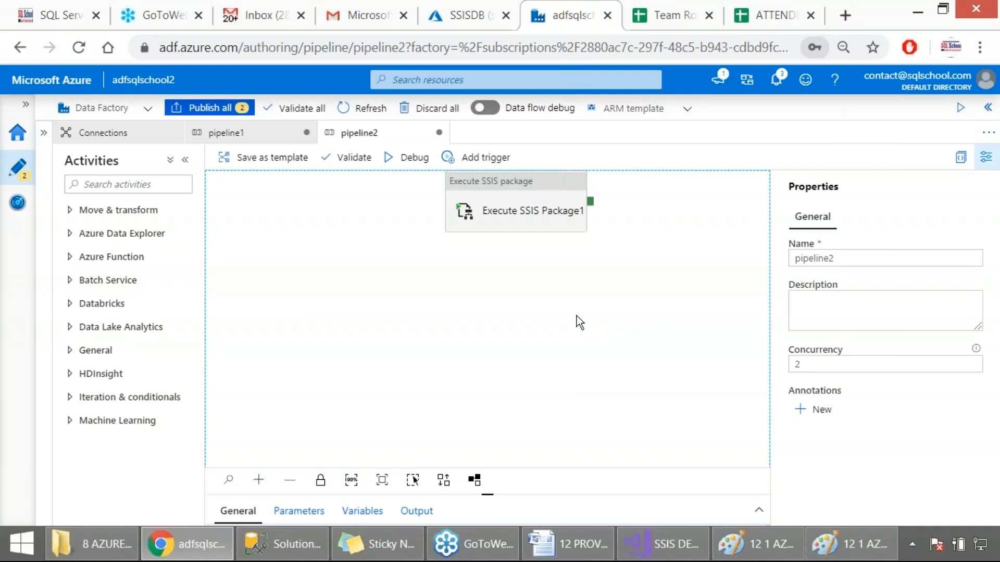
Step: Select PACKAGE_FOLDER1 as the folder of the Execute SSIS Package1 activity and capture the settings area as a screenshot
click(506, 202)
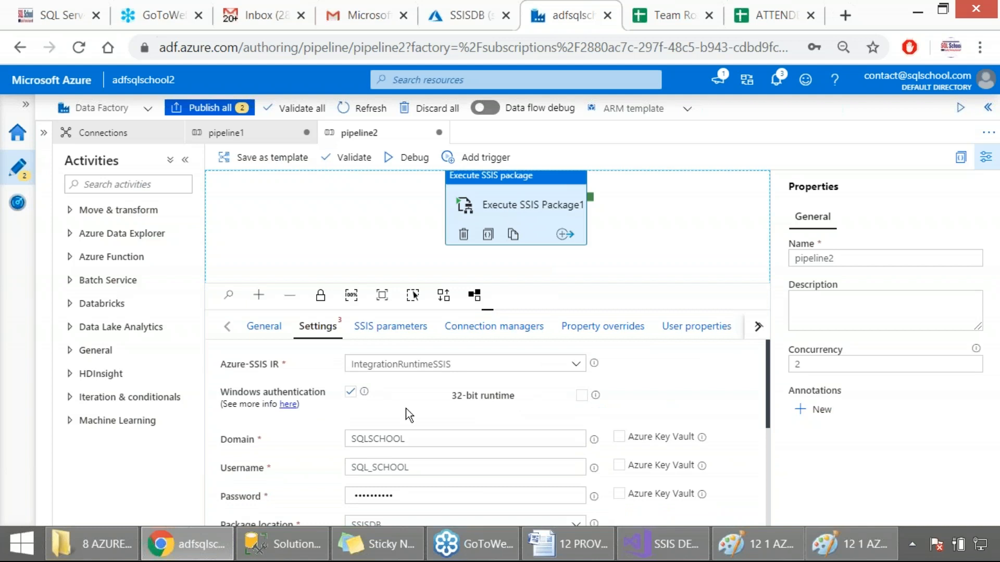
scroll(405, 408, down, 3)
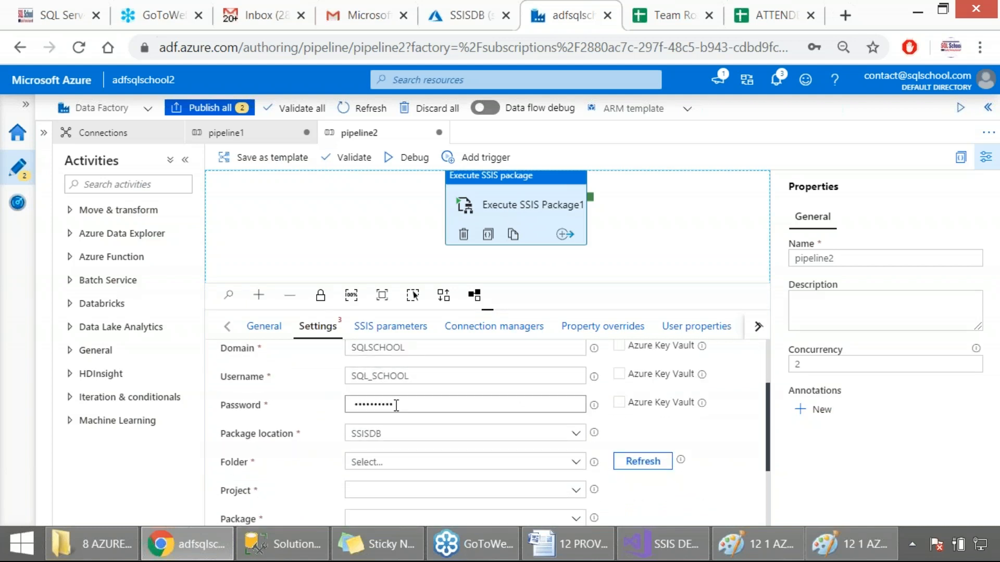
click(576, 462)
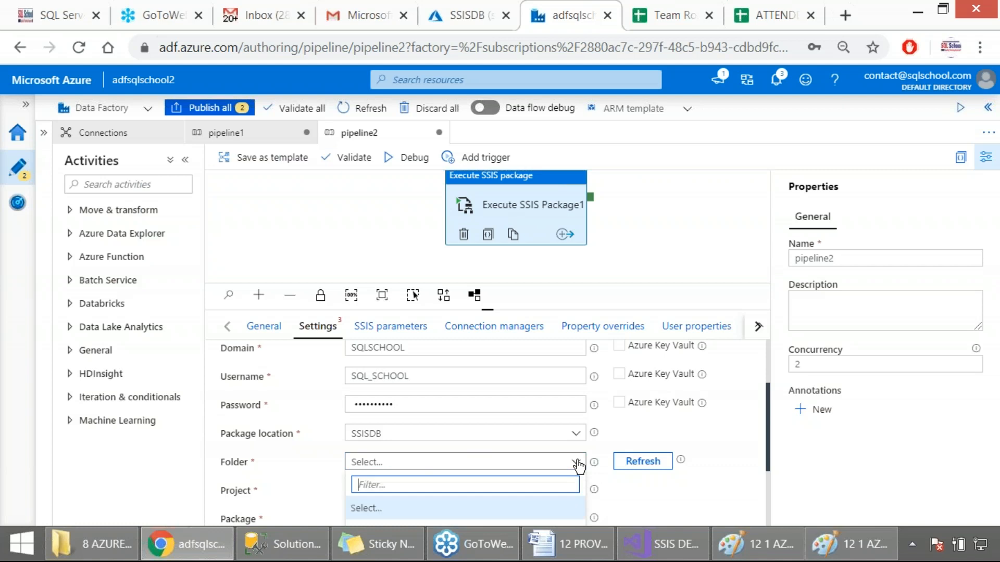
scroll(584, 468, down, 3)
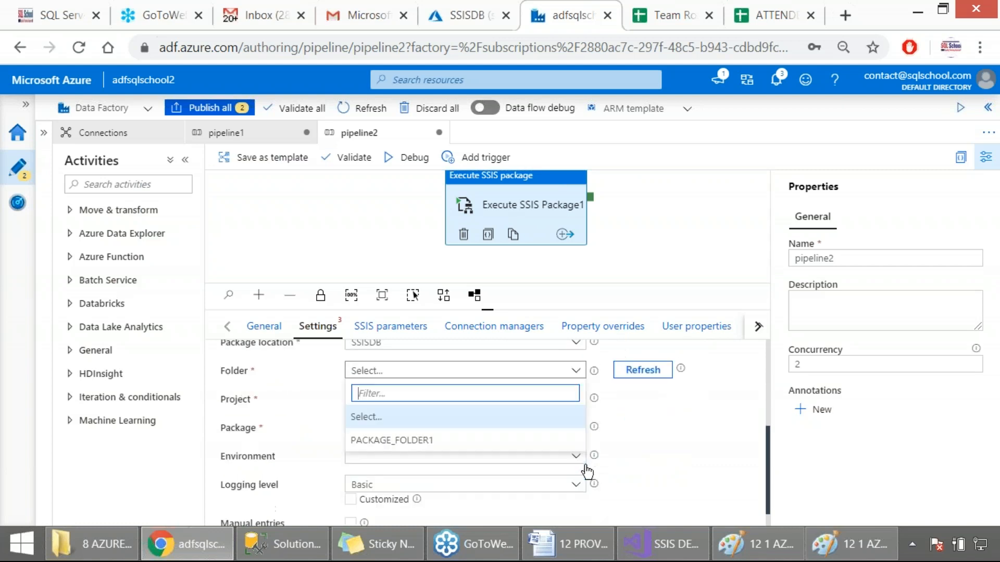
click(385, 441)
key(Print)
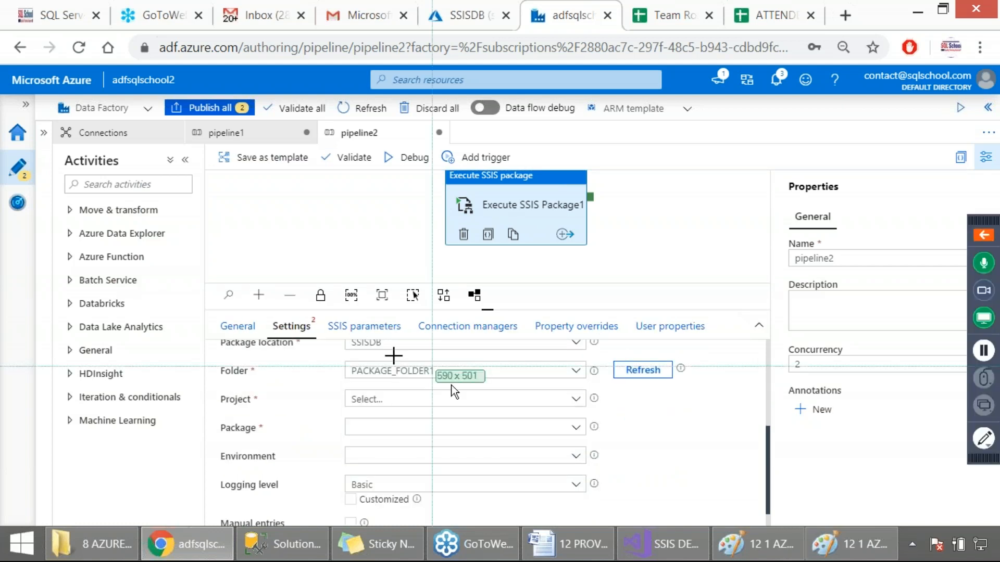
drag(0, 116, 703, 472)
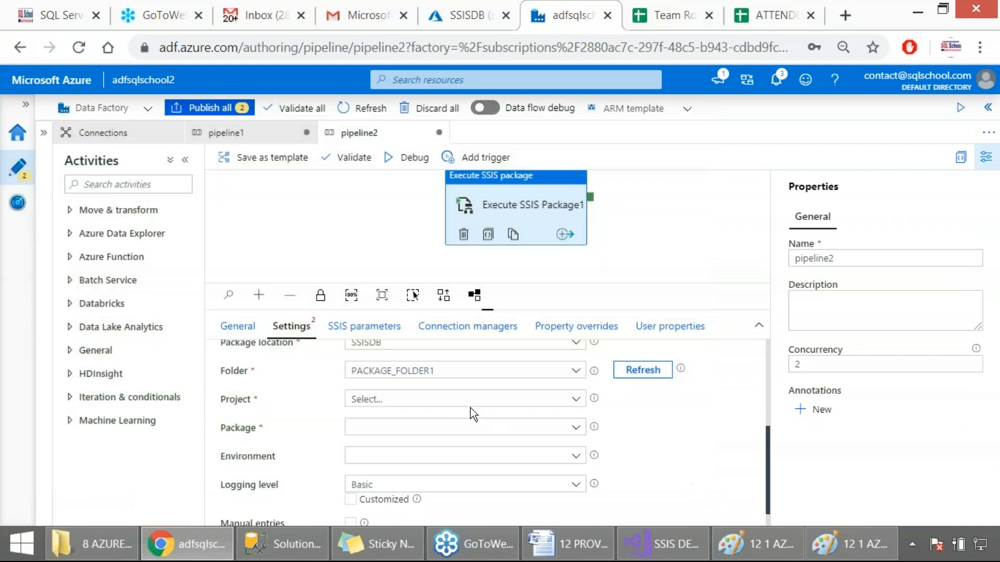
Step: Select SSIS DEV PROJECT FROM ONPREMISE as the activity's project and capture the settings area as a screenshot
click(437, 406)
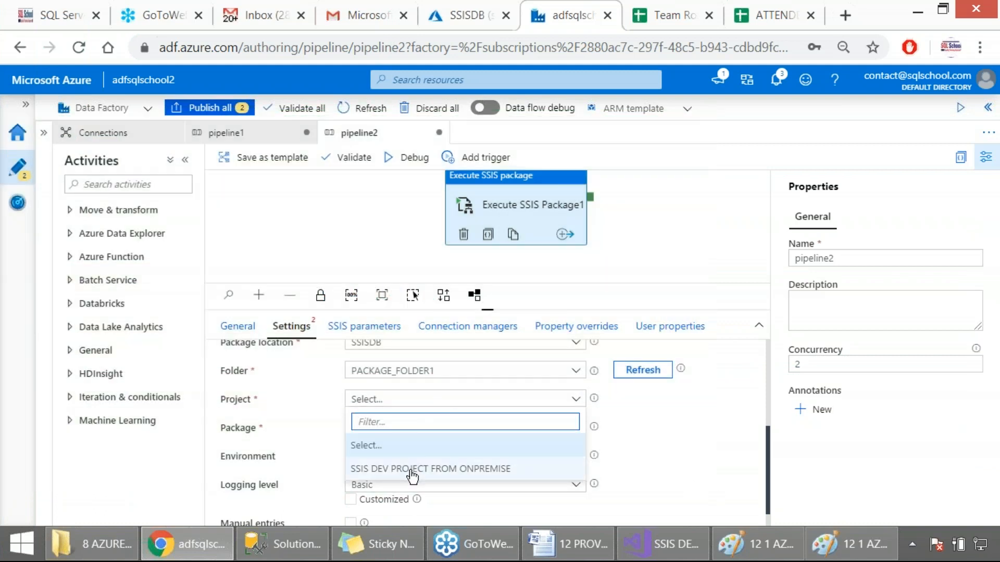
click(435, 466)
key(Print)
drag(3, 120, 637, 455)
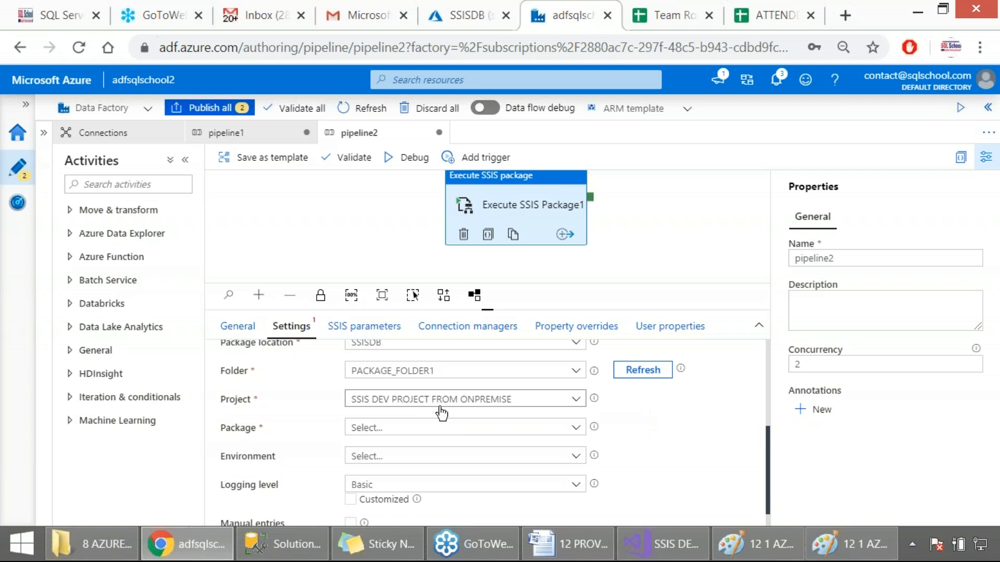
Step: Select Package1_Properties.dtsx as the package the activity executes
click(427, 431)
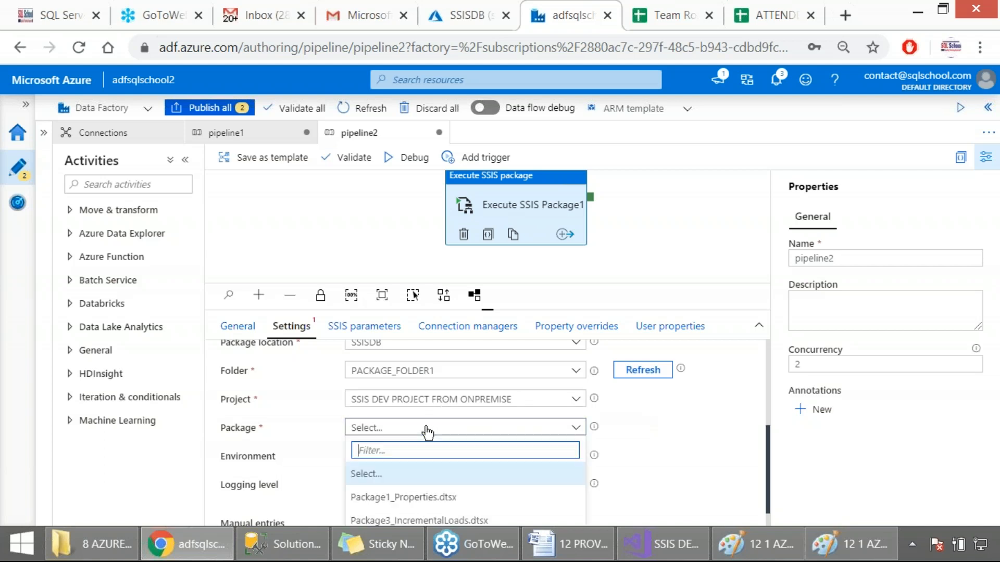
scroll(631, 468, down, 1)
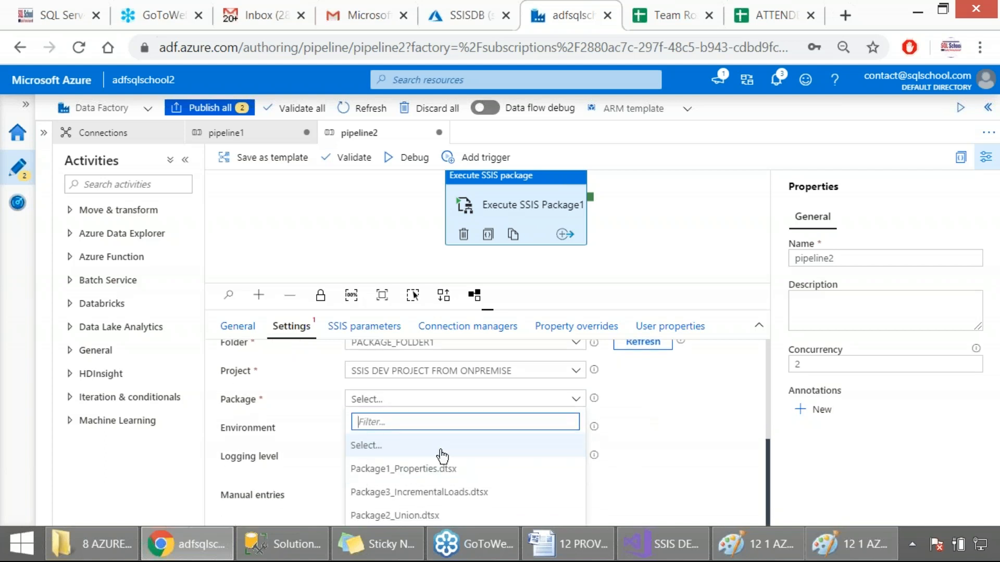
click(394, 470)
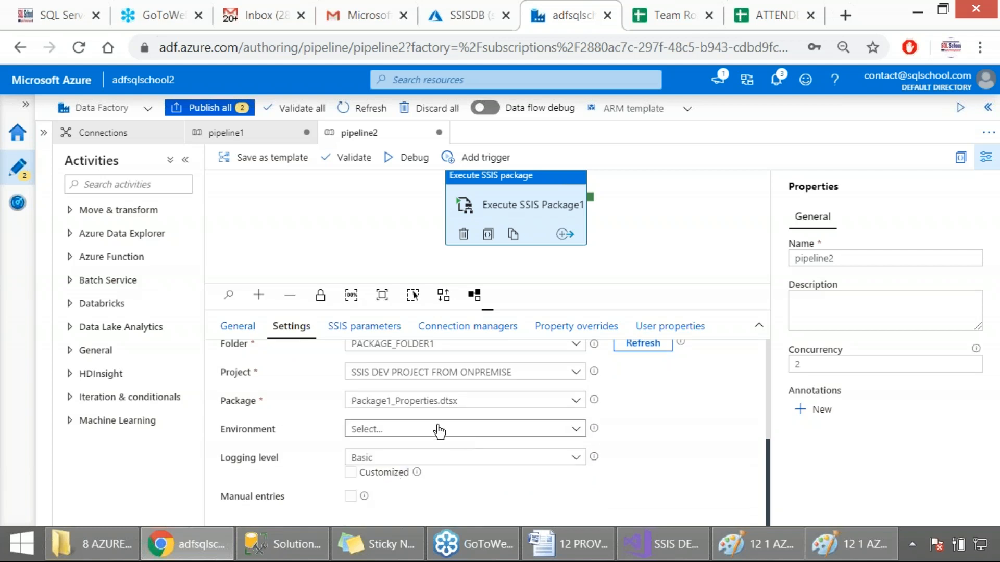
Step: Check the environment and logging level choices, keep Basic logging, and capture the package settings as a screenshot
click(419, 435)
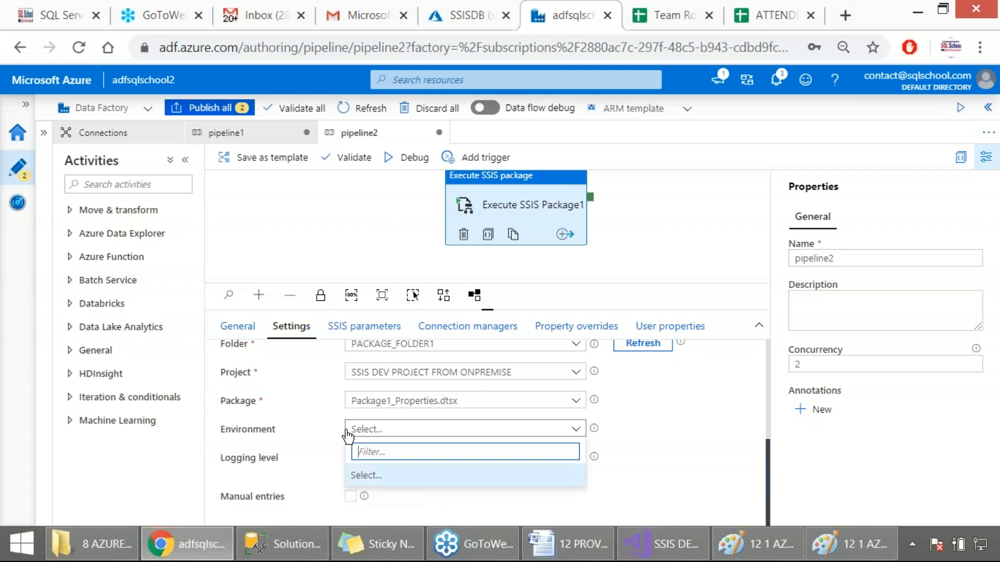
click(332, 461)
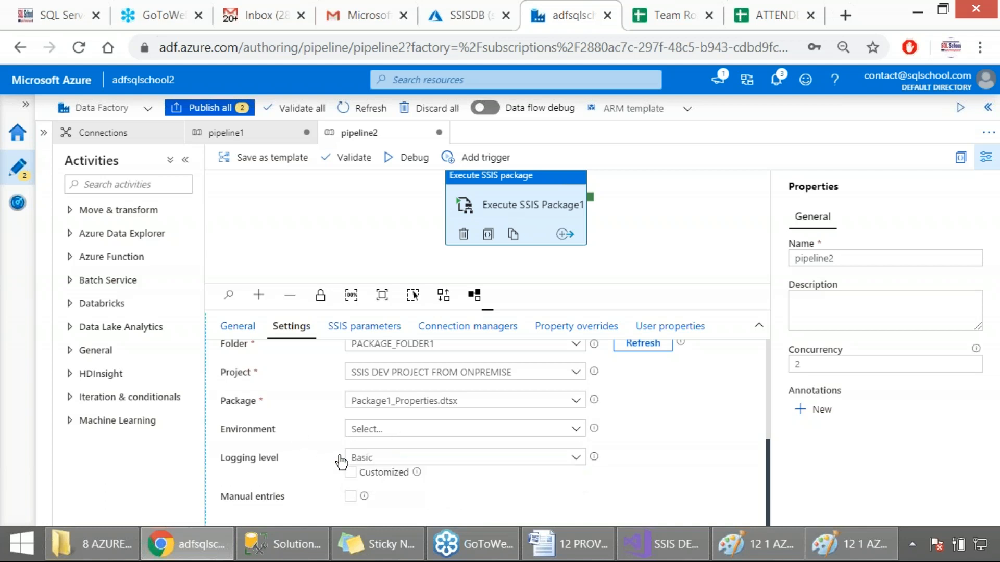
click(440, 461)
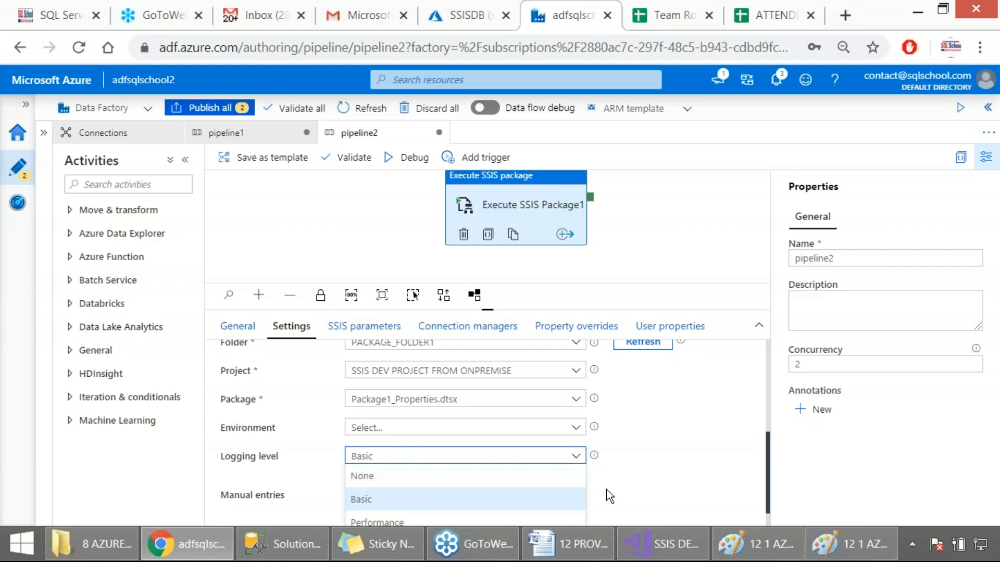
click(640, 489)
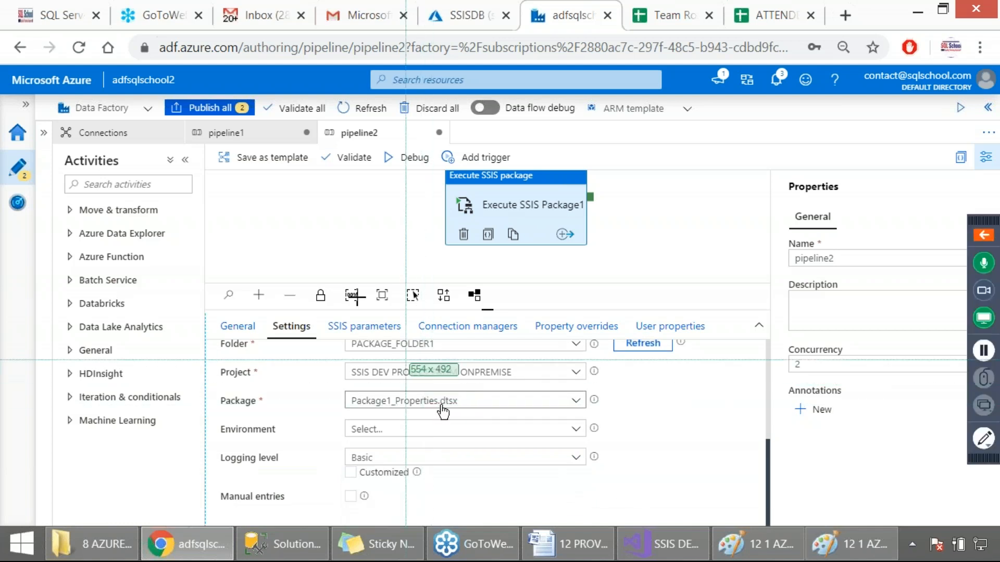
drag(1, 97, 732, 527)
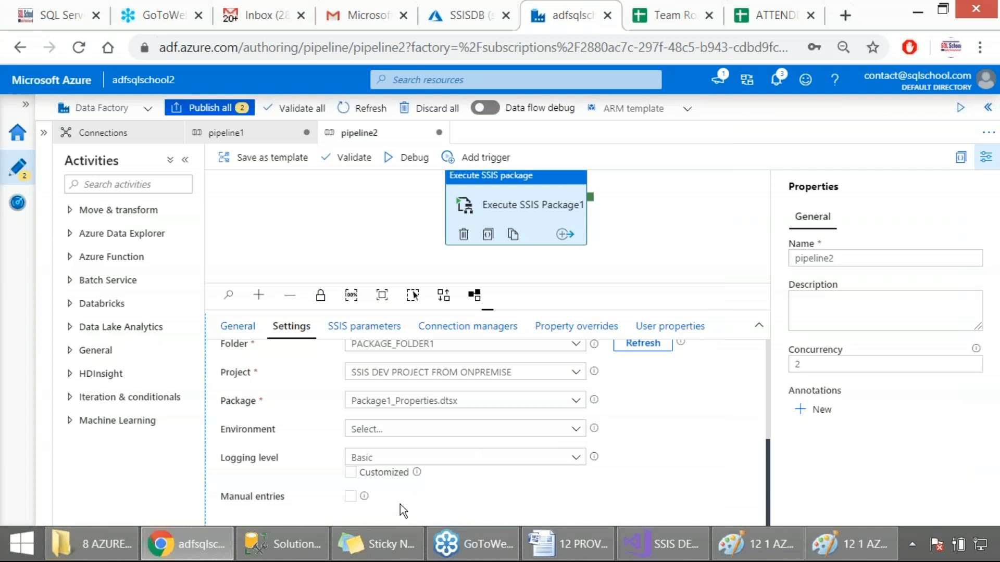
Step: Try manual entries for the package and environment paths and return to choosing them from lists
click(351, 495)
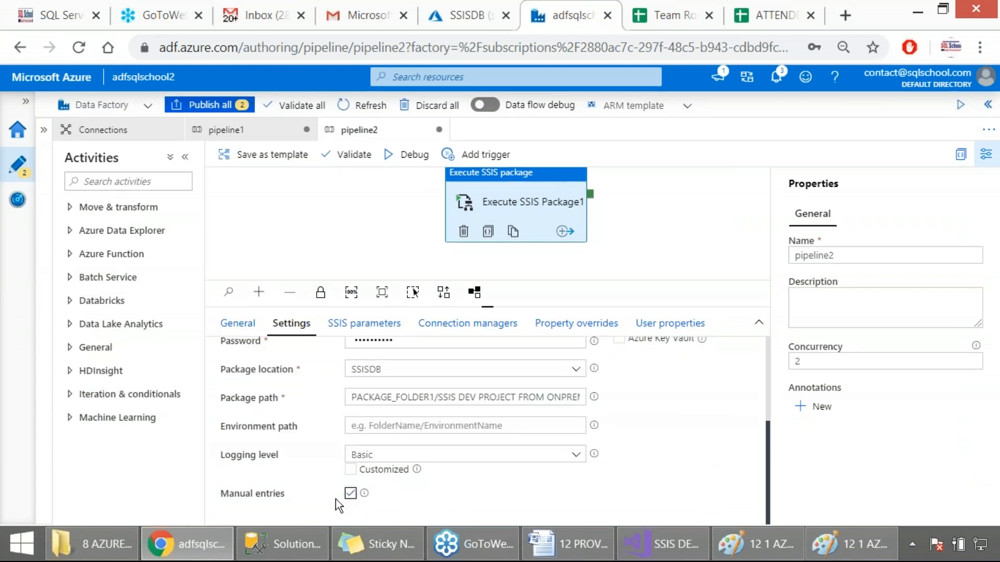
click(351, 495)
click(350, 495)
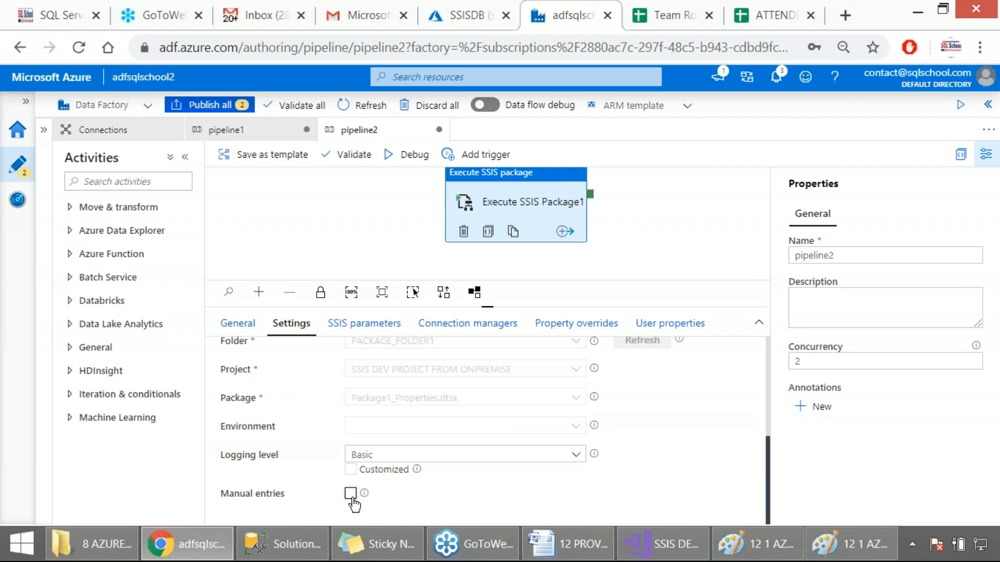
click(350, 494)
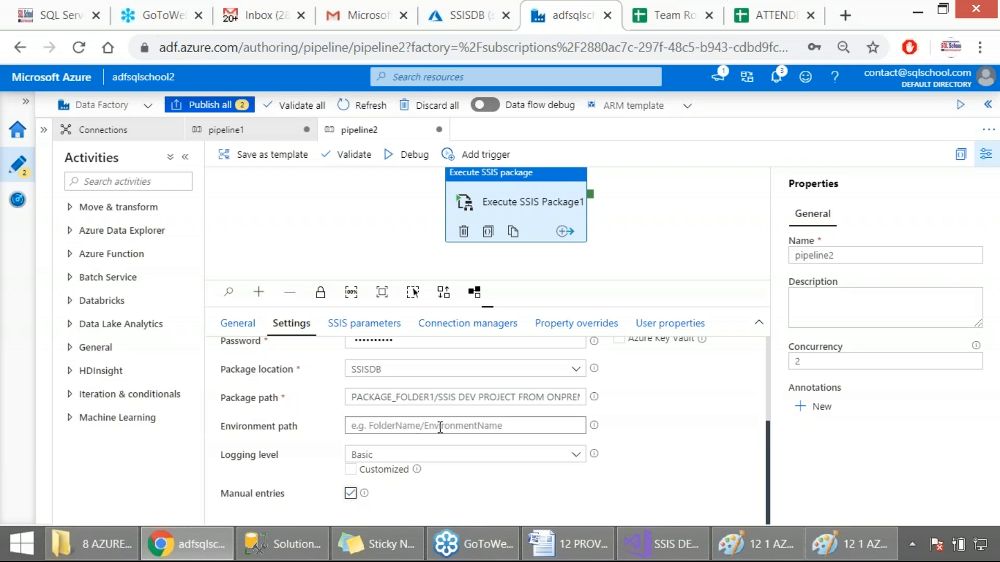
click(351, 494)
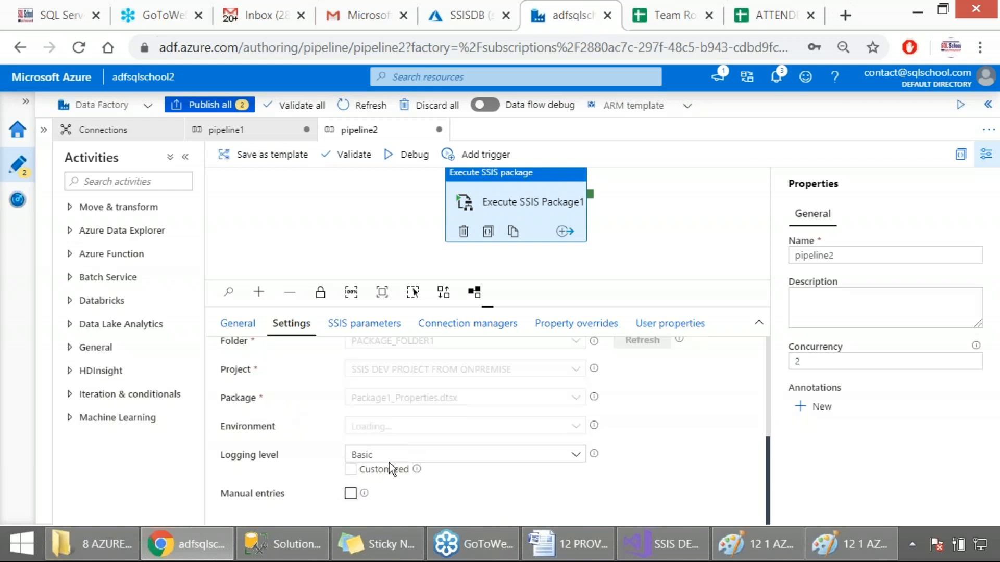
Step: Review the activity's authentication, package and environment settings and open its SSIS parameters
click(476, 434)
click(477, 435)
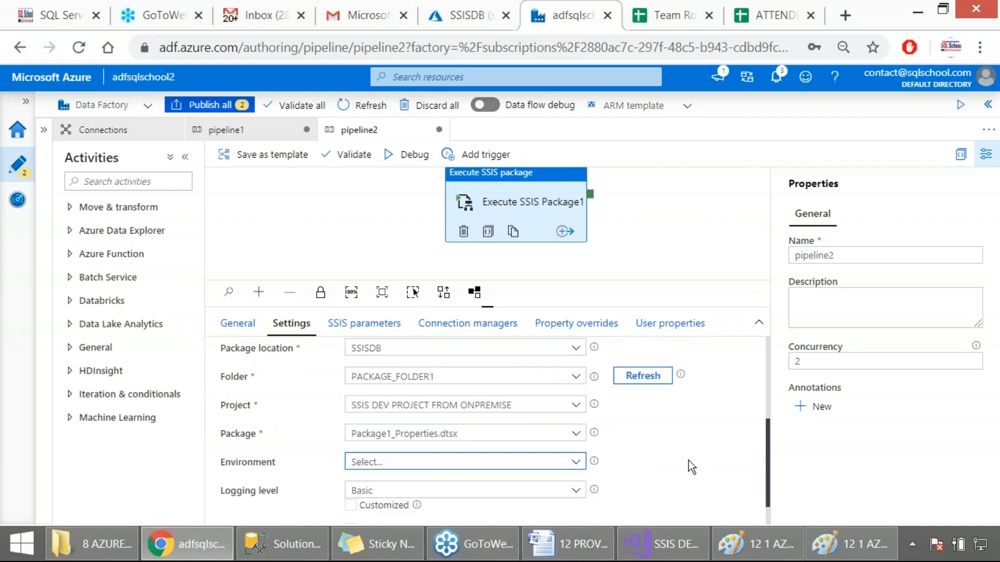
scroll(689, 461, up, 3)
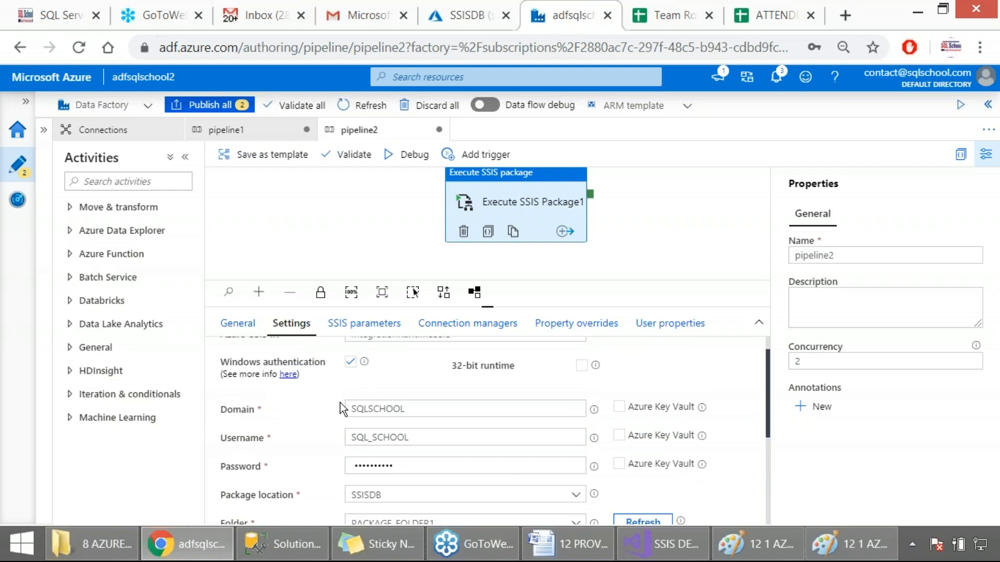
scroll(339, 407, down, 2)
scroll(343, 386, down, 2)
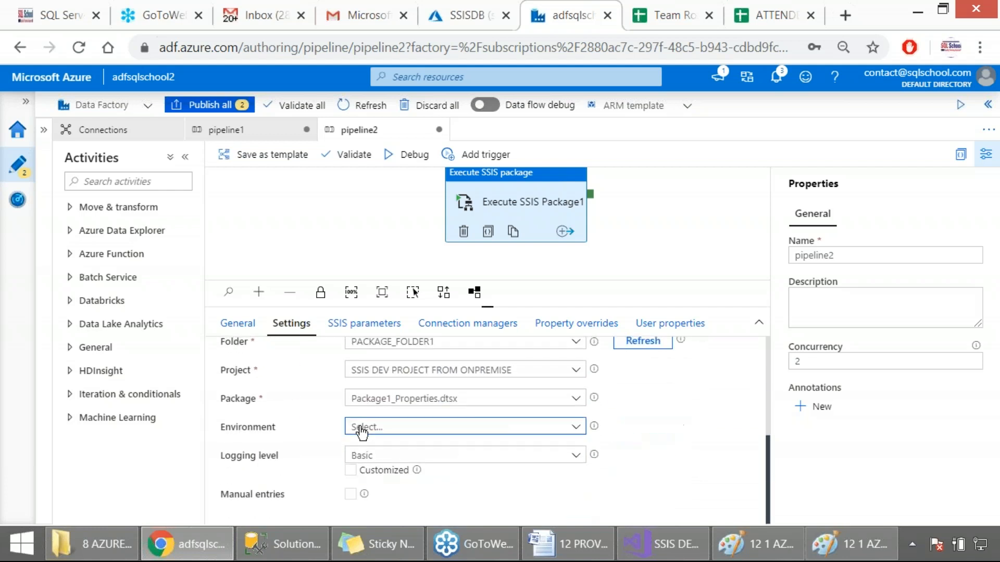
click(346, 330)
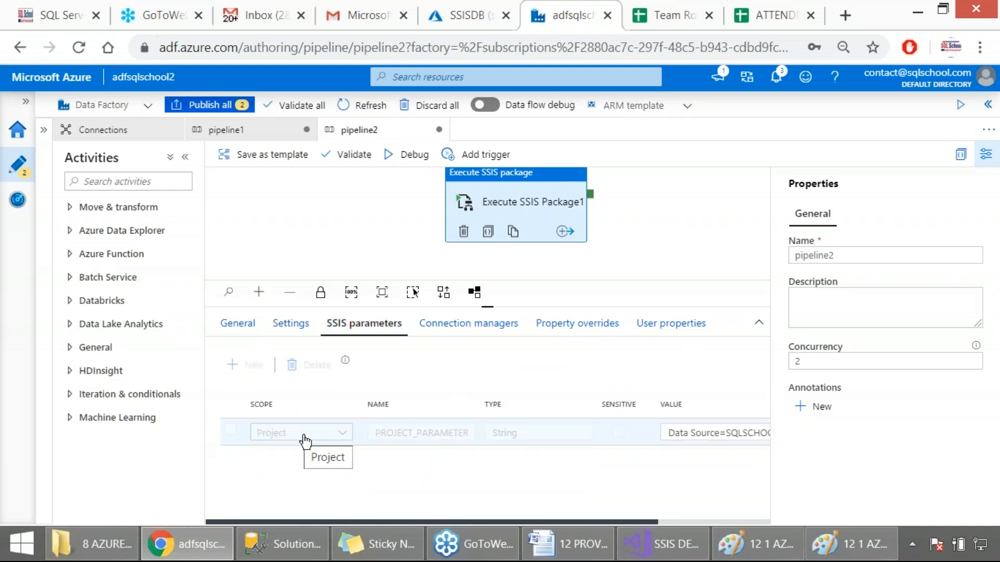
Step: Expand the full connection string of the project-level SSIS parameter and capture it as a screenshot
drag(373, 520, 507, 520)
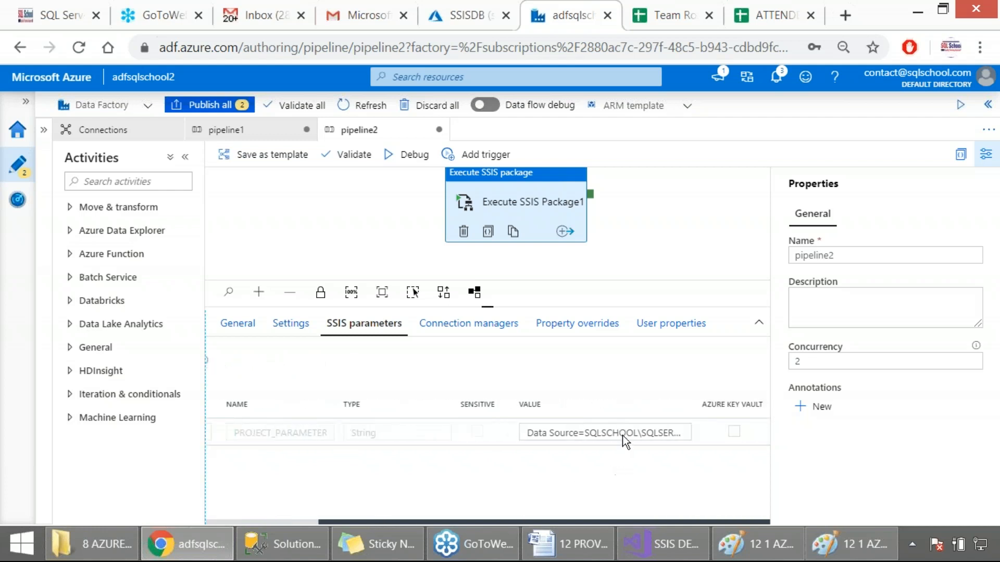
click(657, 436)
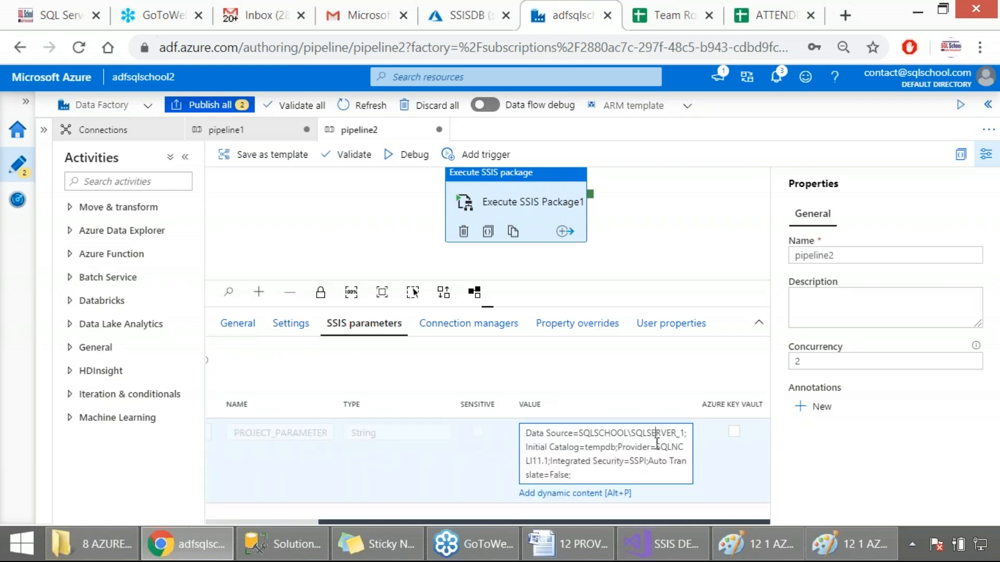
key(Print)
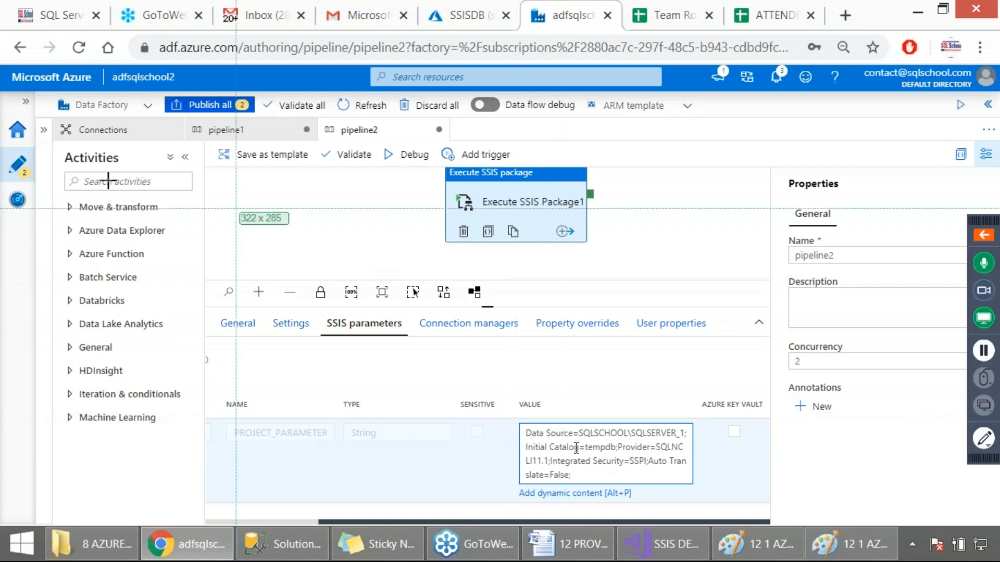
drag(1, 91, 766, 509)
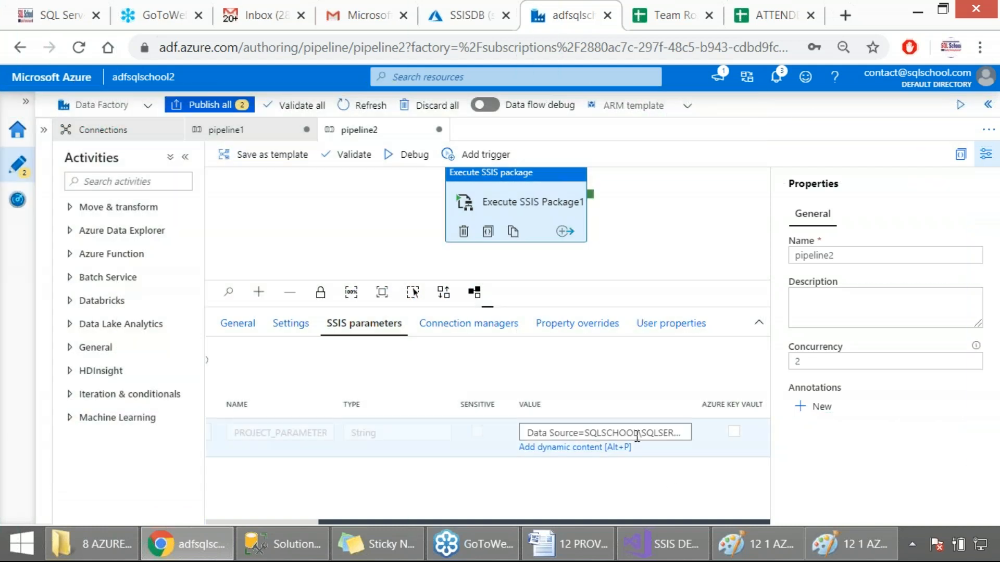
Step: Try server number 2 in the project parameter's connection string and restore the data source to SQLSCHOOL\SQLSERVER_1
click(636, 433)
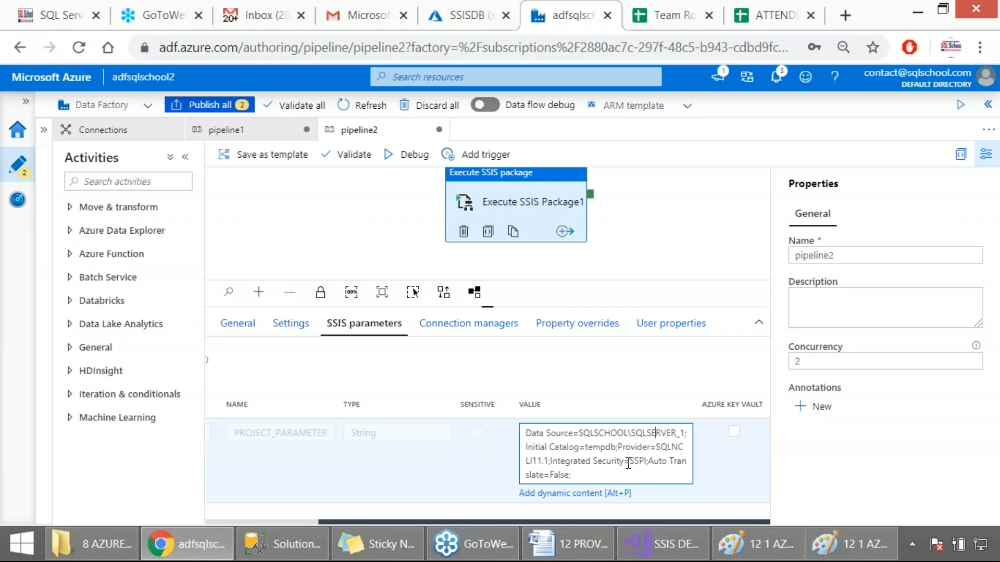
drag(678, 434, 685, 437)
text(2)
key(BackSpace)
text(1)
click(604, 373)
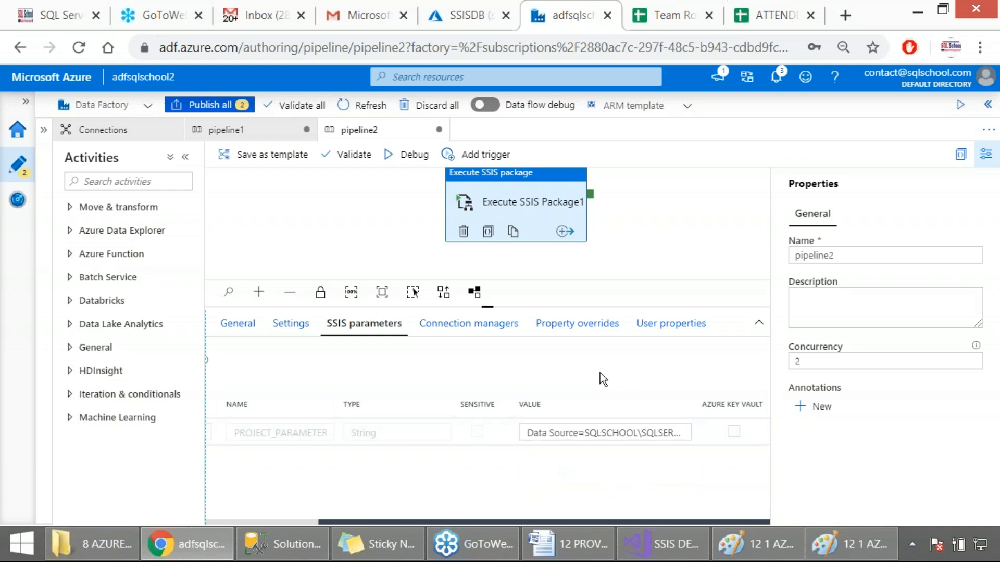
Step: Examine the properties and values of the project-level and package-level connection managers used by the activity
click(474, 336)
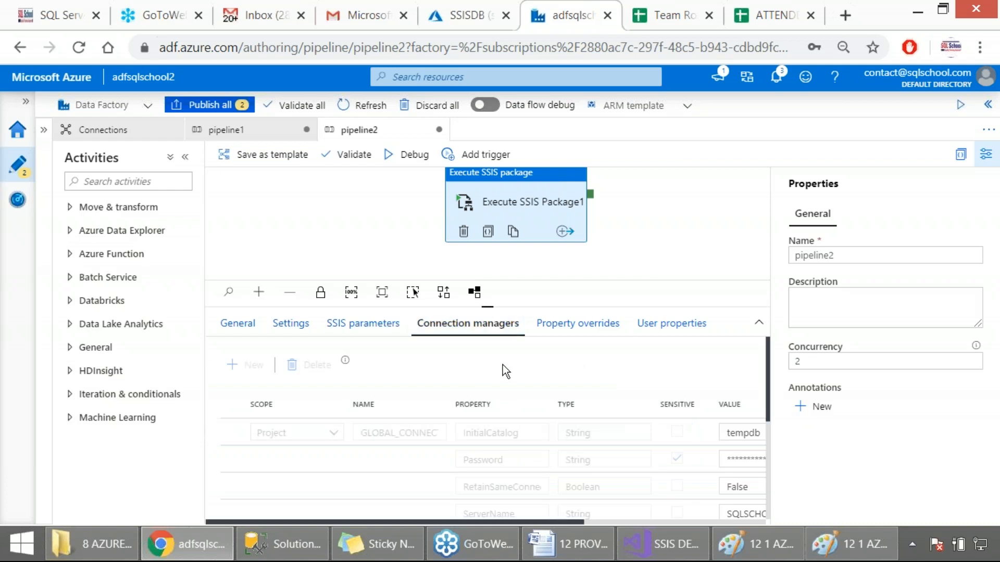
scroll(502, 365, down, 3)
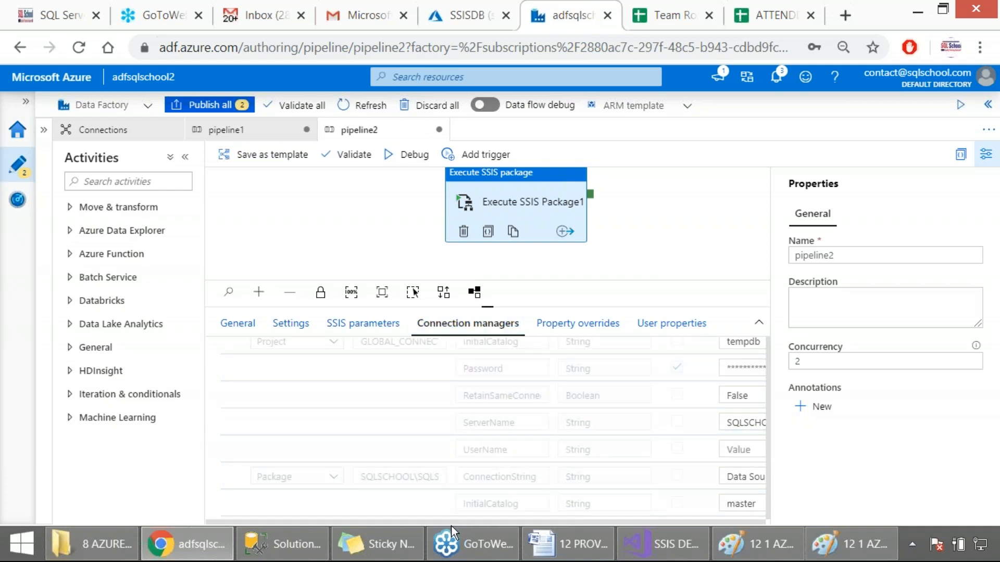
drag(452, 522, 554, 504)
scroll(552, 437, up, 3)
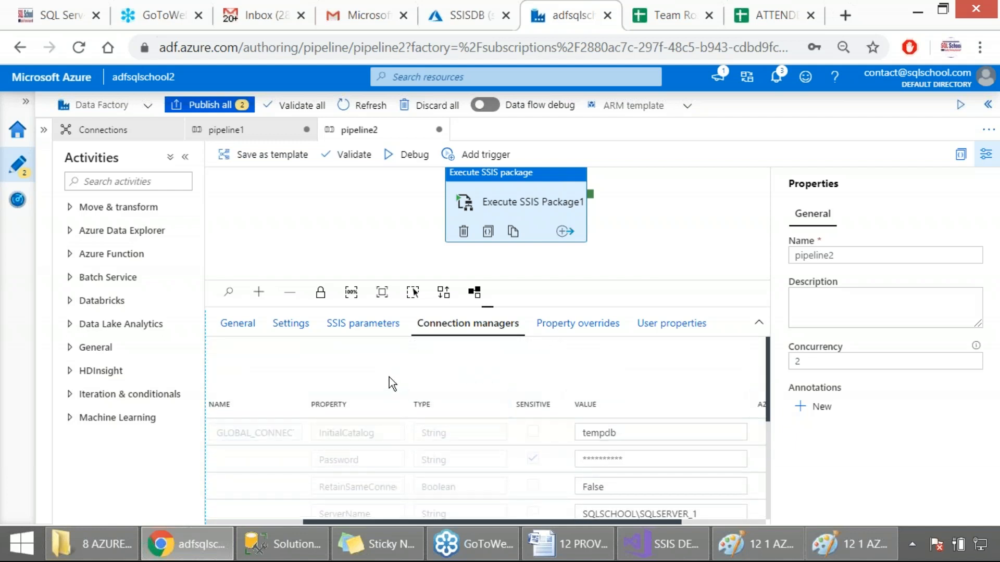
scroll(557, 417, down, 3)
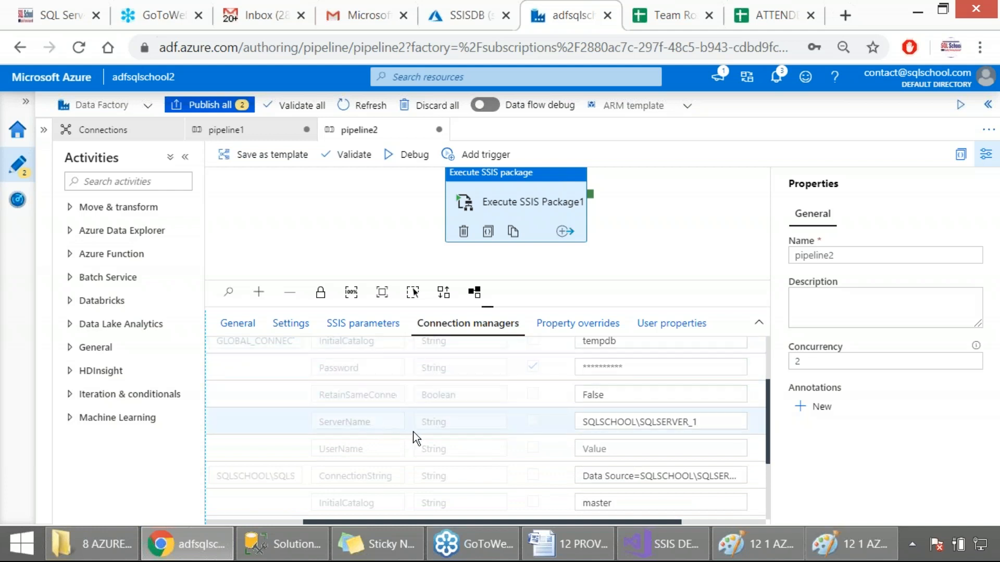
scroll(412, 433, down, 2)
scroll(417, 431, down, 1)
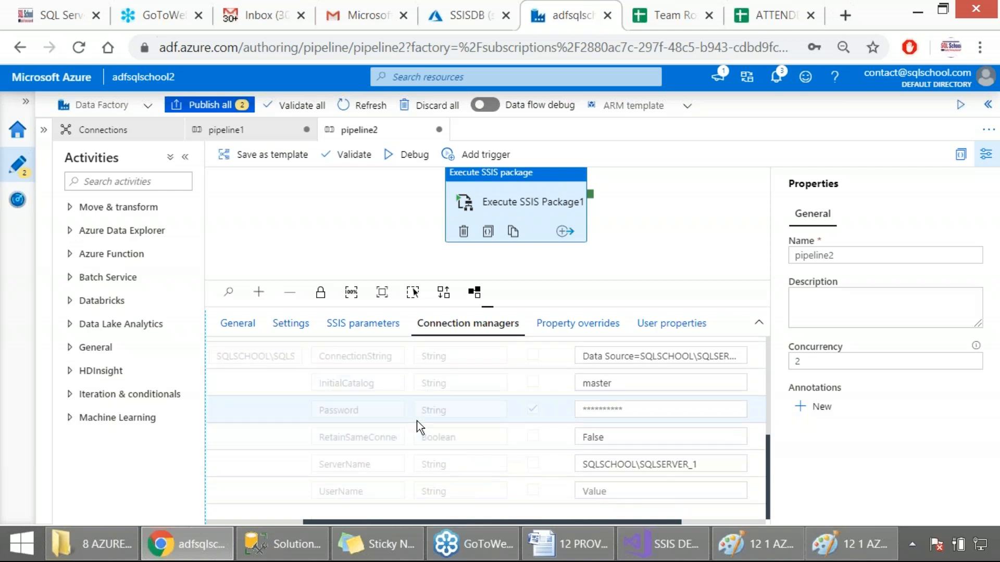
Step: Return to the activity's SSIS parameters and capture the pipeline2 view as a screenshot
click(337, 332)
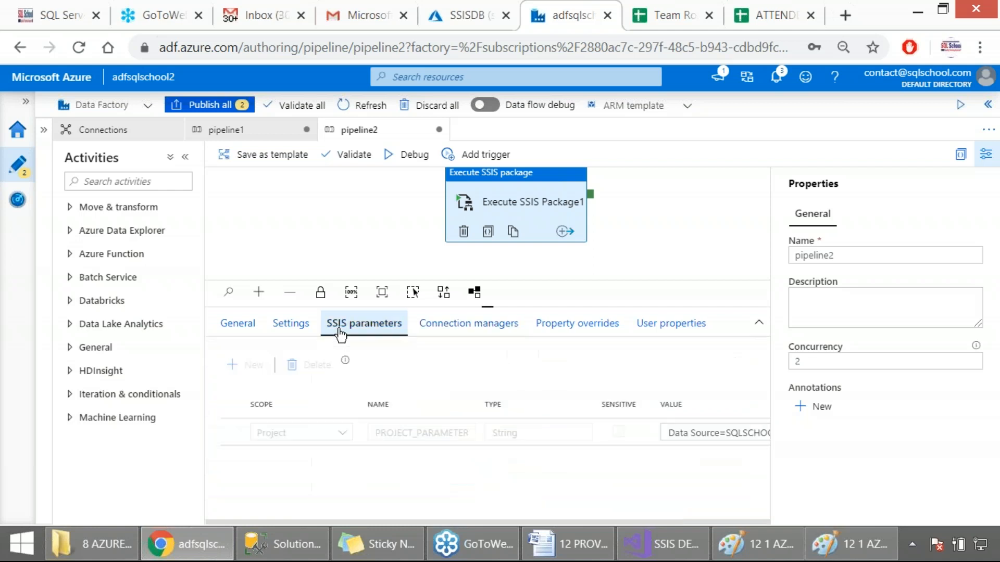
key(Print)
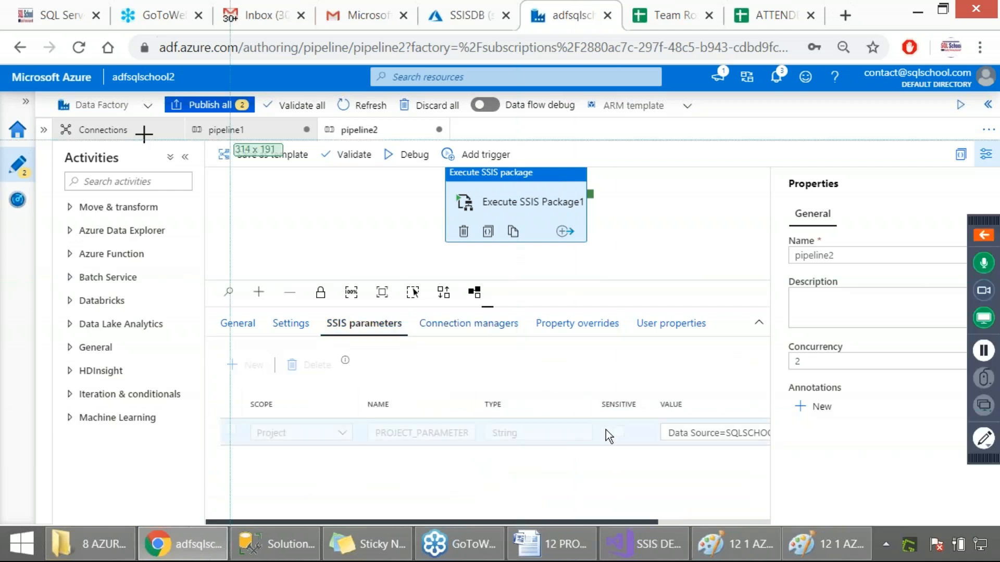
drag(2, 111, 914, 472)
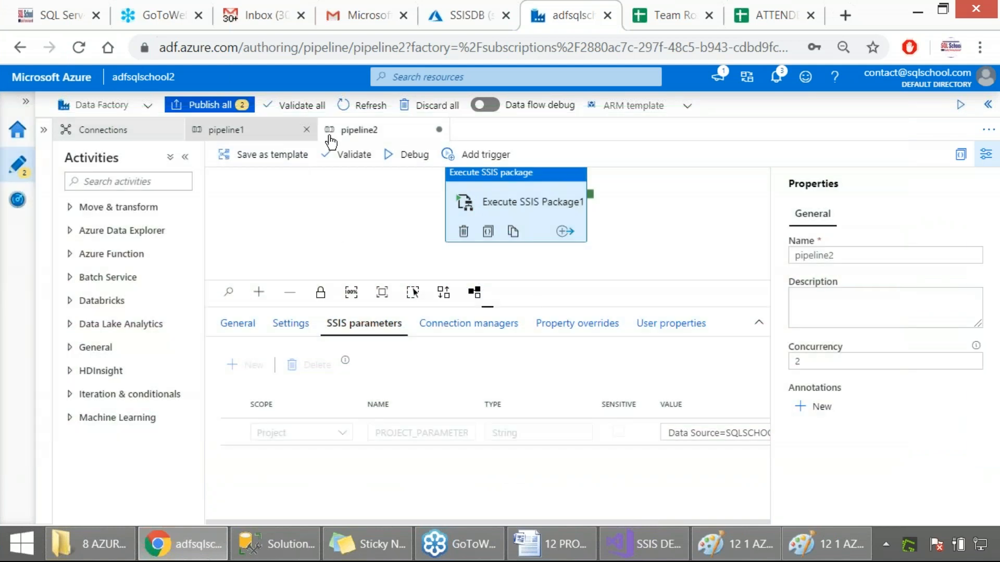
Step: Find the activity with the search term "ssis" and add an Execute SSIS package activity to pipeline1
click(251, 135)
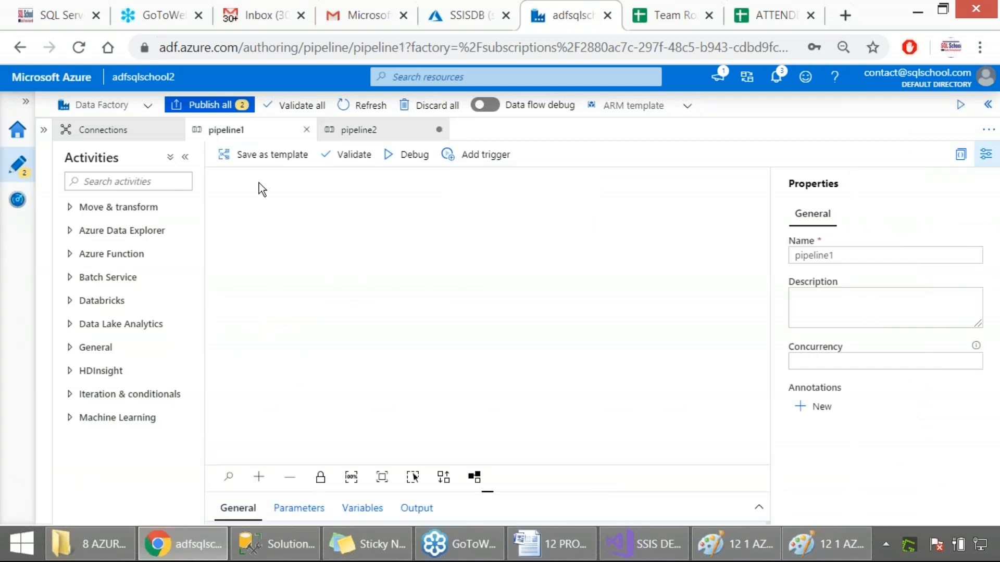
click(174, 175)
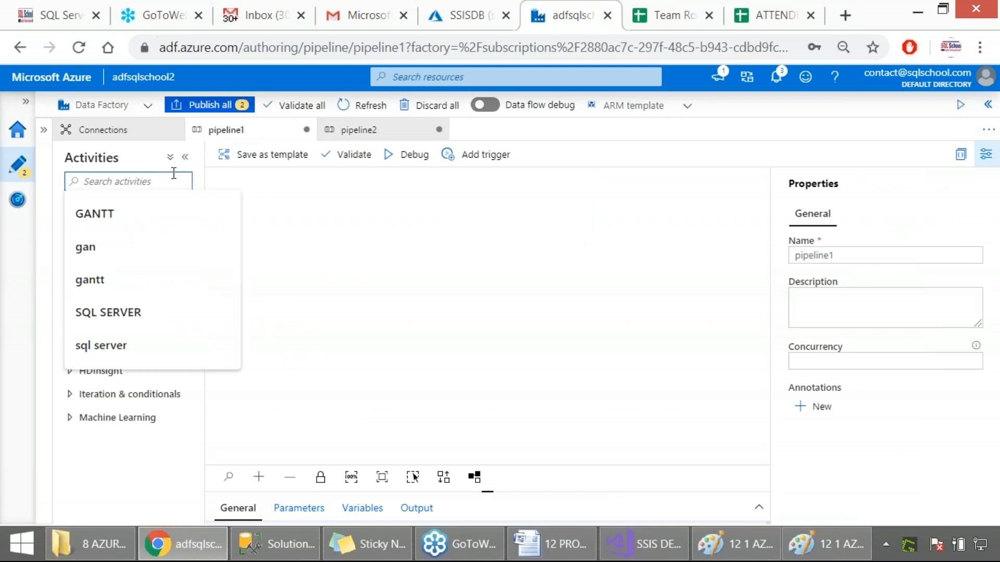
text(ssis)
drag(92, 233, 323, 214)
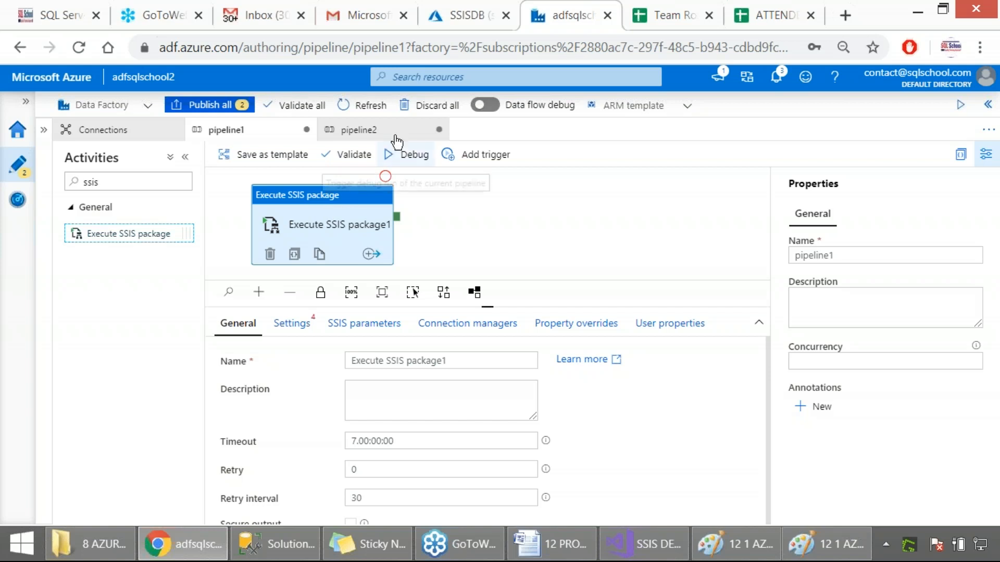
Step: Check the status of the factory's integration runtimes, including IntegrationRuntimeSSIS, and return to pipeline2
click(358, 130)
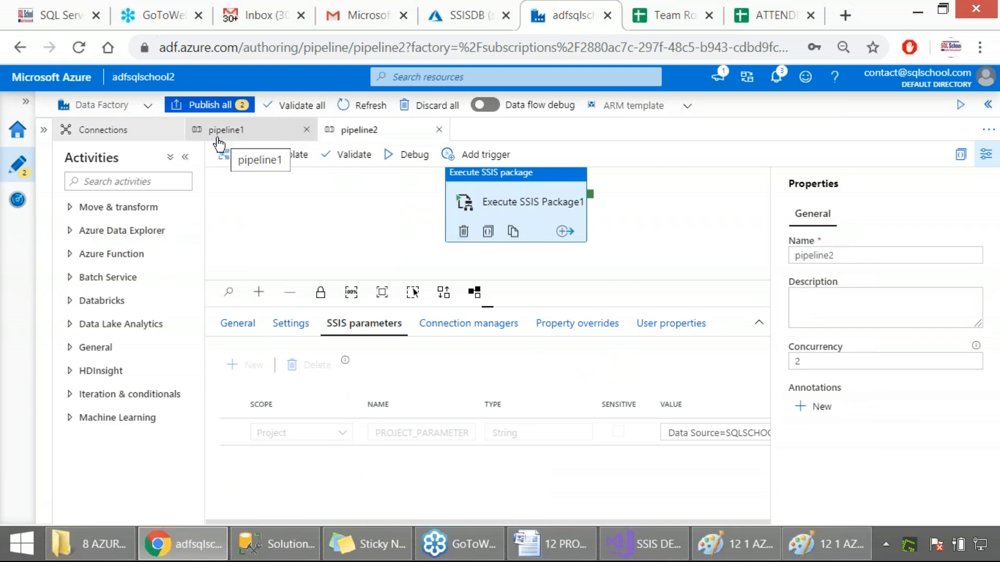
click(118, 133)
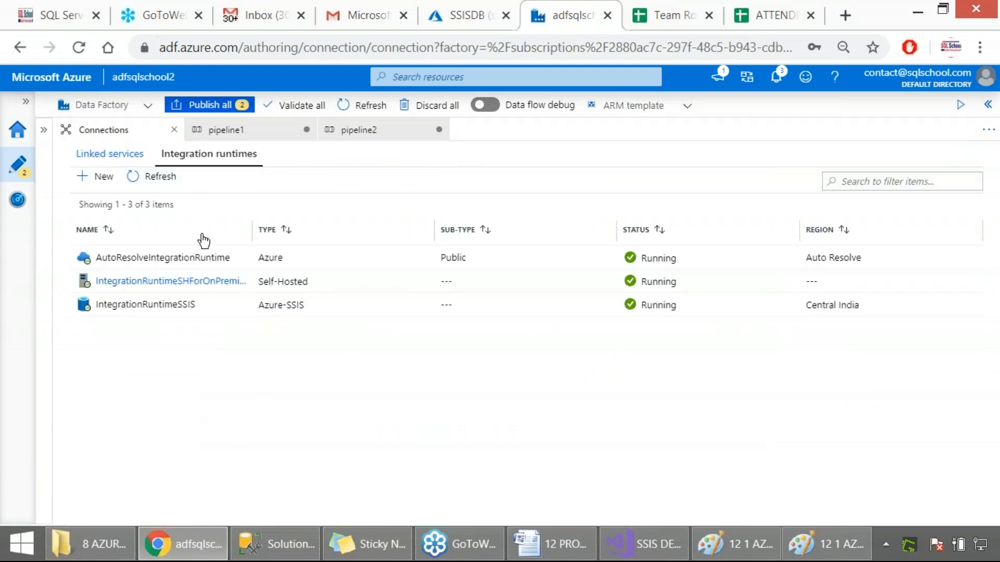
mouse_move(252, 294)
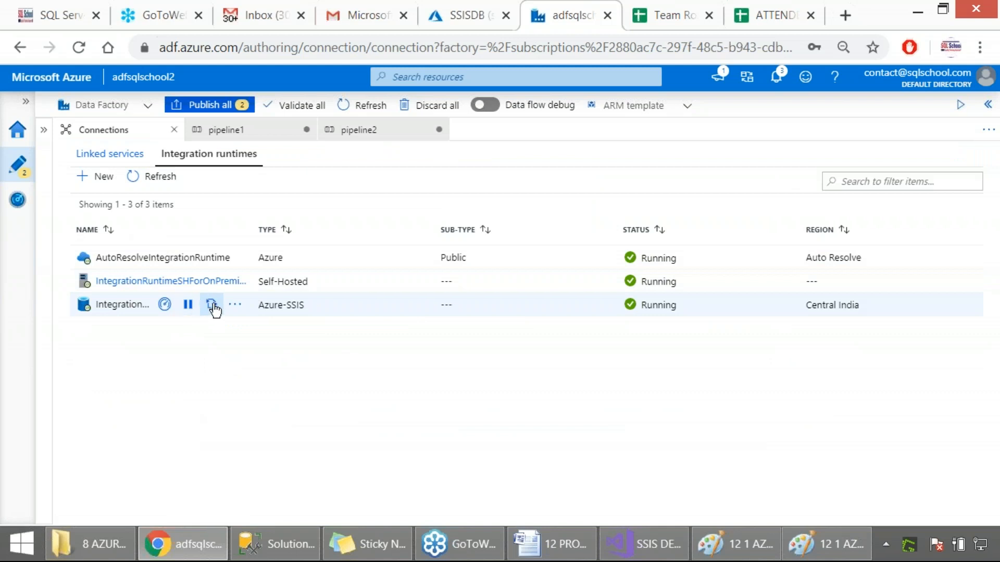
click(354, 133)
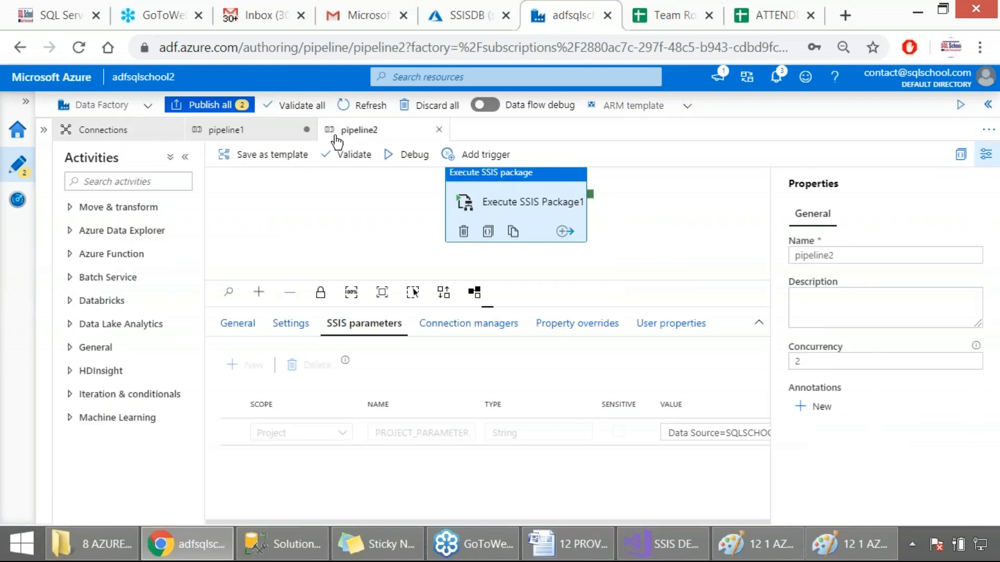
Step: Show the factory resources and new-resource options alongside pipeline1 and capture them as a screenshot
click(251, 135)
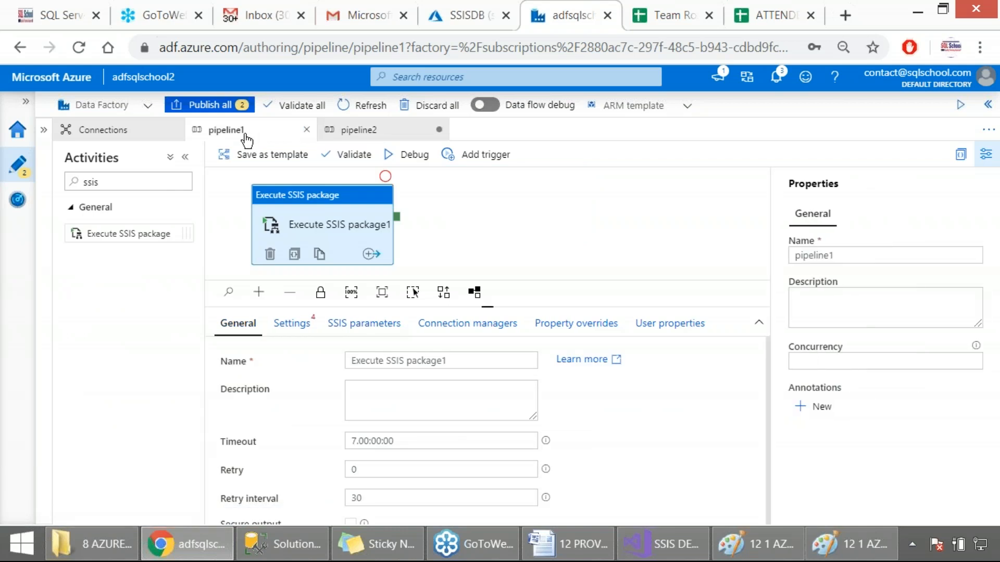
click(43, 131)
click(200, 160)
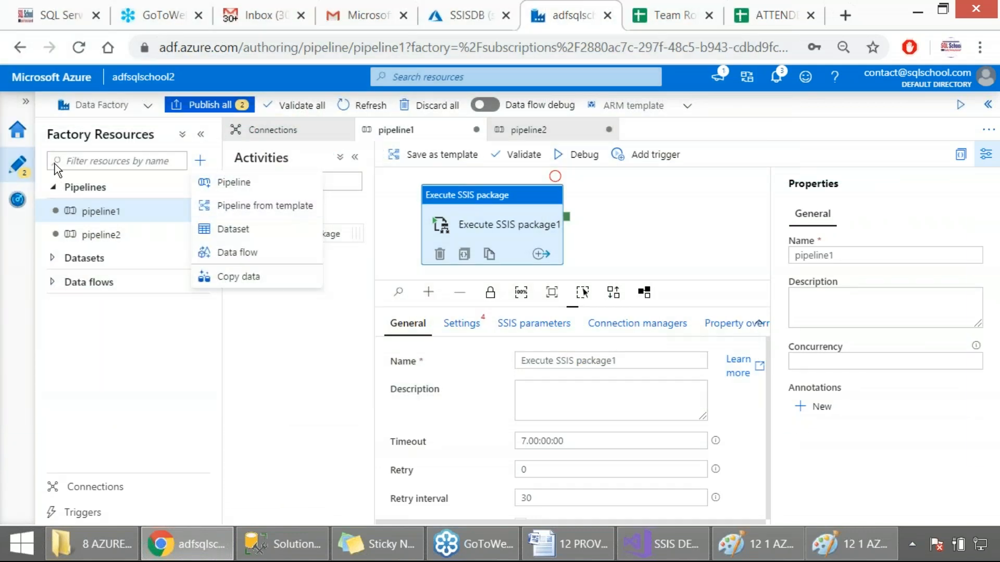
click(331, 350)
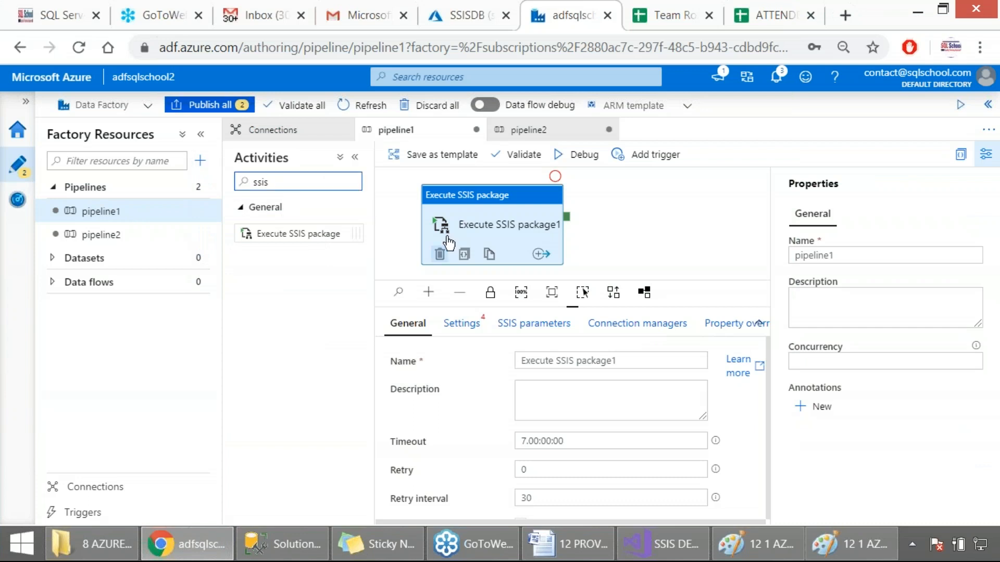
Step: Select IntegrationRuntimeSSIS as the Azure-SSIS IR of pipeline1's activity and review its remaining package settings
click(463, 325)
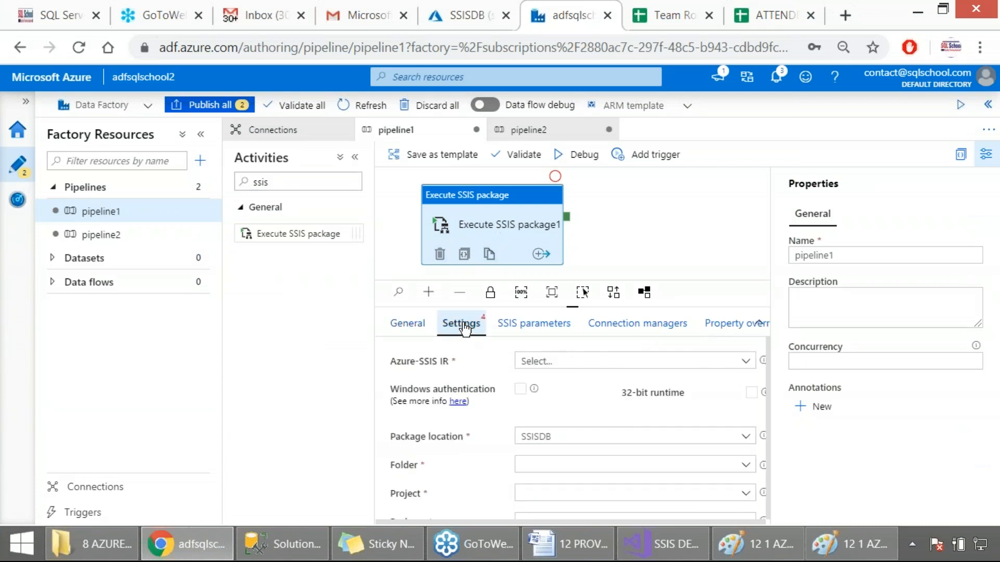
click(565, 364)
click(569, 400)
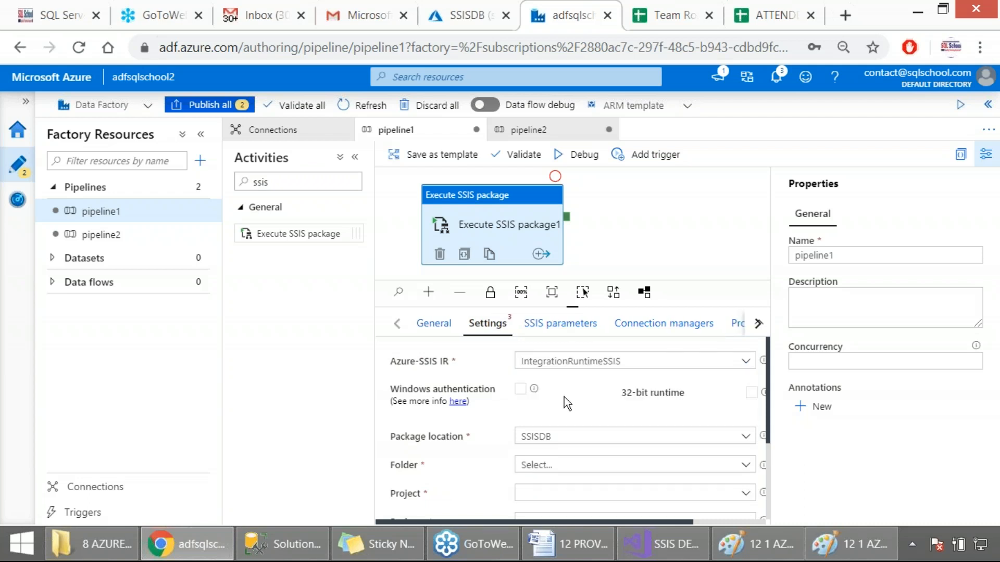
click(555, 178)
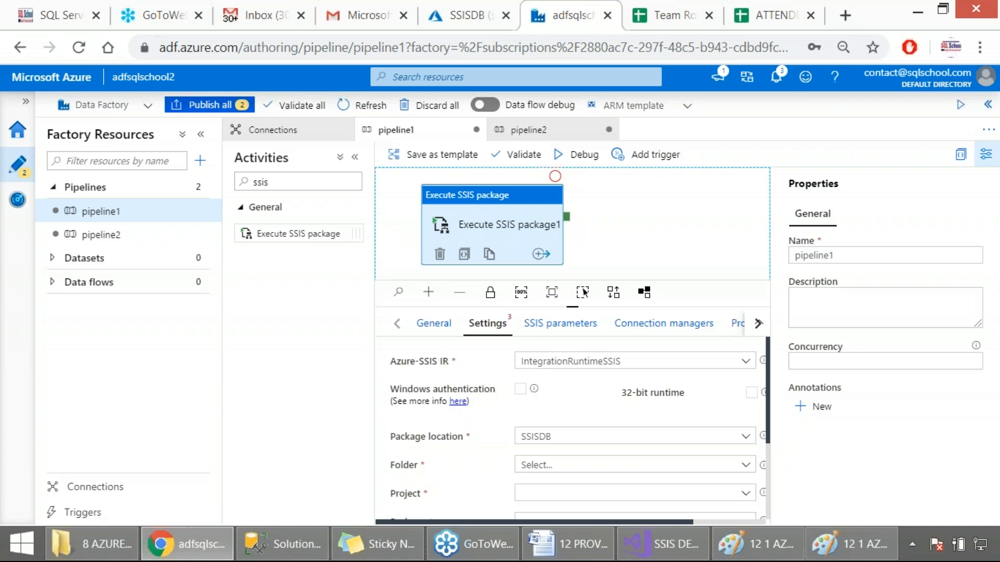
scroll(556, 419, down, 2)
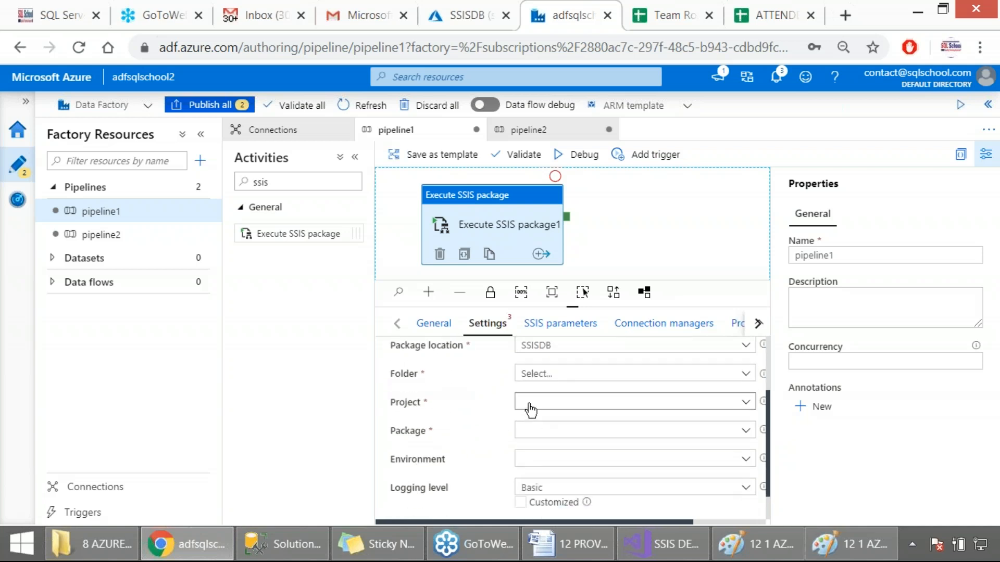
scroll(539, 438, down, 1)
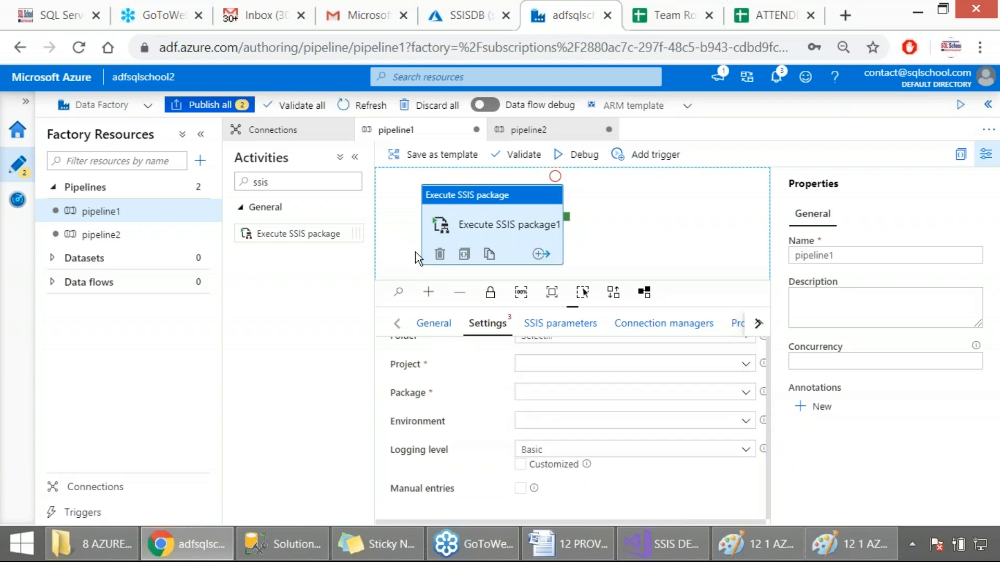
Step: Close pipeline1 and discard its unpublished changes, leaving pipeline2 open
click(476, 133)
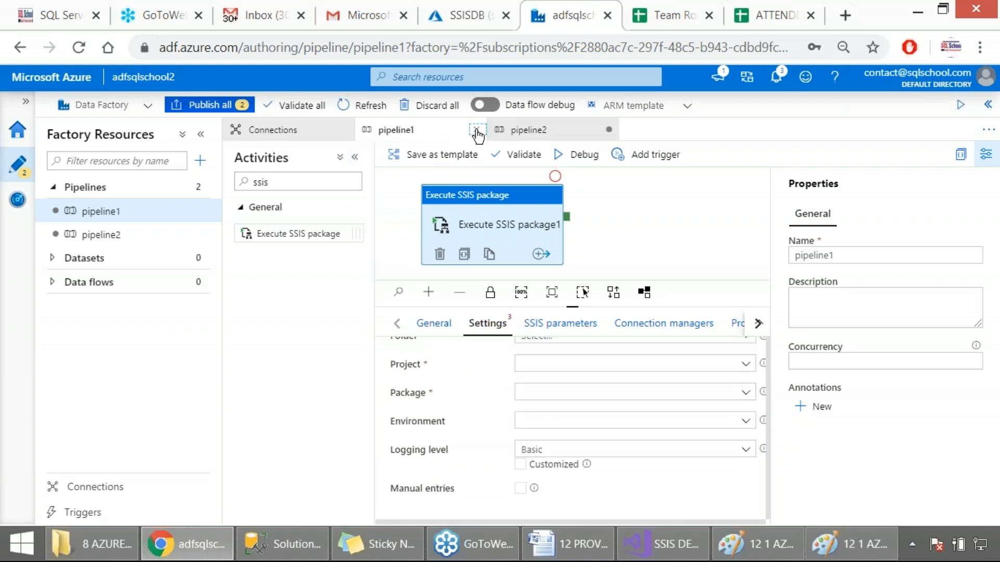
click(438, 340)
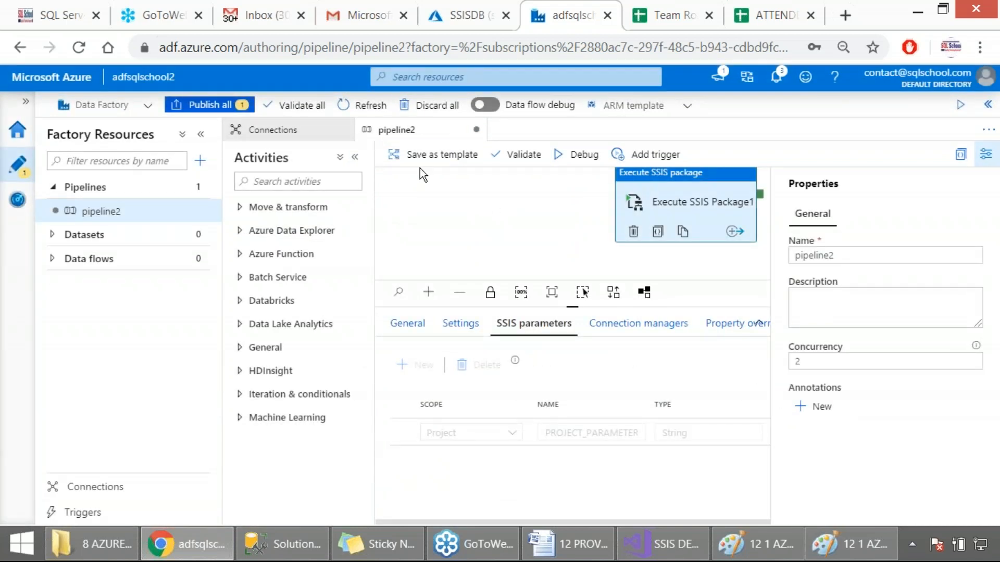
click(446, 210)
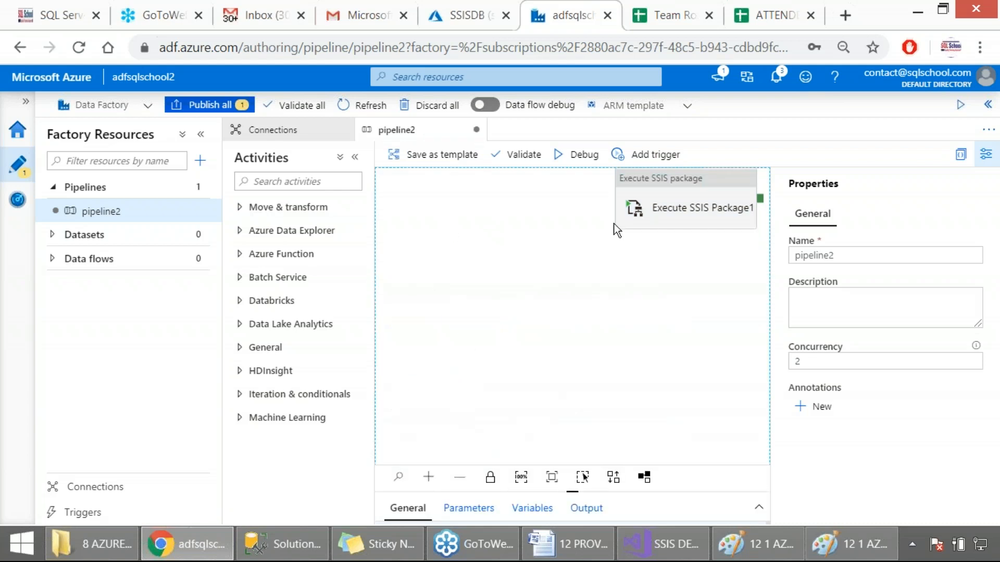
Step: Review the settings of pipeline2's Execute SSIS Package1 activity and validate the pipeline
click(694, 210)
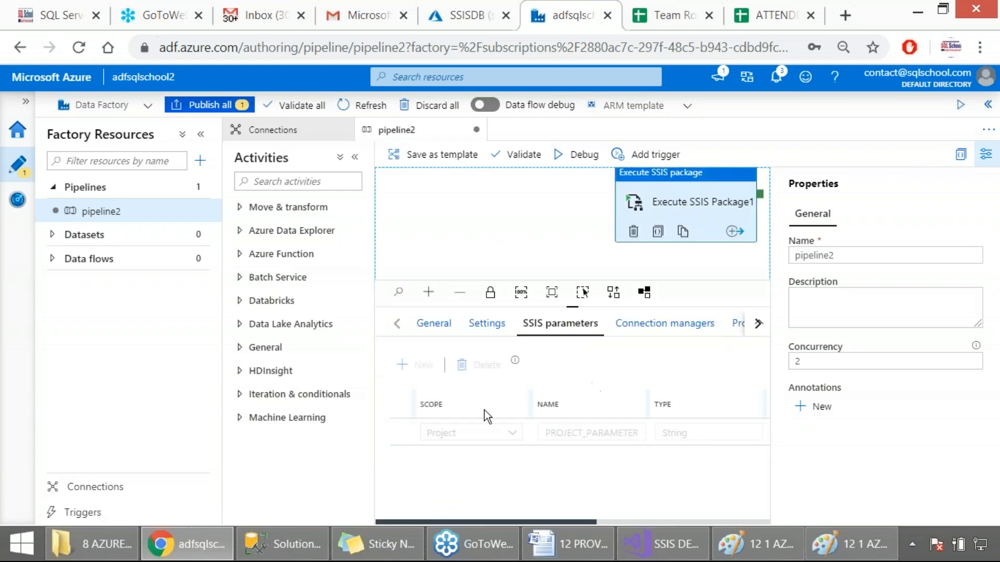
click(480, 331)
scroll(594, 423, down, 5)
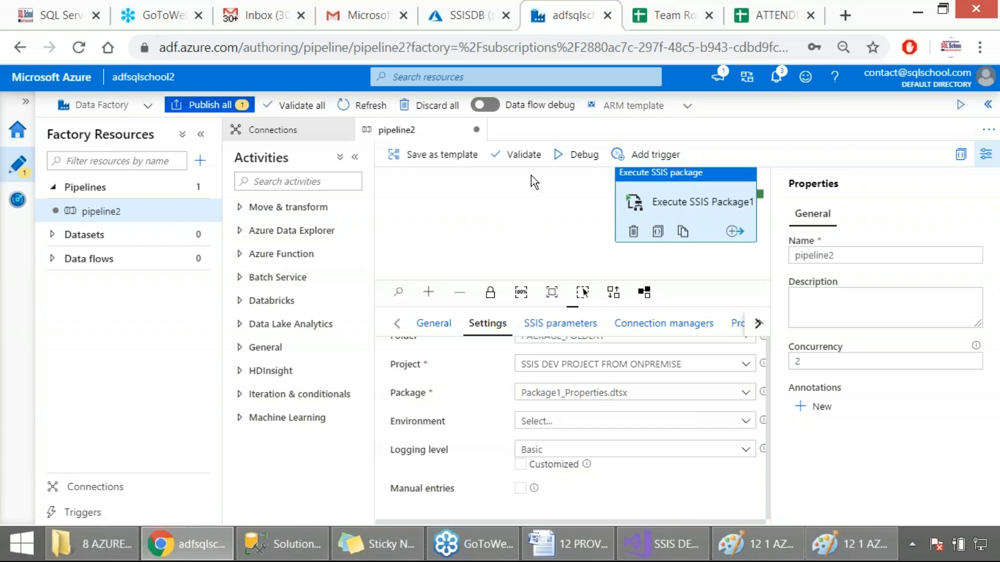
click(522, 154)
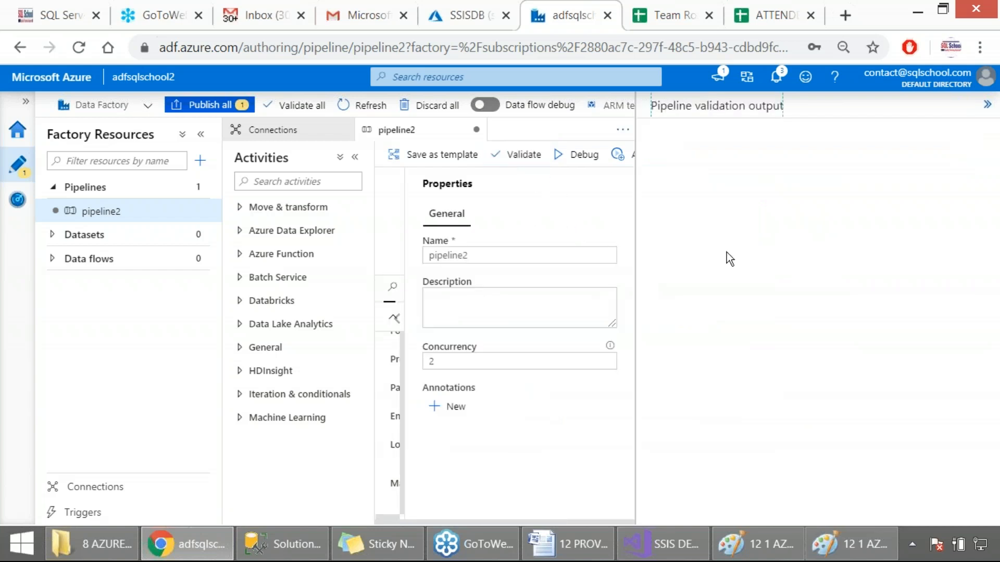
Step: Publish the new pipeline2 to the live environment, capturing the validation output, pending changes and publishing progress as screenshots
key(Print)
drag(1, 91, 903, 487)
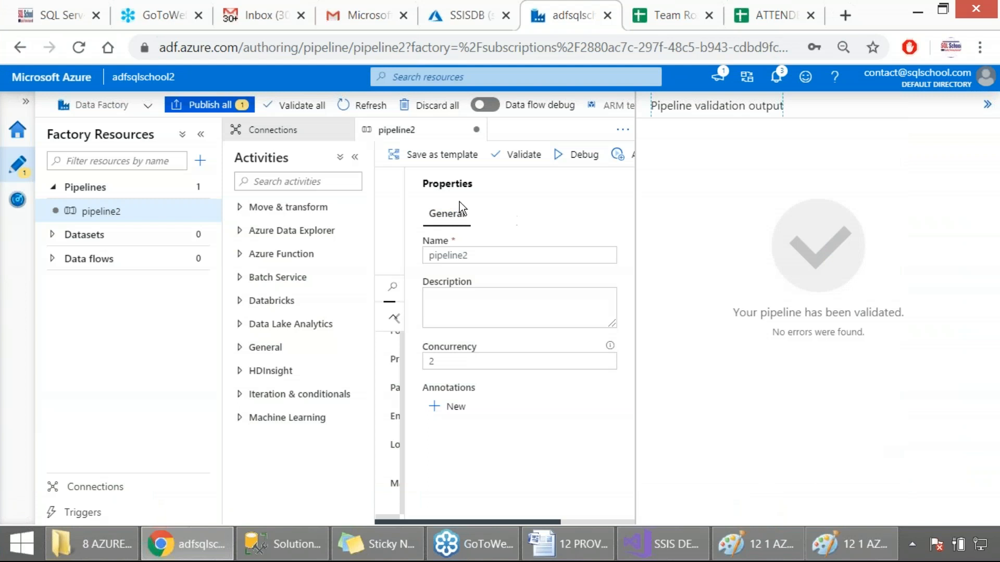
click(209, 105)
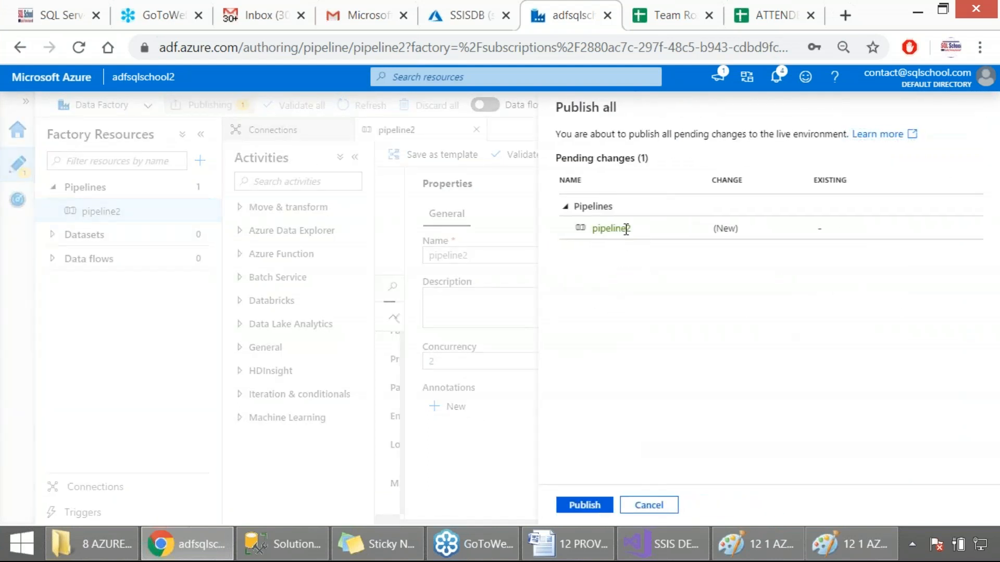
key(Print)
drag(527, 91, 741, 515)
click(577, 503)
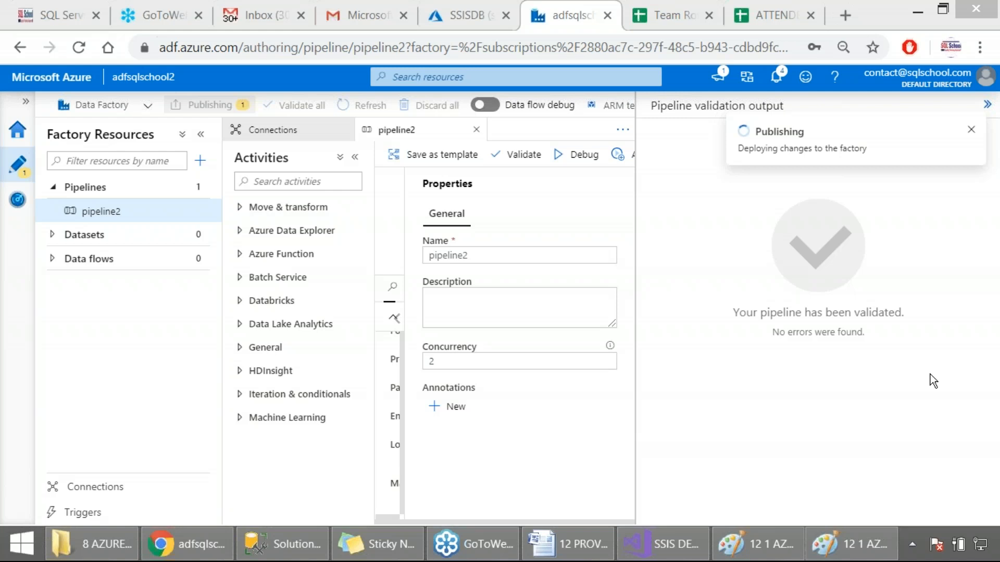
key(Print)
drag(26, 94, 933, 509)
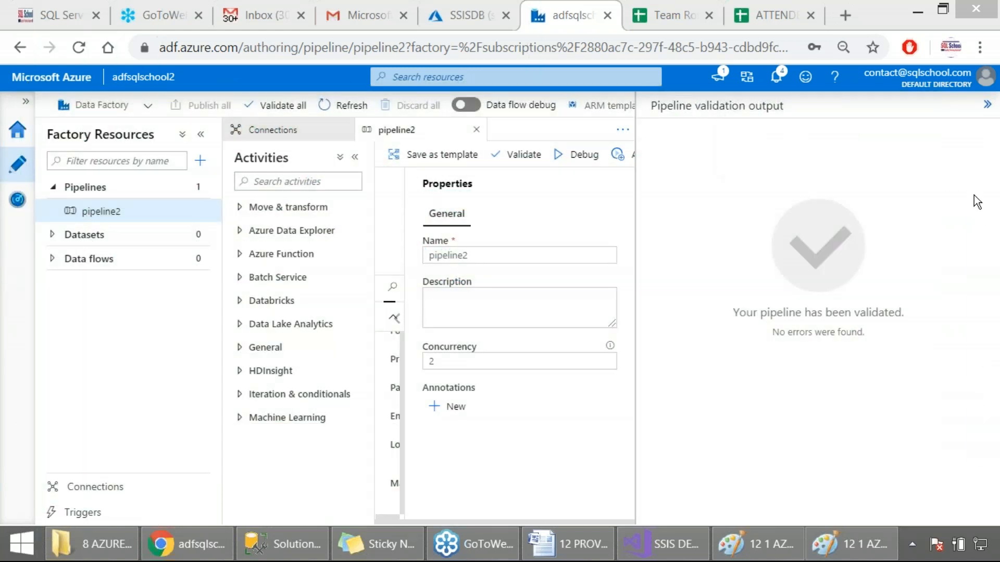
Step: Close the validation output and review pipeline2's trigger options and run parameters without starting a run
click(988, 105)
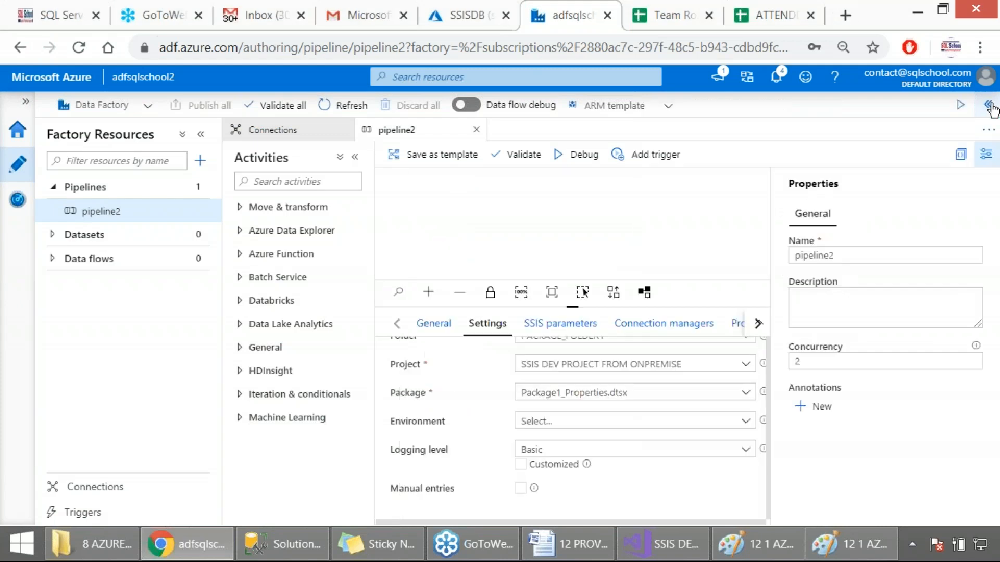
click(666, 158)
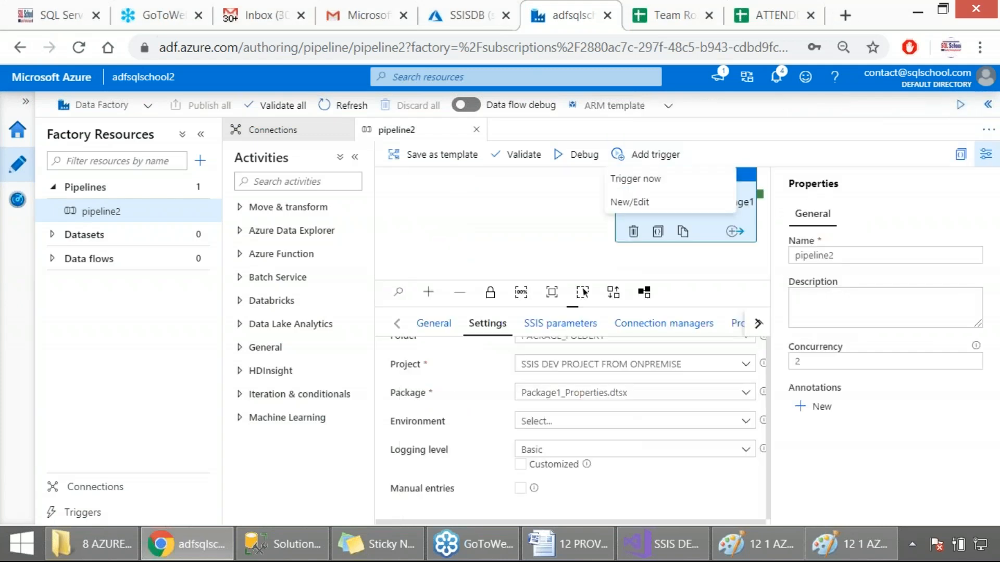
click(723, 259)
click(655, 154)
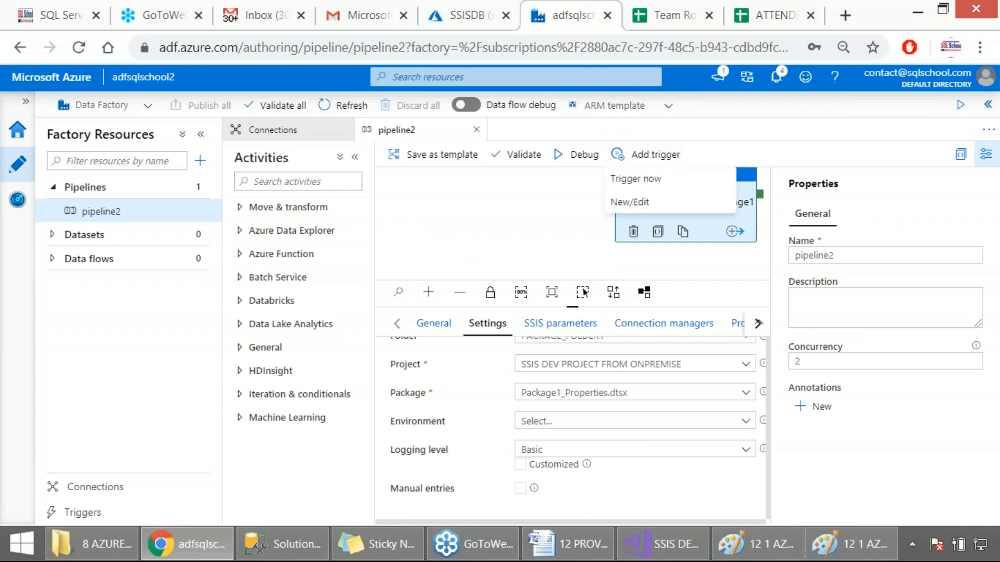
click(630, 178)
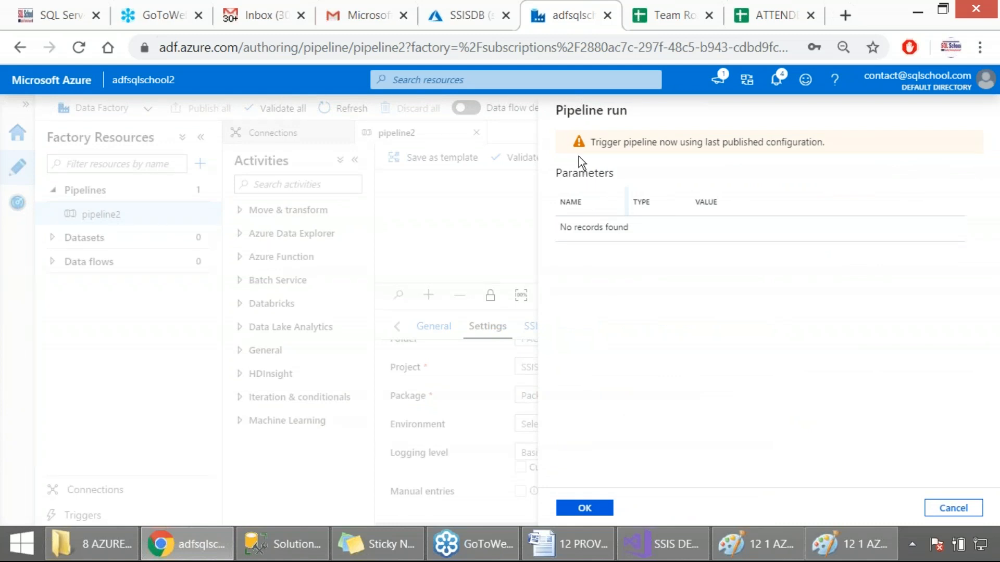
drag(557, 174, 604, 177)
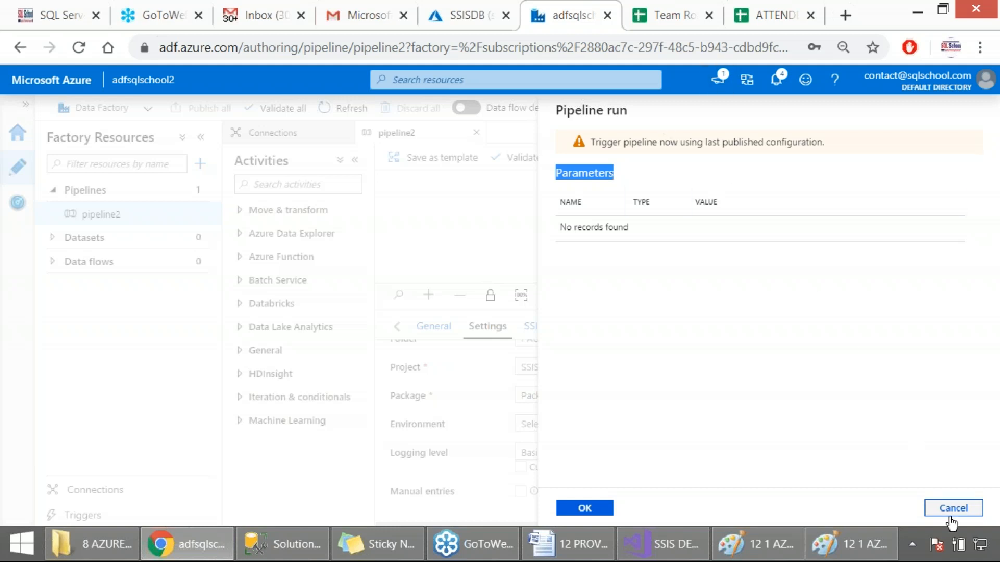
click(953, 508)
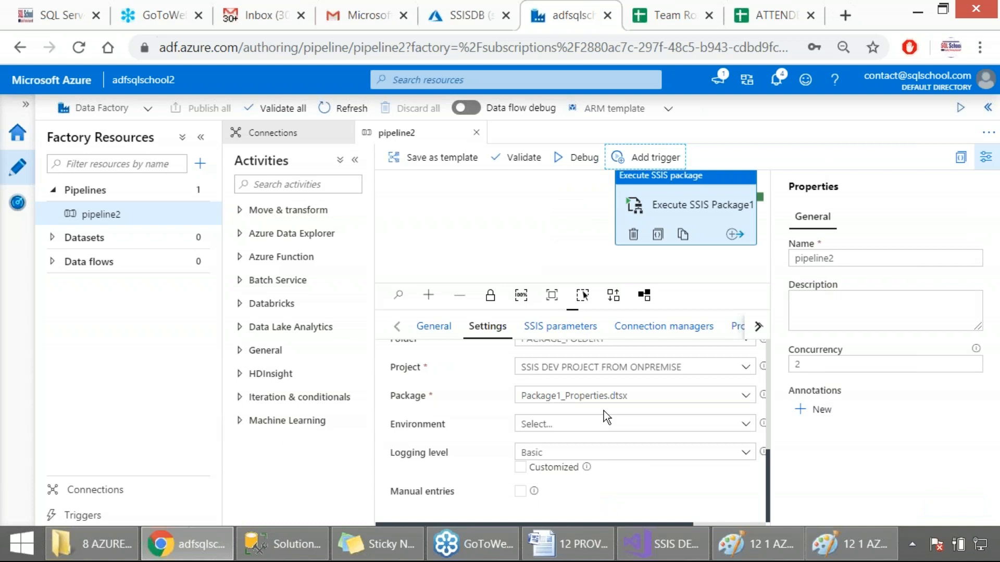
Step: Review the SSIS parameters of Execute SSIS Package1, including the full connection string of the project parameter
click(561, 333)
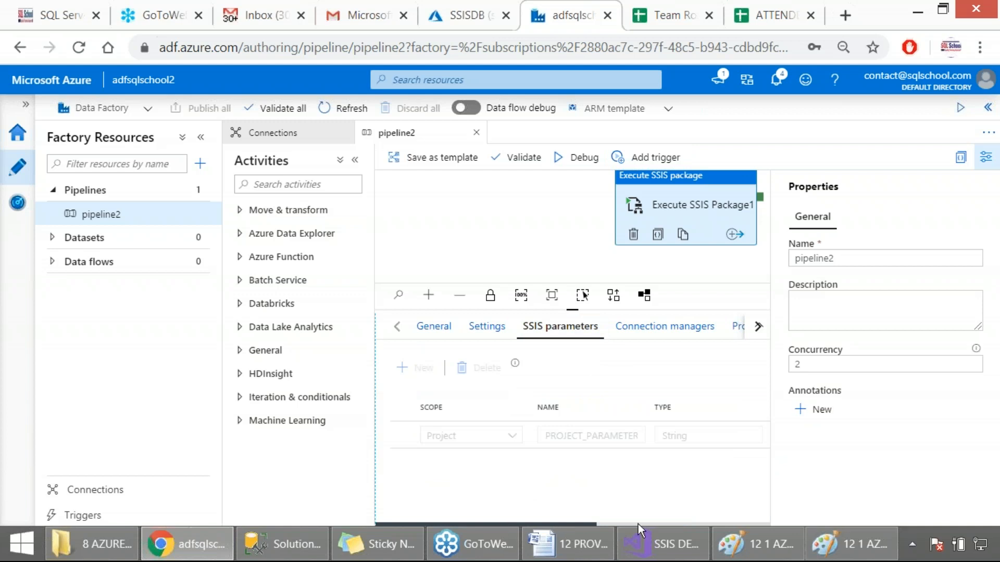
drag(577, 523, 600, 523)
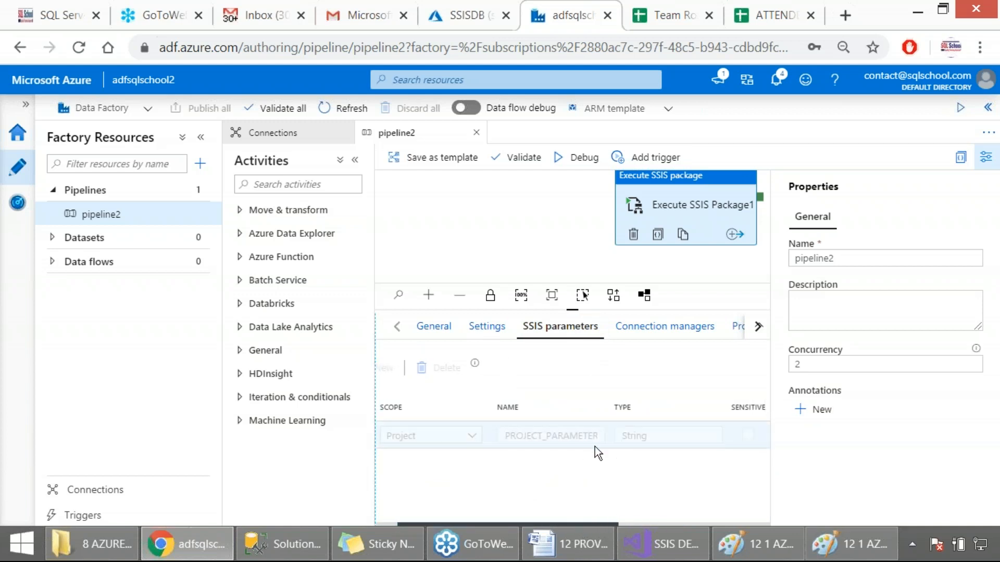
drag(549, 524, 733, 520)
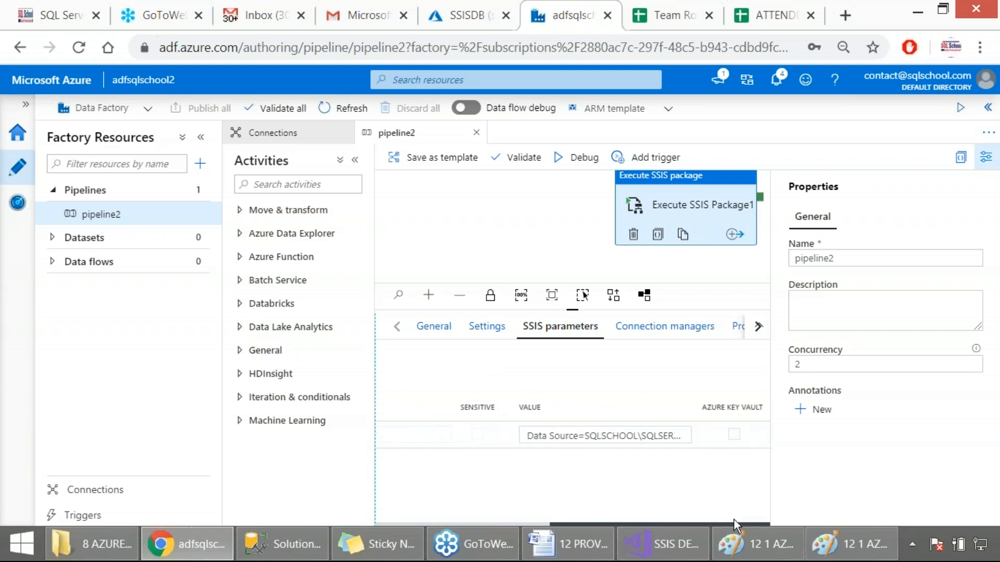
click(575, 437)
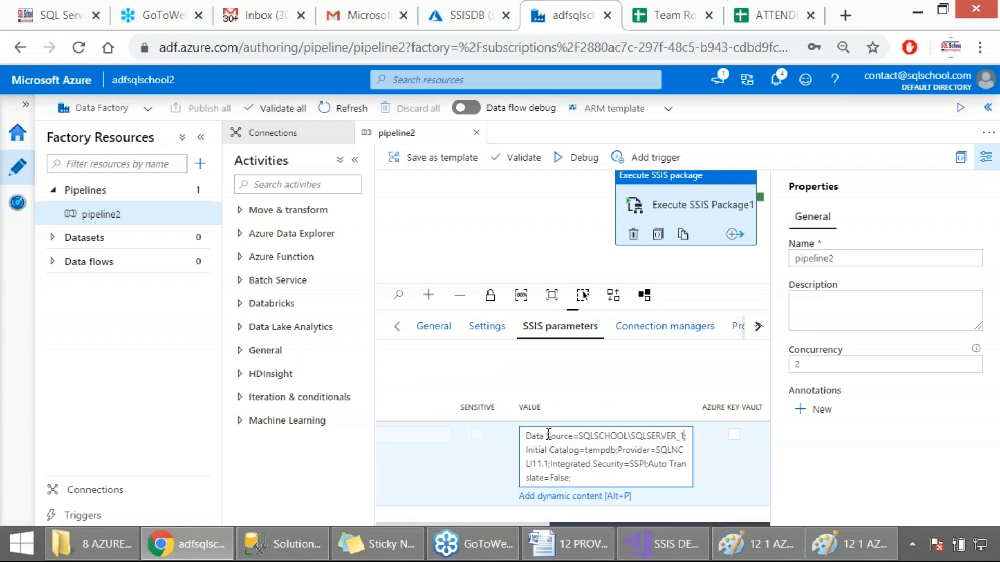
drag(591, 477, 530, 461)
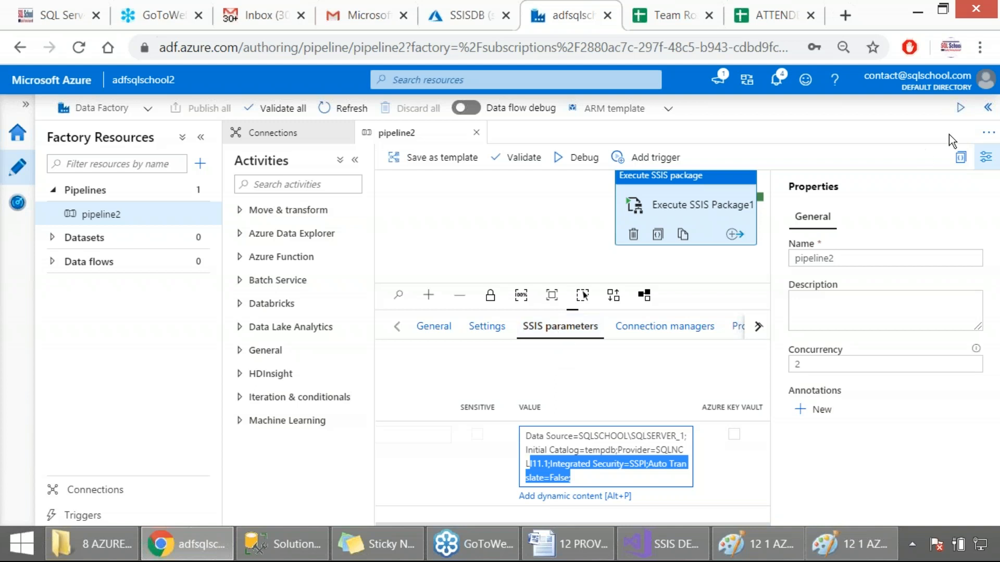
Step: Trigger pipeline2 immediately with its last published configuration and capture the run notification as a screenshot
click(646, 157)
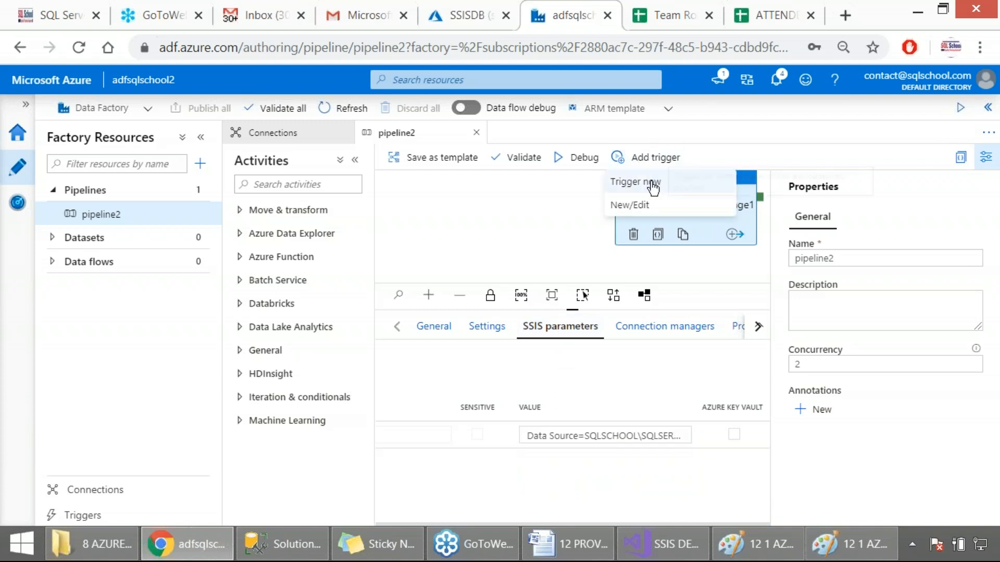
click(654, 188)
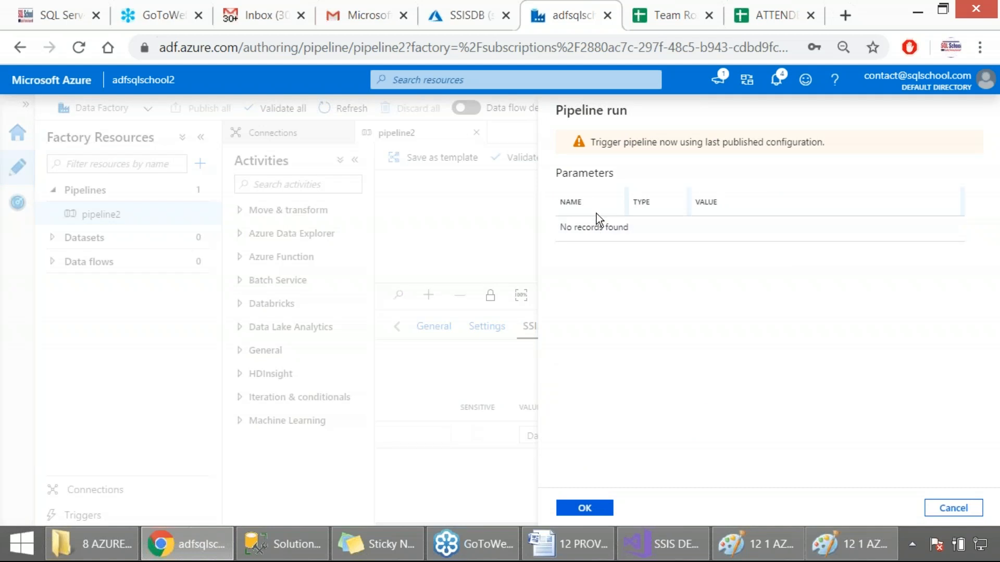
click(584, 508)
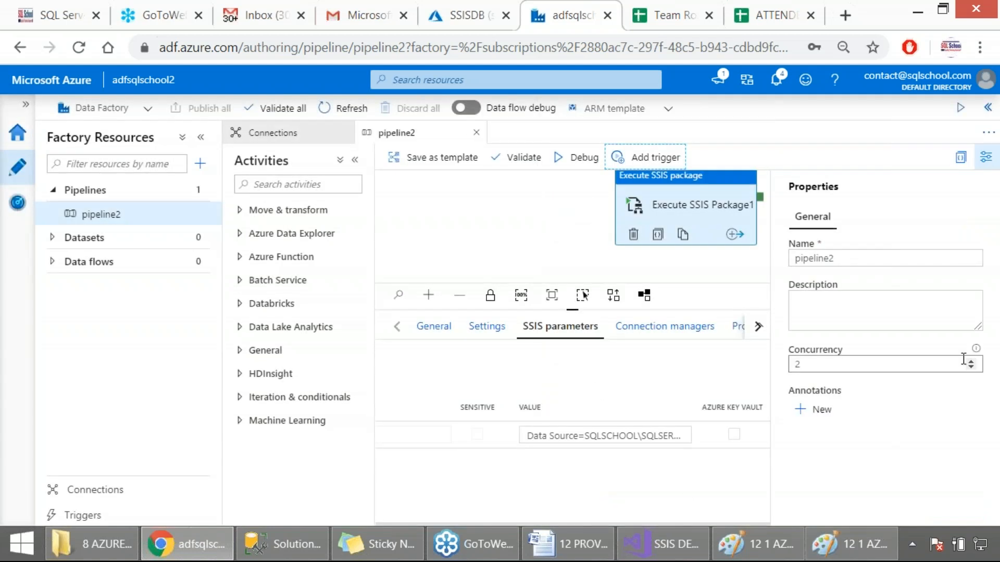
click(980, 353)
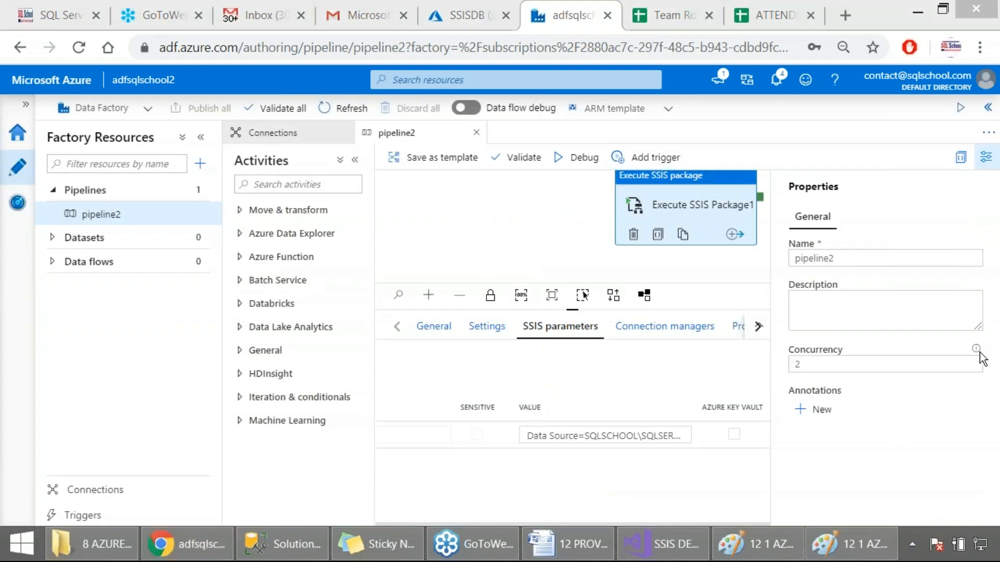
key(Print)
drag(685, 107, 867, 264)
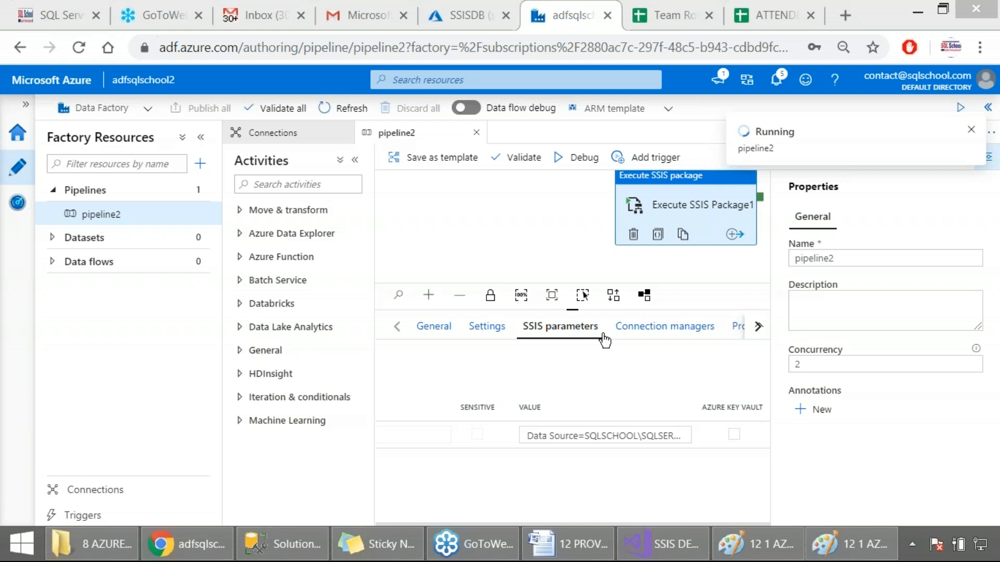
Step: Sign back in to the Azure portal with the existing account and list all resources
click(463, 15)
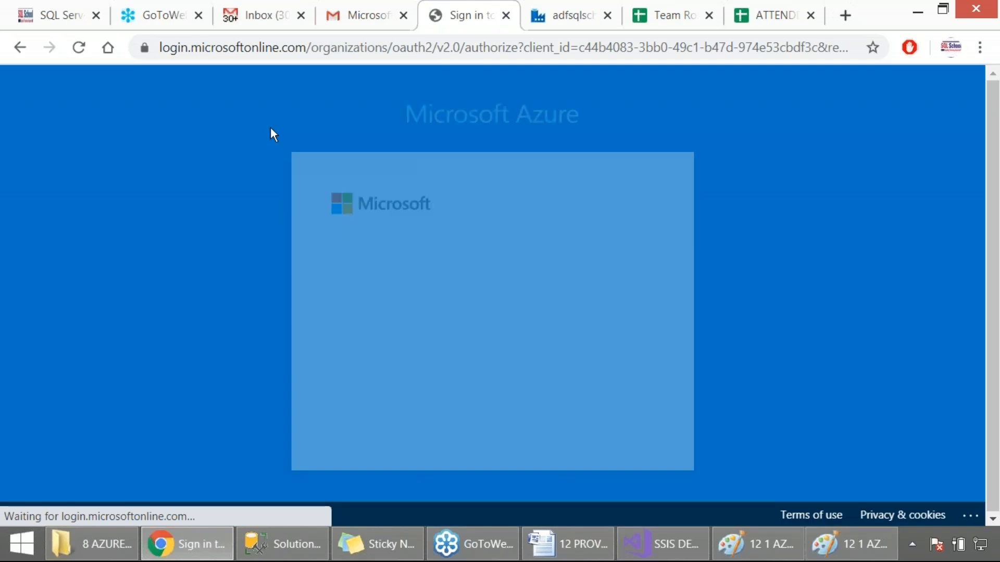
click(458, 317)
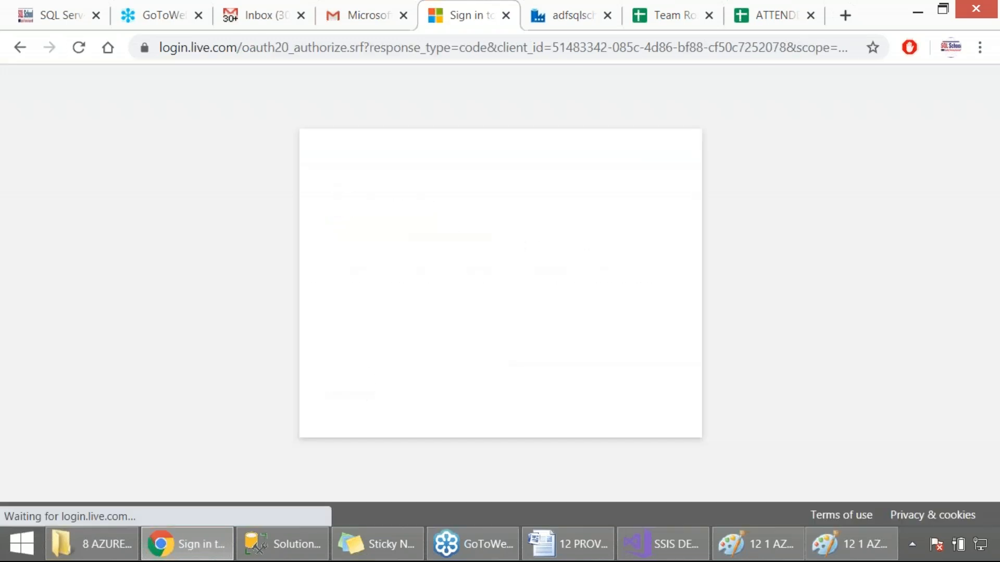
click(587, 426)
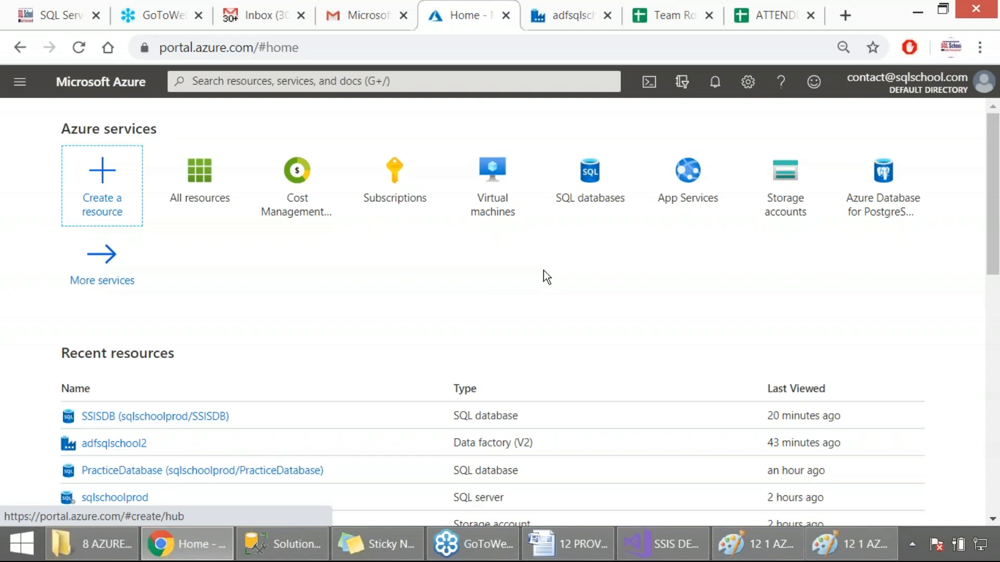
click(184, 186)
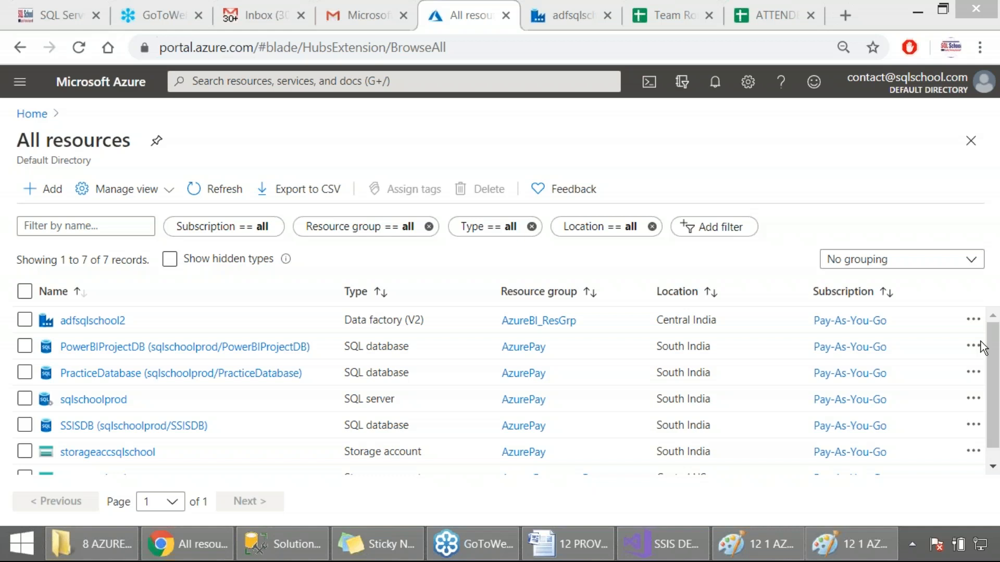
Step: Switch back to the data factory, check its pipeline runs in monitoring and capture the list as a screenshot
key(ctrl+Tab)
click(18, 204)
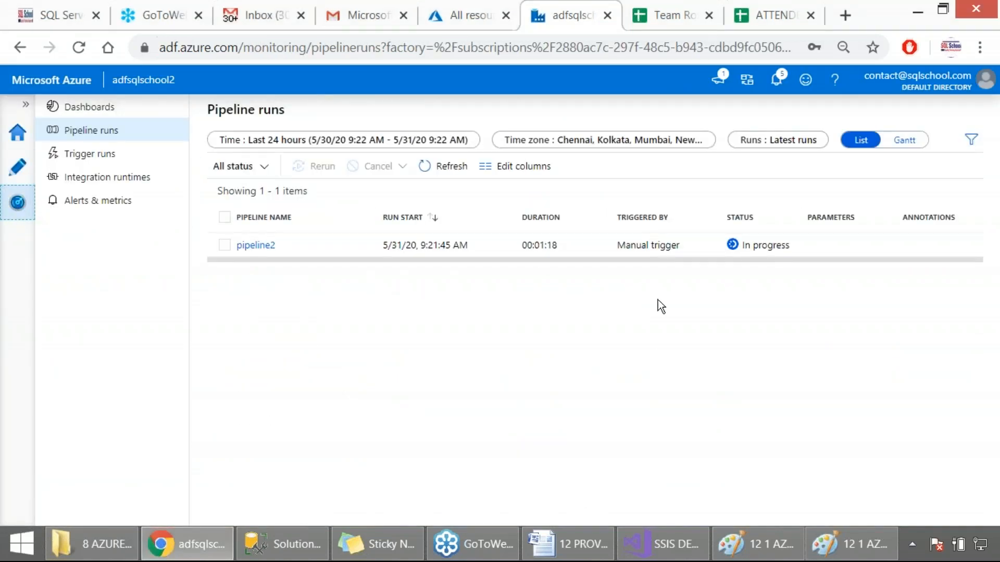
key(Print)
drag(125, 167, 861, 373)
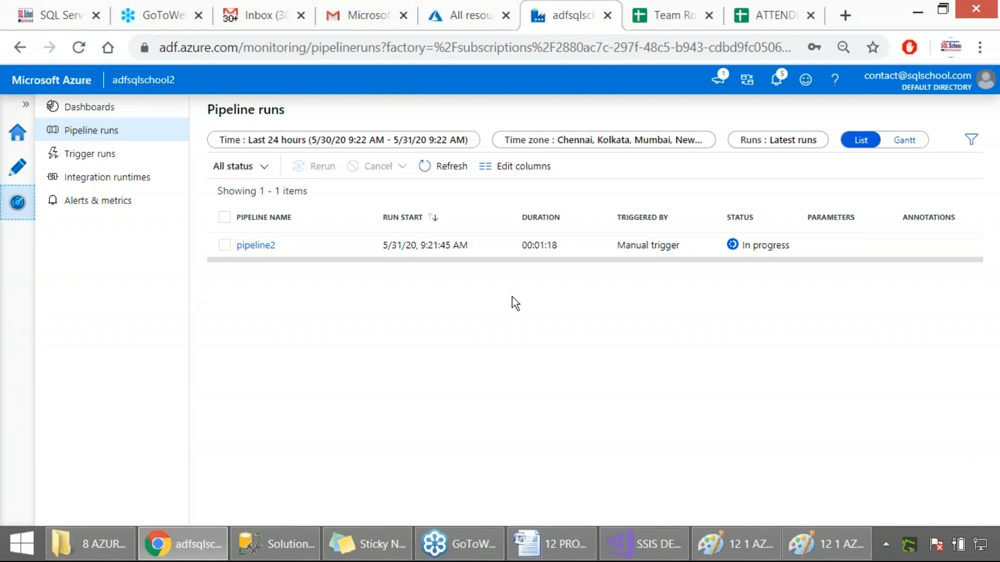
Step: Return to authoring pipeline2, clone the Execute SSIS Package1 activity and arrange the original and its copy side by side on the canvas
click(15, 168)
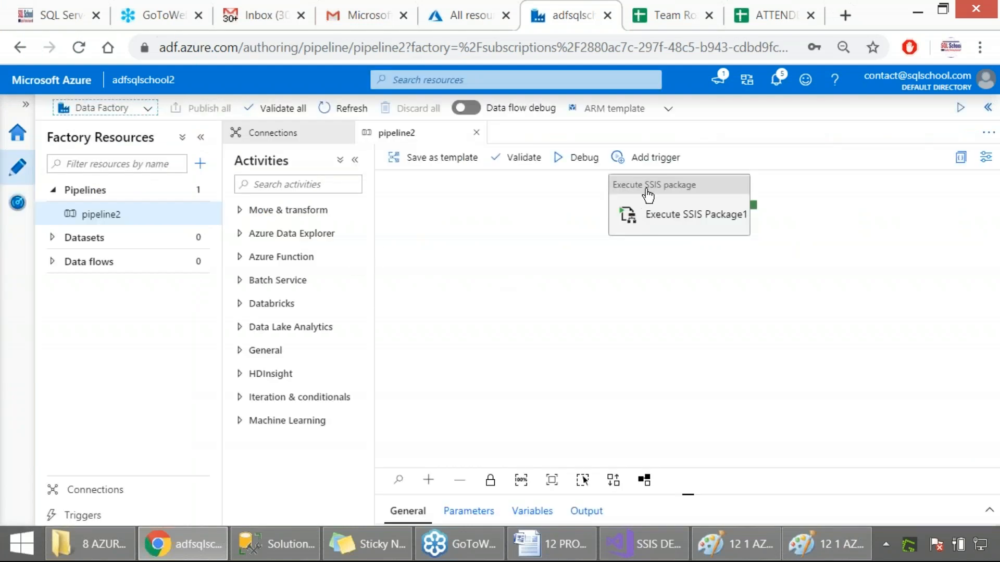
click(647, 200)
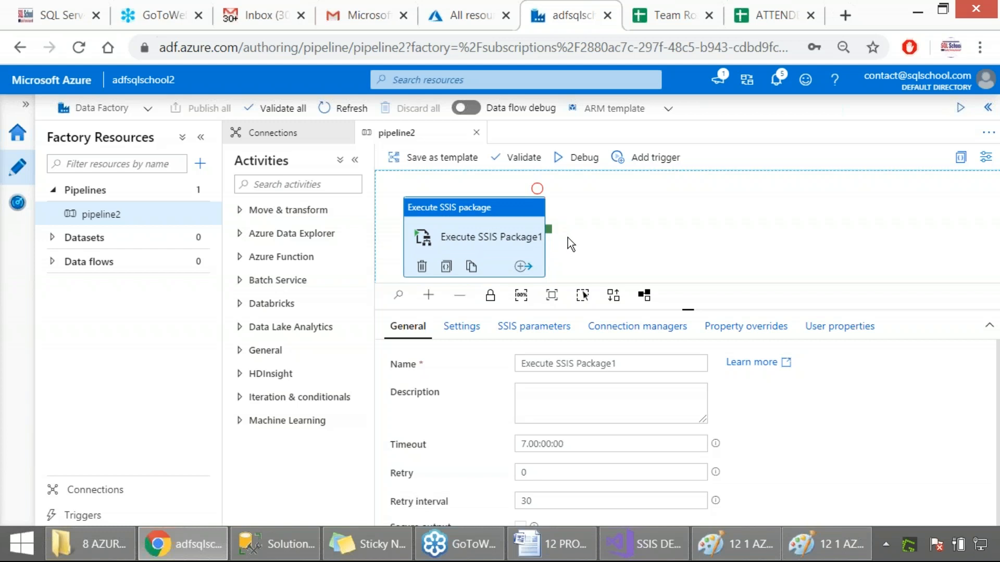
click(312, 186)
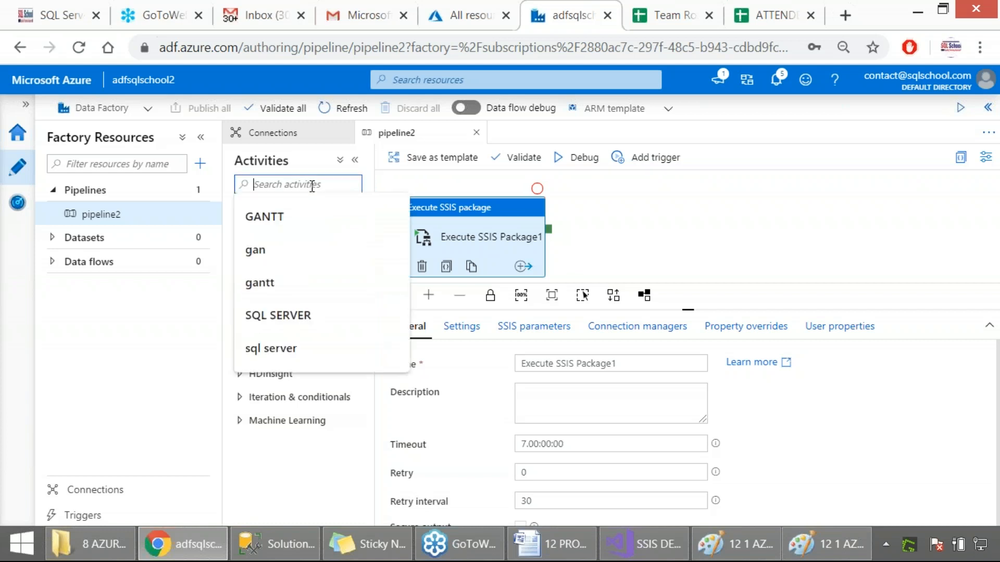
click(593, 221)
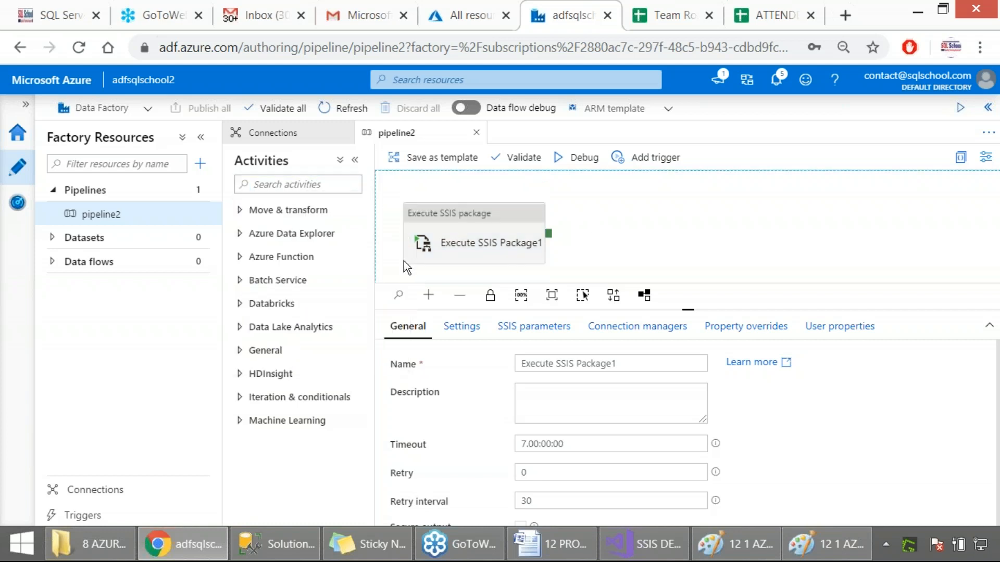
click(473, 272)
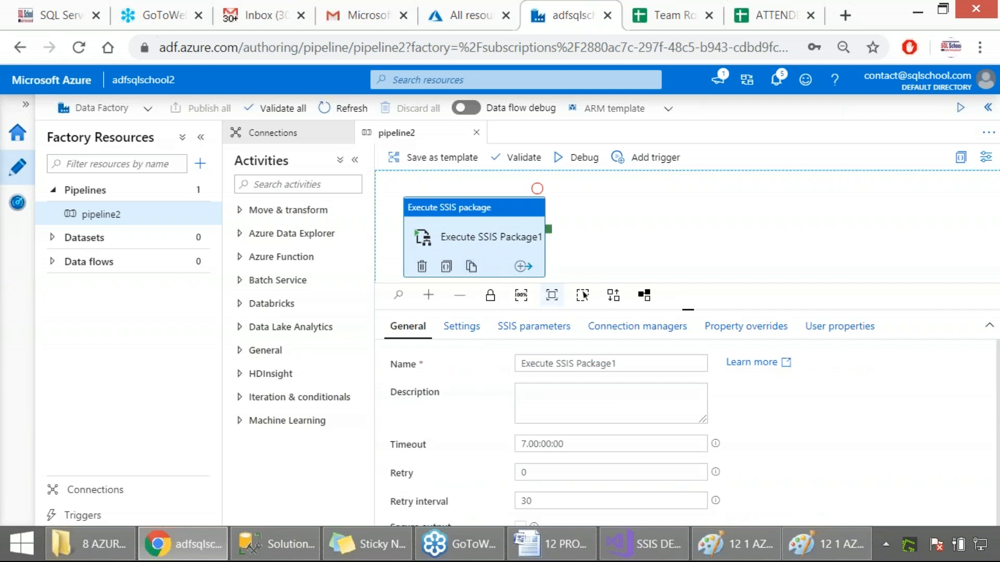
drag(688, 312, 687, 337)
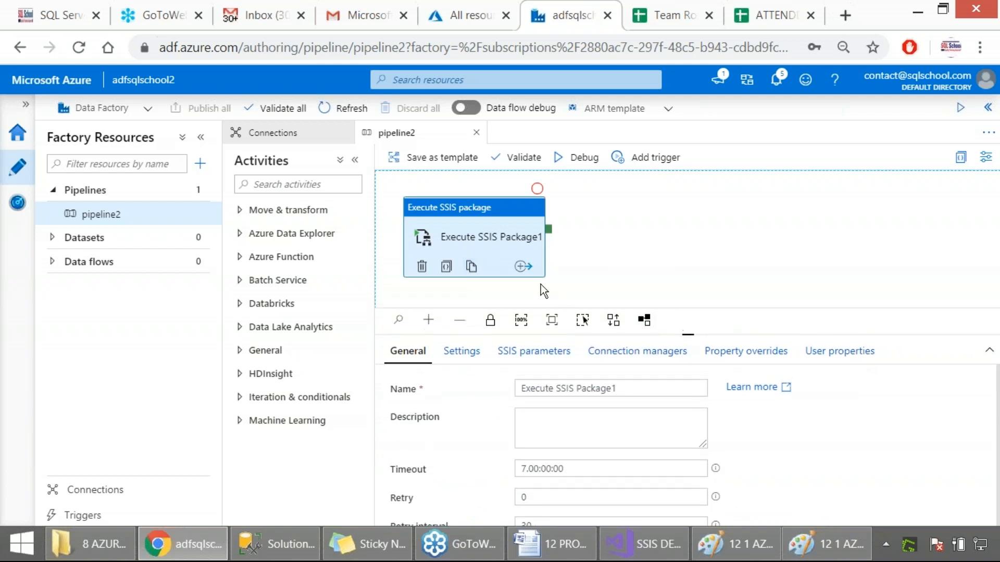
click(471, 266)
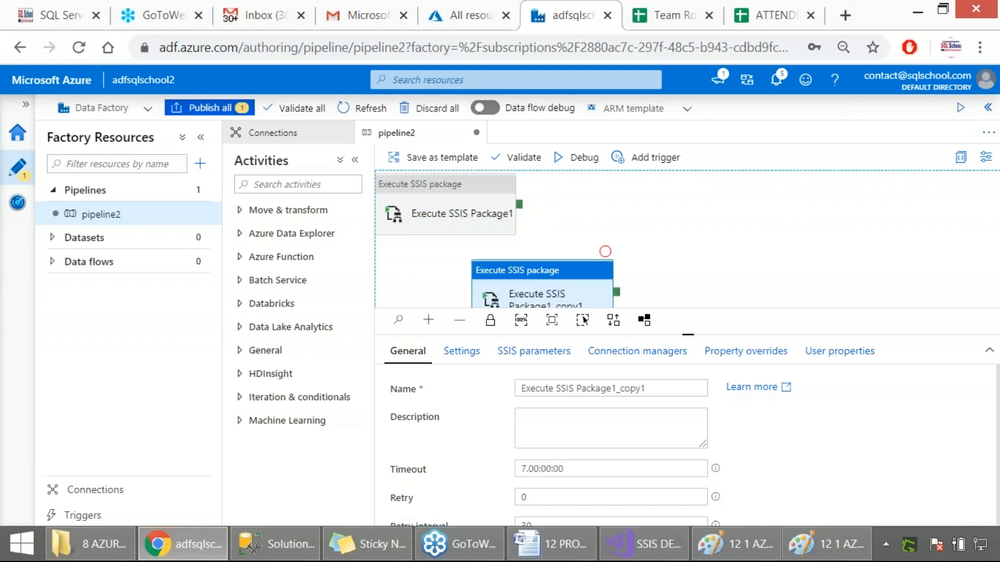
drag(512, 271, 669, 194)
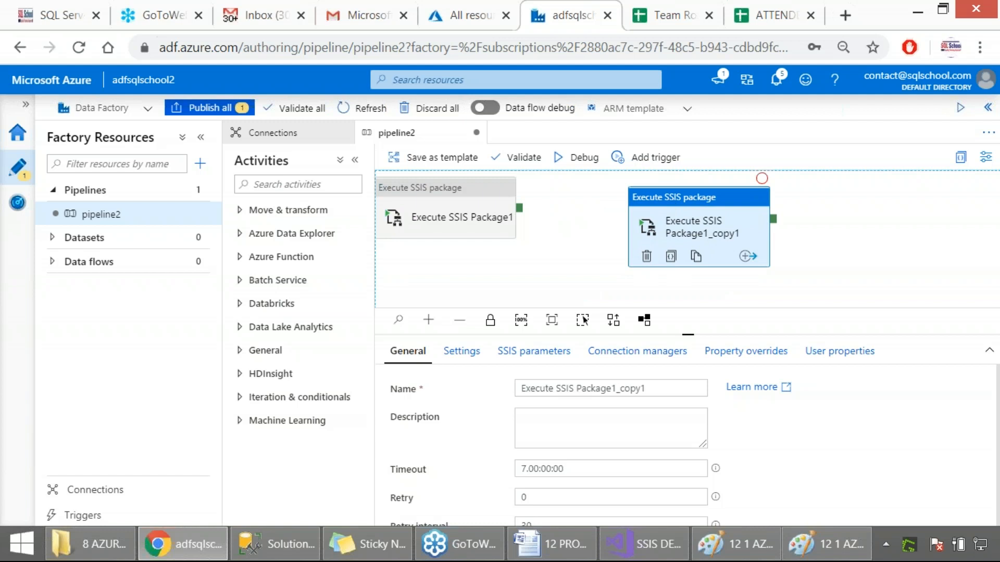
drag(457, 191, 509, 213)
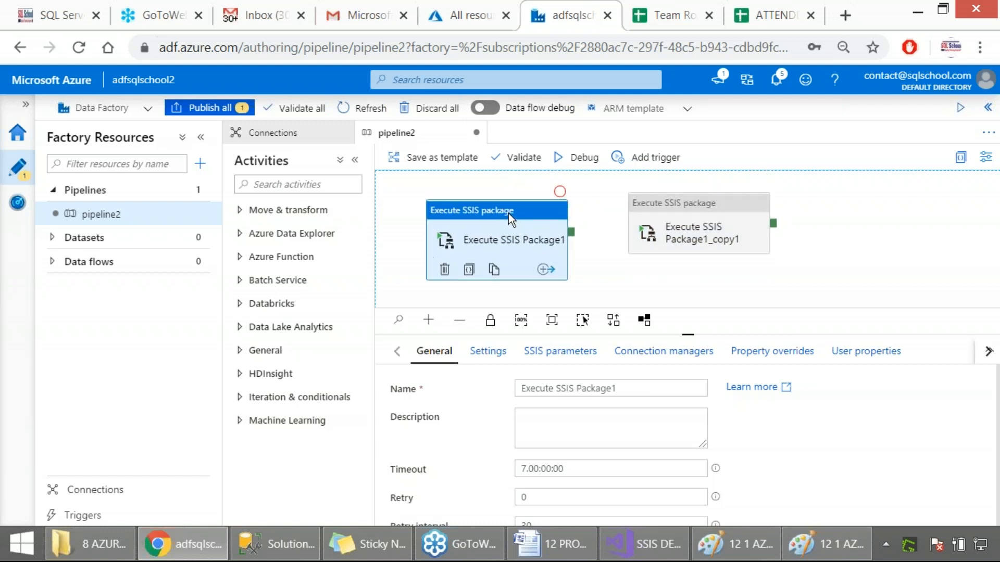
Step: Move Execute SSIS Package1_copy1 farther from the original, clone Execute SSIS Package1 again and place the new copy below the first one
drag(701, 204, 750, 188)
click(971, 130)
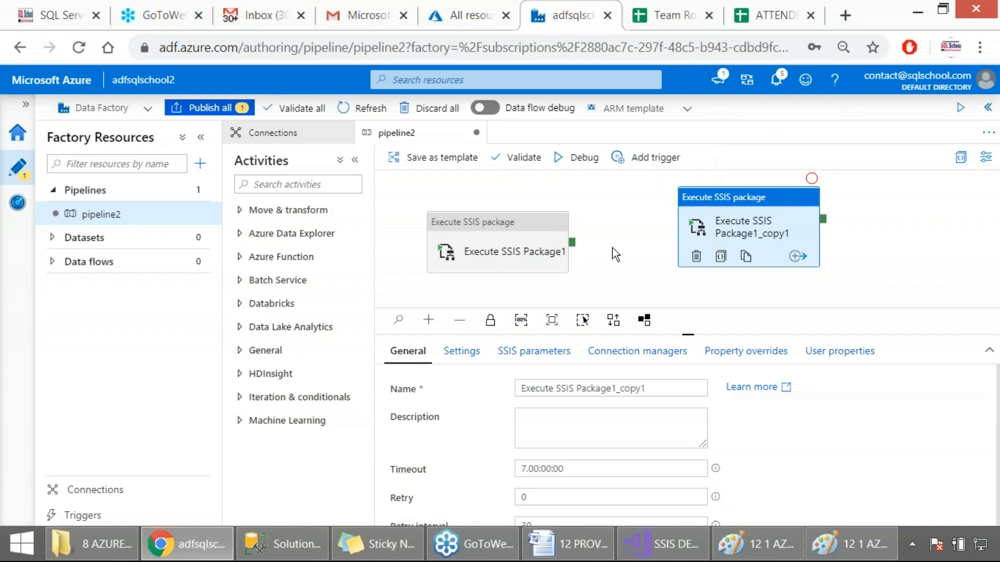
click(508, 252)
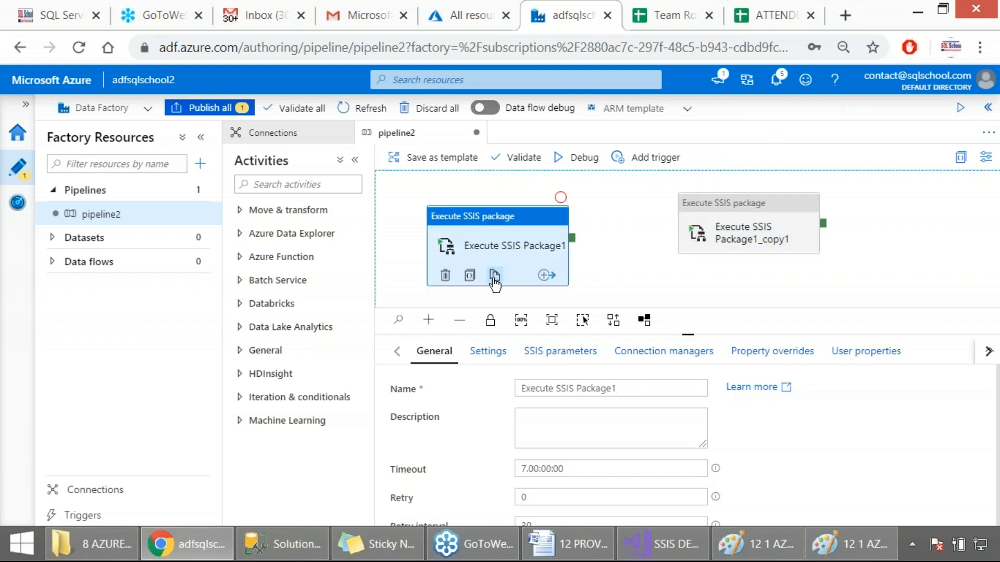
click(495, 275)
drag(538, 282, 742, 285)
scroll(742, 284, down, 1)
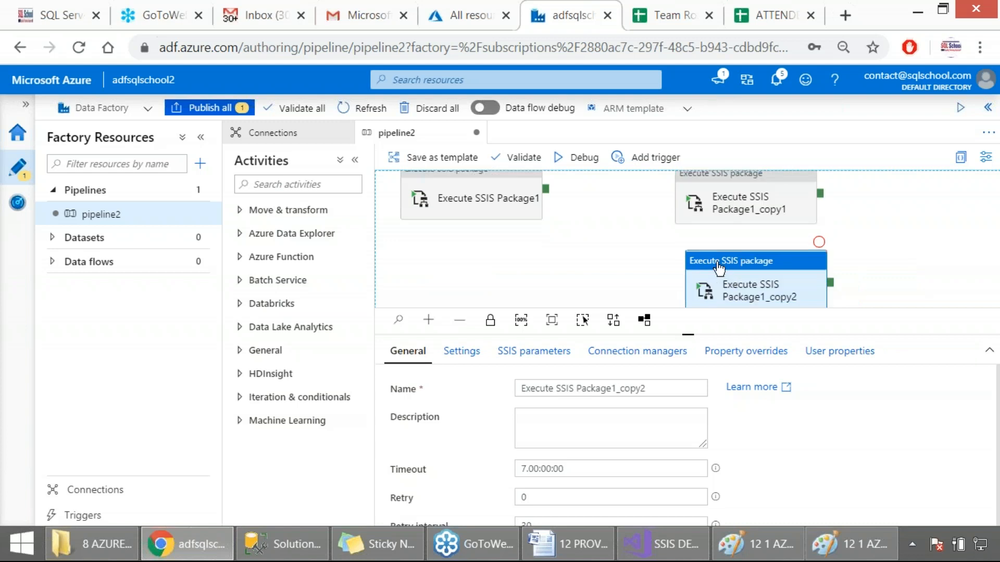
Step: Reposition Execute SSIS Package1 and its second copy so the original faces both copies stacked opposite it
click(452, 182)
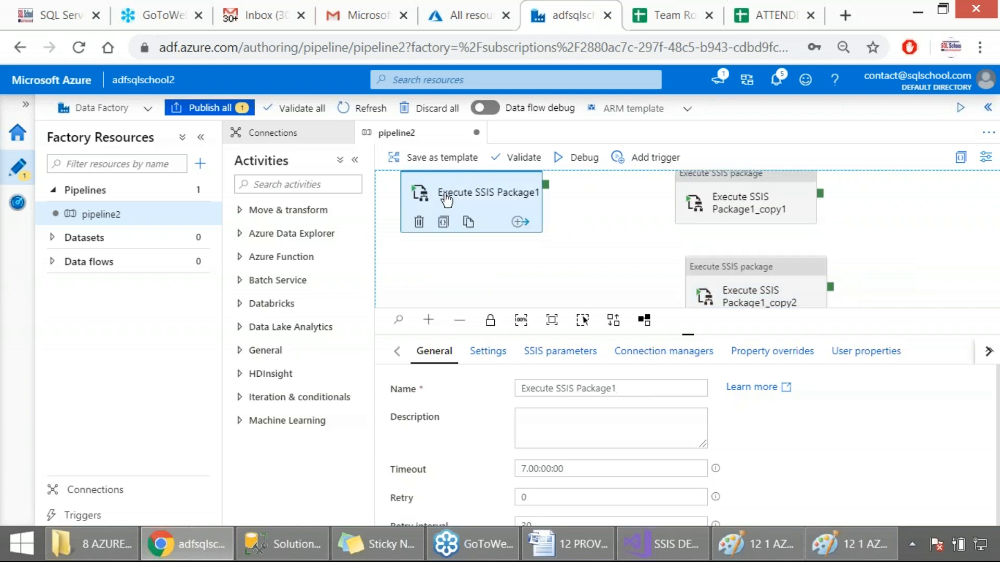
scroll(452, 243, up, 3)
scroll(540, 247, down, 3)
click(607, 246)
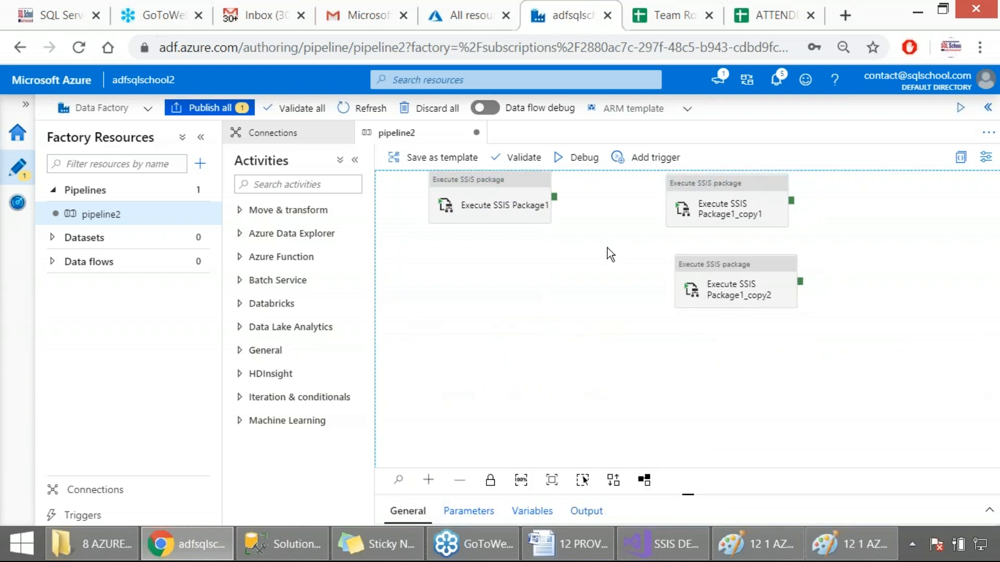
drag(485, 190, 482, 218)
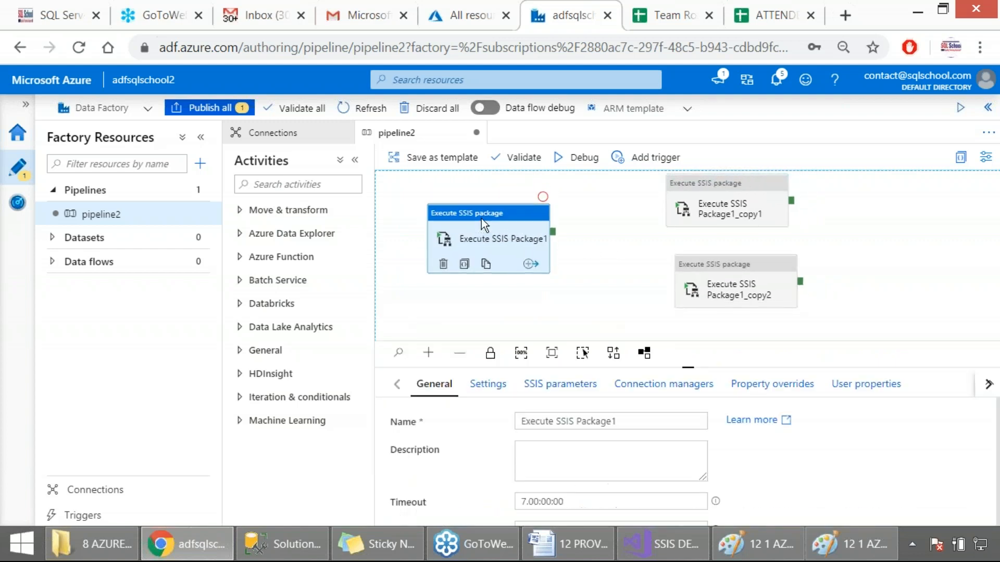
drag(700, 267, 689, 261)
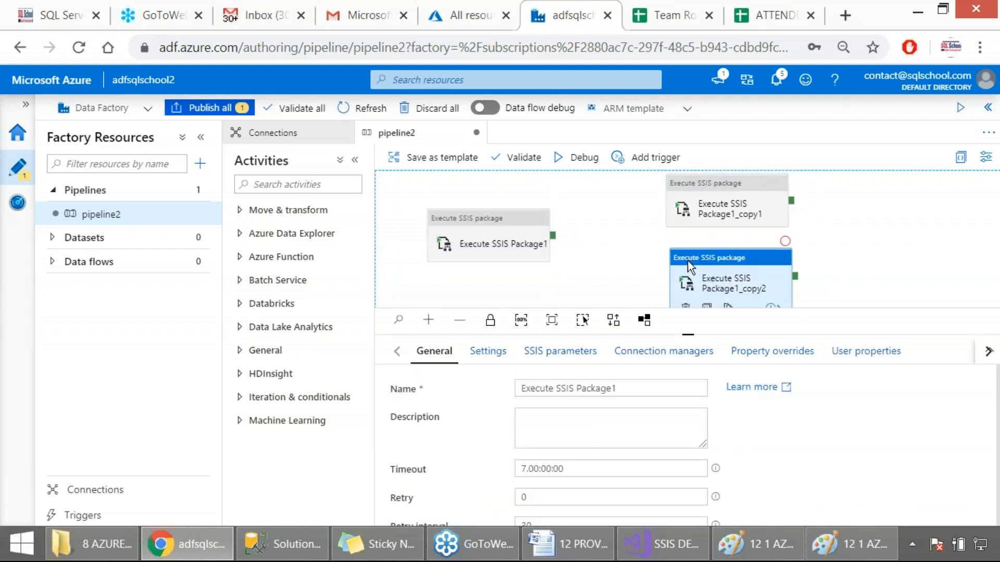
Step: Link Execute SSIS Package1 to its first copy on Success and its second copy on Failure, capturing the condition options as a screenshot
drag(553, 235, 687, 208)
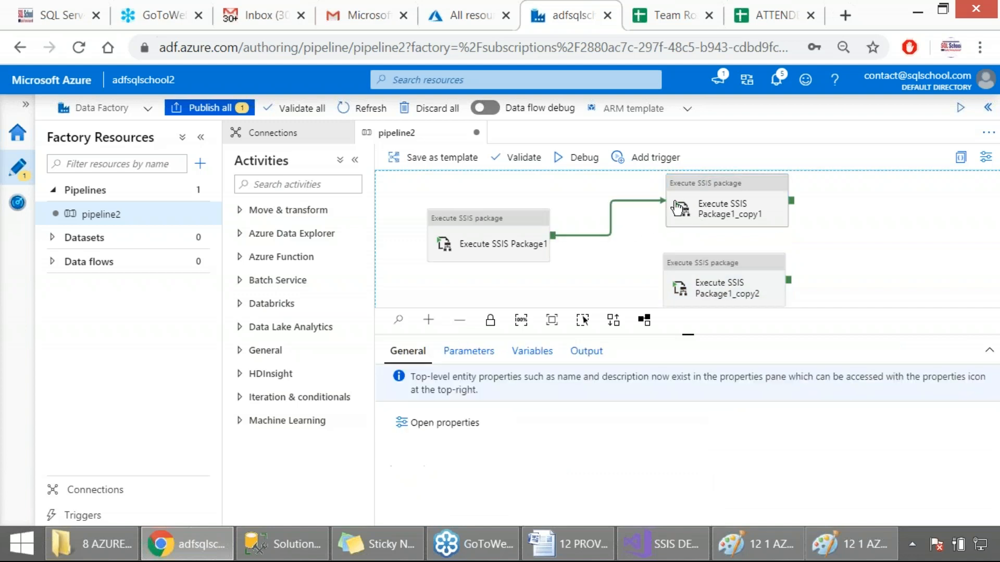
drag(554, 234, 666, 274)
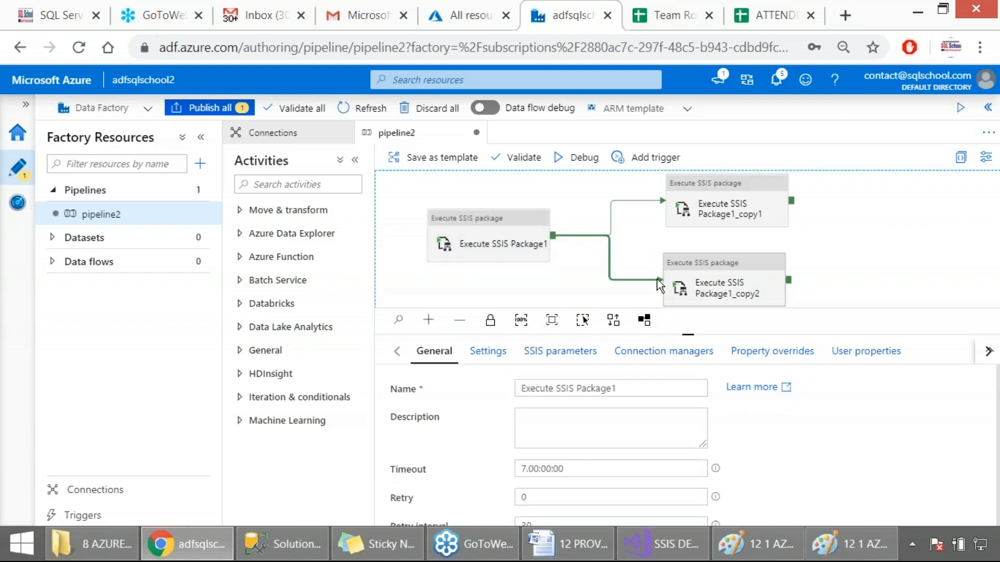
right_click(611, 257)
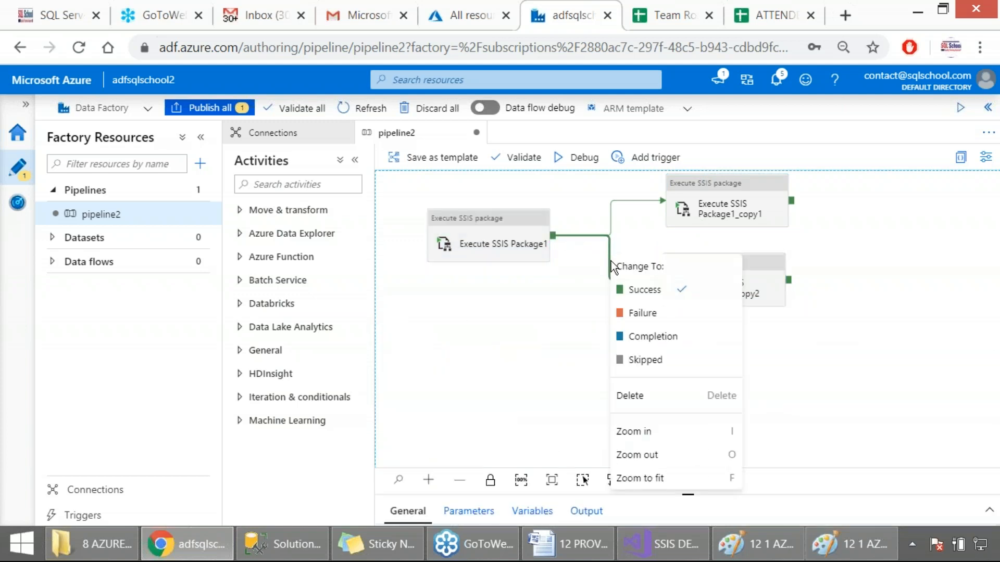
key(Print)
drag(374, 148, 873, 368)
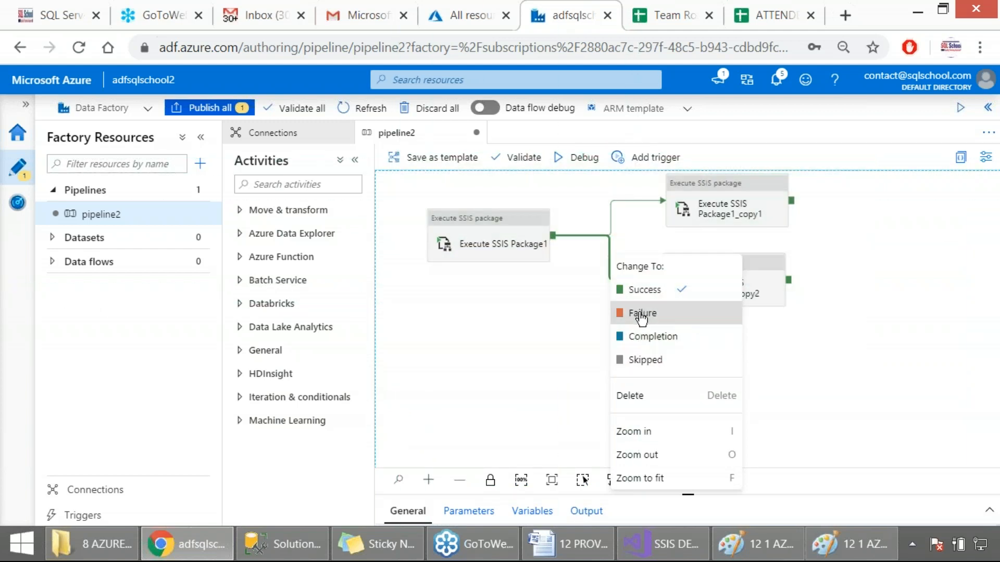
click(641, 312)
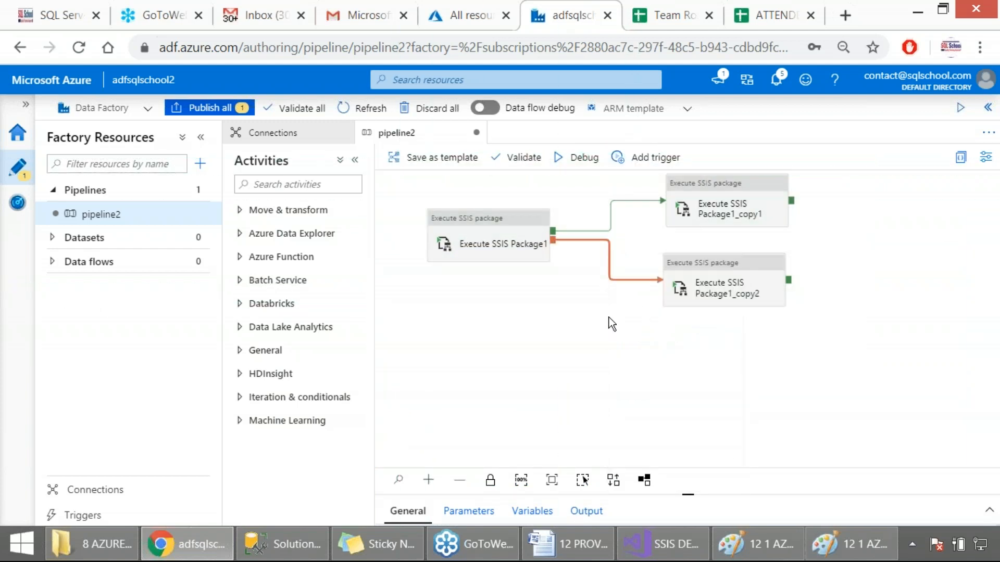
Step: Review the package location, folder, project and package settings of the original Execute SSIS Package1 activity
click(500, 245)
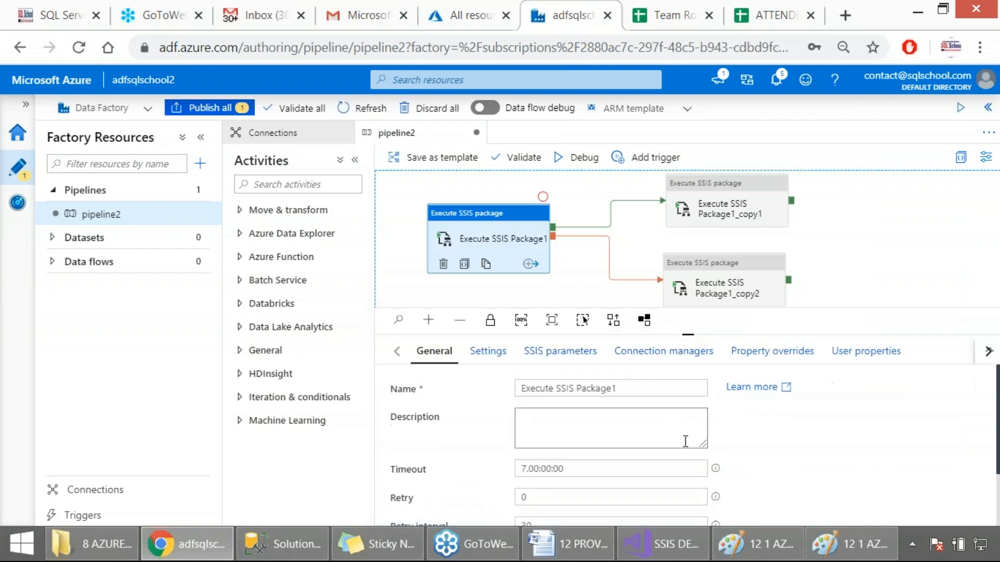
click(536, 361)
click(488, 352)
scroll(630, 434, down, 5)
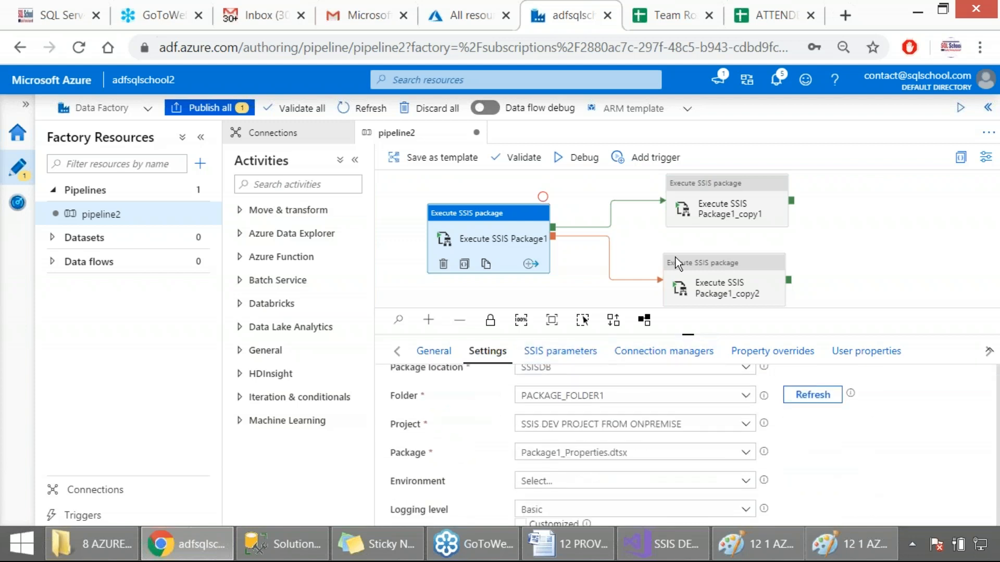
Step: Set the package of Execute SSIS Package1_copy1 to Package2_Union.dtsx and capture the configuration as a screenshot
click(722, 224)
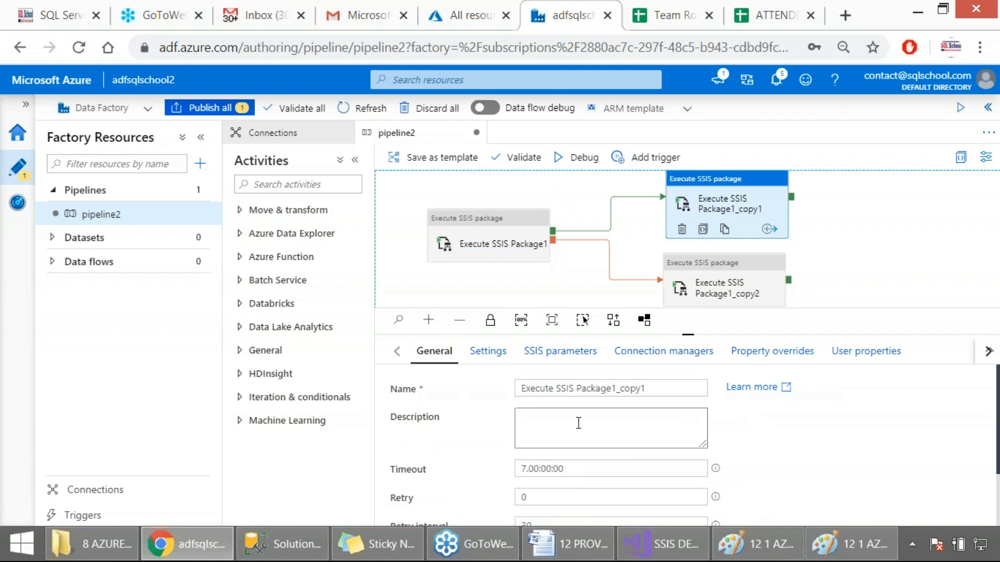
click(486, 353)
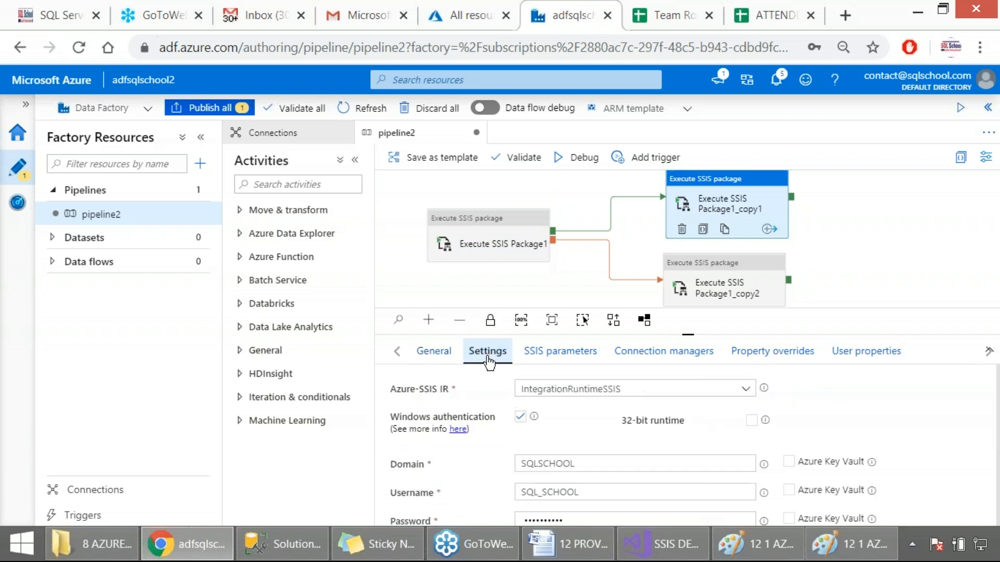
scroll(573, 423, down, 3)
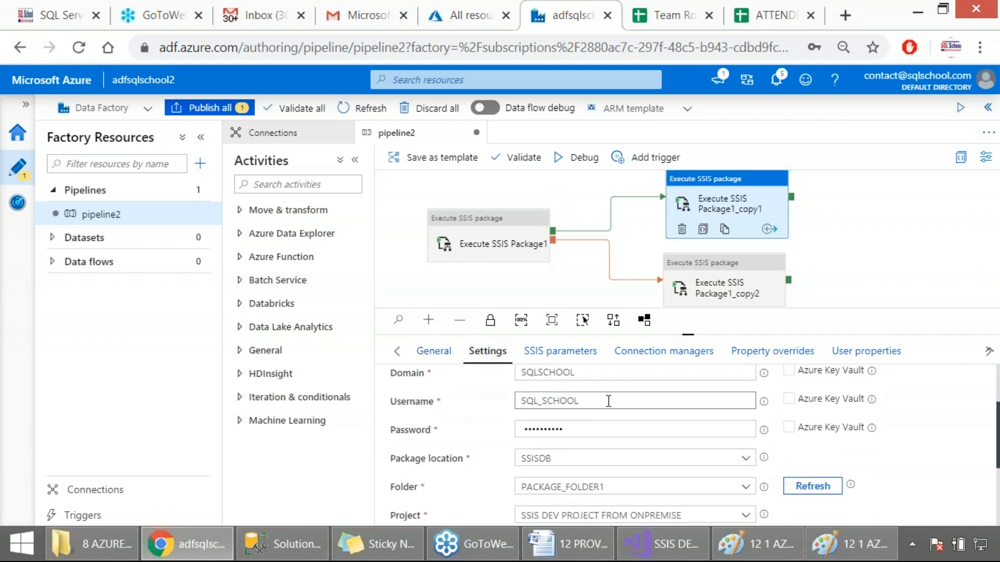
scroll(649, 493, down, 2)
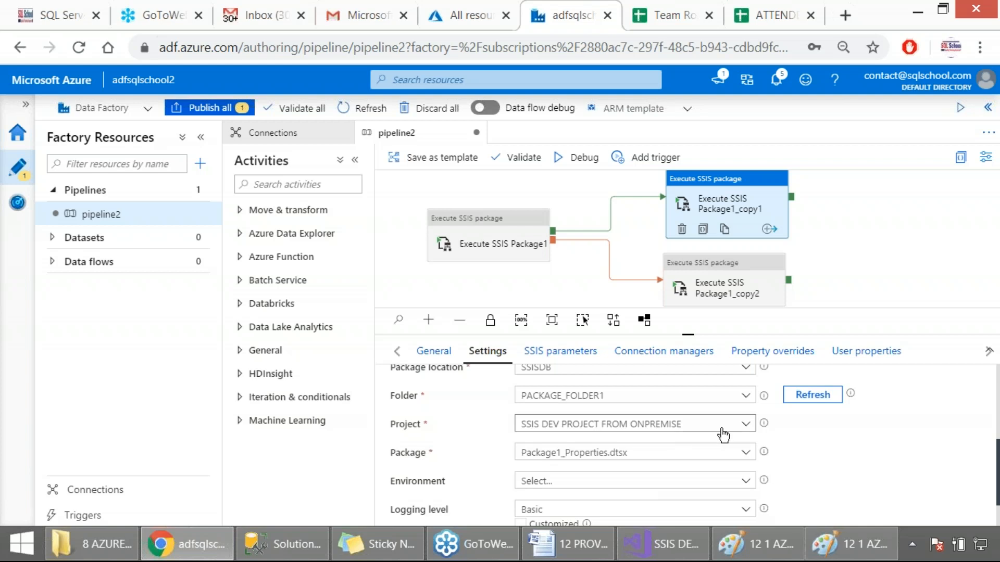
click(746, 454)
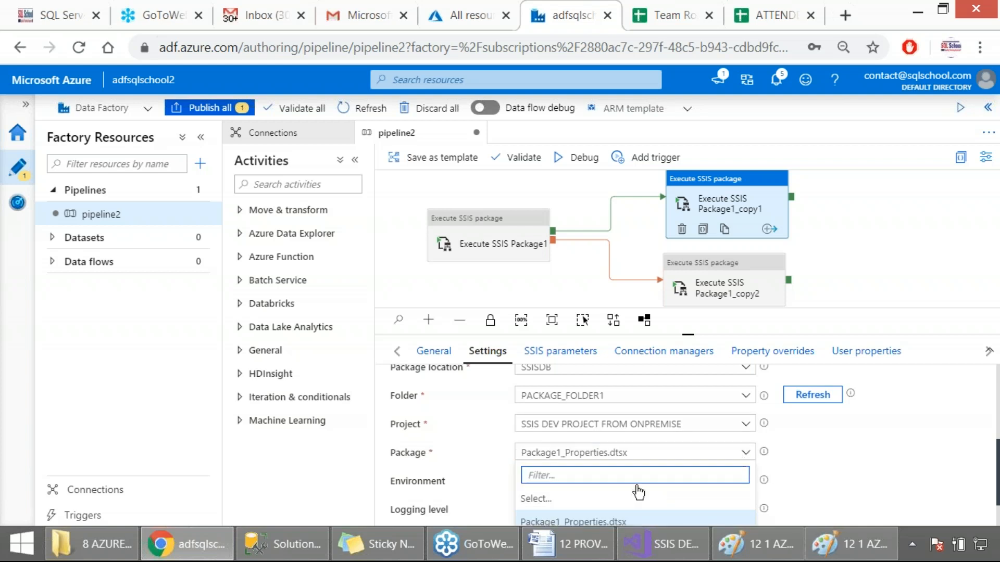
scroll(758, 484, down, 1)
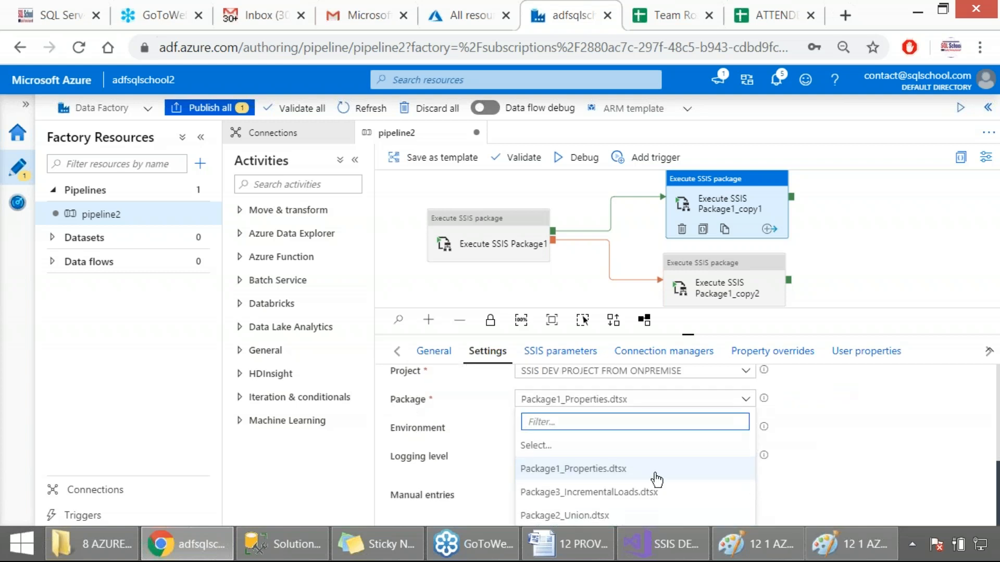
click(576, 514)
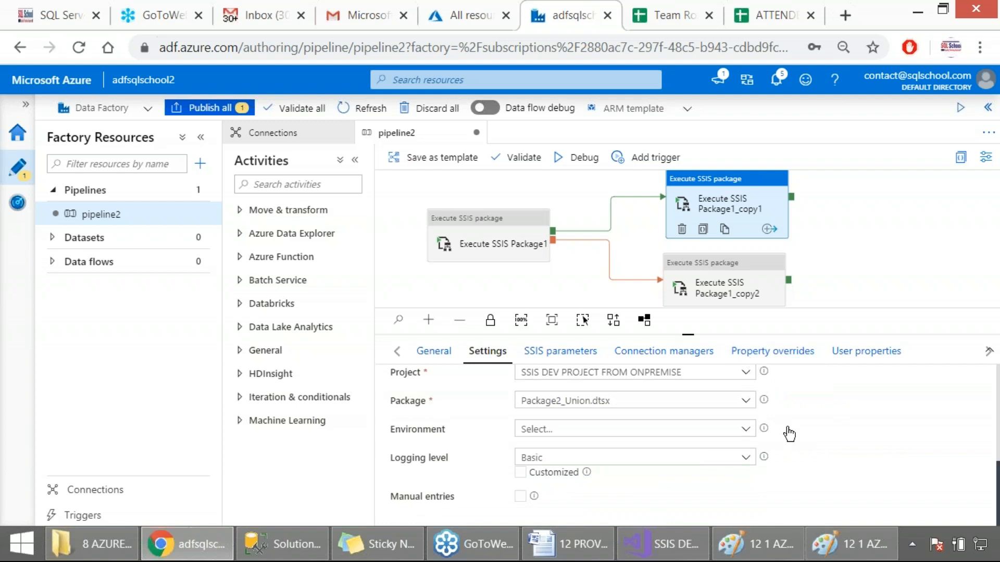
key(Print)
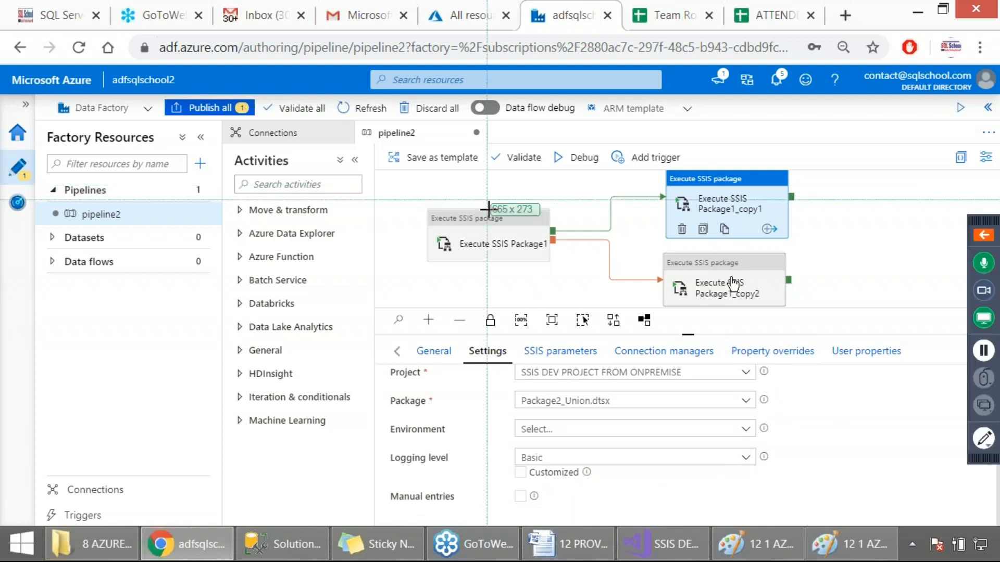
drag(1, 96, 854, 523)
Step: Set the package of Execute SSIS Package1_copy2 to Package3_IncrementalLoads.dtsx and capture the configuration as a screenshot
click(725, 286)
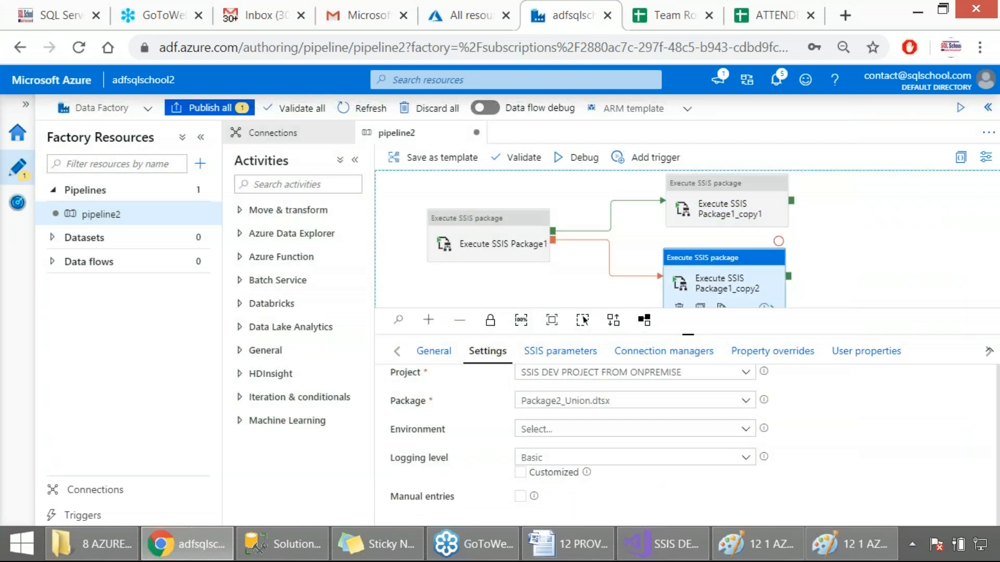
scroll(748, 447, down, 3)
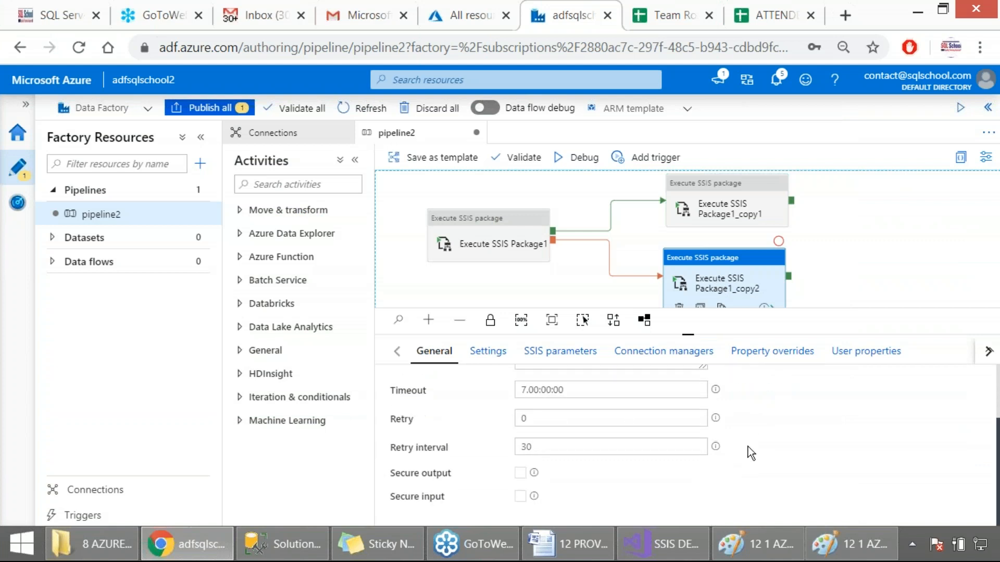
click(487, 351)
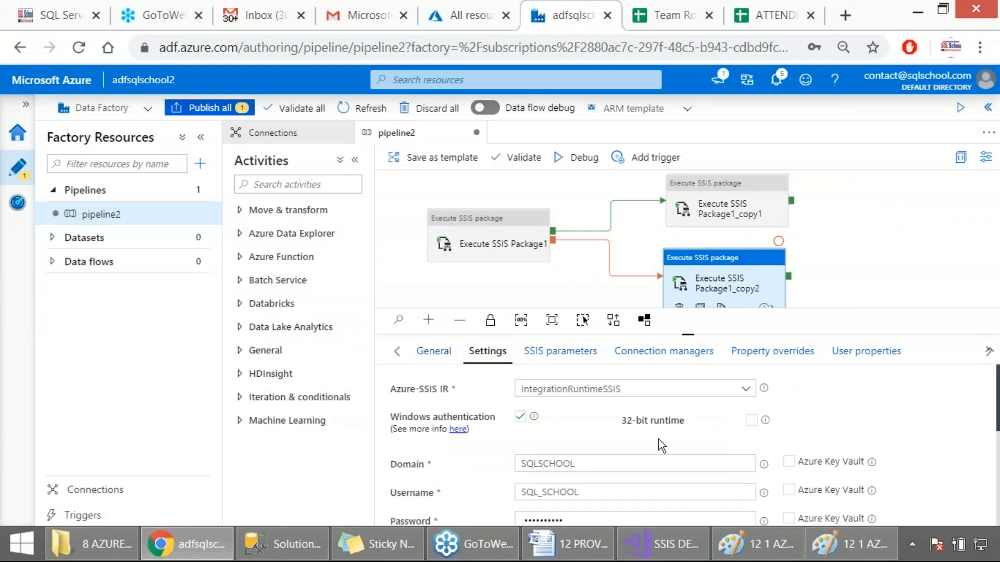
scroll(659, 442, down, 3)
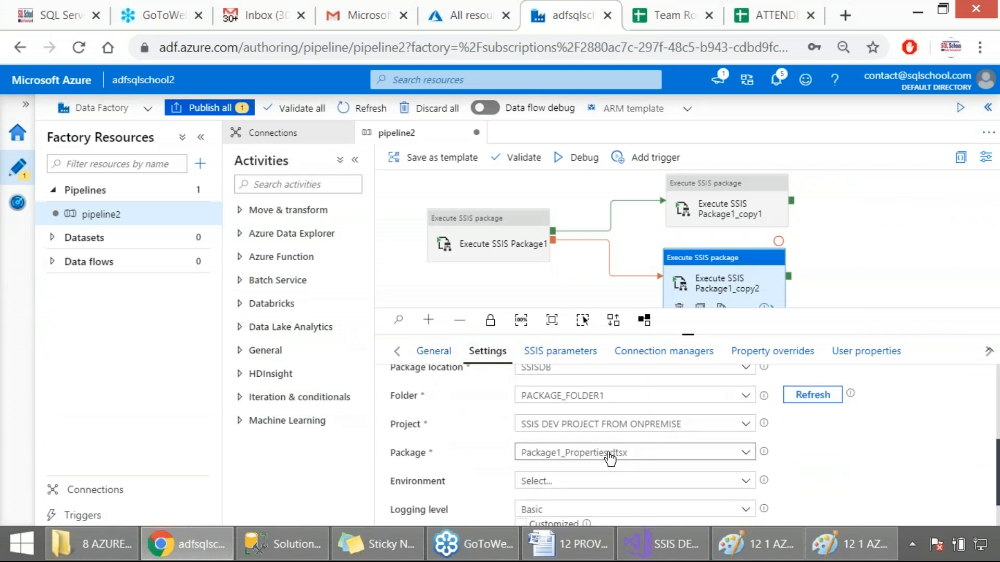
click(610, 458)
scroll(613, 469, down, 1)
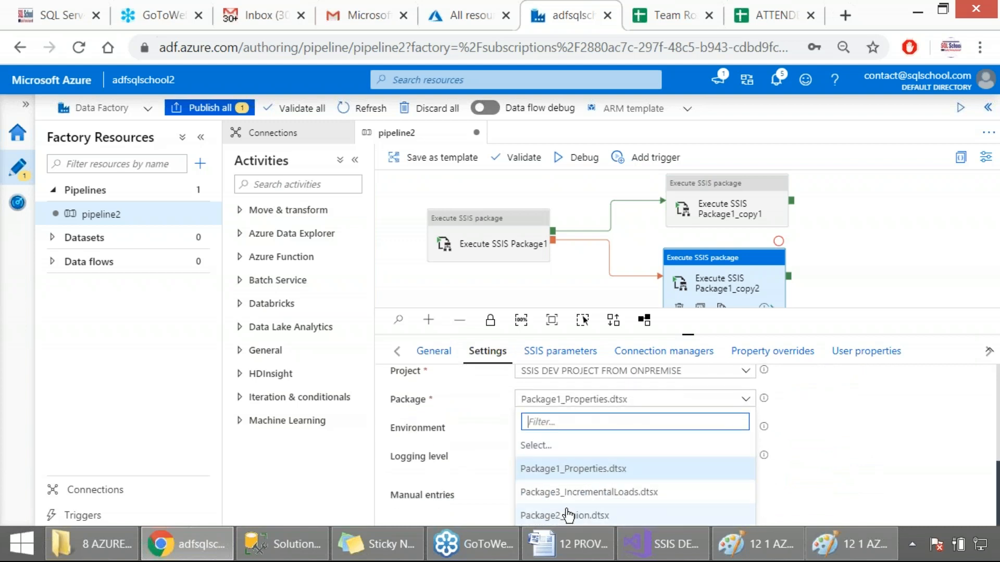
click(573, 493)
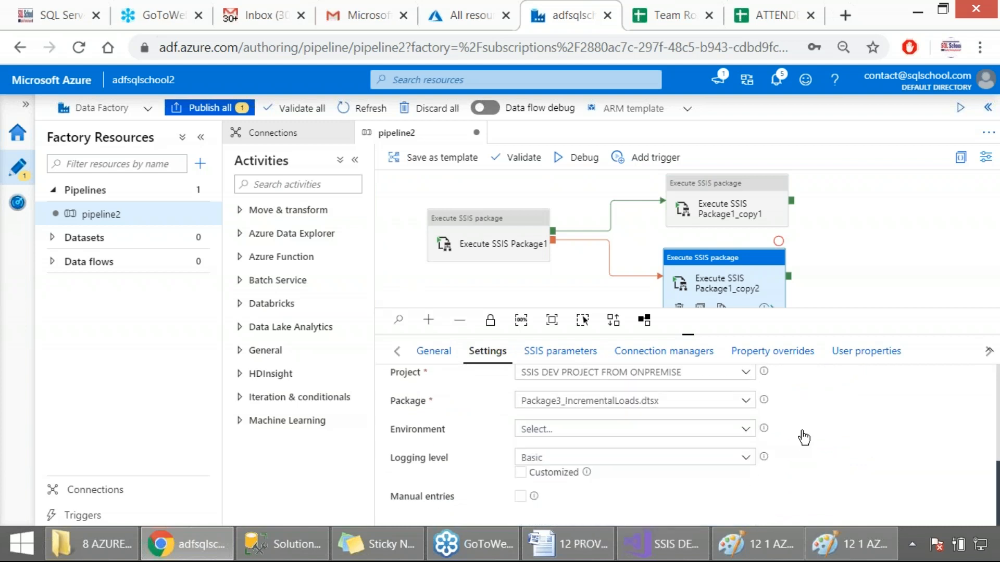
key(Print)
drag(0, 109, 873, 527)
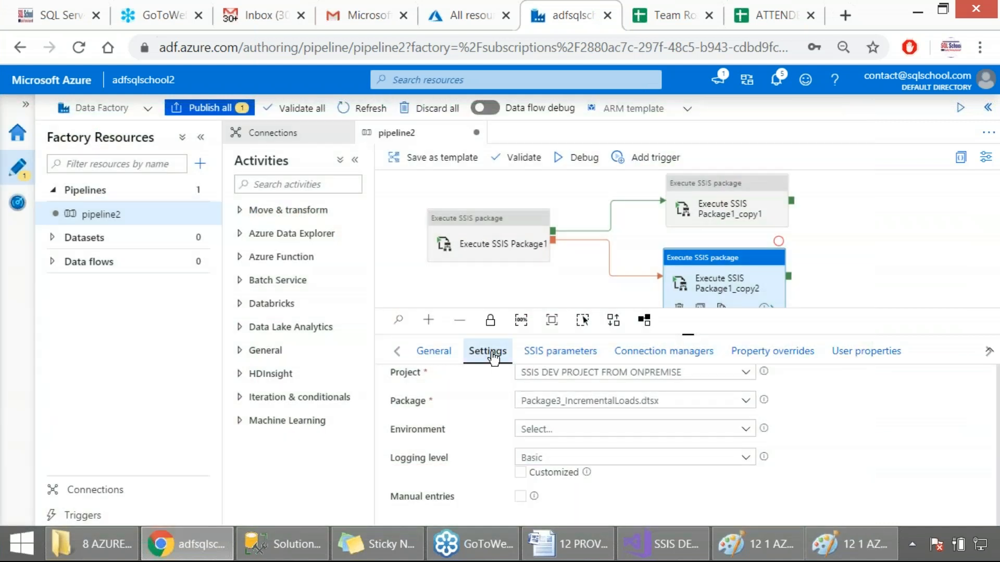
Step: Review the SSIS parameter values of Execute SSIS Package1_copy2 and of Execute SSIS Package1_copy1
click(561, 350)
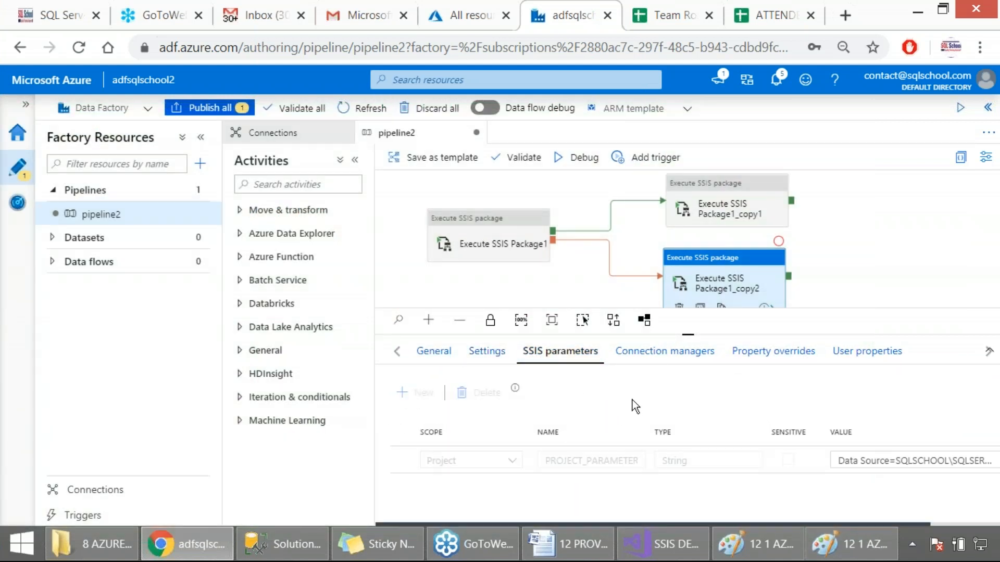
drag(649, 525, 743, 517)
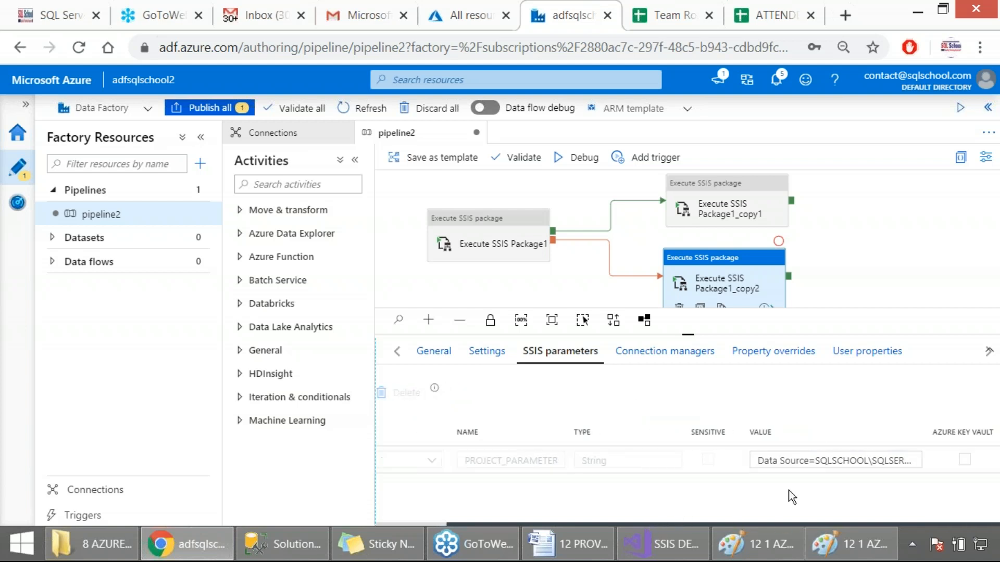
click(701, 203)
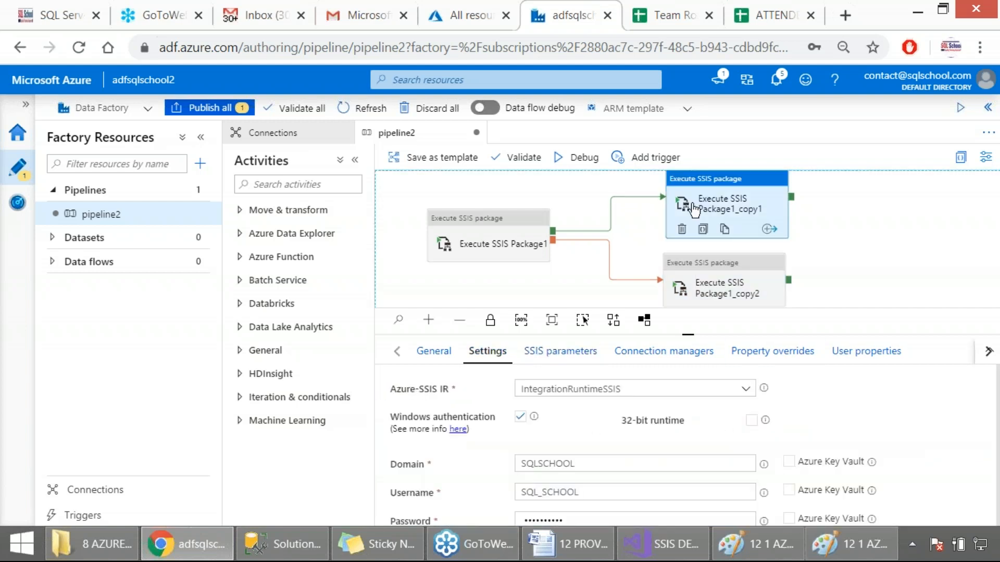
click(562, 357)
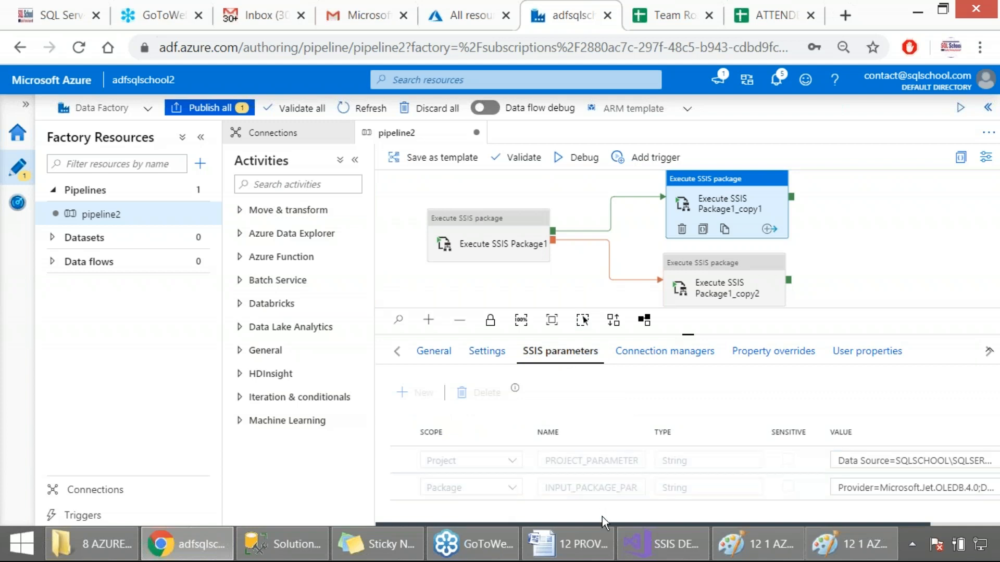
drag(596, 525, 801, 513)
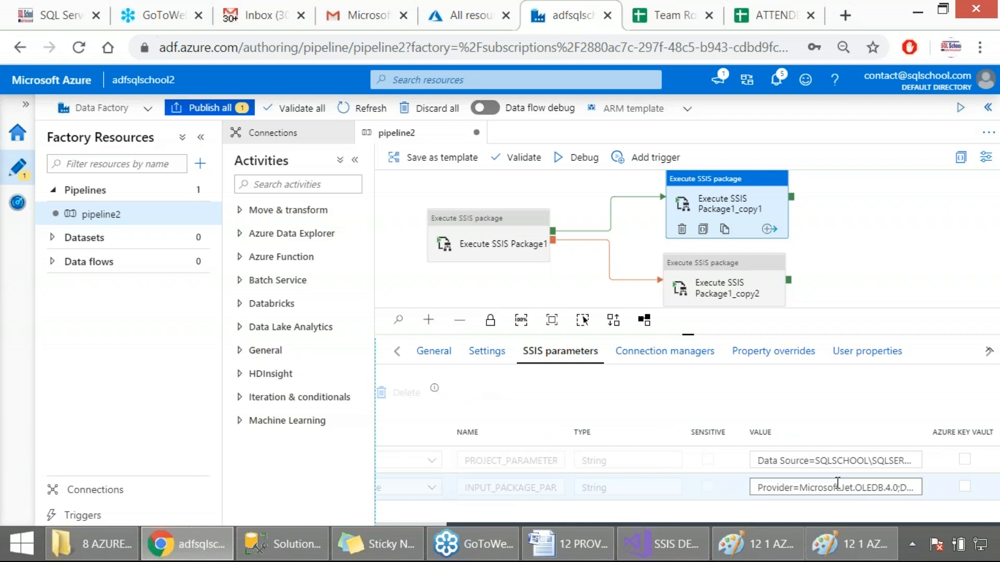
Step: Set the data source path in Execute SSIS Package1_copy1's package-scope input parameter to E:\BigDataInput.xls, keeping the rest of the connection string
click(903, 488)
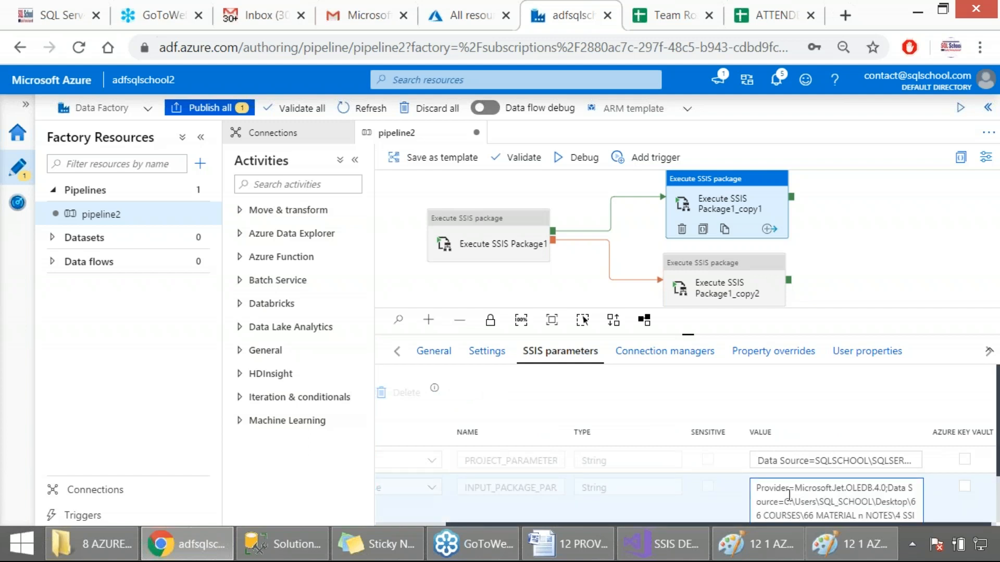
drag(786, 501, 778, 465)
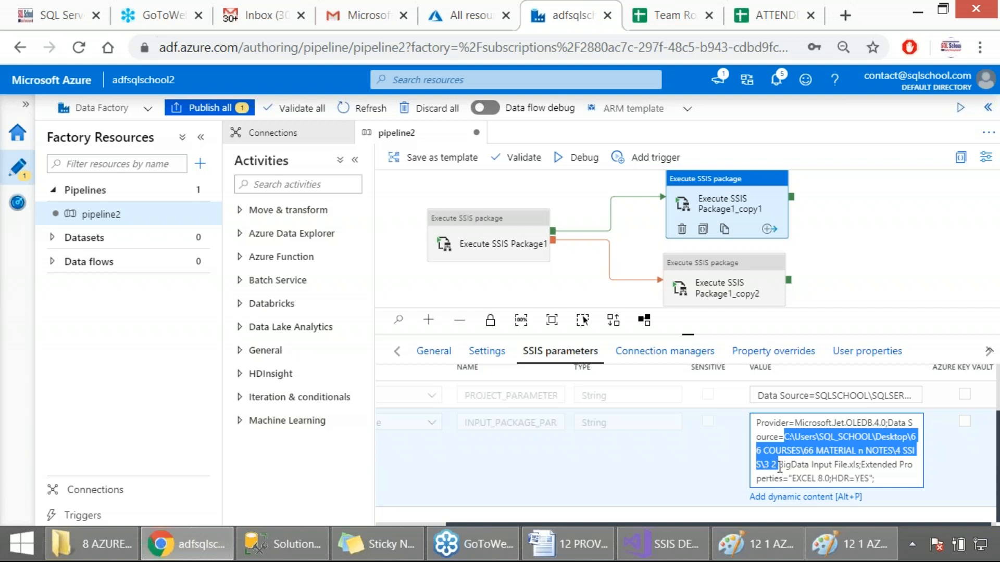
text(E)
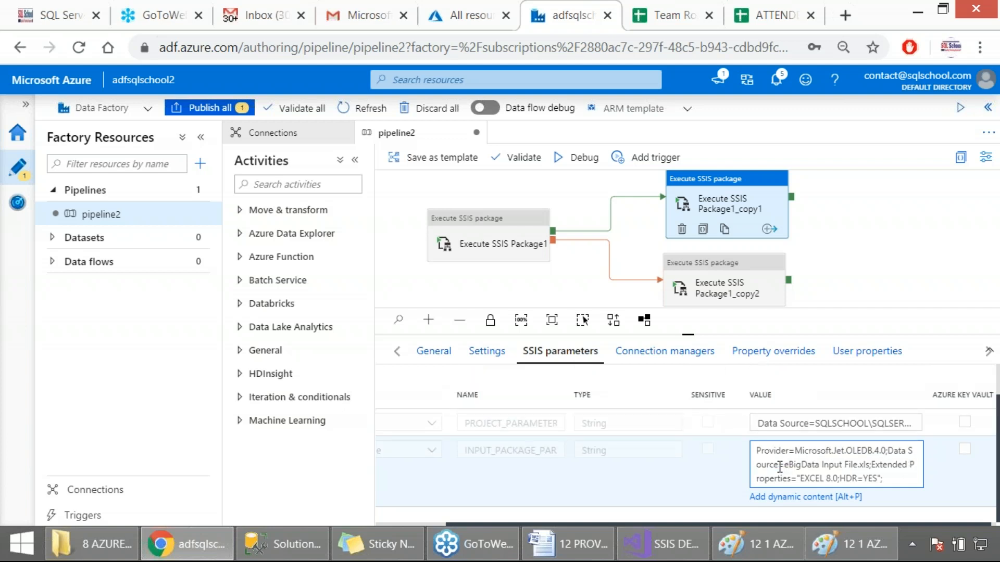
text(:\)
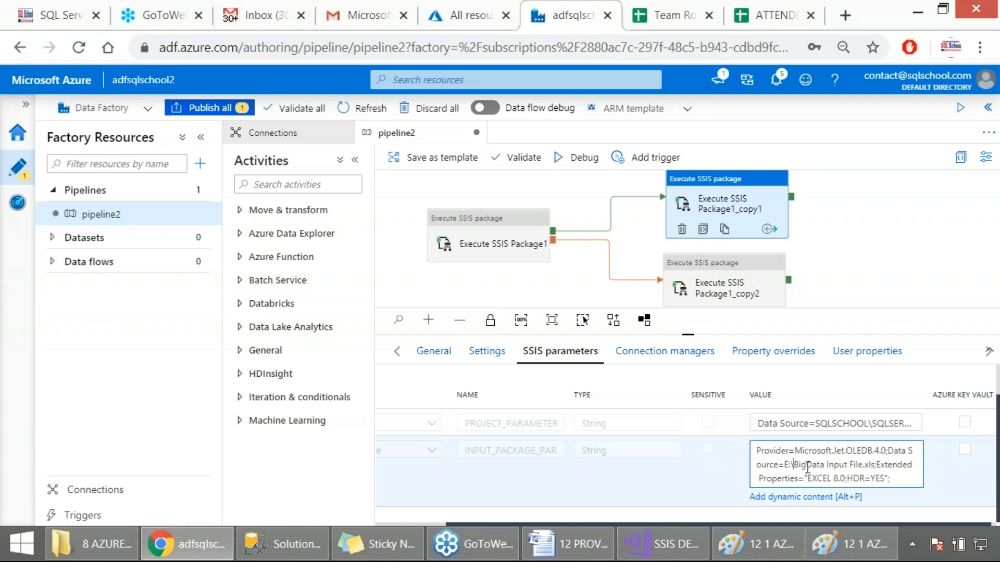
drag(793, 468, 847, 468)
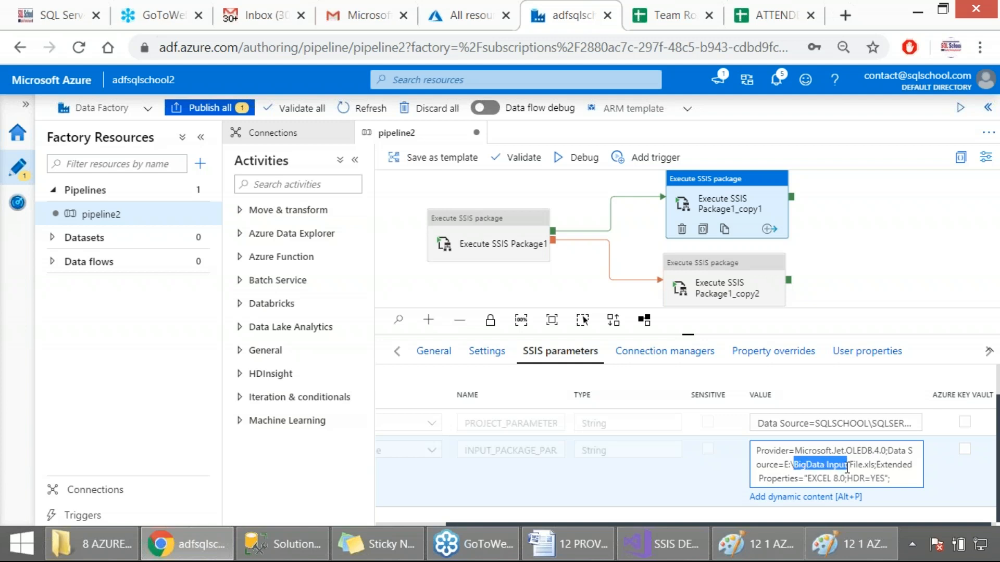
click(816, 467)
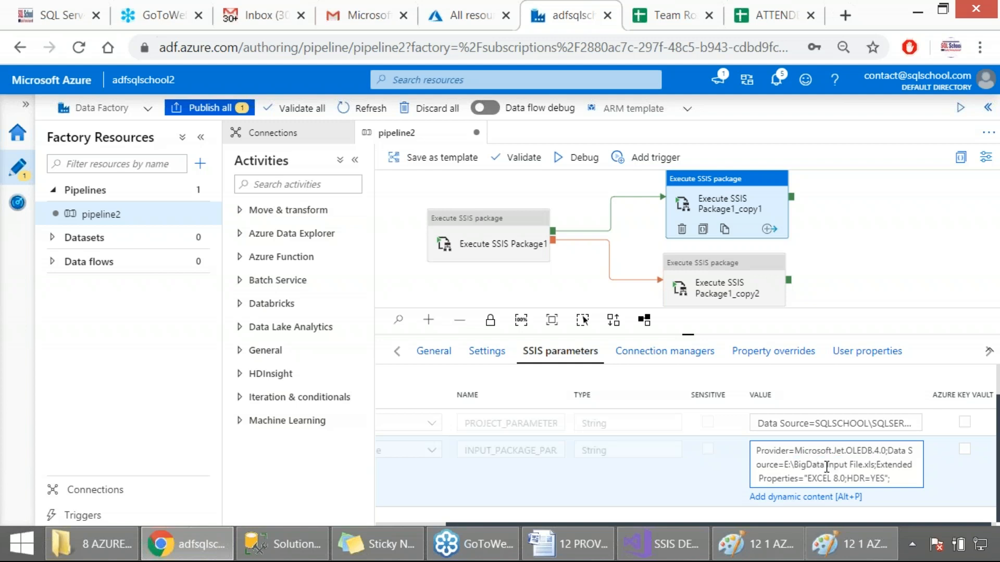
key(Delete)
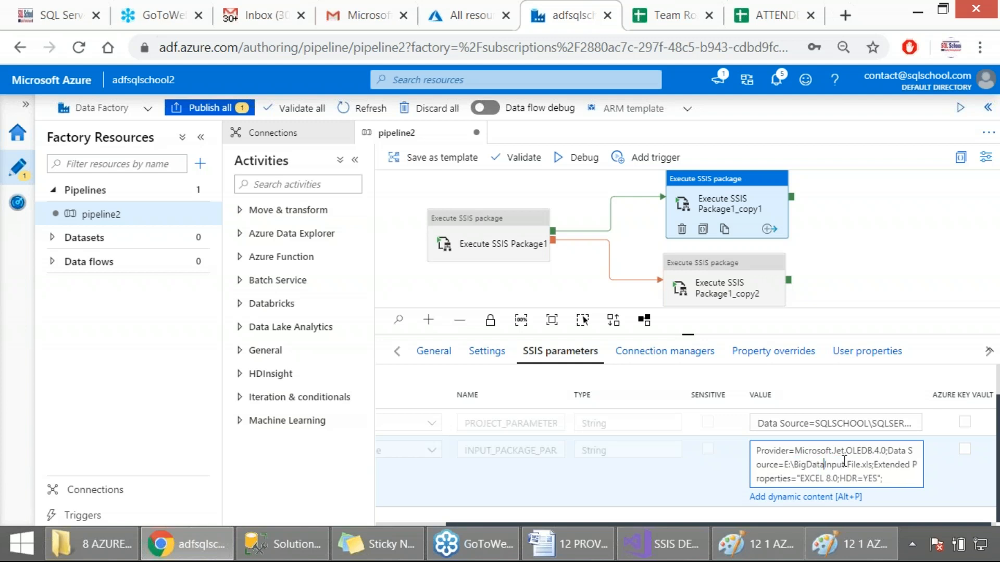
double_click(853, 465)
key(Delete)
key(BackSpace)
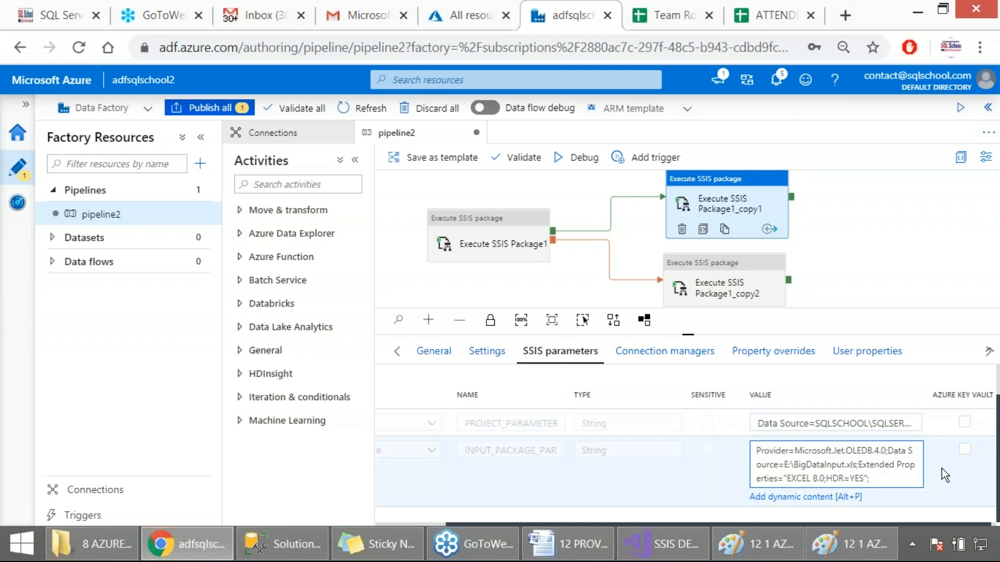
scroll(941, 468, up, 1)
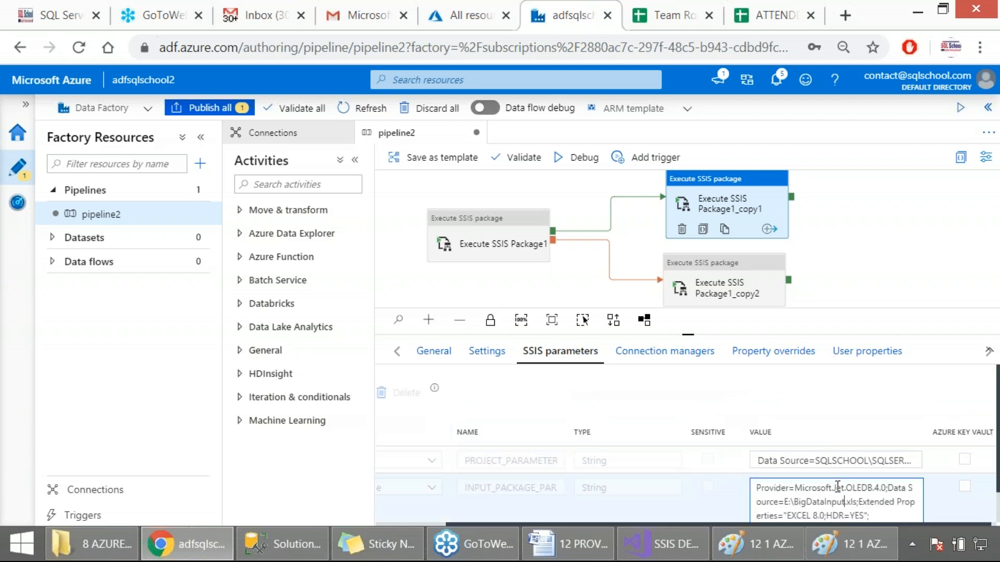
scroll(840, 488, down, 1)
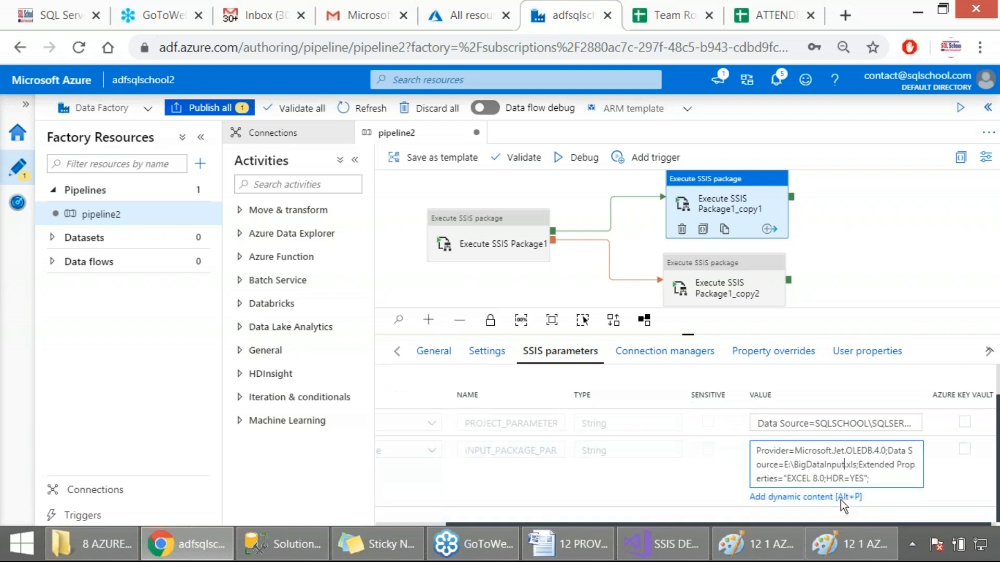
Step: Switch to File Explorer and copy 3 2 BigData Input File from Desktop\66 COURSES\66 MATERIAL n NOTES\4 SSIS to the root of drive E
click(91, 544)
click(62, 191)
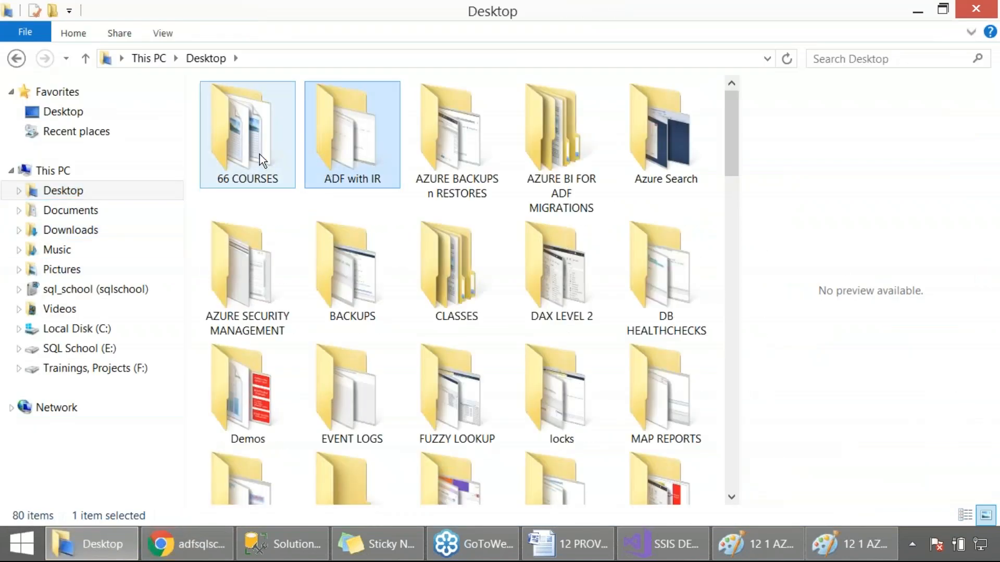
double_click(274, 159)
double_click(259, 152)
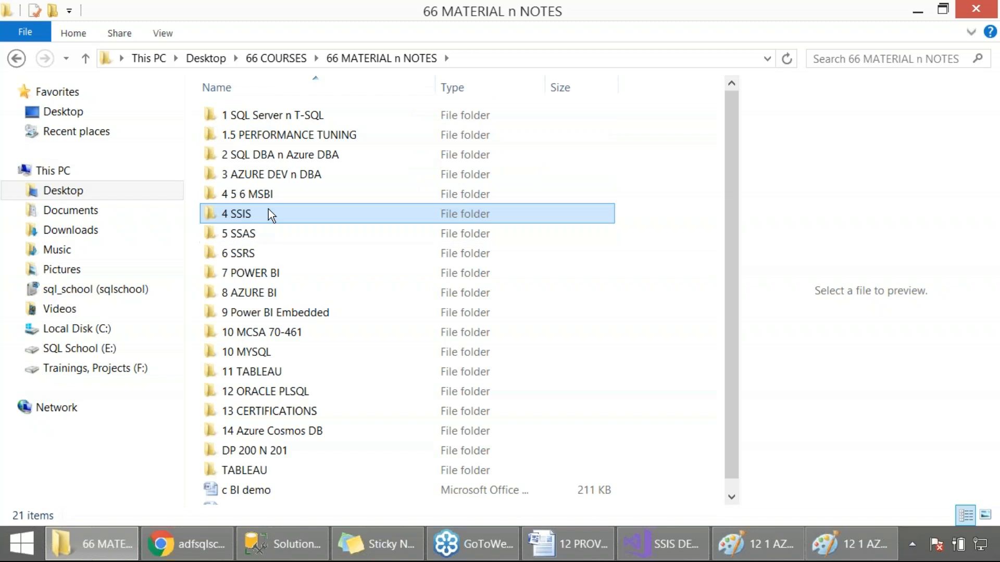
double_click(268, 211)
scroll(335, 322, down, 3)
scroll(313, 325, up, 3)
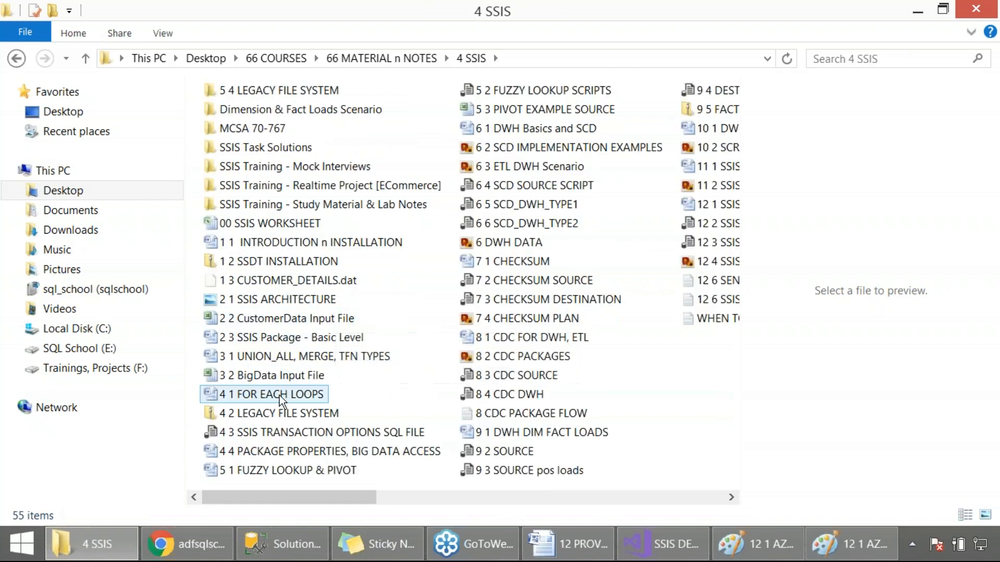
click(282, 376)
right_click(283, 382)
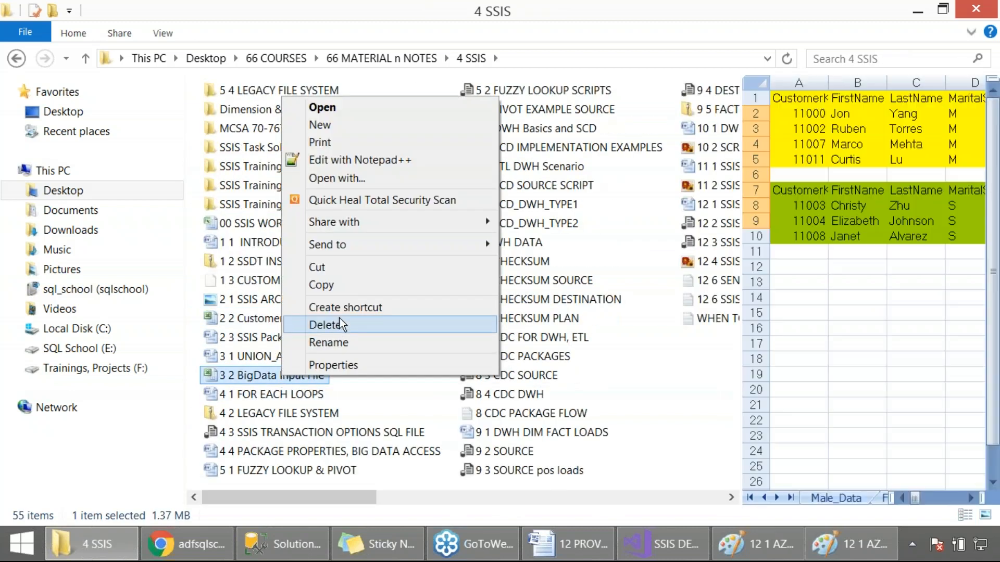
click(344, 286)
click(83, 354)
key(ctrl+v)
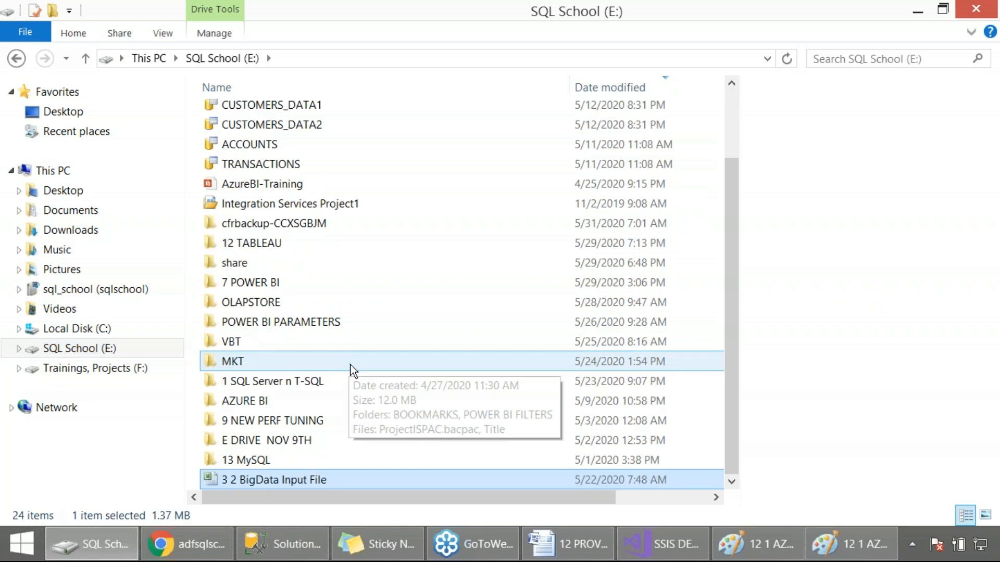
Step: Rename the copied Excel file on drive E as BigDataInput
right_click(302, 487)
click(349, 454)
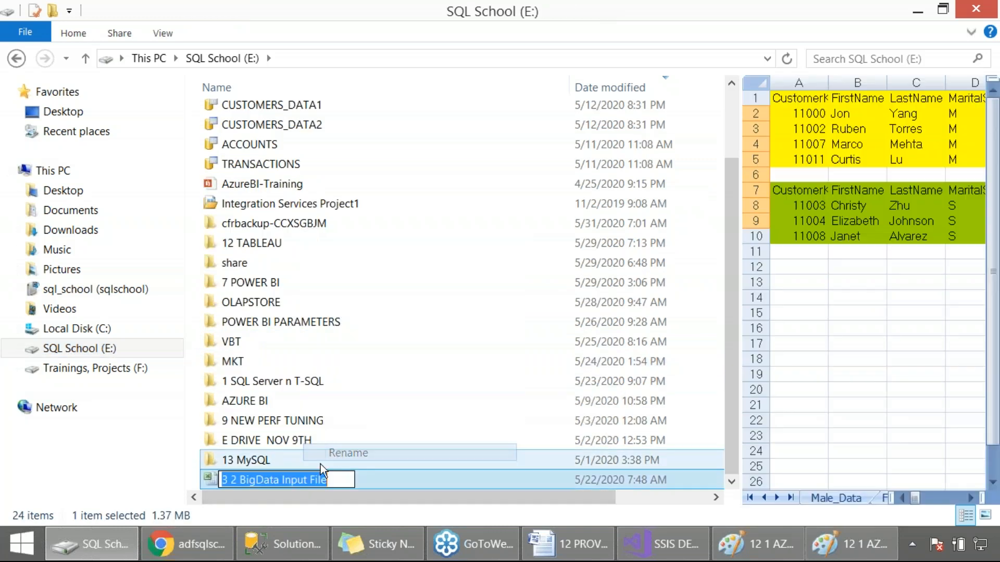
click(281, 481)
key(Delete)
drag(306, 479, 341, 479)
key(Delete)
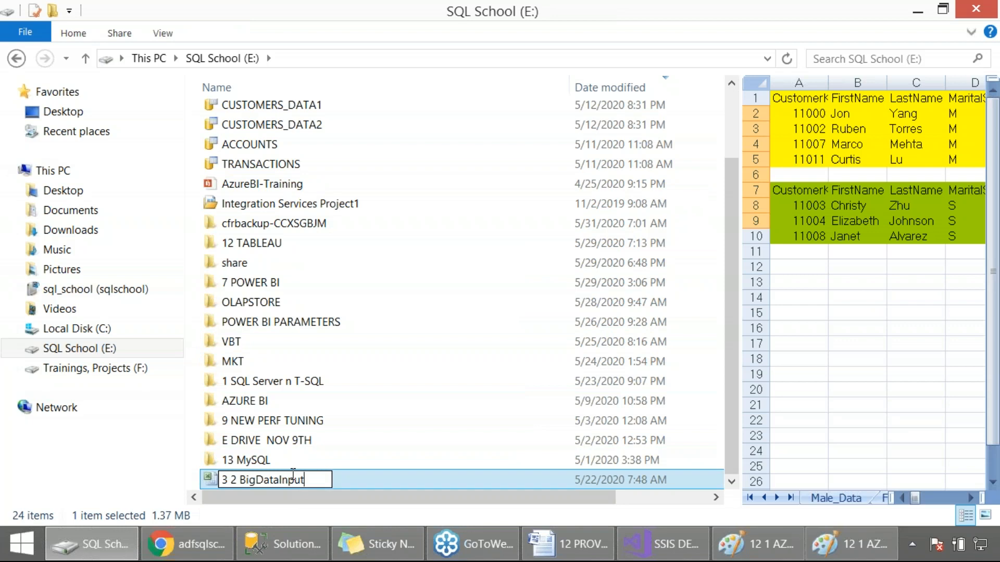
drag(239, 480, 220, 480)
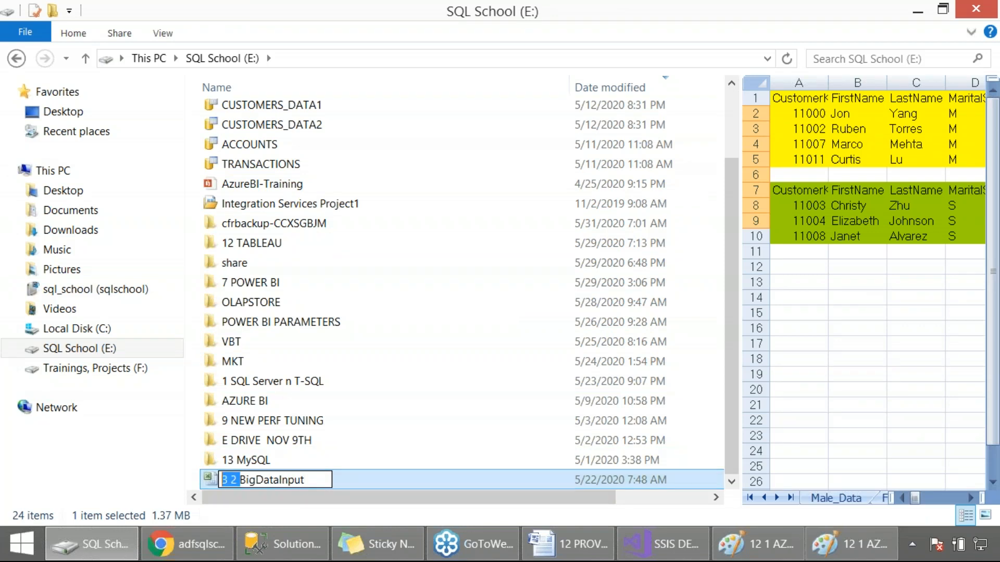
key(Delete)
click(354, 475)
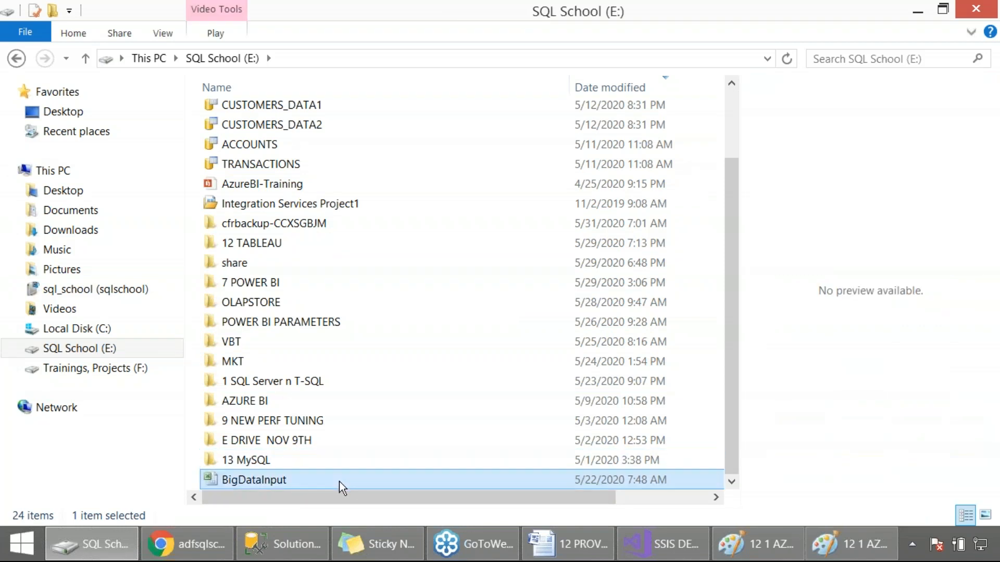
Step: Return to Azure Data Factory in the browser and capture the expanded package parameter value of Execute SSIS Package1_copy1 as a screenshot
key(alt+Tab)
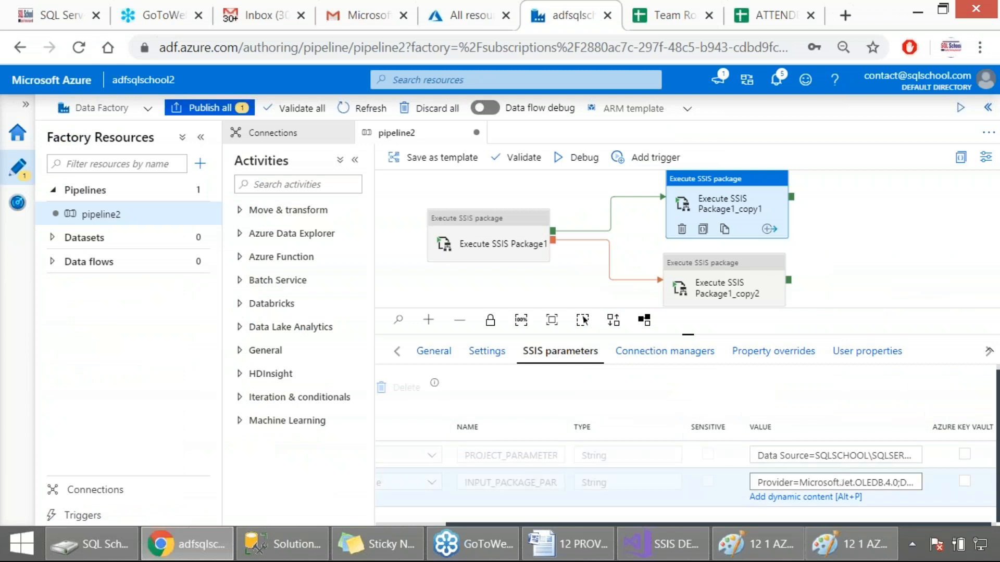
click(848, 474)
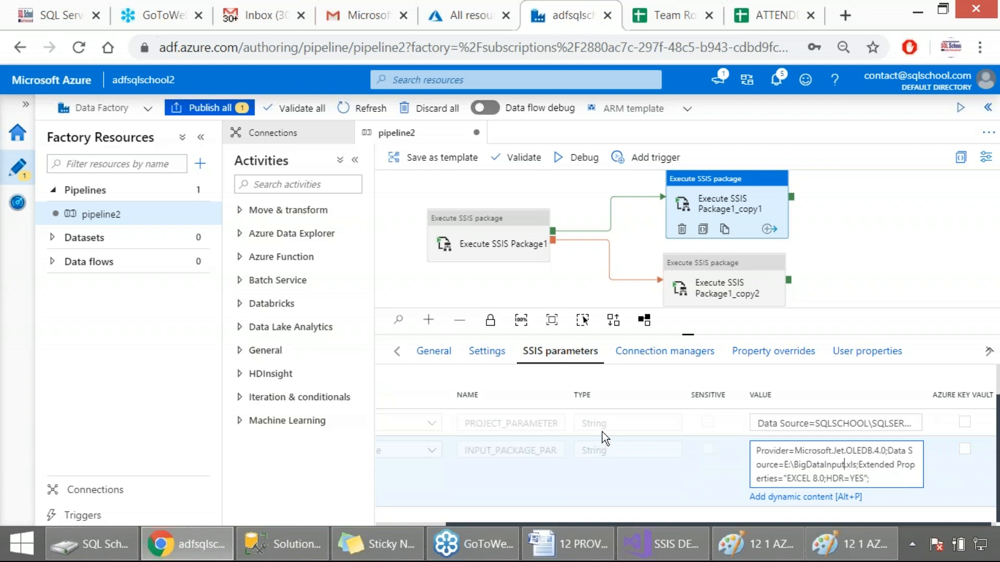
key(Print)
drag(1, 116, 936, 529)
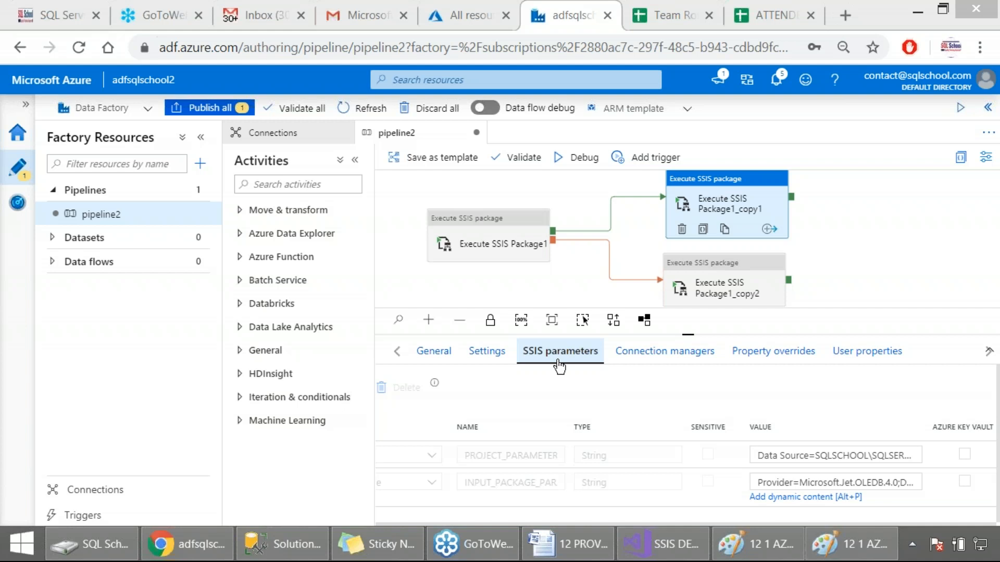
Step: Validate pipeline2, capture the pipeline validation output as a screenshot and close the output
click(547, 291)
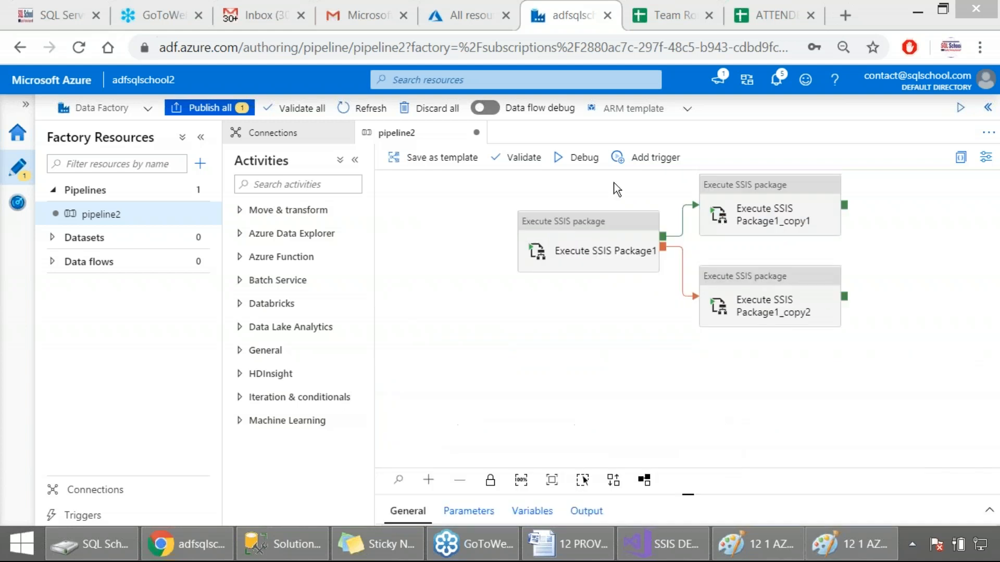
click(519, 157)
key(Print)
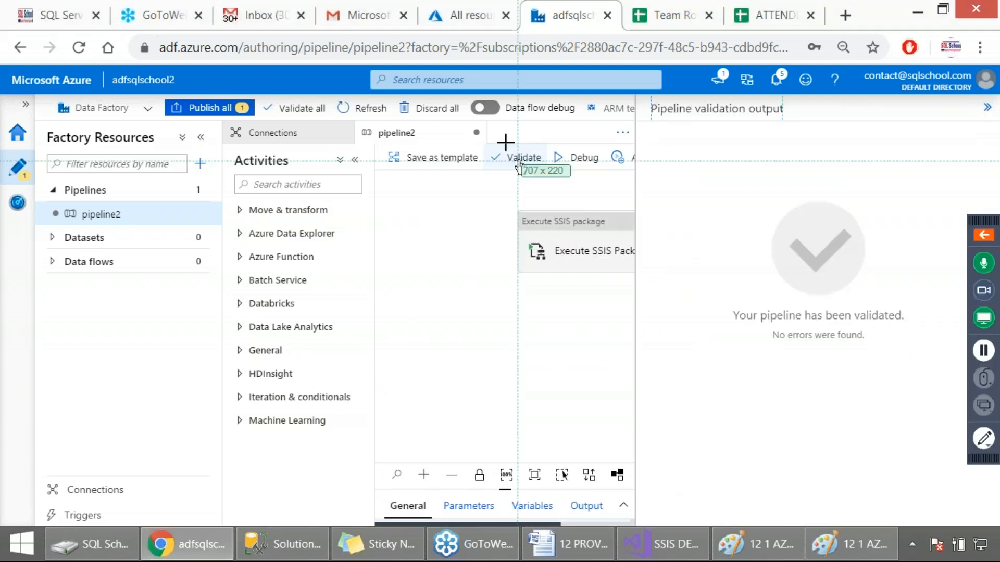
drag(0, 95, 636, 399)
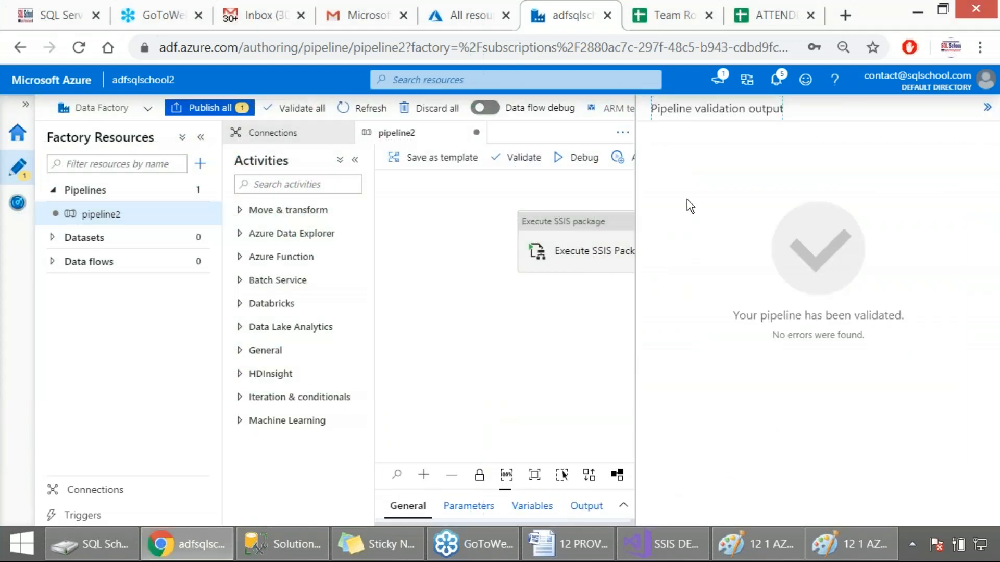
click(987, 107)
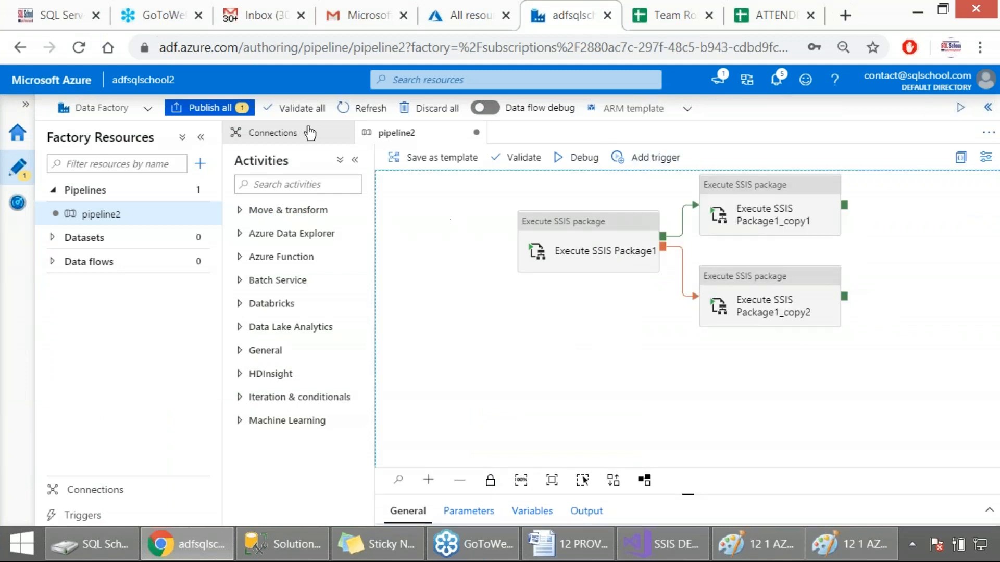
Step: Validate the entire data factory, capture the factory validation output as a screenshot and close the output
click(298, 108)
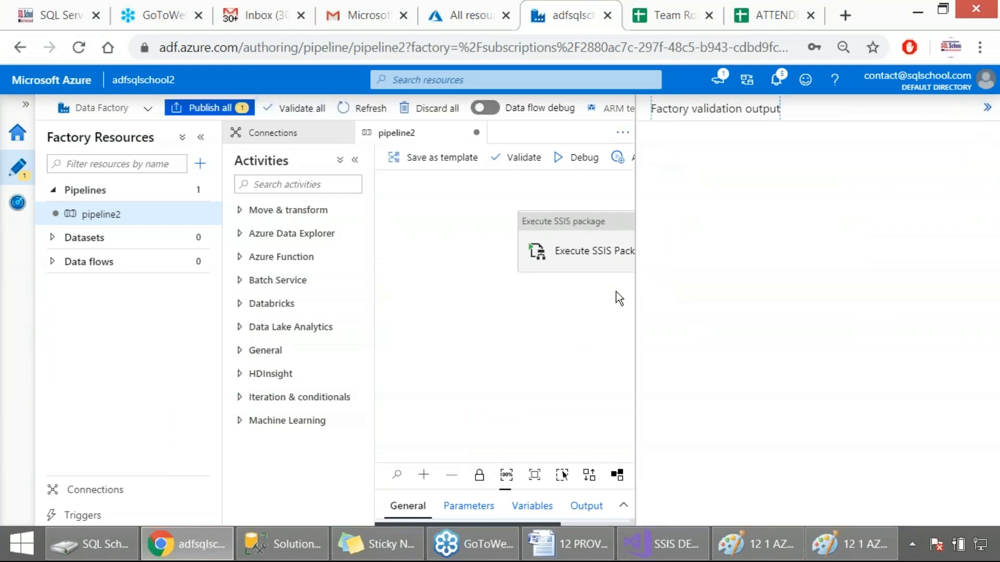
key(Print)
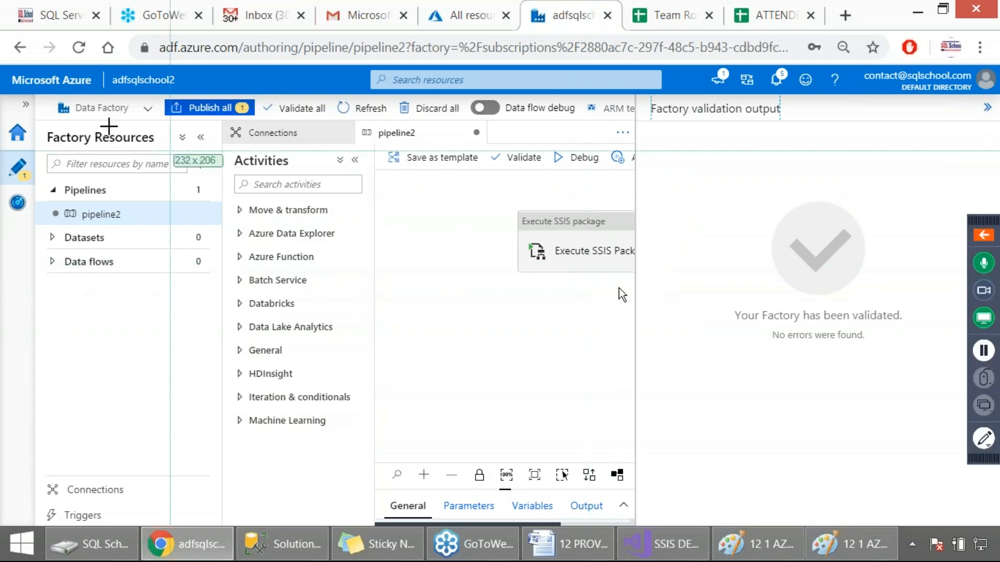
drag(1, 97, 954, 494)
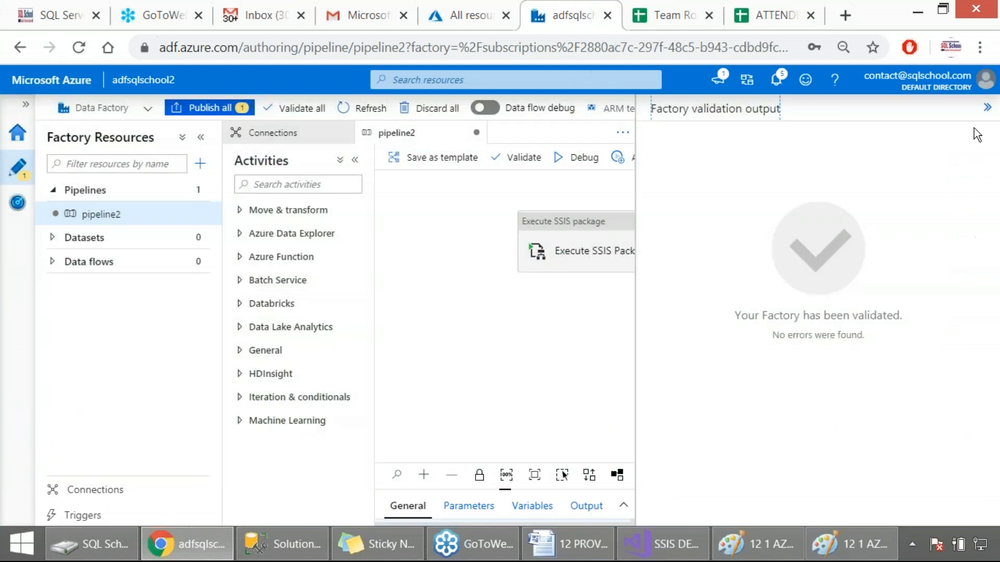
click(986, 108)
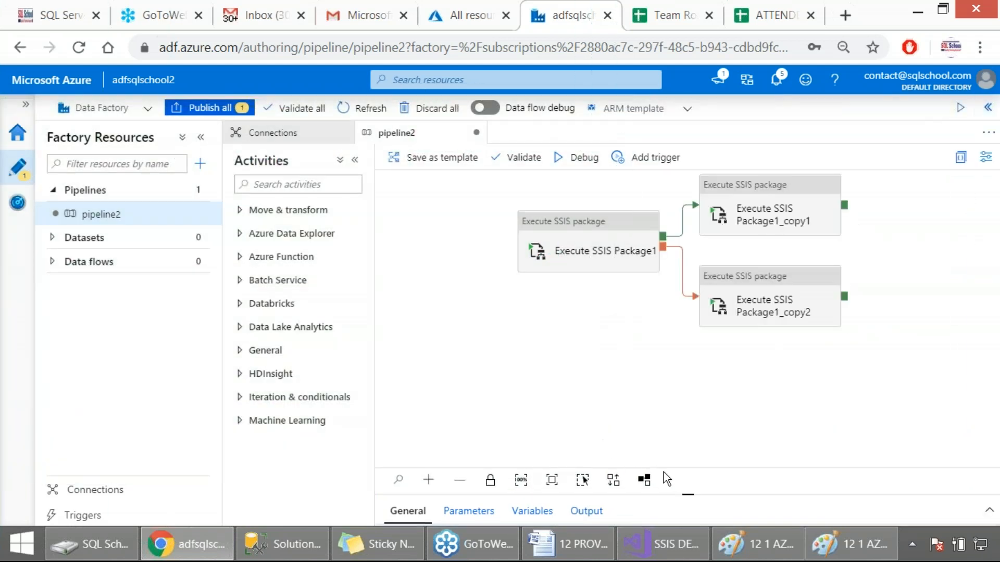
Step: Enable the 32-bit runtime for the Execute SSIS Package1 activity and review its authentication and package settings
drag(690, 496, 687, 385)
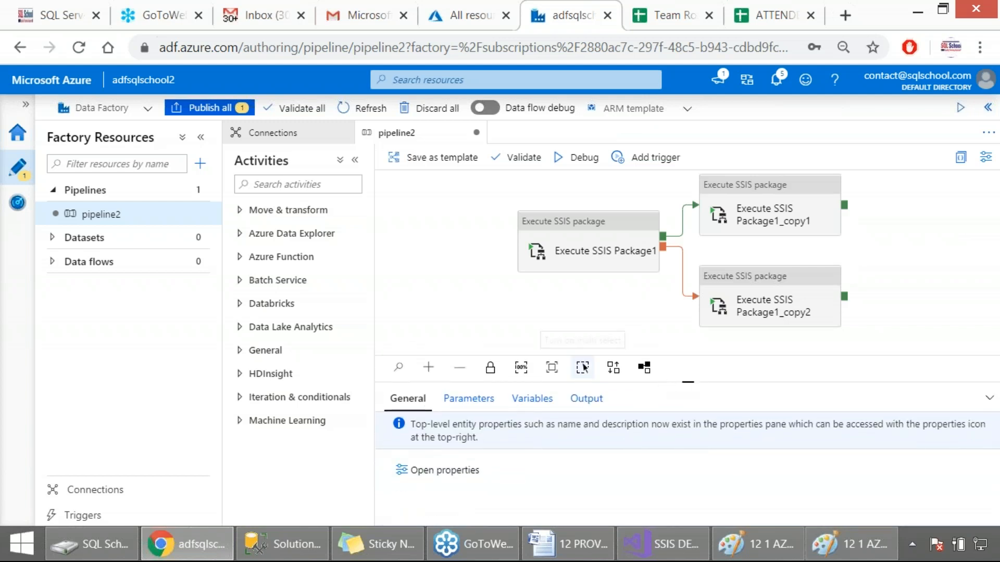
click(604, 269)
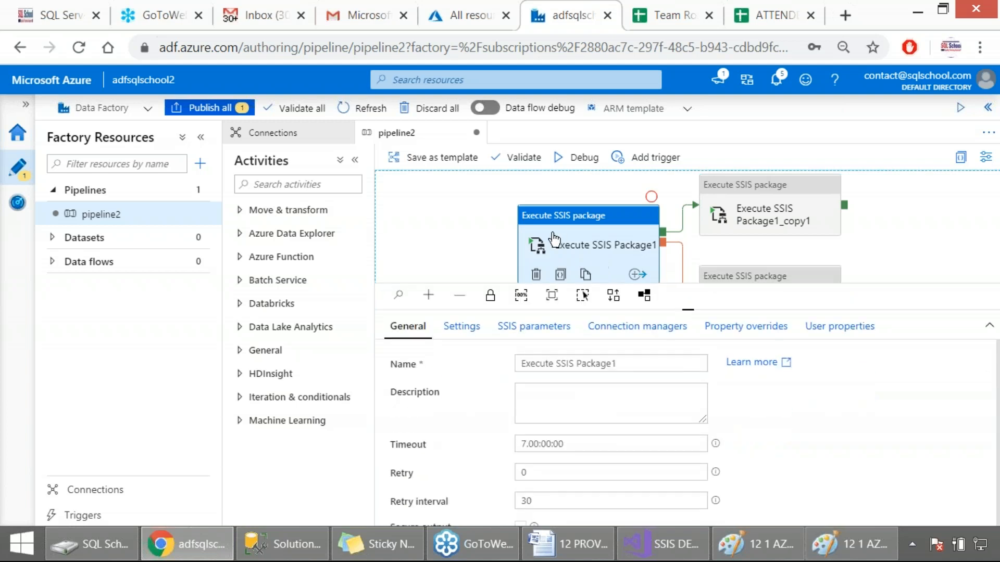
click(457, 330)
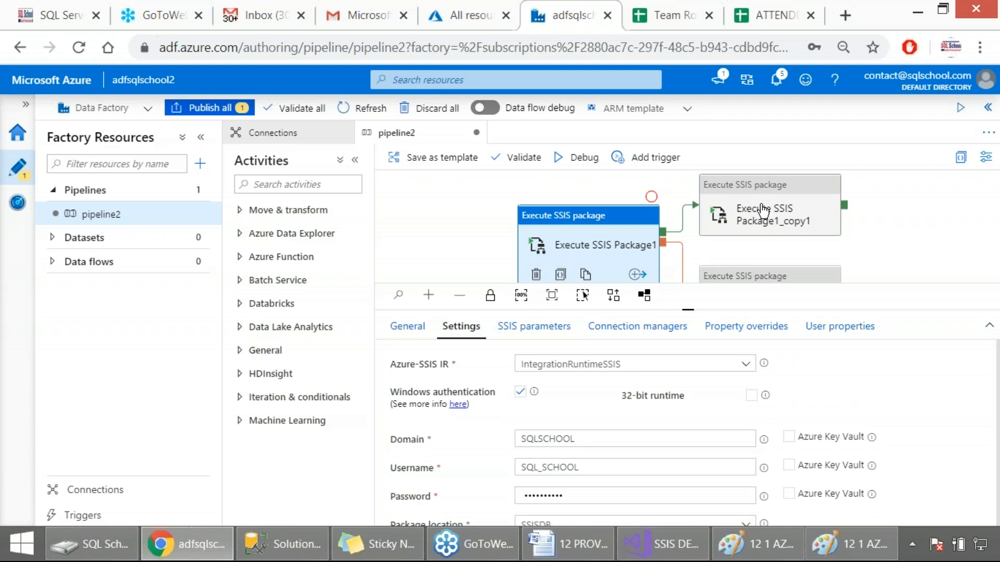
click(751, 392)
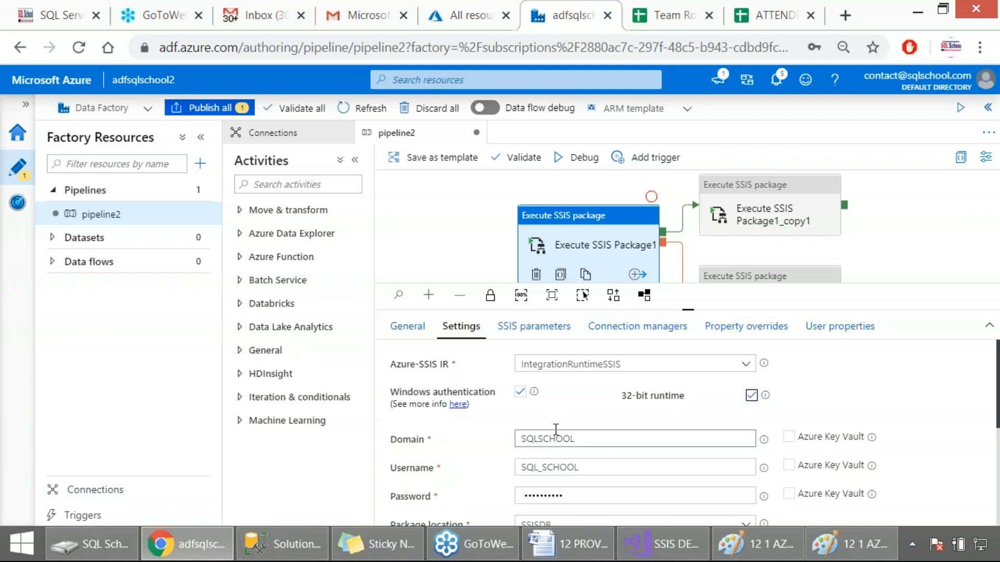
scroll(555, 432, down, 2)
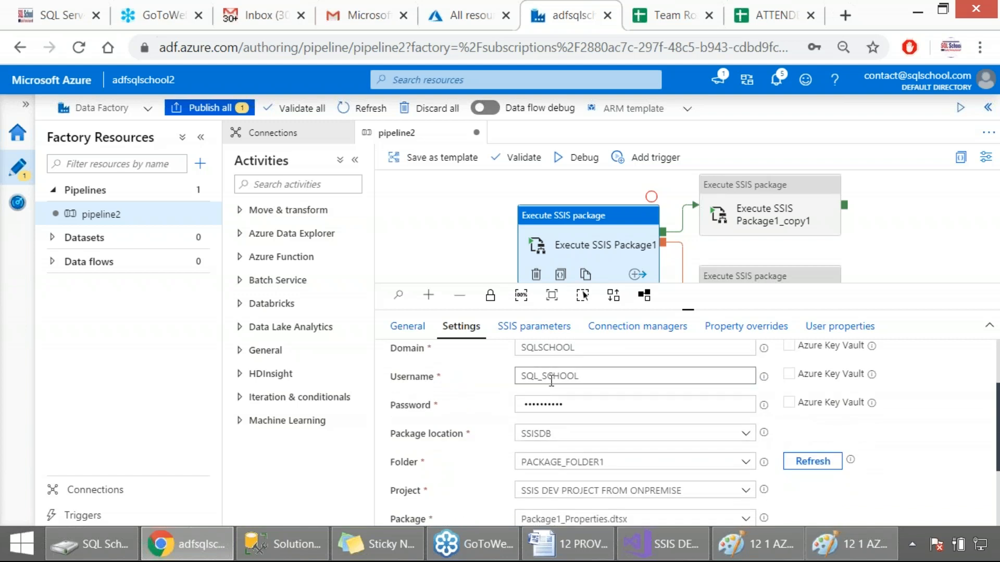
scroll(552, 380, up, 2)
mouse_move(765, 443)
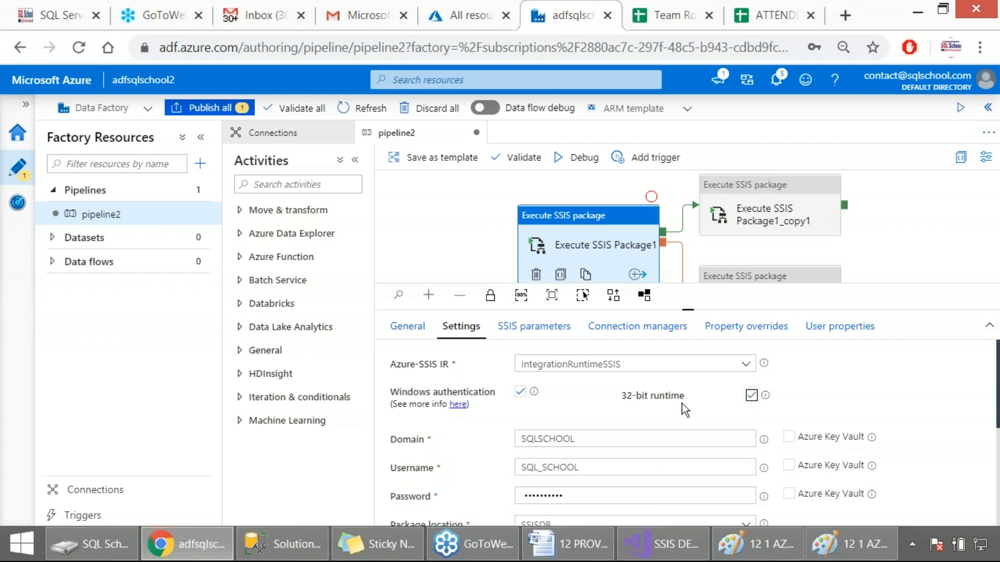
scroll(679, 405, down, 2)
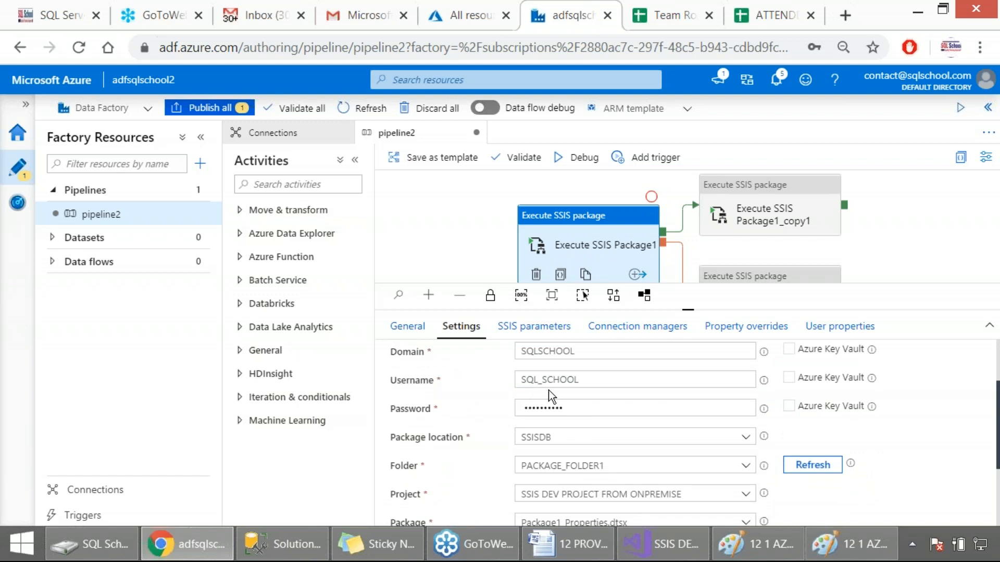
click(542, 411)
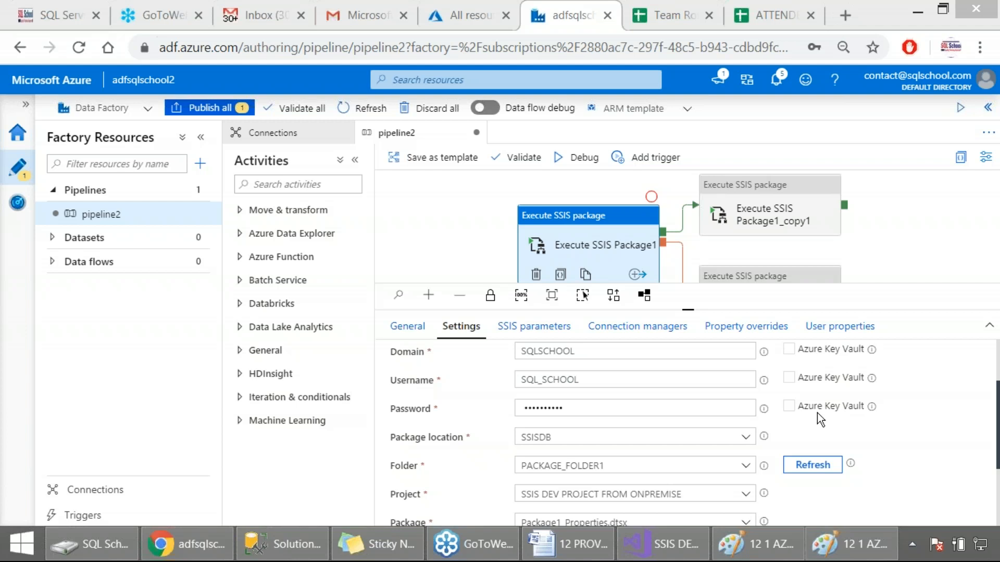
Step: Validate pipeline2 and the entire data factory again, closing each validation output
click(521, 157)
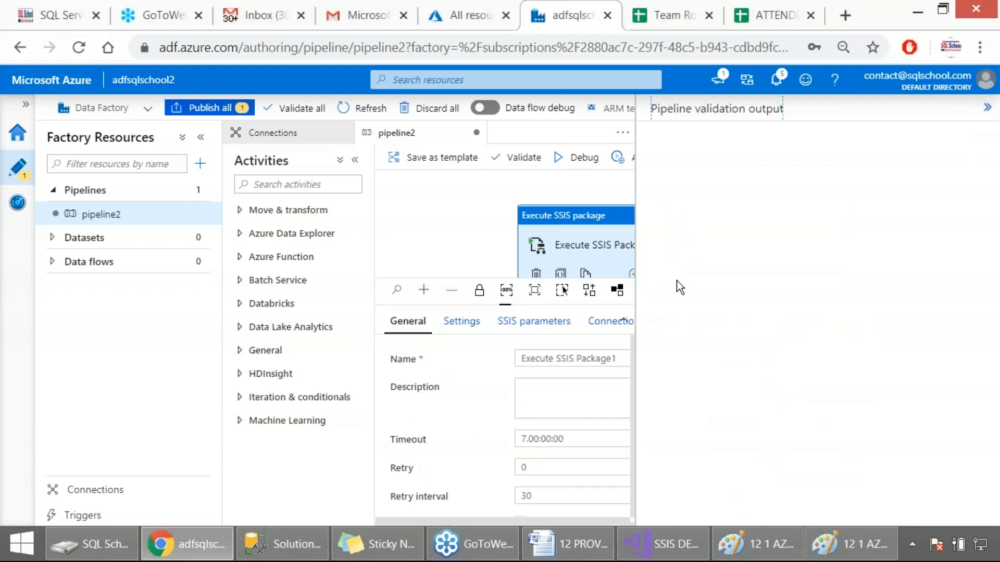
click(987, 107)
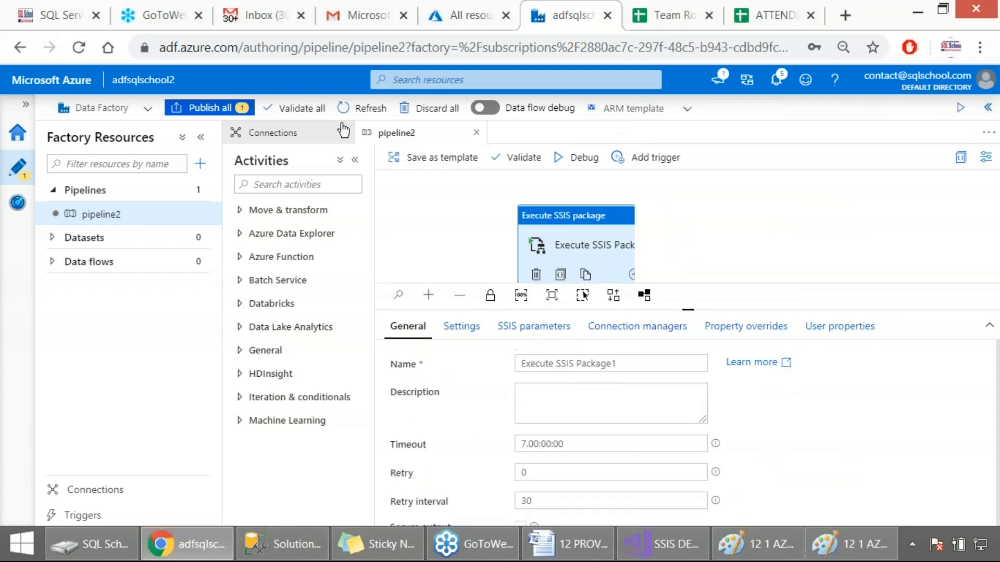
click(298, 108)
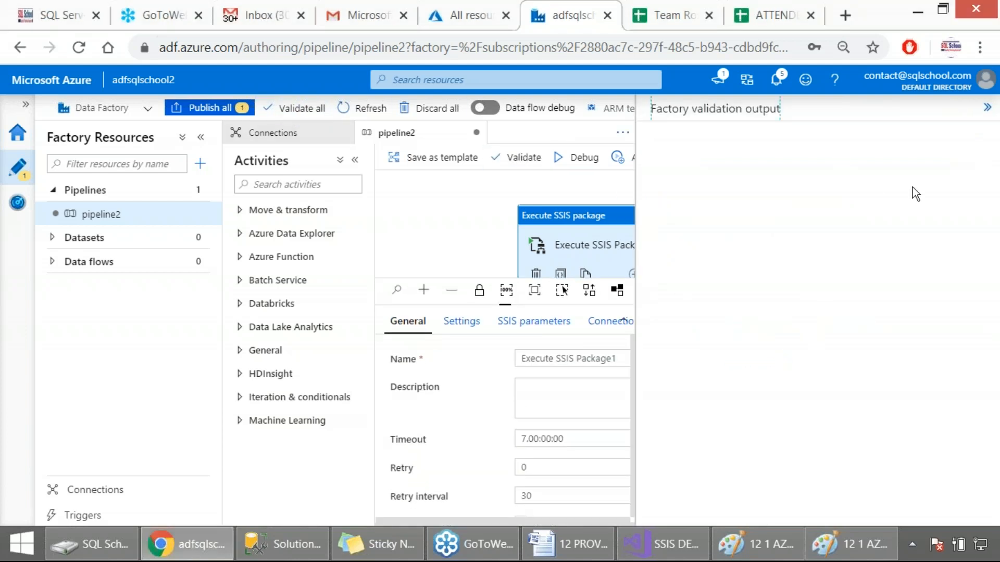
click(987, 107)
Step: Publish the pending pipeline2 changes, capturing the list of pending changes as a screenshot before confirming
click(191, 110)
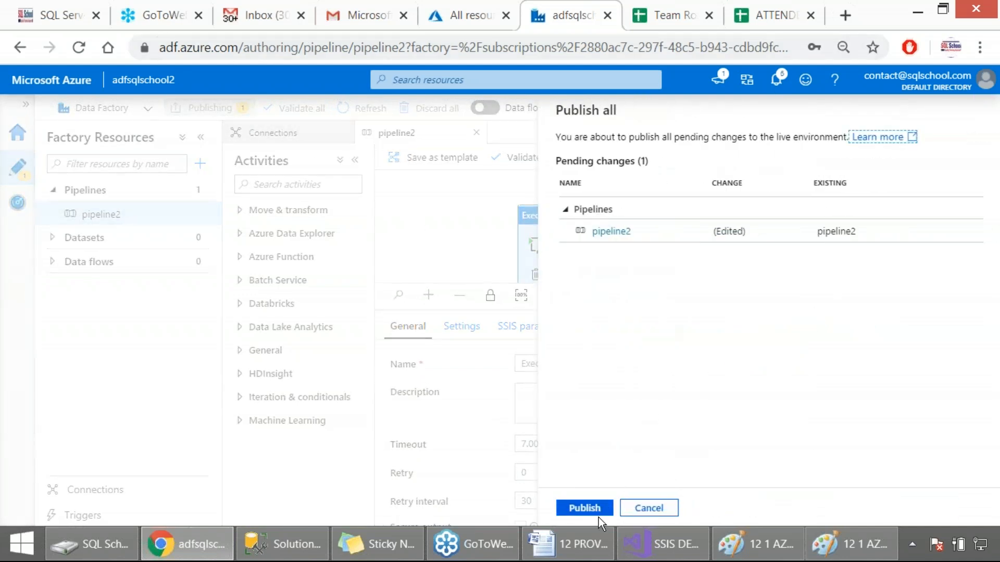
key(Print)
drag(4, 94, 929, 521)
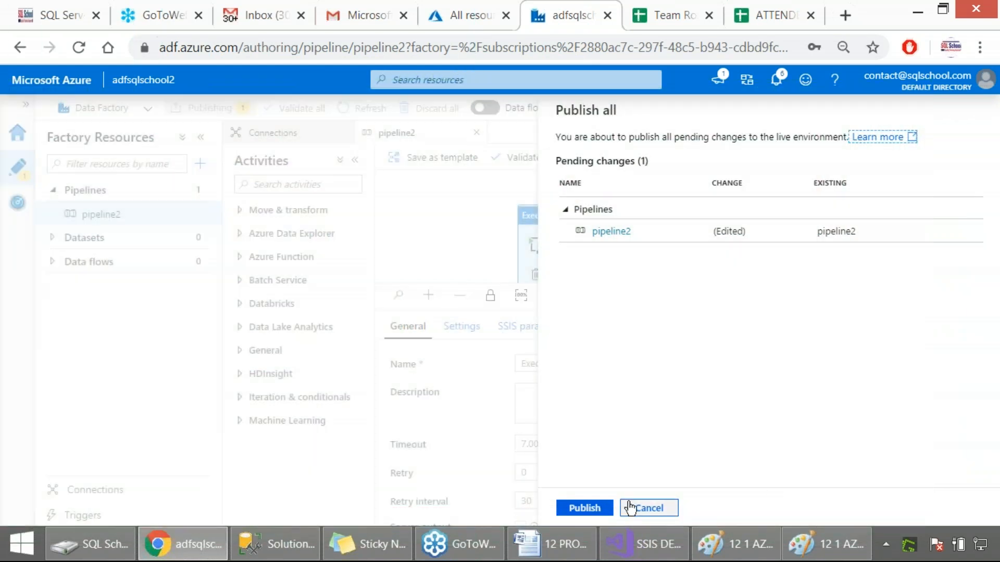
click(584, 508)
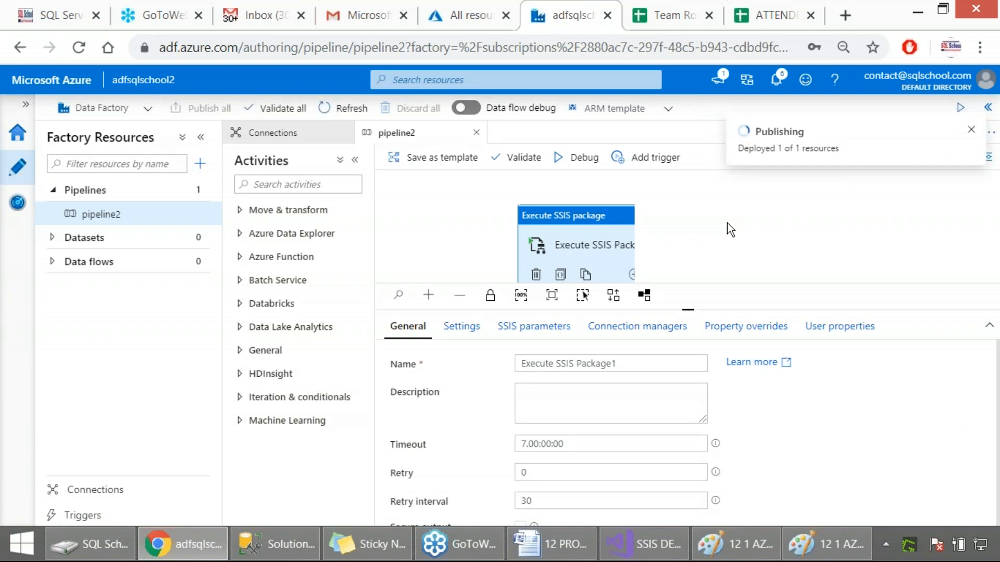
Step: Capture the publishing notification together with the pipeline page as a screenshot and dismiss the notification
key(Print)
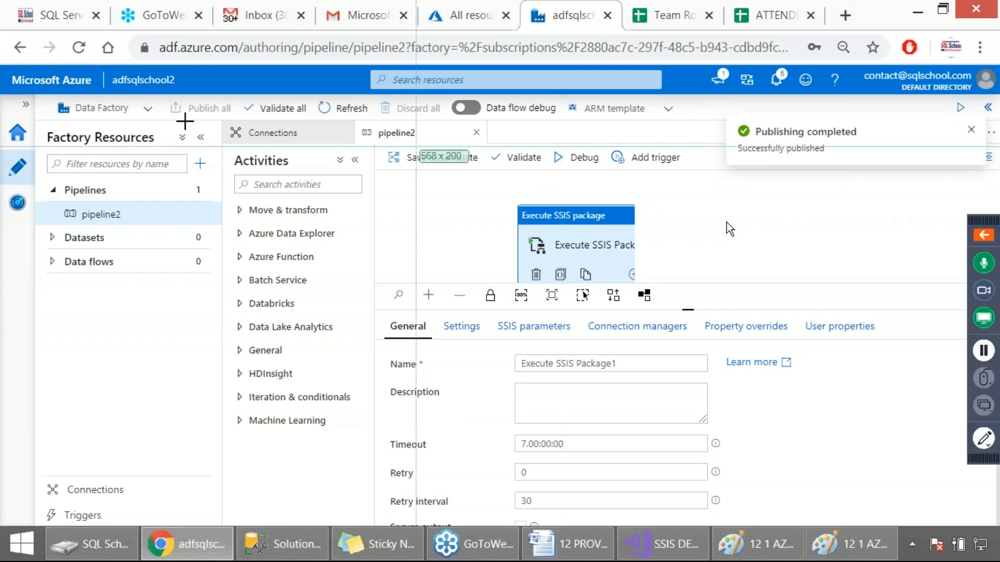
drag(0, 65, 860, 369)
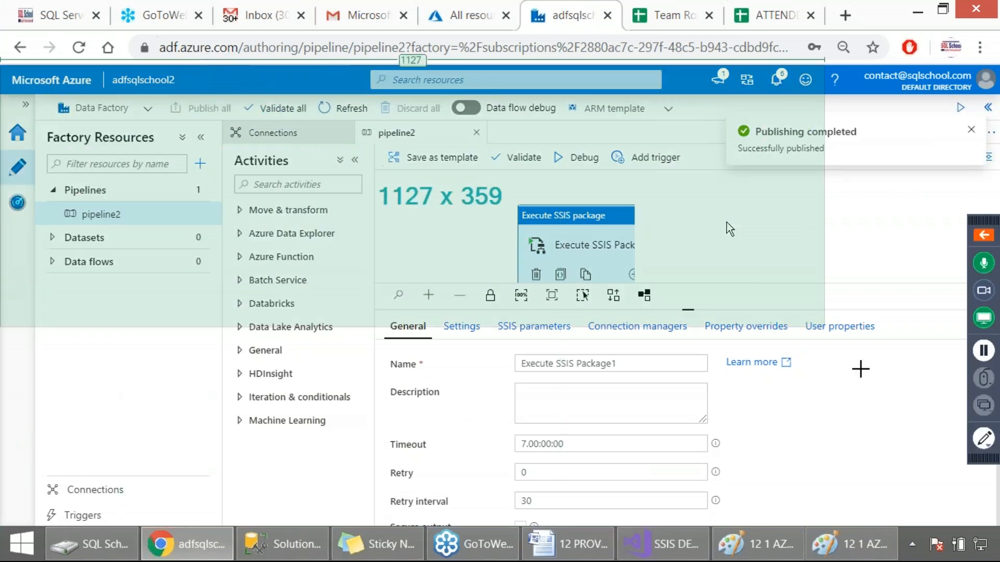
click(972, 130)
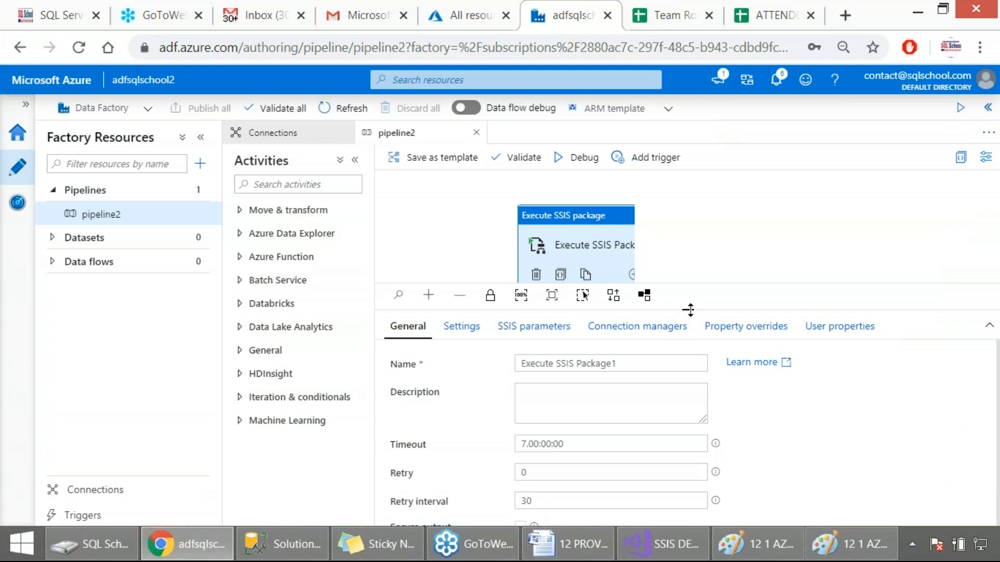
Step: Enlarge the pipeline canvas and trigger an on-demand run of pipeline2, capturing the Pipeline run pane as a screenshot before confirming
click(688, 310)
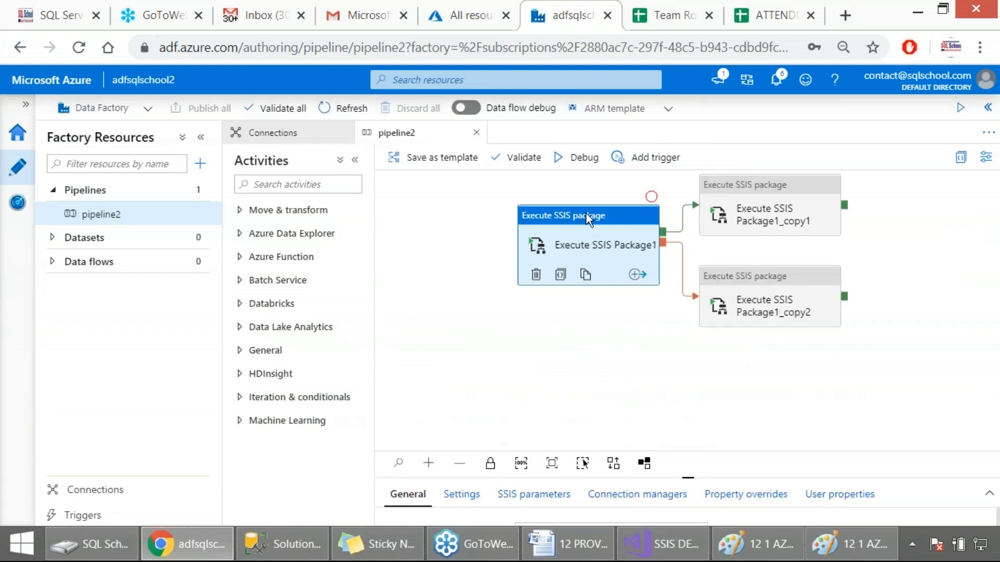
click(769, 231)
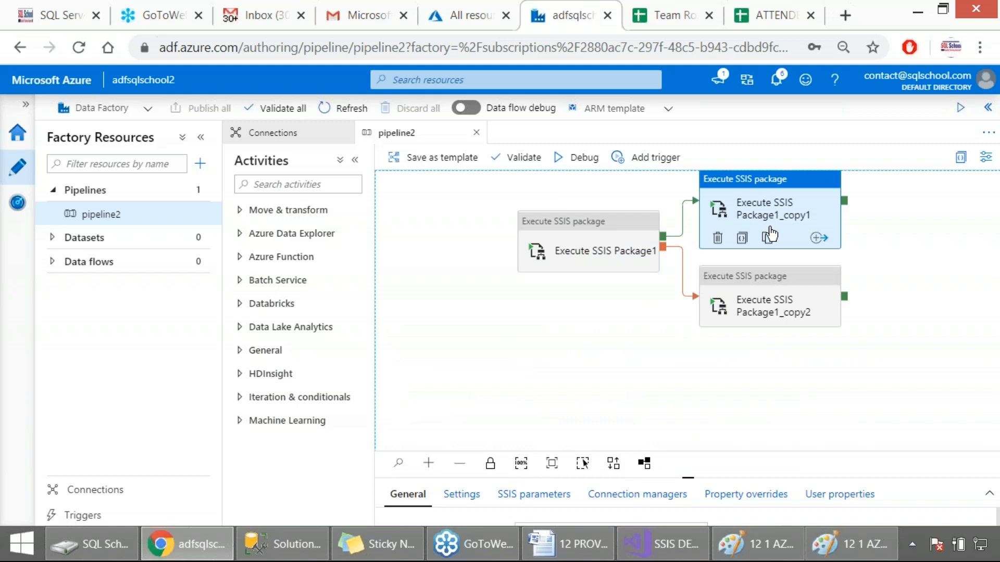
click(777, 304)
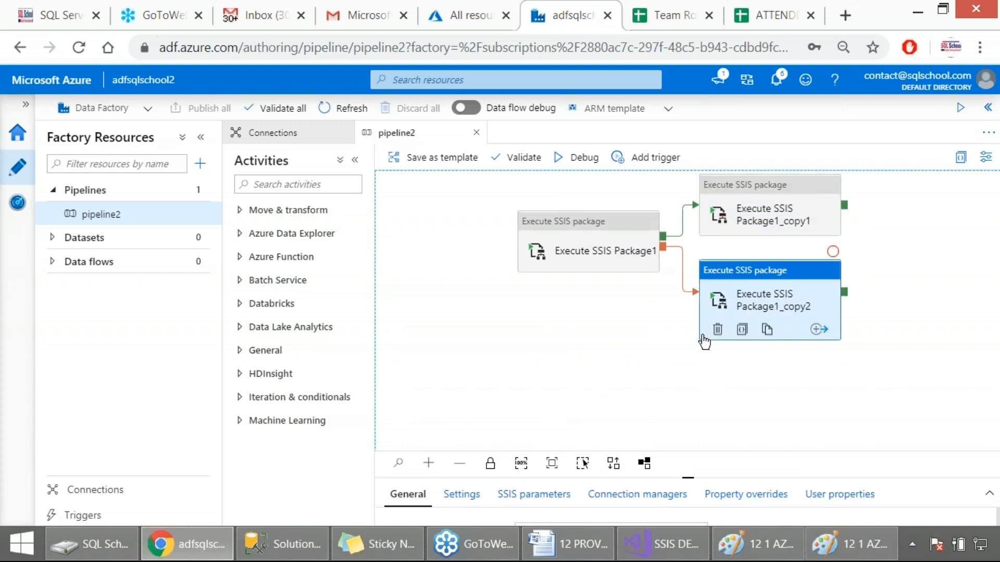
click(655, 158)
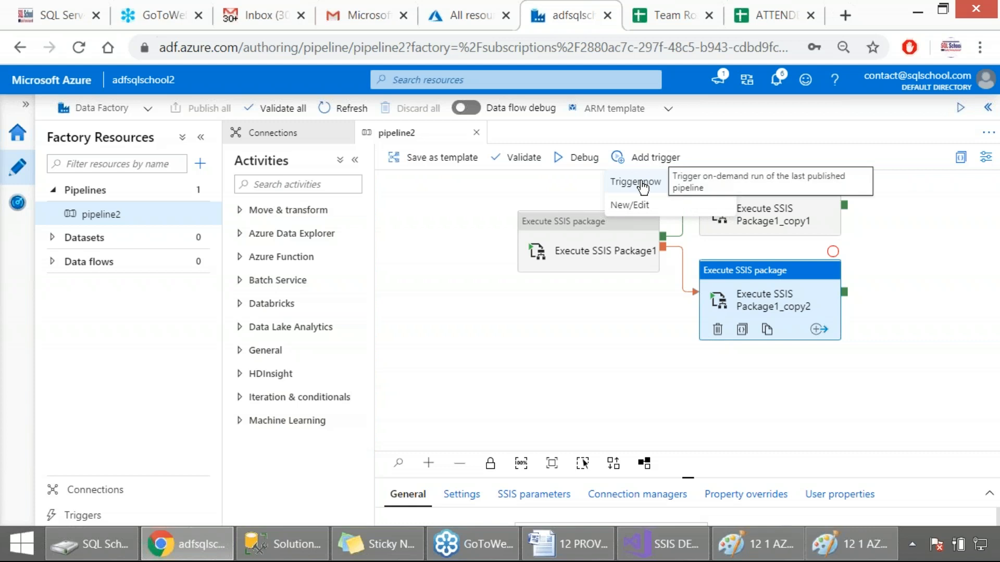
click(639, 182)
key(Print)
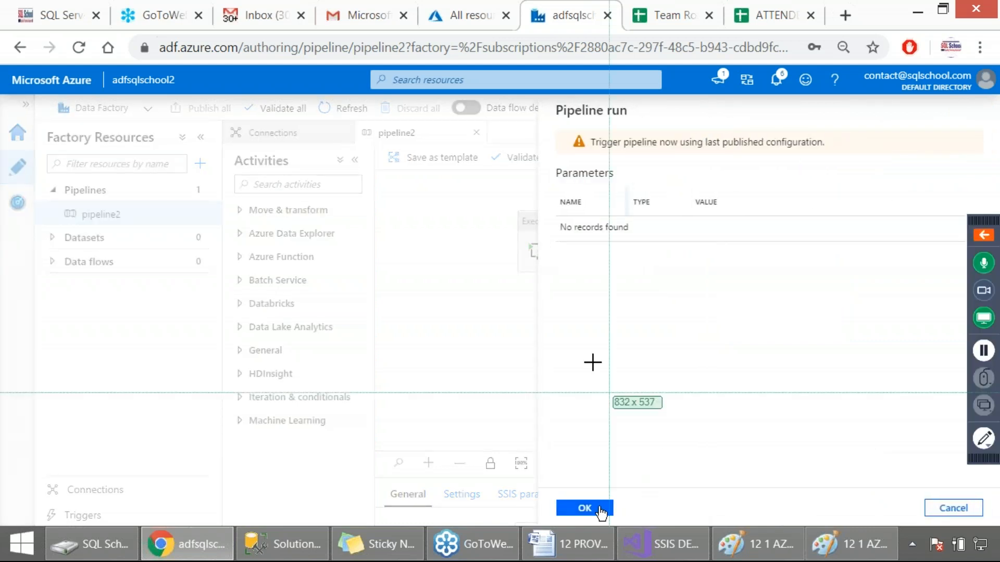
drag(0, 94, 915, 532)
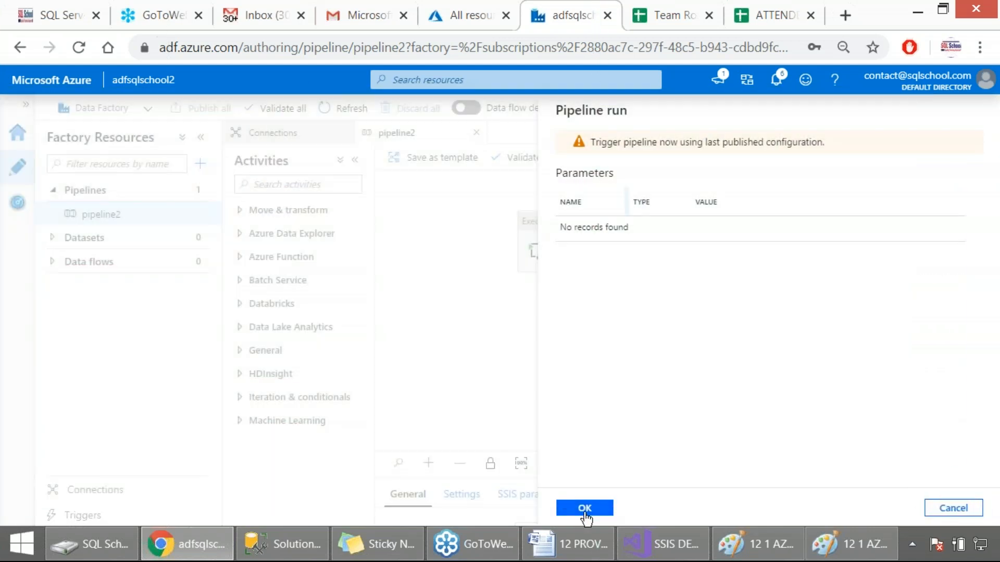
click(587, 509)
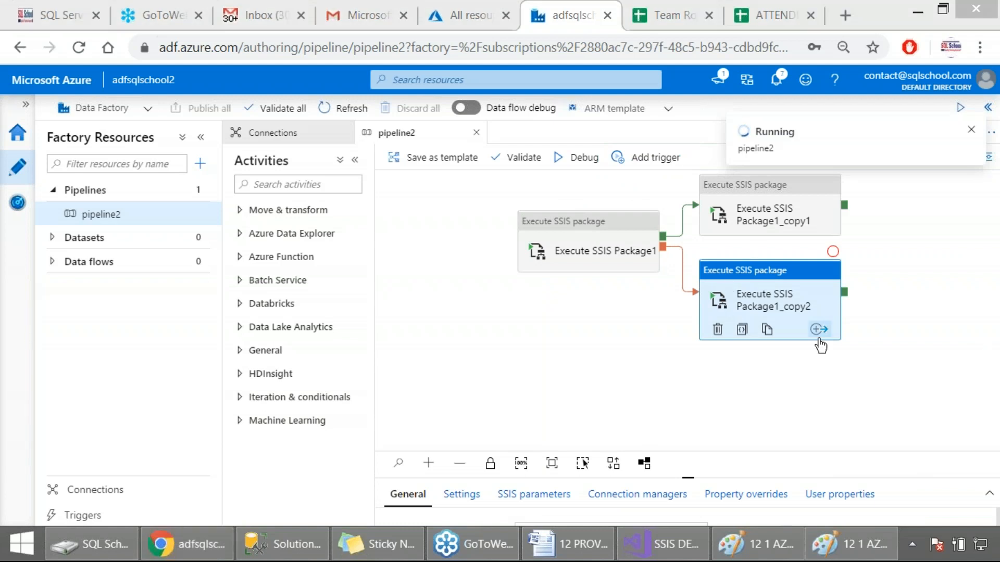
Step: Switch to the SSIS project in Visual Studio, cancel its property pages and close the build output to show the whole data flow
click(692, 555)
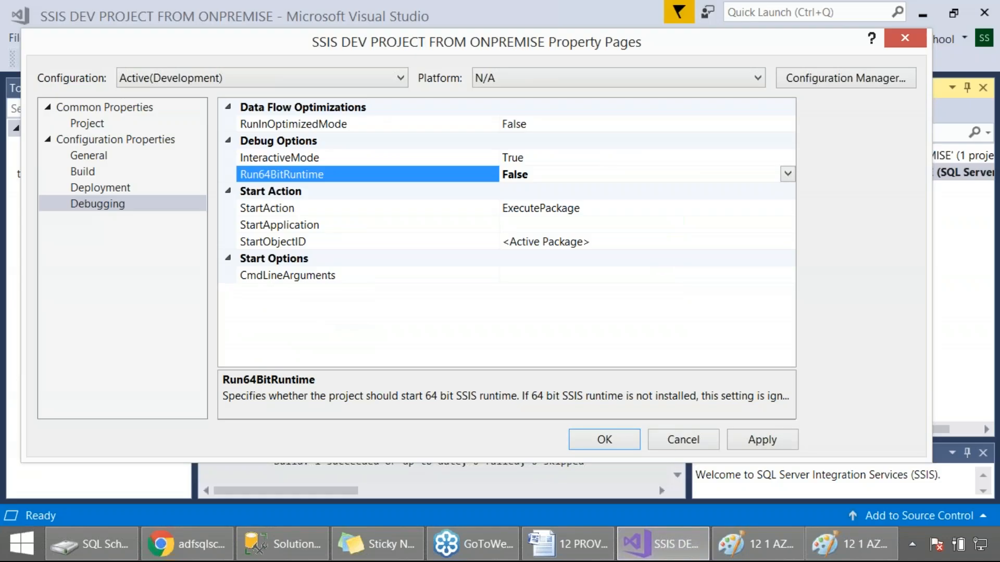
click(680, 443)
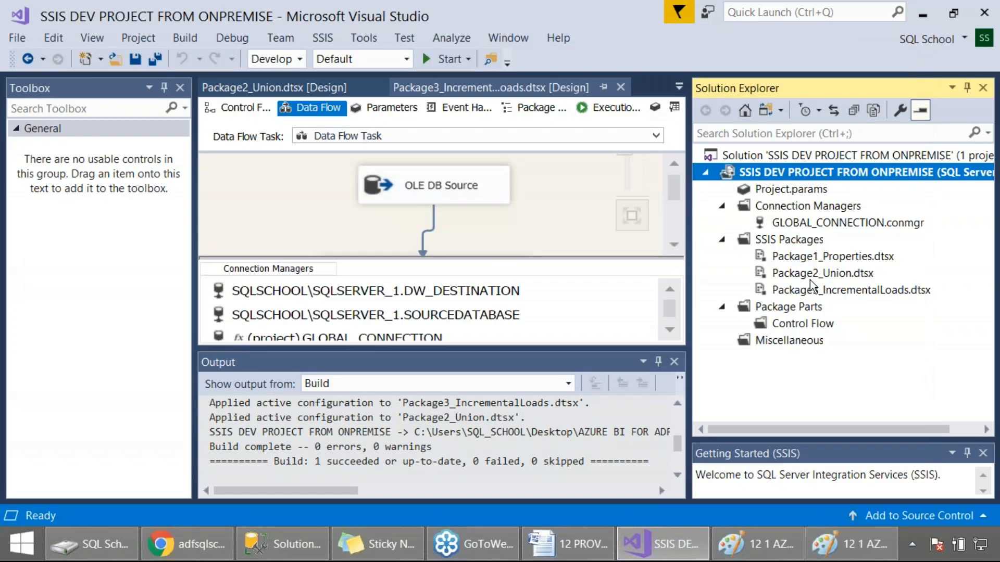
click(675, 361)
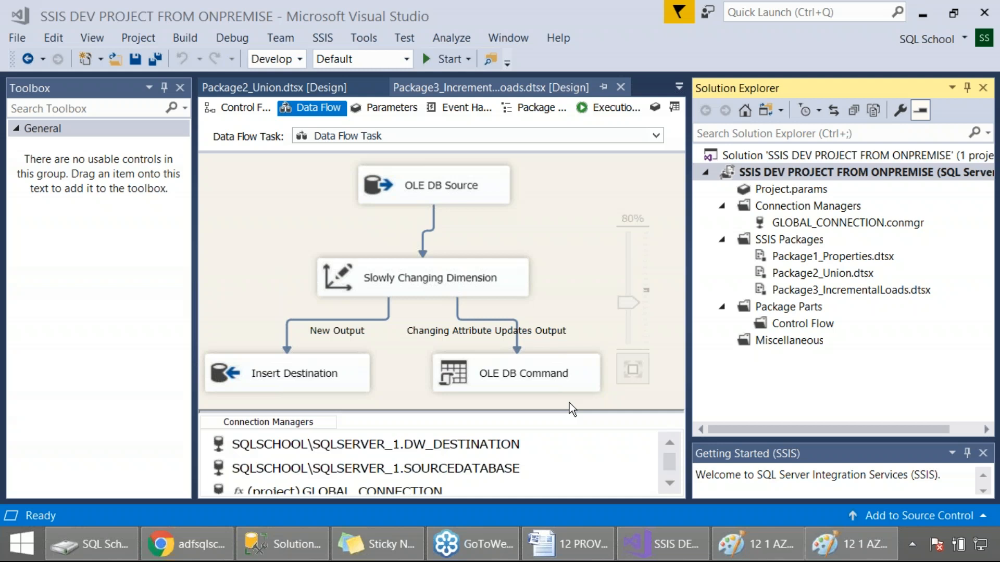
Step: Return to Azure Data Factory in the browser and cancel leaving the Integration runtimes monitoring page
key(alt+Tab)
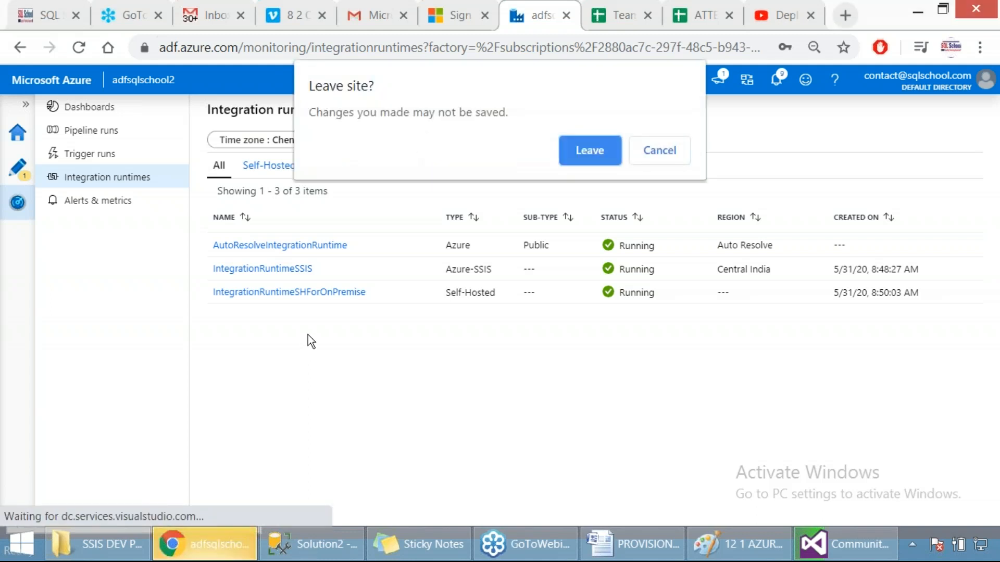
click(661, 153)
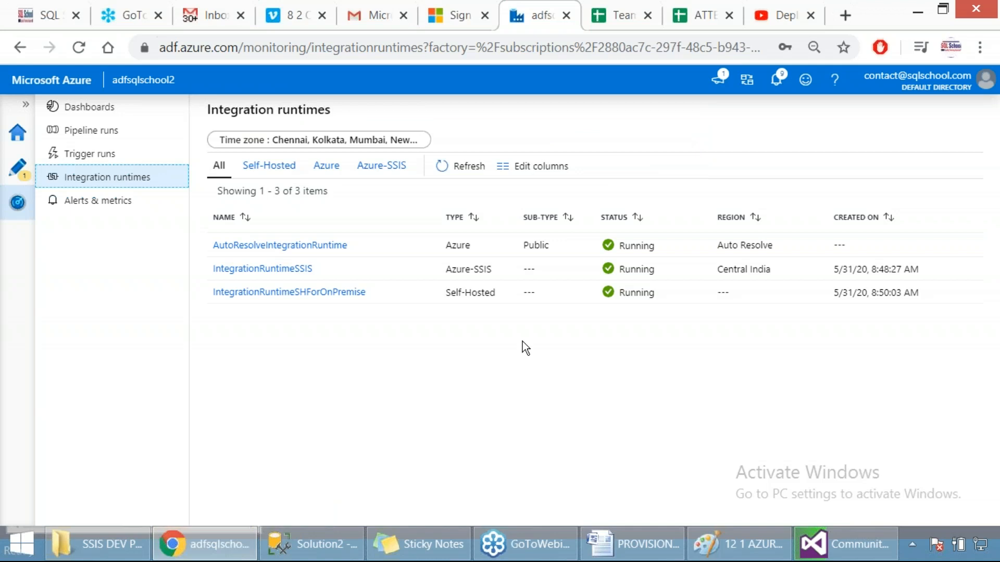